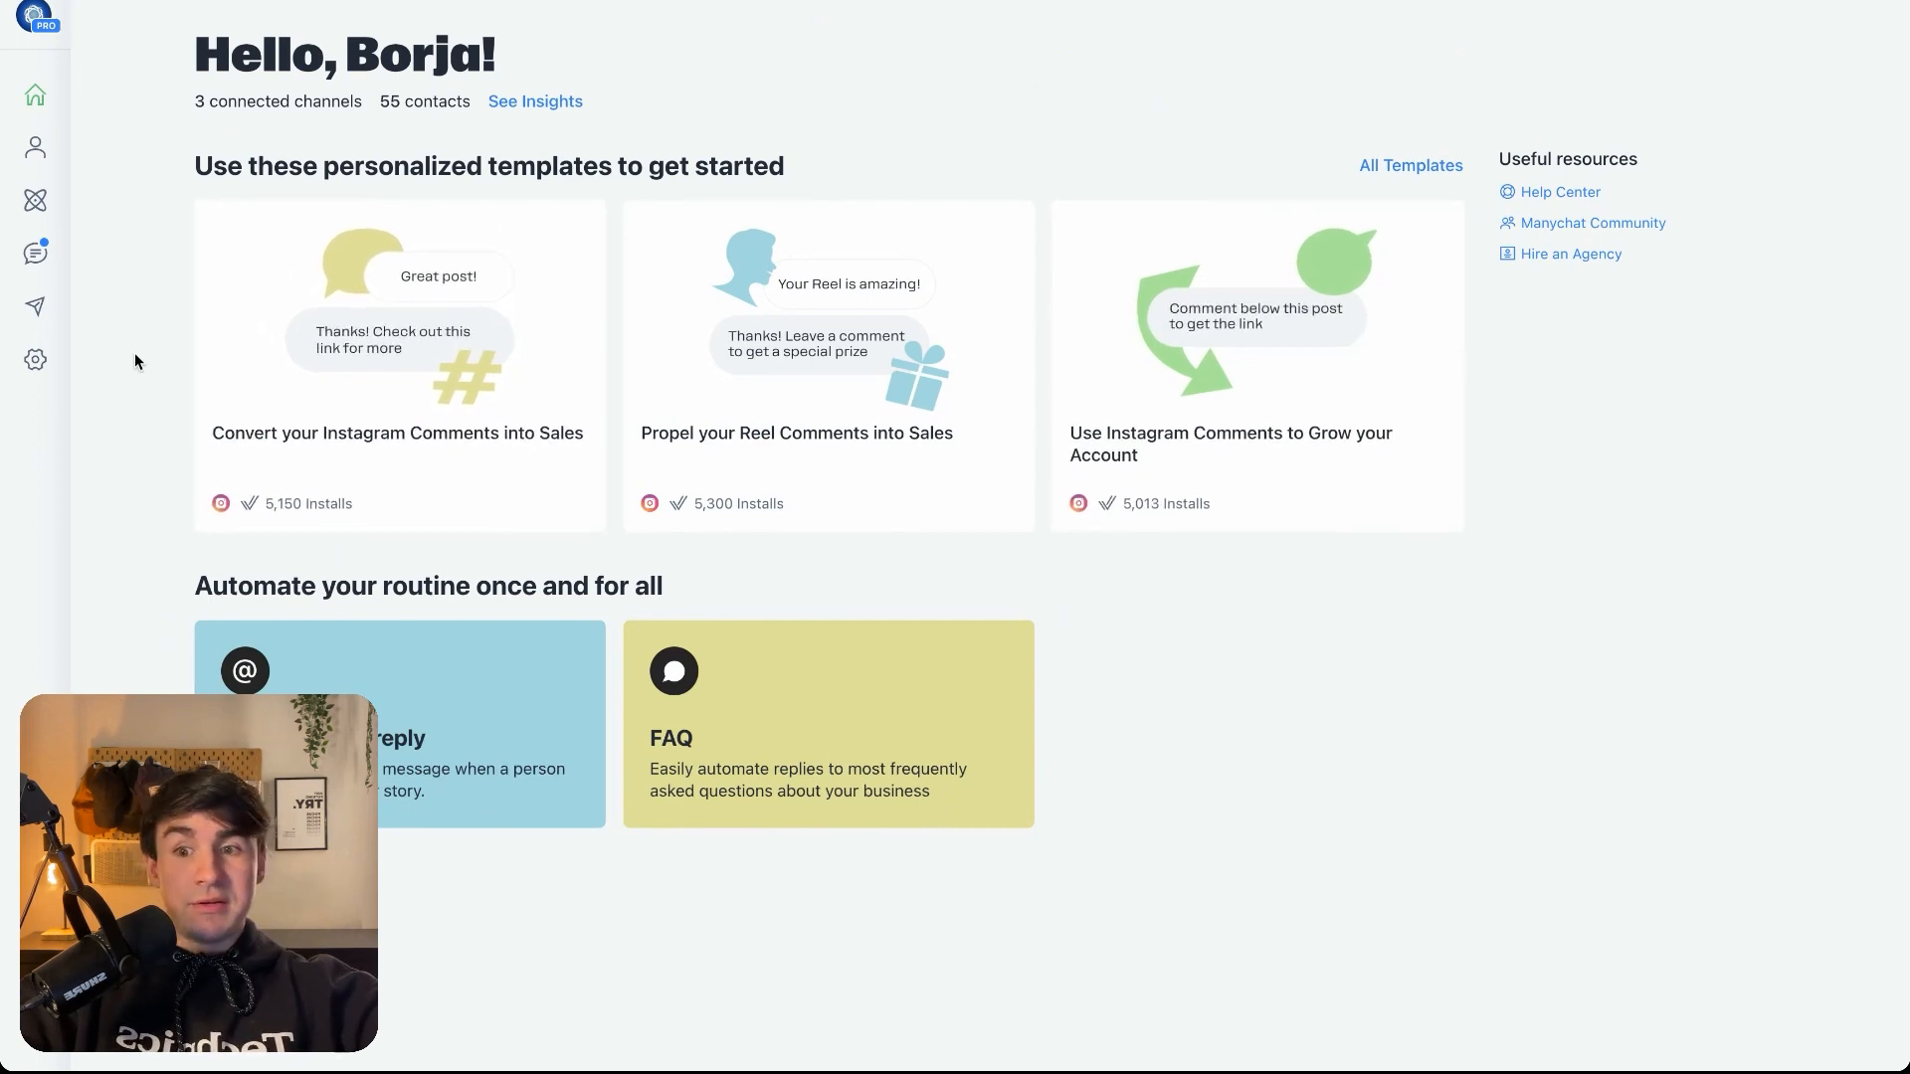
- Open the Conversation Starters editor in the Instagram channel settings
click(35, 364)
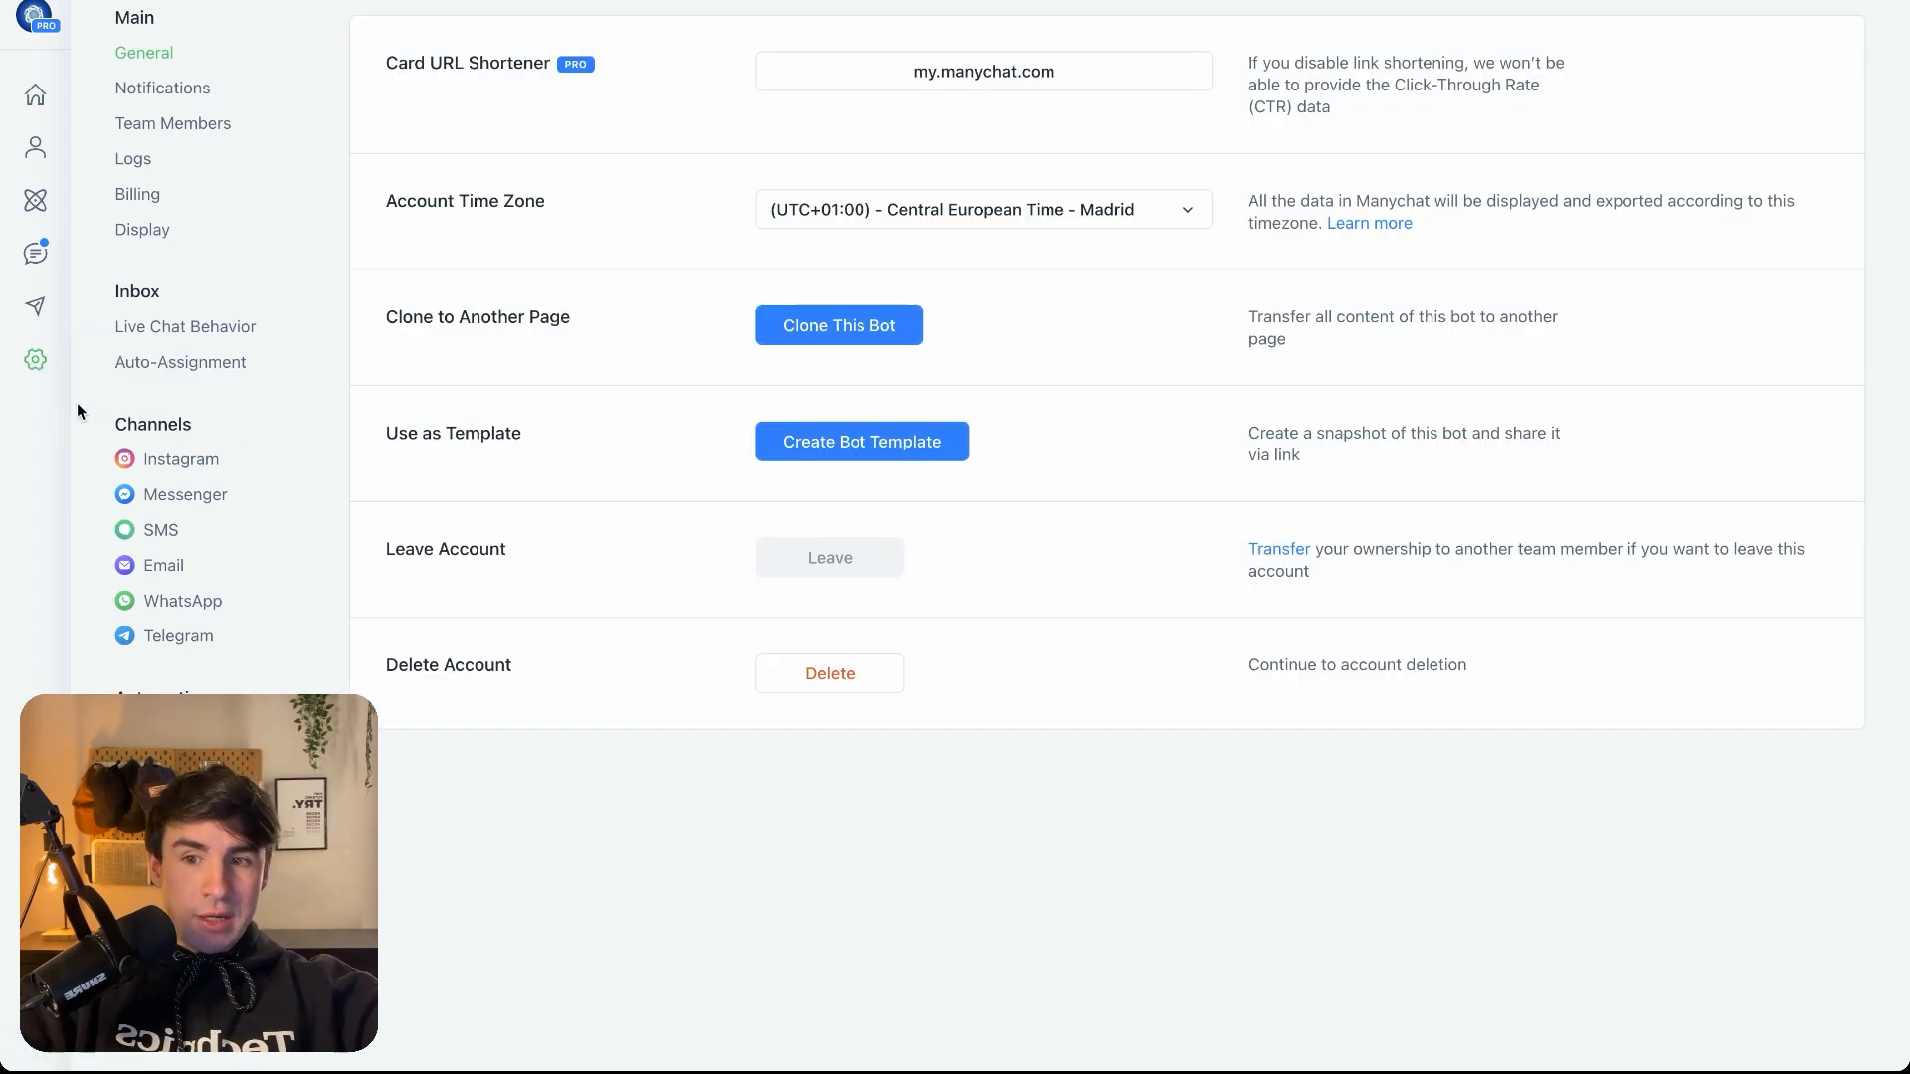
click(170, 469)
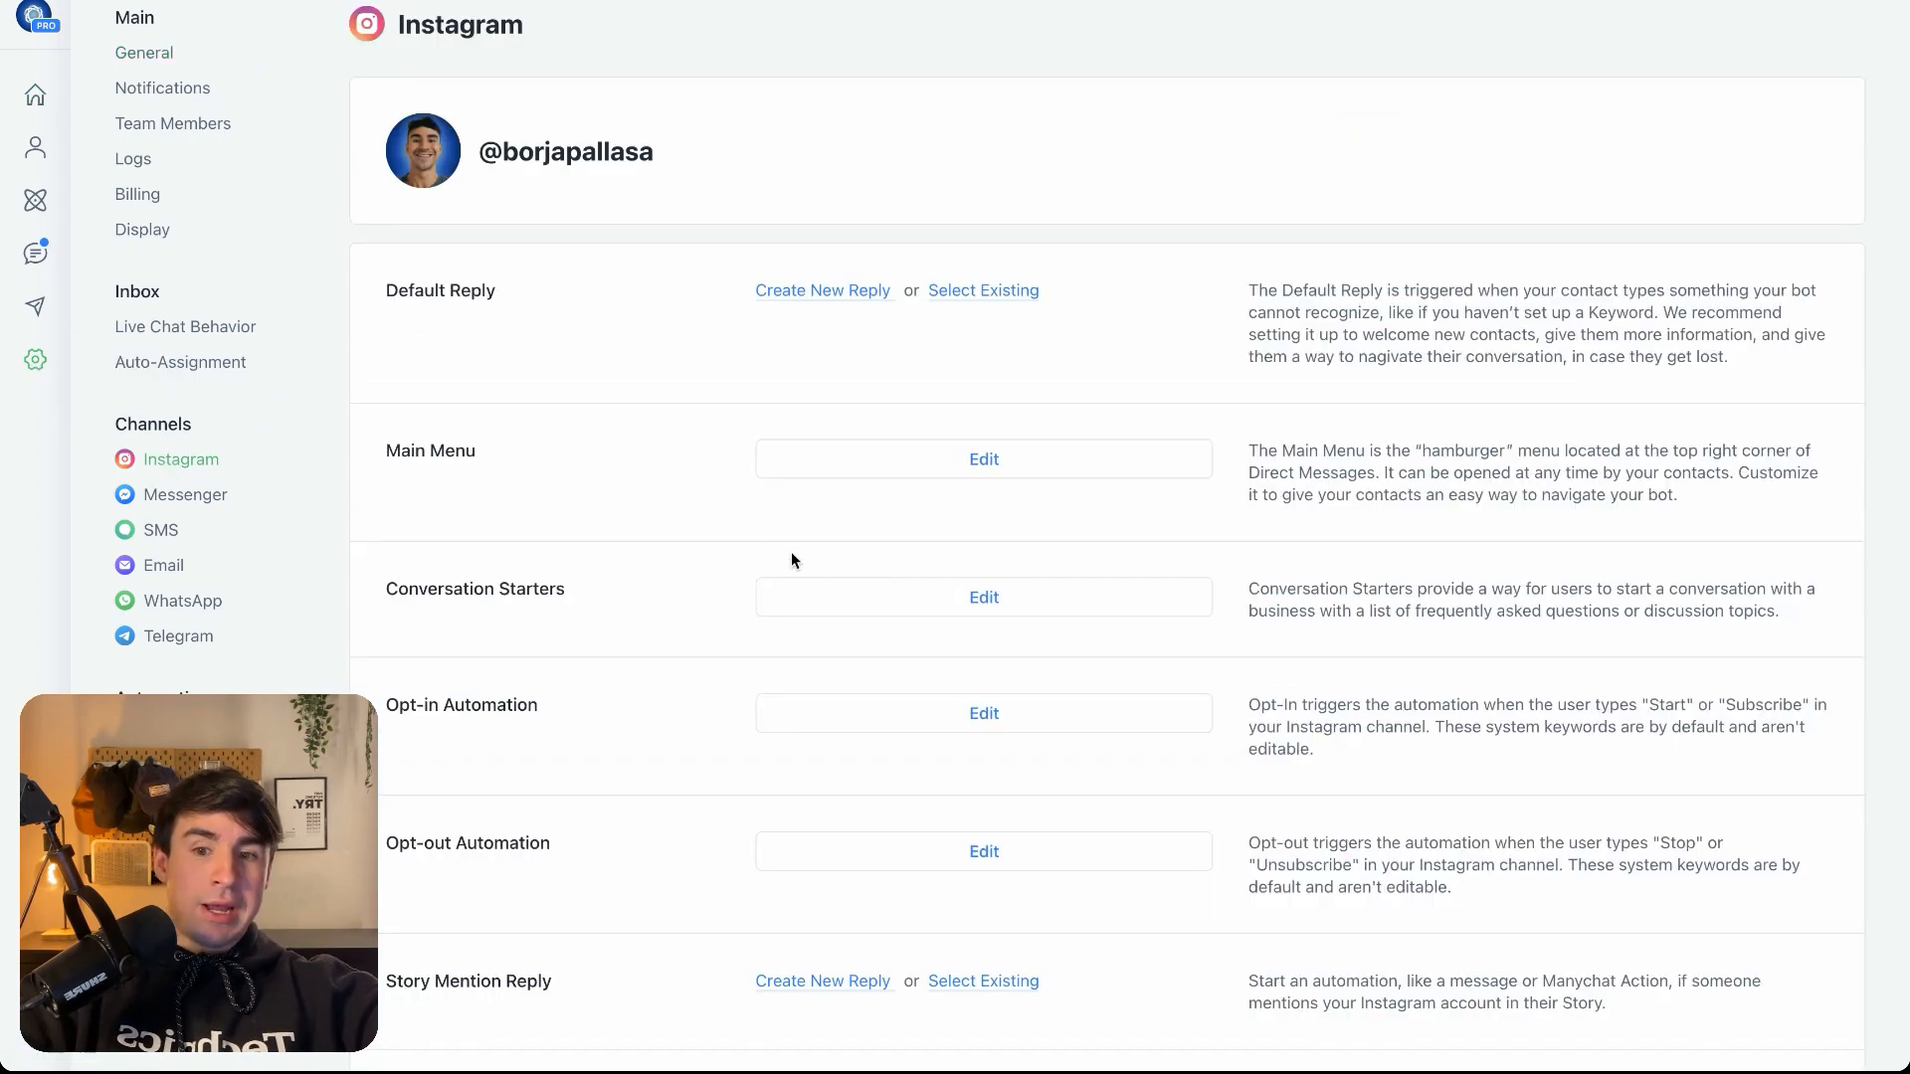
click(862, 607)
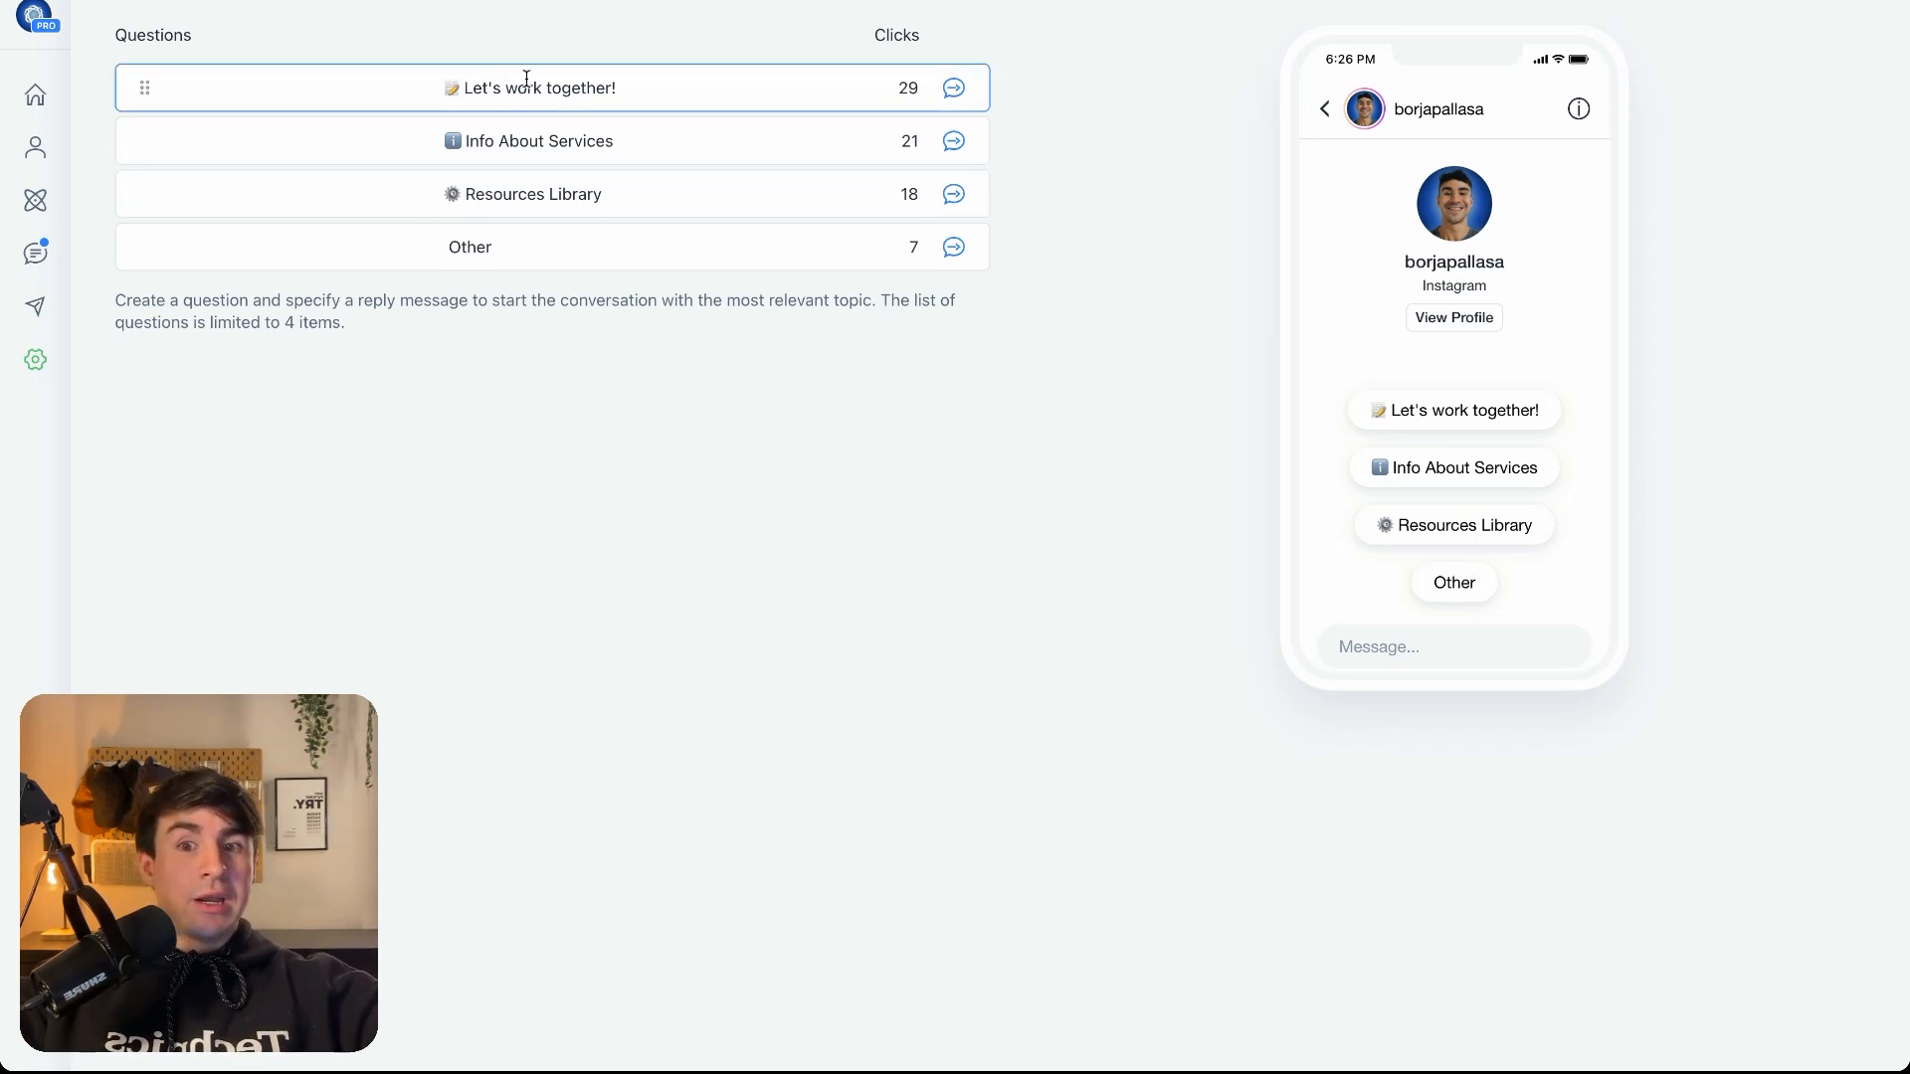
- Try appending "Test" to the "Let's work together!" question, remove it again and finish editing the question
click(639, 107)
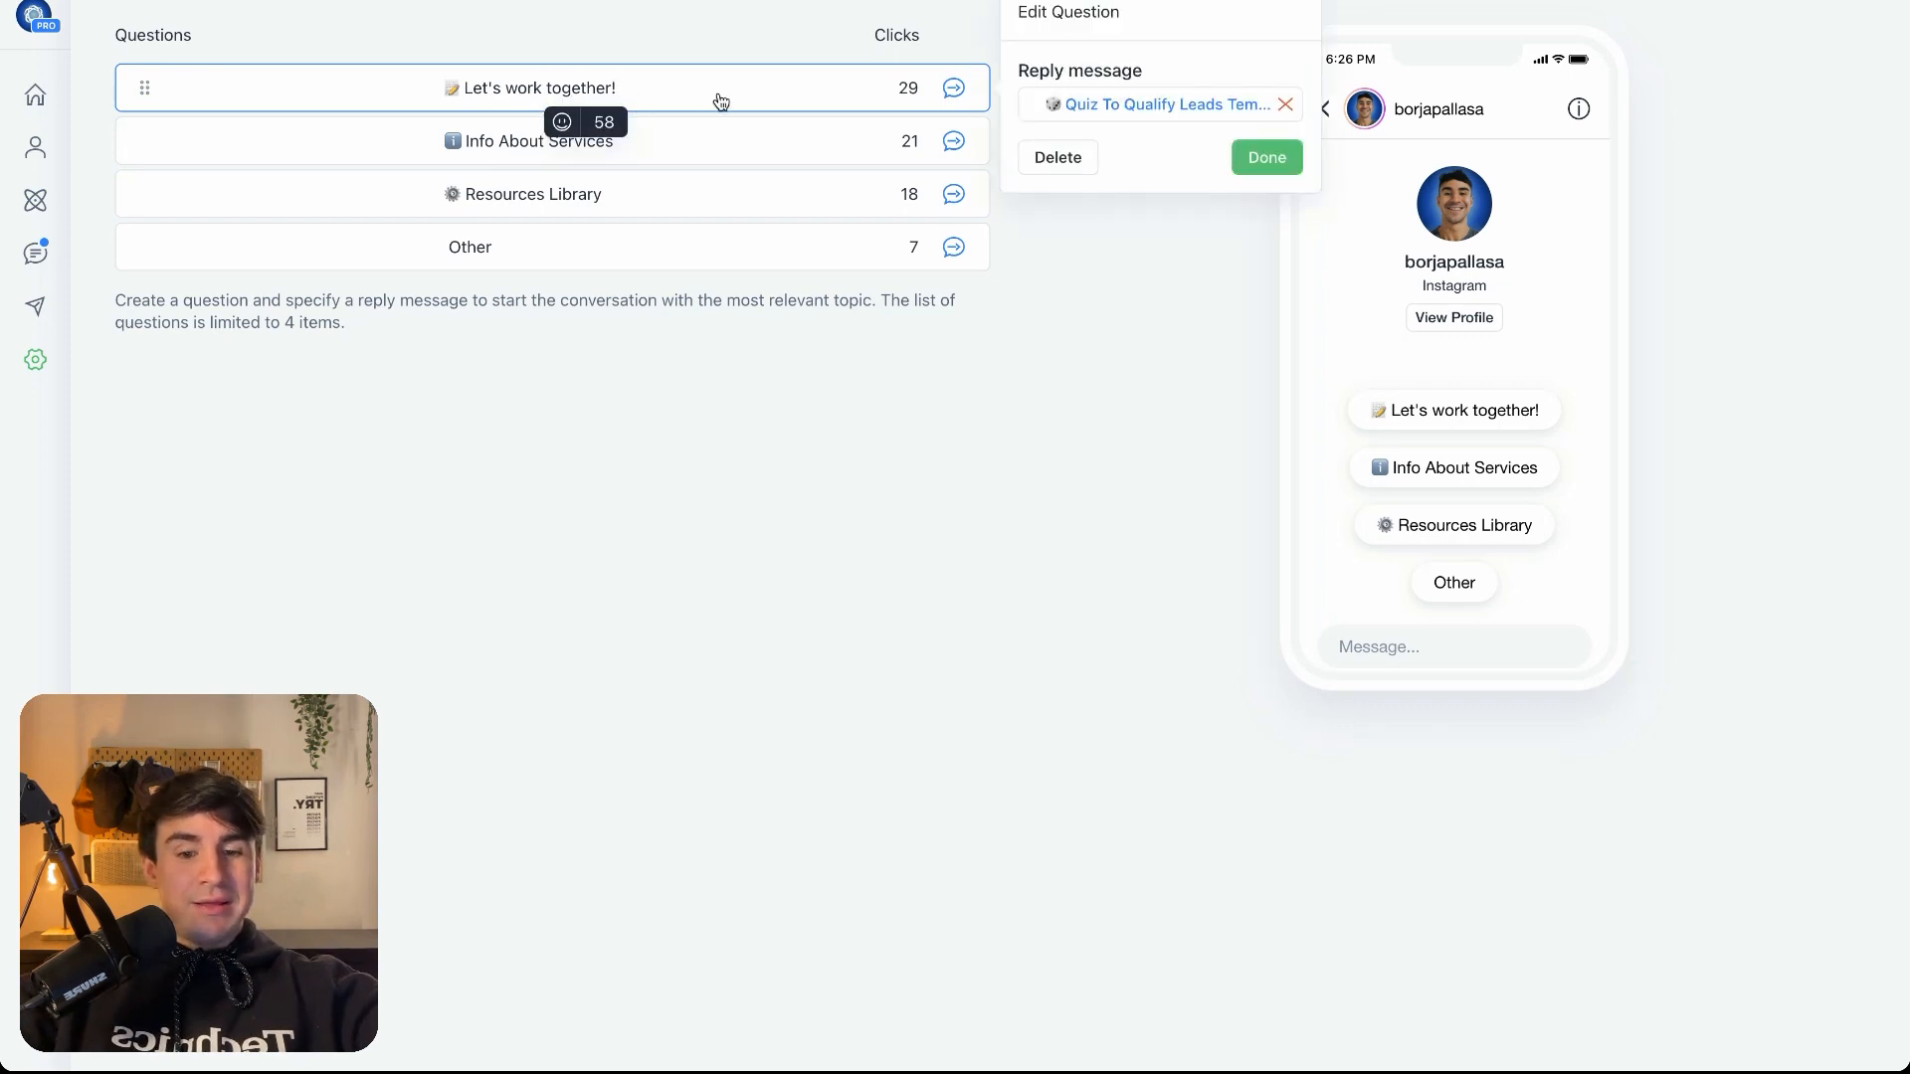
text(Test)
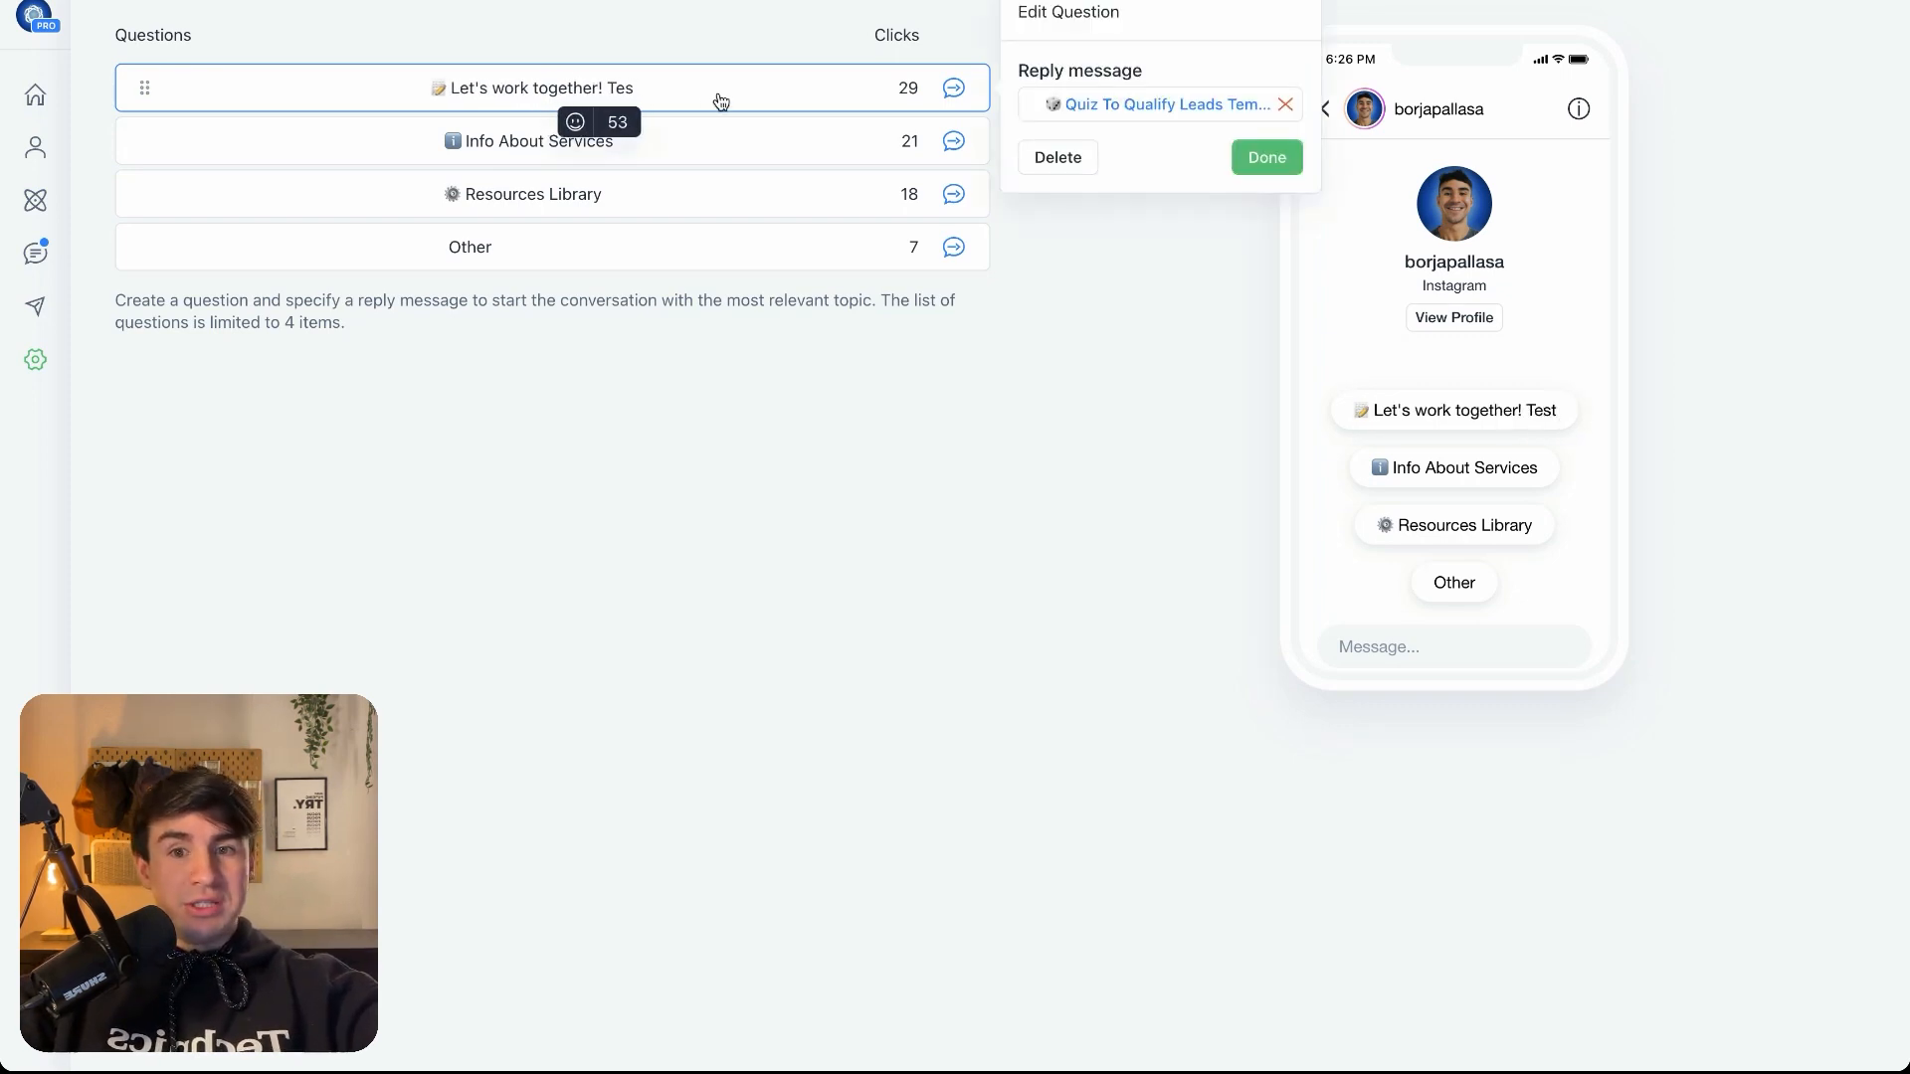
key(BackSpace)
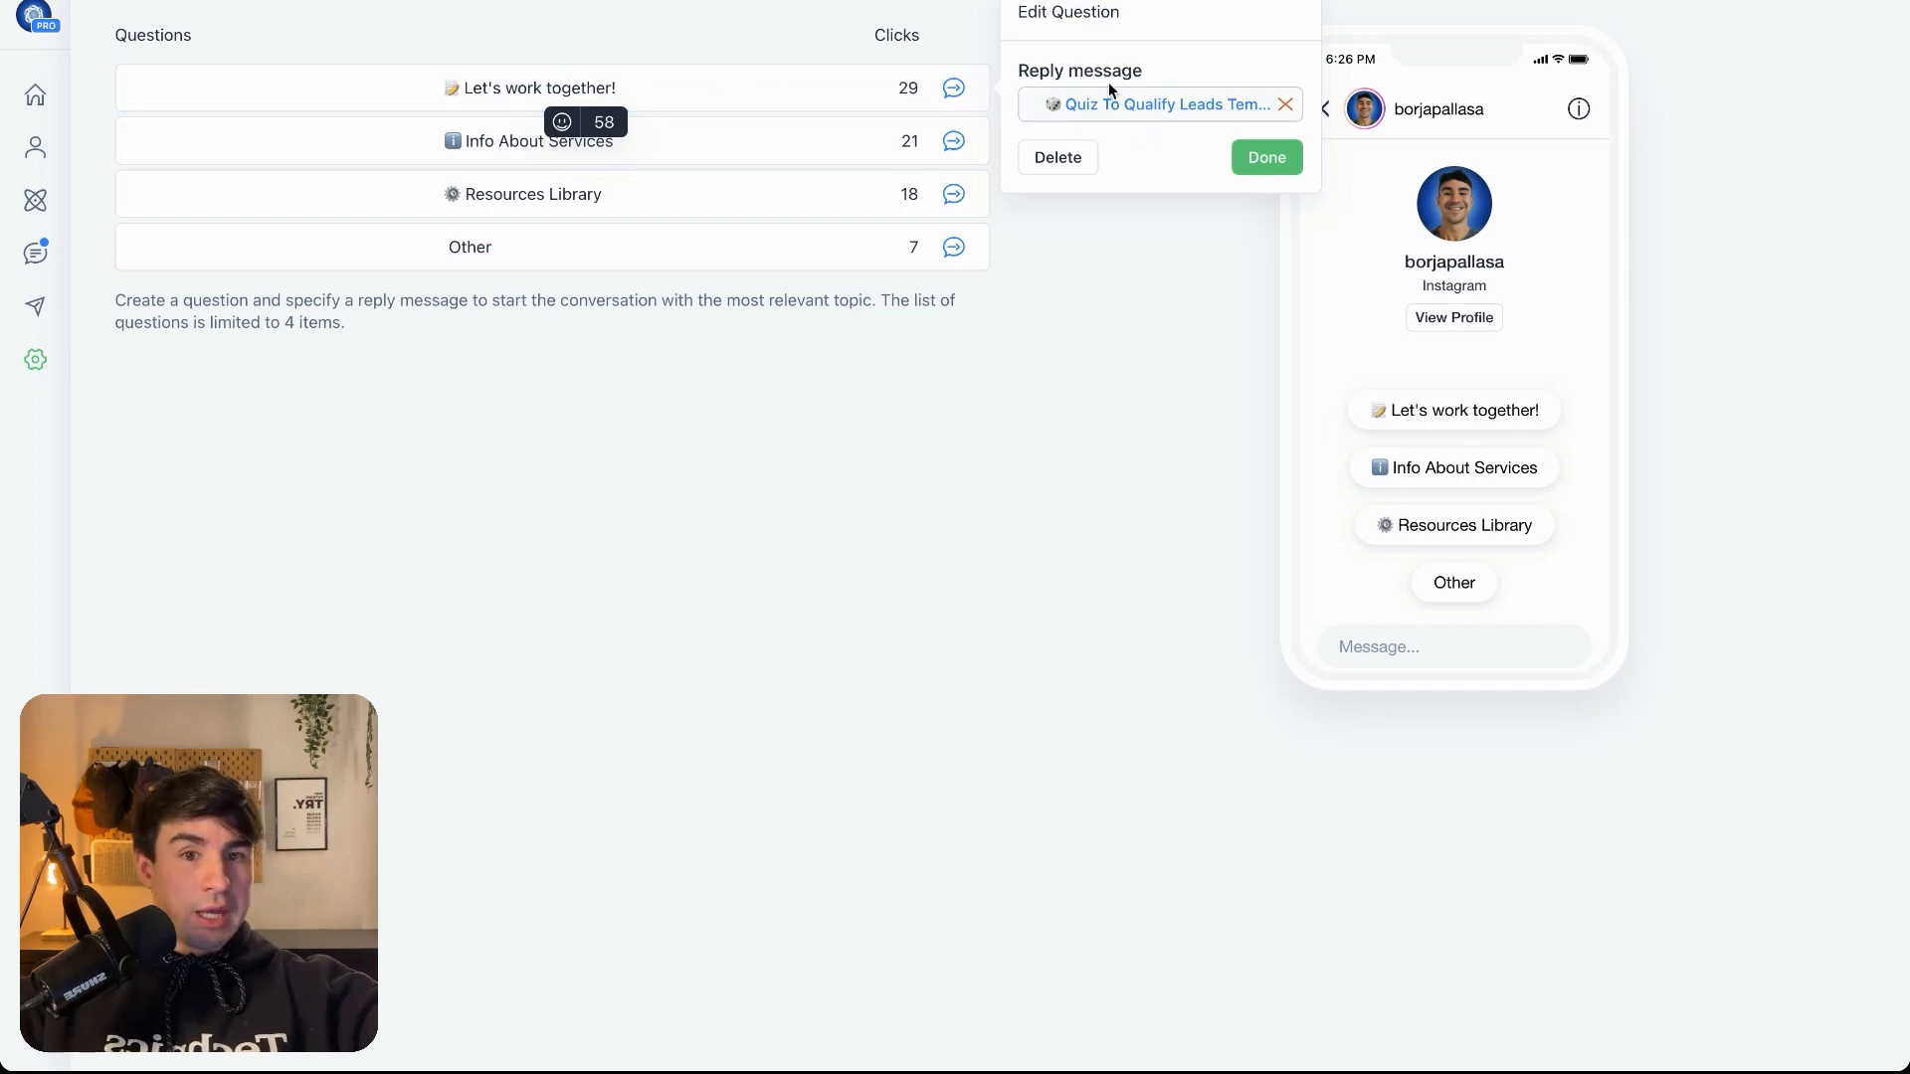
click(1265, 156)
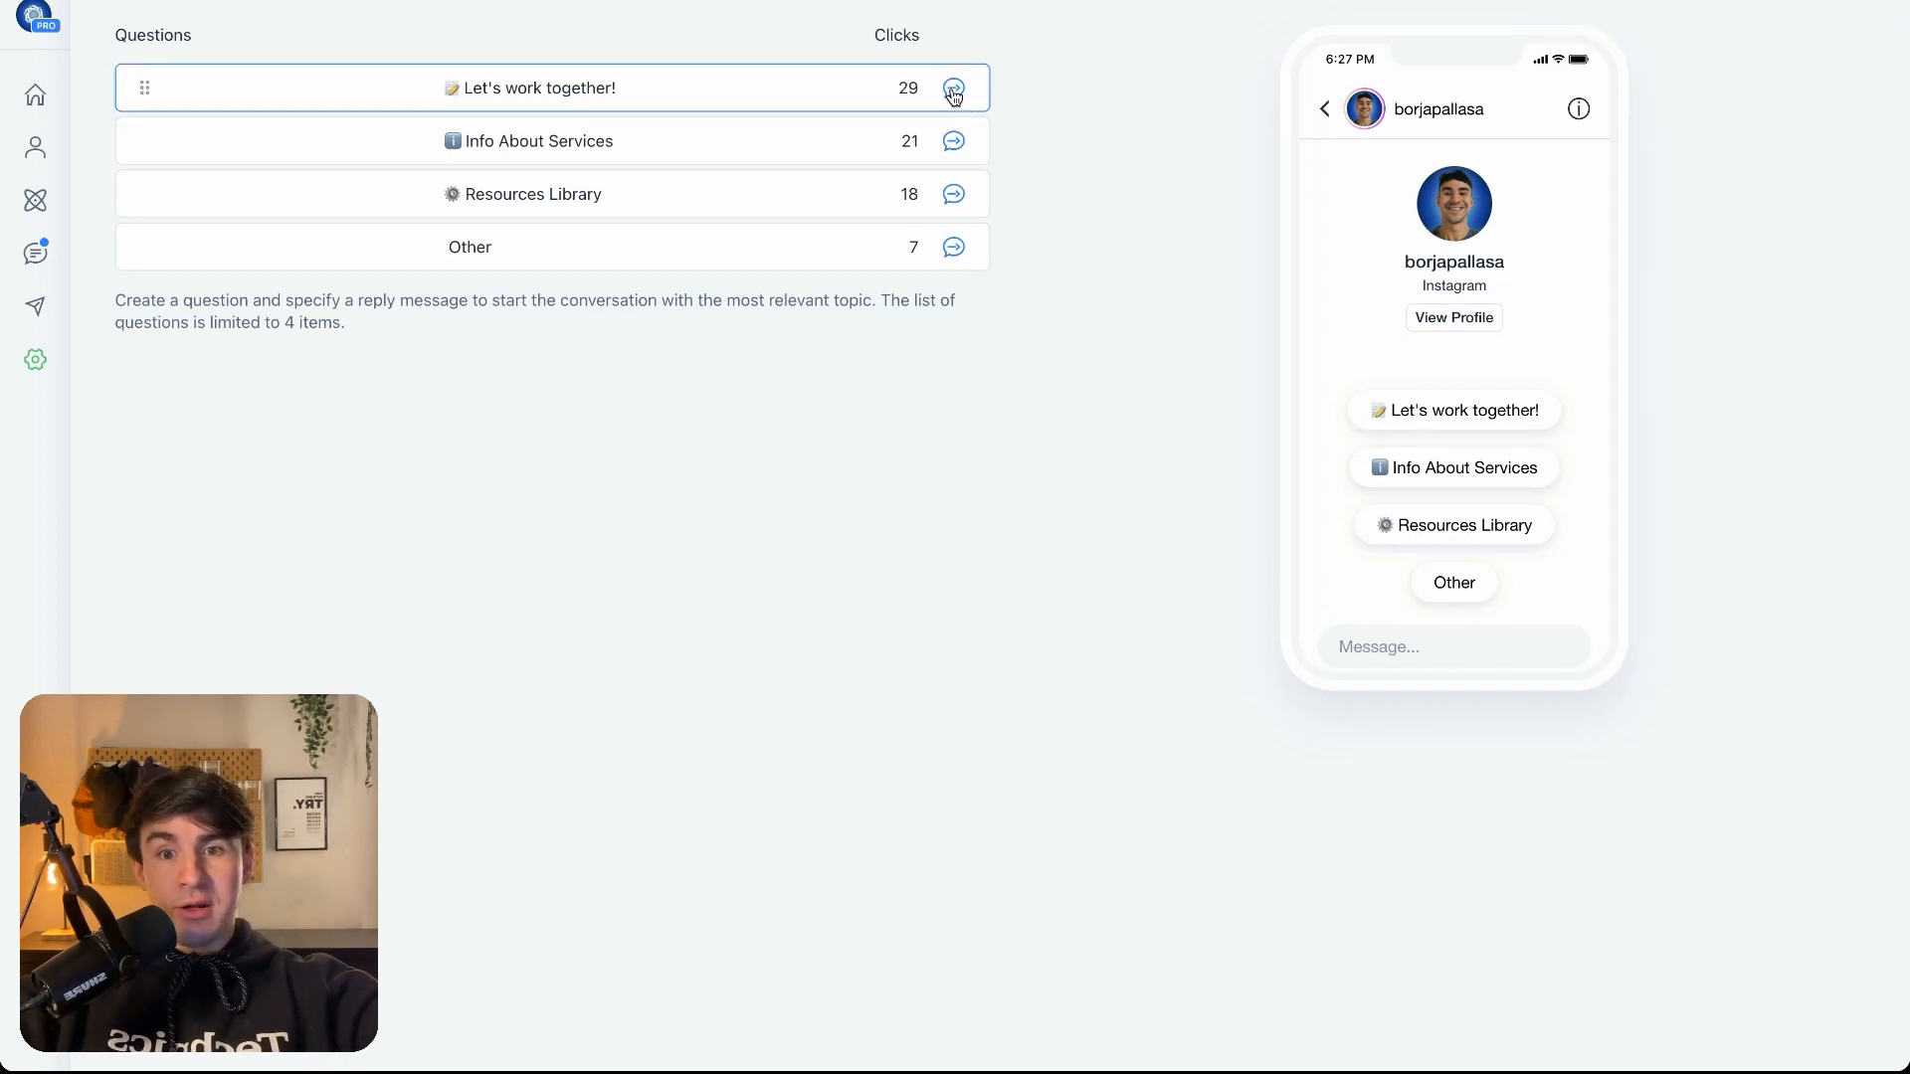
- Open the reply automation linked to the "Let's work together!" question for editing, with the flow's starting trigger in view
click(953, 88)
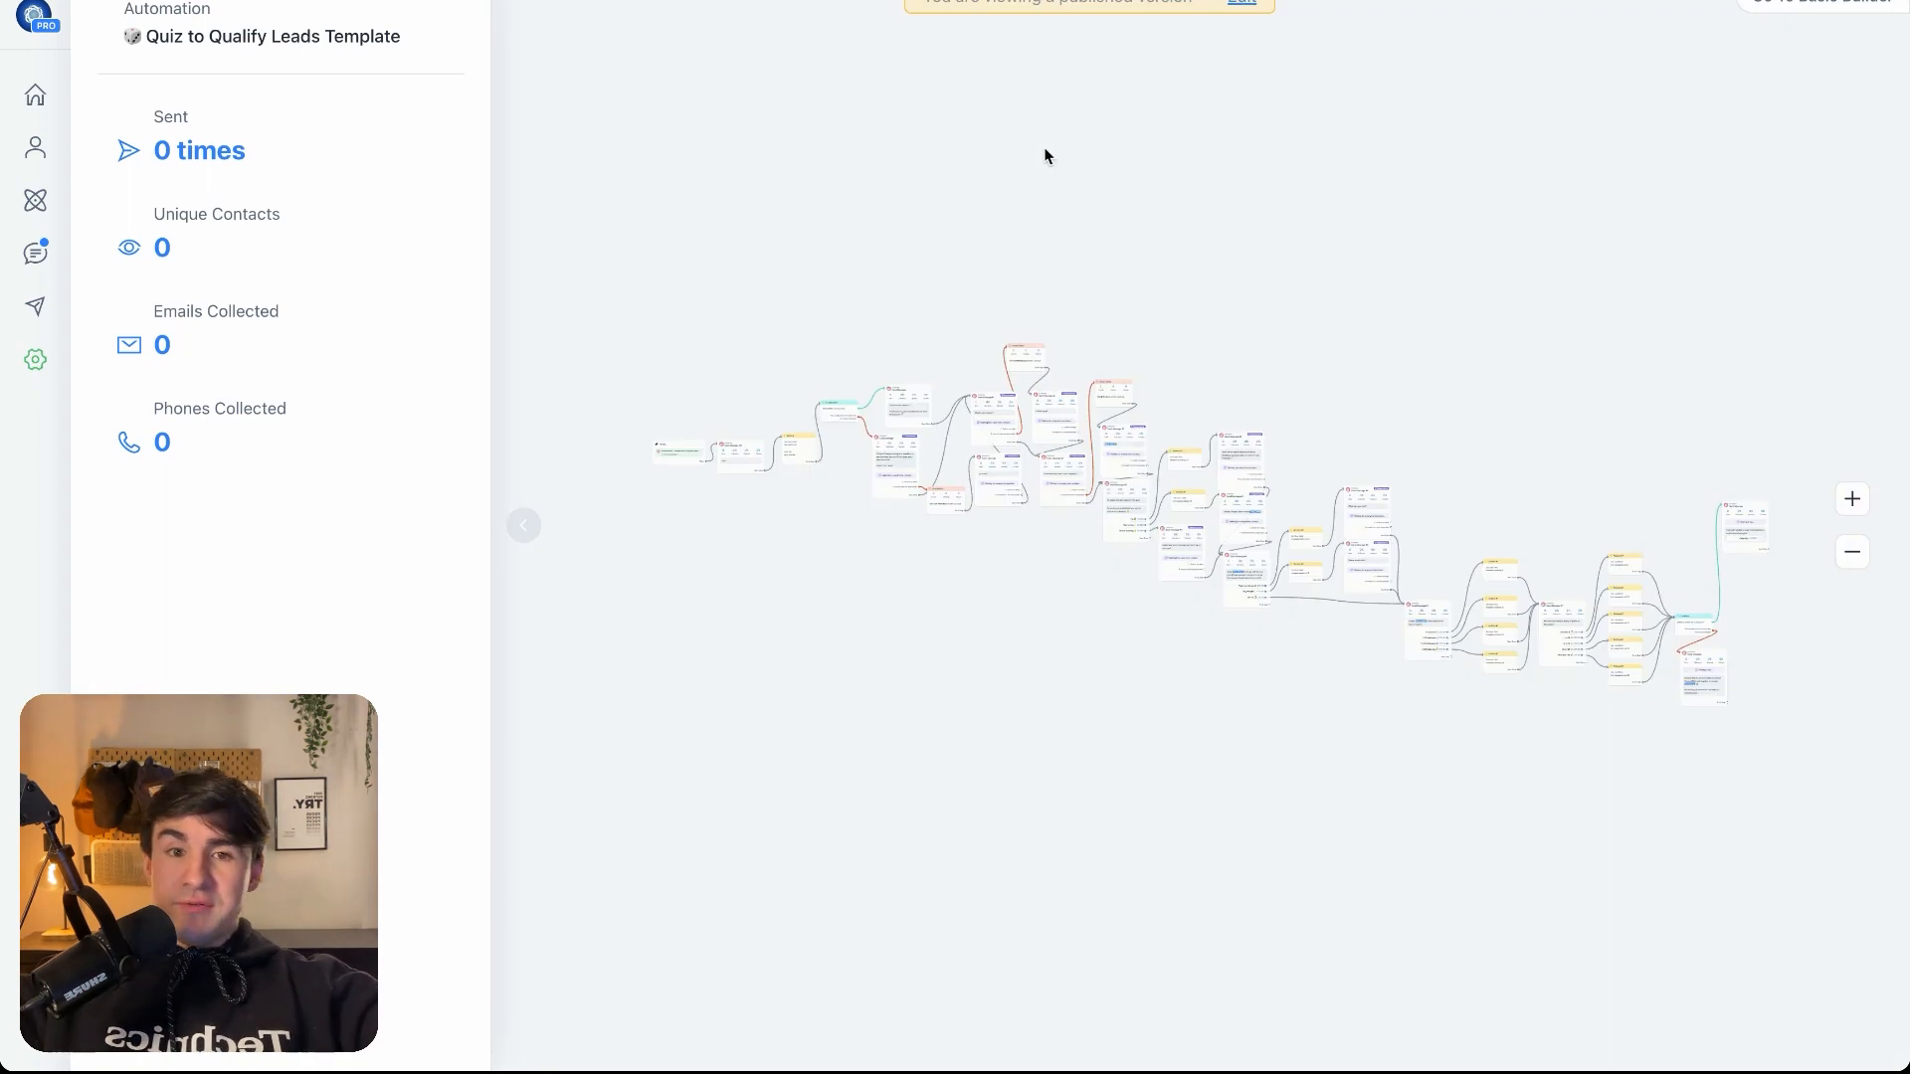
click(1241, 6)
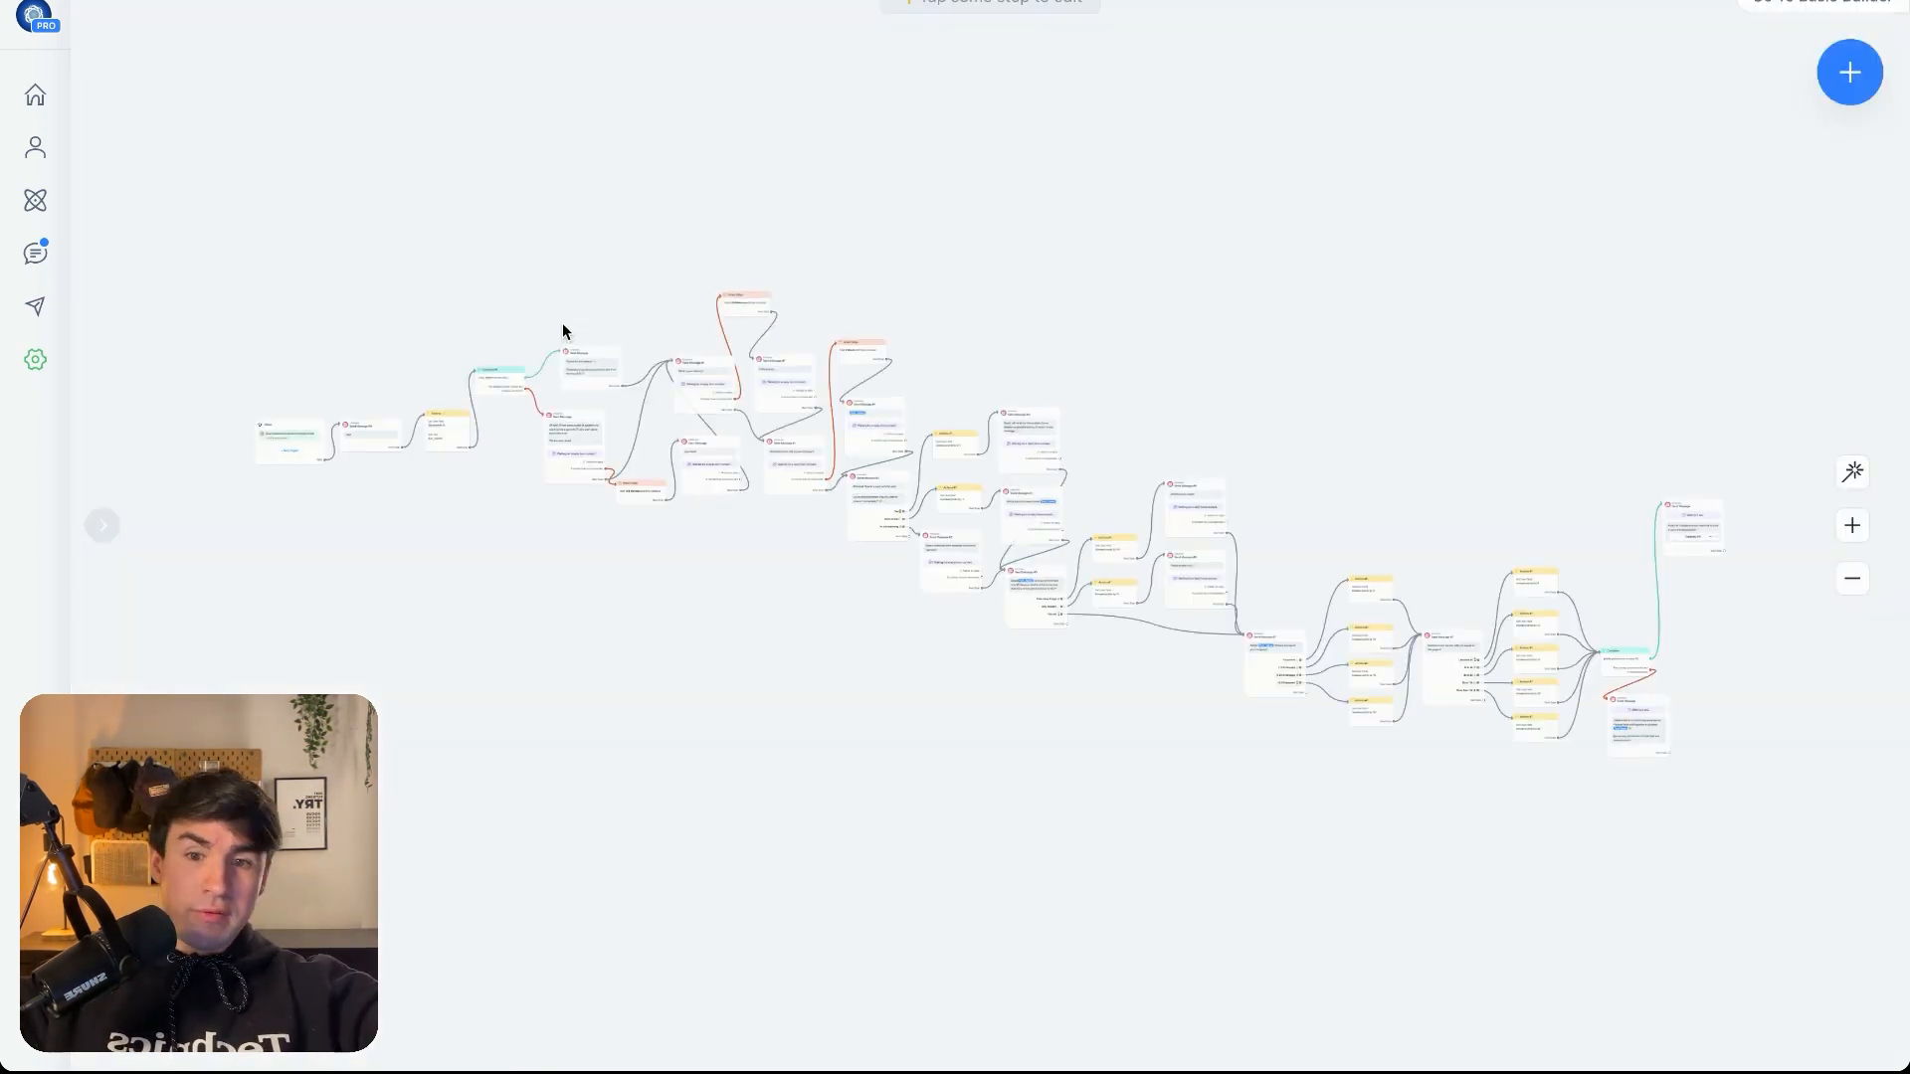
scroll(363, 331, up, 5)
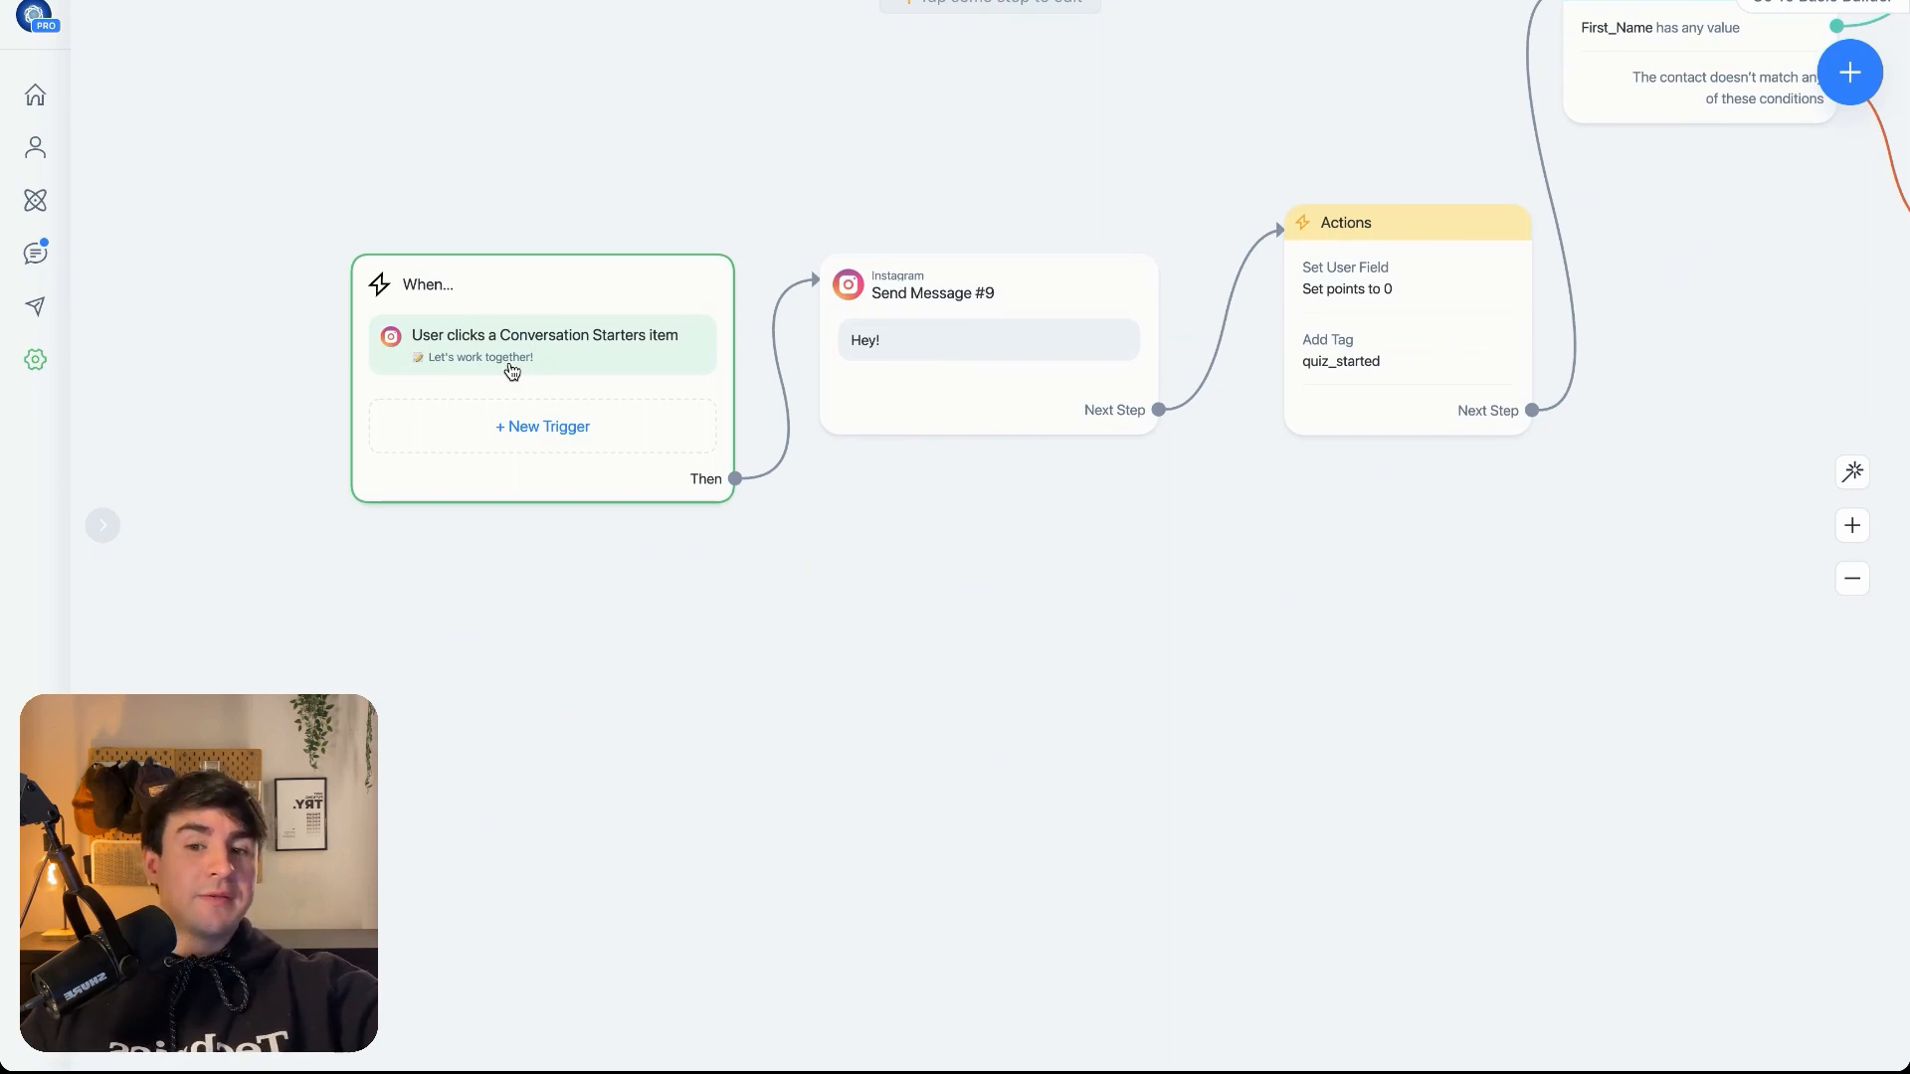
- Move the Conversation Starters trigger block and the first Actions block, which sets points to 0, slightly leftward on the canvas
drag(512, 371, 377, 349)
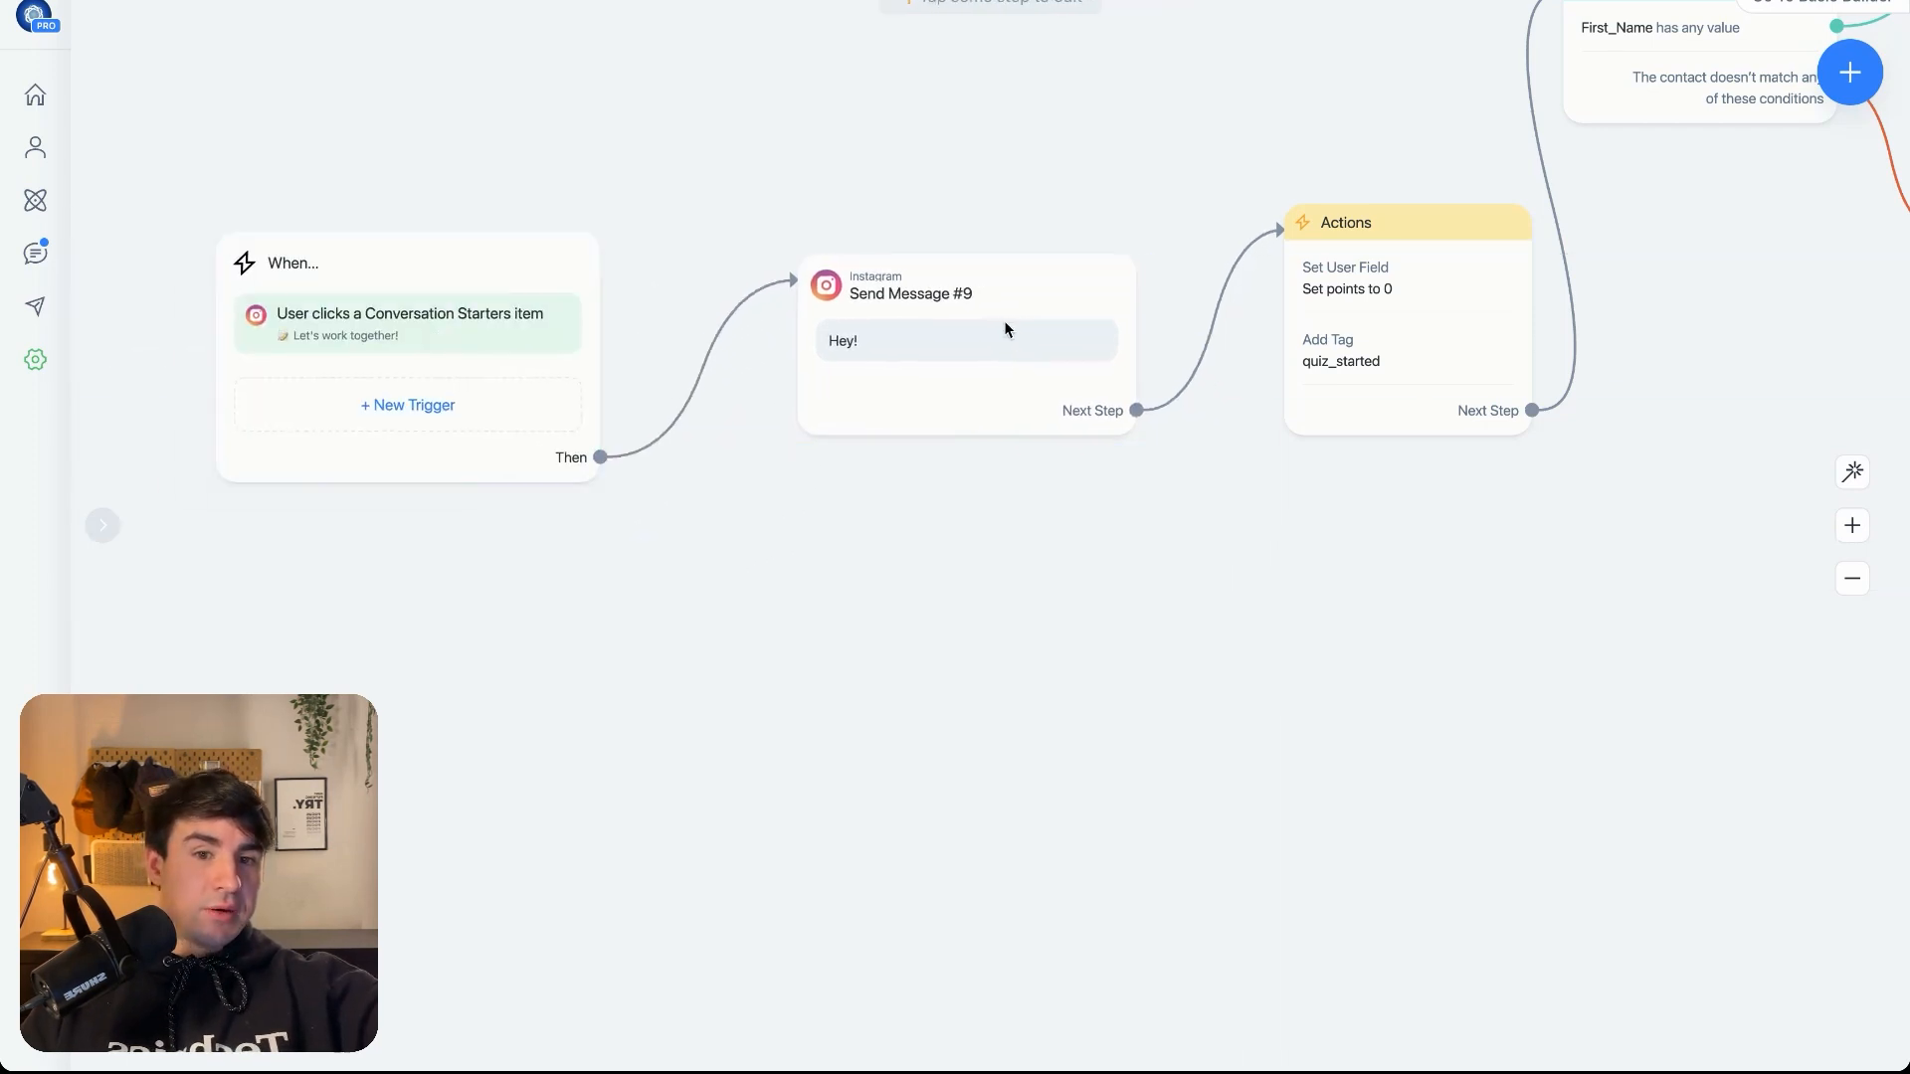
drag(1296, 580, 1000, 723)
drag(1157, 426, 1134, 438)
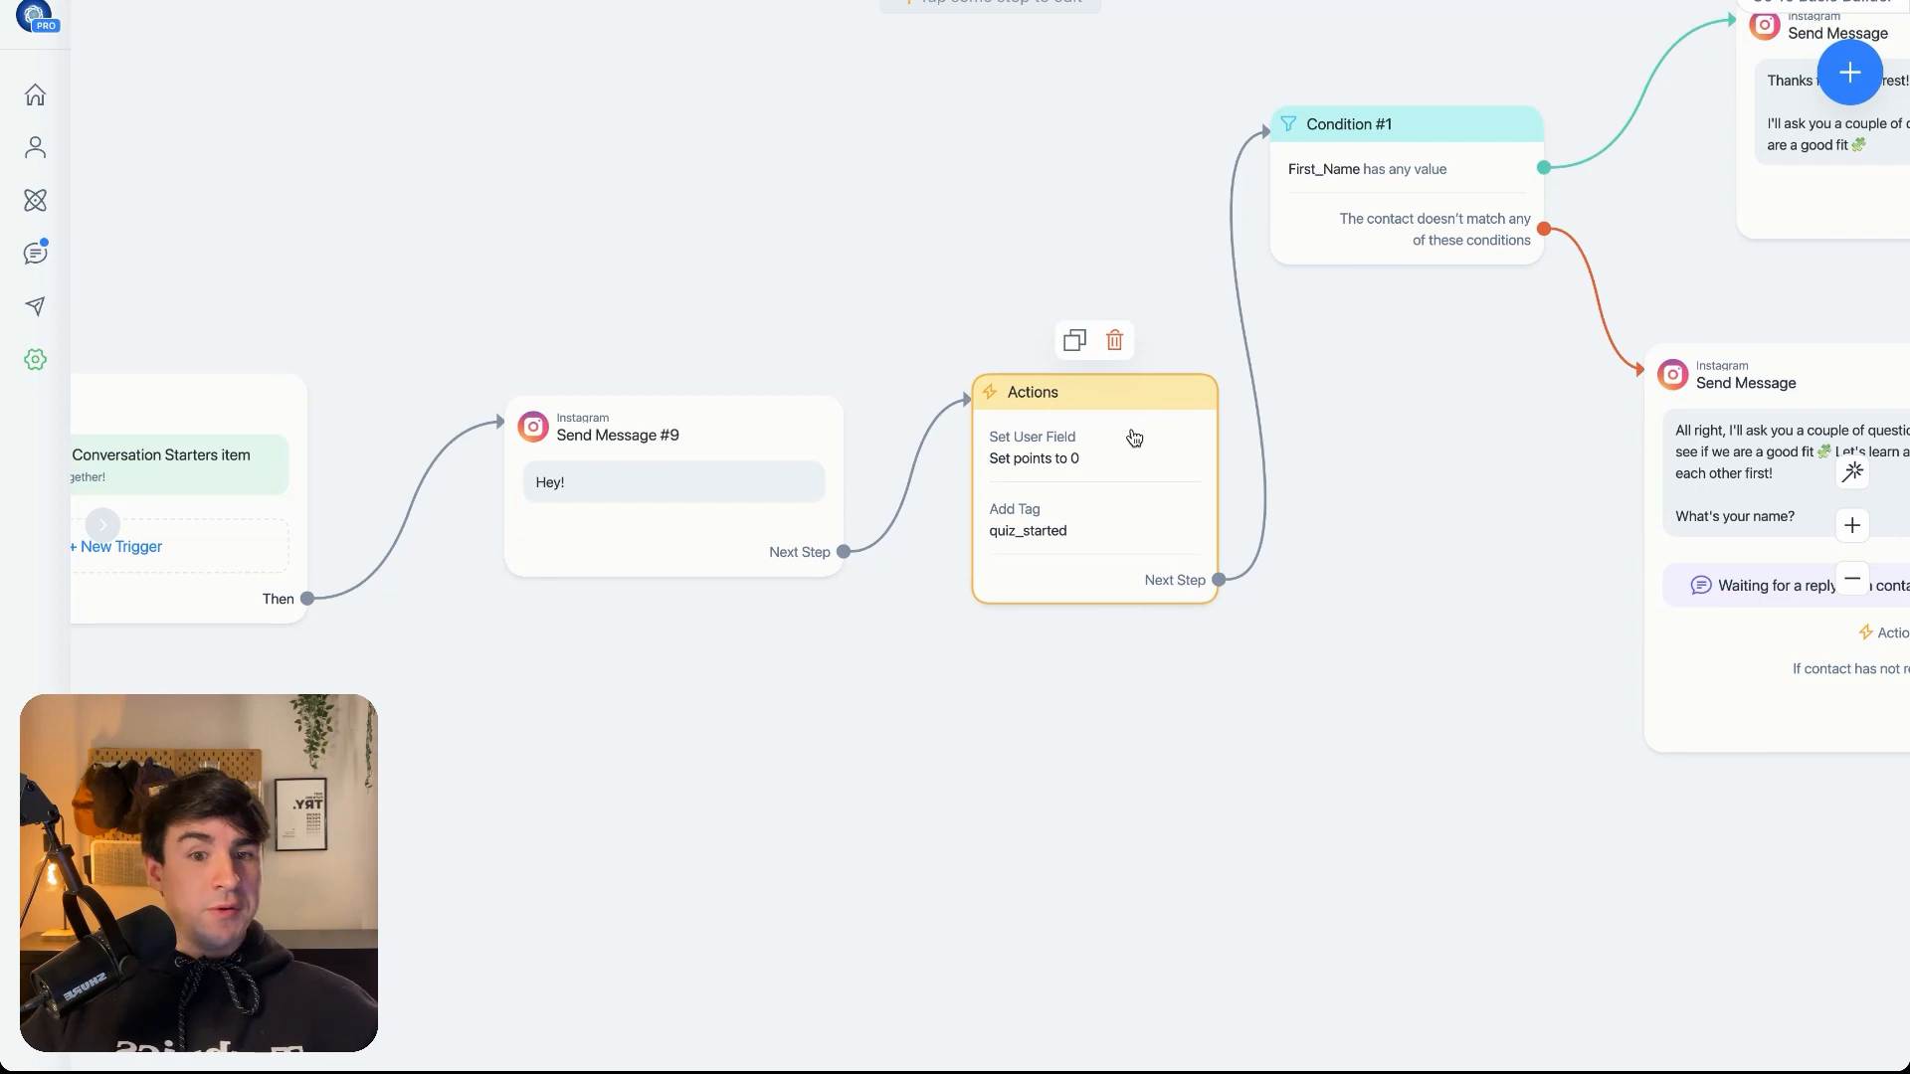
drag(1134, 437, 1096, 425)
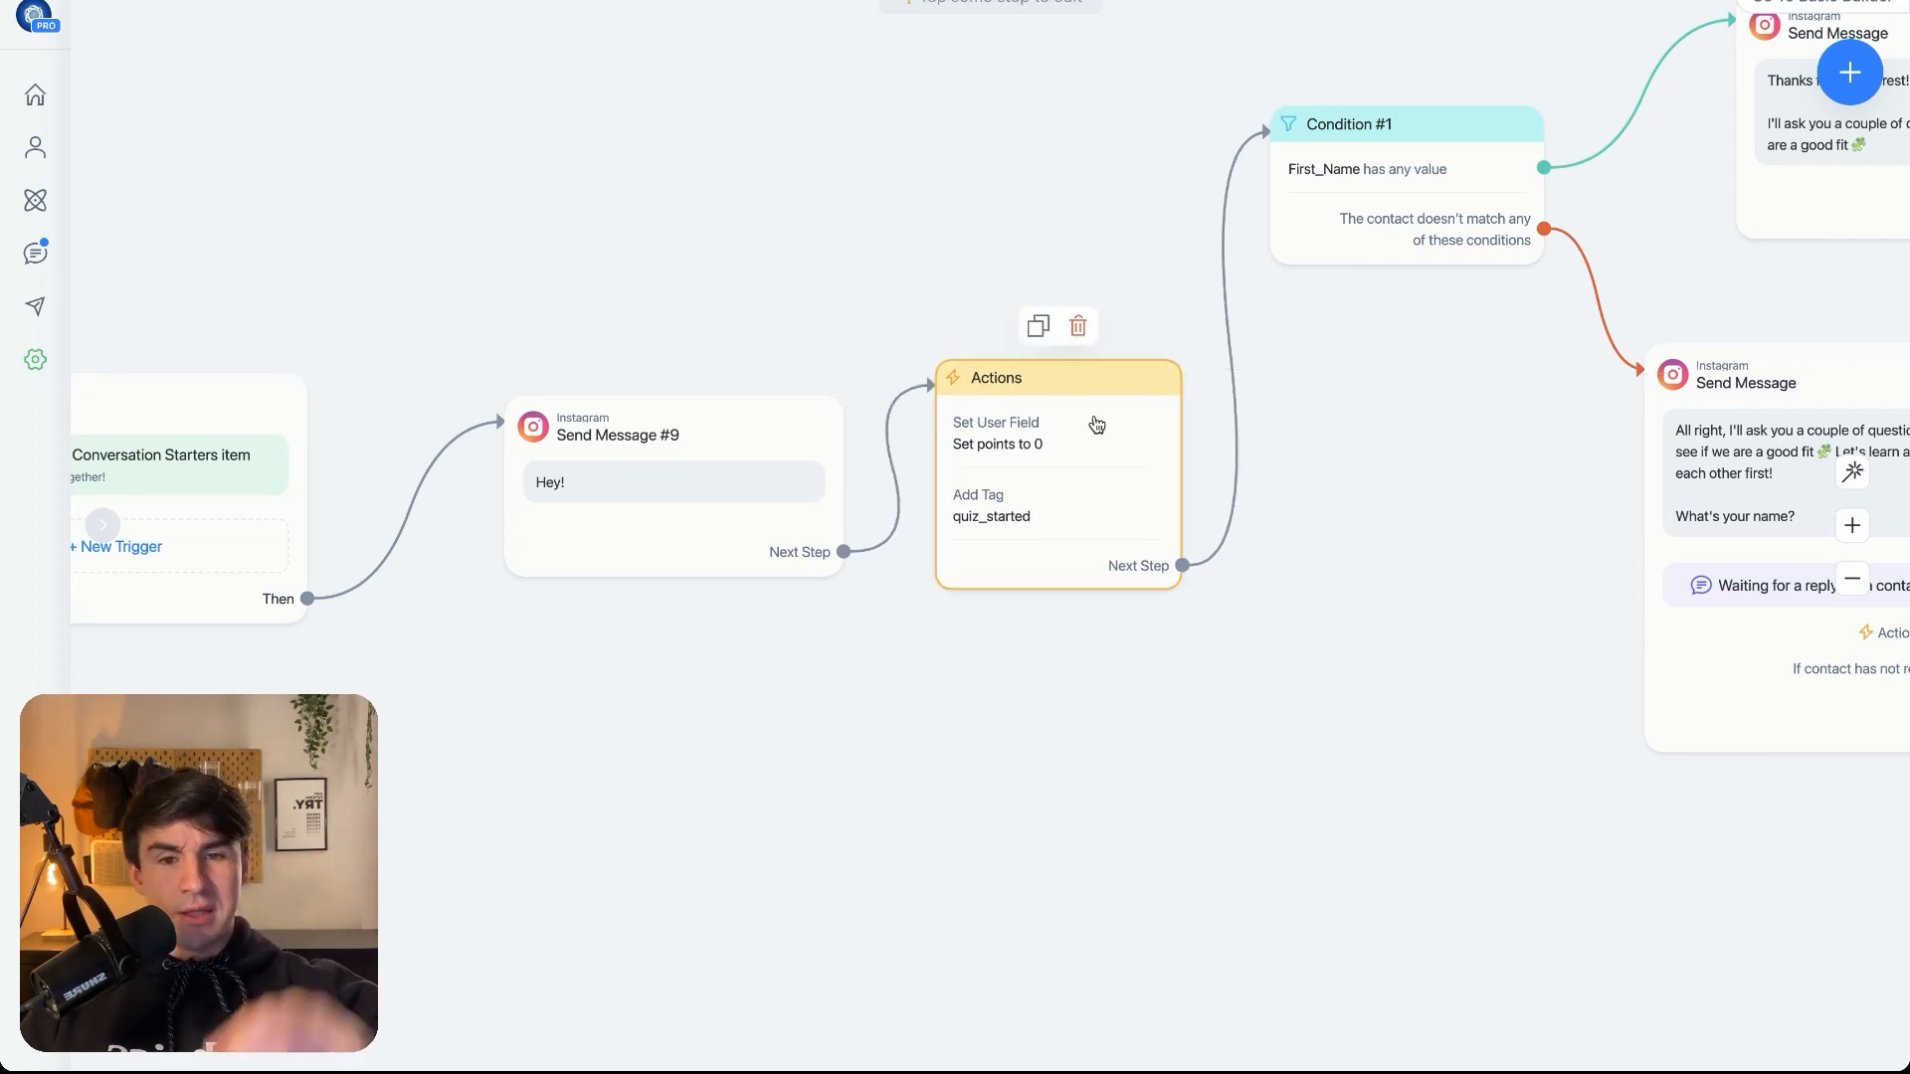
- Examine the First_Name condition, its two message branches and the Smart Delay follow-up for contacts who do not respond
drag(1309, 470, 1000, 746)
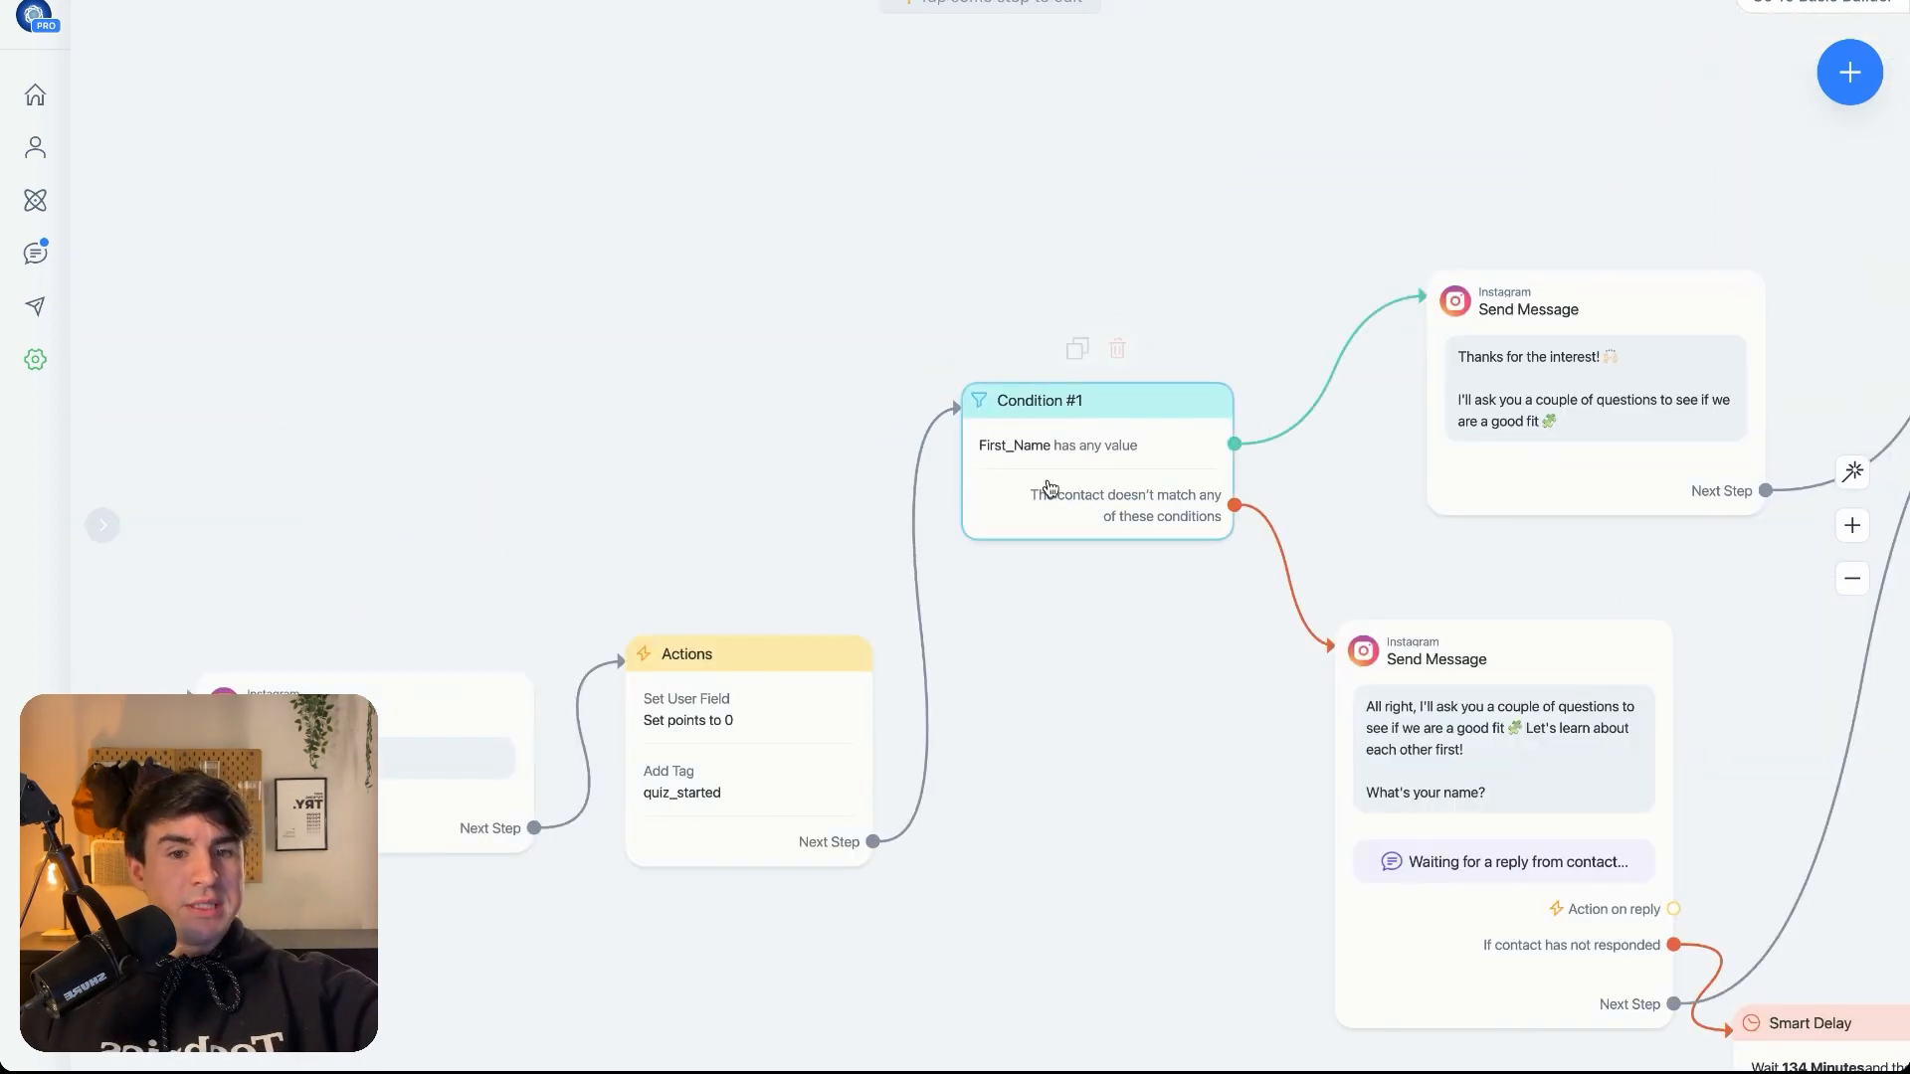
drag(1045, 491, 1057, 492)
drag(1086, 751, 804, 736)
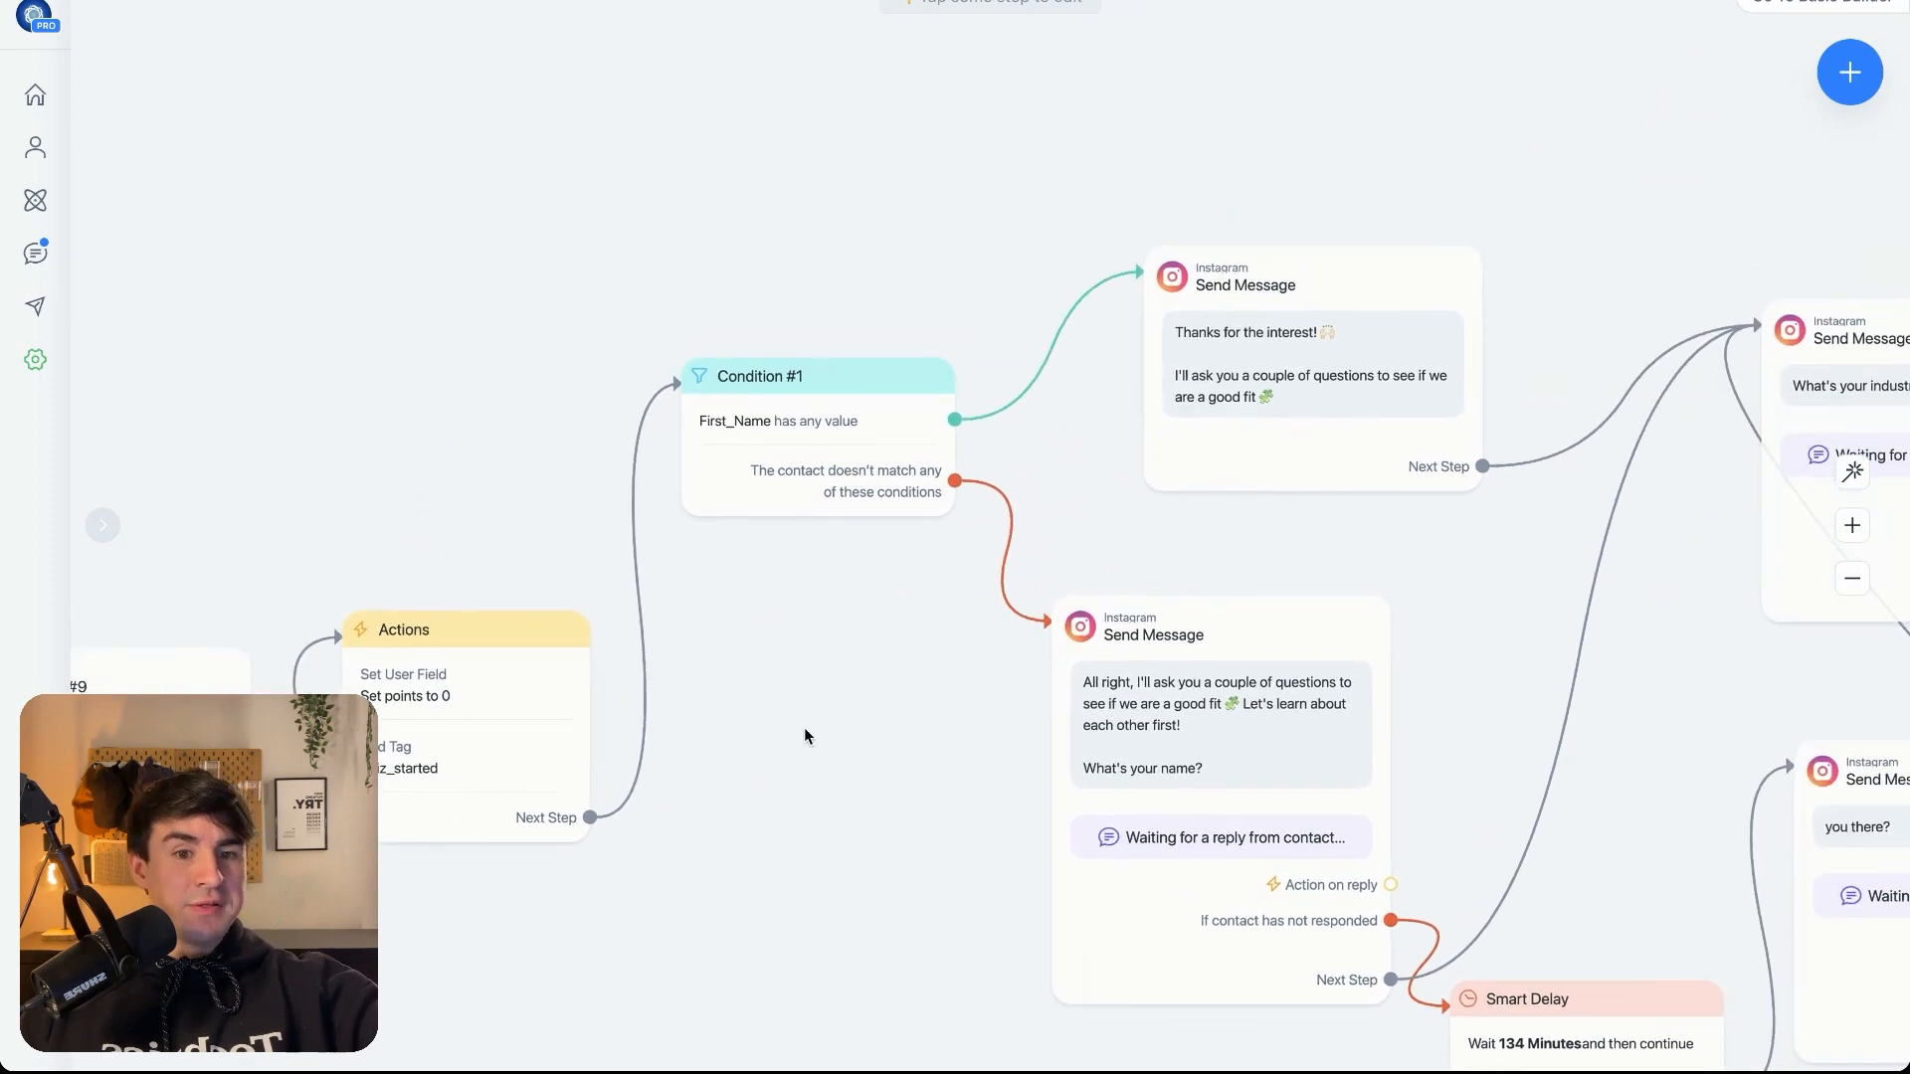
scroll(803, 736, down, 3)
drag(1246, 636, 864, 391)
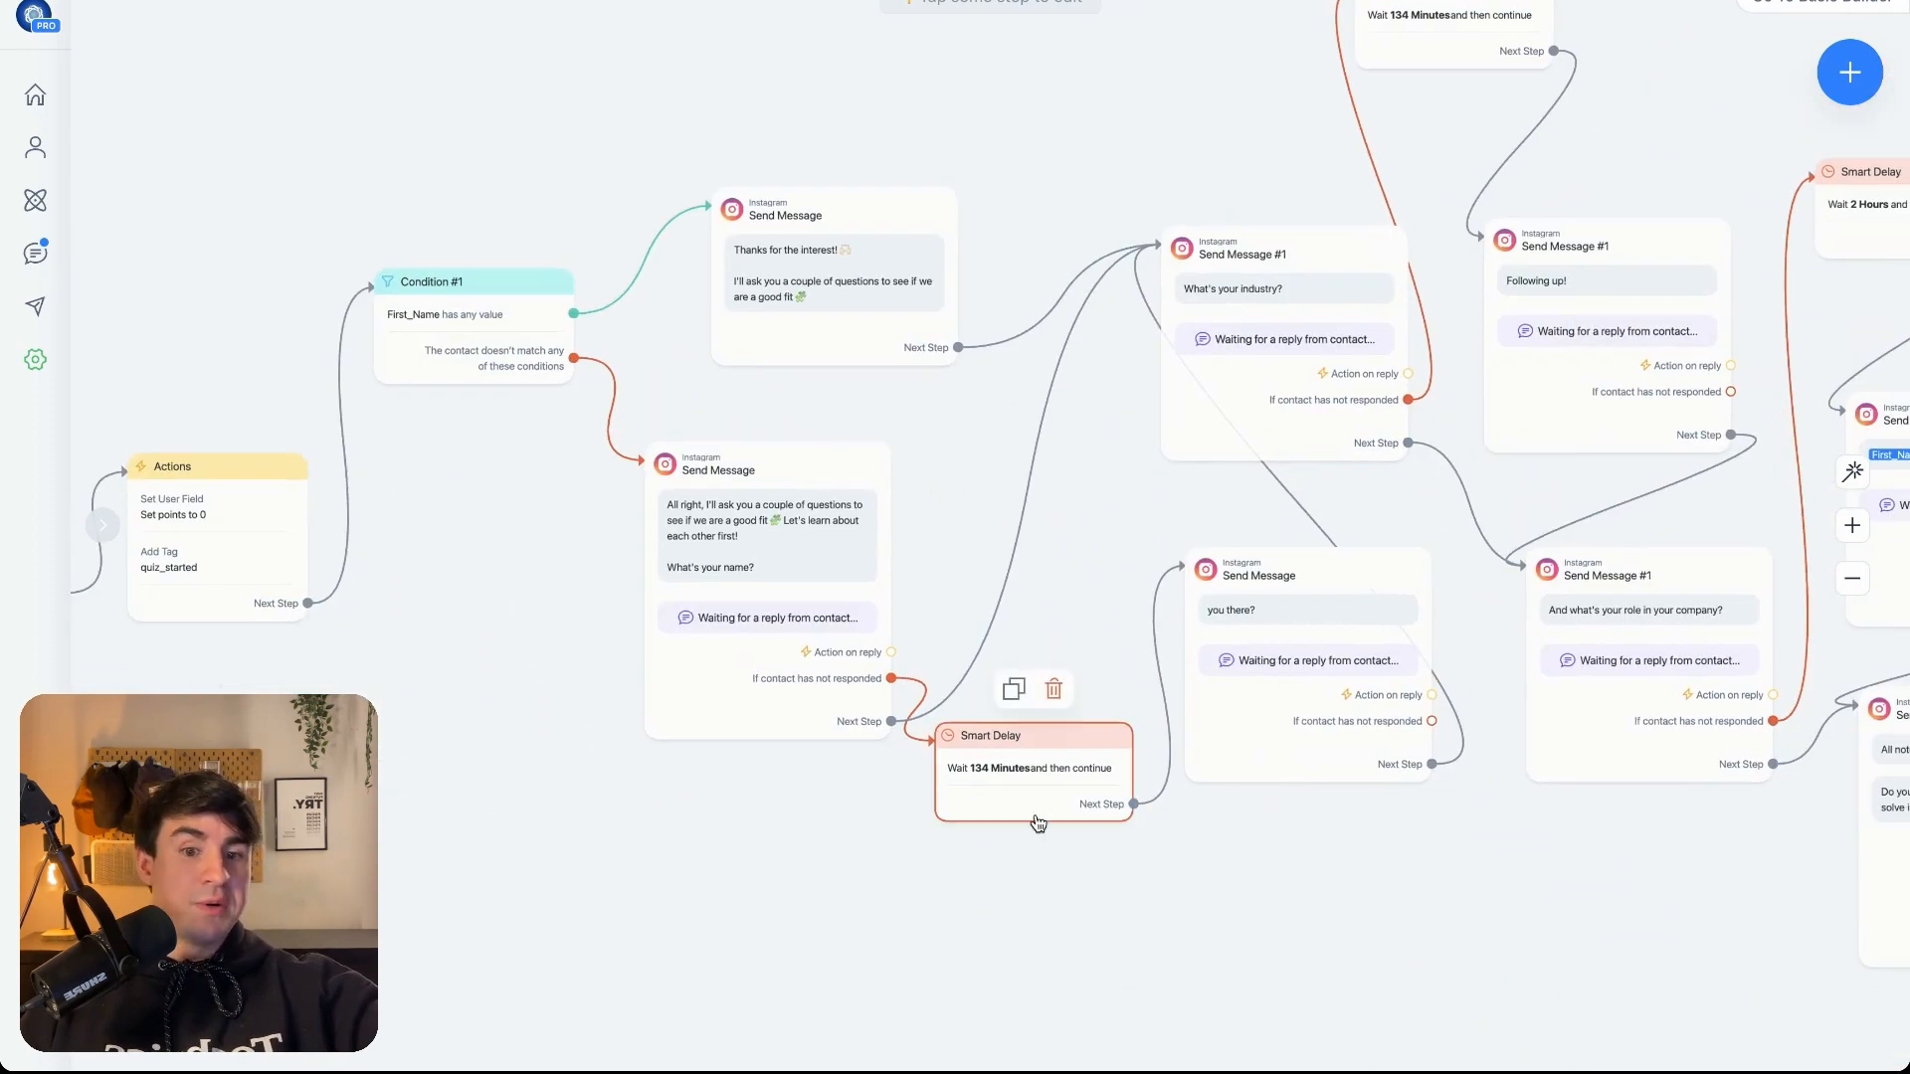
- Examine the first quiz question about having a problem to solve, including the points and follow-up message of each answer
drag(1452, 951, 987, 1034)
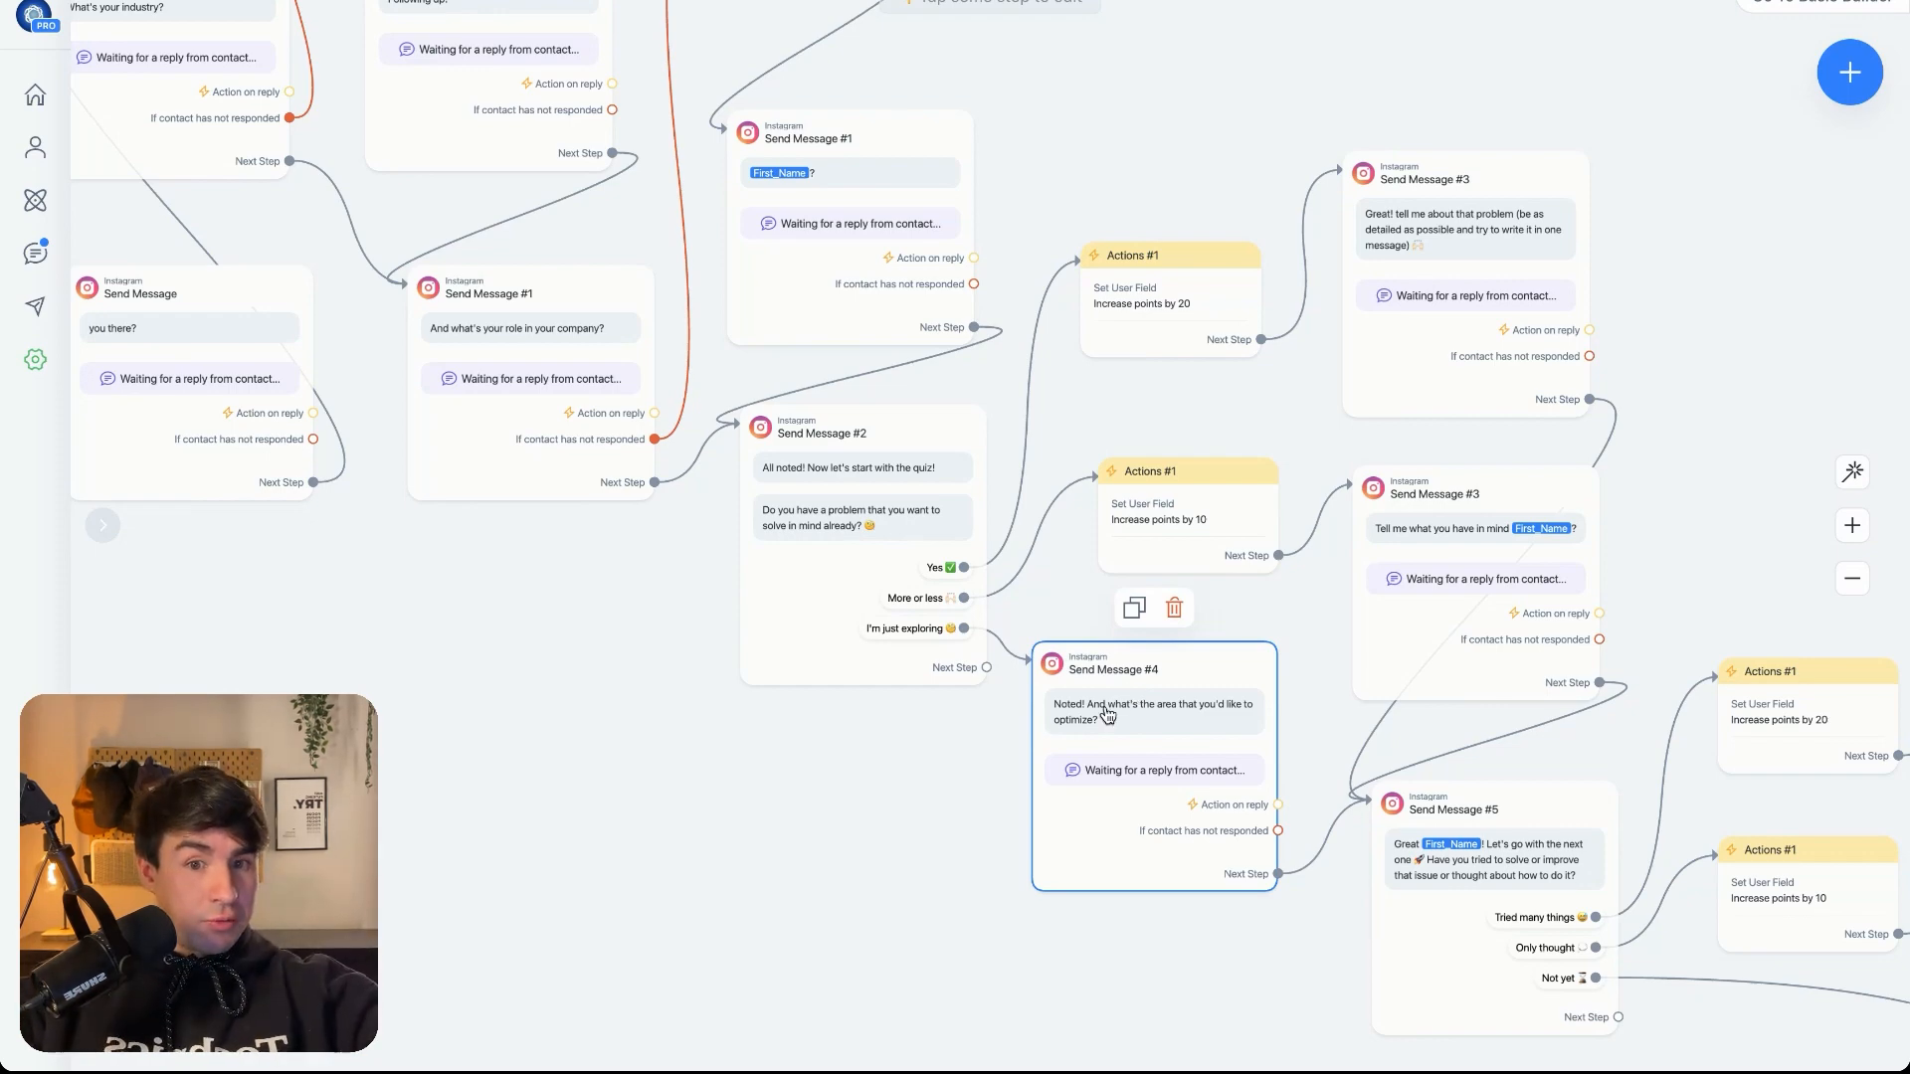
scroll(789, 512, up, 5)
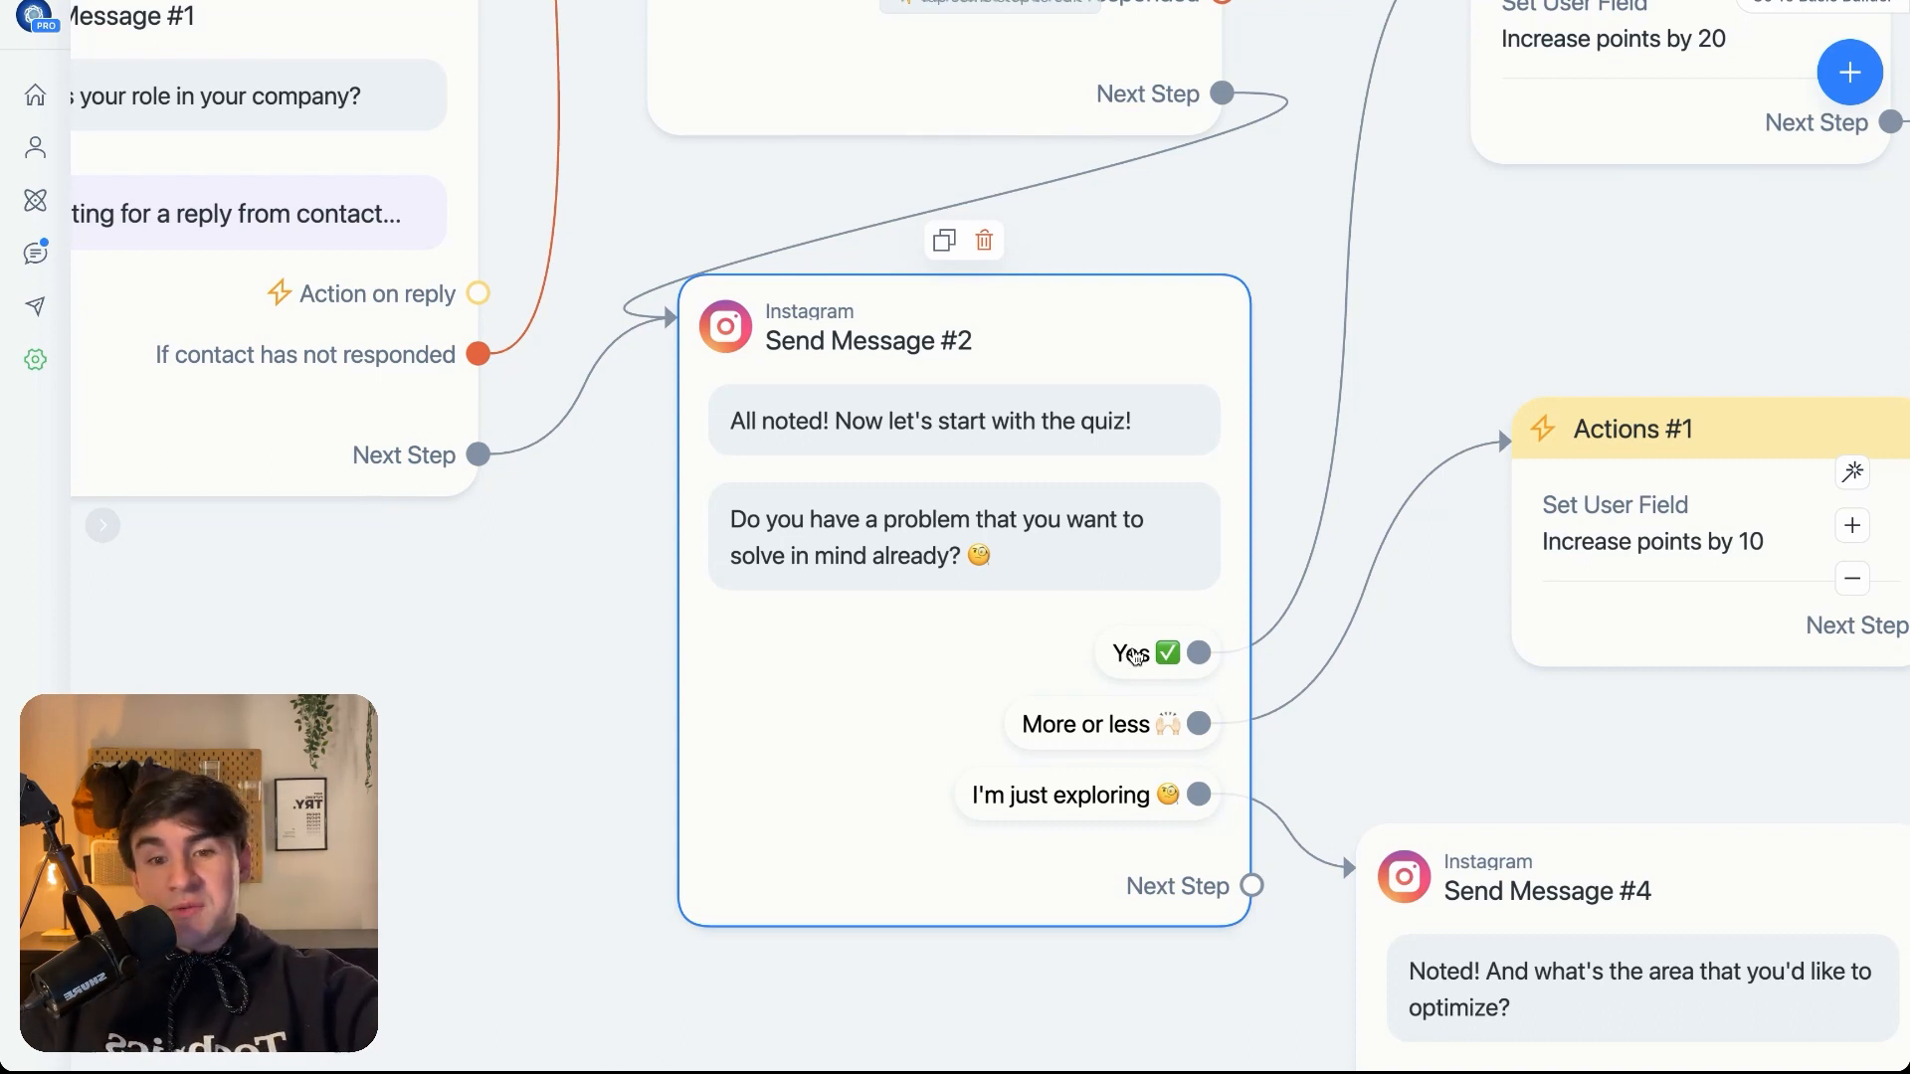
scroll(1134, 657, down, 5)
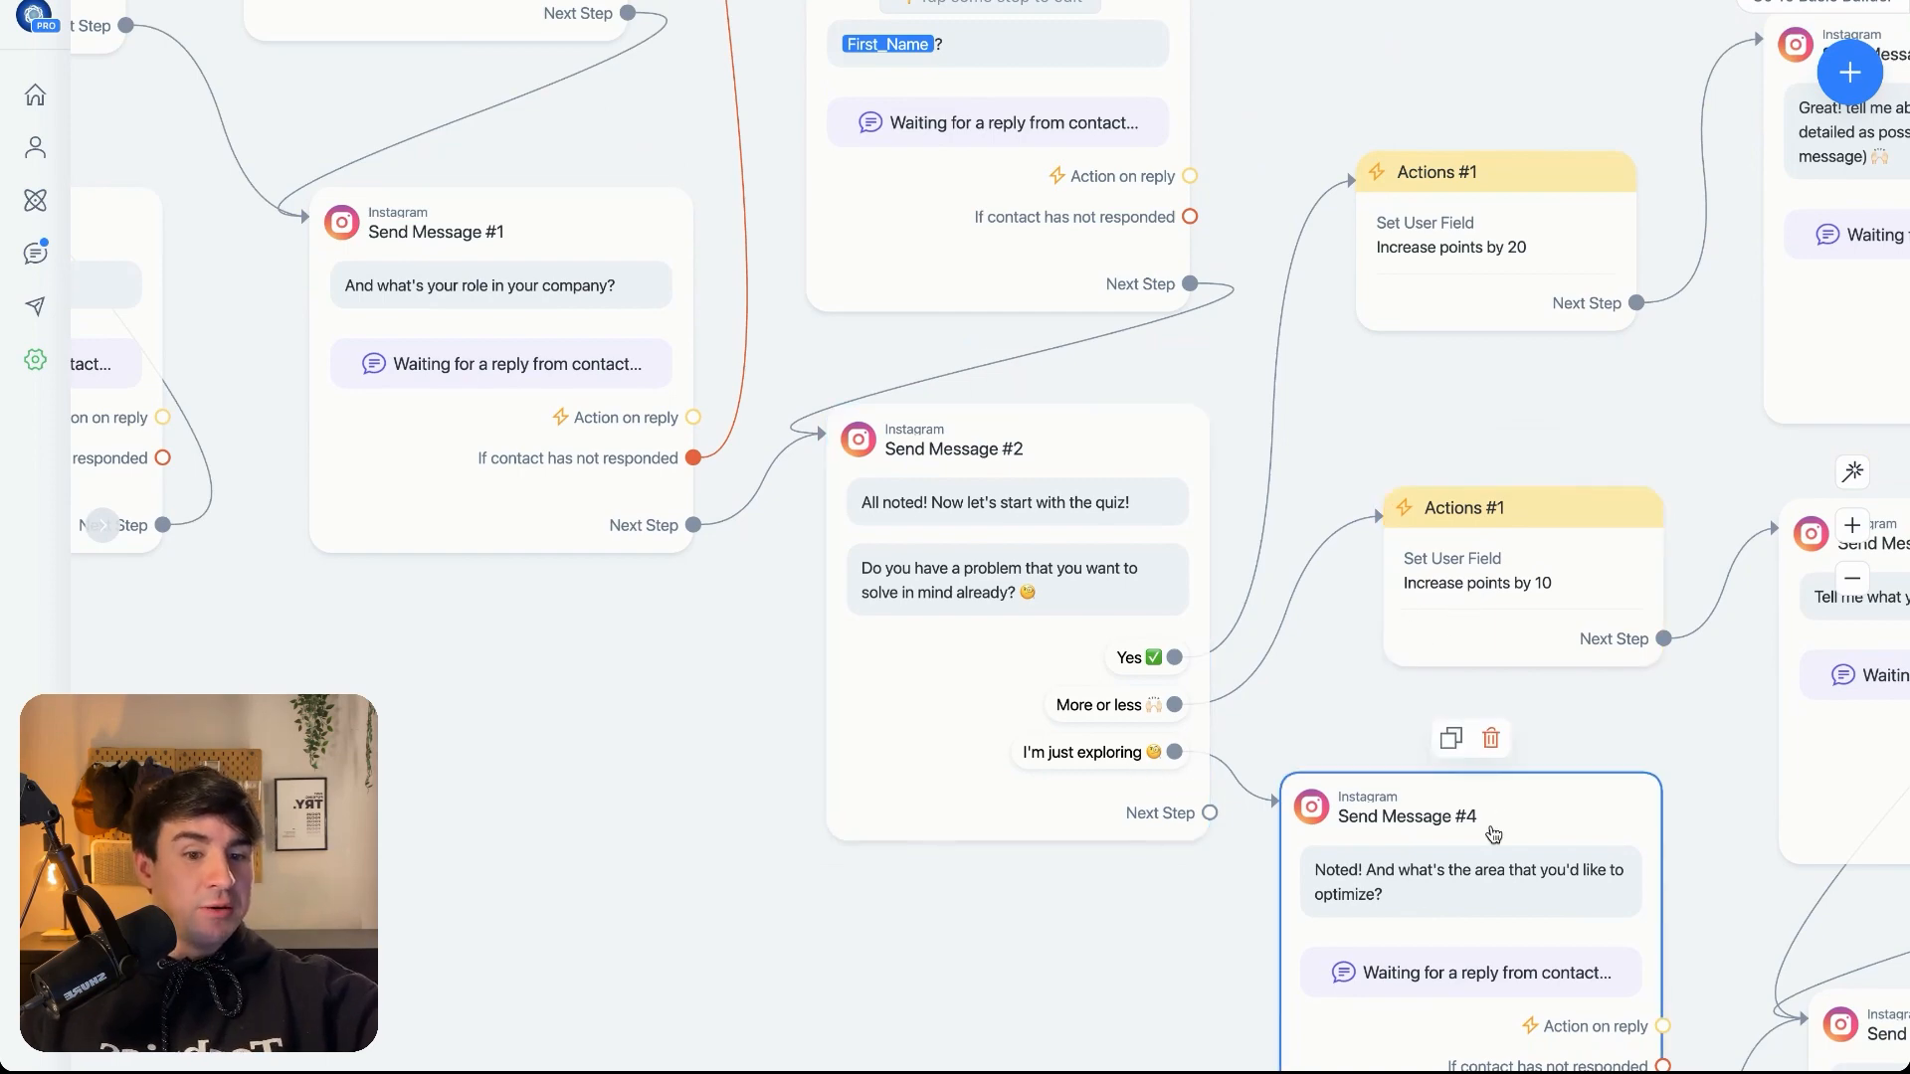
drag(1675, 778, 523, 825)
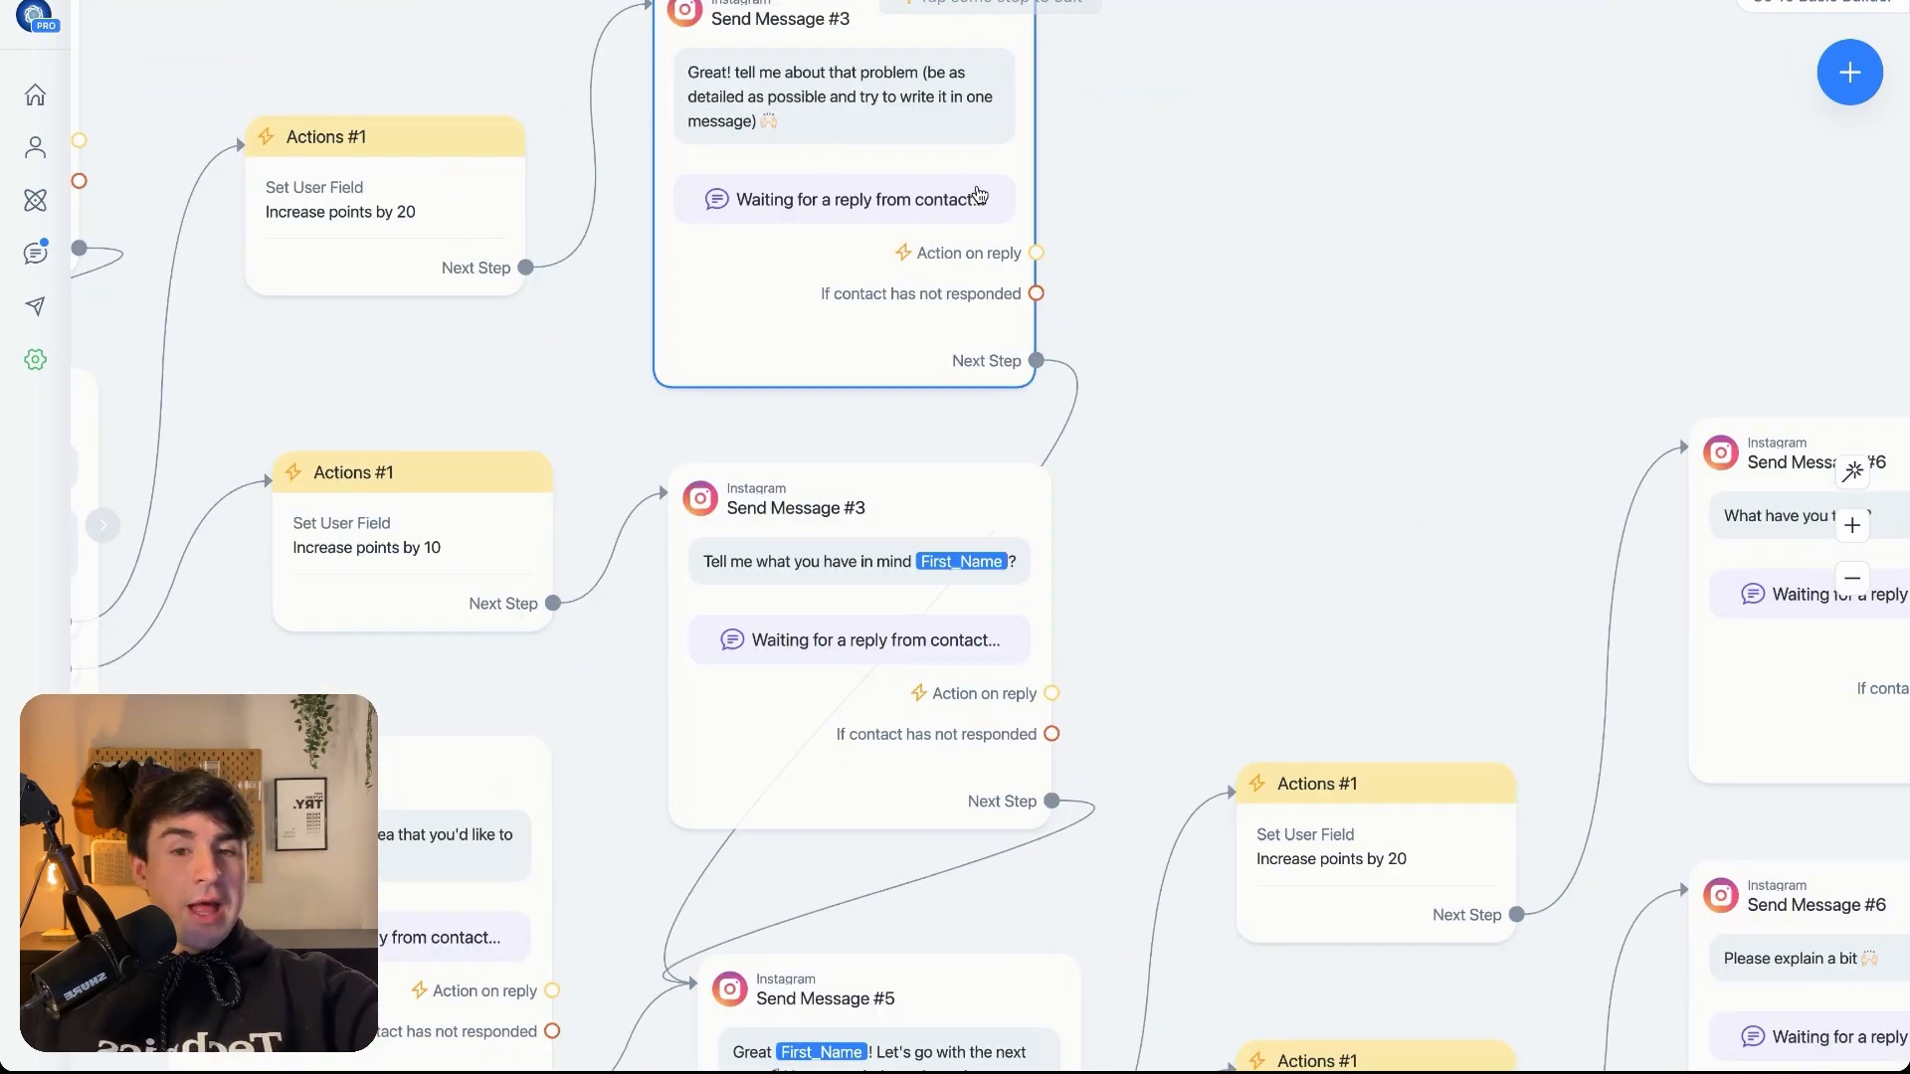
scroll(861, 423, down, 2)
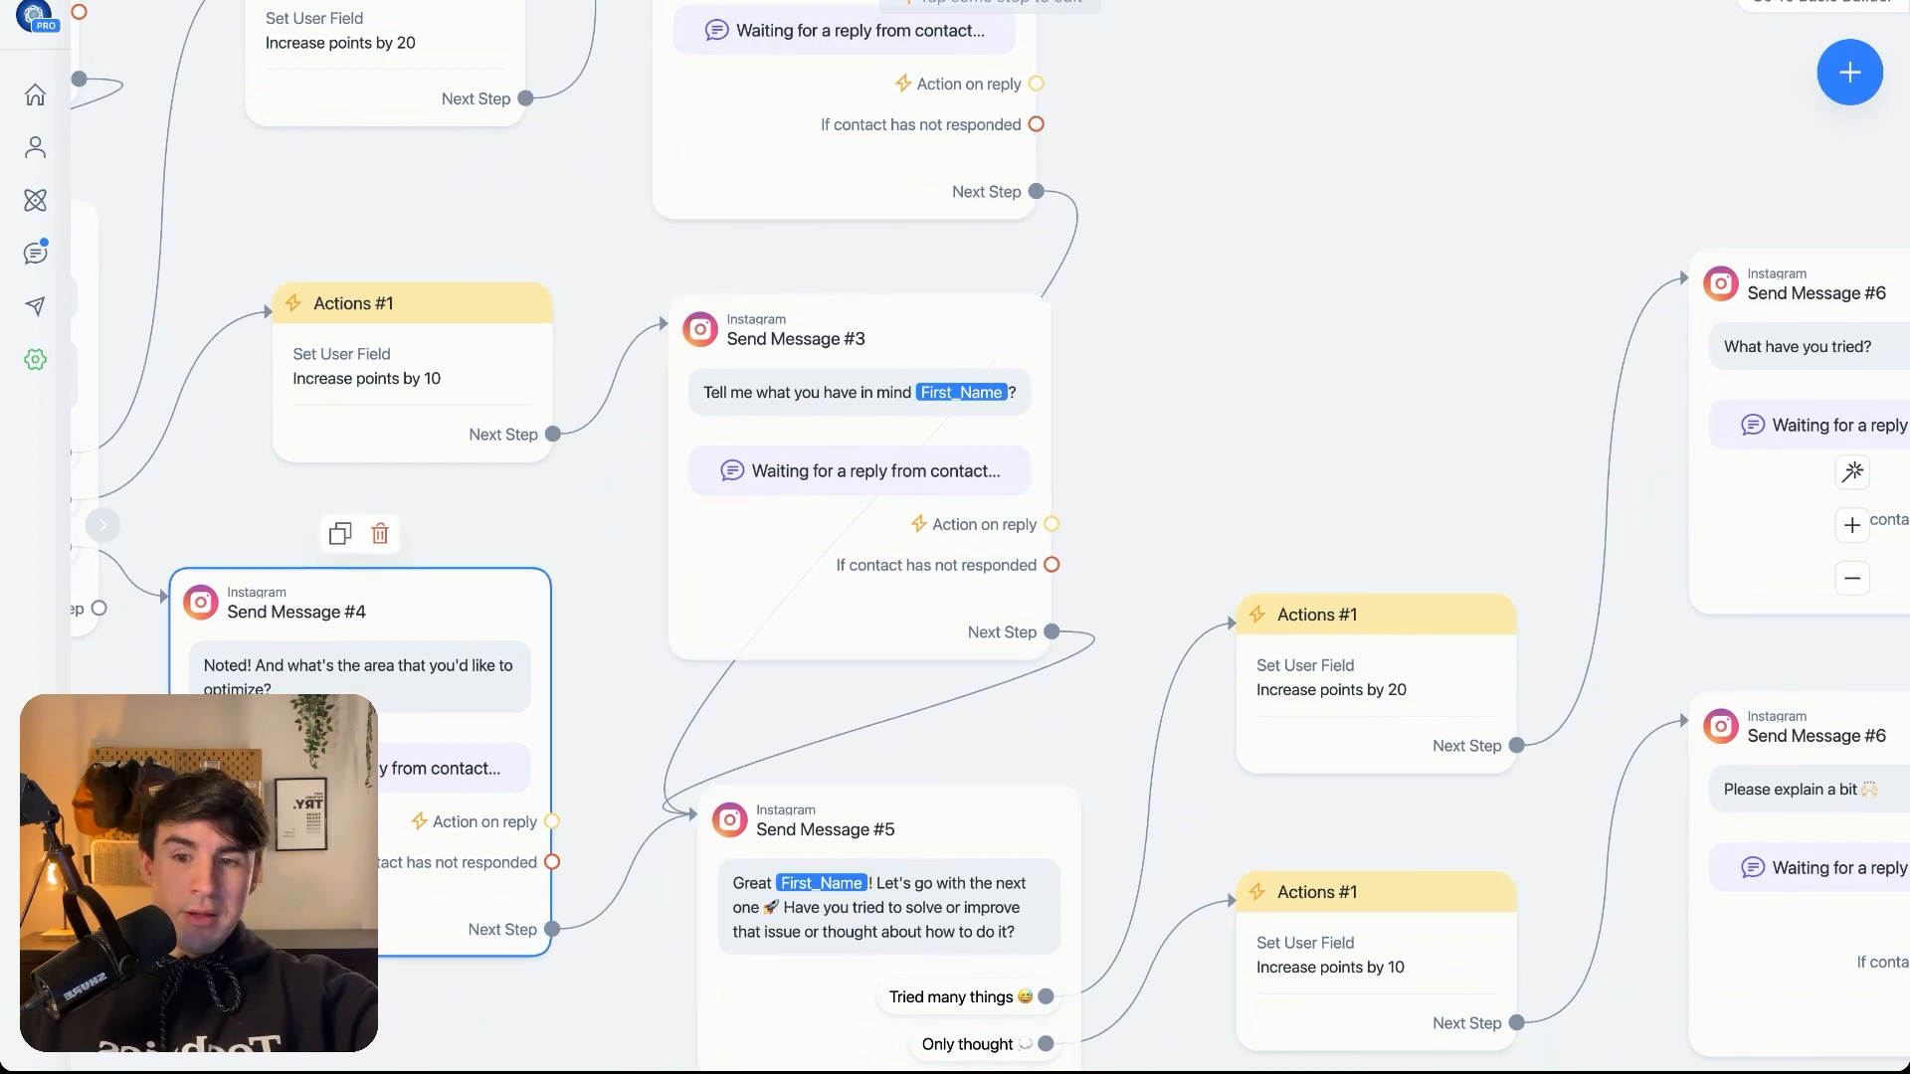
- Move the two points Actions blocks linked to the "Tried many things" and "Only thought" answers slightly upward on the canvas
scroll(853, 503, down, 5)
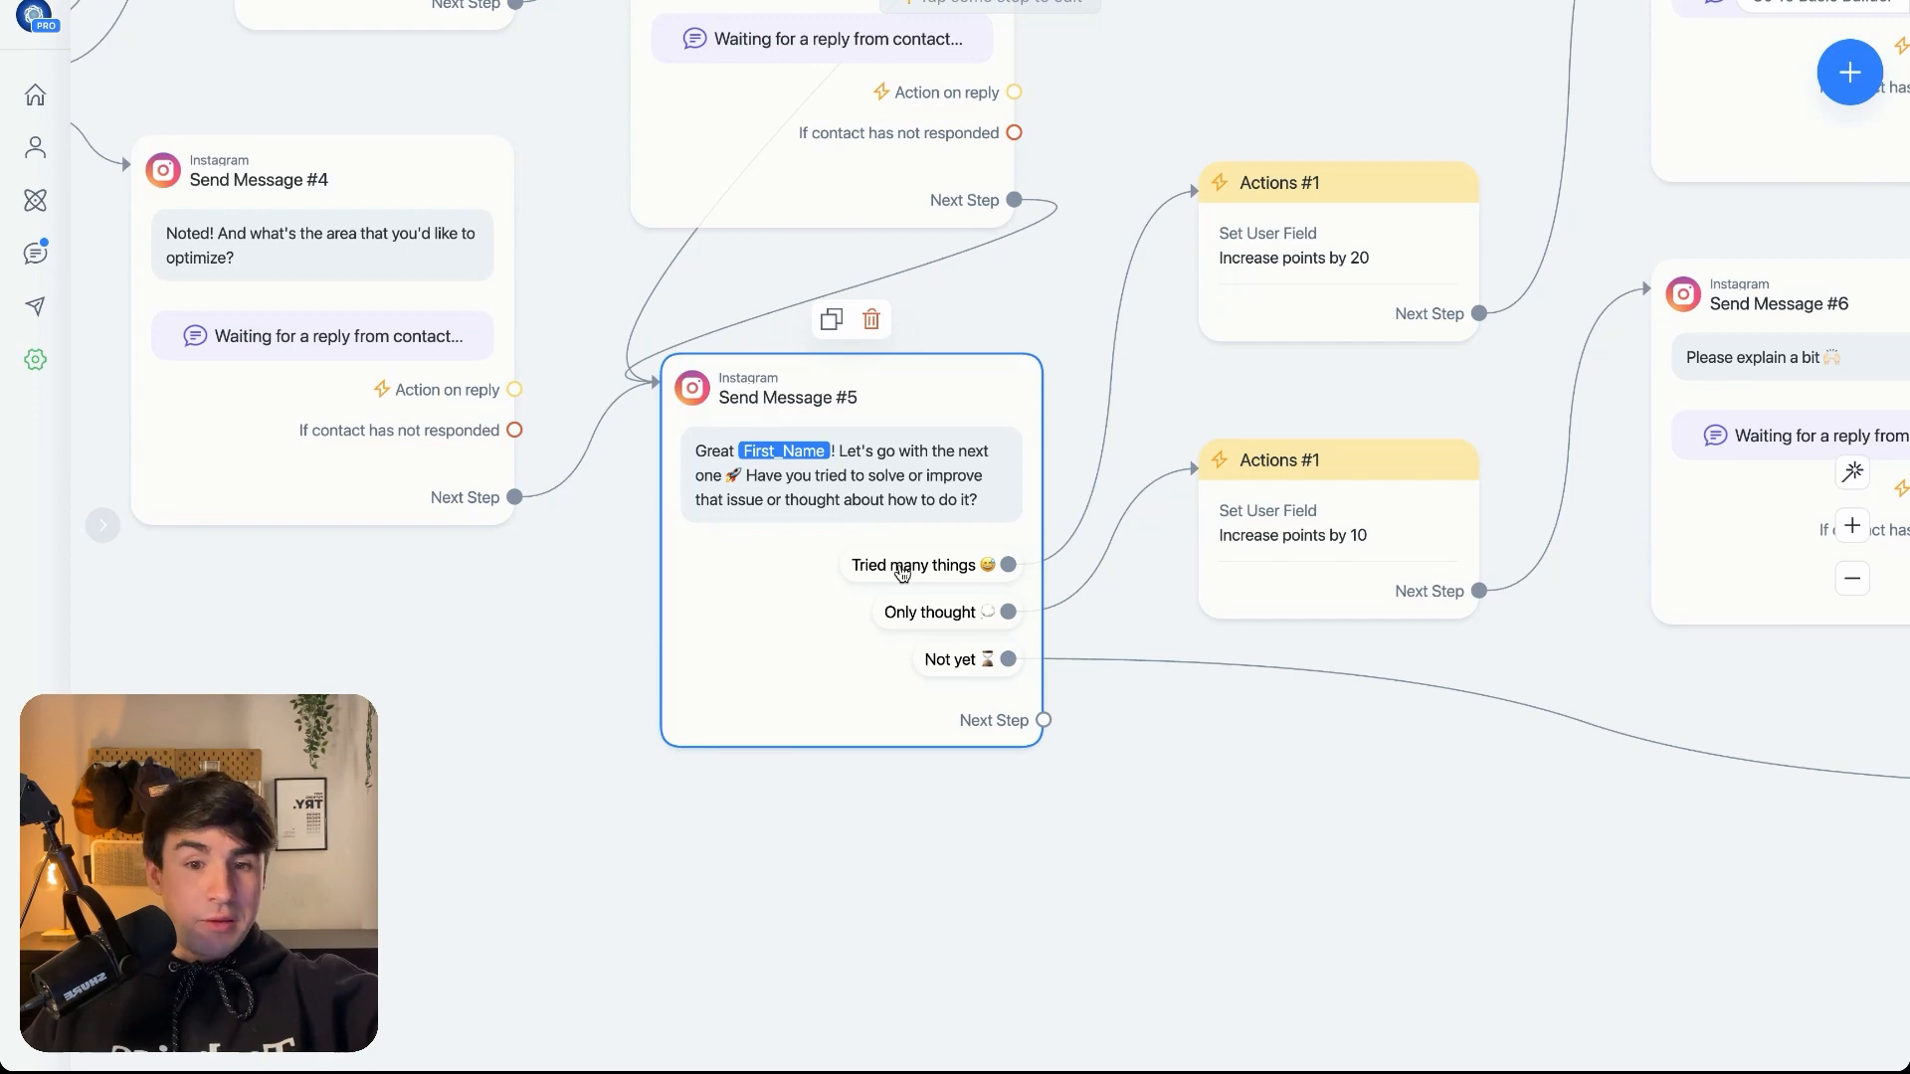
scroll(901, 573, up, 5)
drag(1499, 314, 1107, 425)
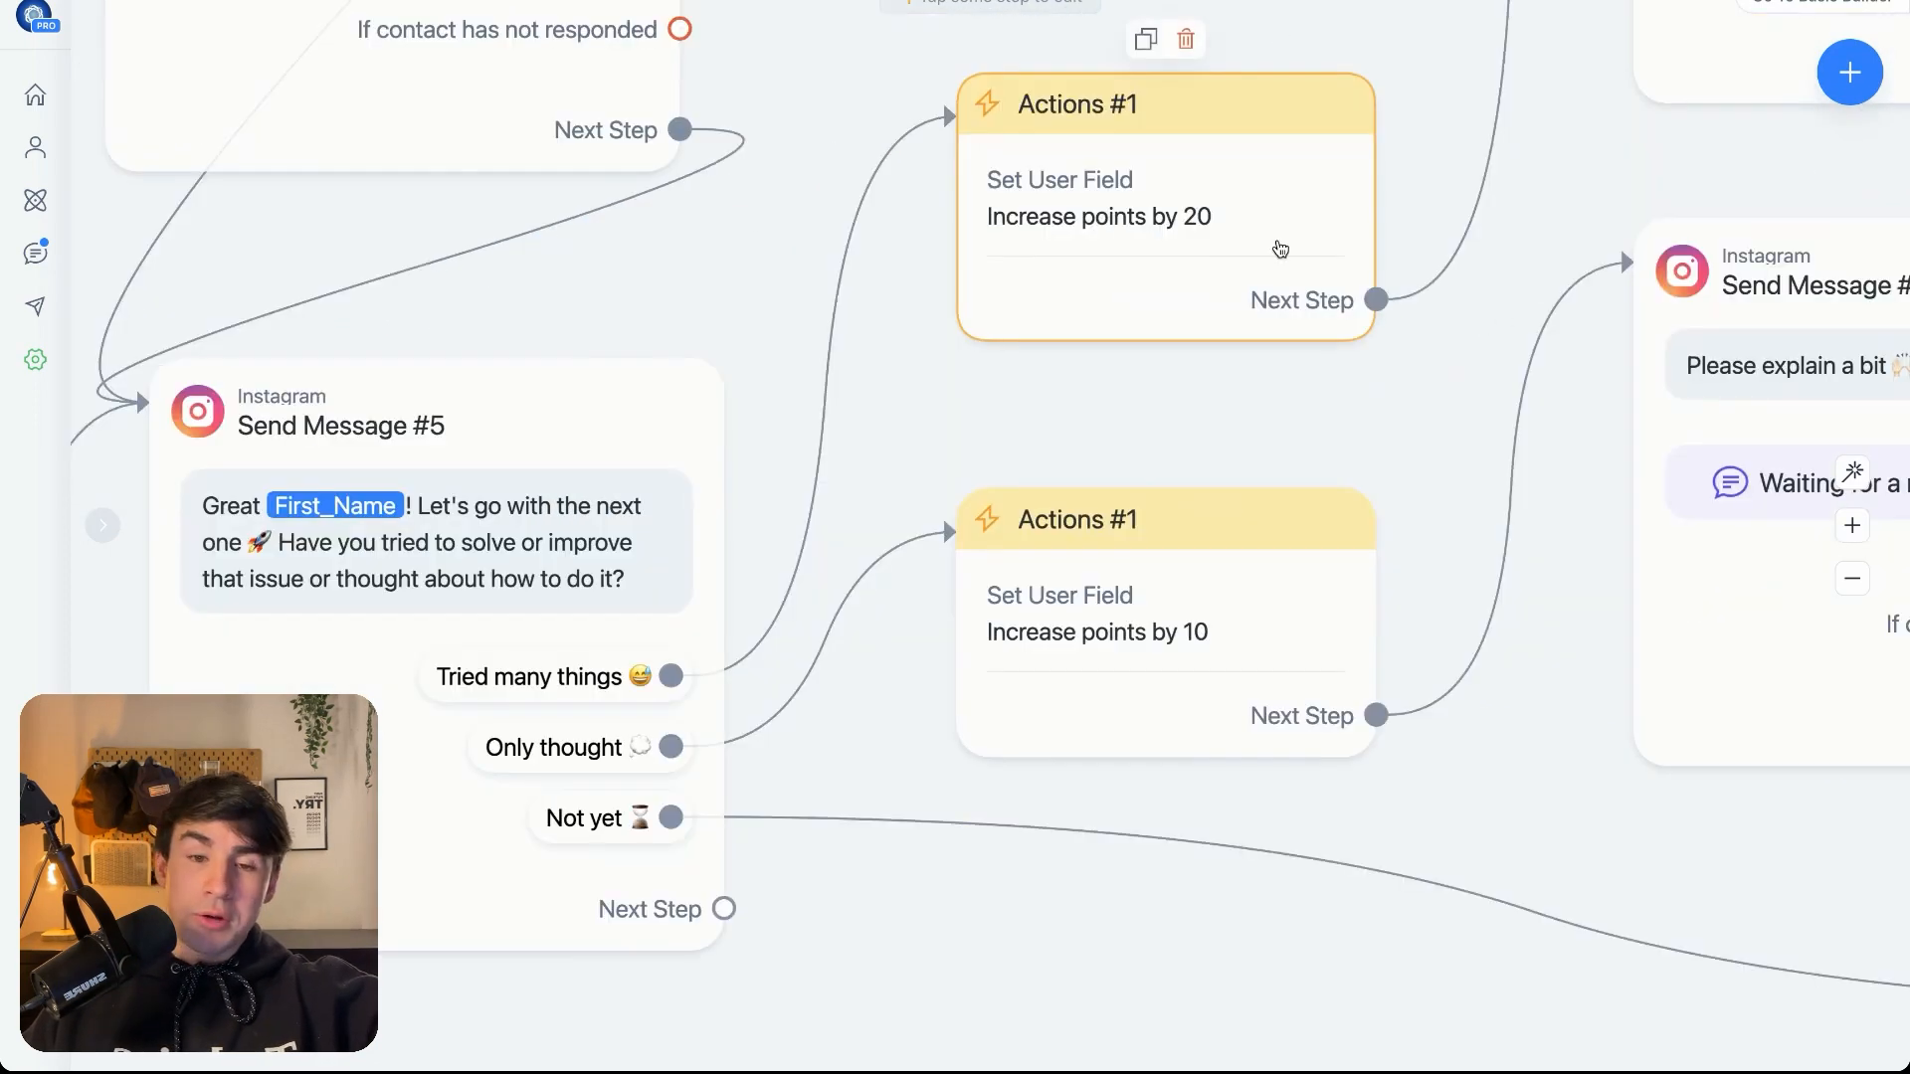
mouse_move(1164, 256)
mouse_down()
mouse_move(1172, 207)
mouse_move(1146, 218)
mouse_move(1162, 218)
mouse_up()
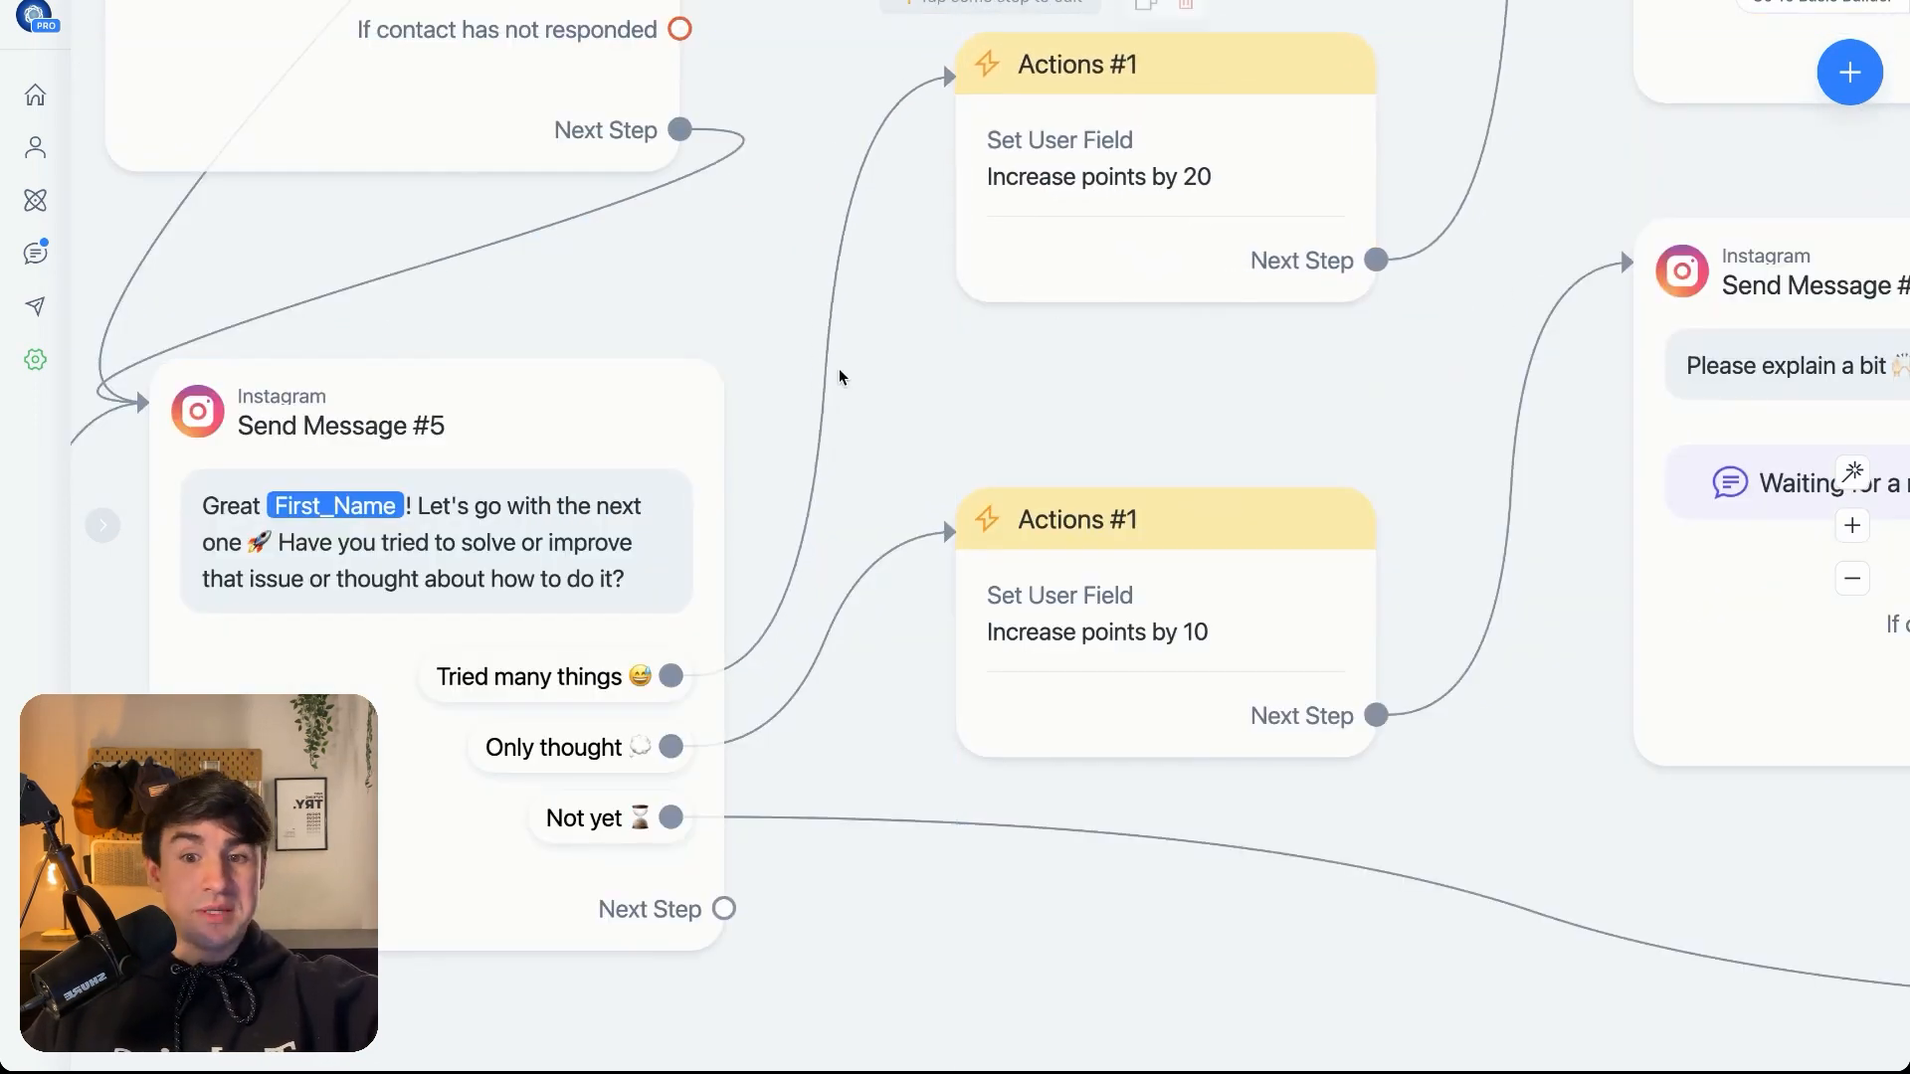
drag(1130, 517, 1125, 480)
mouse_move(814, 647)
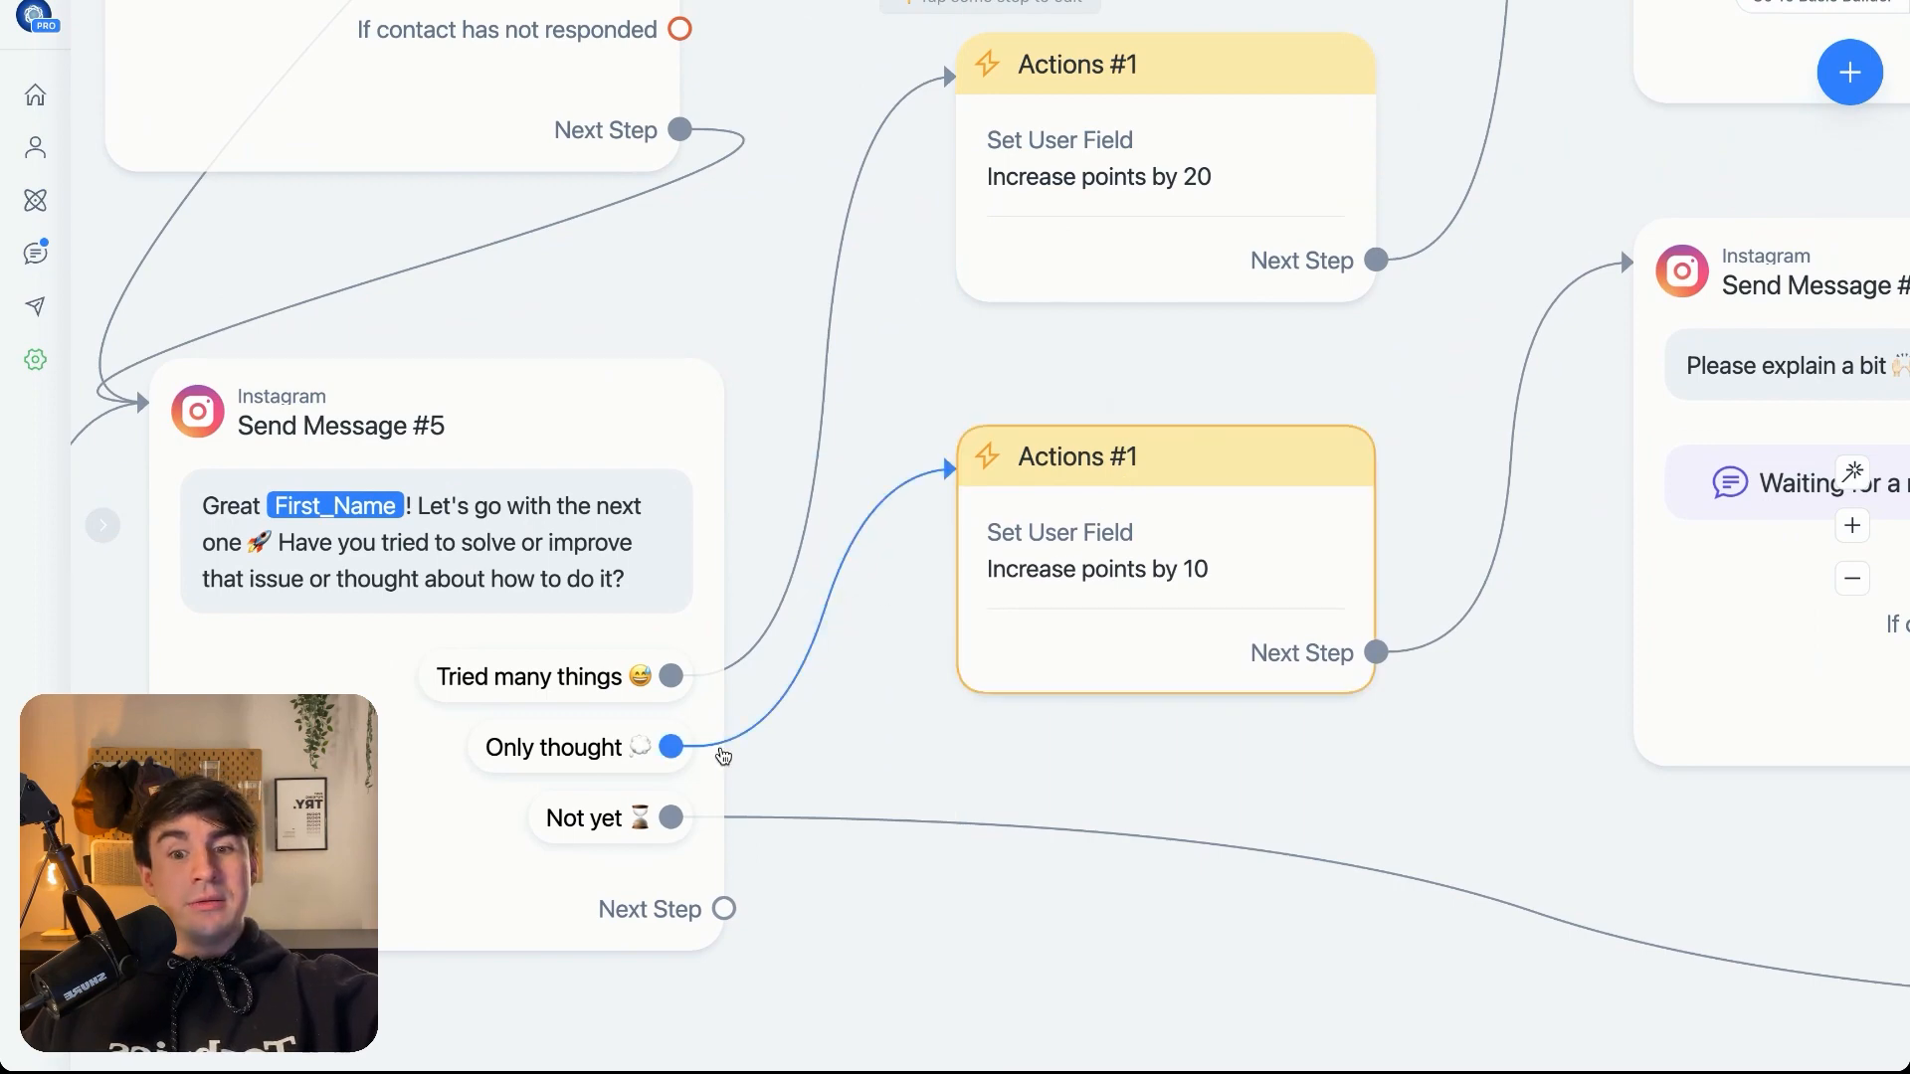
scroll(1003, 946, down, 5)
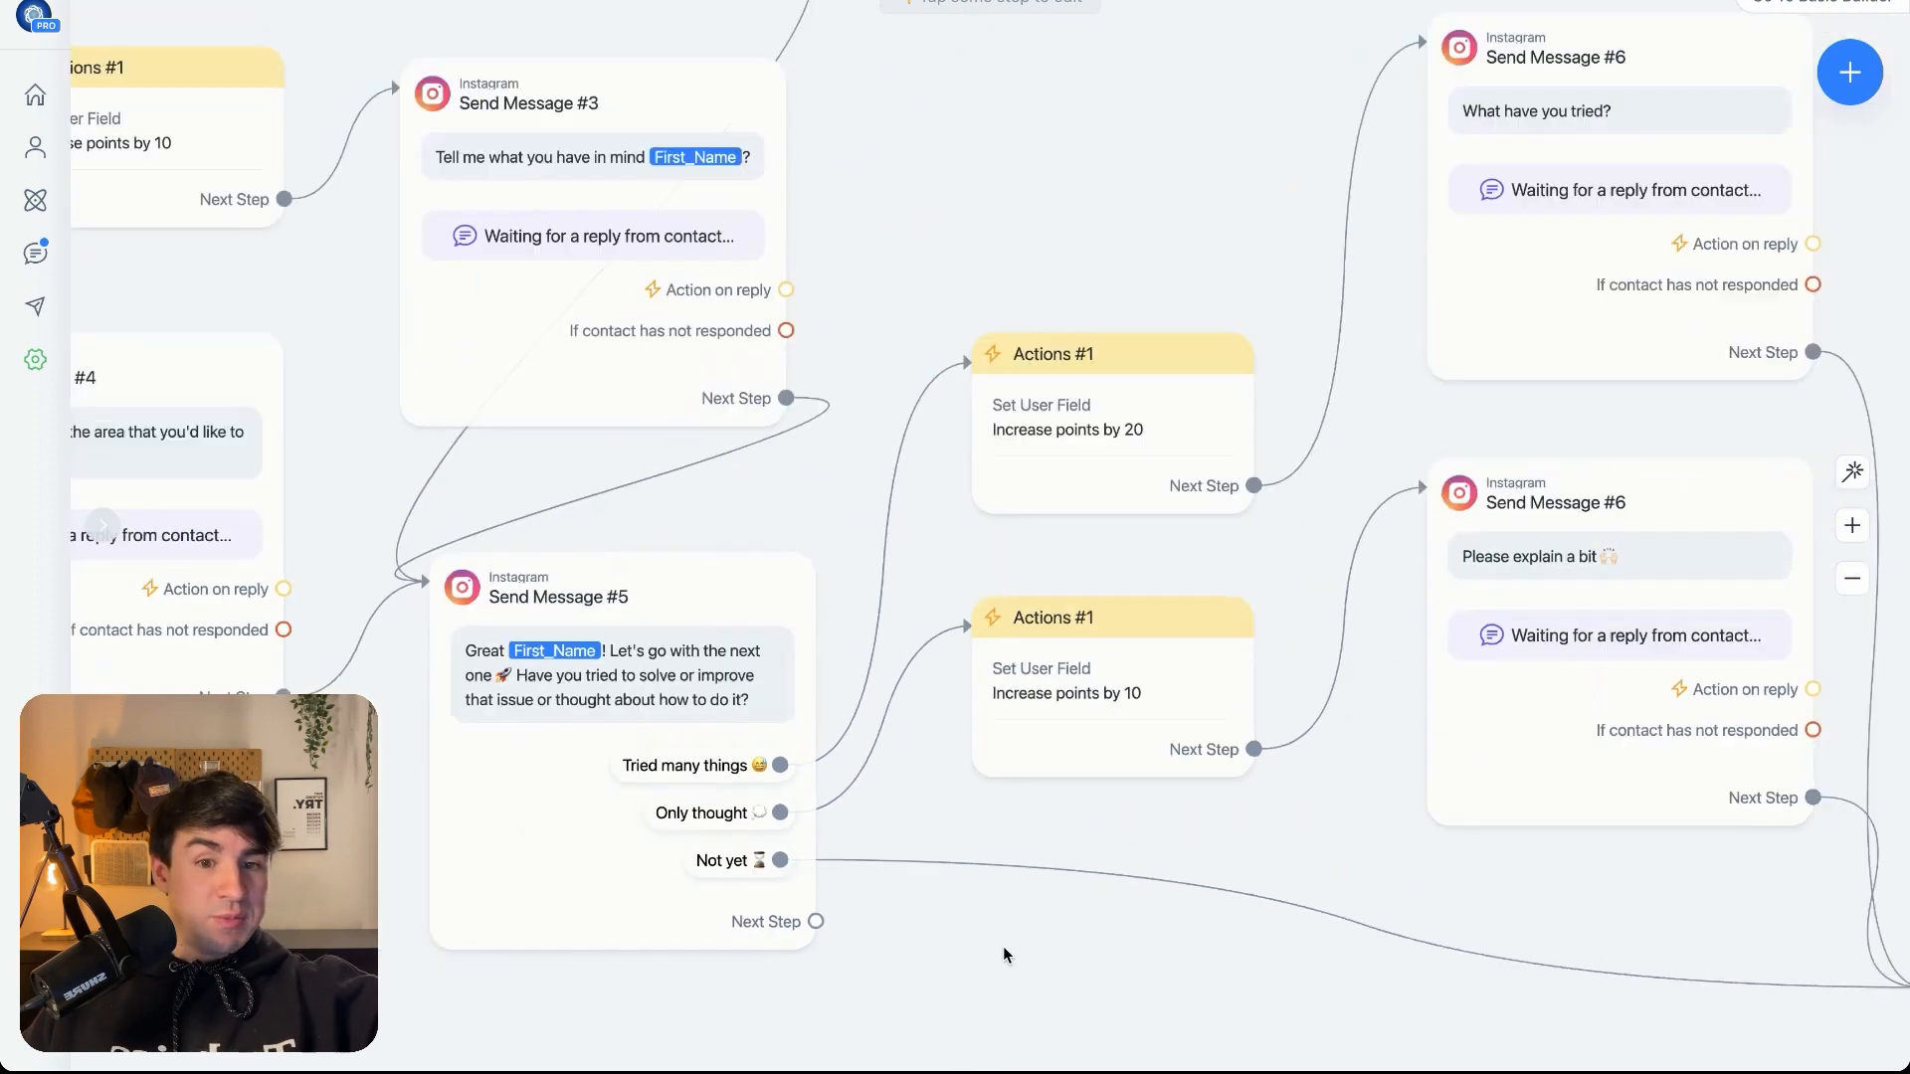
drag(1003, 946, 814, 761)
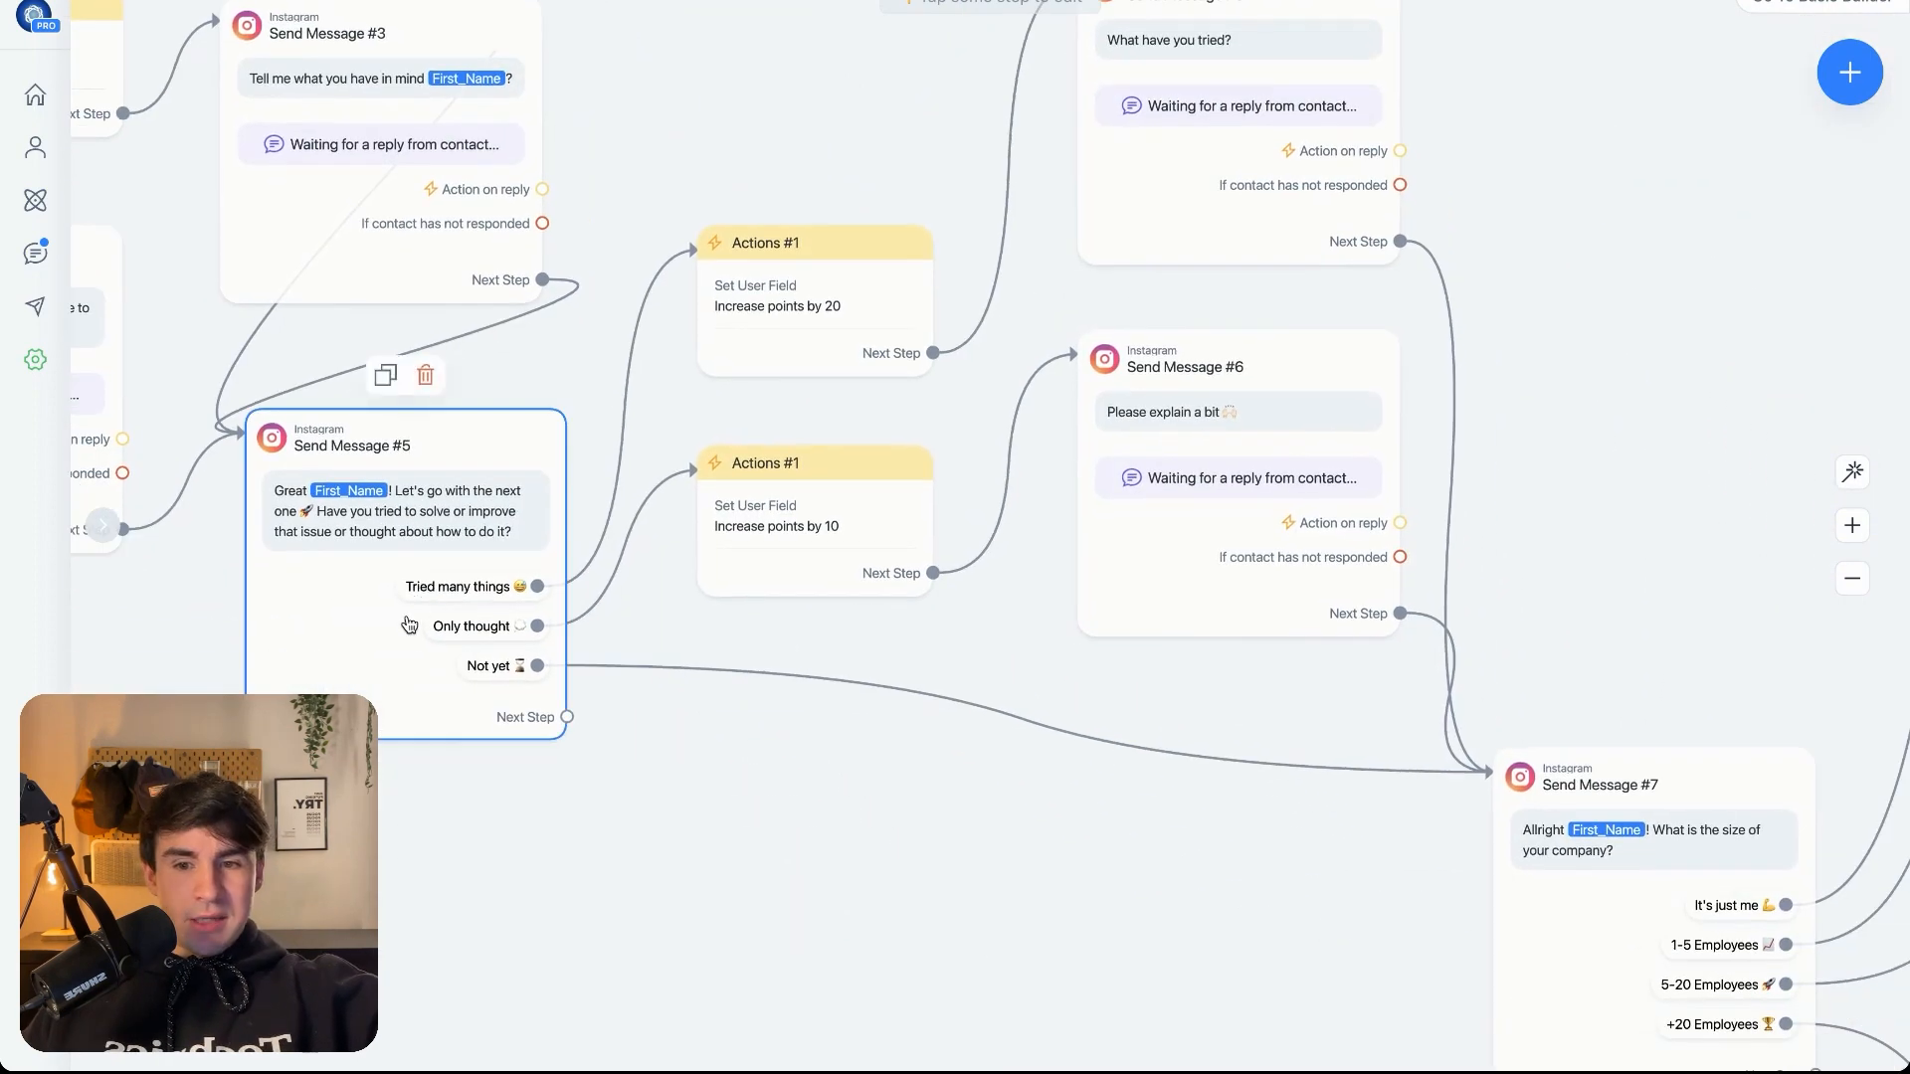
mouse_move(857, 476)
mouse_down()
mouse_move(855, 509)
mouse_move(859, 480)
mouse_up()
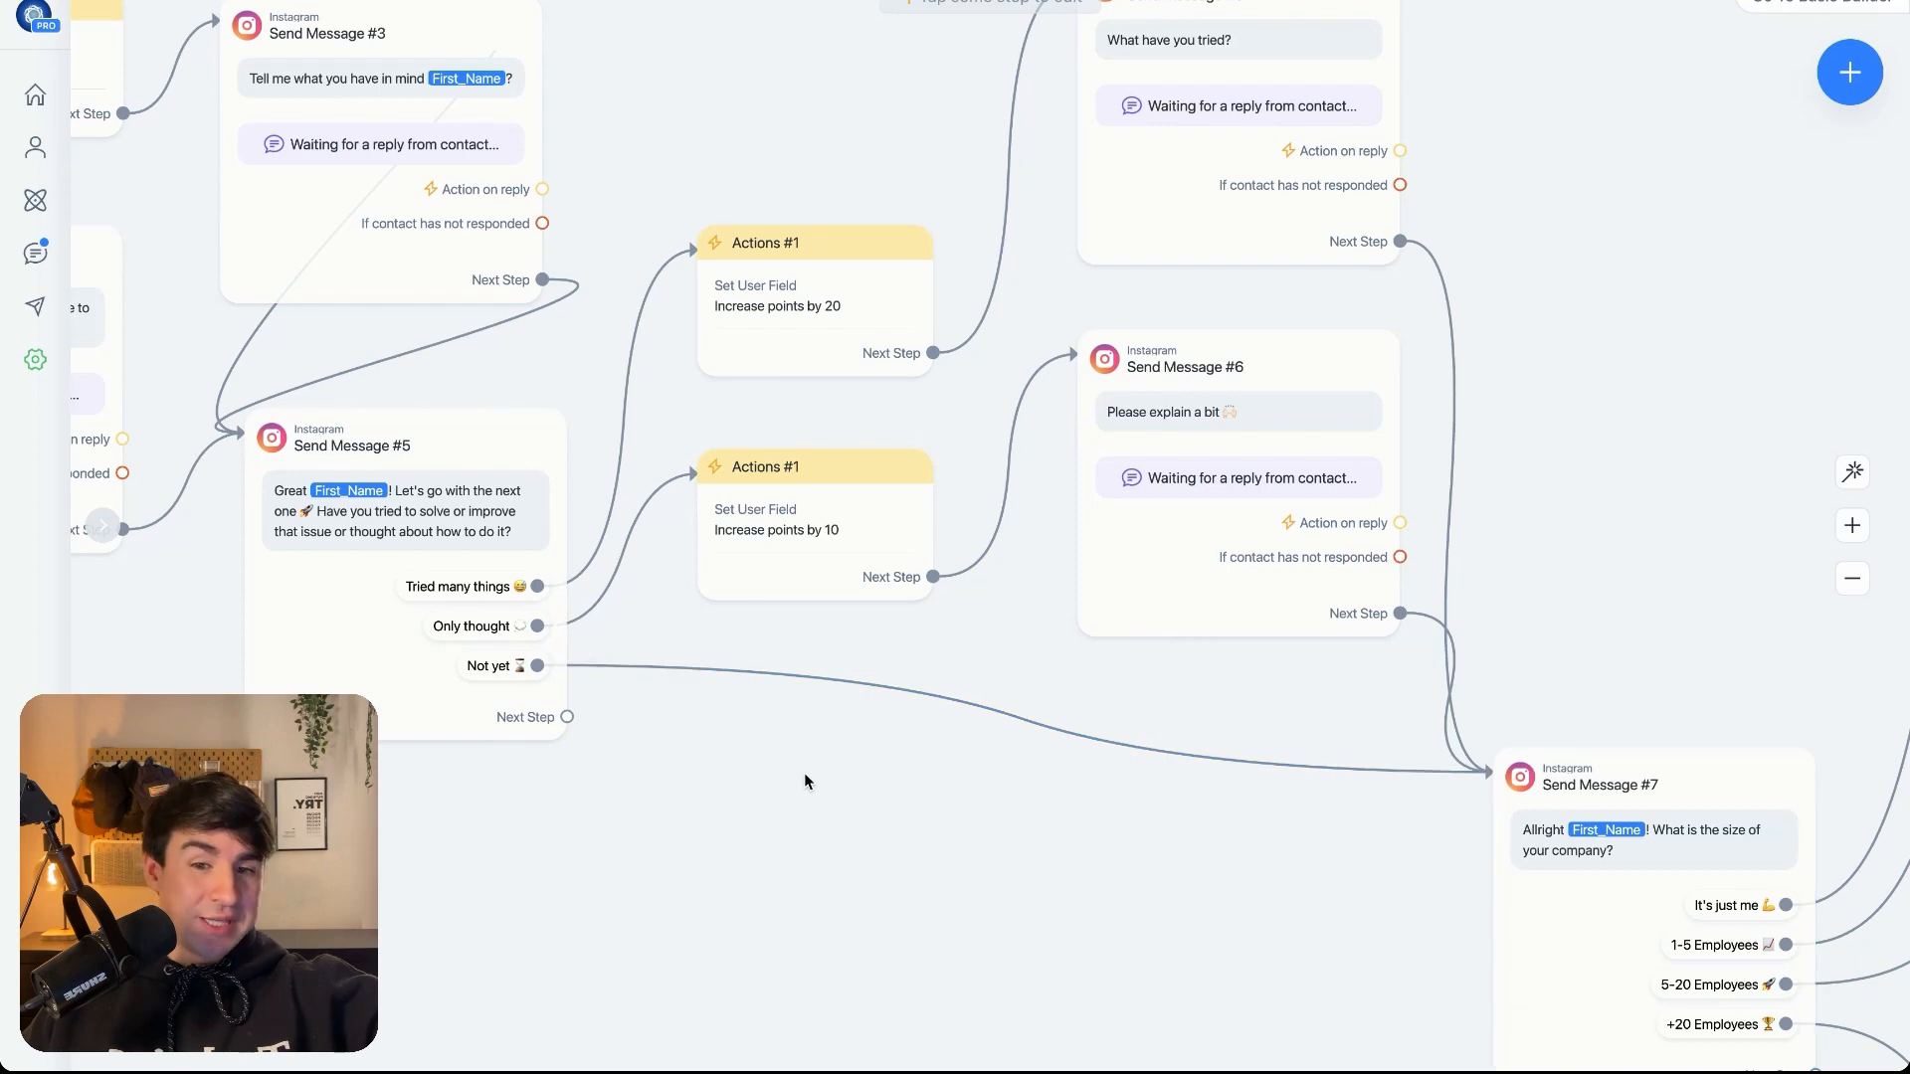
- Examine the company-size and project-budget questions and the points each of their answers adds
scroll(804, 772, down, 2)
drag(1100, 945, 564, 848)
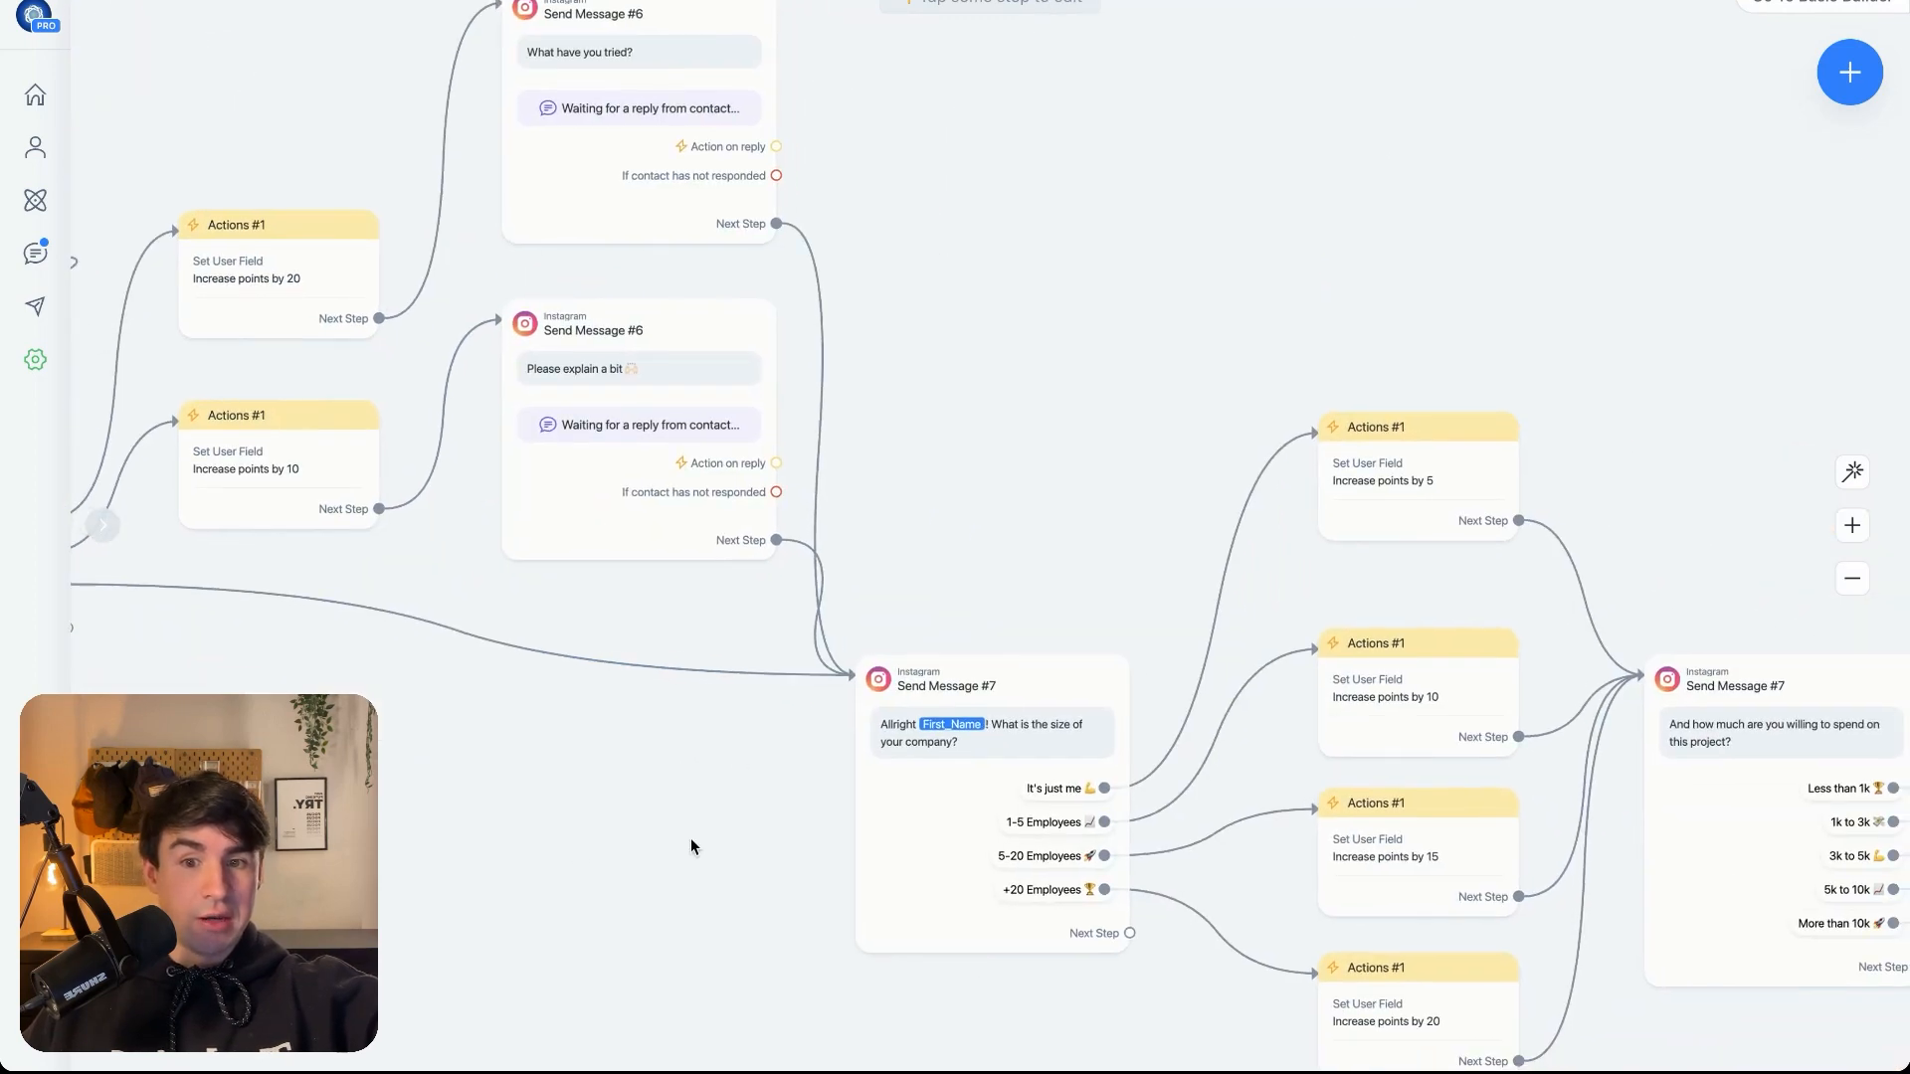
scroll(690, 839, right, 3)
scroll(630, 783, up, 5)
scroll(858, 426, down, 5)
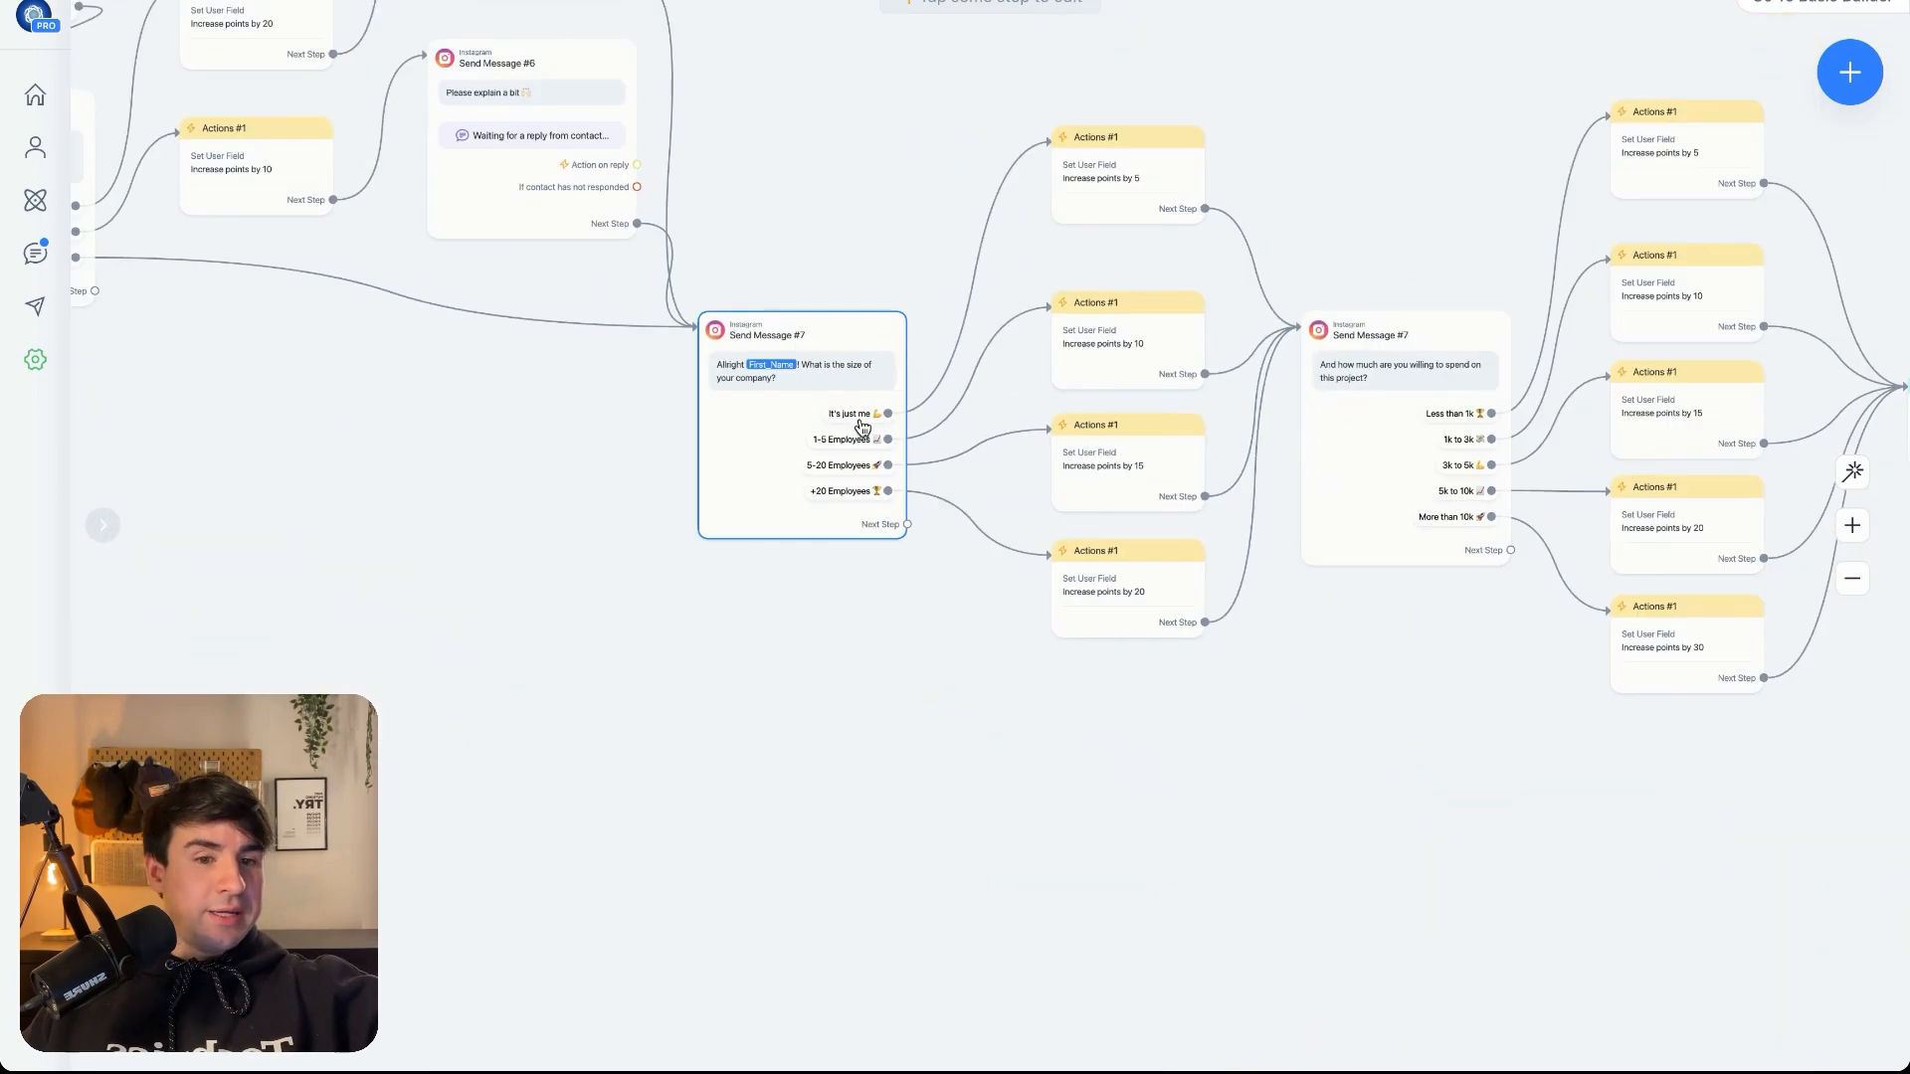
scroll(1128, 895, right, 5)
scroll(1138, 416, up, 5)
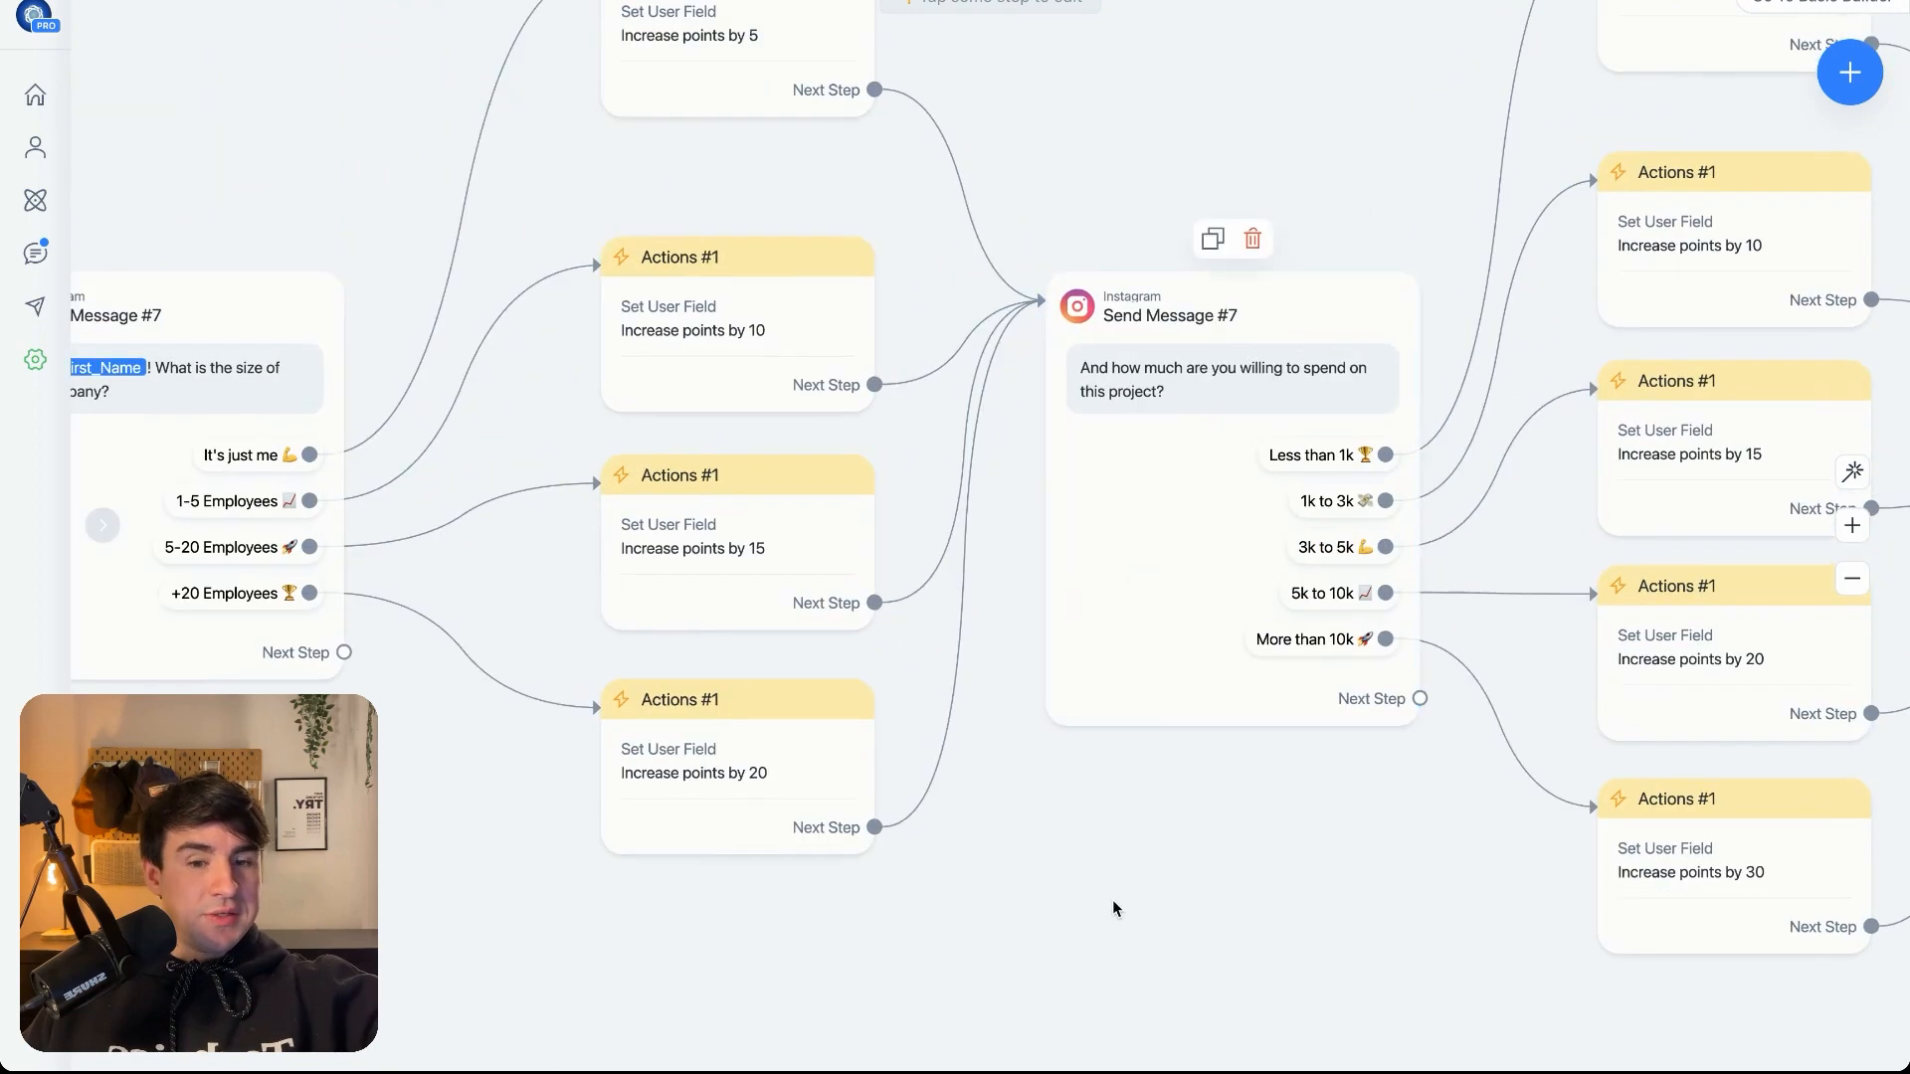
- Nudge the company-size question's message block slightly upward and bring the project-budget question back into view
scroll(1113, 907, left, 5)
scroll(1250, 525, up, 3)
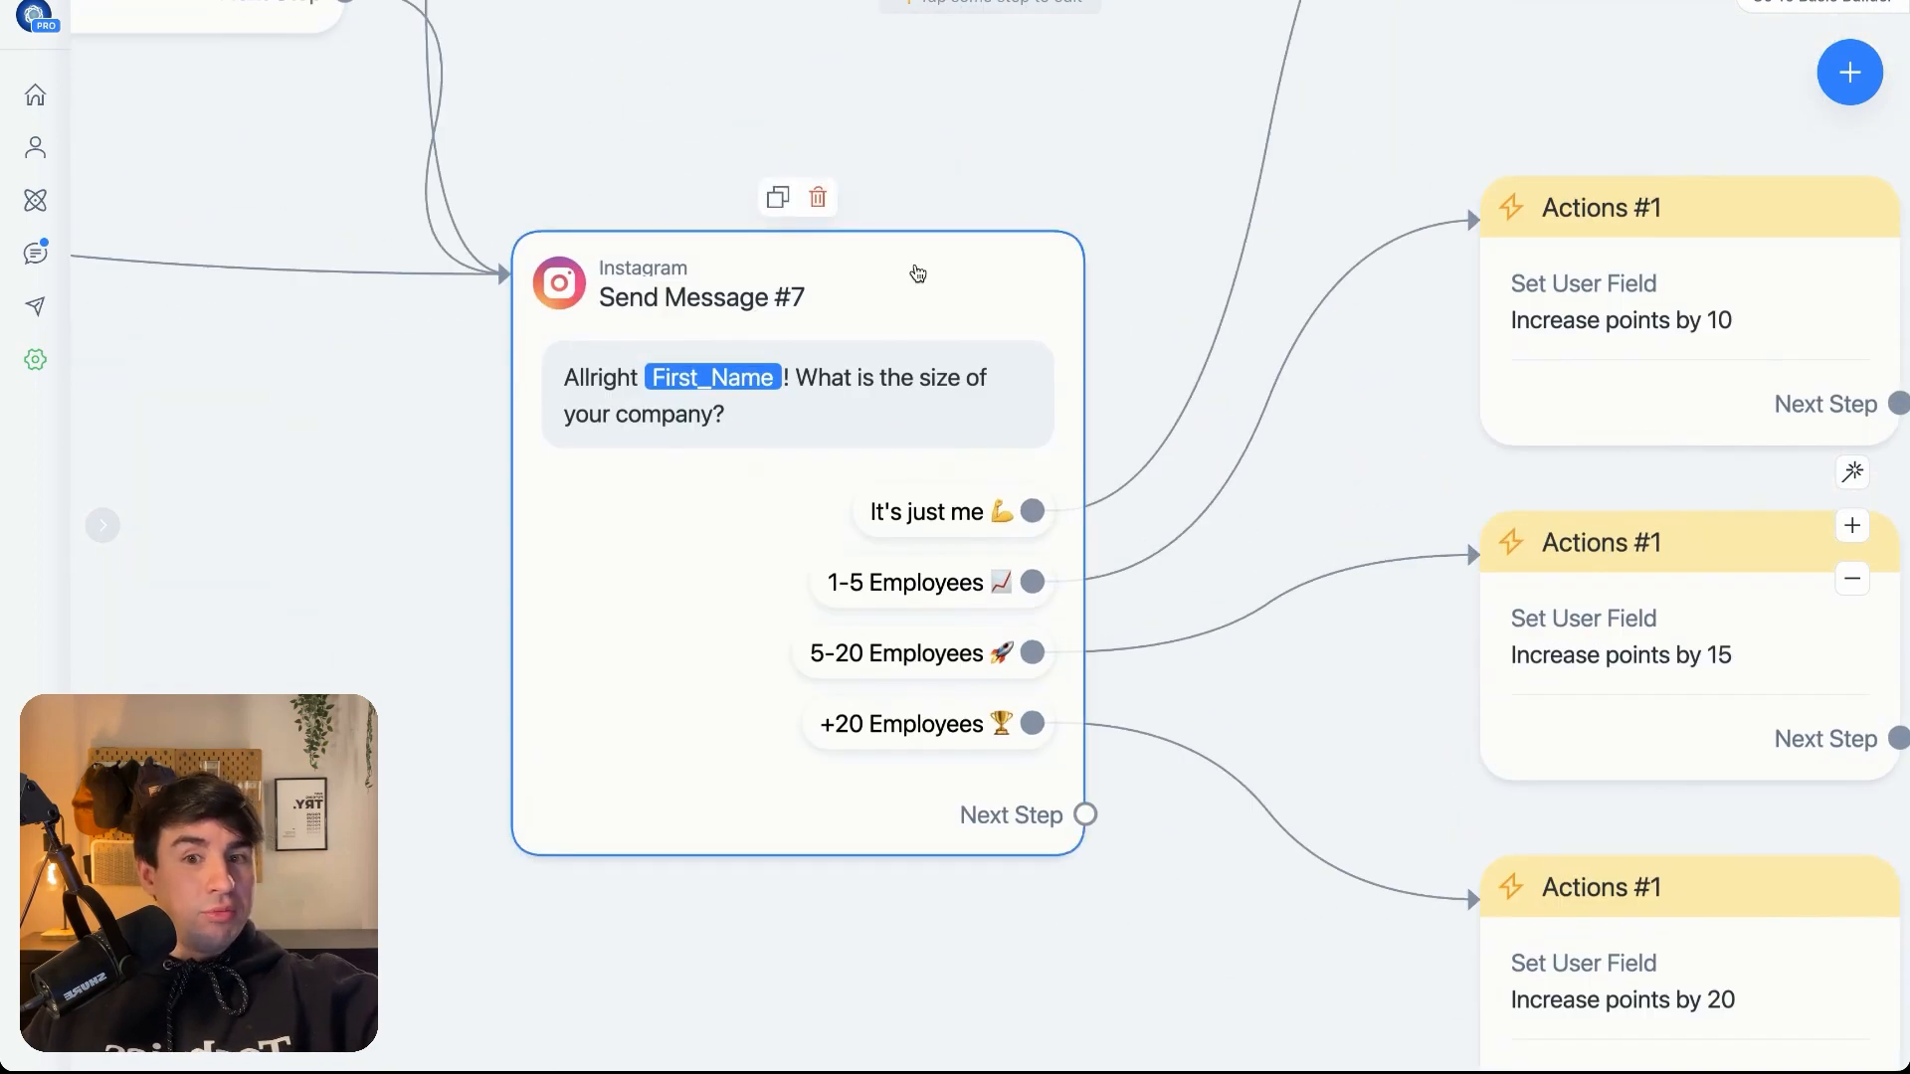
mouse_move(917, 273)
mouse_down()
mouse_move(964, 294)
mouse_move(940, 264)
mouse_move(942, 298)
mouse_up()
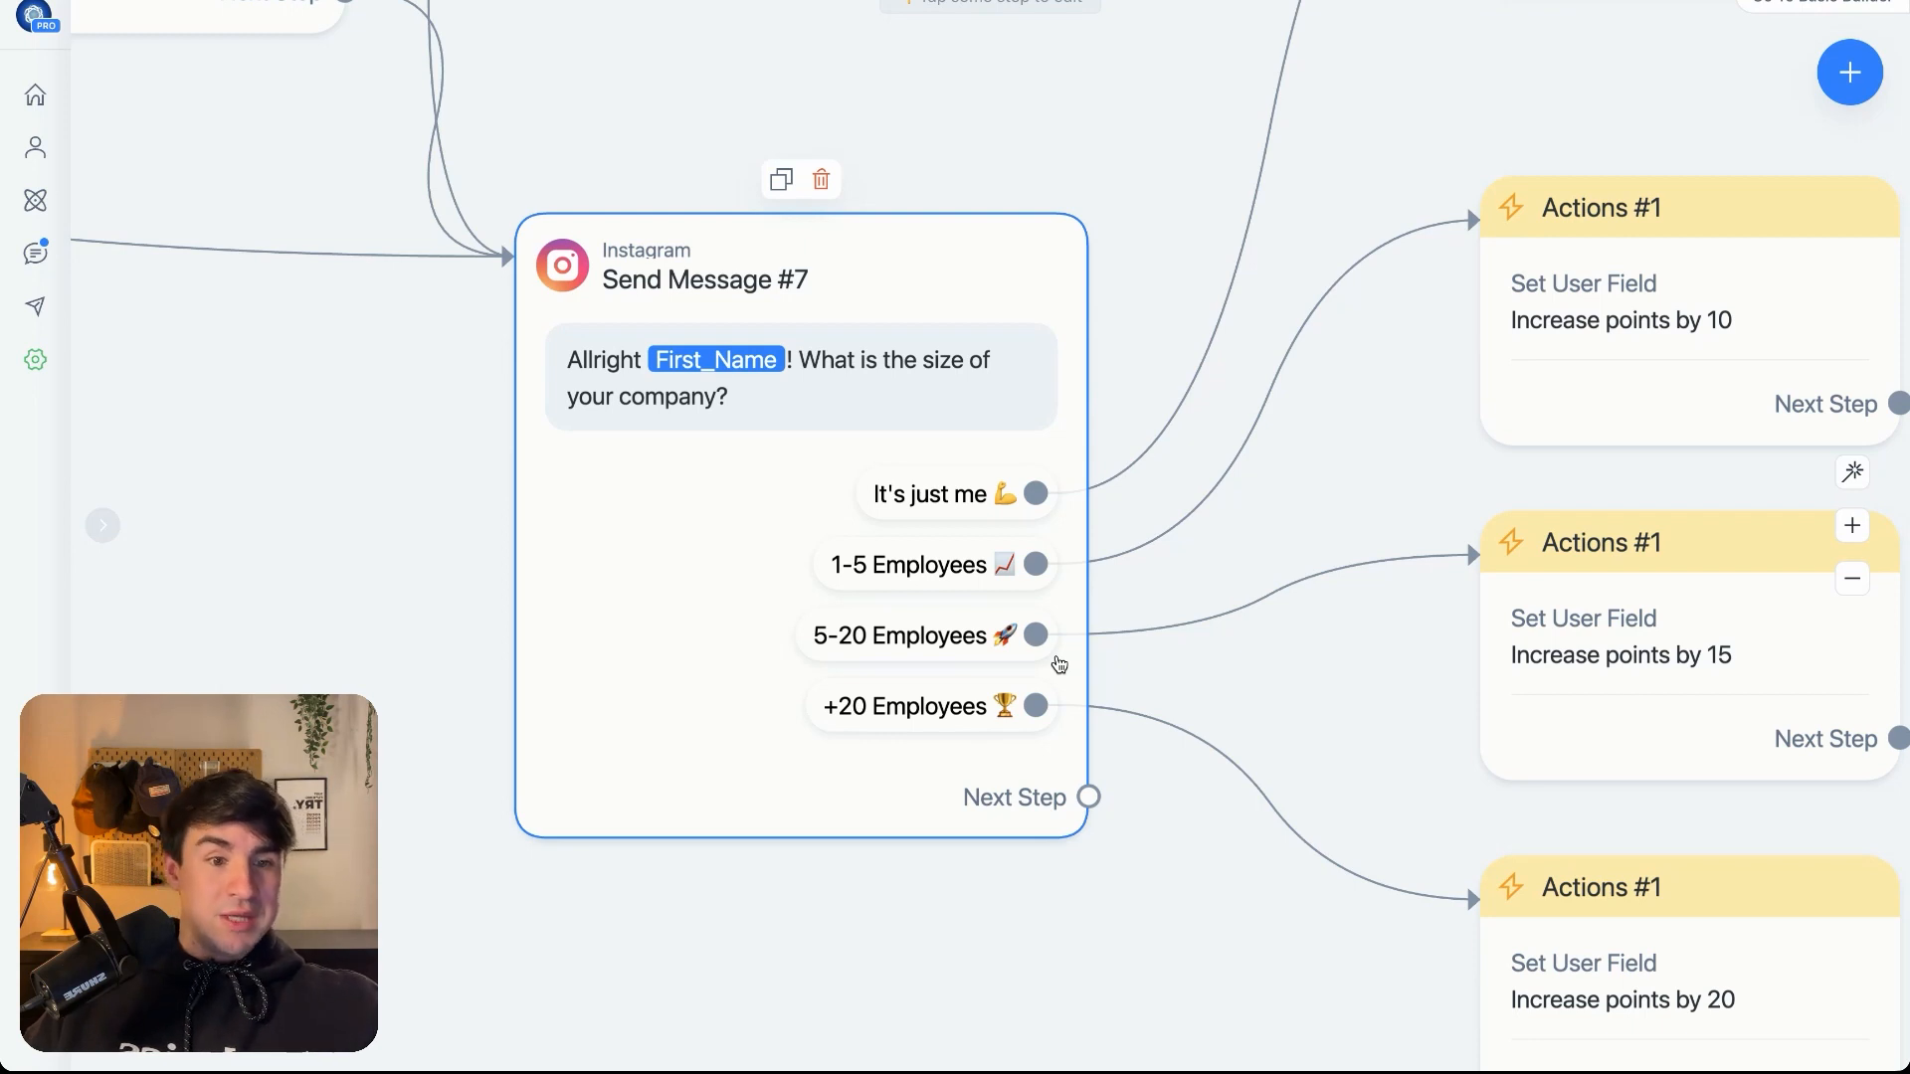
scroll(1060, 665, down, 2)
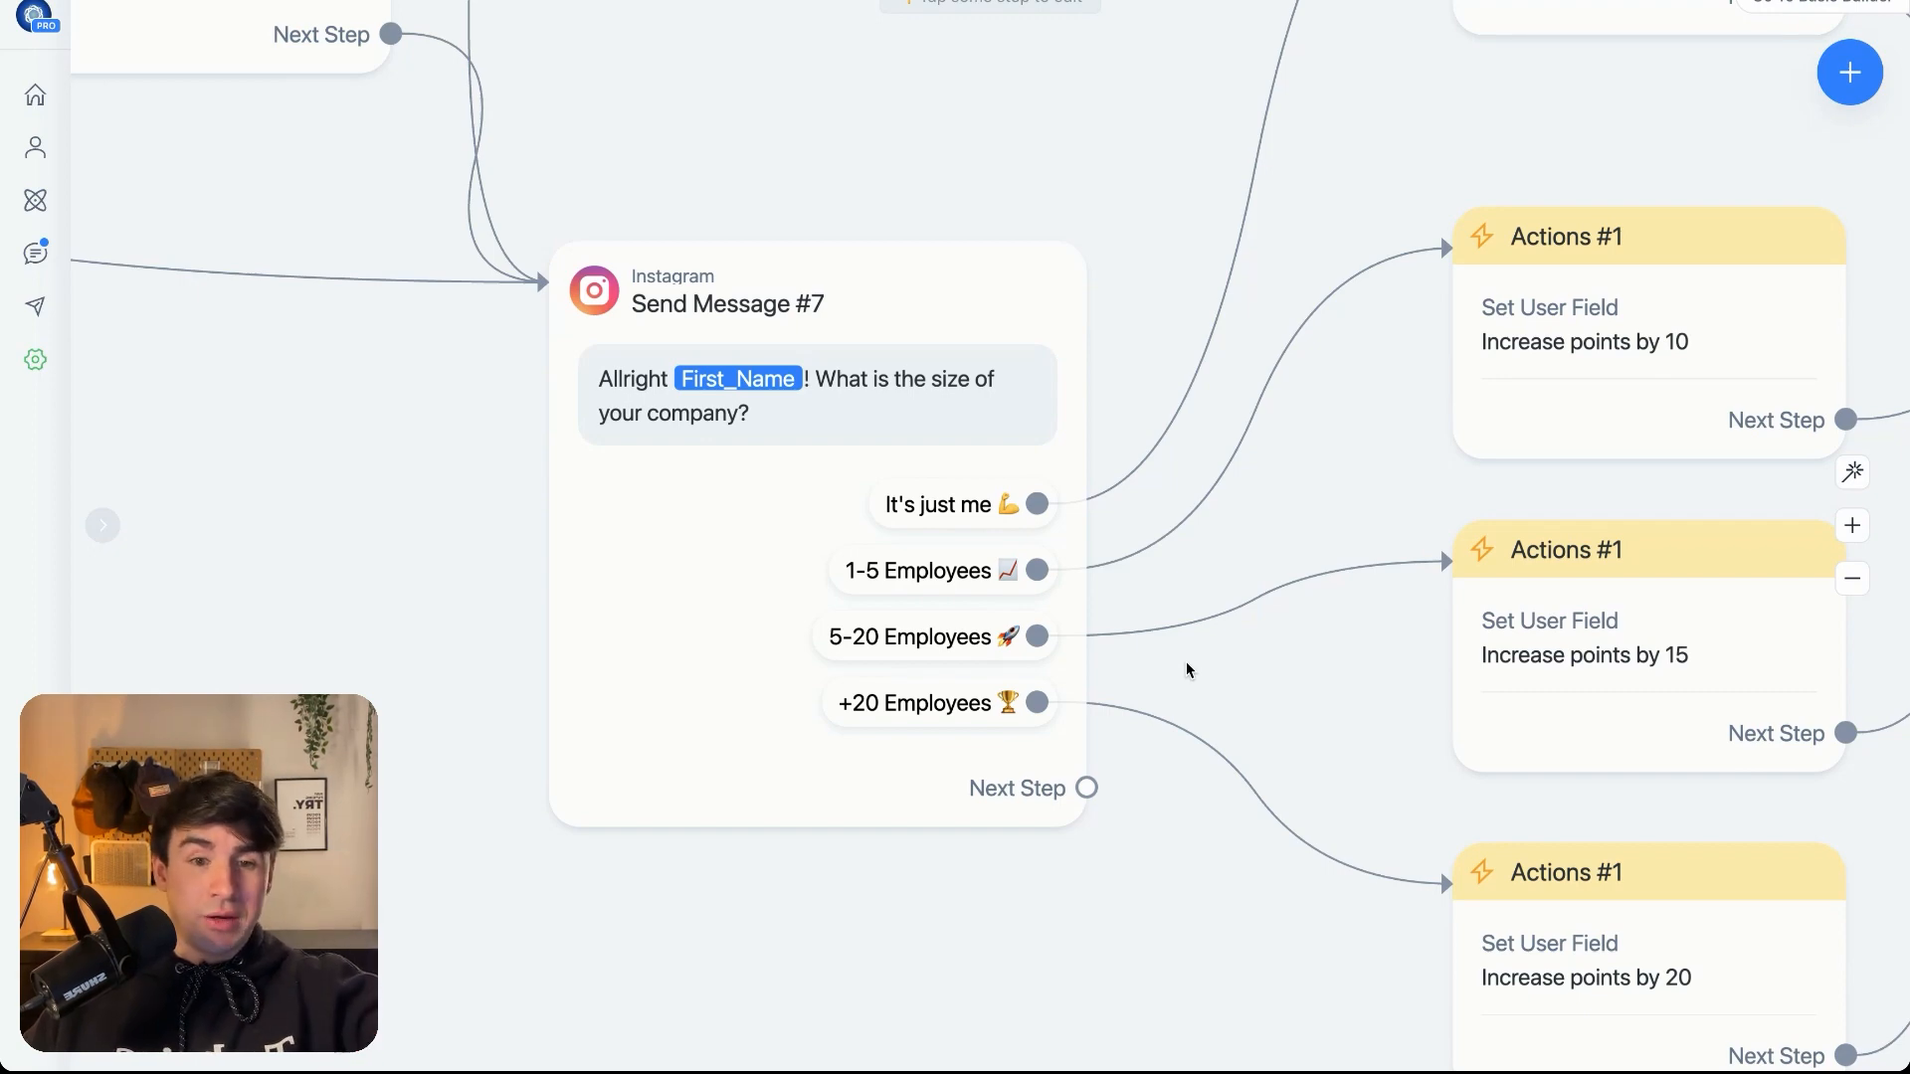
scroll(1185, 669, down, 5)
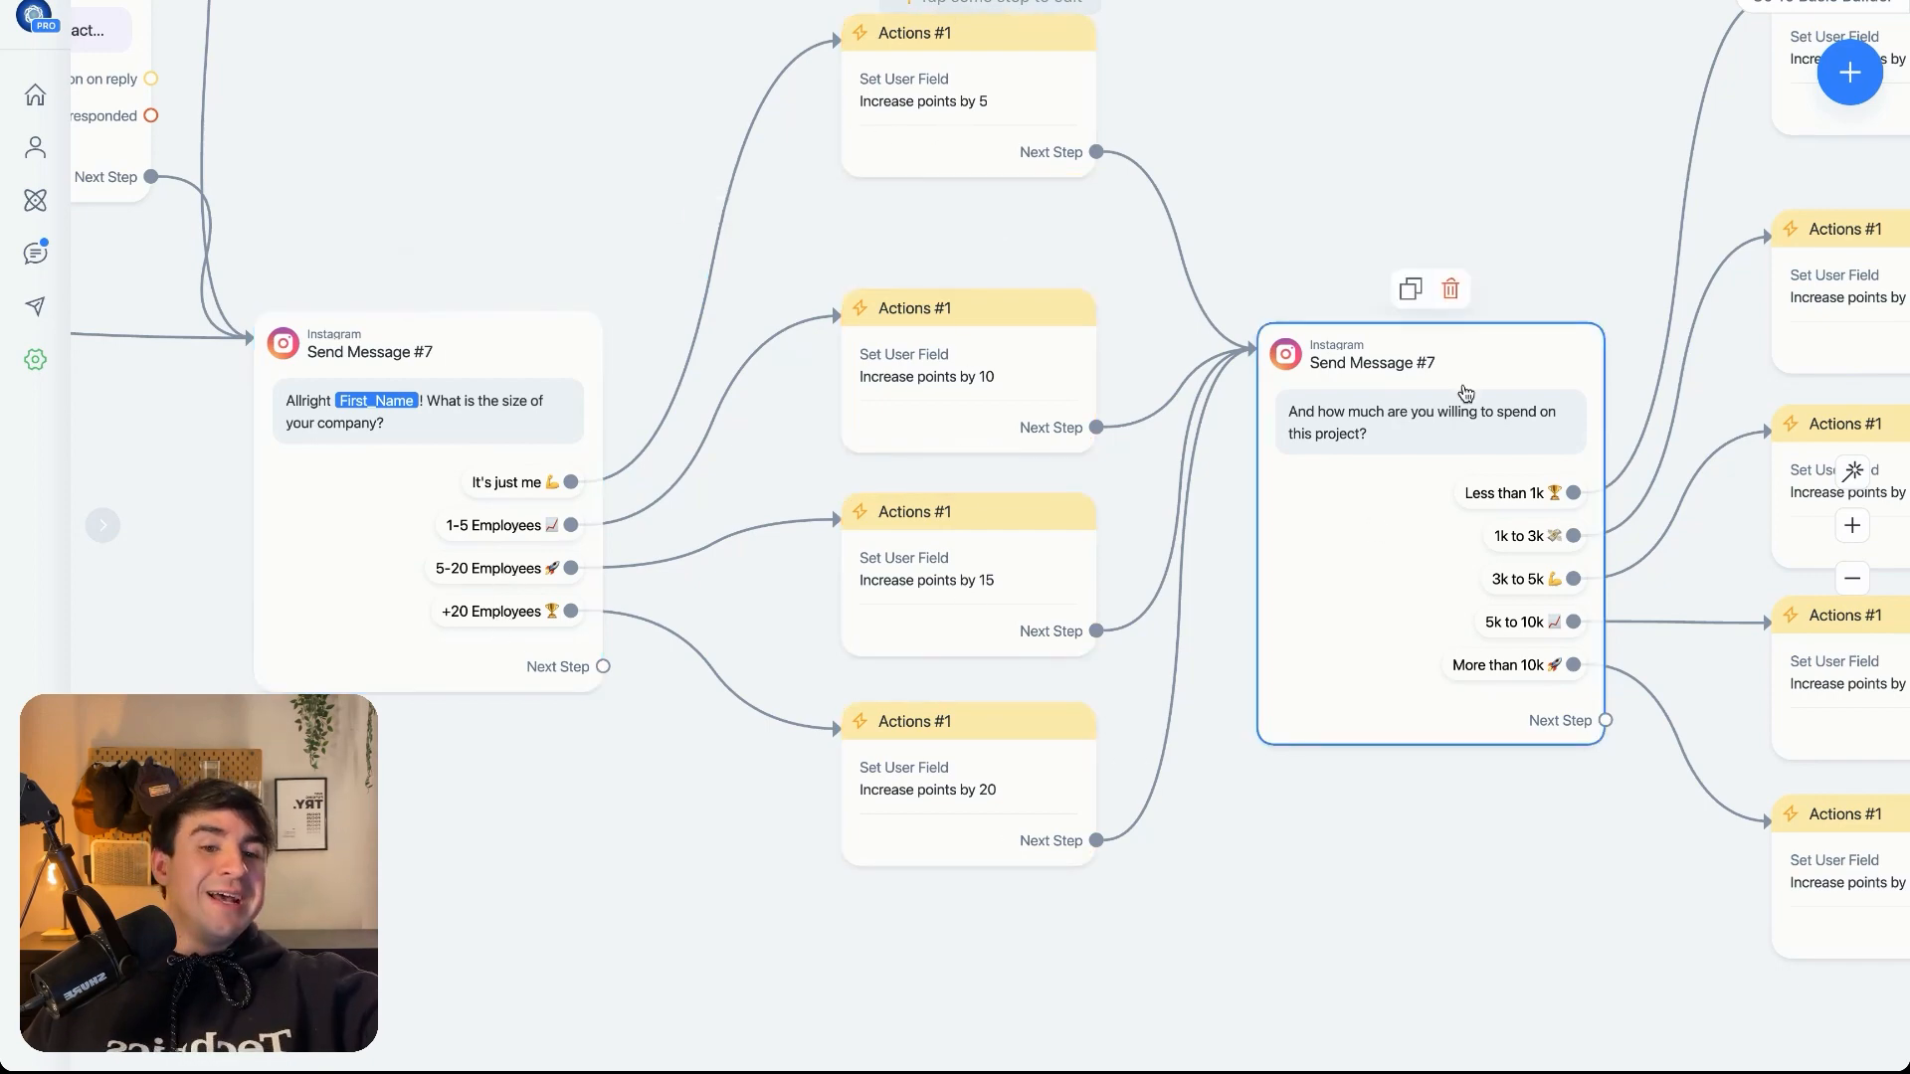
- Examine the project-budget question's answers and the points that each linked Actions block adds
scroll(1467, 394, up, 5)
drag(1657, 1007, 1274, 899)
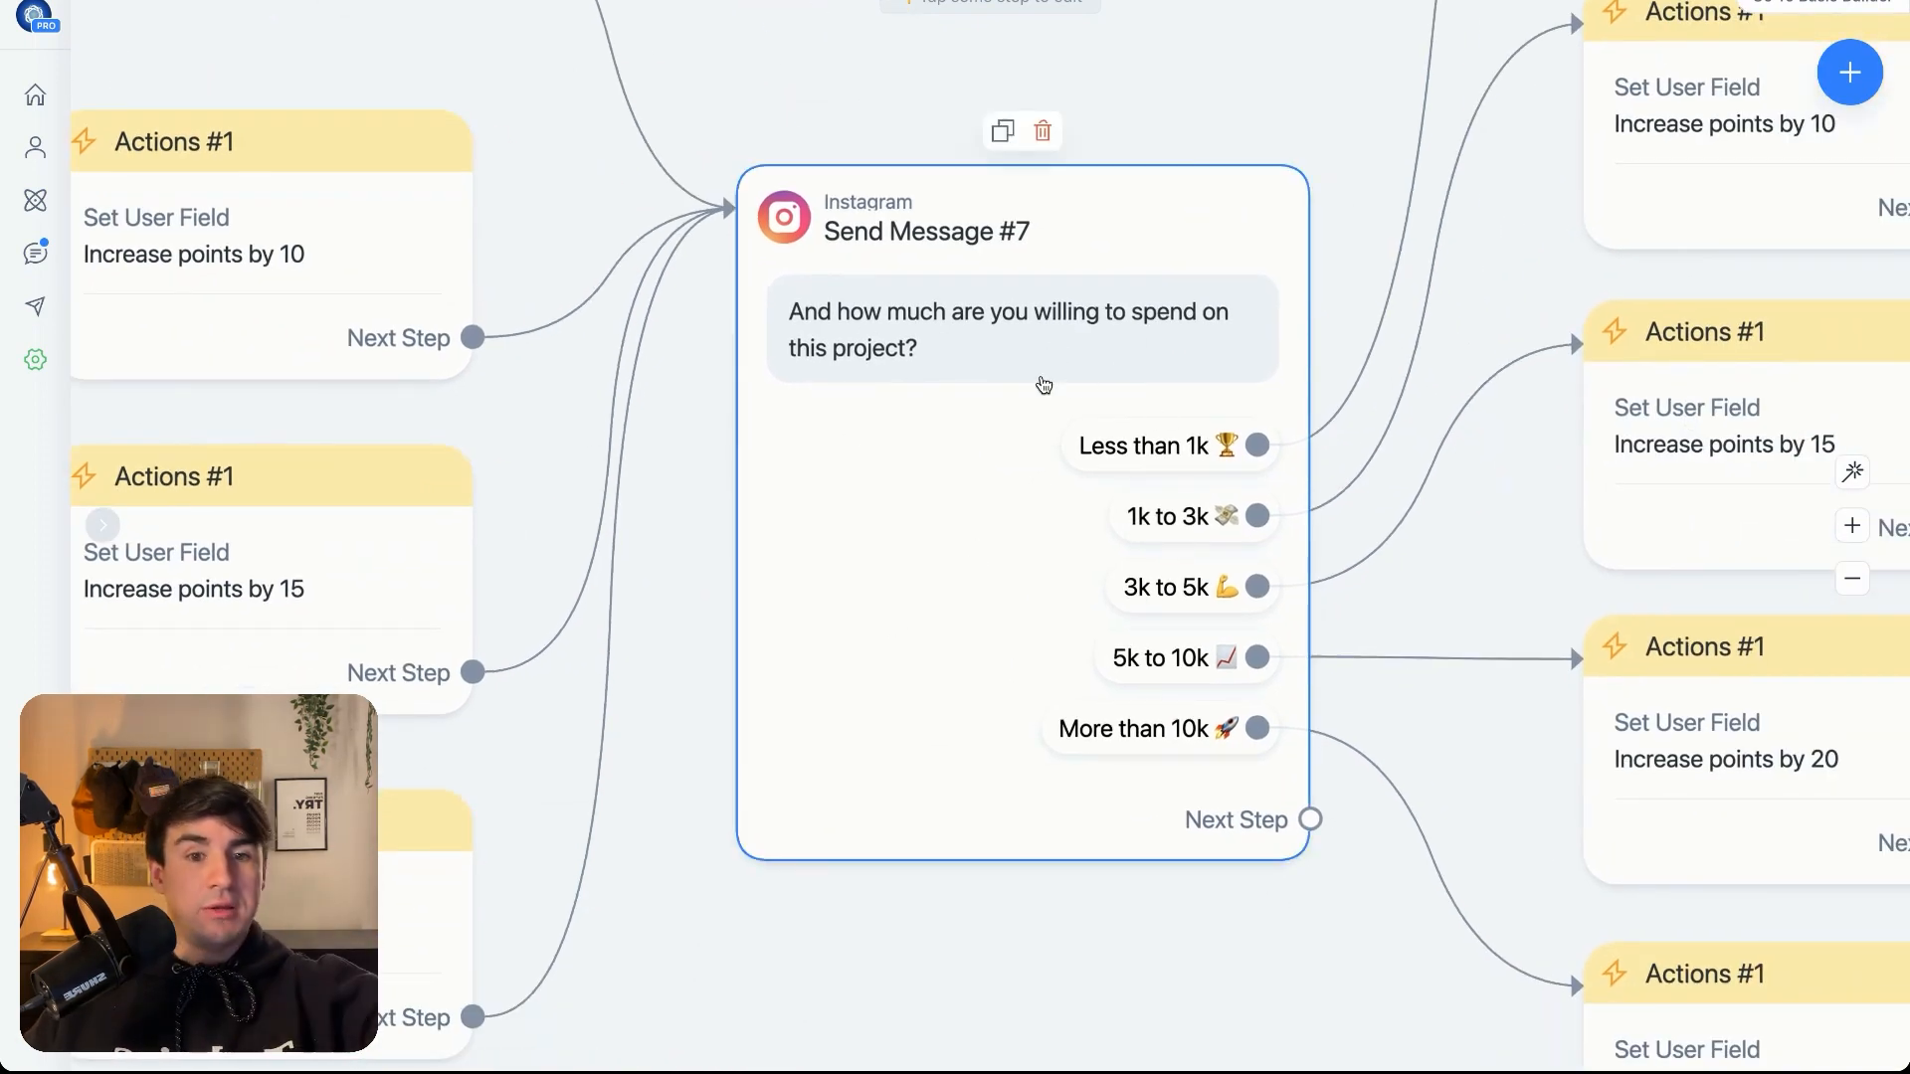
scroll(1163, 474, down, 5)
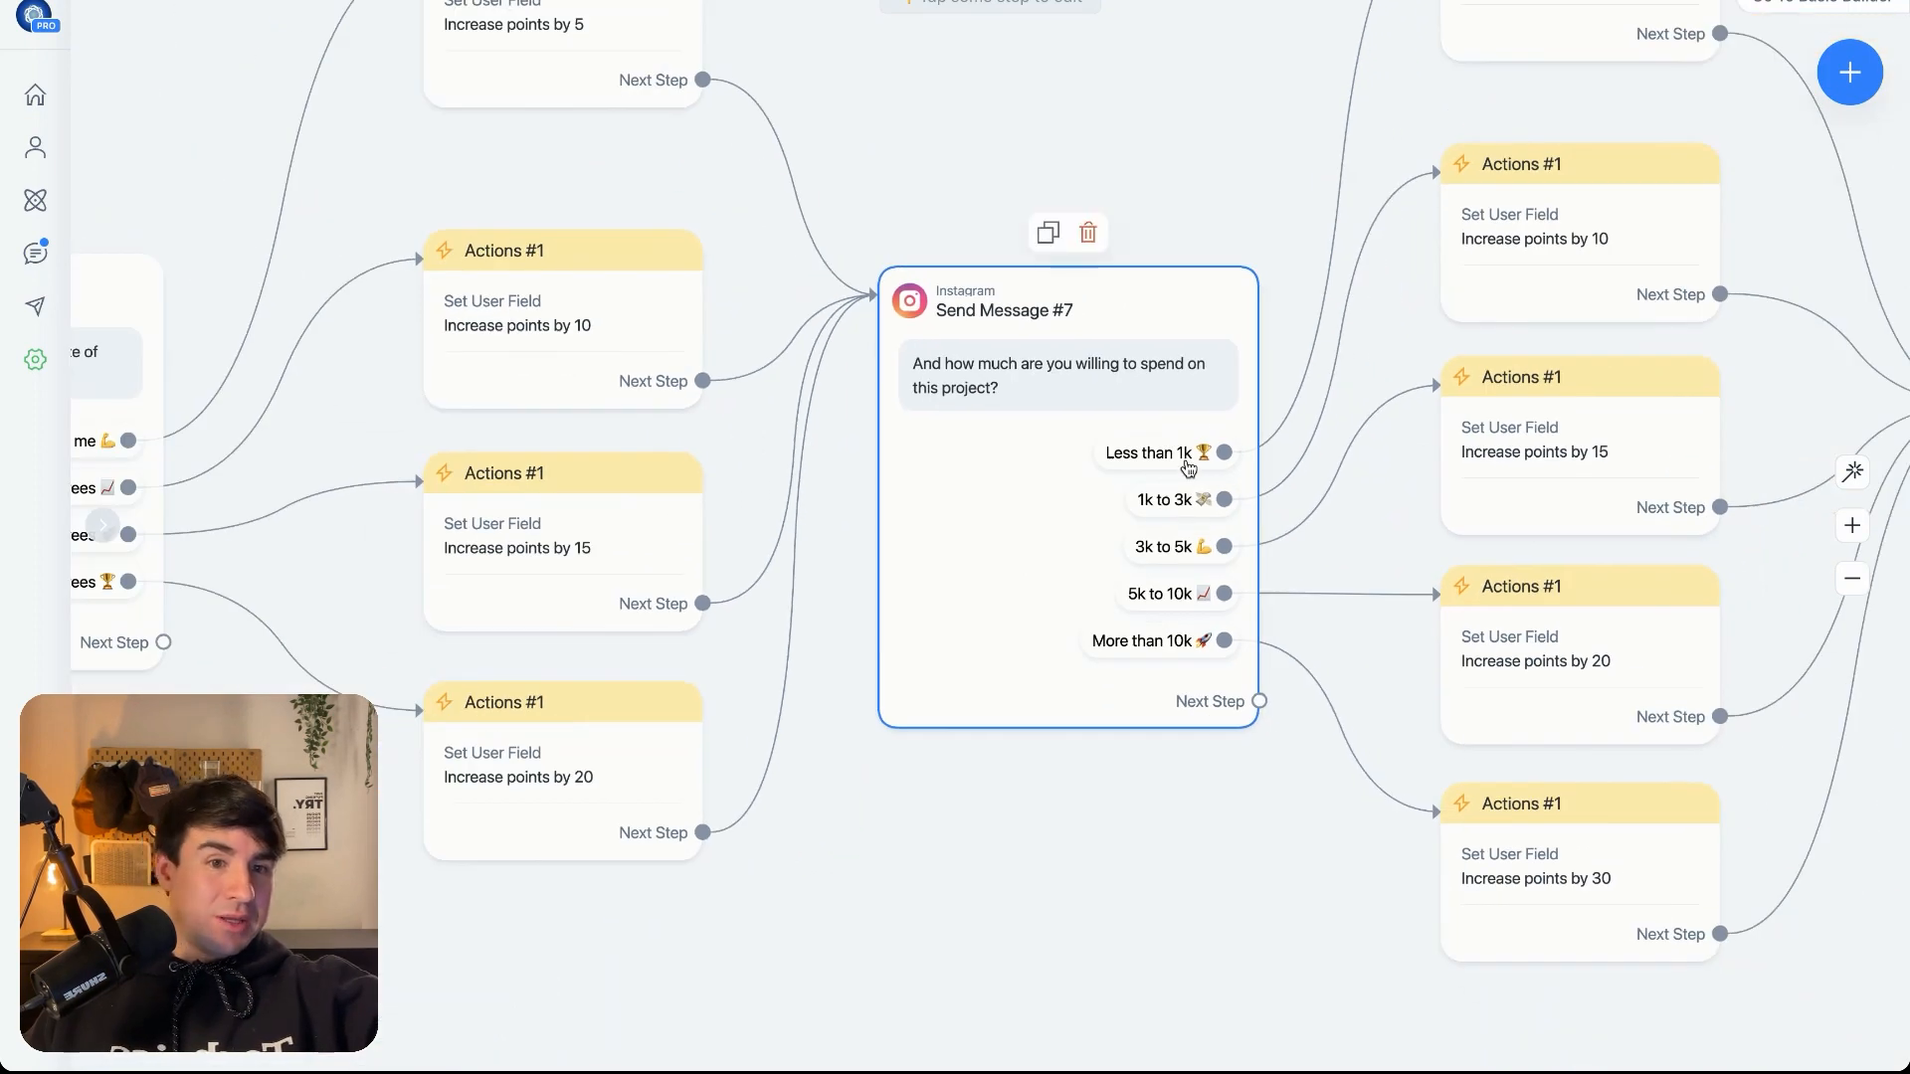
click(1616, 256)
drag(1775, 94, 1775, 249)
click(1545, 171)
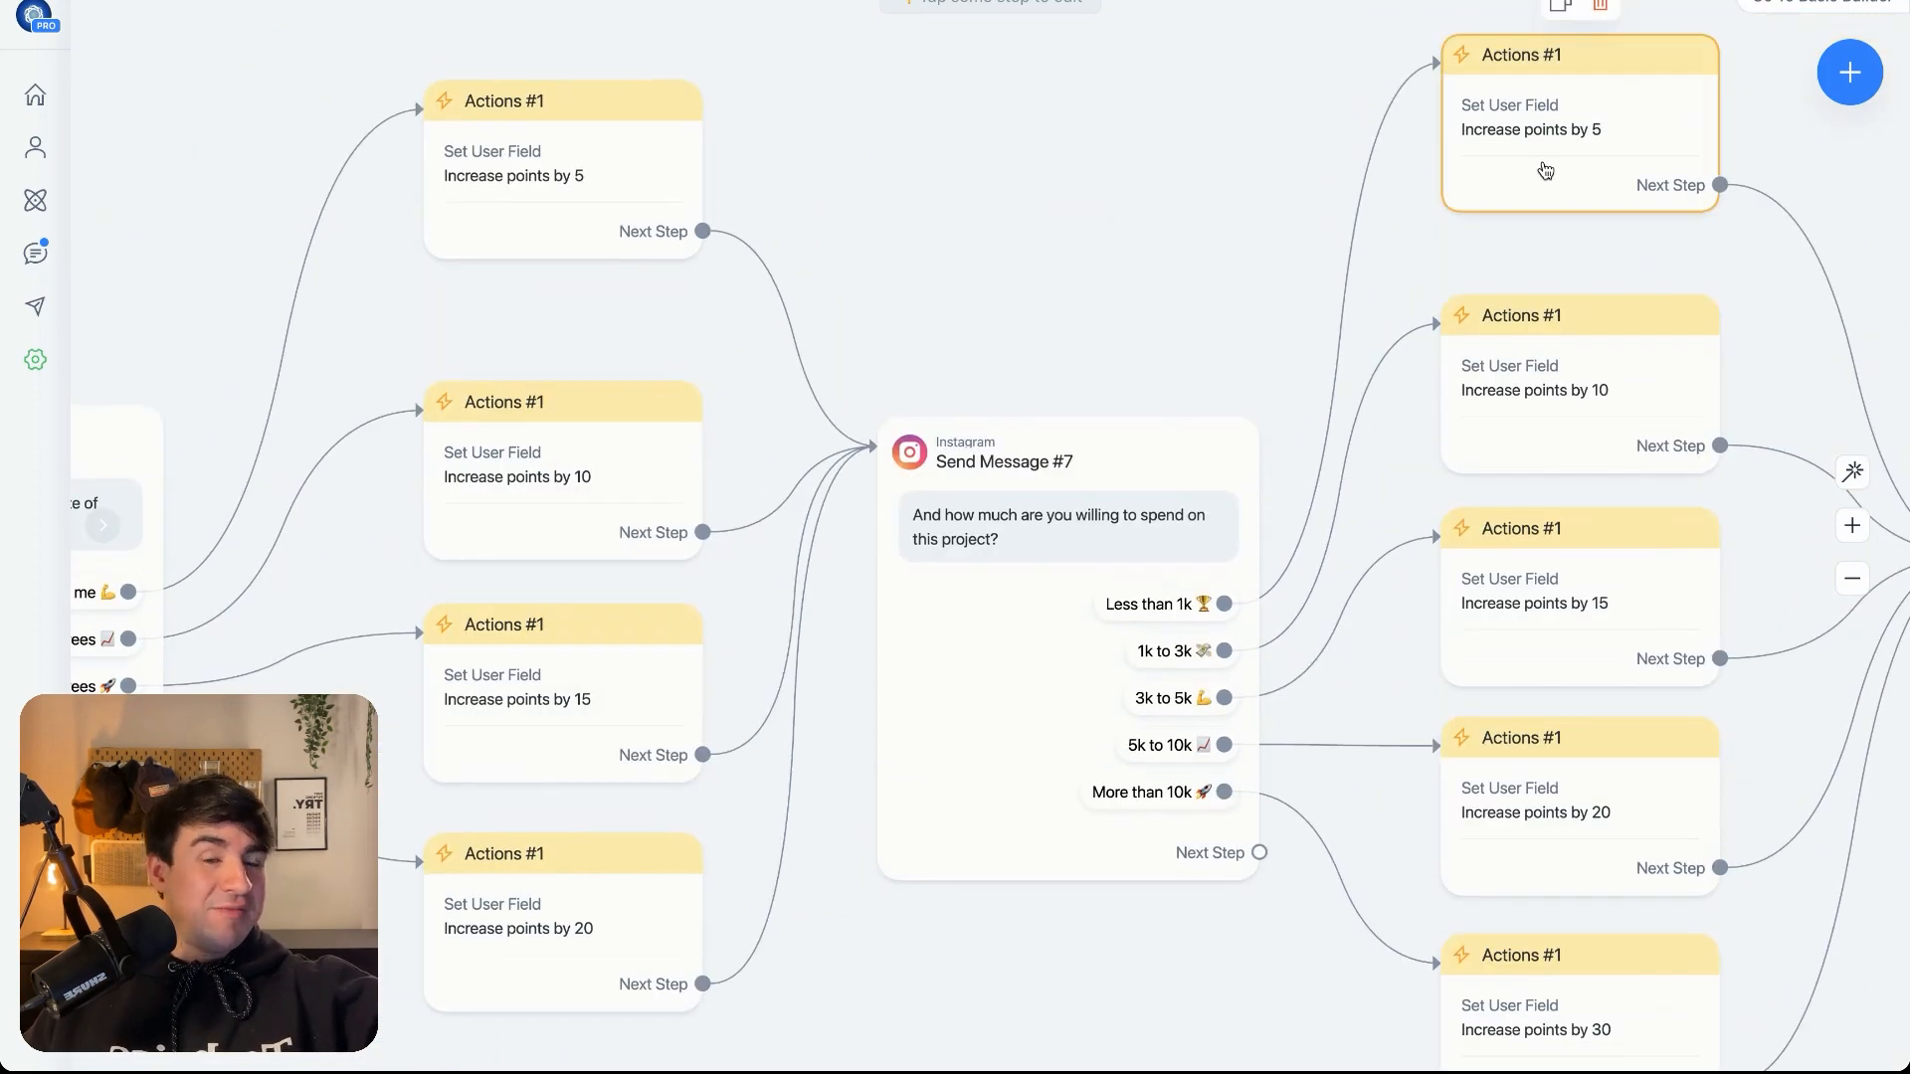
scroll(1041, 212, down, 2)
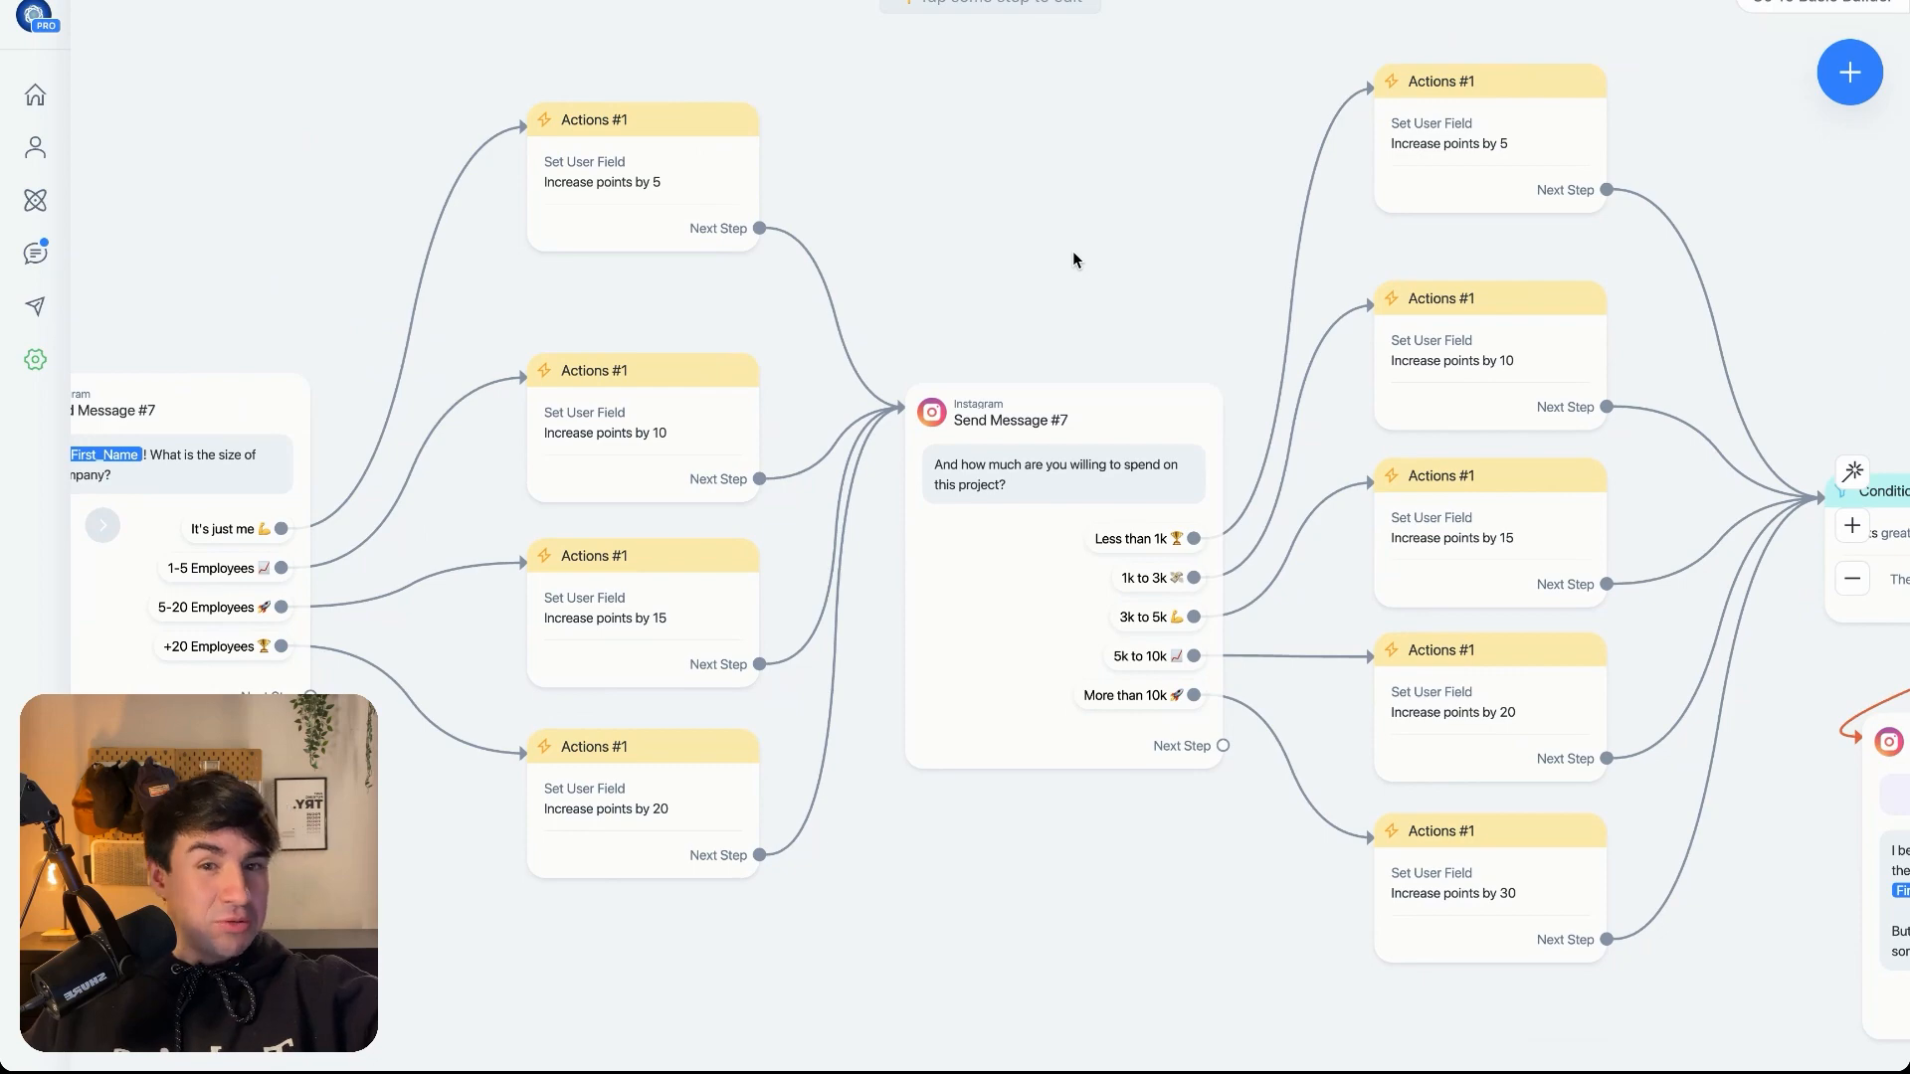
drag(1073, 256, 1059, 151)
click(1134, 522)
scroll(1134, 522, up, 3)
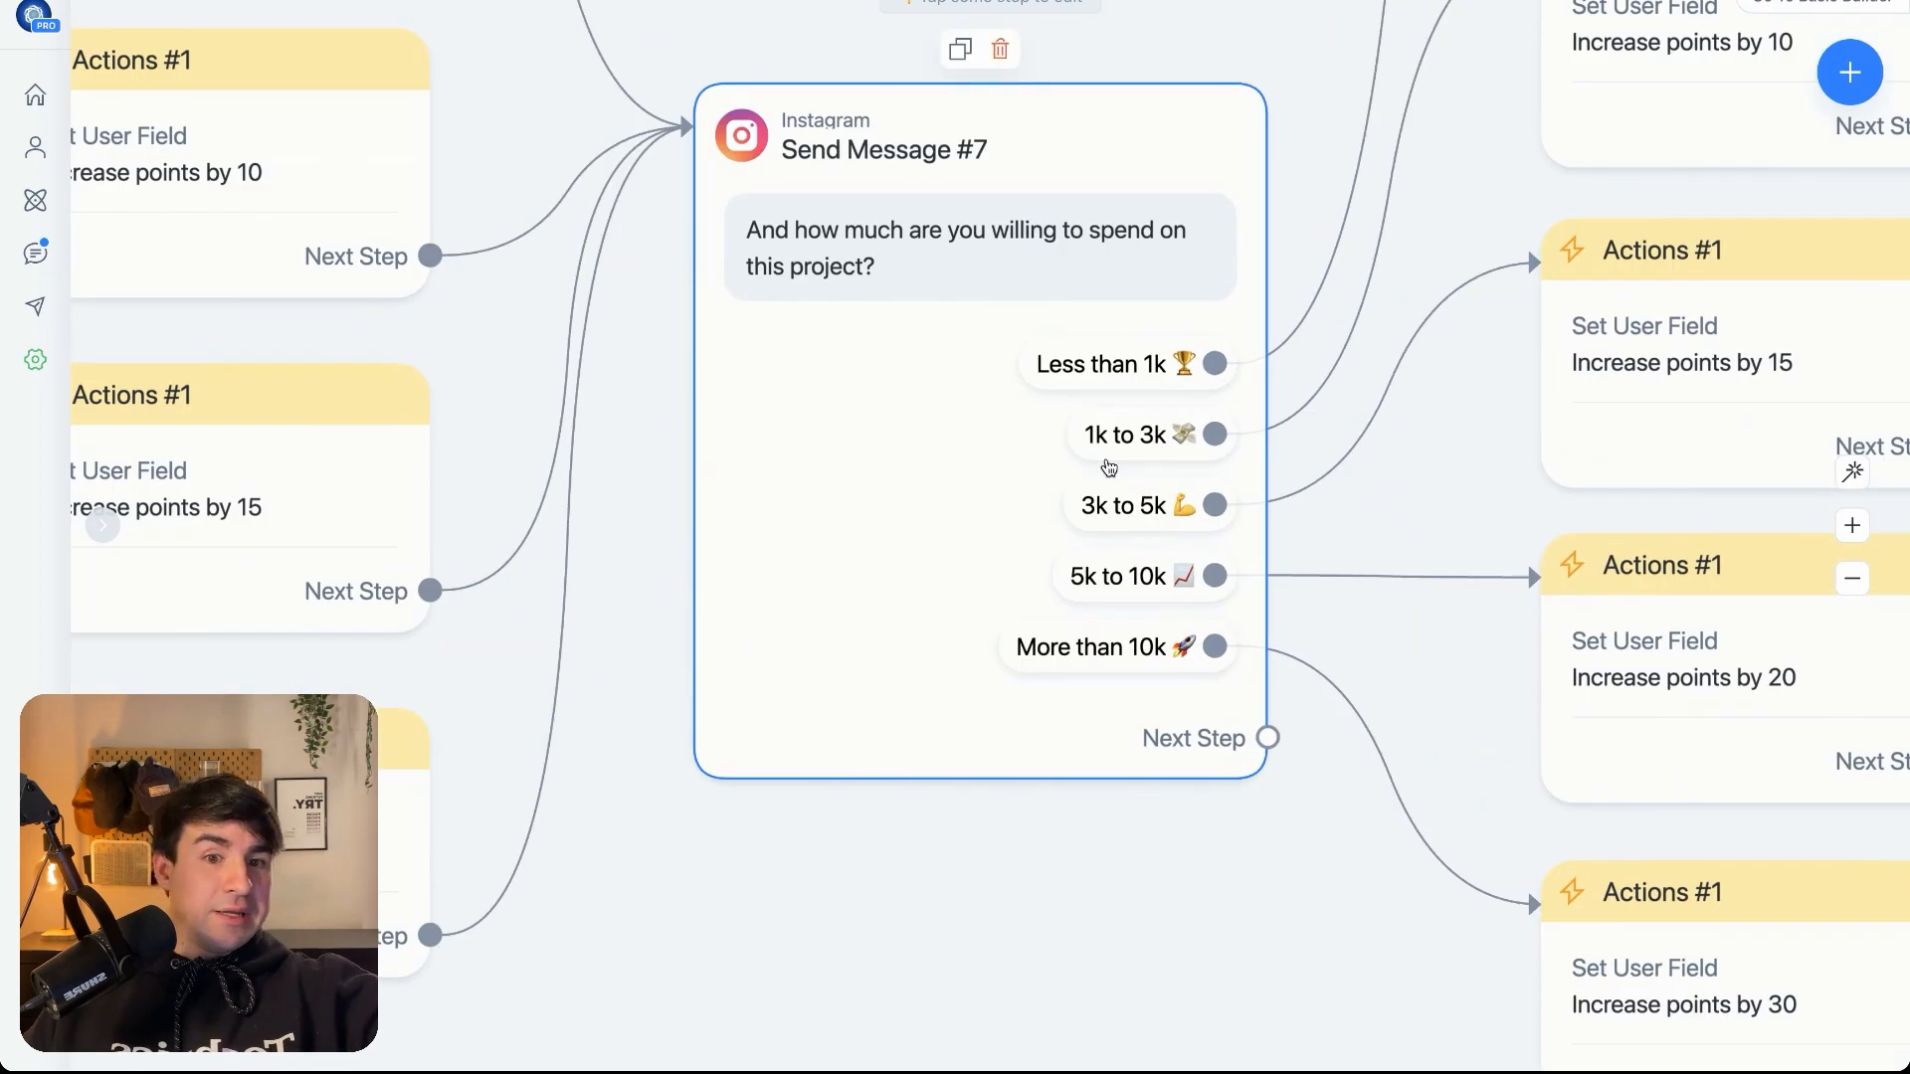
scroll(1315, 467, down, 3)
- Move the budget answers' Actions blocks adding 10 and 15 points slightly right, and view the settings of the one adding 20 points
drag(1538, 255, 1561, 239)
drag(1486, 366, 1513, 363)
click(1234, 498)
click(1617, 410)
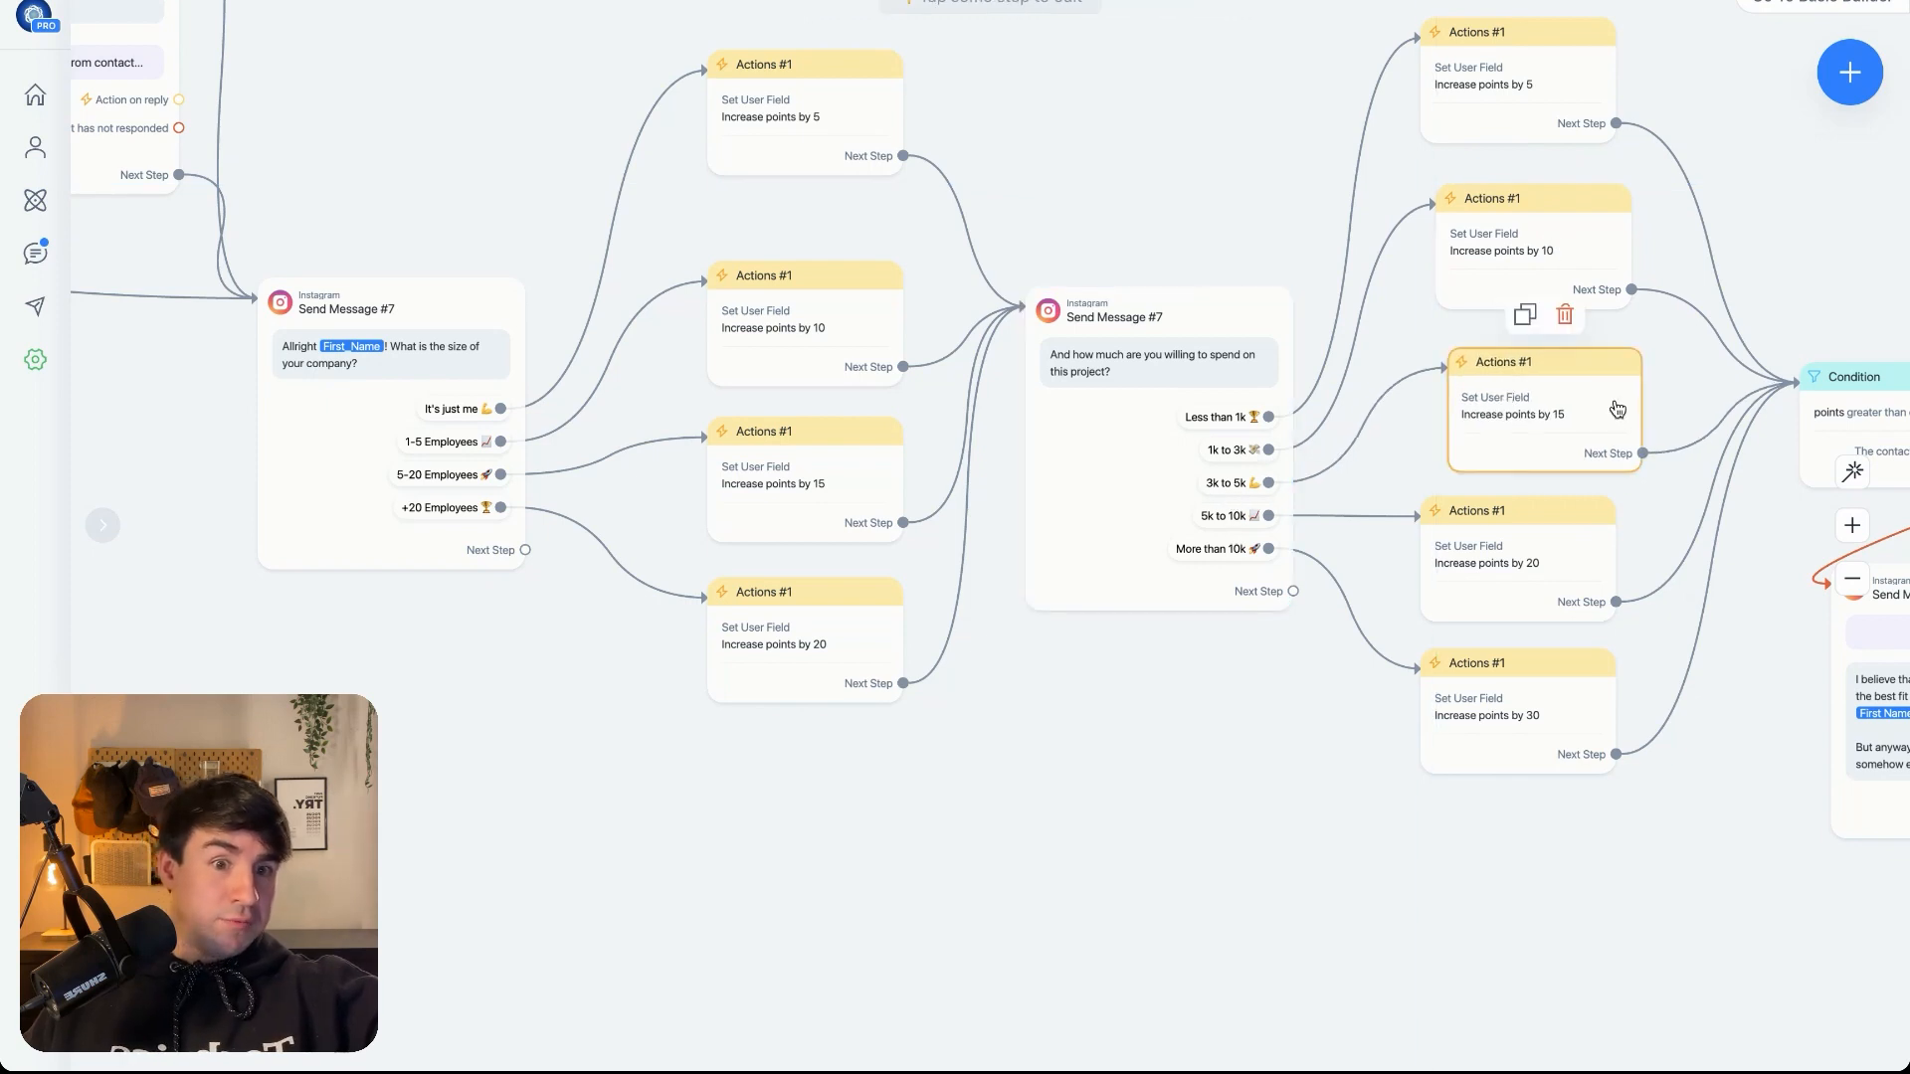
click(1502, 543)
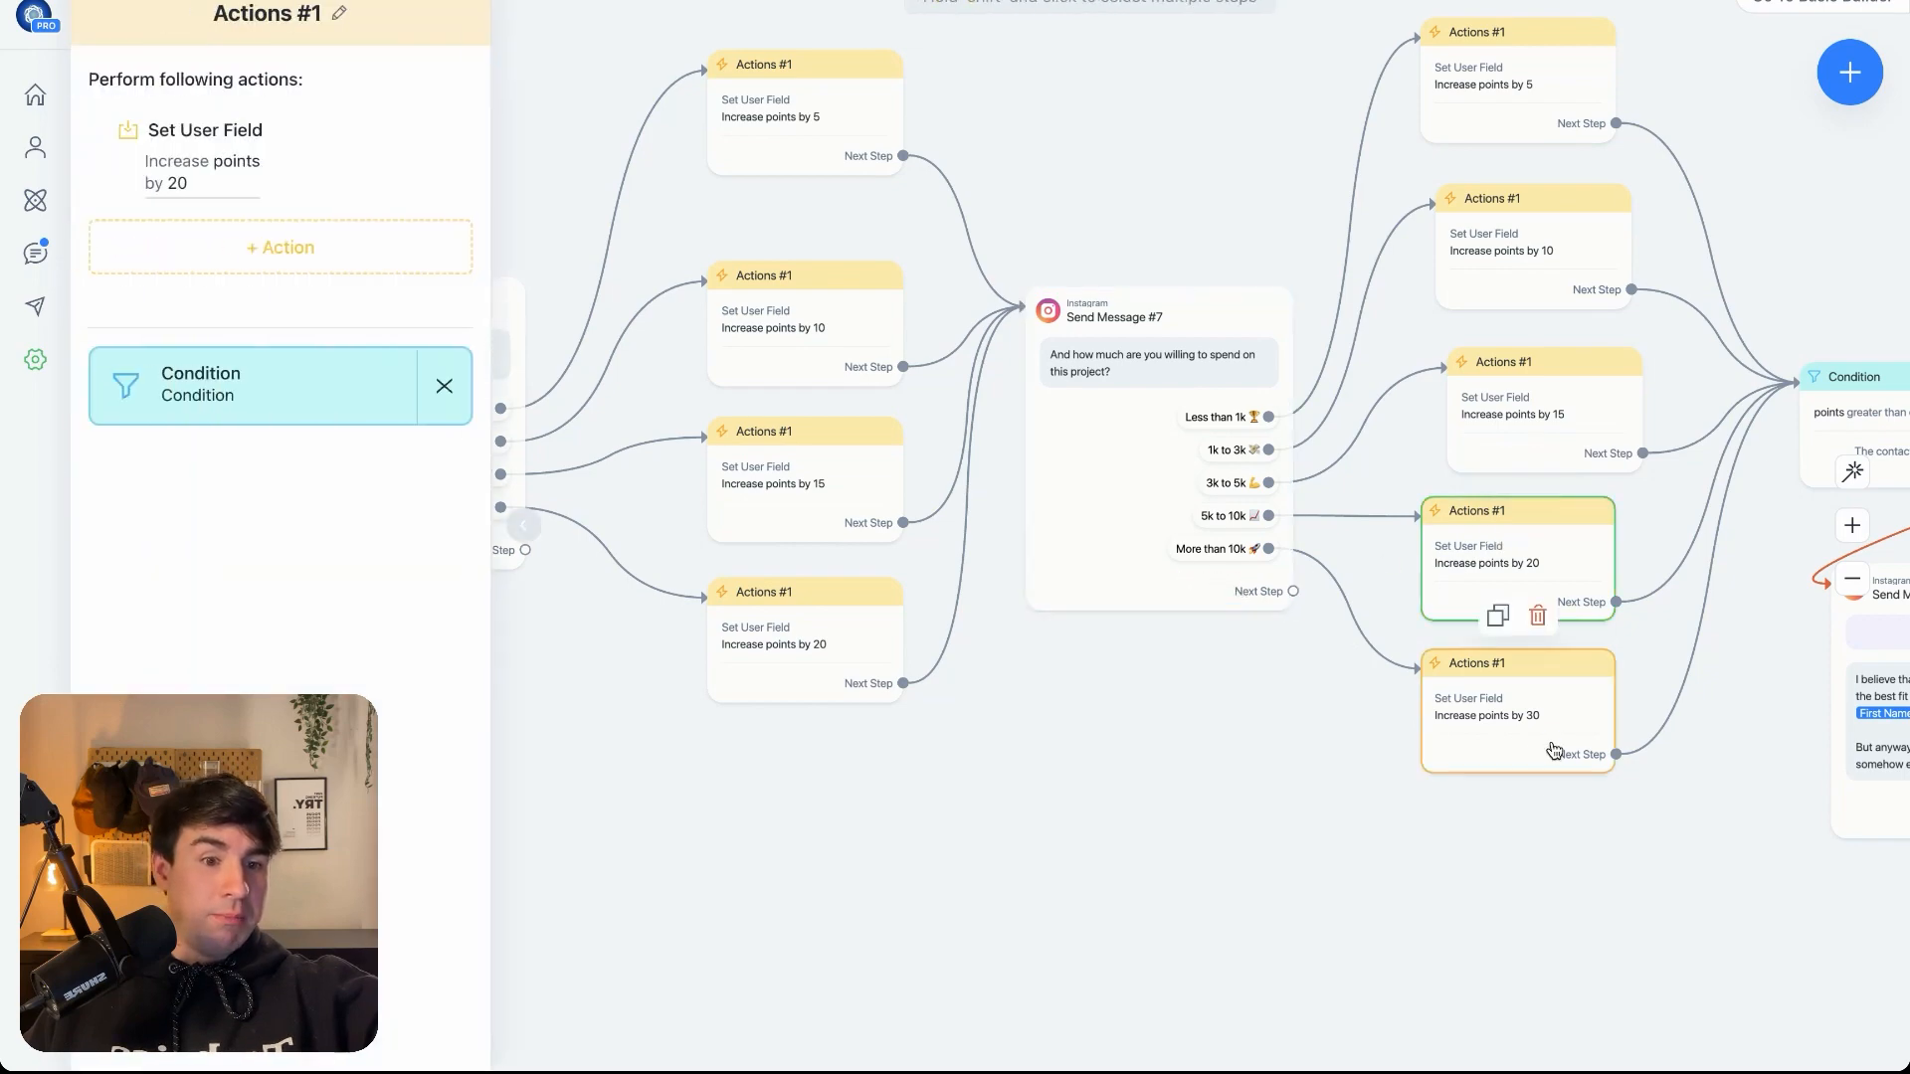
click(1435, 890)
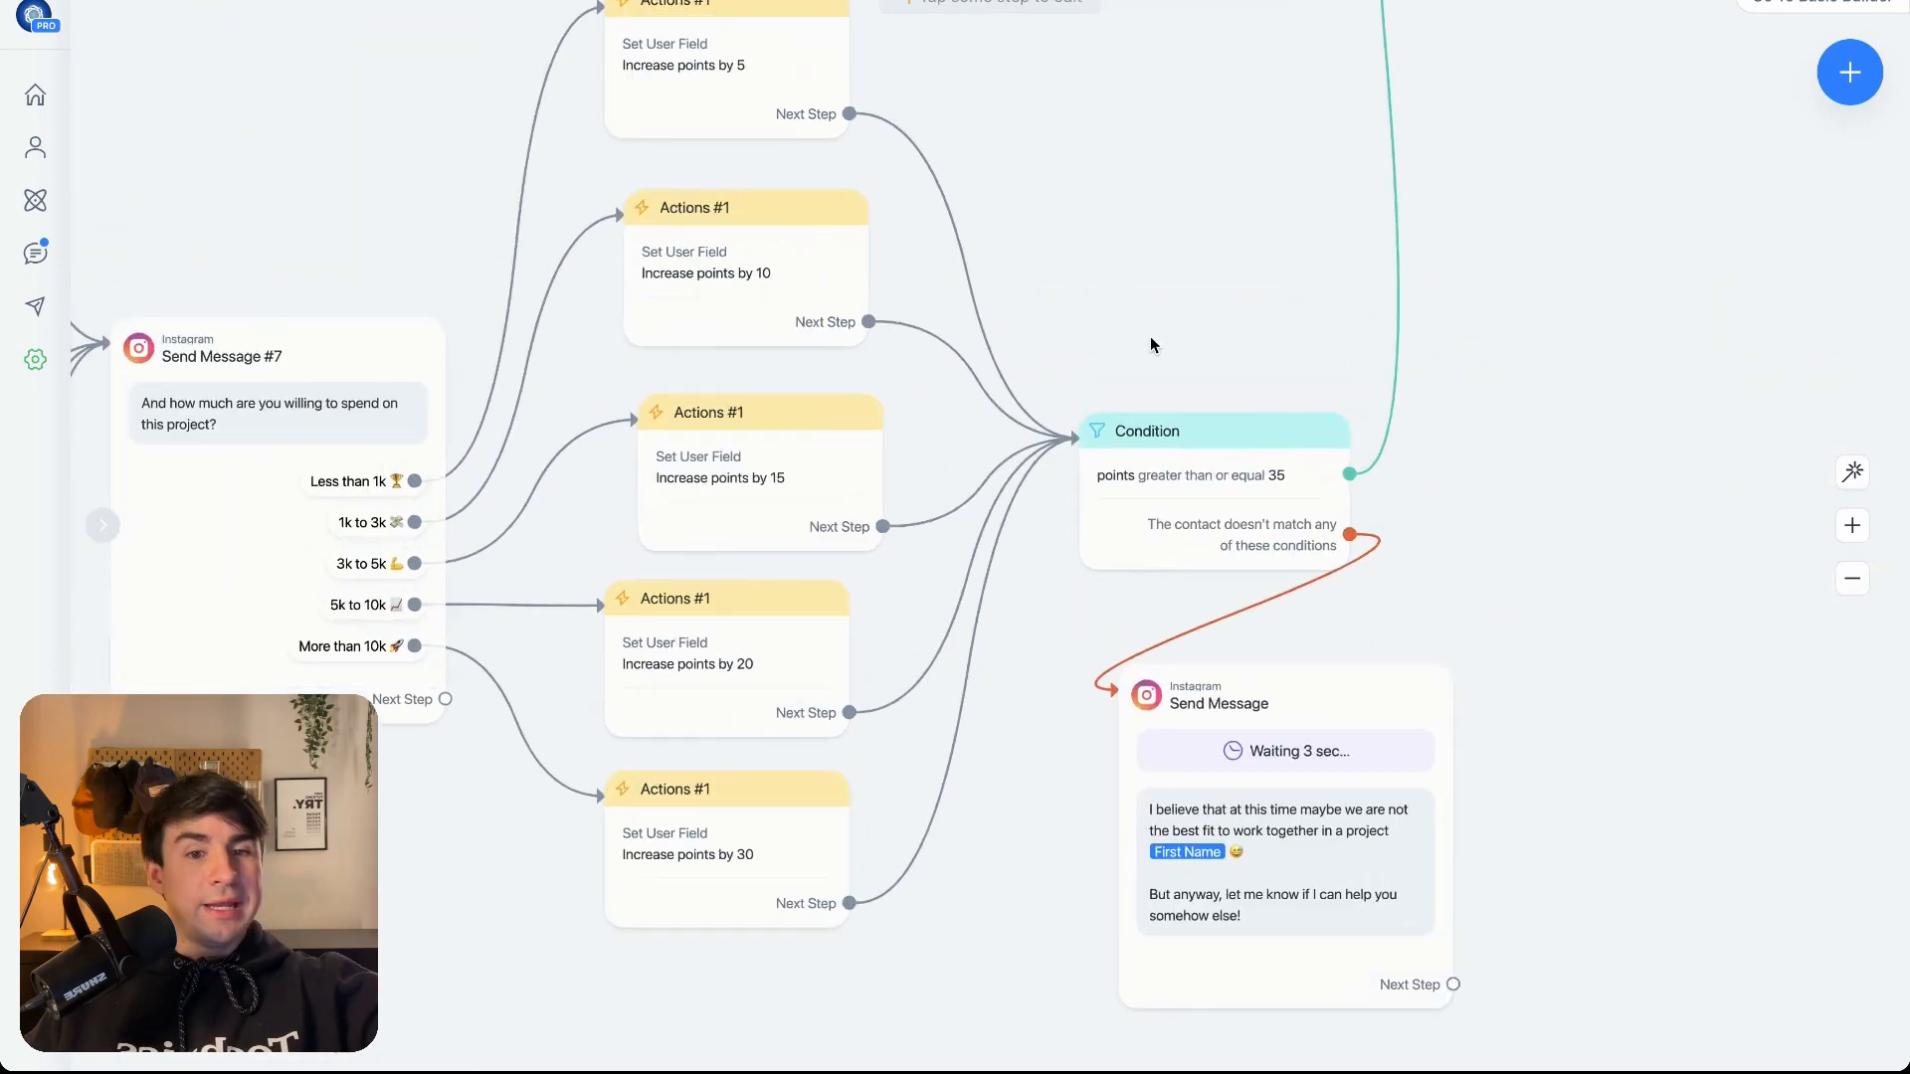
- Examine the points condition and the messages sent on its matching and non-matching branches
scroll(1150, 336, up, 5)
drag(1226, 380, 1043, 212)
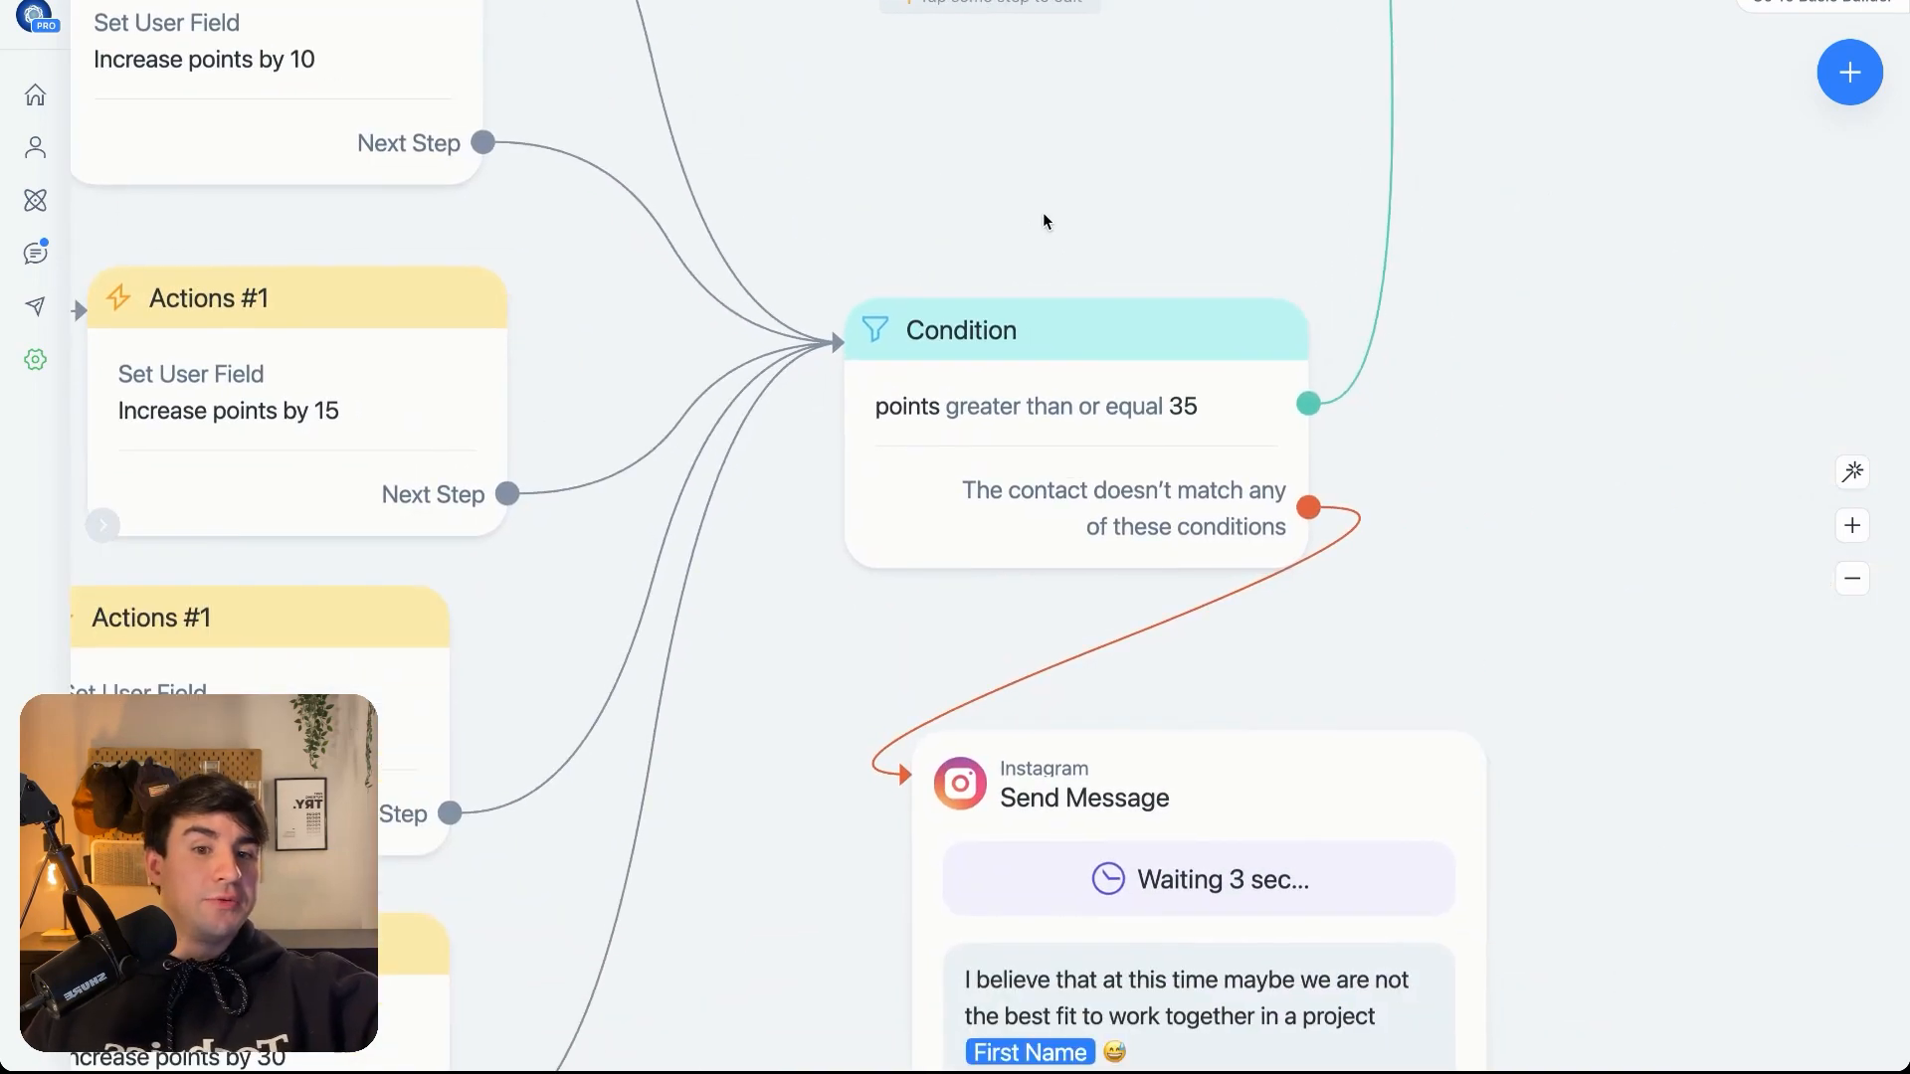
scroll(1042, 212, down, 5)
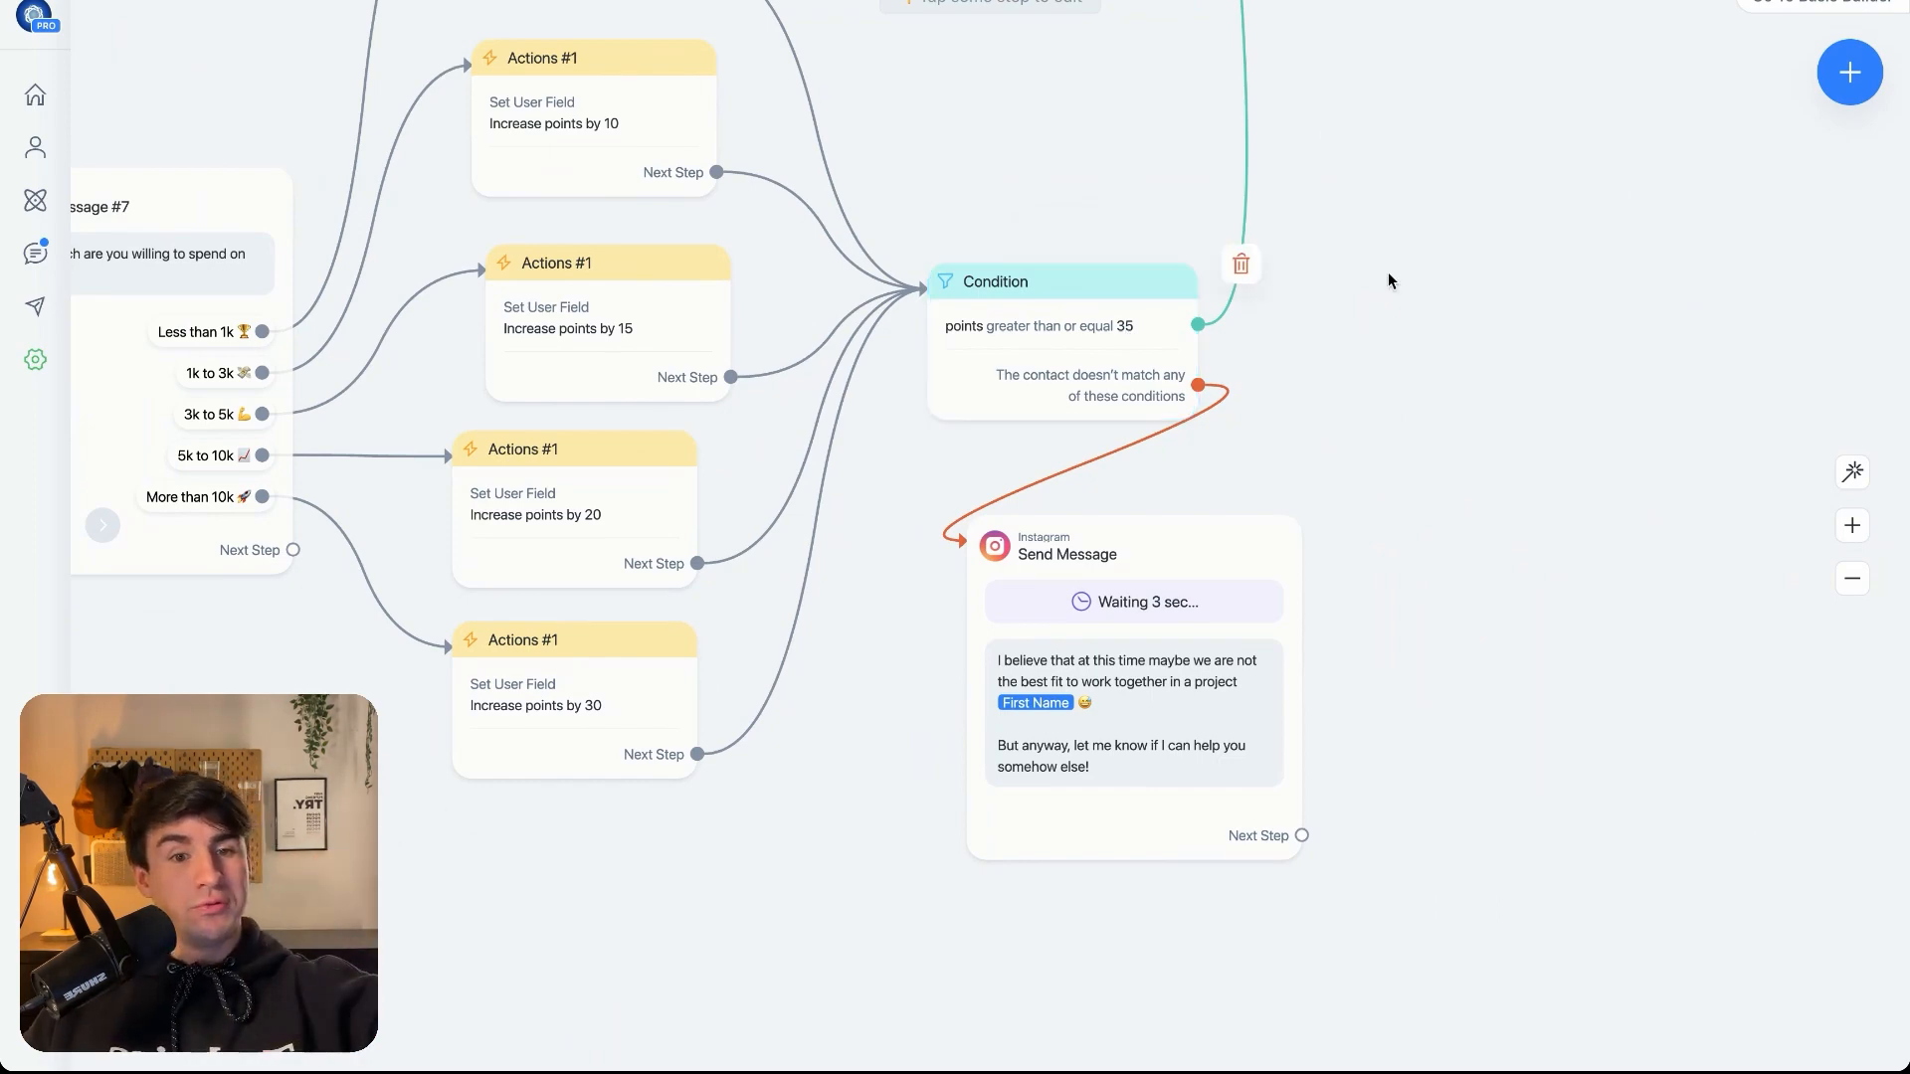
drag(1433, 290, 1143, 1036)
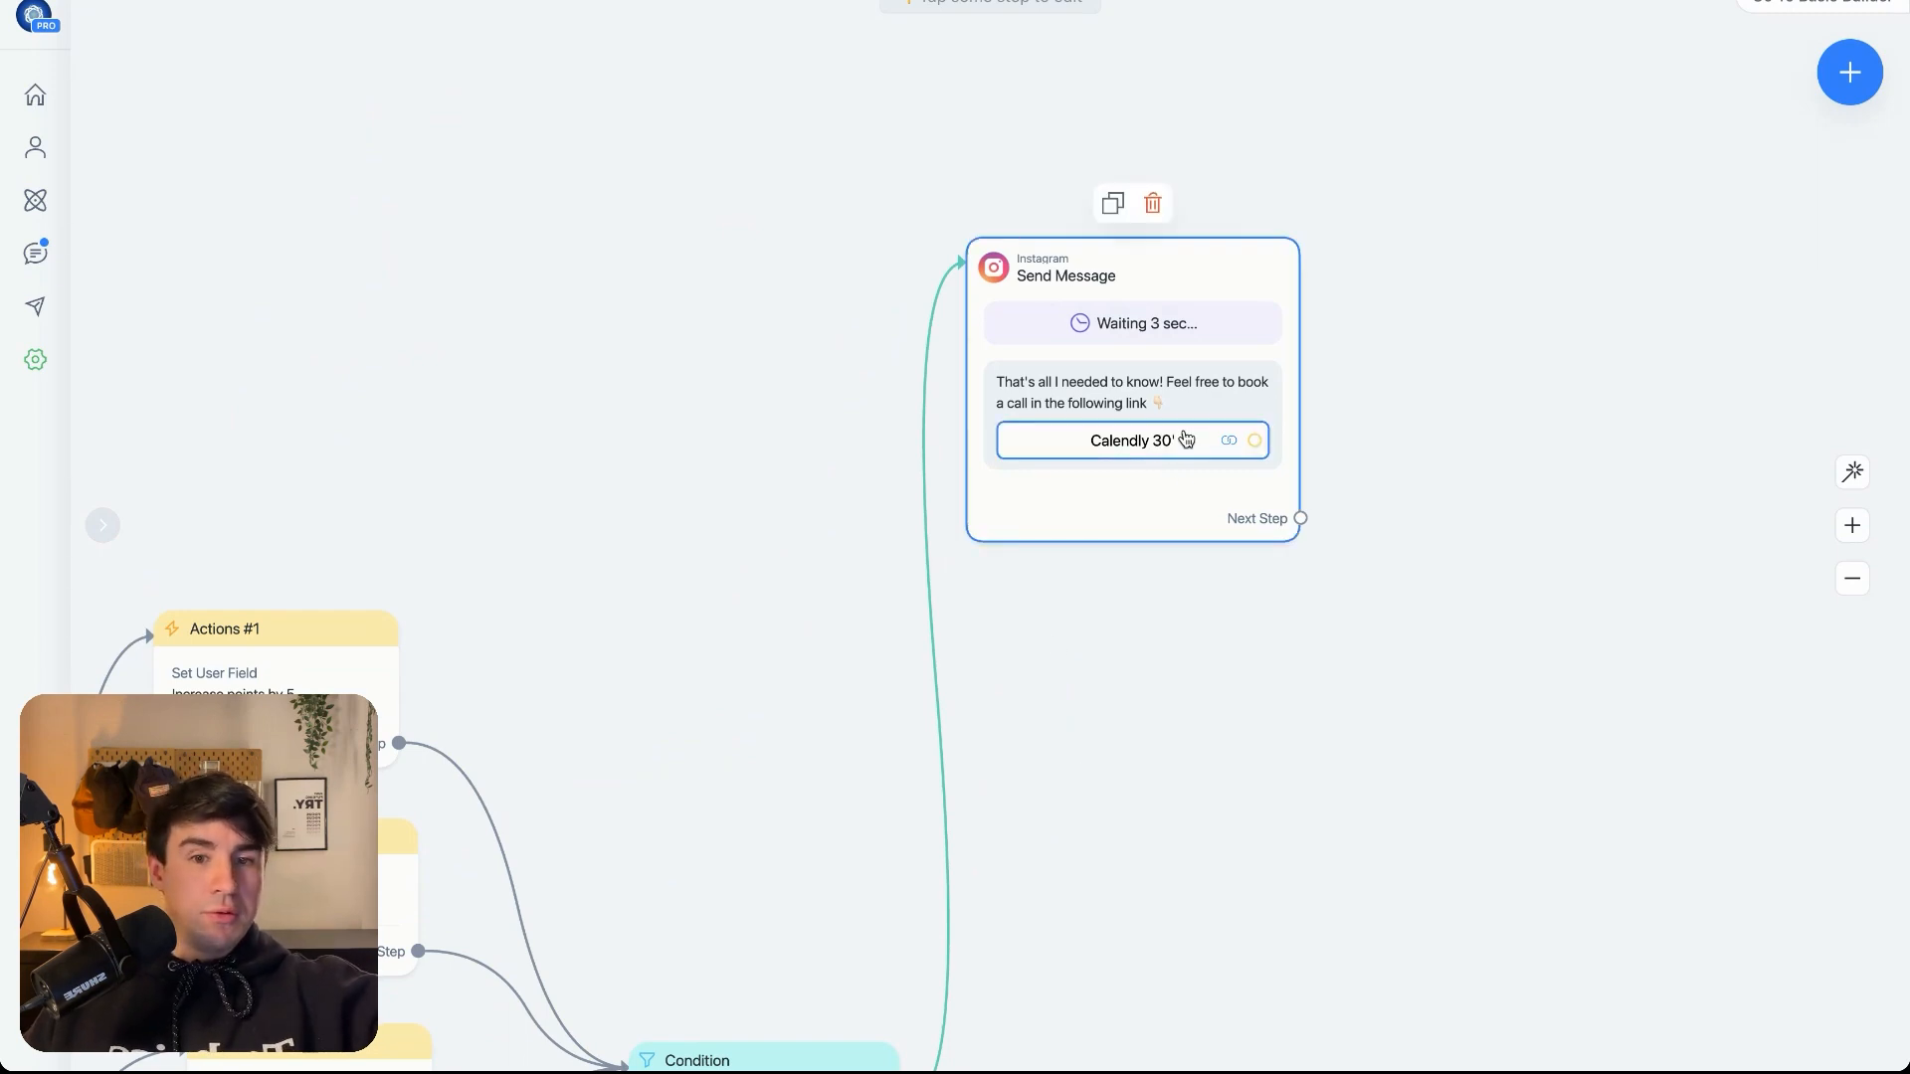
- Move the message for contacts who fail the points condition slightly right and down on the canvas
scroll(1214, 618, down, 10)
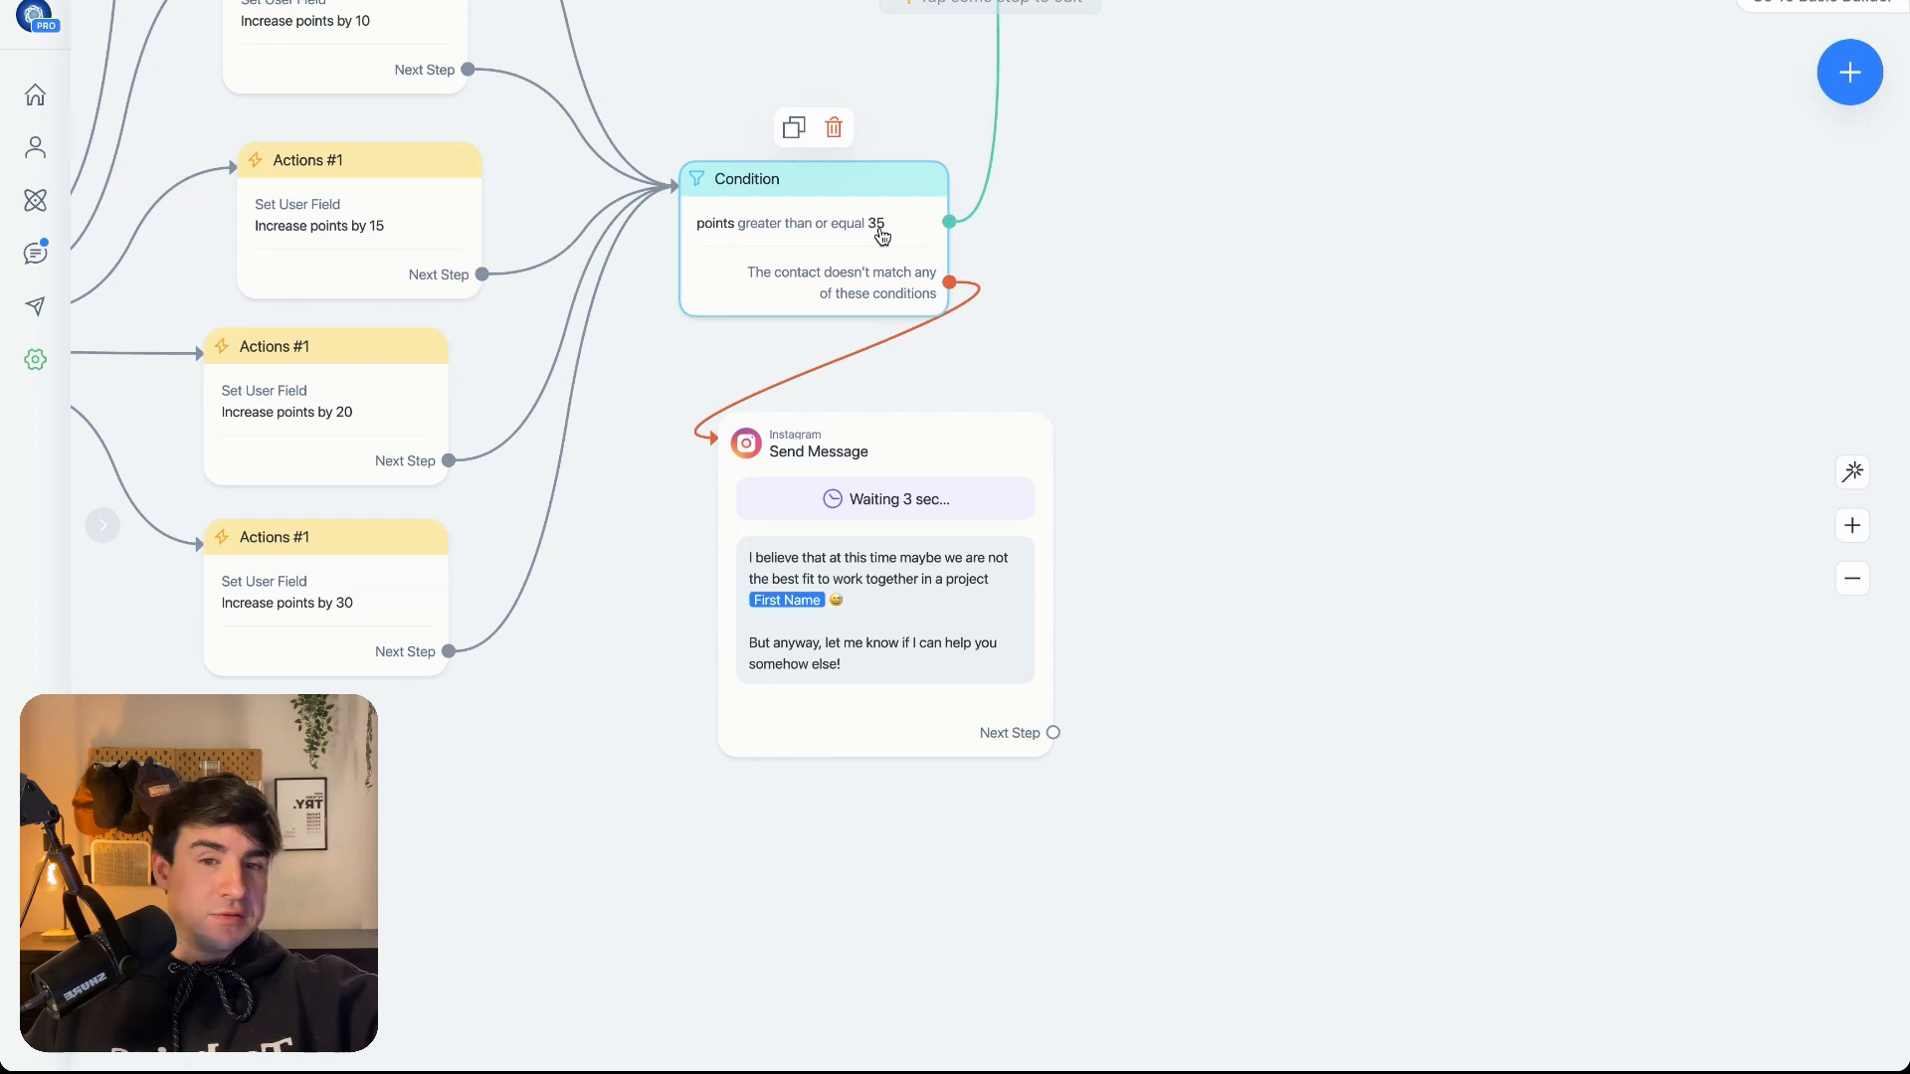
drag(911, 611, 1089, 657)
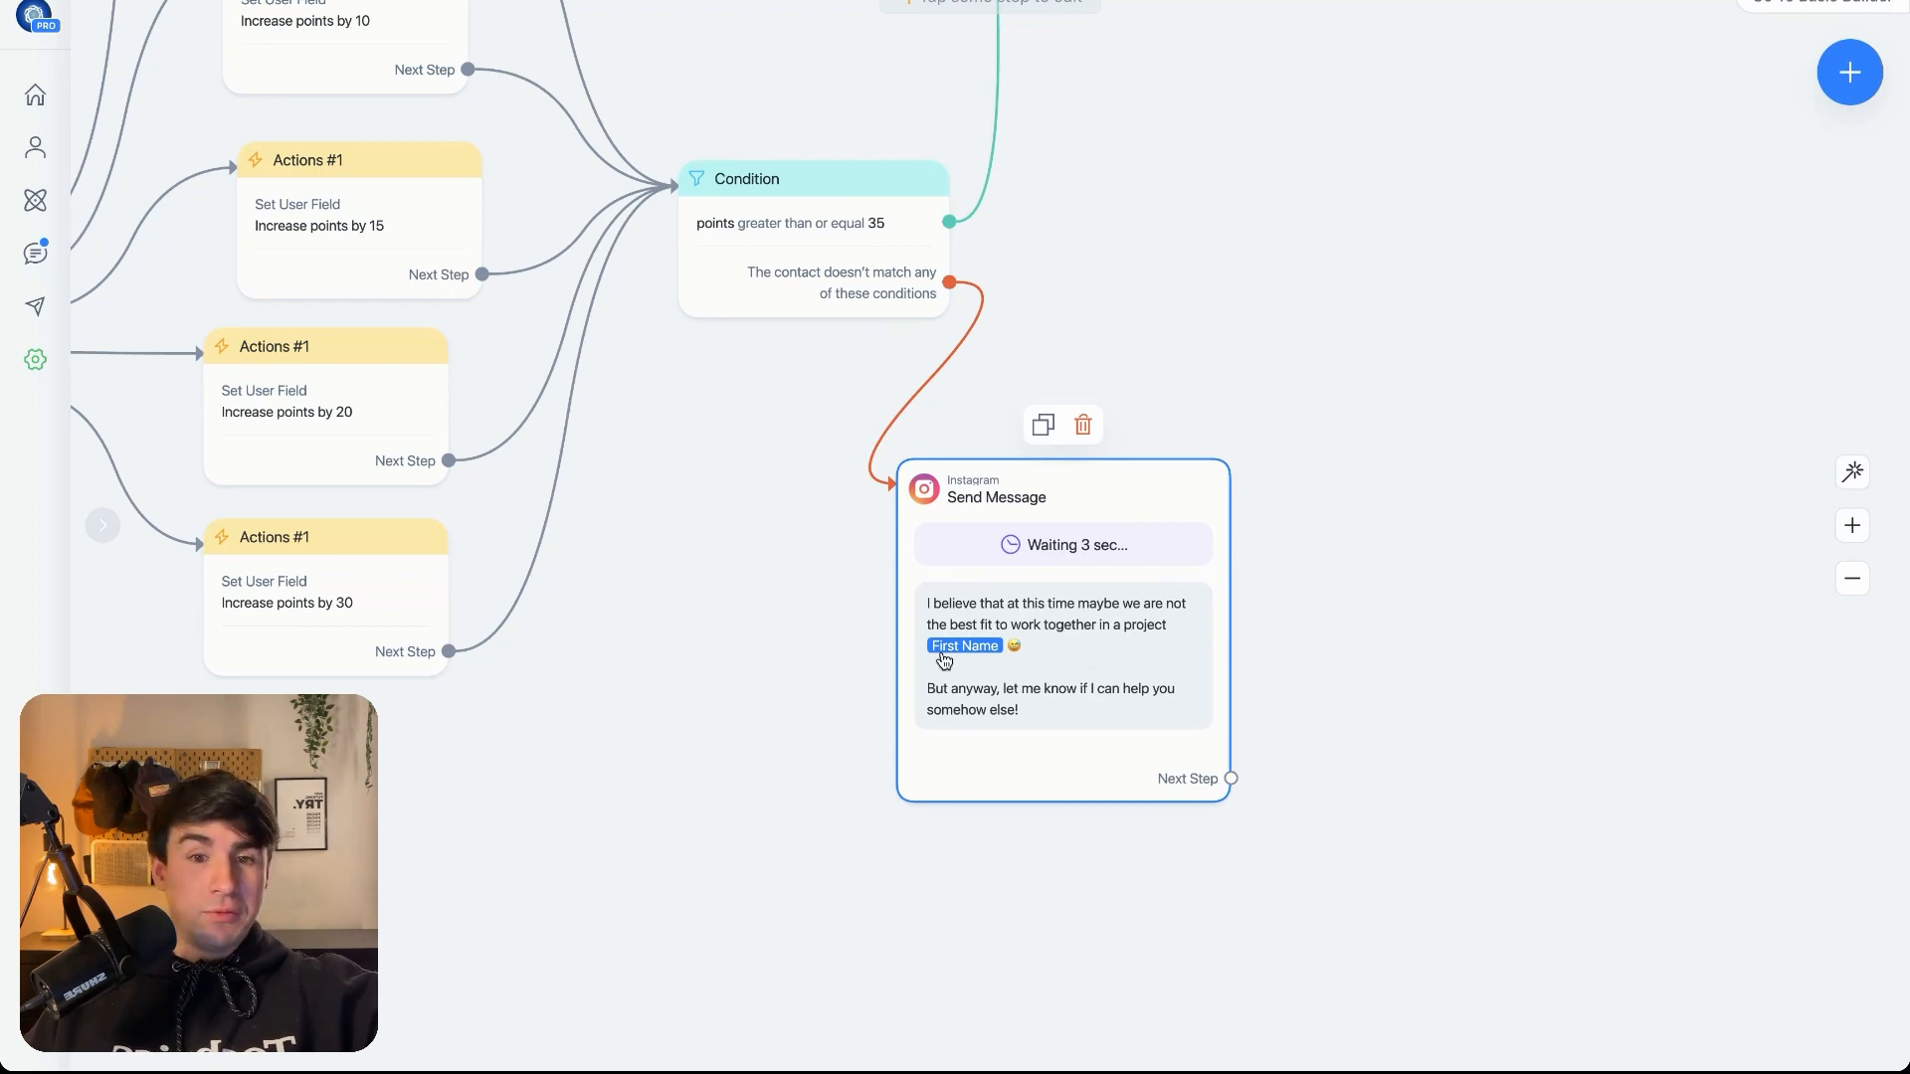
click(756, 645)
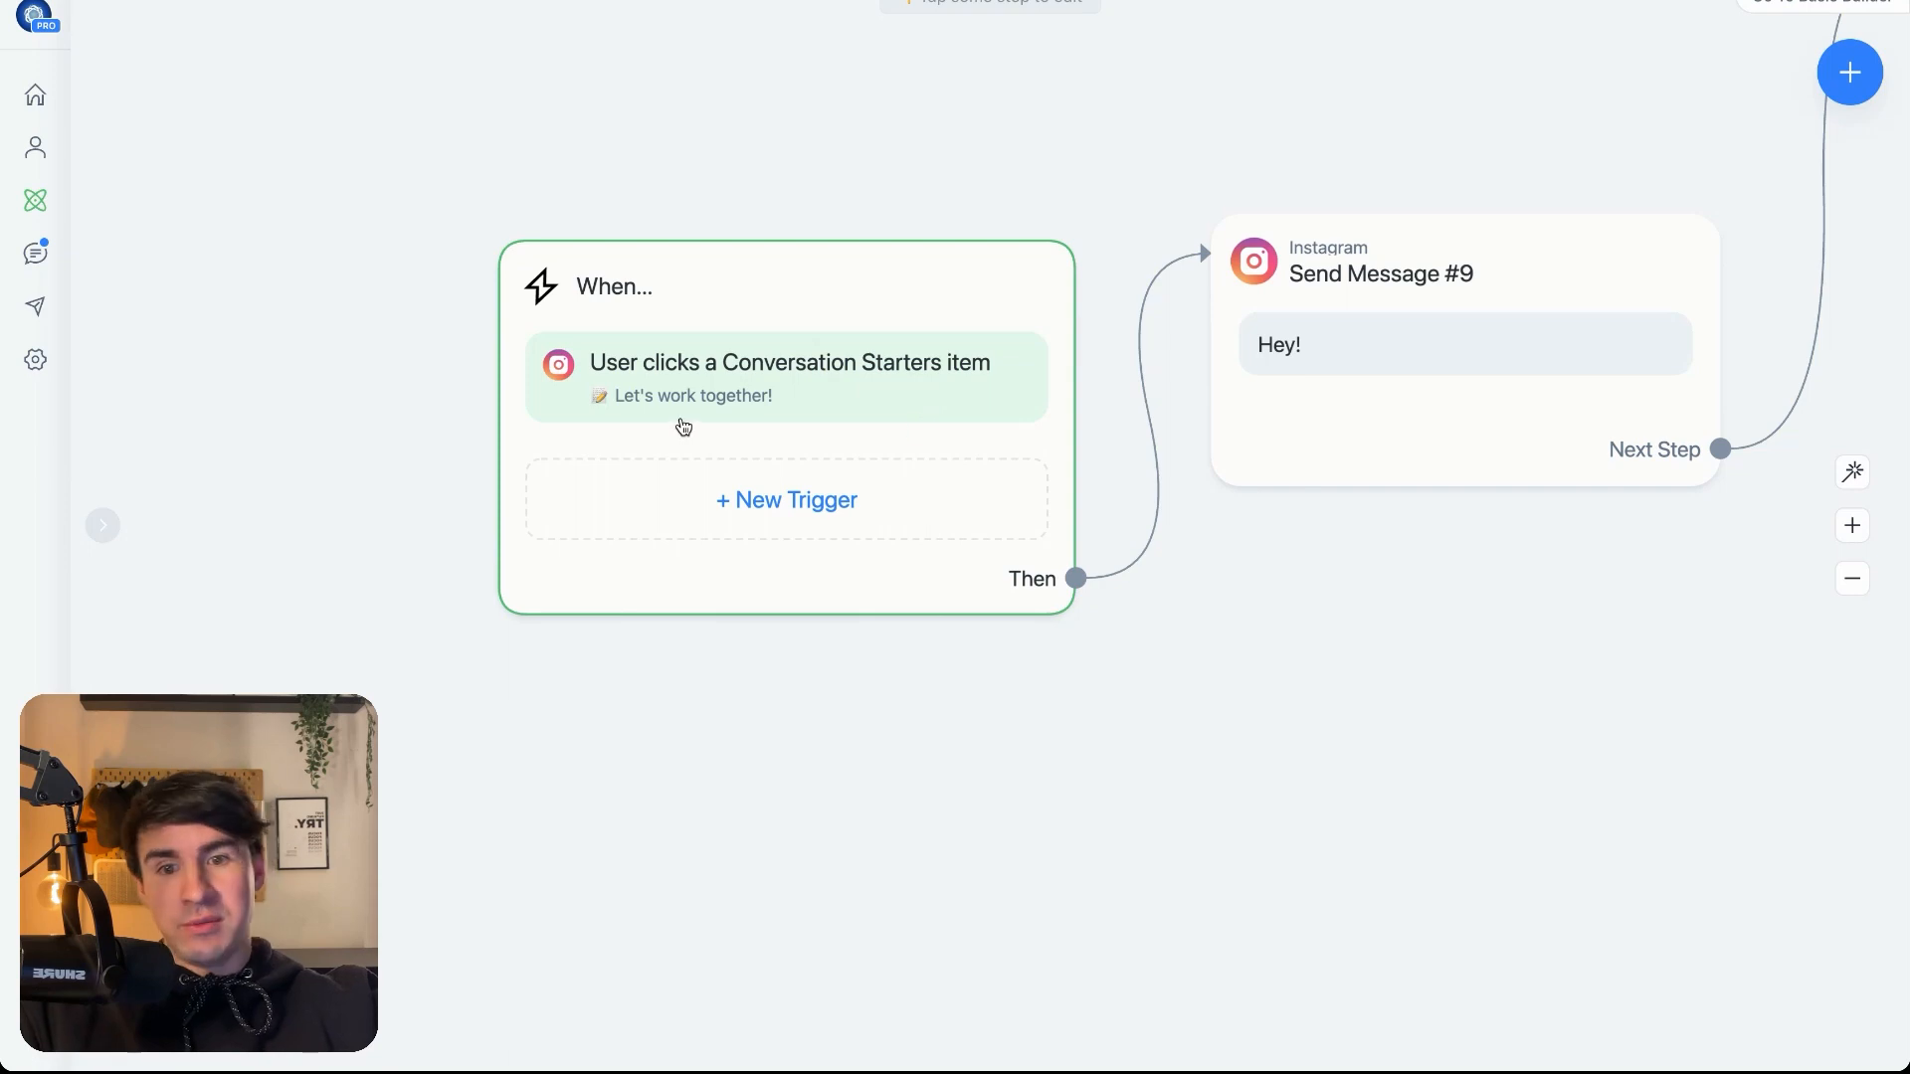
- Try to add an Instagram DM Keyword trigger for messages containing "Keyword", leaving its setup without creating it
click(780, 540)
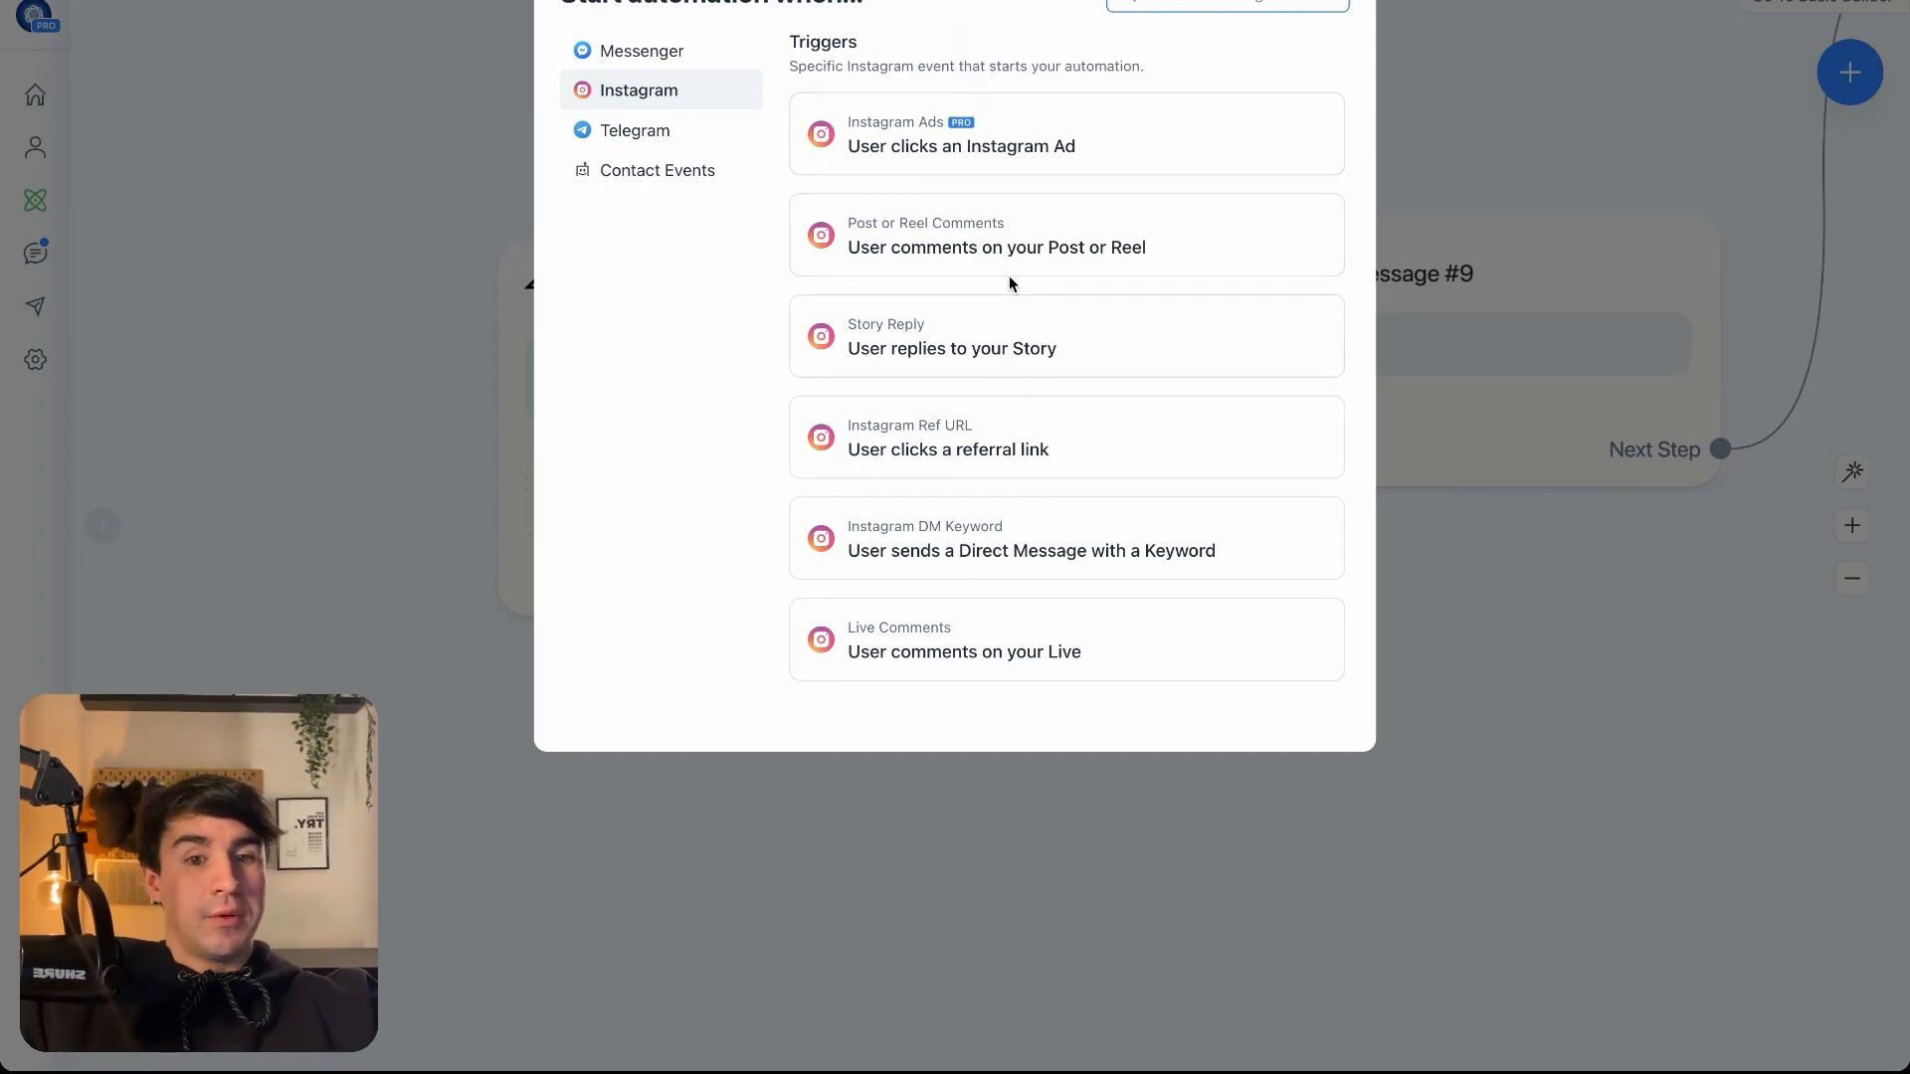
click(1050, 560)
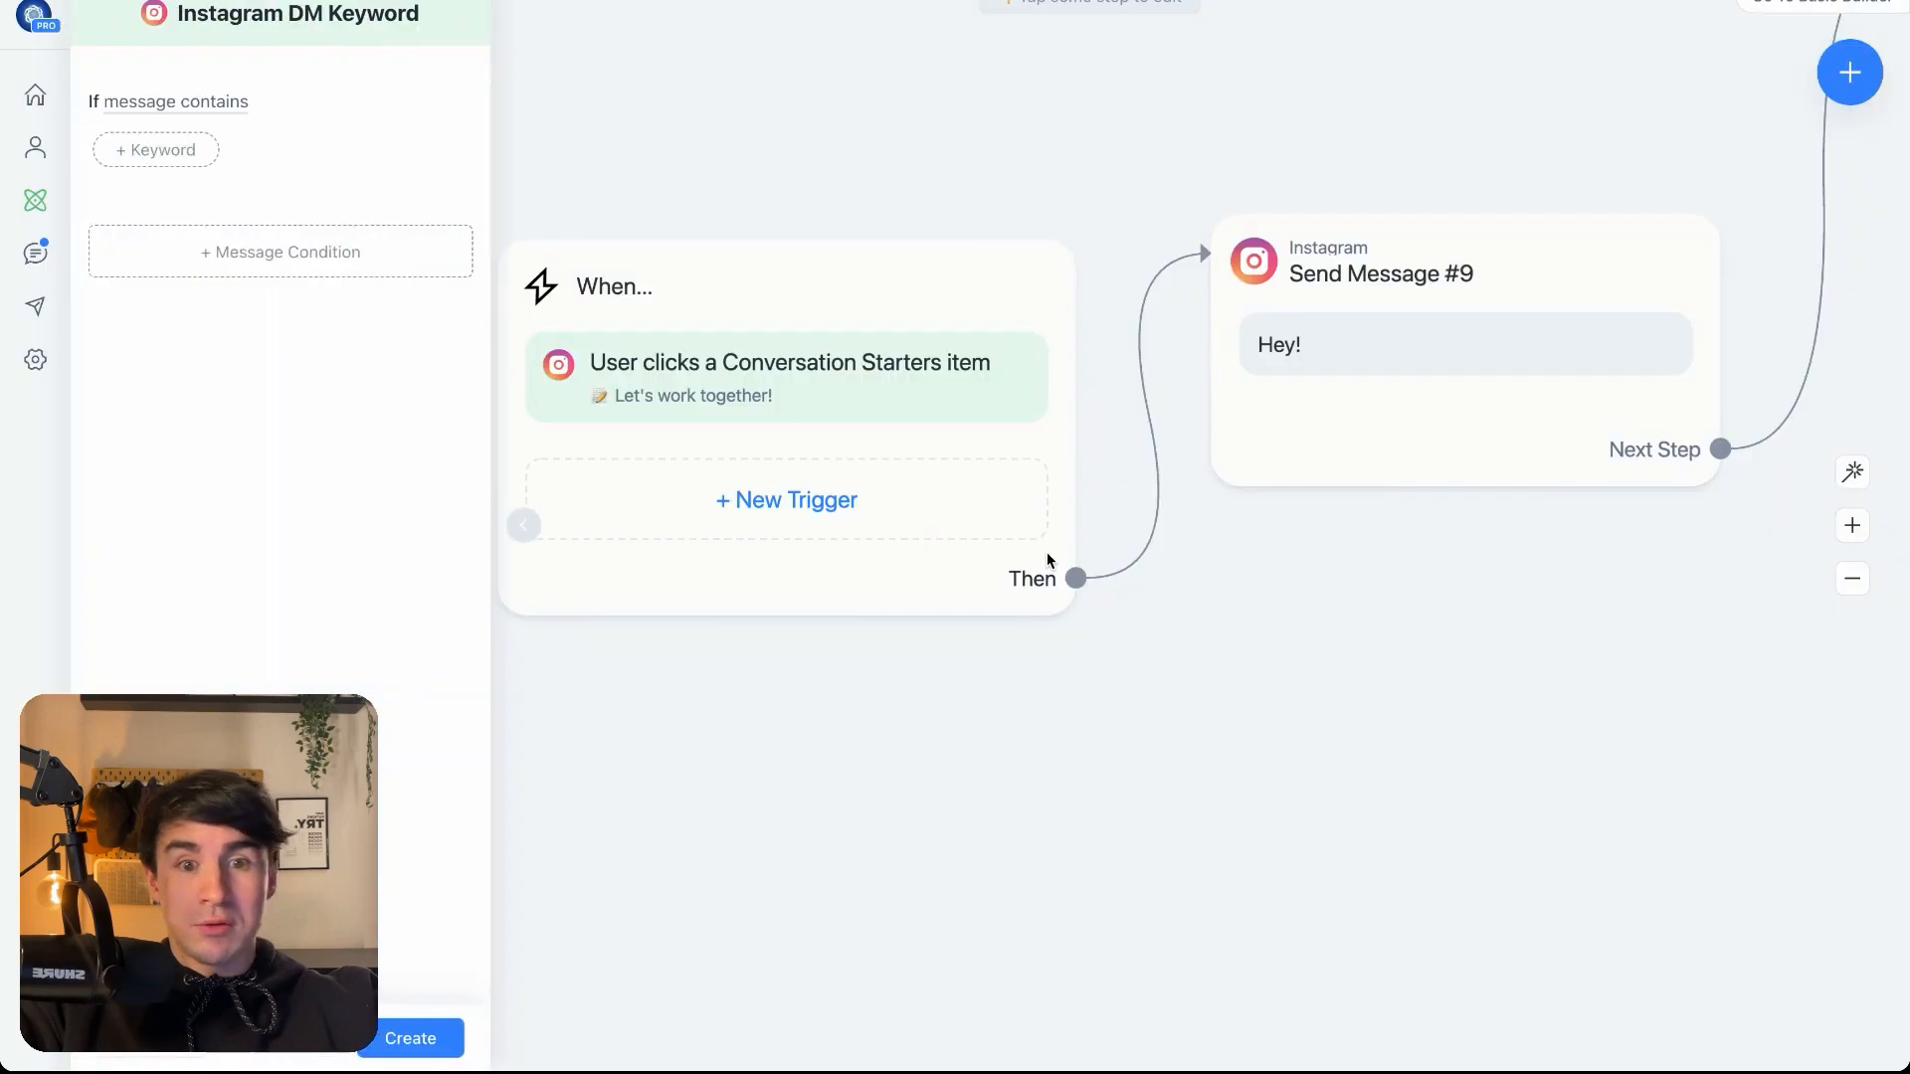
click(165, 150)
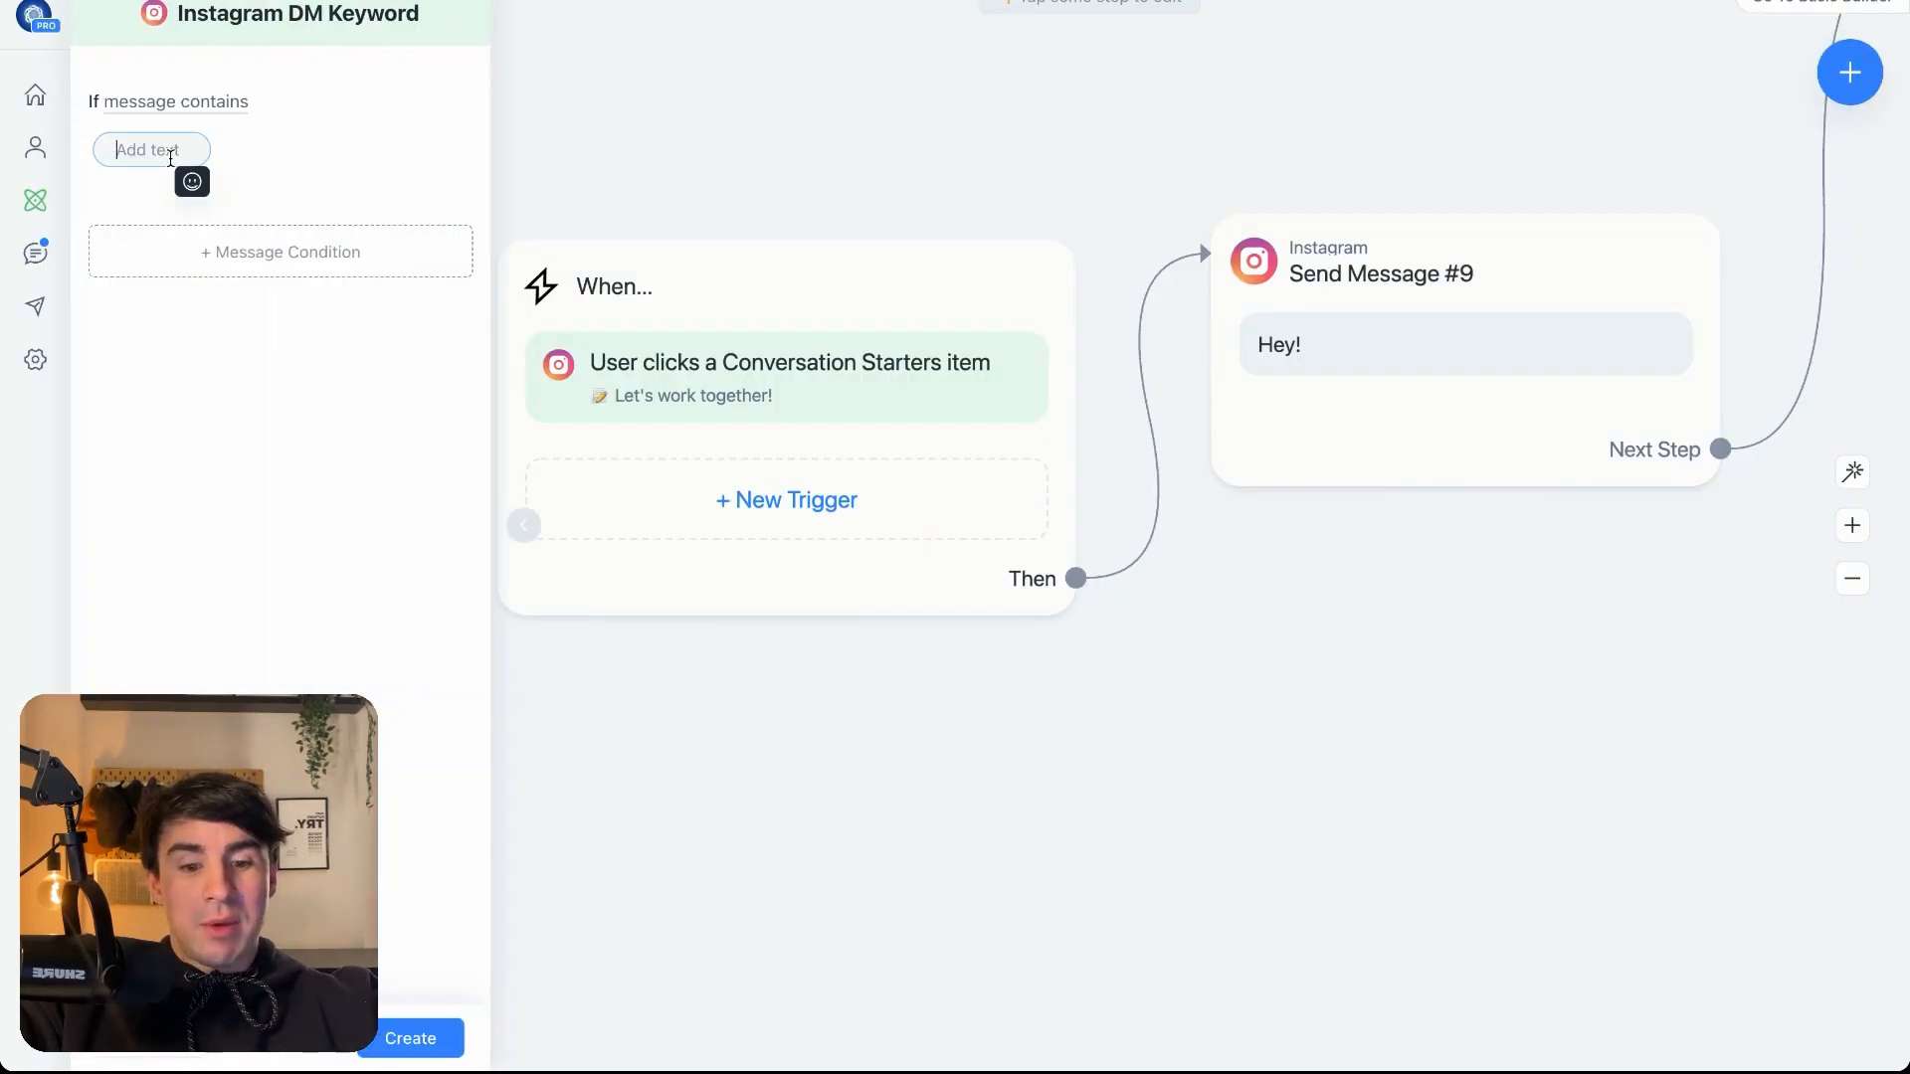
text(Keyword)
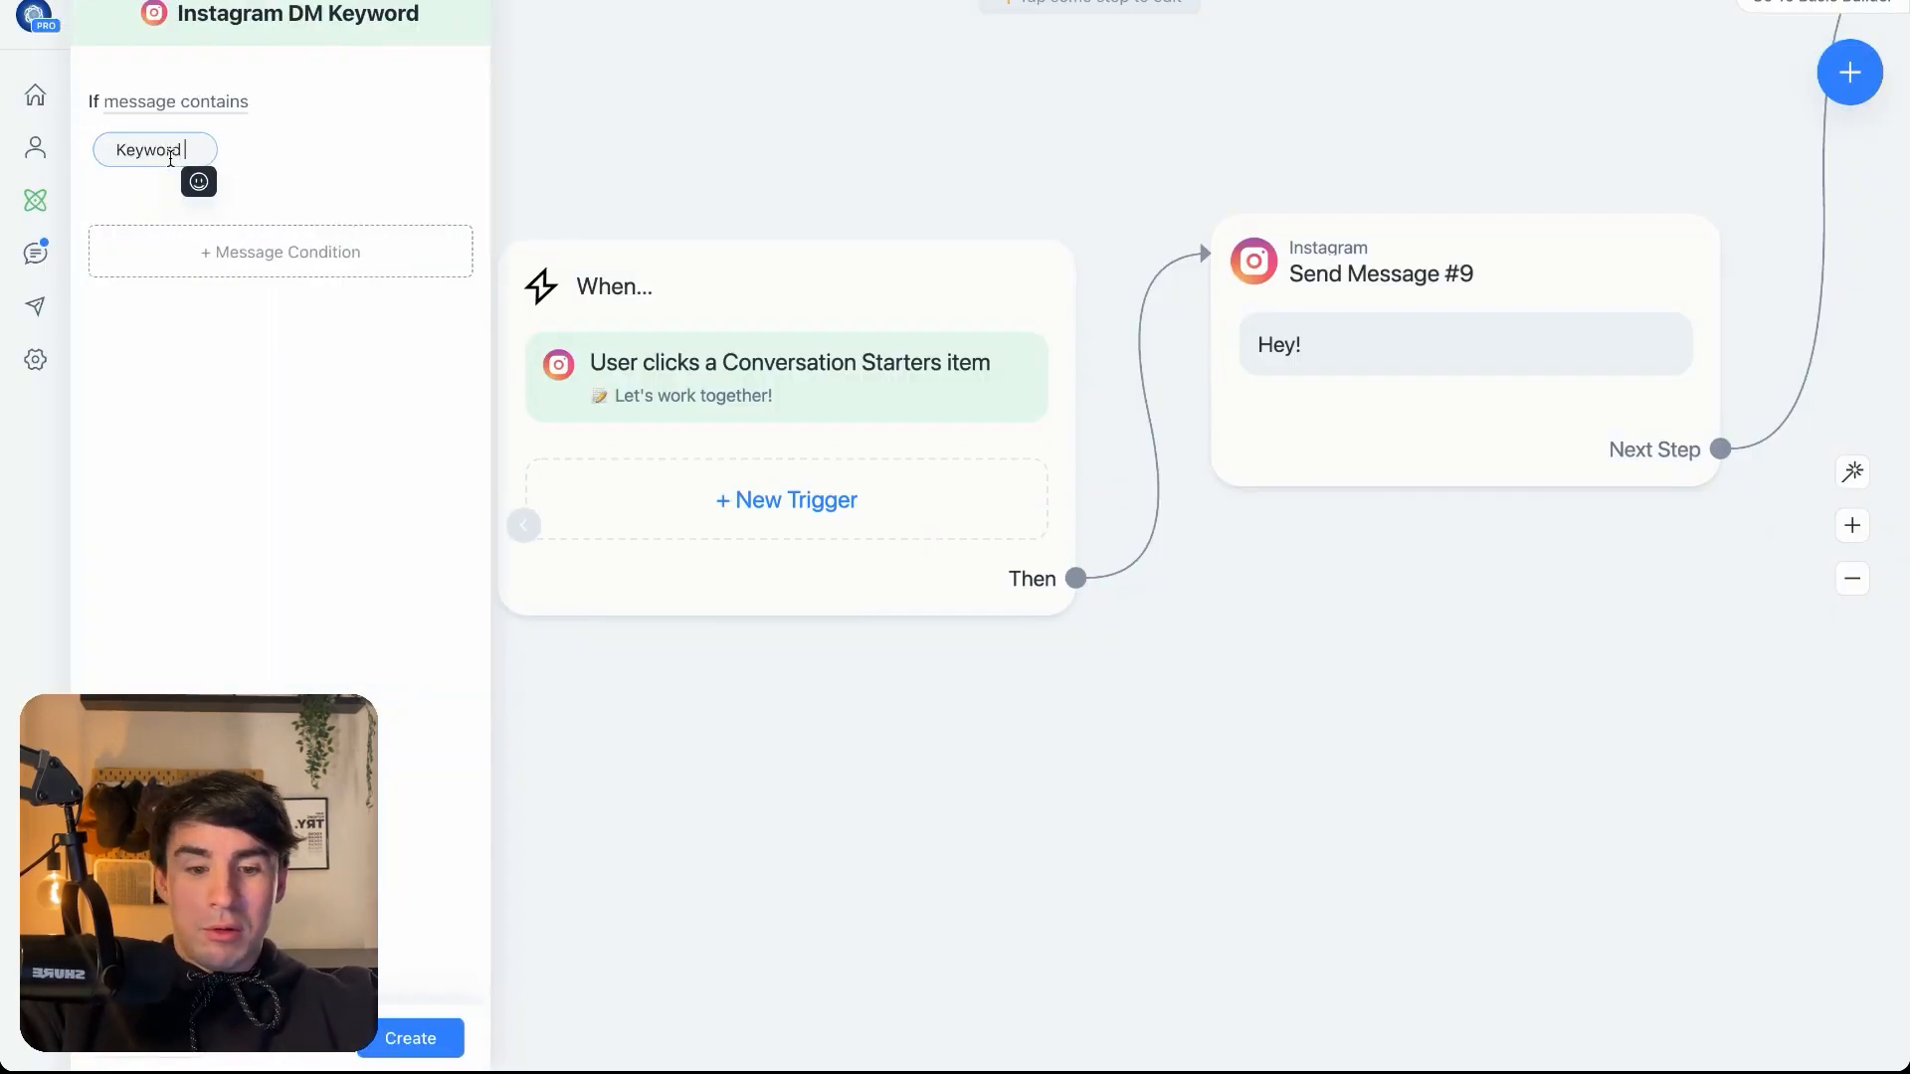
text( Our)
triple_click(170, 158)
key(BackSpace)
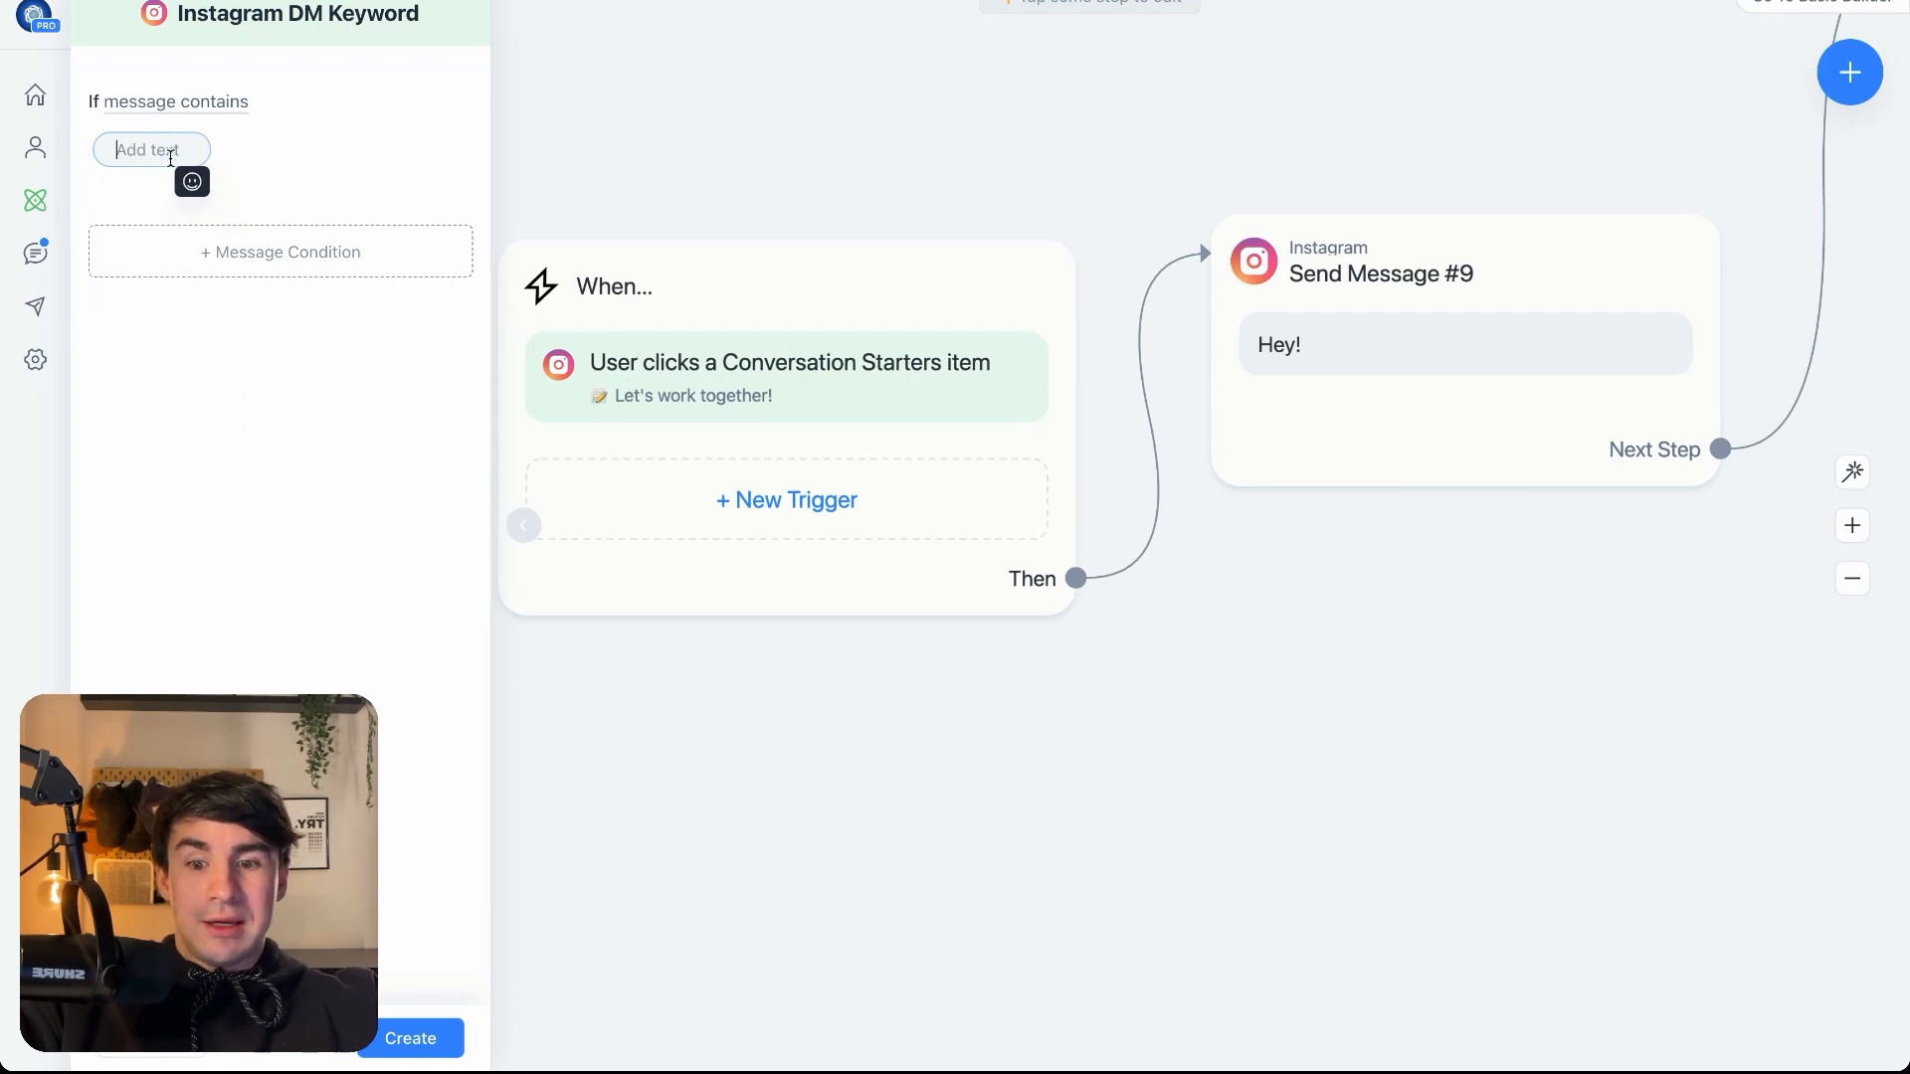
text(Keyword)
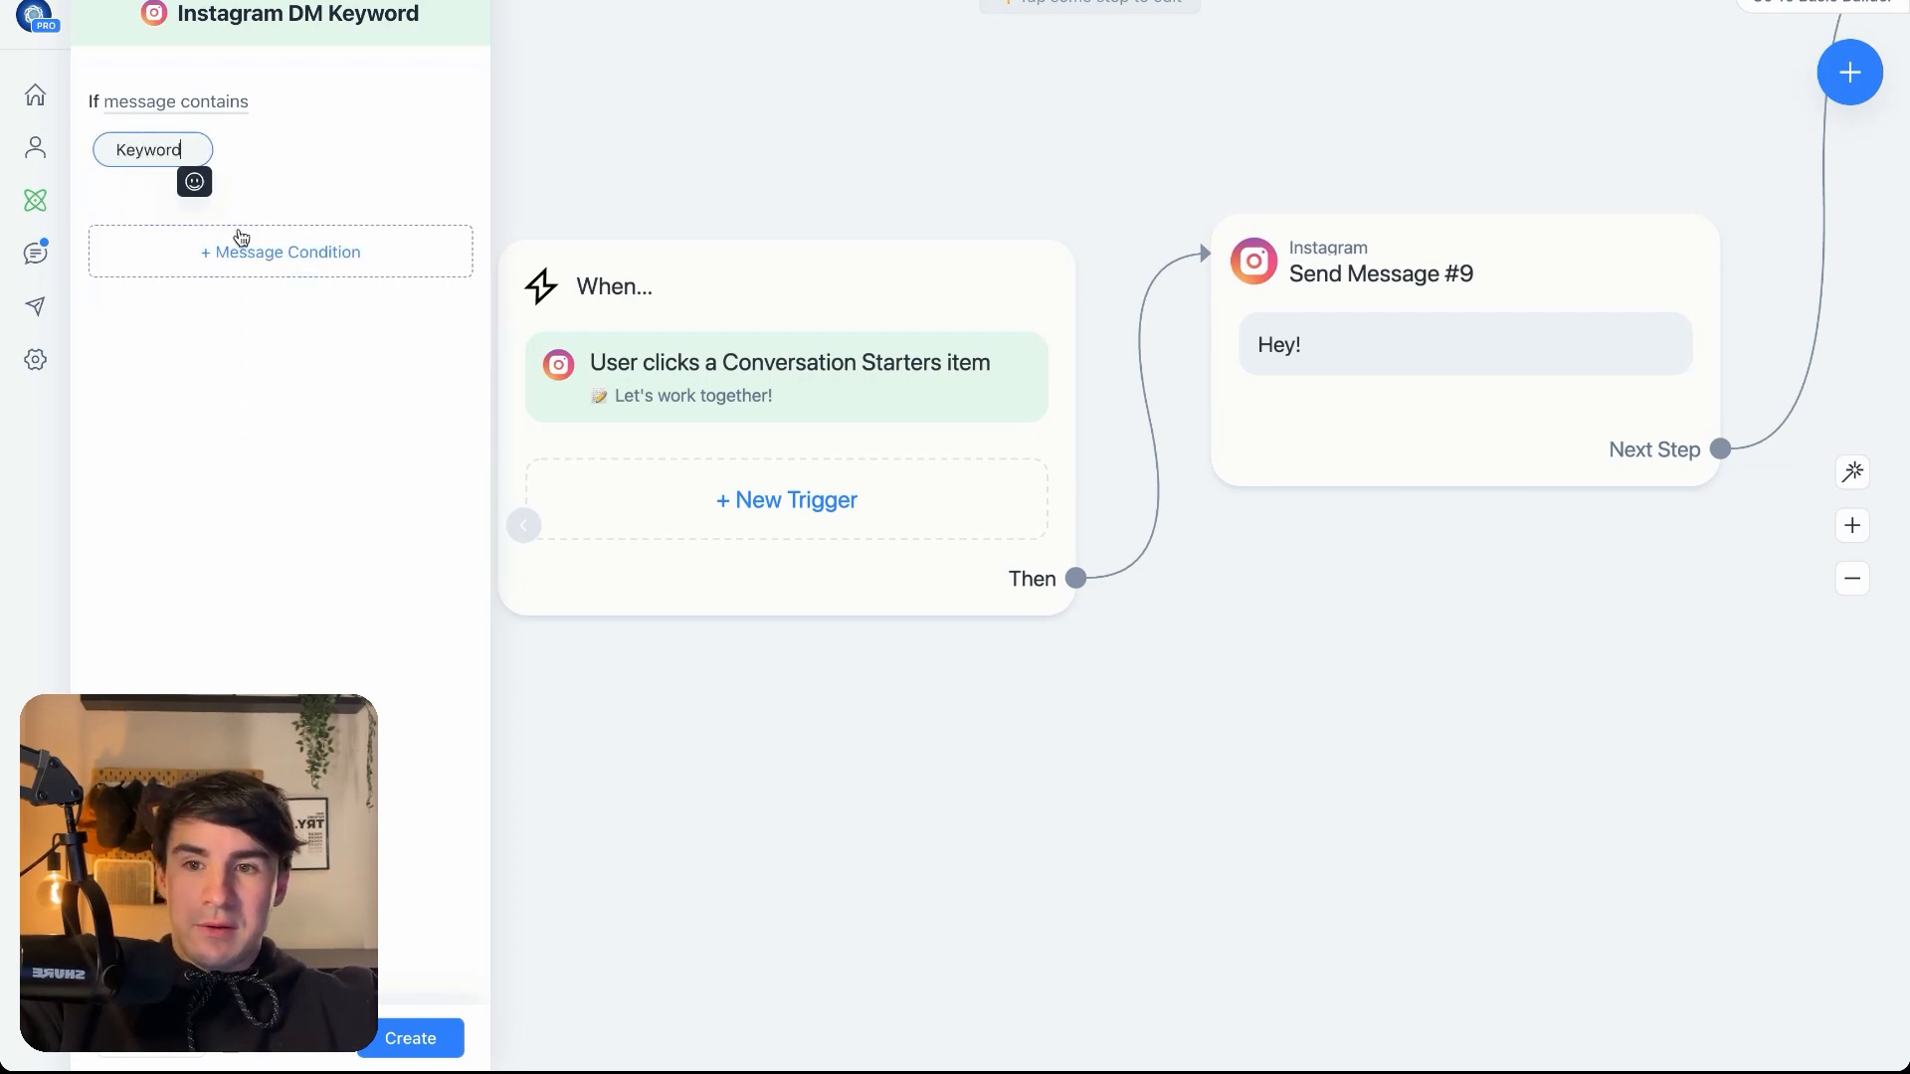
key(Return)
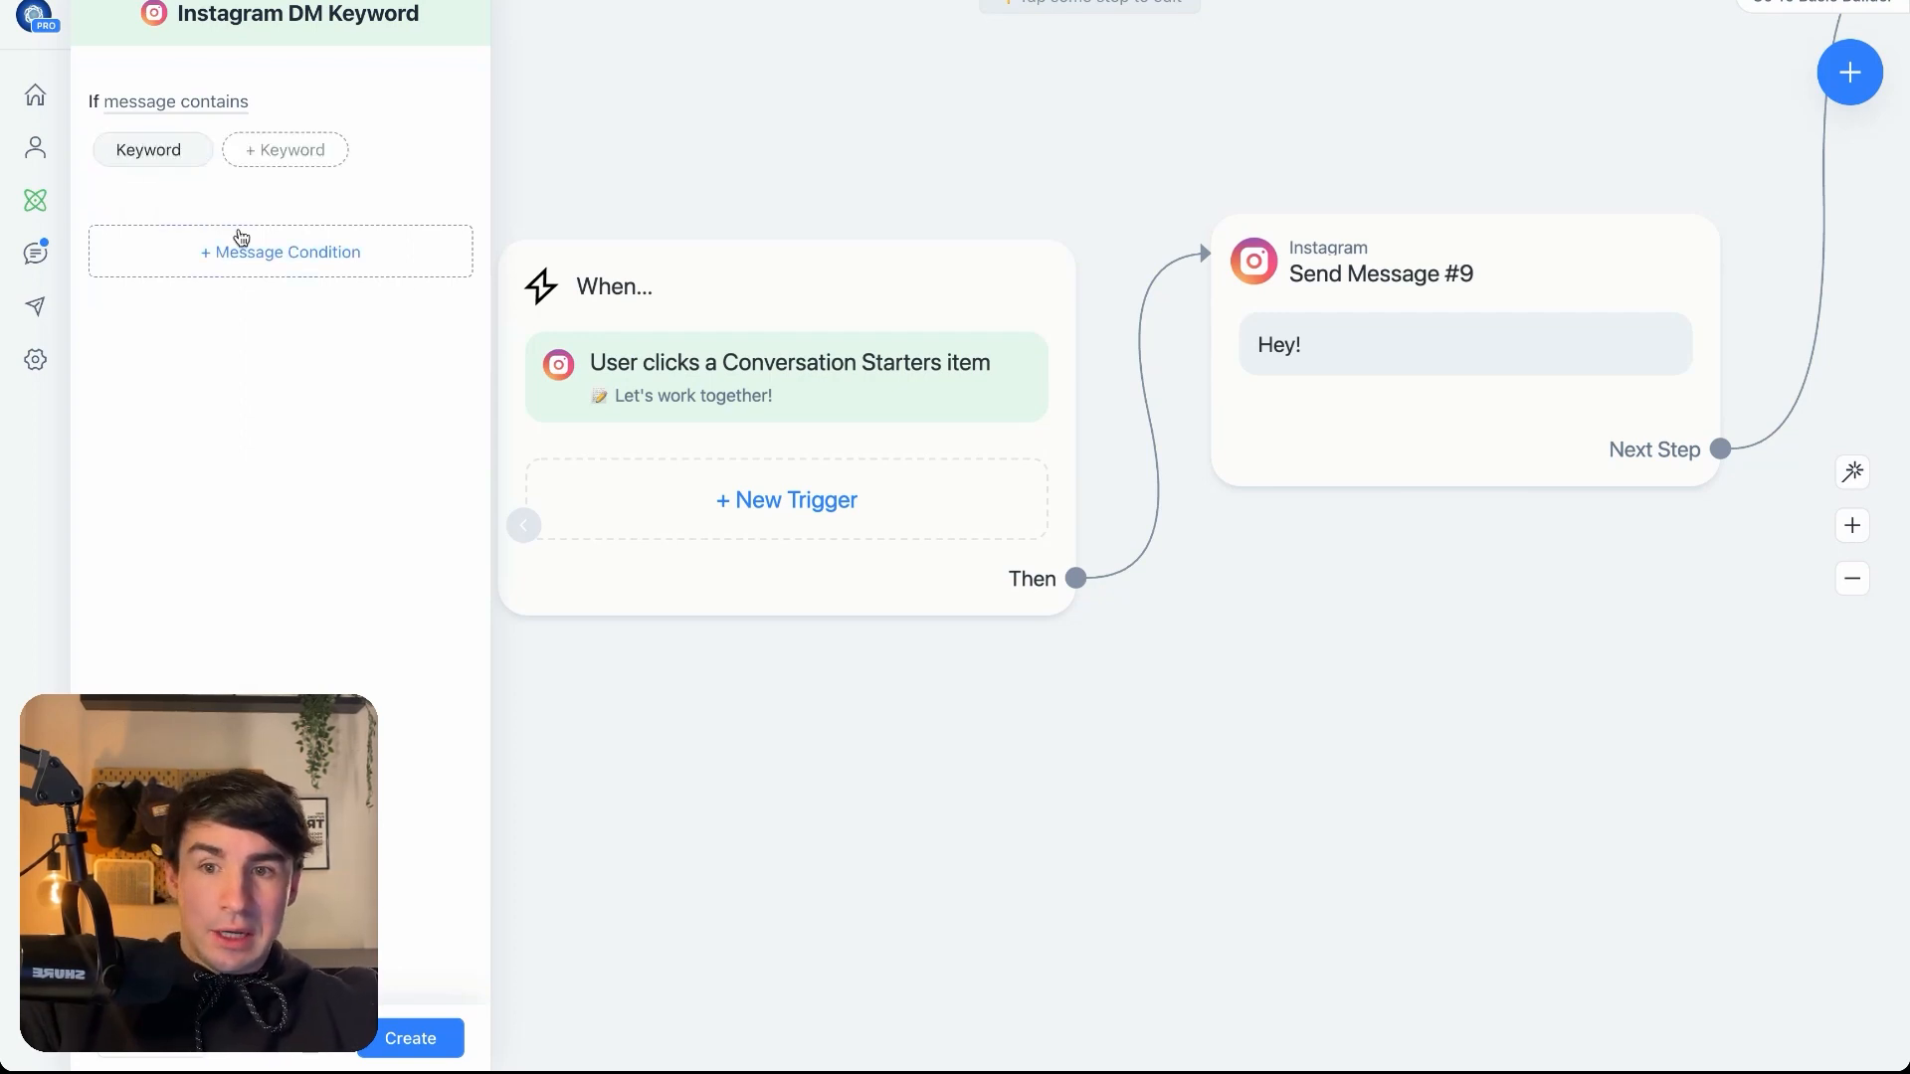
click(792, 121)
- View the conversation starter trigger's settings and move its block slightly left, away from the "Hey!" message
click(835, 384)
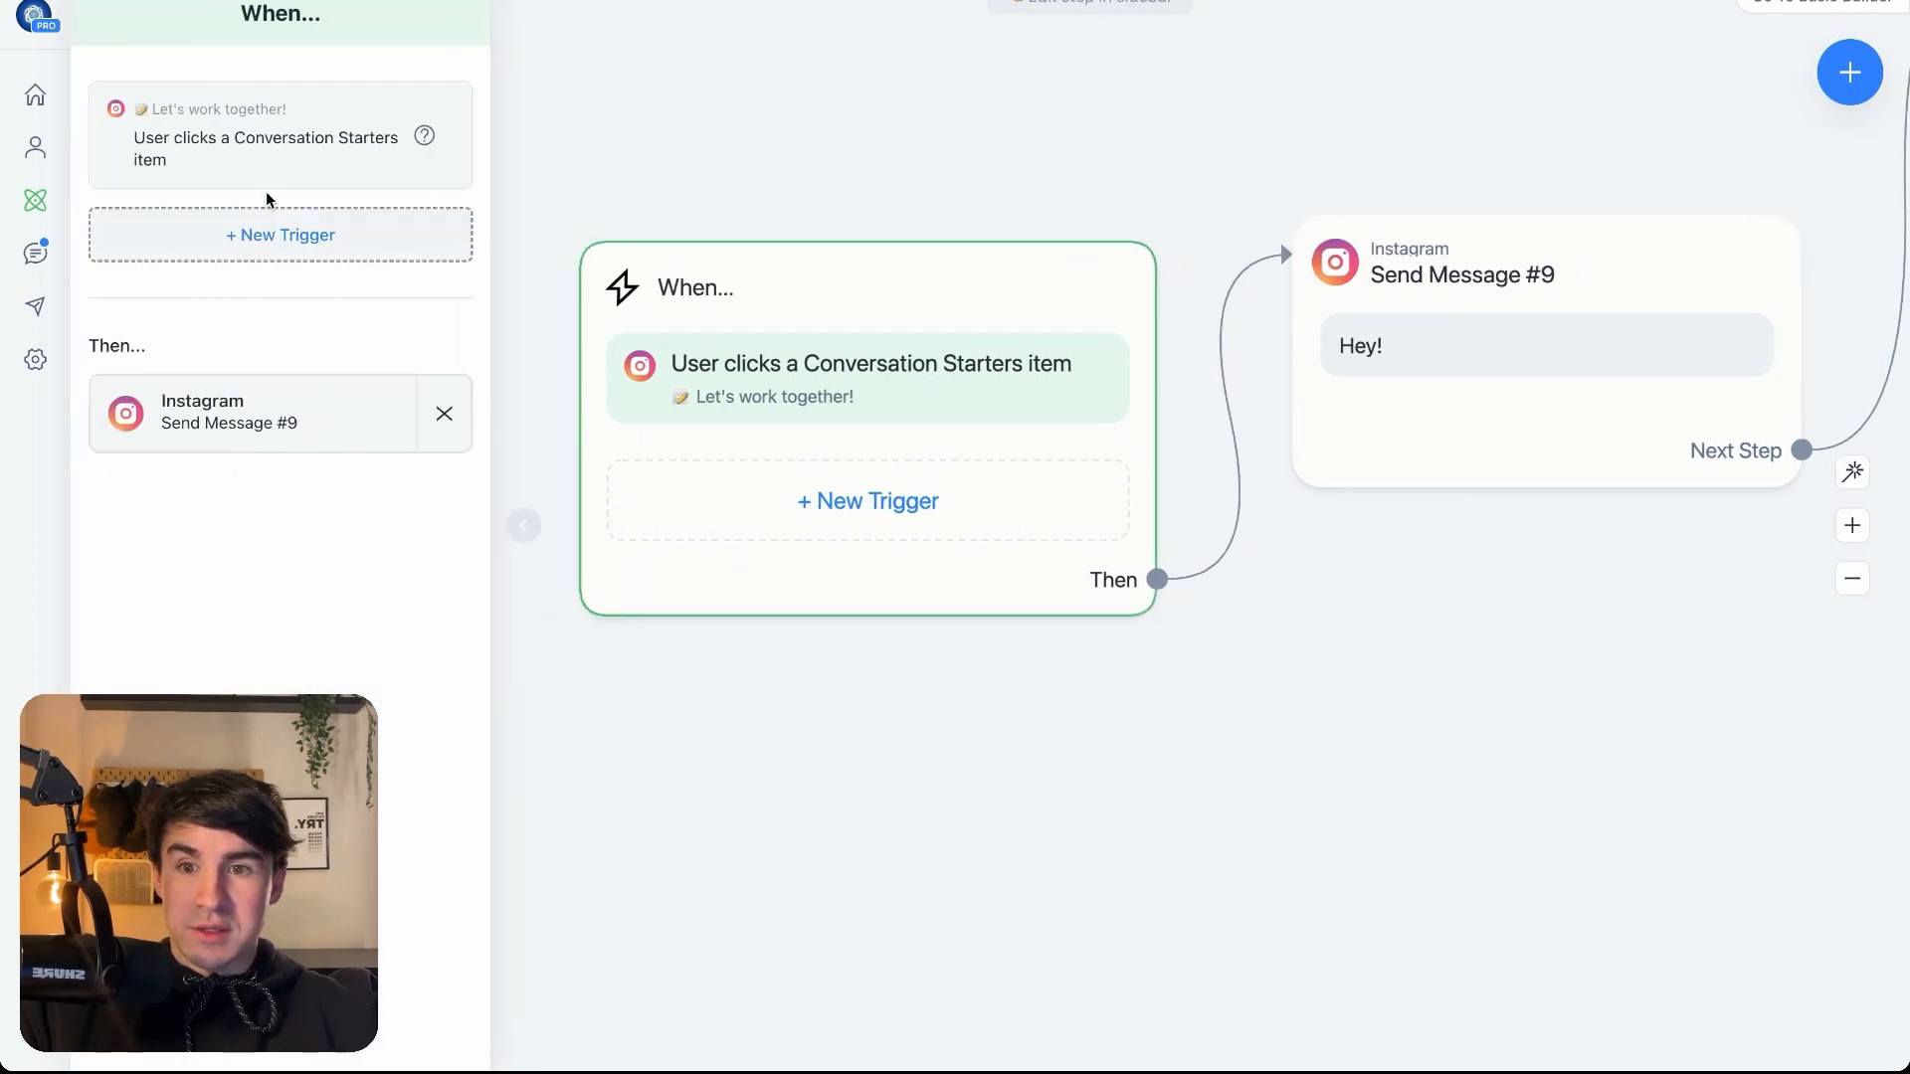
click(990, 80)
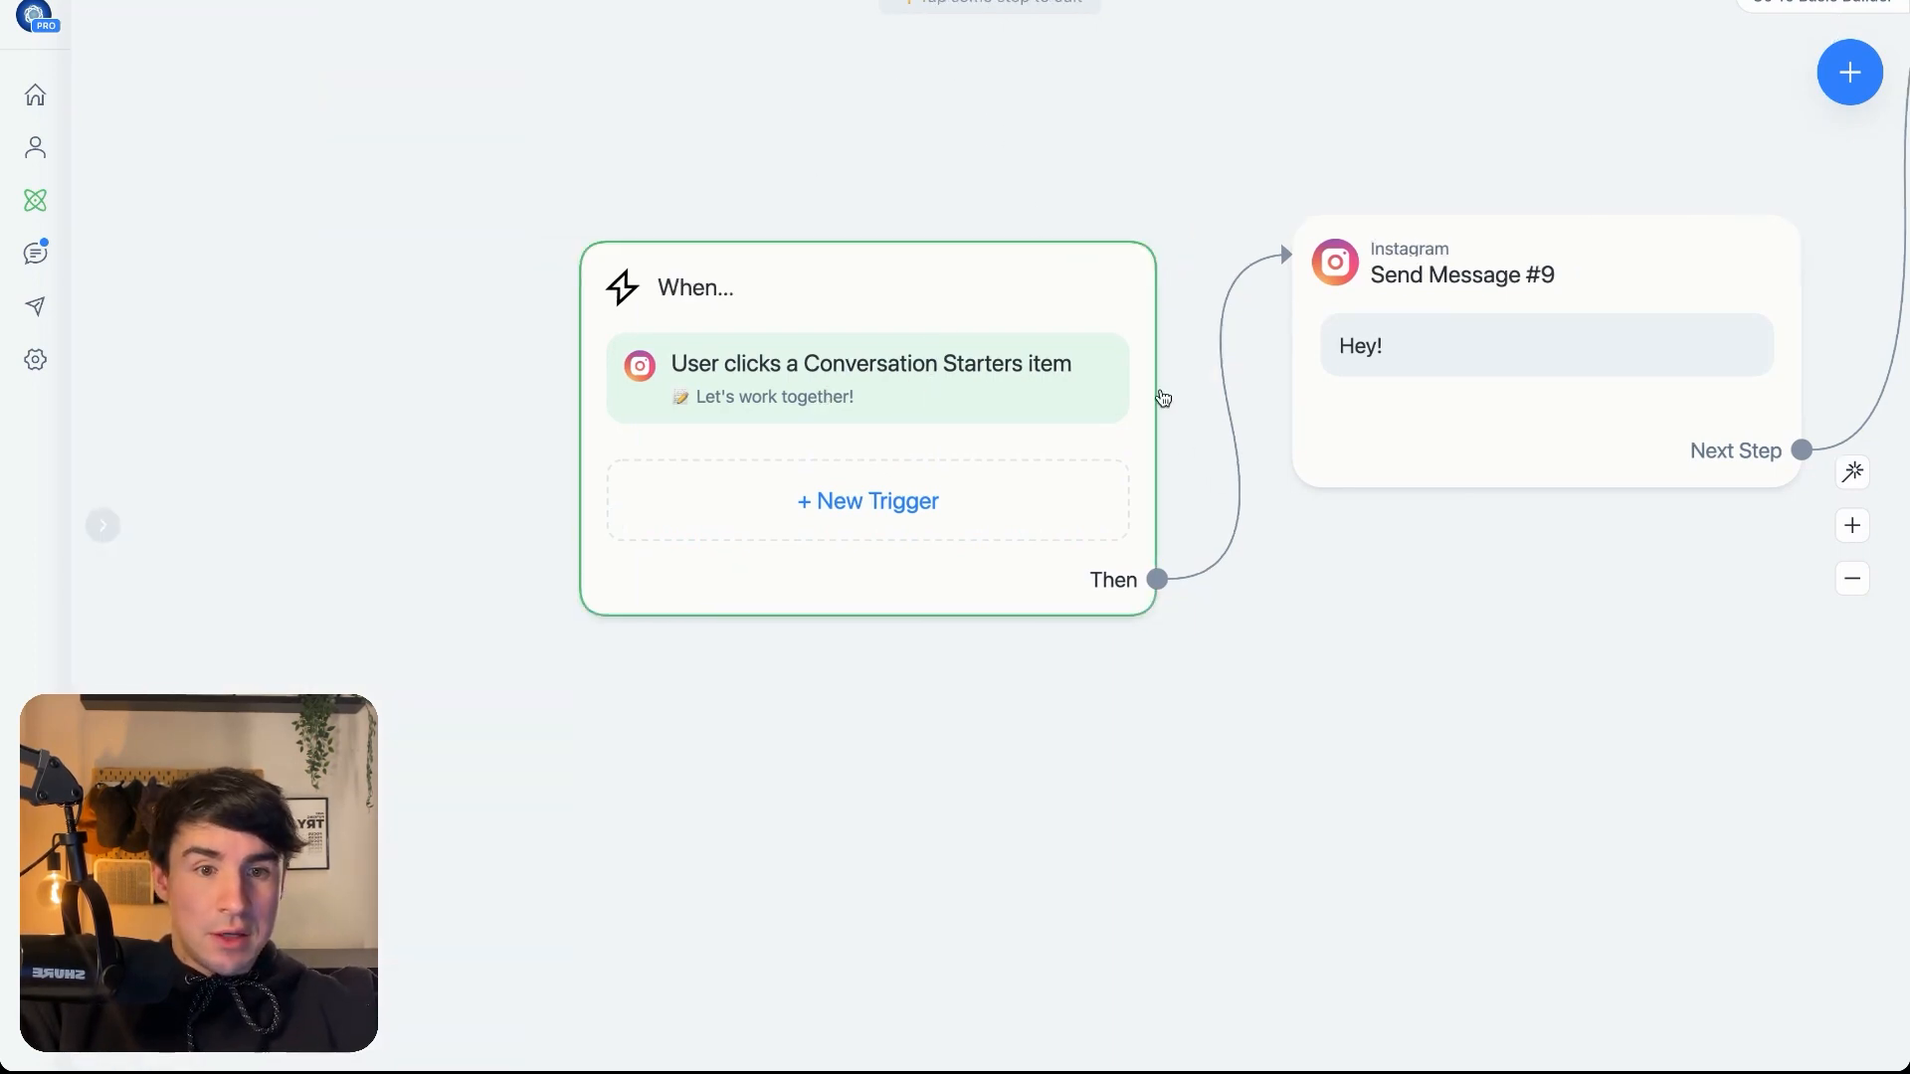
drag(990, 324, 888, 325)
drag(1462, 600, 993, 623)
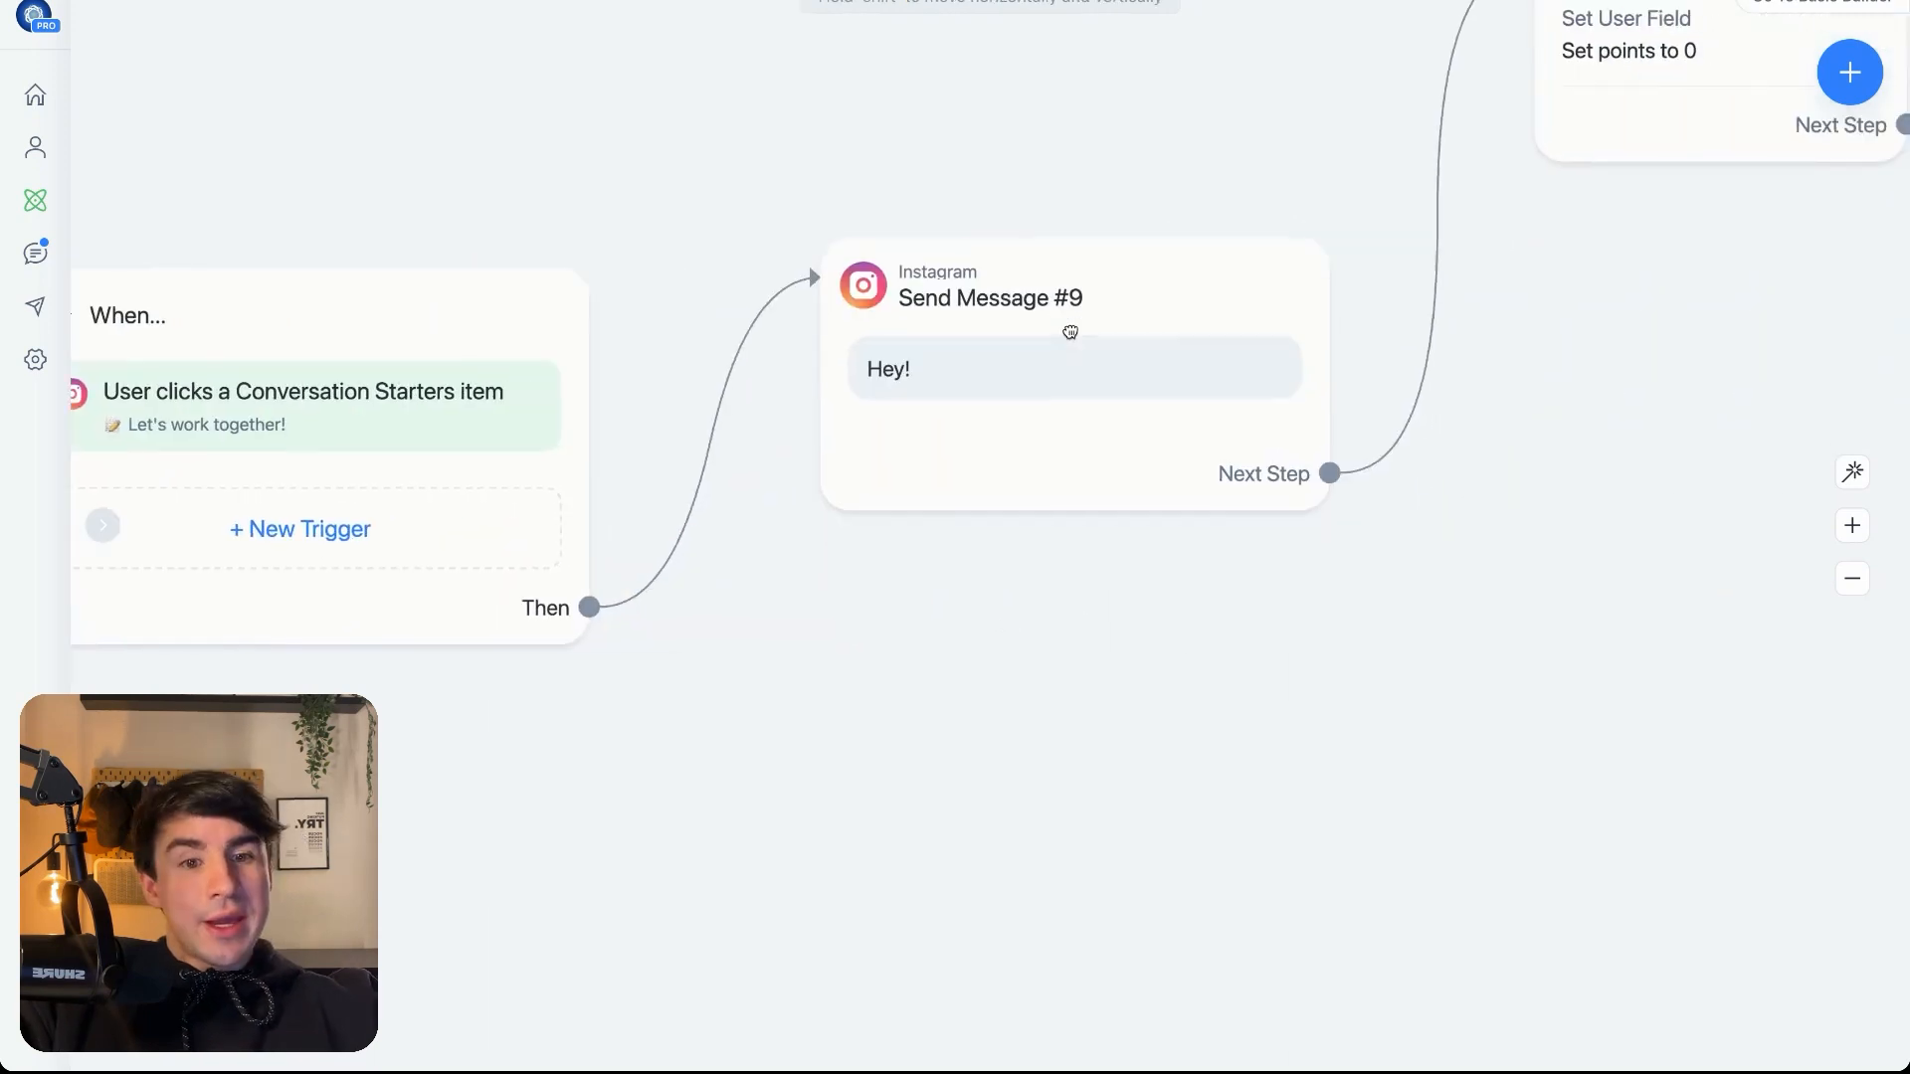
- Link the conversation starter trigger to a new Instagram message with the text "Your message"
drag(590, 608, 935, 700)
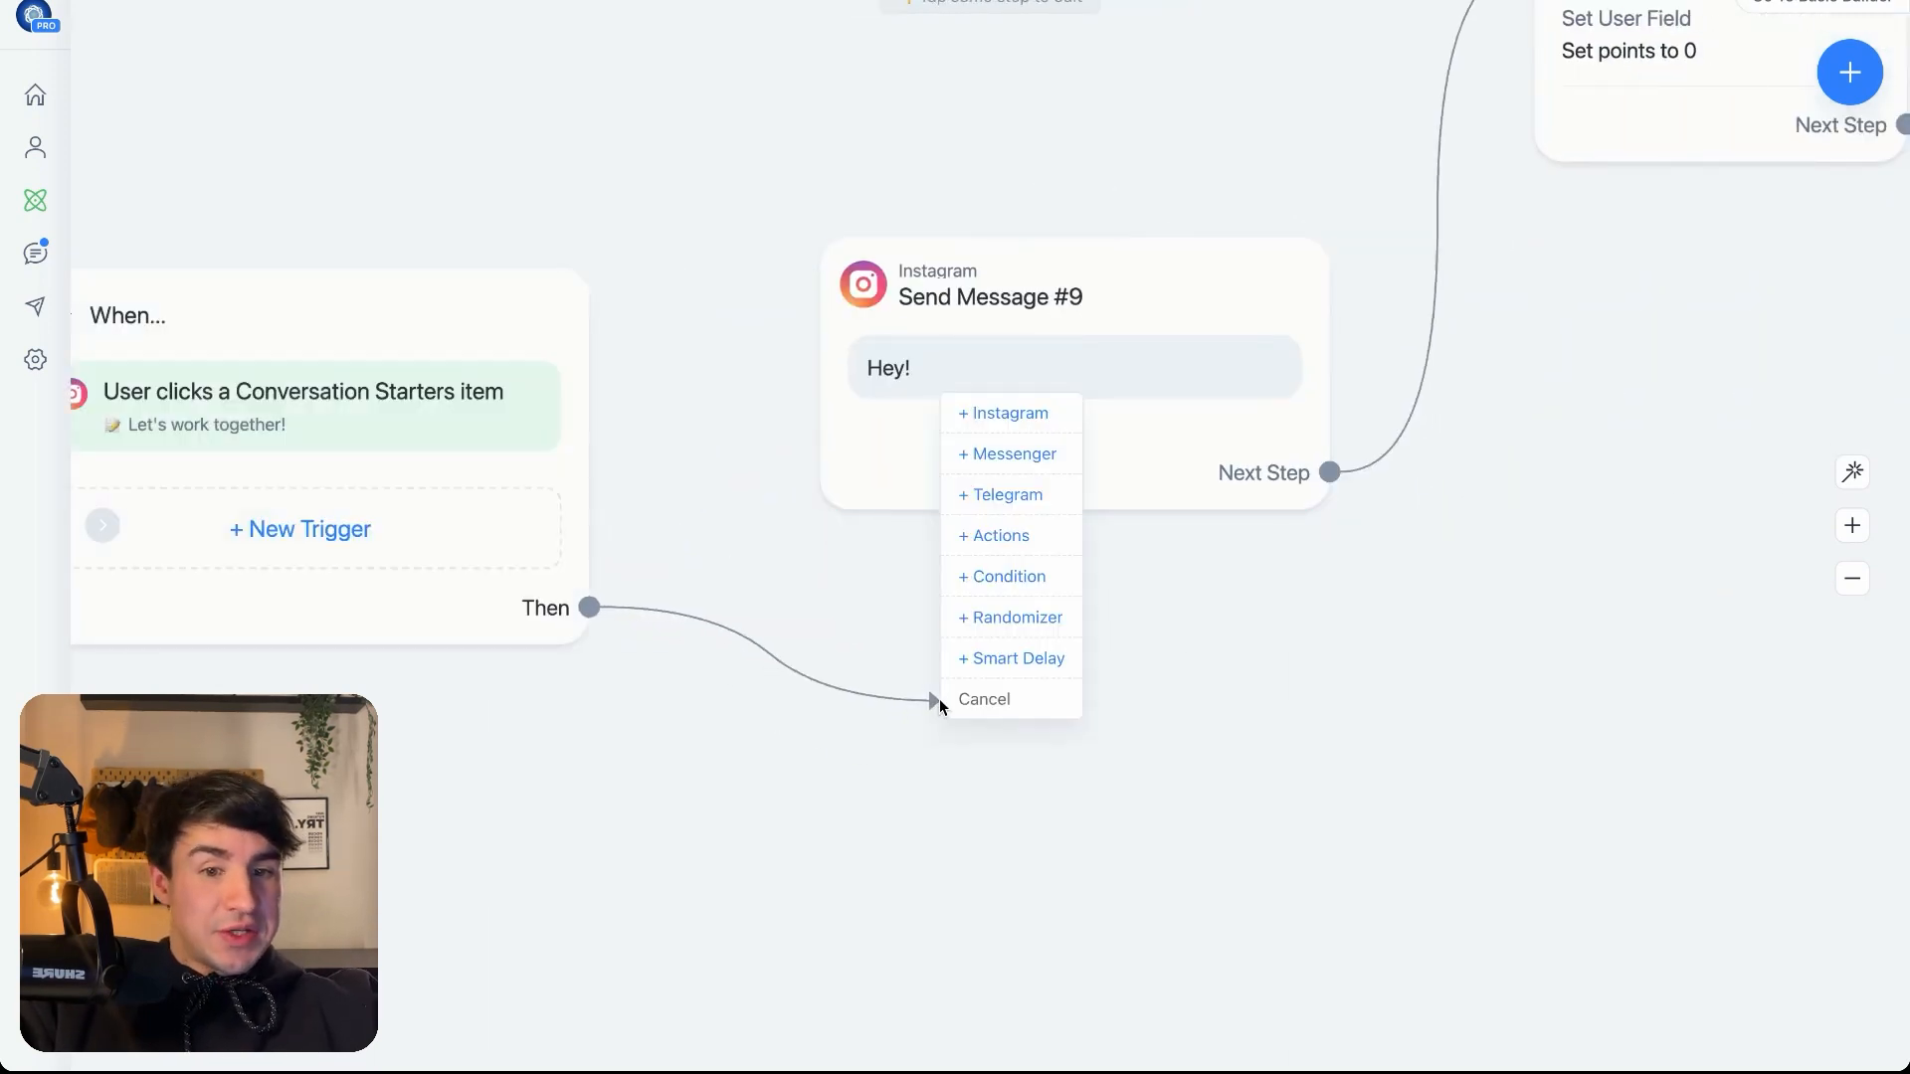
click(1001, 416)
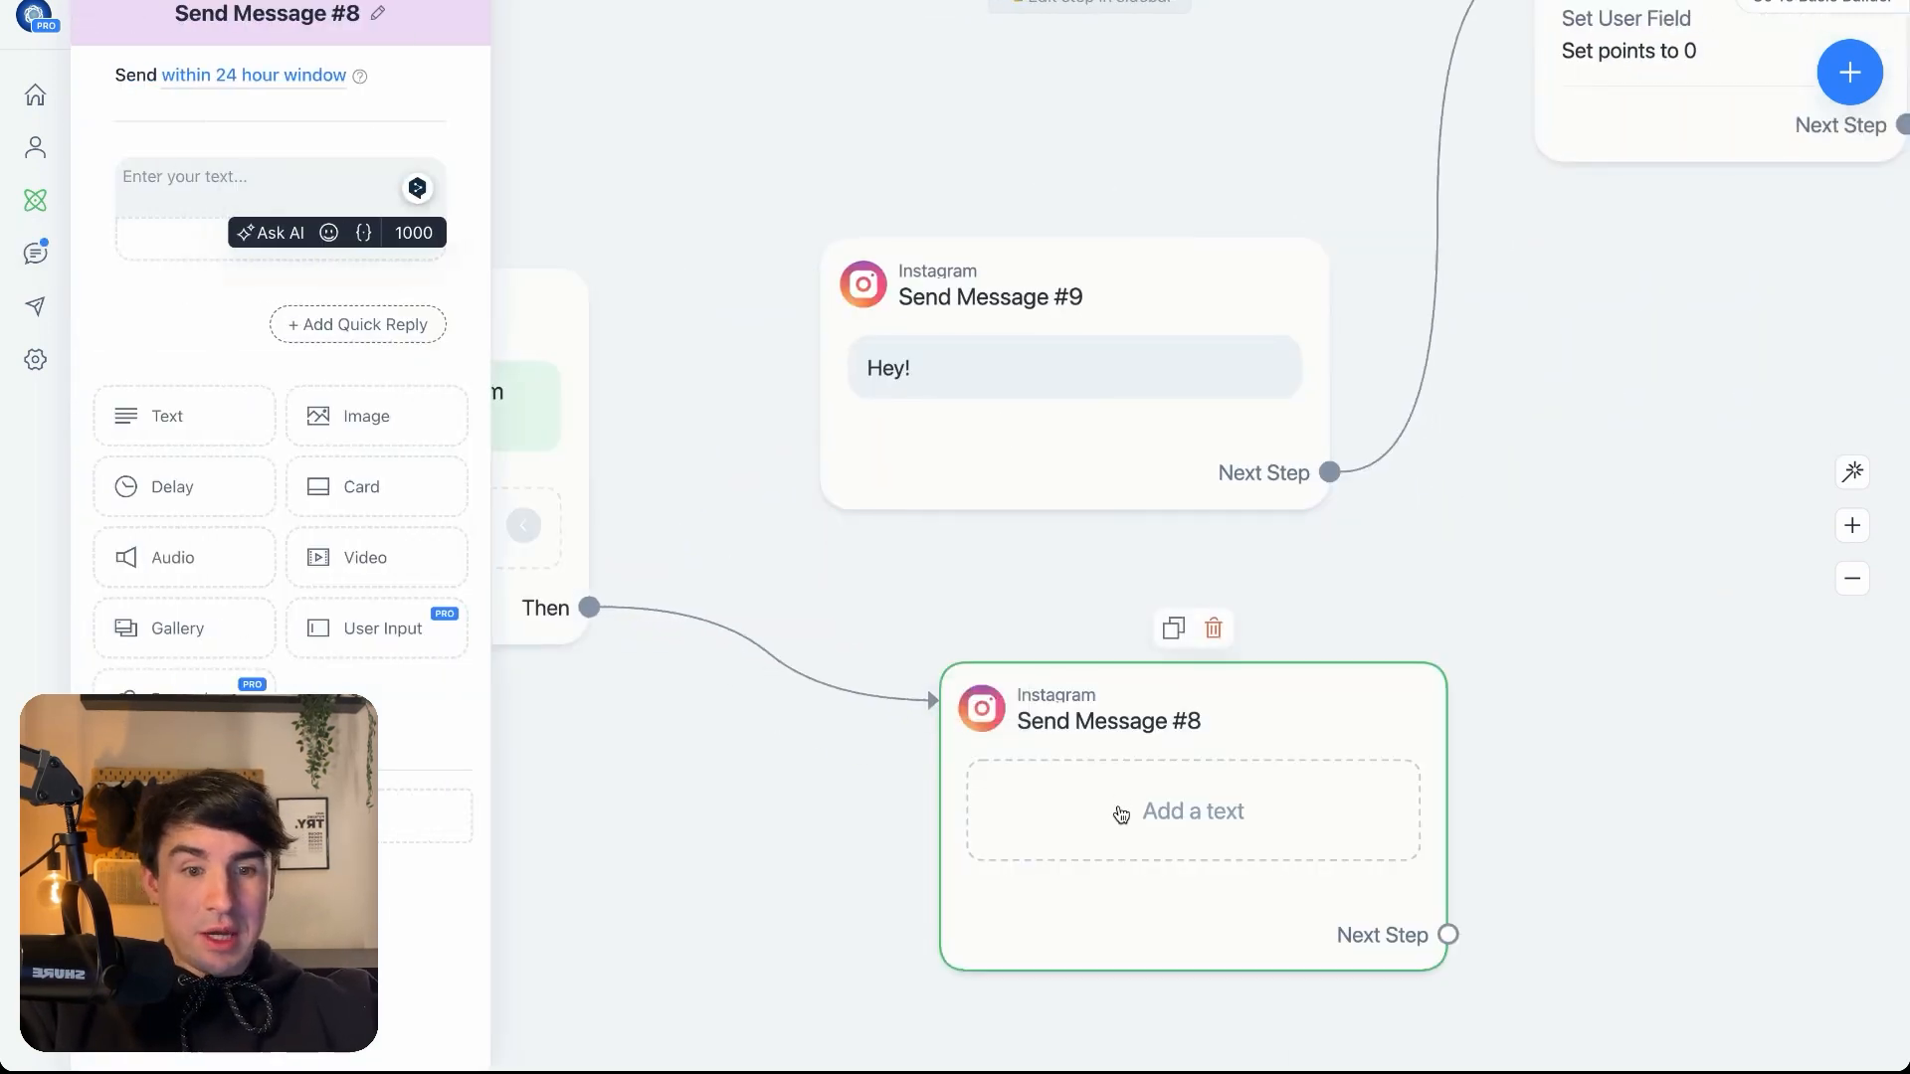
click(267, 178)
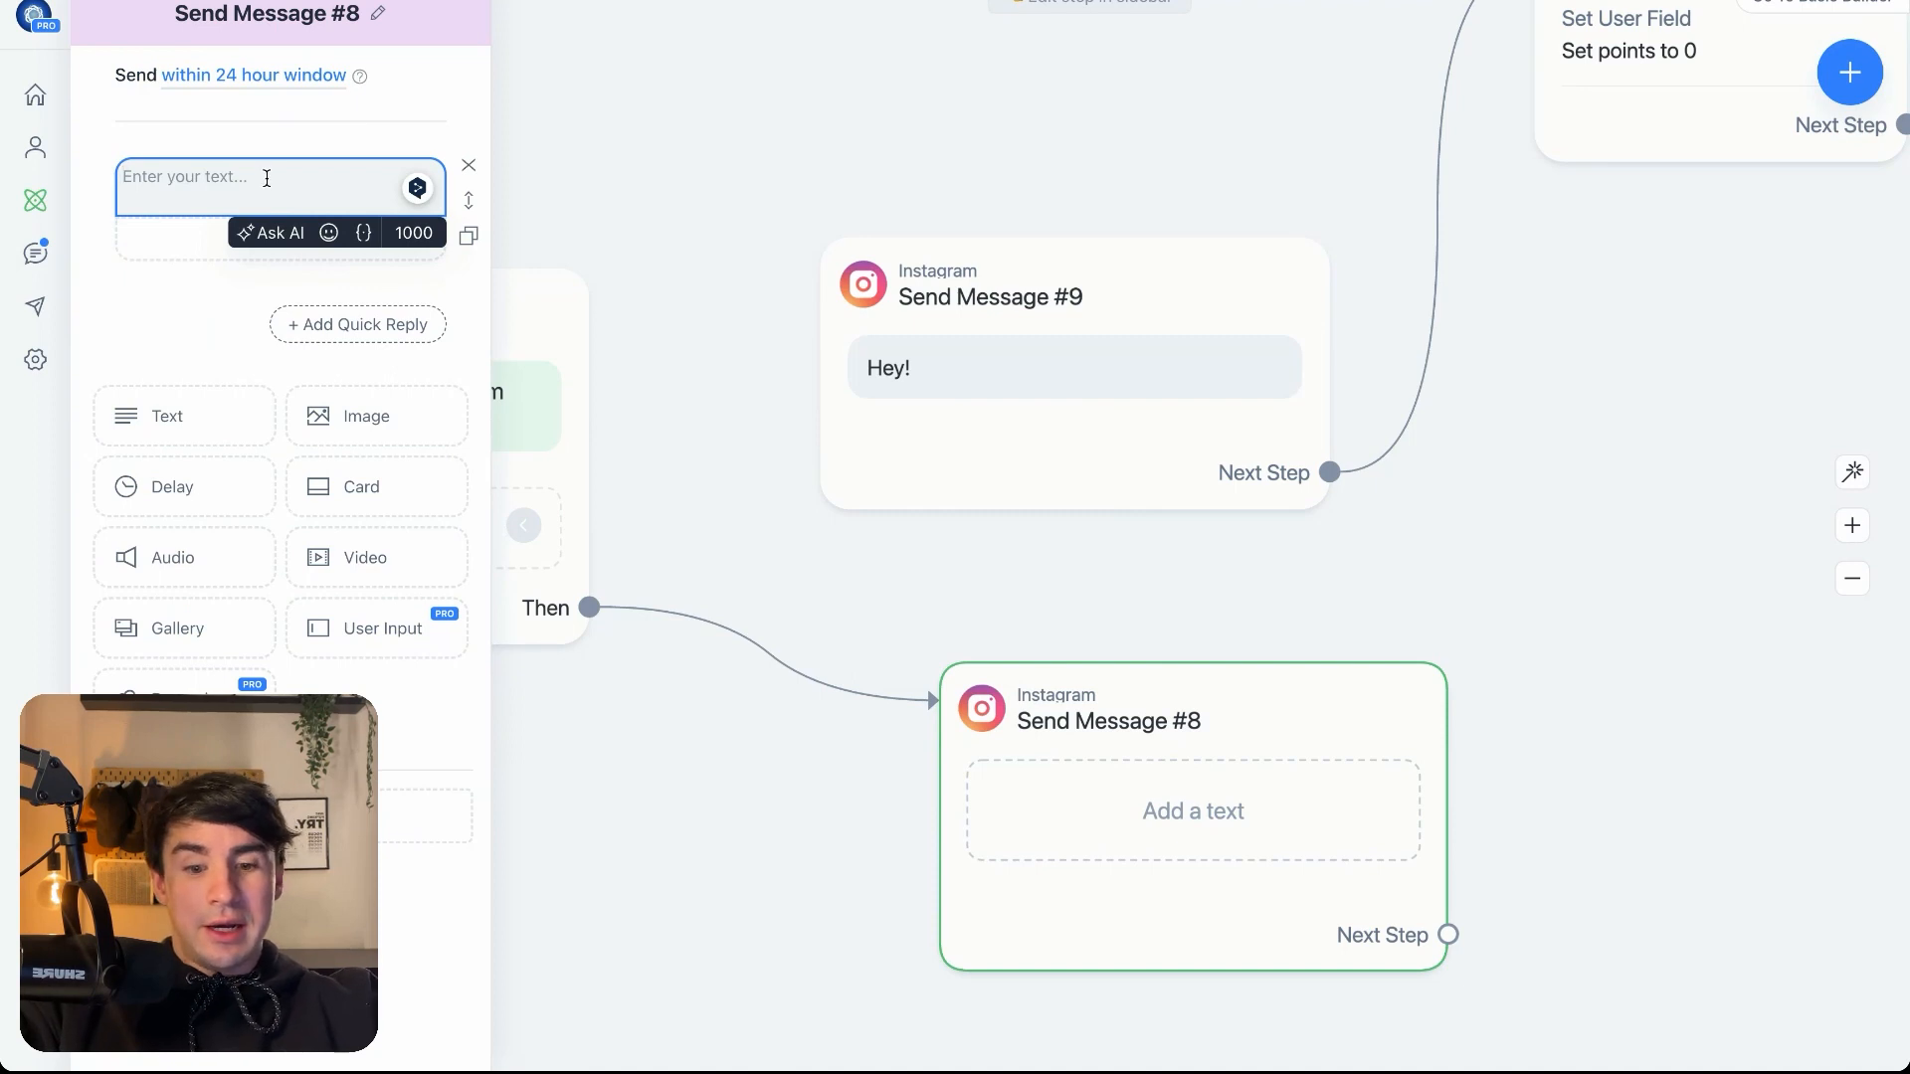
text(Your message)
click(980, 654)
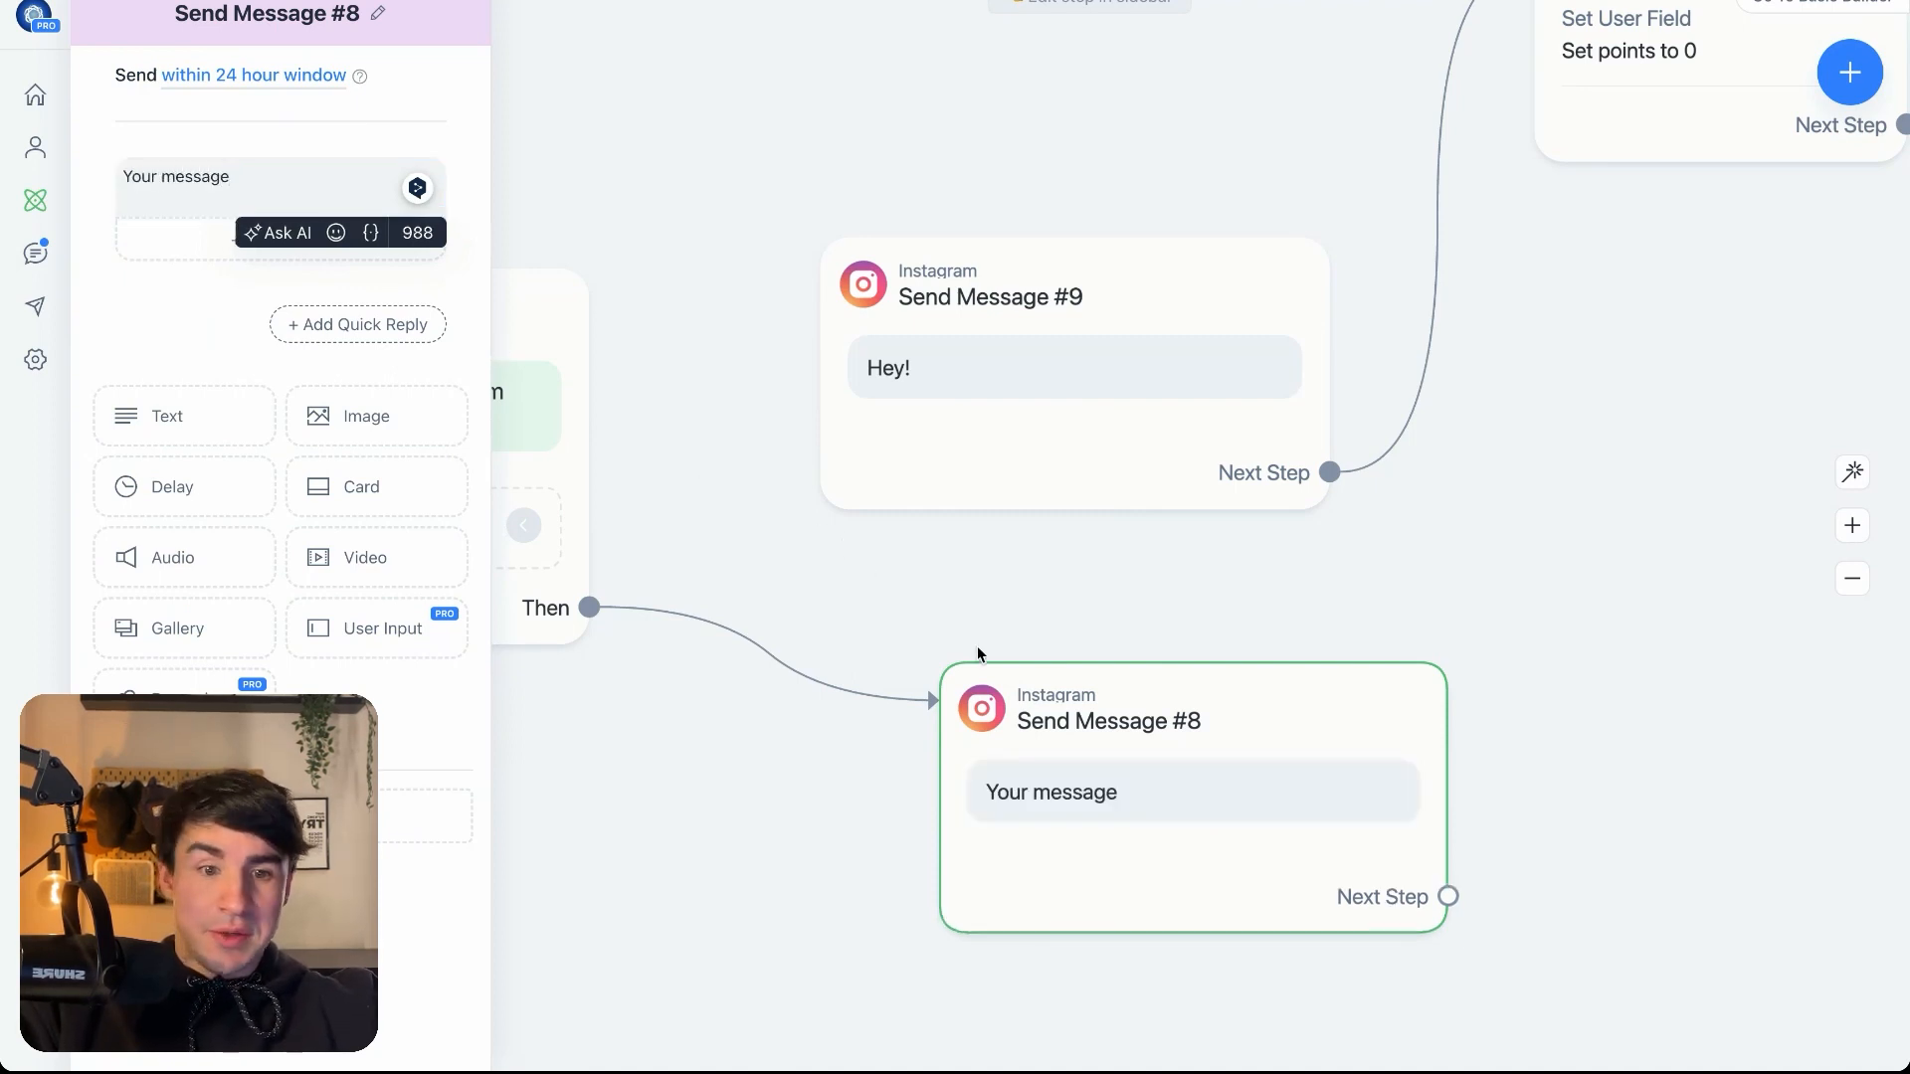
- Delete the "Your message" block and reconnect the conversation starter trigger to the "Hey!" message
click(1210, 629)
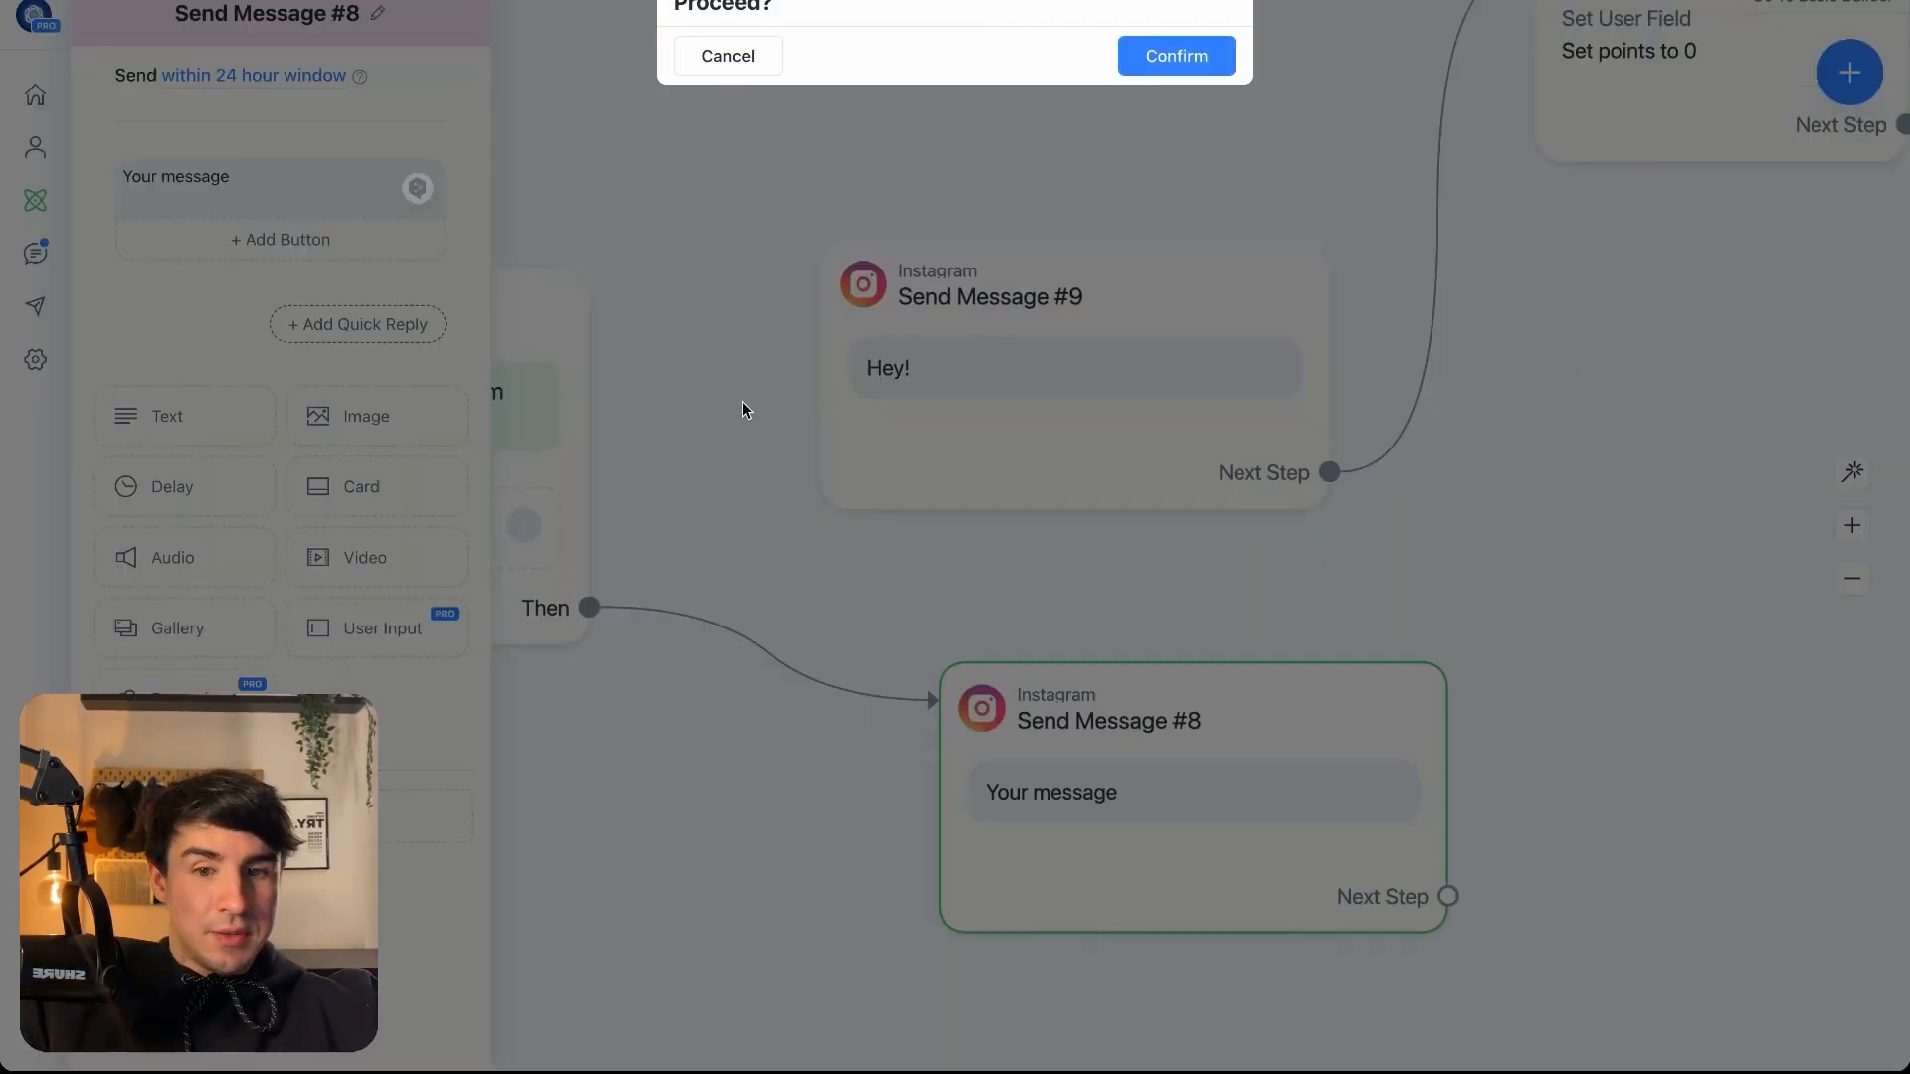
click(1192, 59)
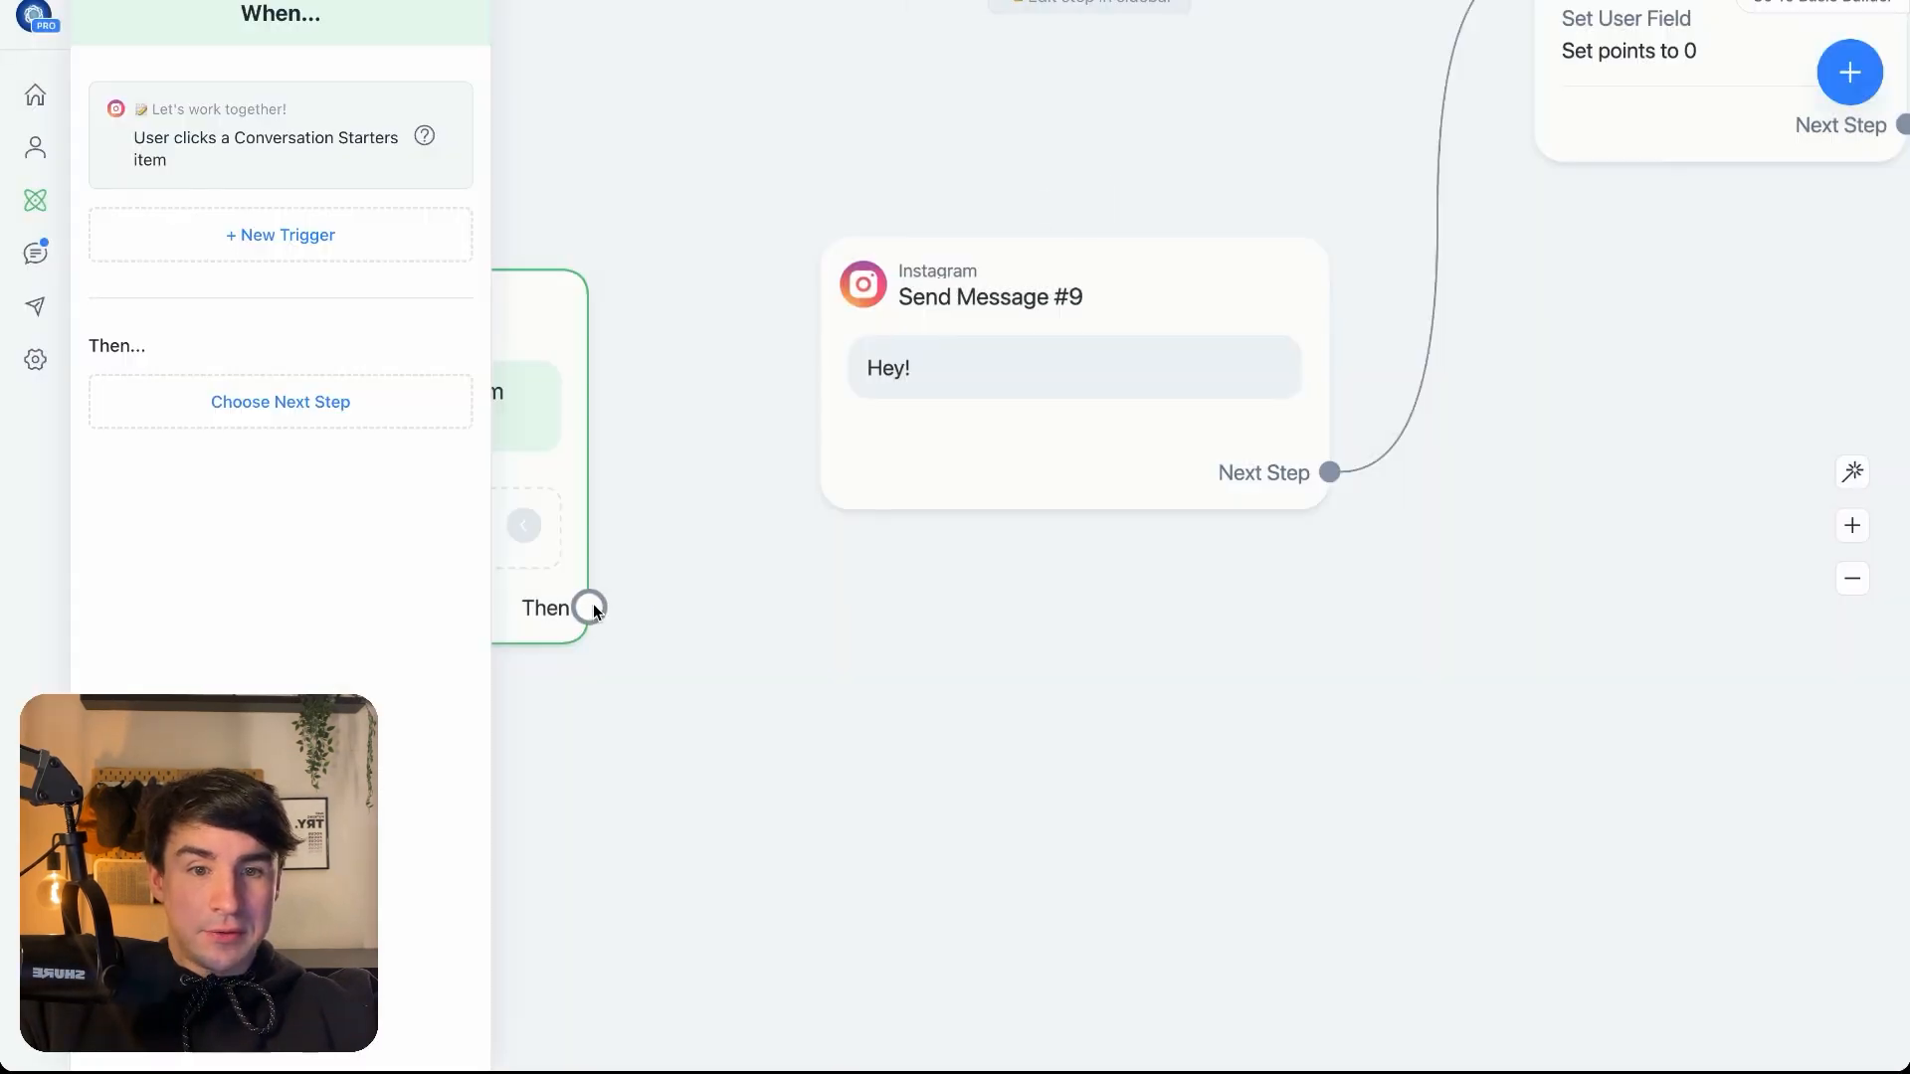
drag(593, 605, 995, 418)
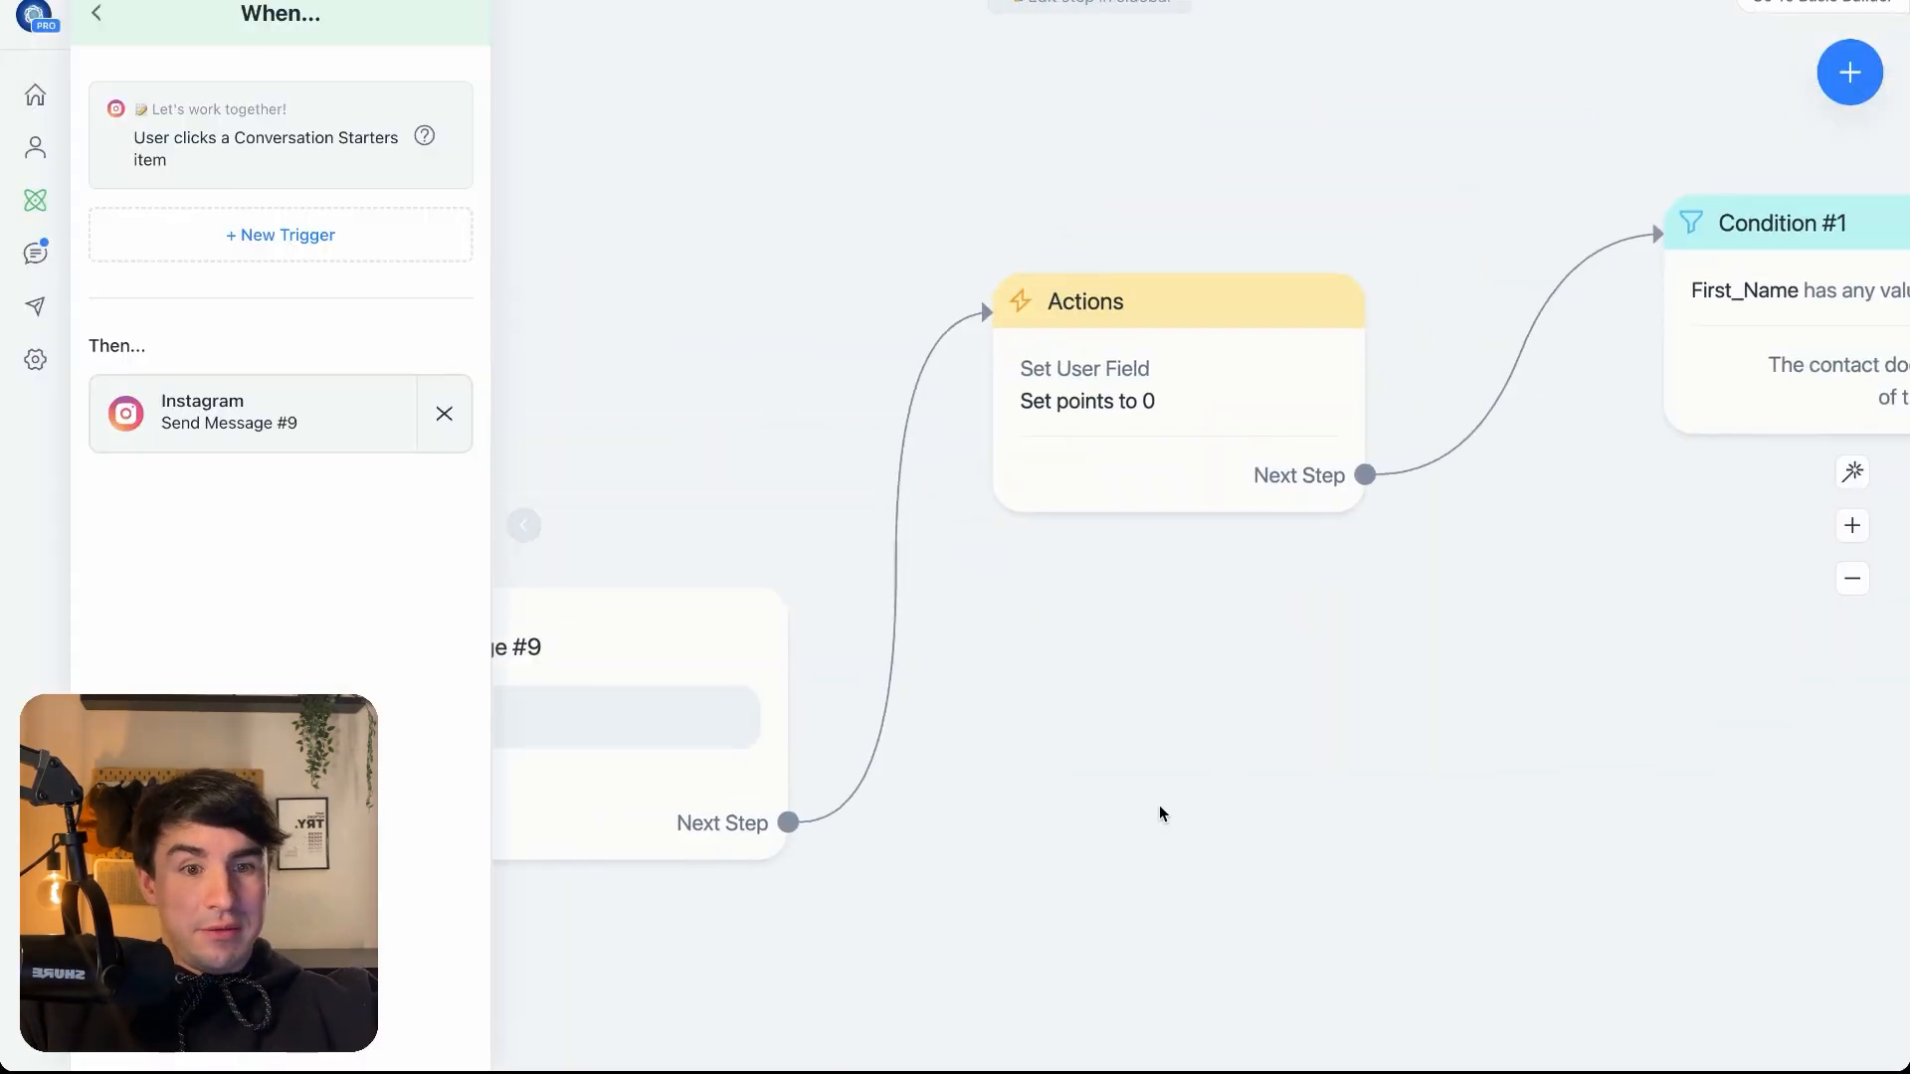
- Reposition the Actions block that sets points to 0 lower on the canvas, between the "Hey!" message and the First_Name condition
scroll(1160, 814, down, 5)
drag(1214, 498, 1221, 637)
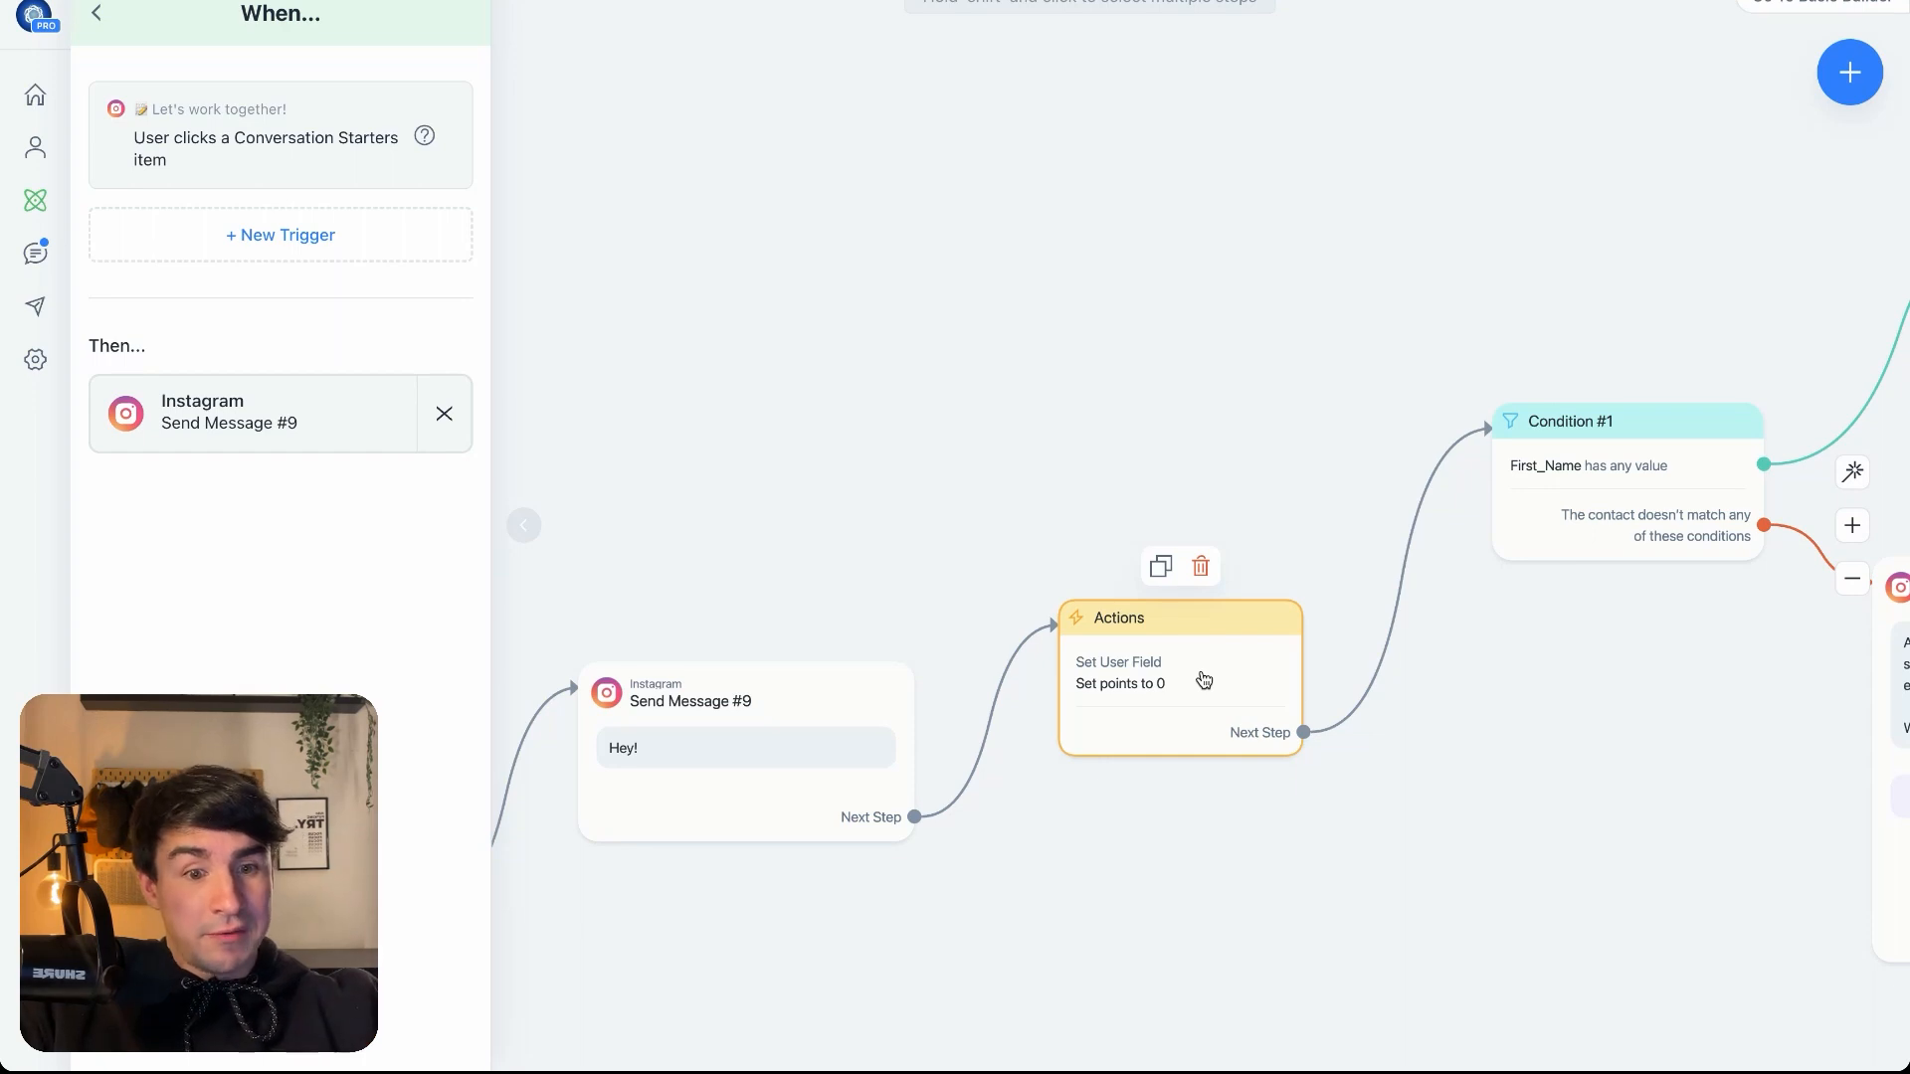
drag(1184, 707, 1210, 620)
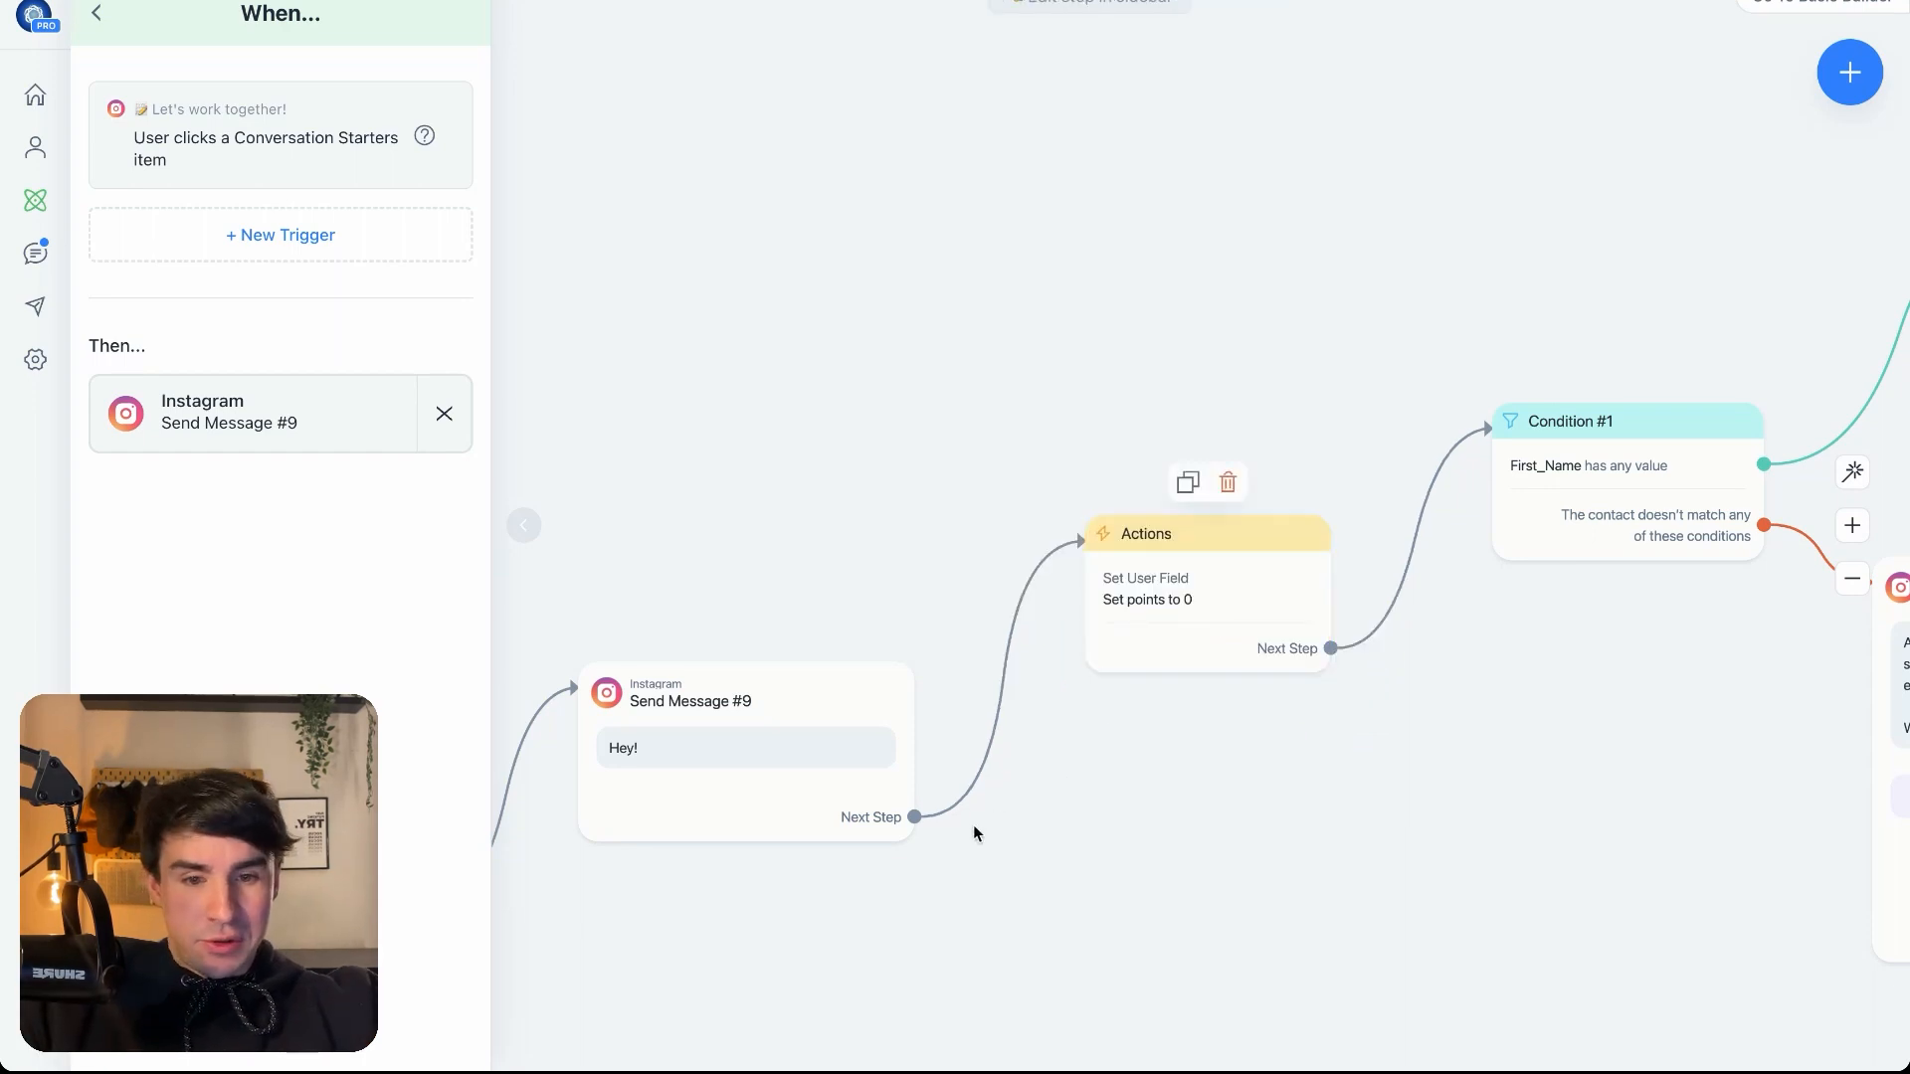
- Link the "Hey!" message's next step to a new Instagram message block placed below the points-reset Actions block
click(914, 817)
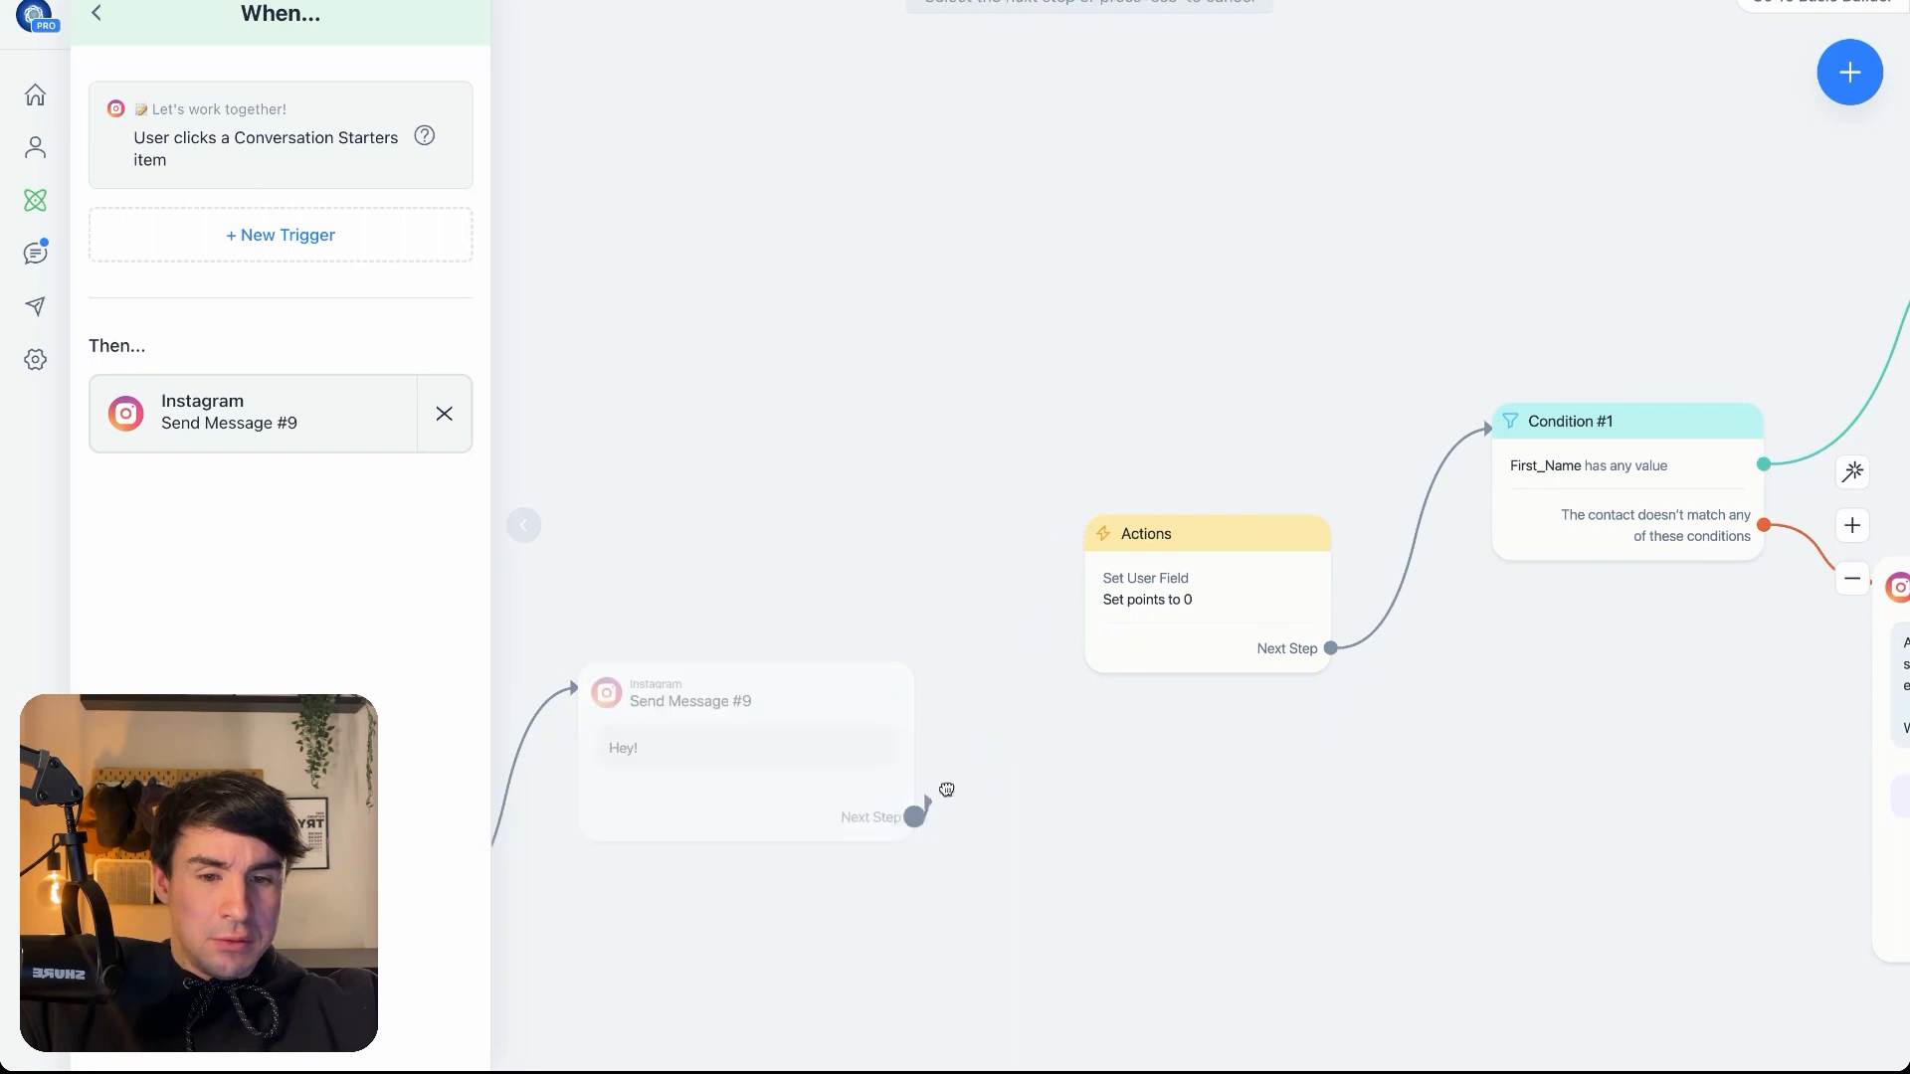
click(1152, 857)
click(1224, 615)
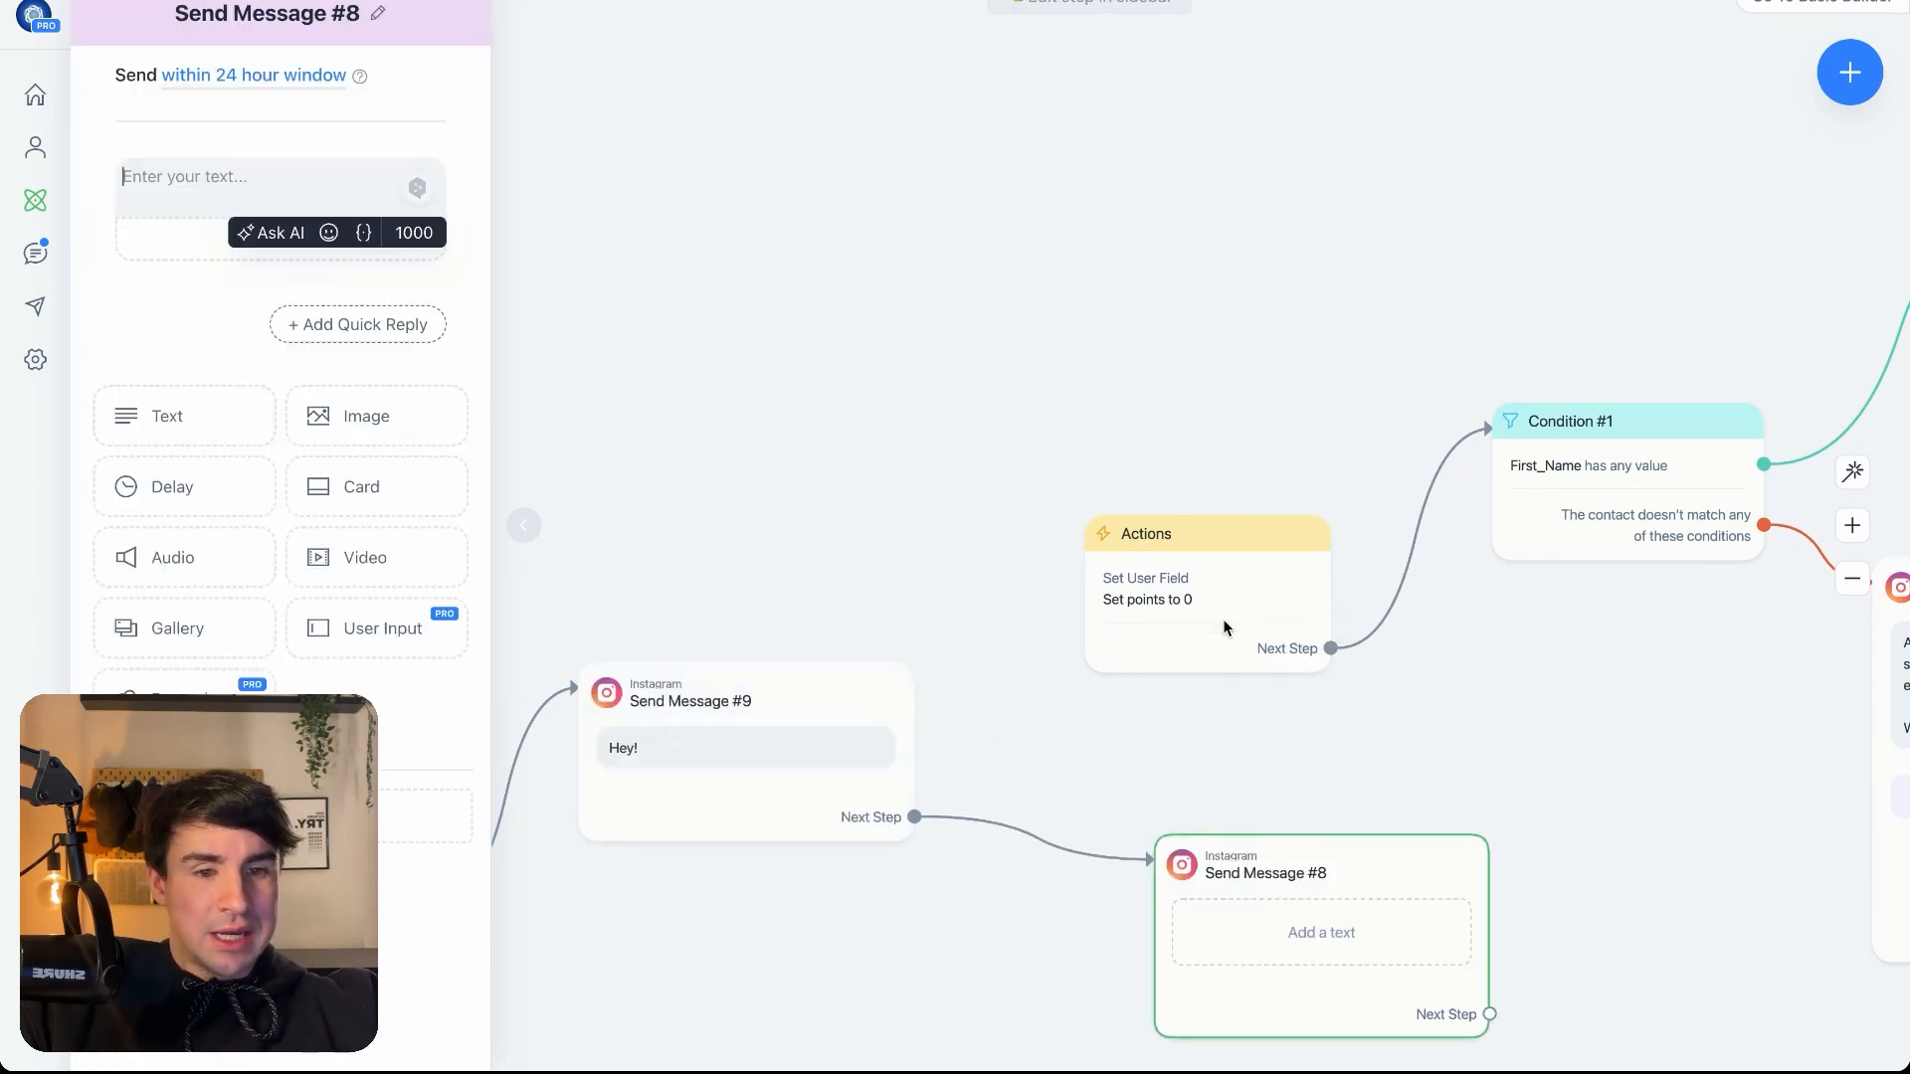
- Add a User Input question to the new Instagram message and bring up its reply settings
click(376, 633)
click(267, 345)
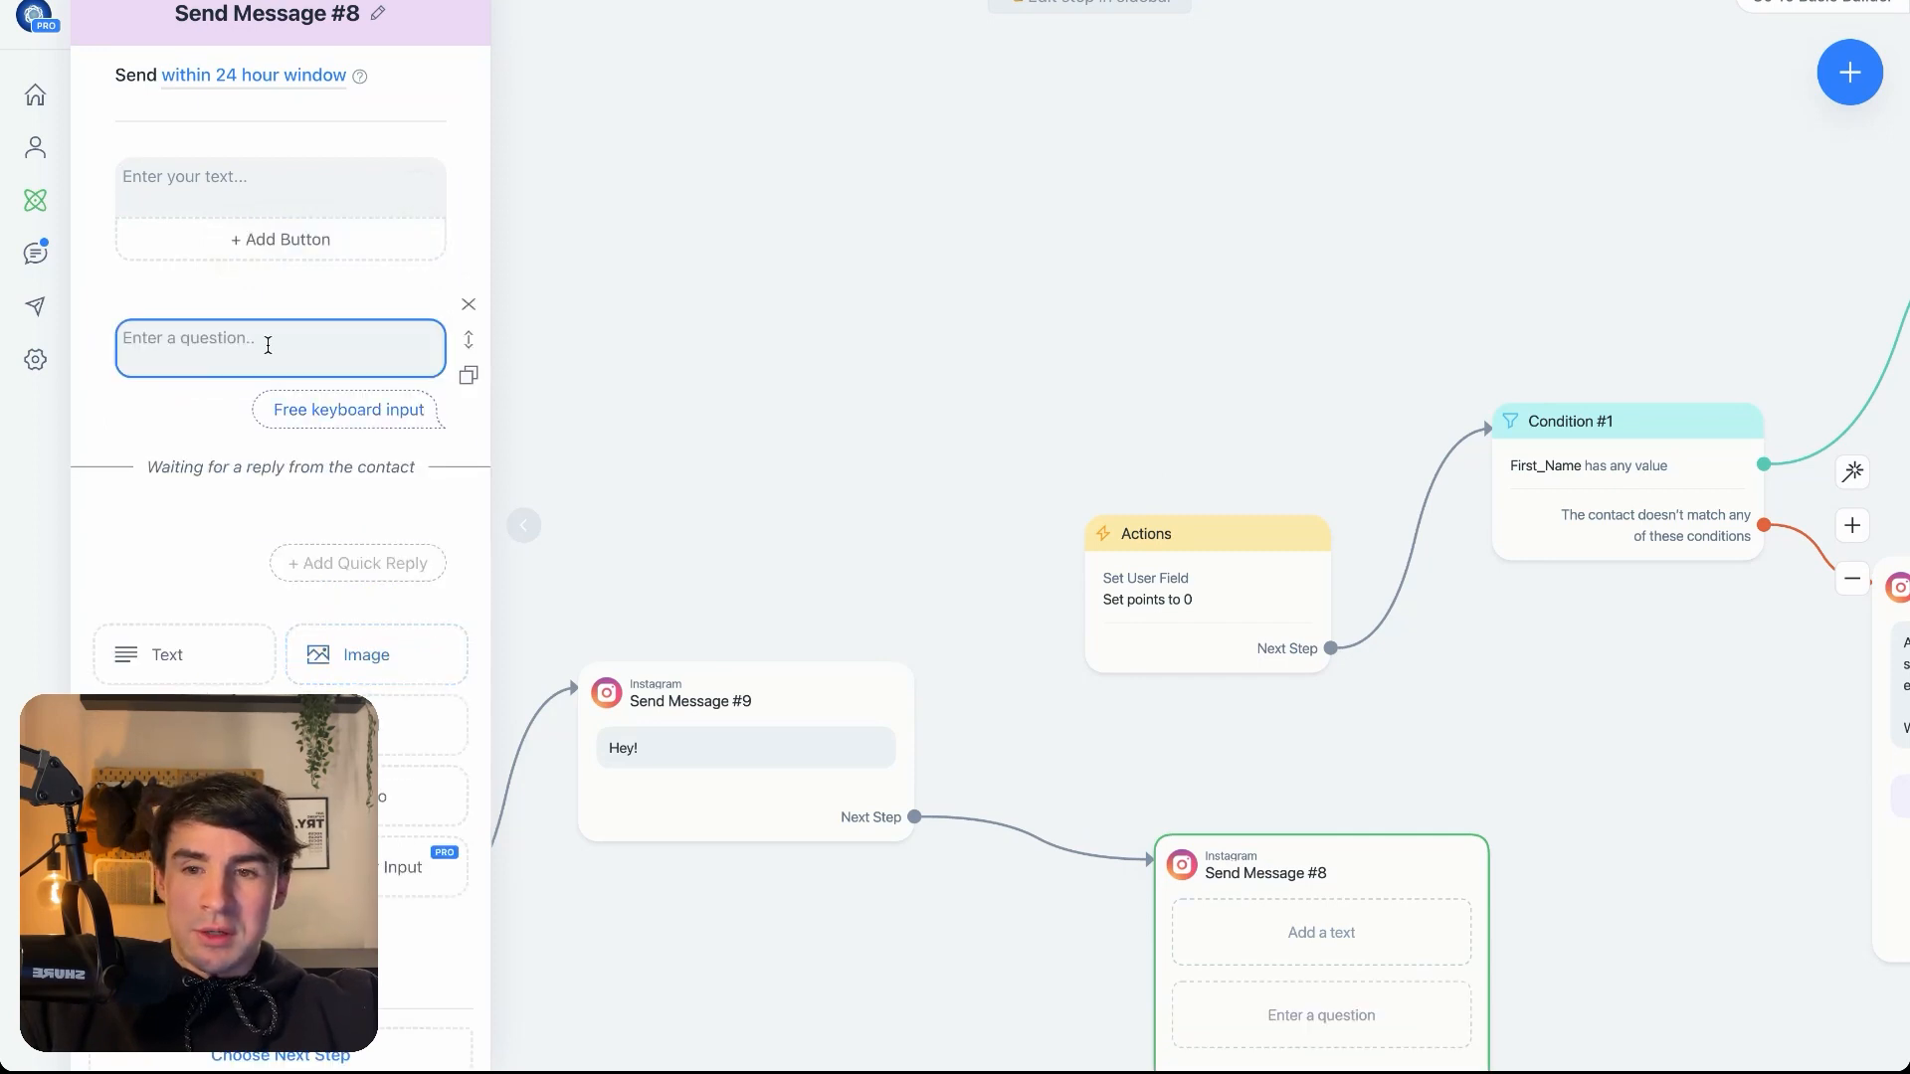
click(278, 357)
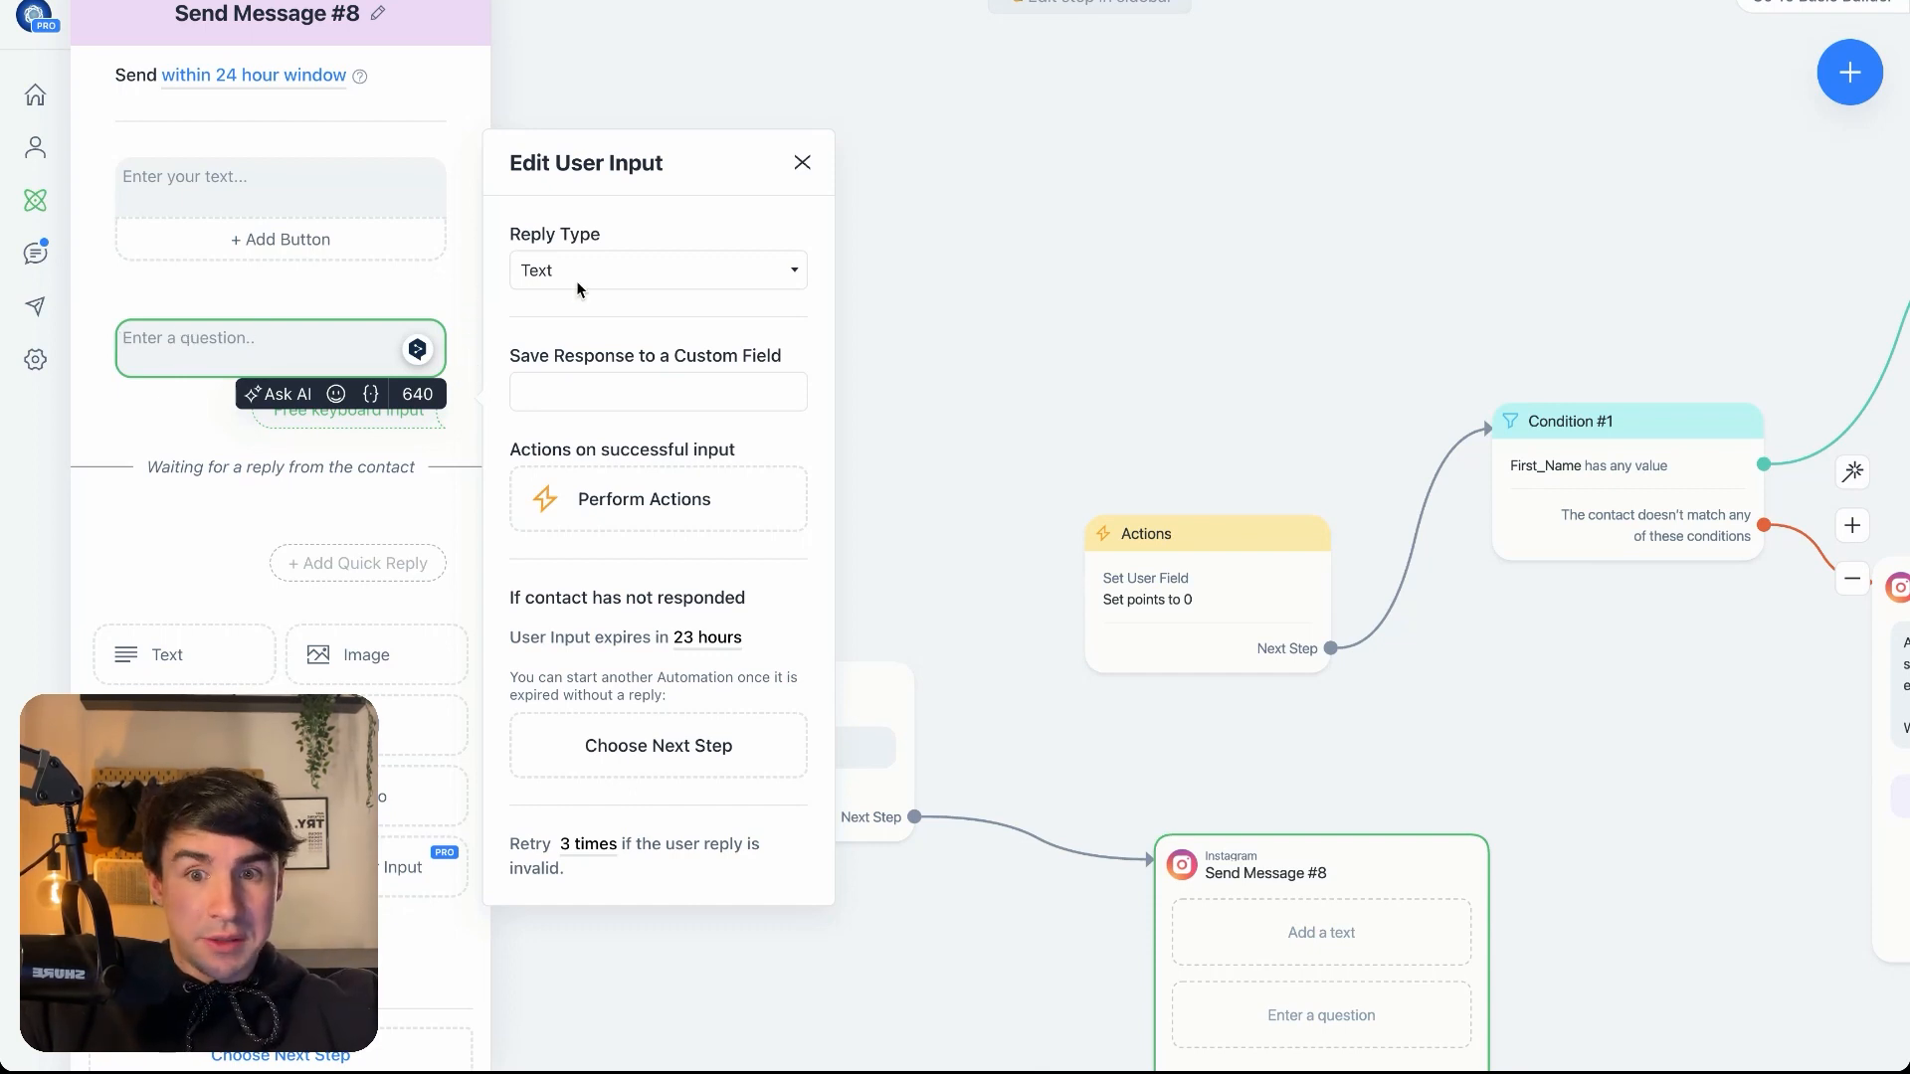
- Create a user field named PointsTesting of type Number to save the question's response
click(616, 388)
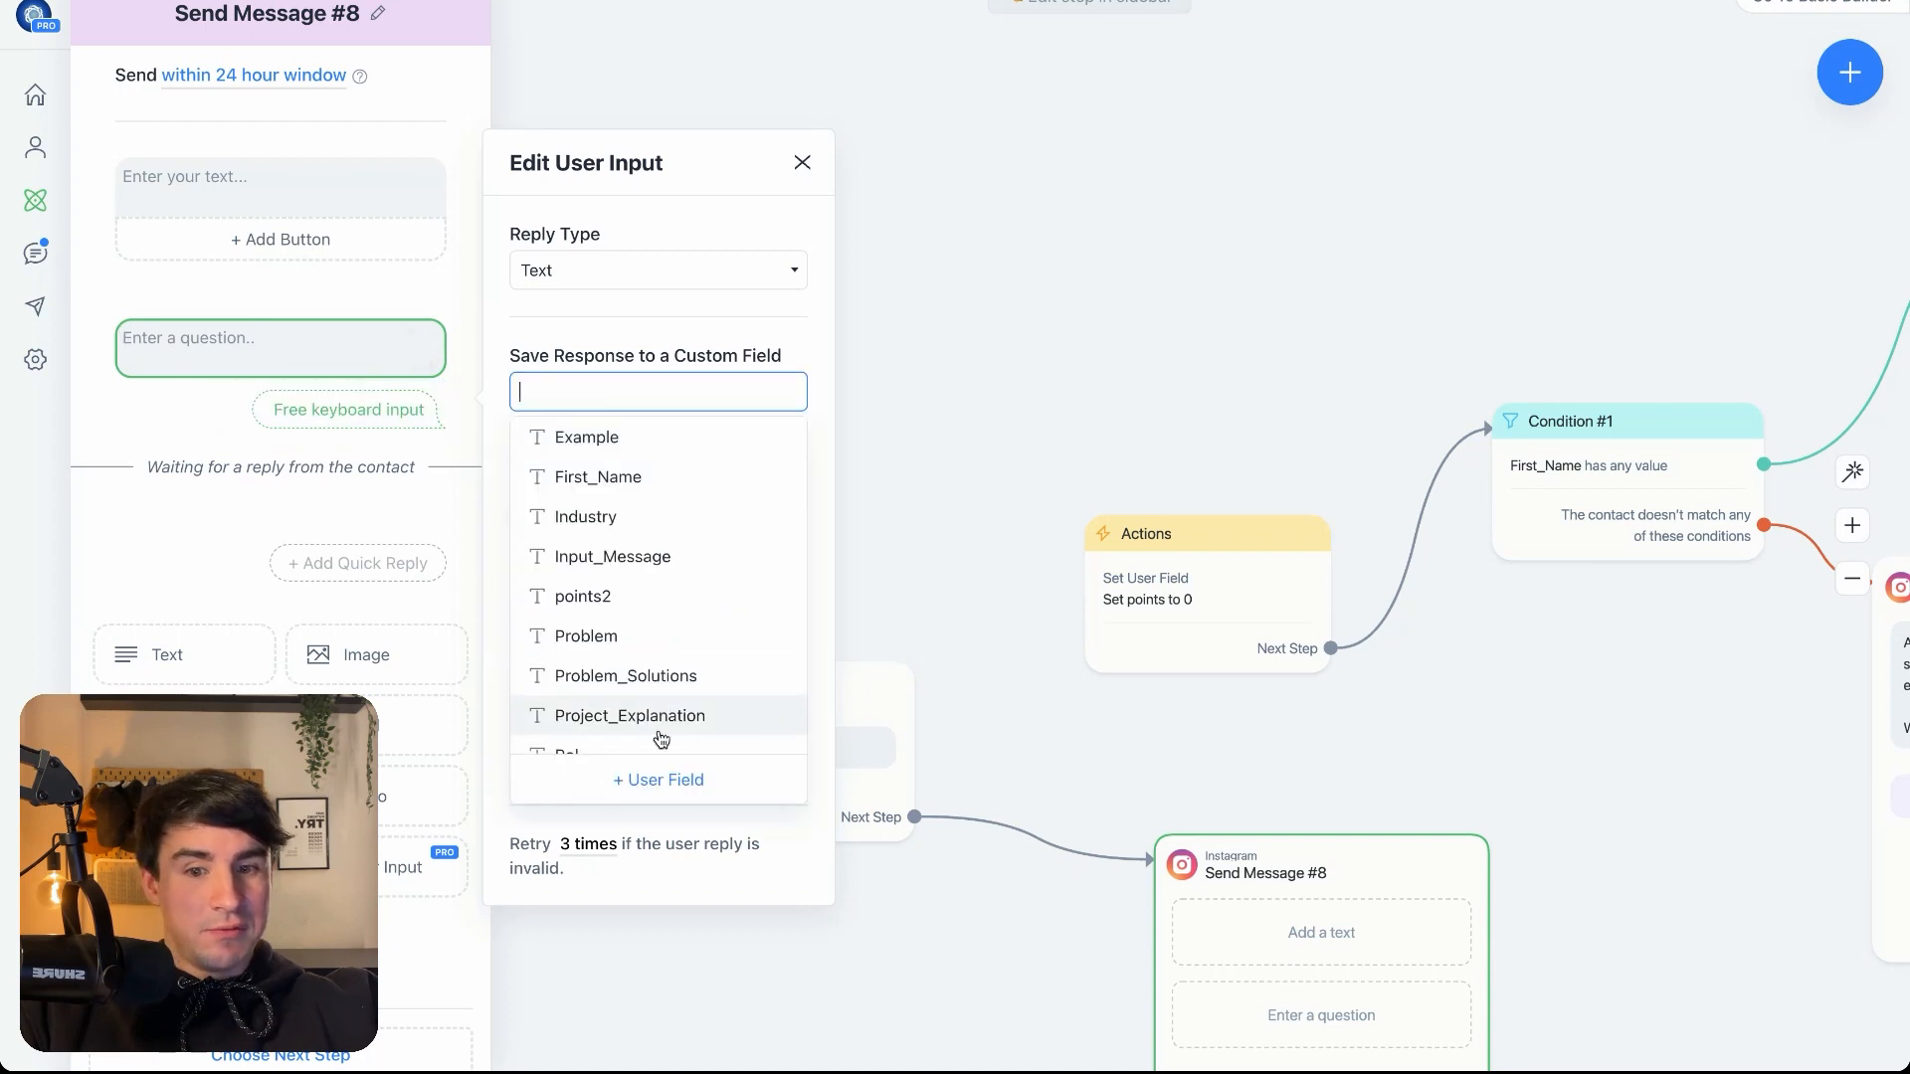
scroll(716, 746, down, 1)
click(657, 782)
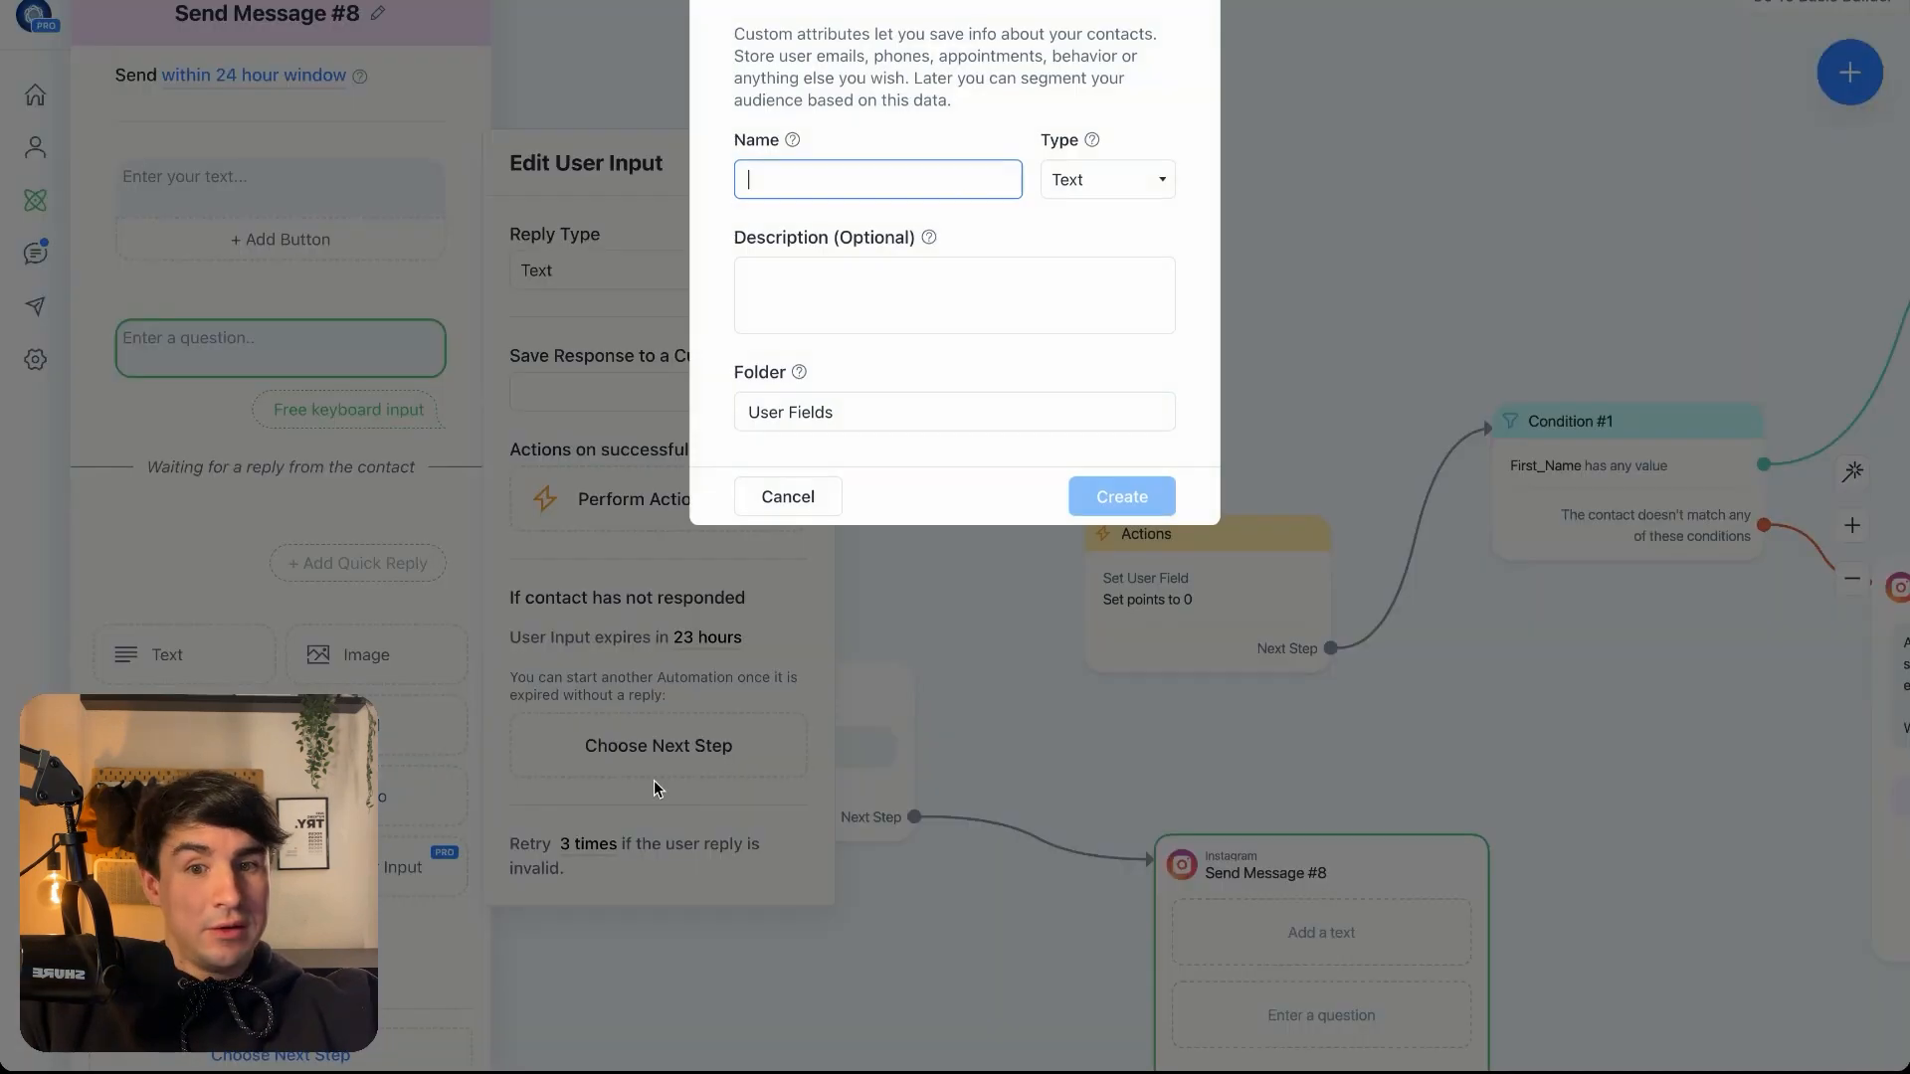
click(1107, 199)
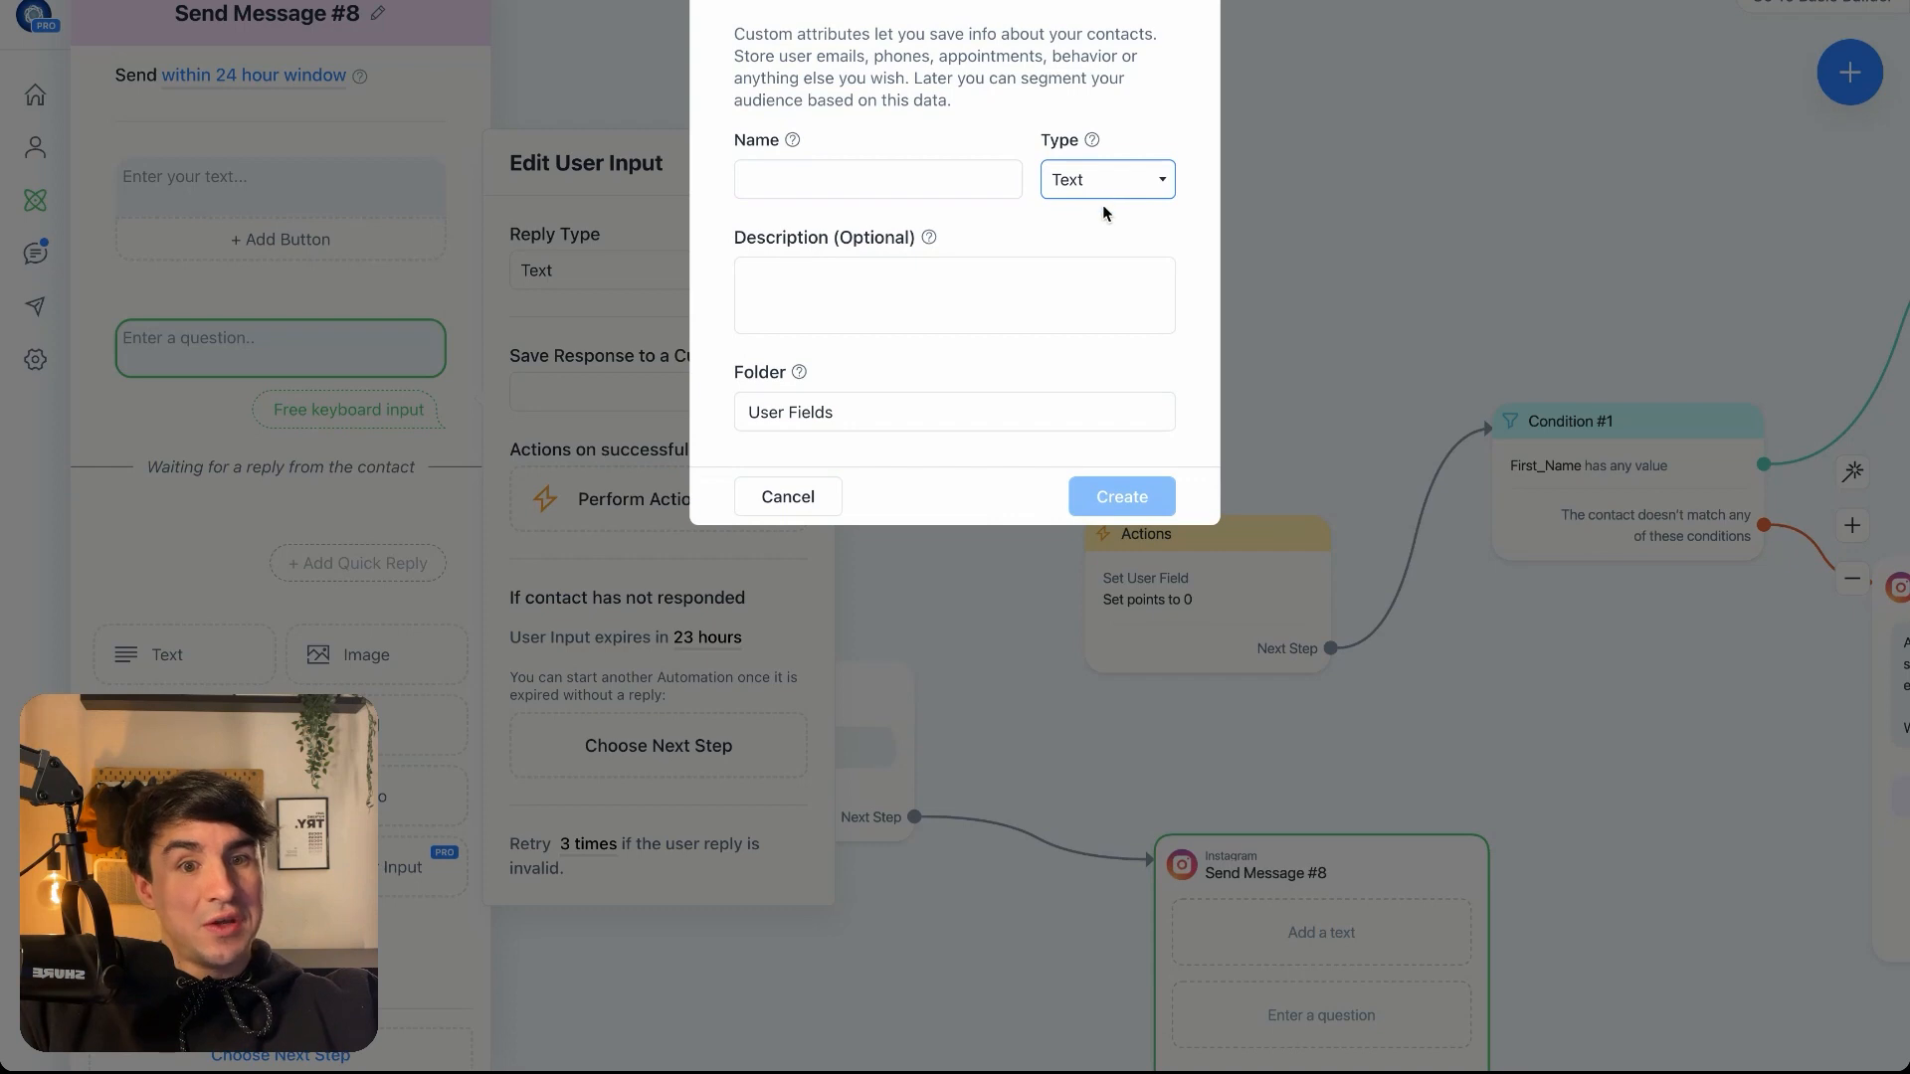
click(1103, 208)
click(884, 191)
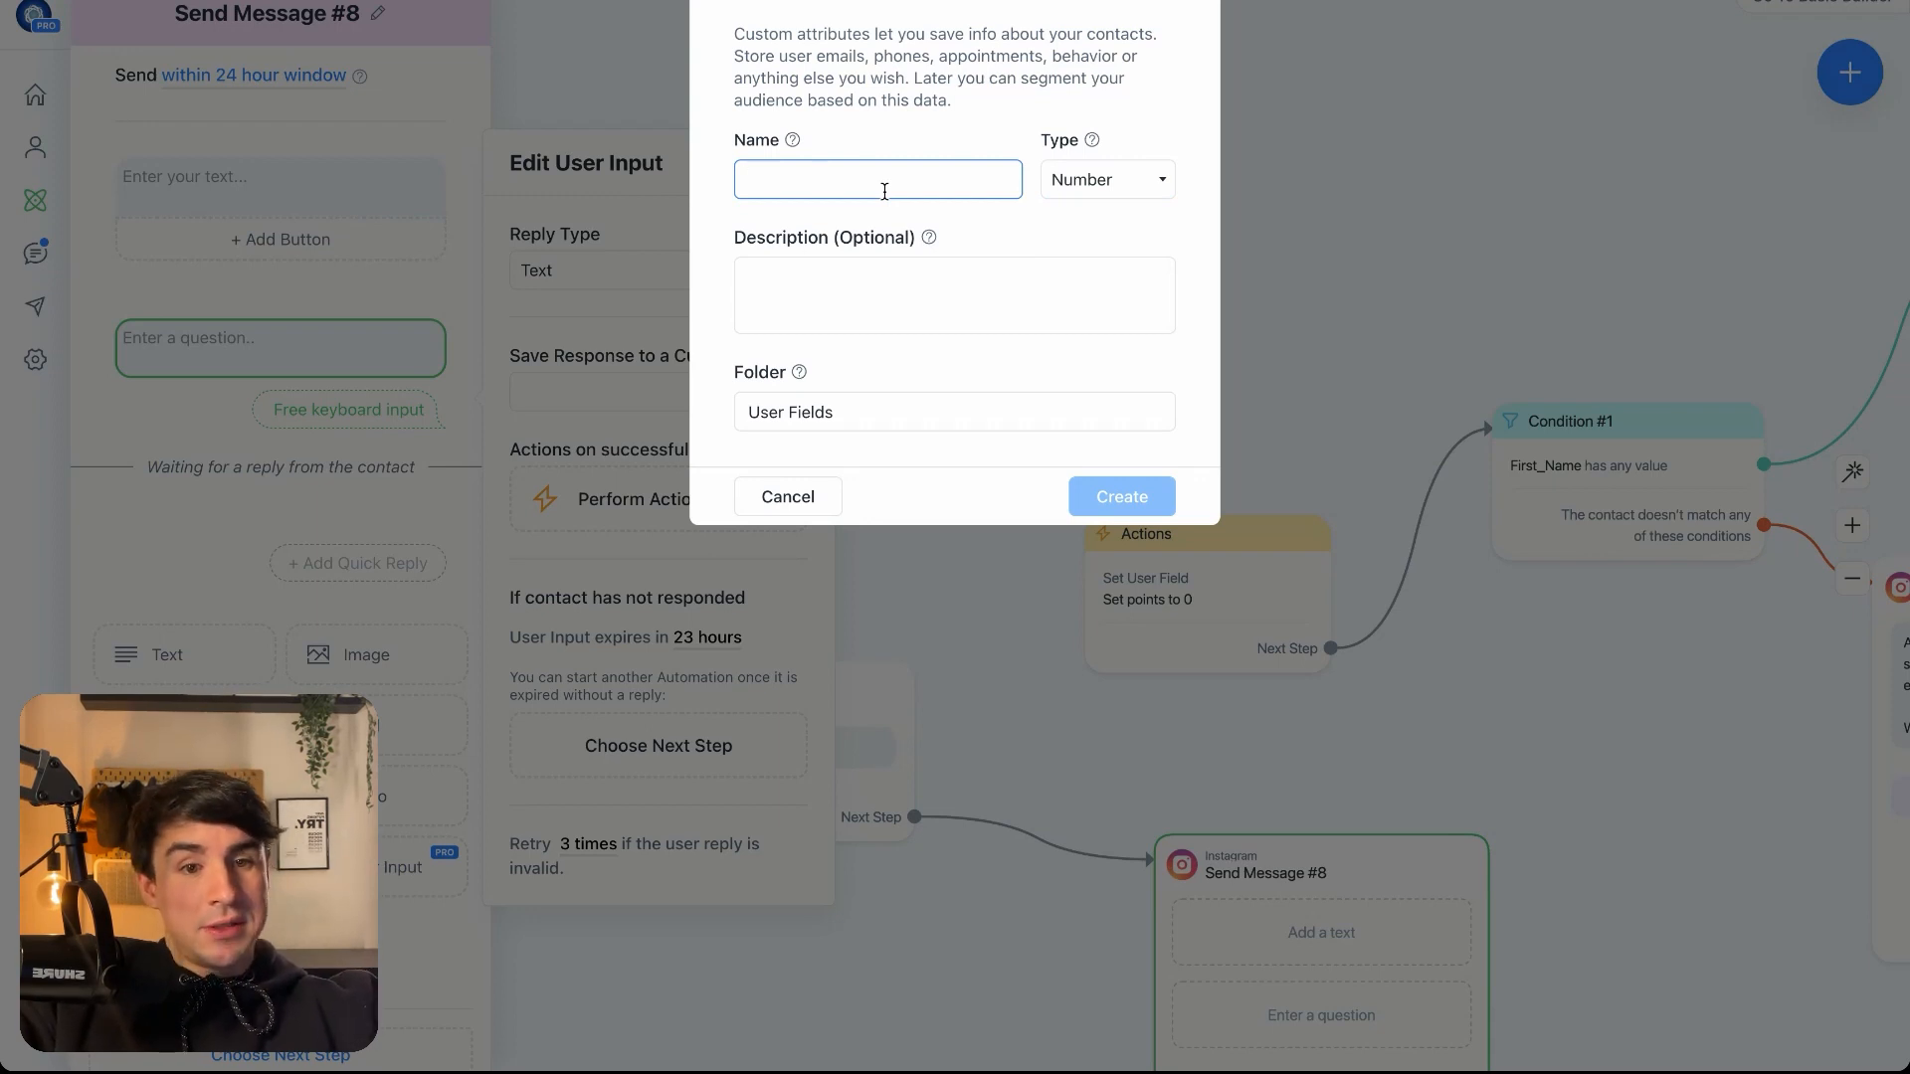
text(PO)
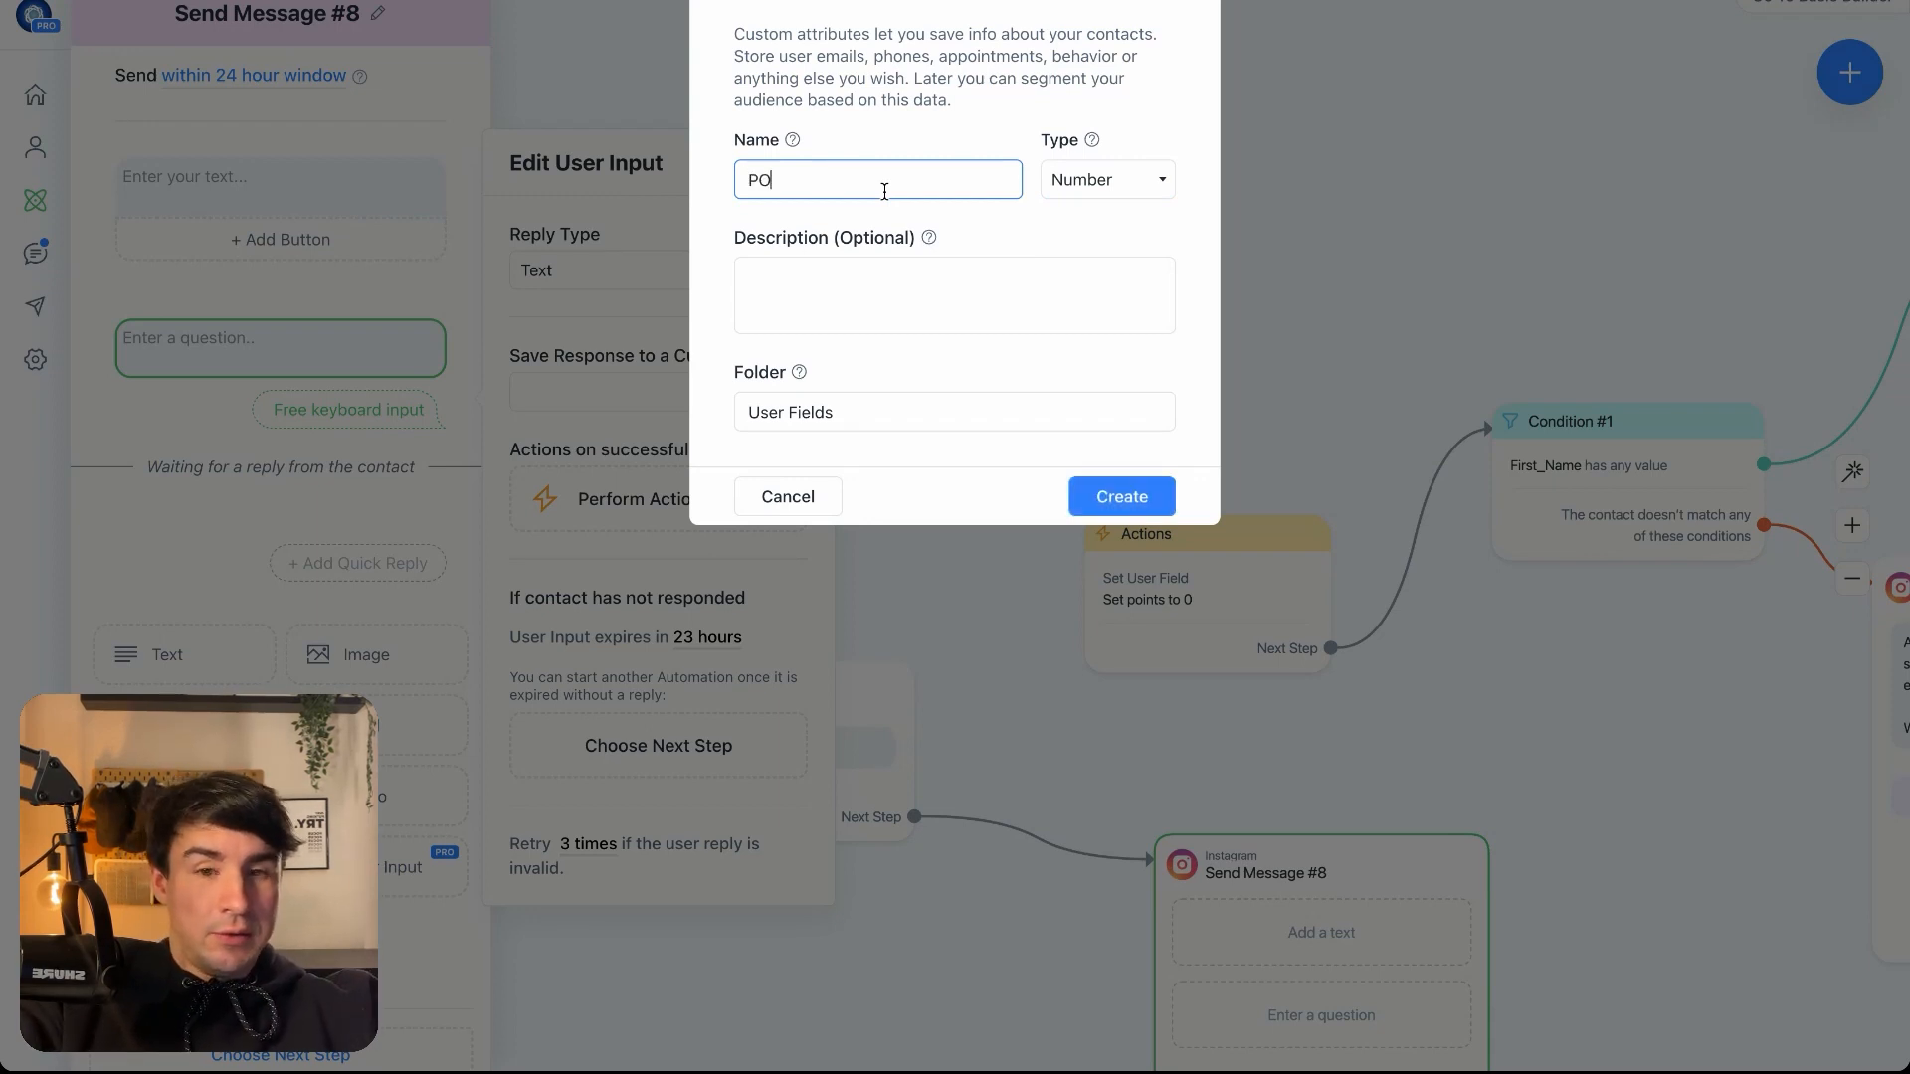
text(intsTesting)
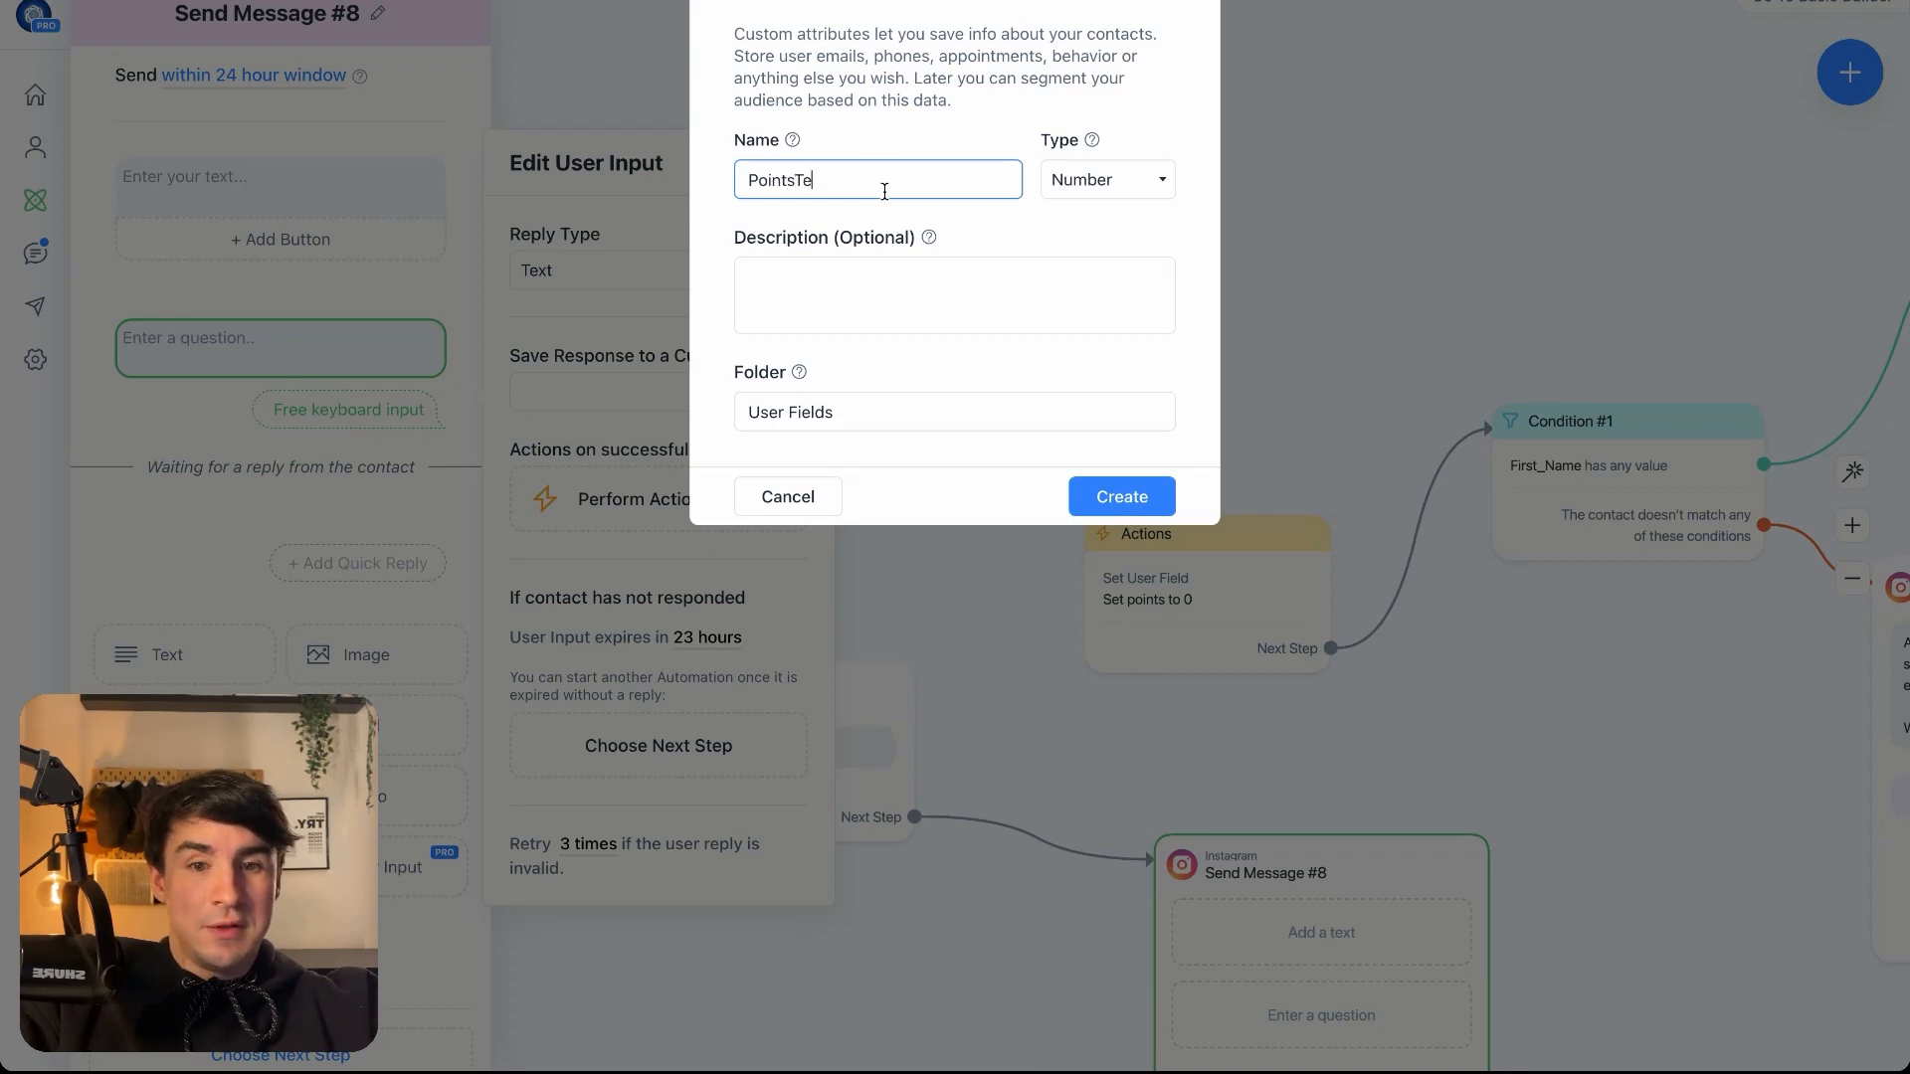
click(1130, 499)
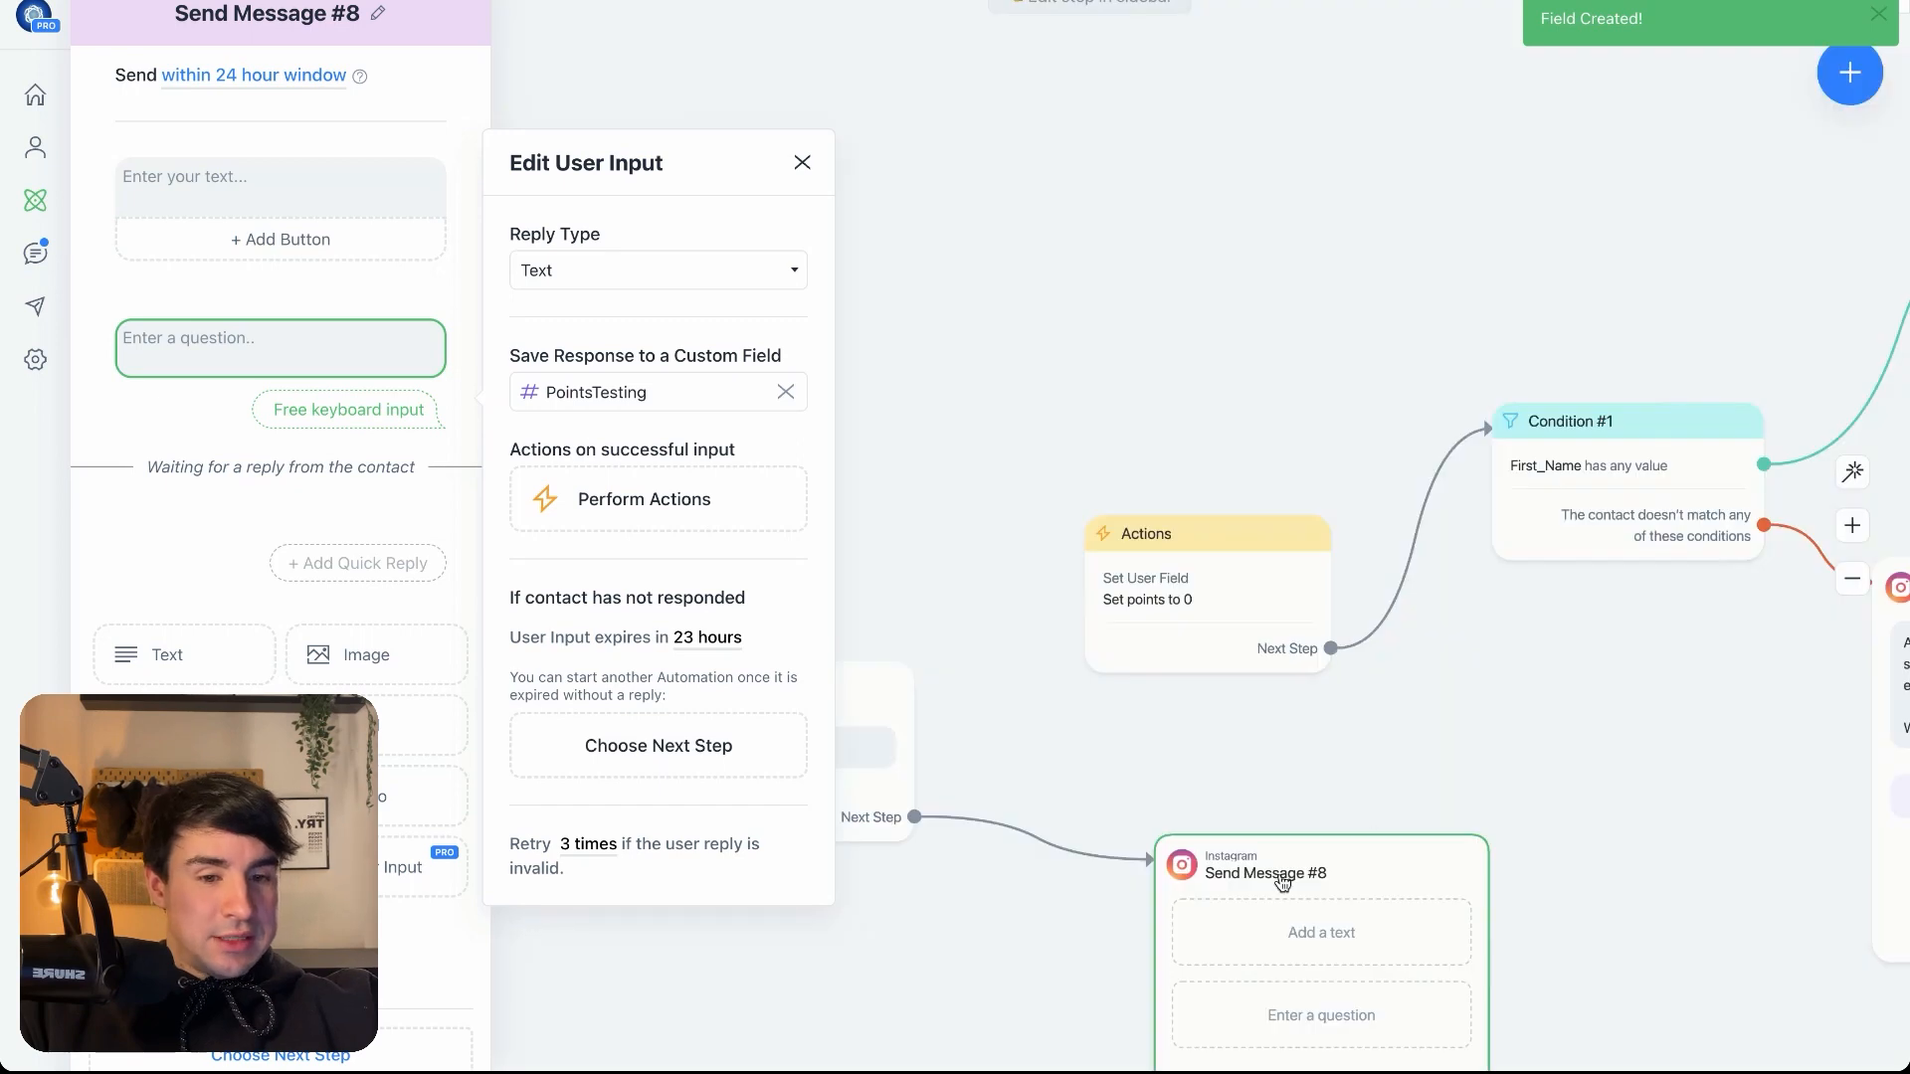
- Delete the new message with the empty question and link the "Hey!" message to the points-reset Actions block
click(1241, 826)
drag(1241, 825, 1176, 737)
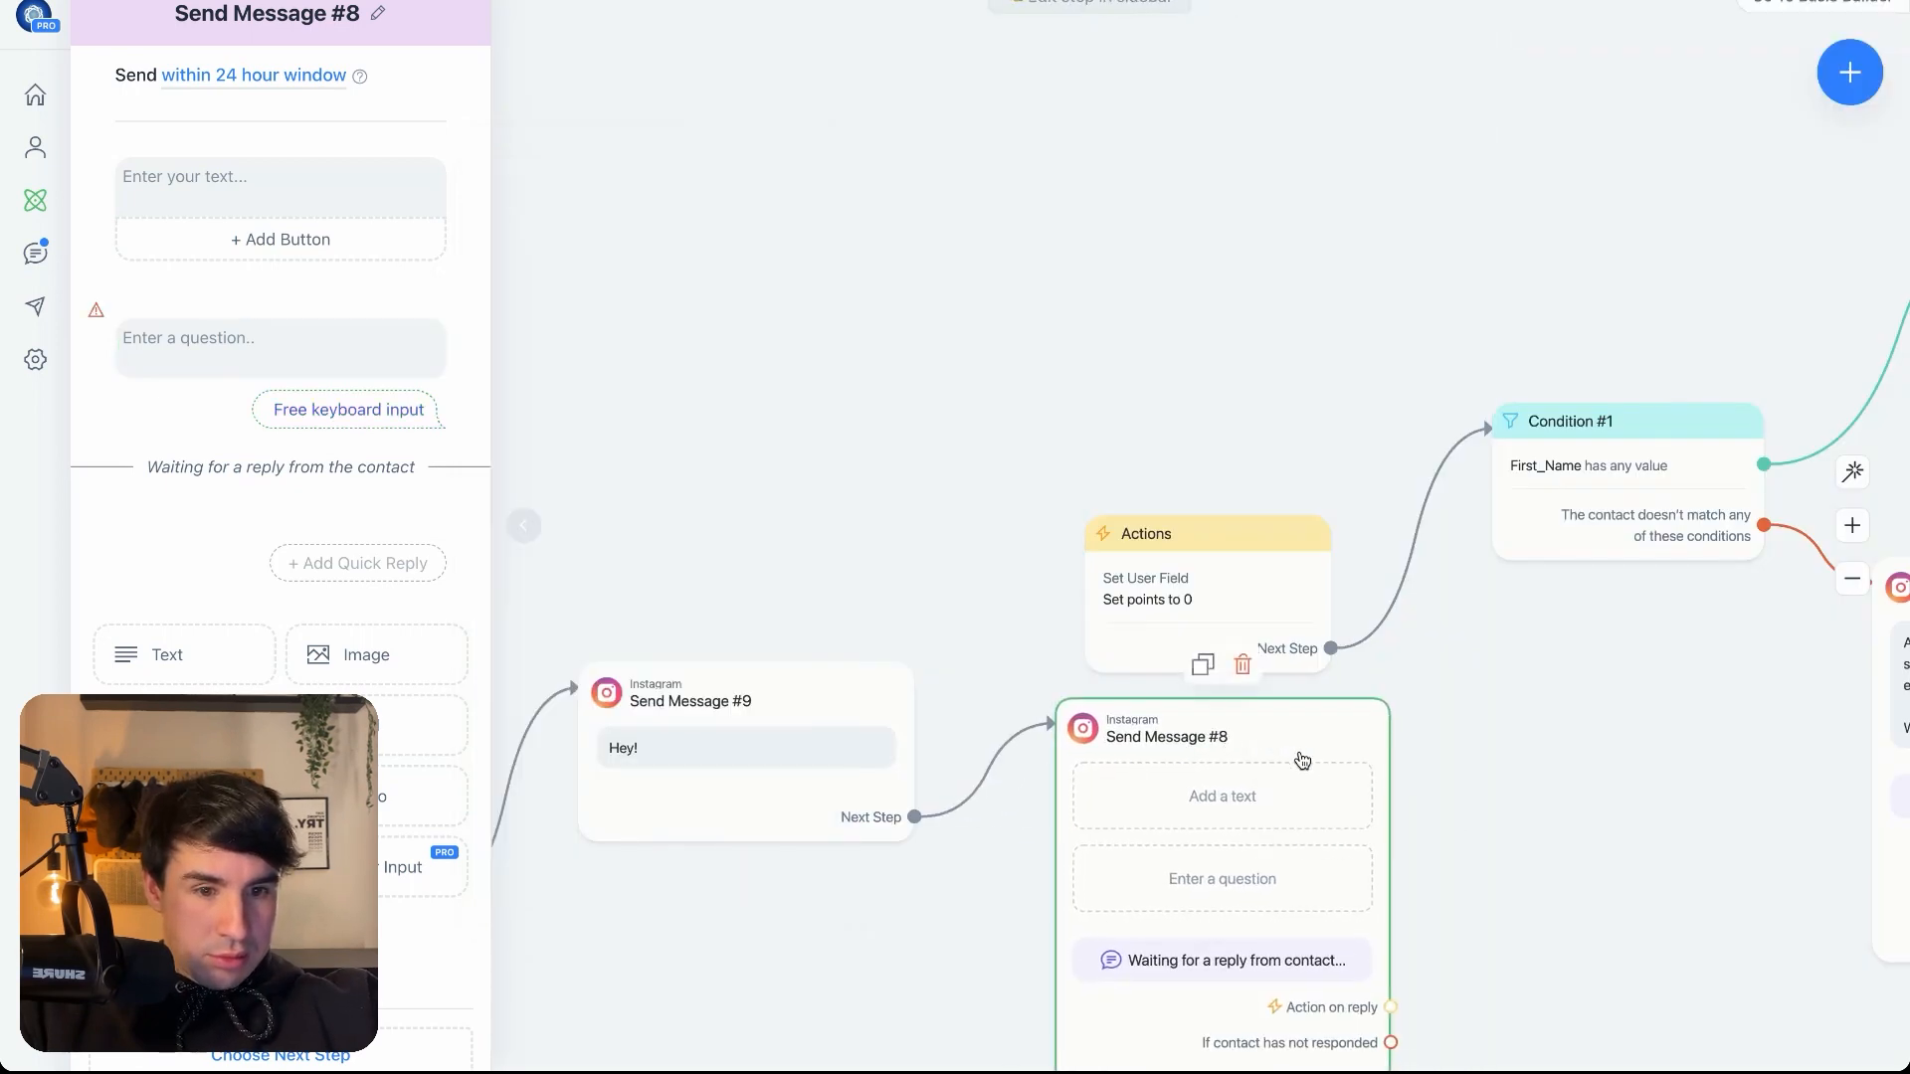
click(1242, 671)
click(1200, 64)
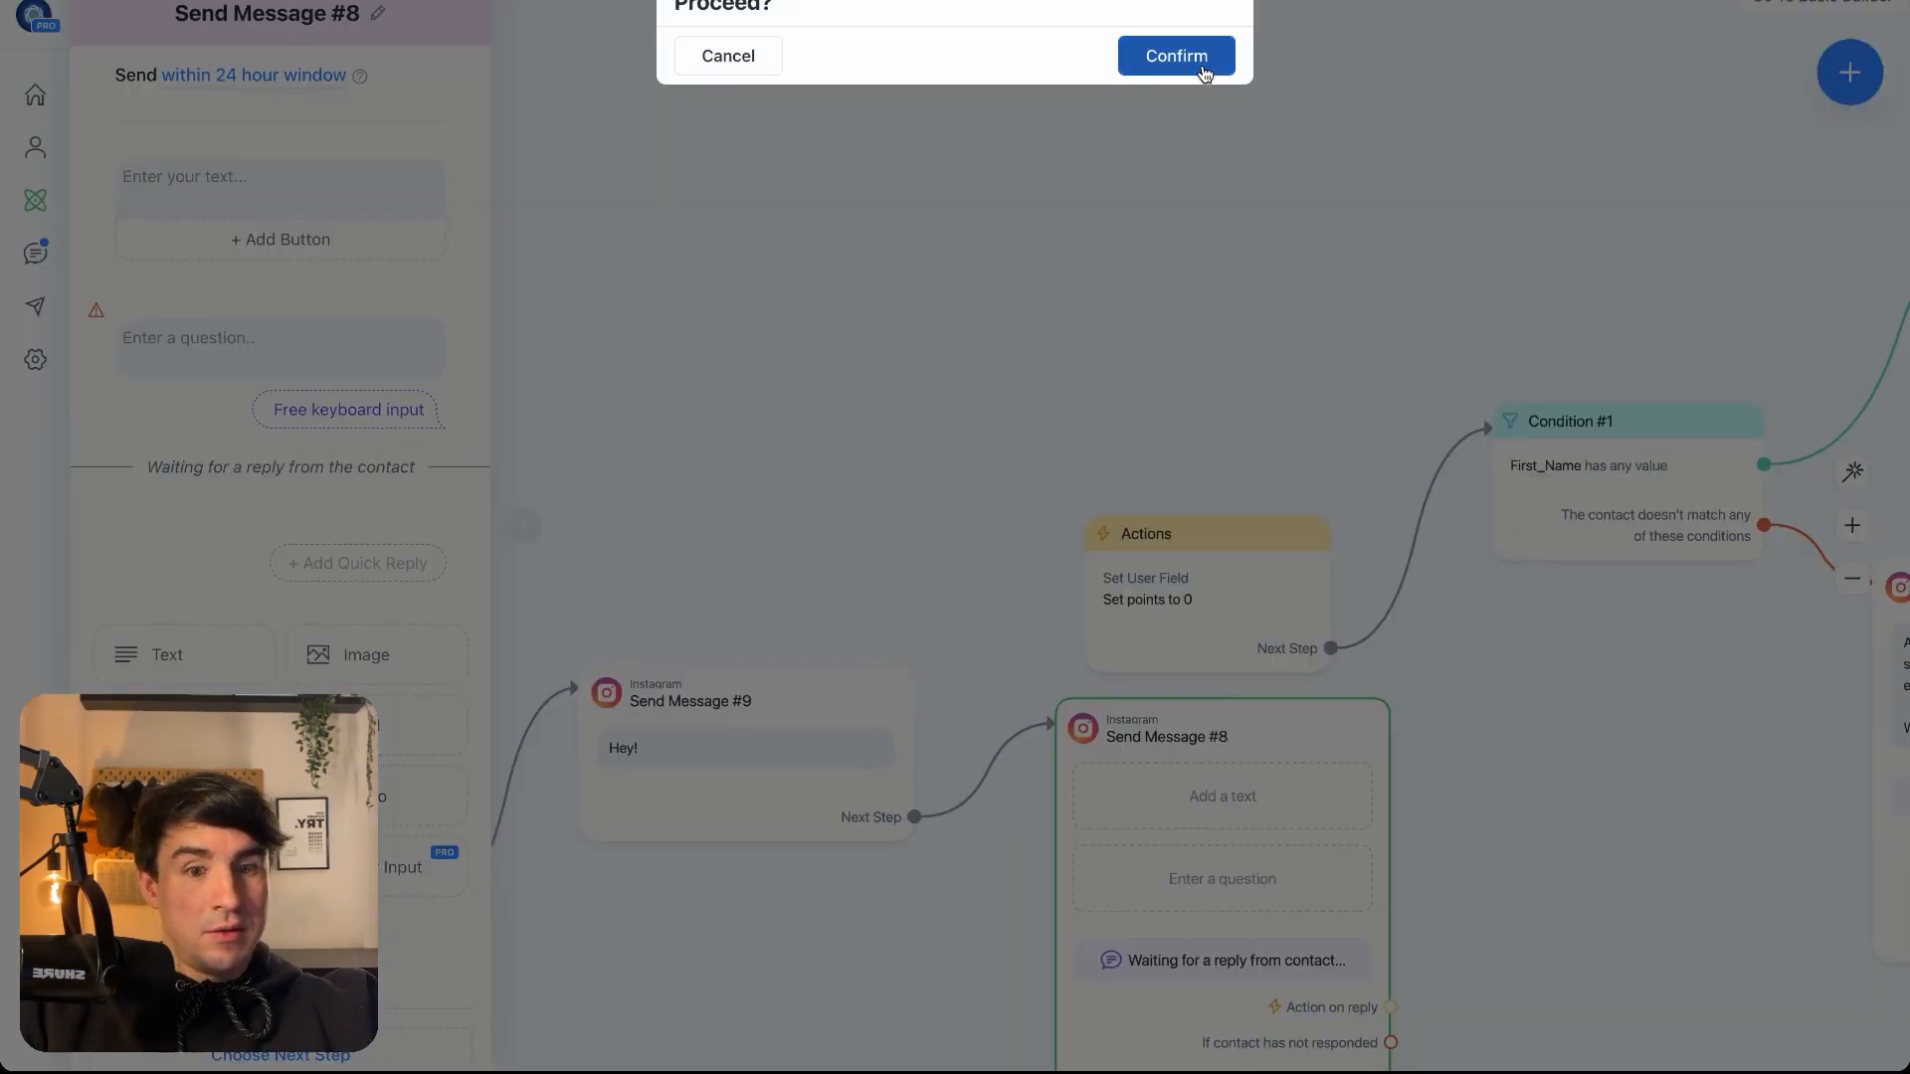
mouse_move(915, 817)
mouse_down()
mouse_move(1090, 532)
mouse_move(1182, 555)
mouse_move(1138, 616)
mouse_up()
click(1138, 617)
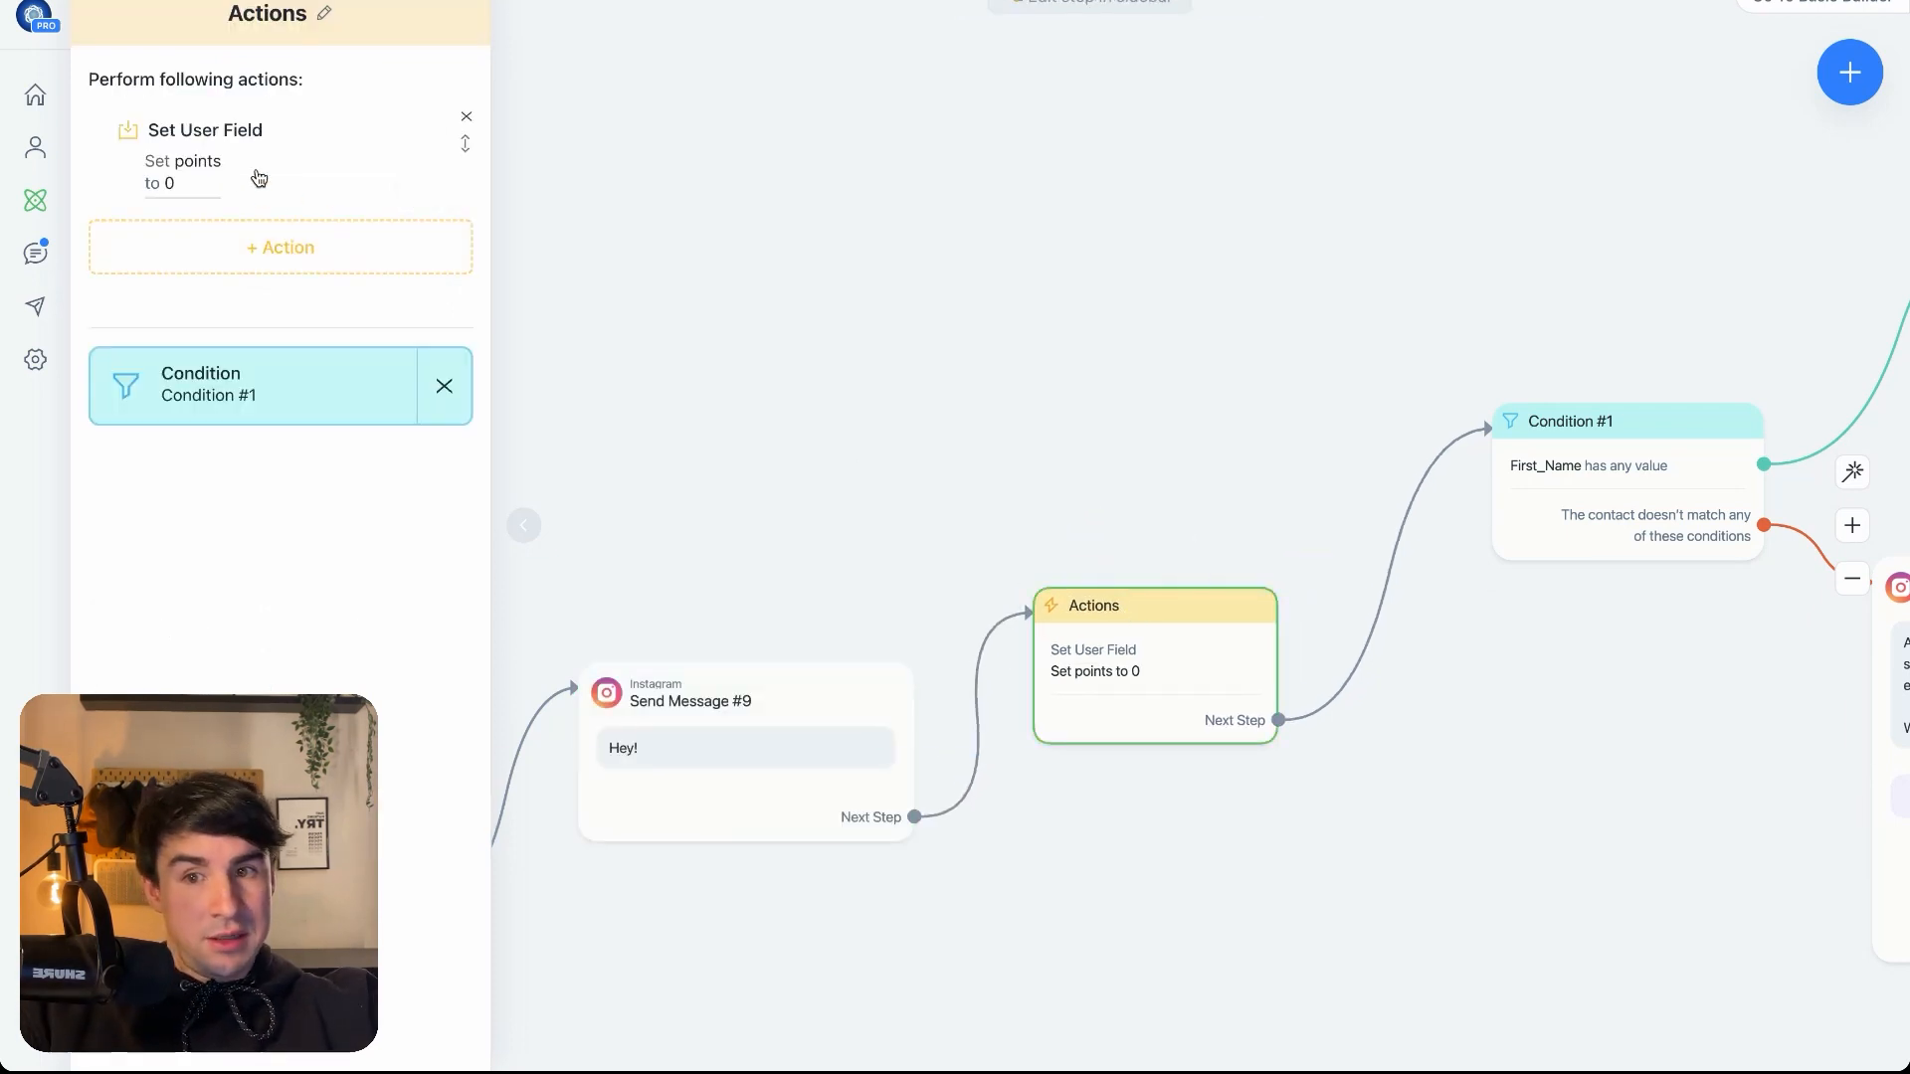
- Reselect the points field in the Set User Field action and set its number to 0
click(192, 162)
click(379, 255)
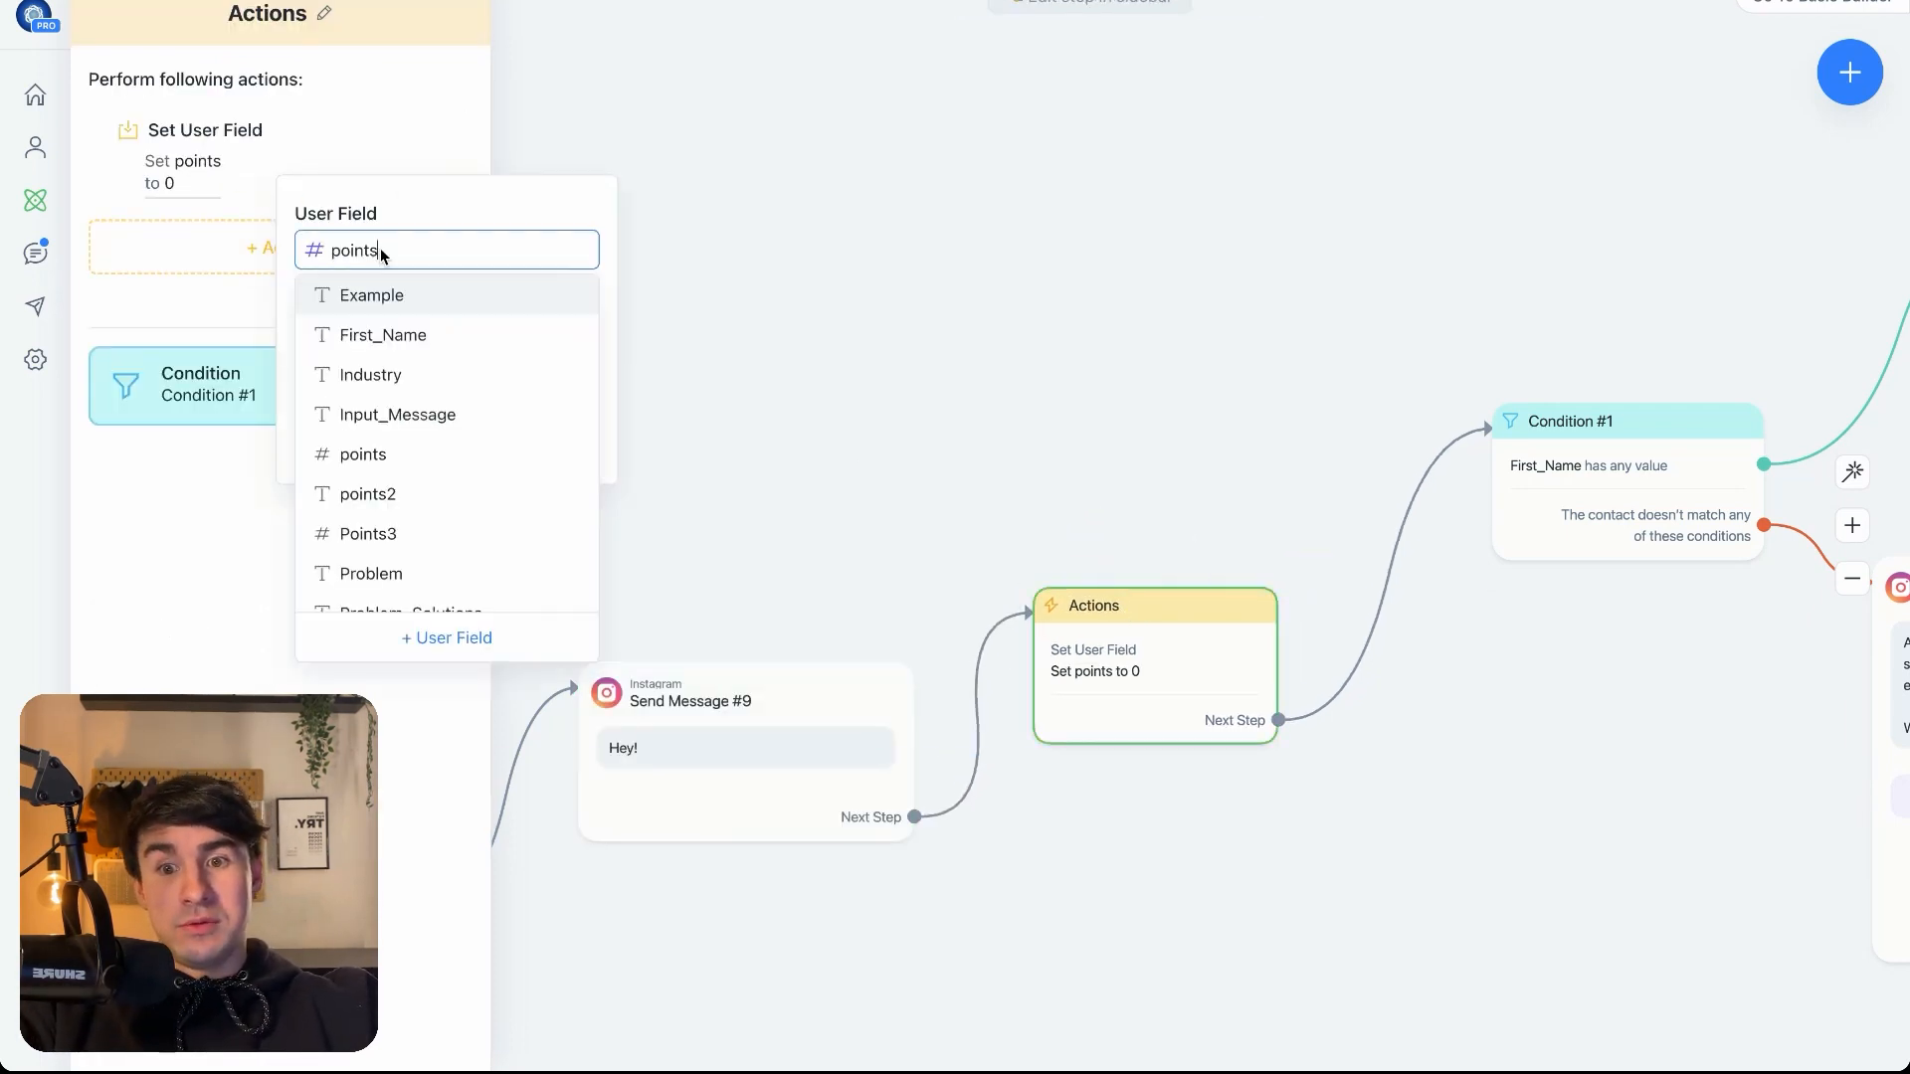
key(BackSpace)
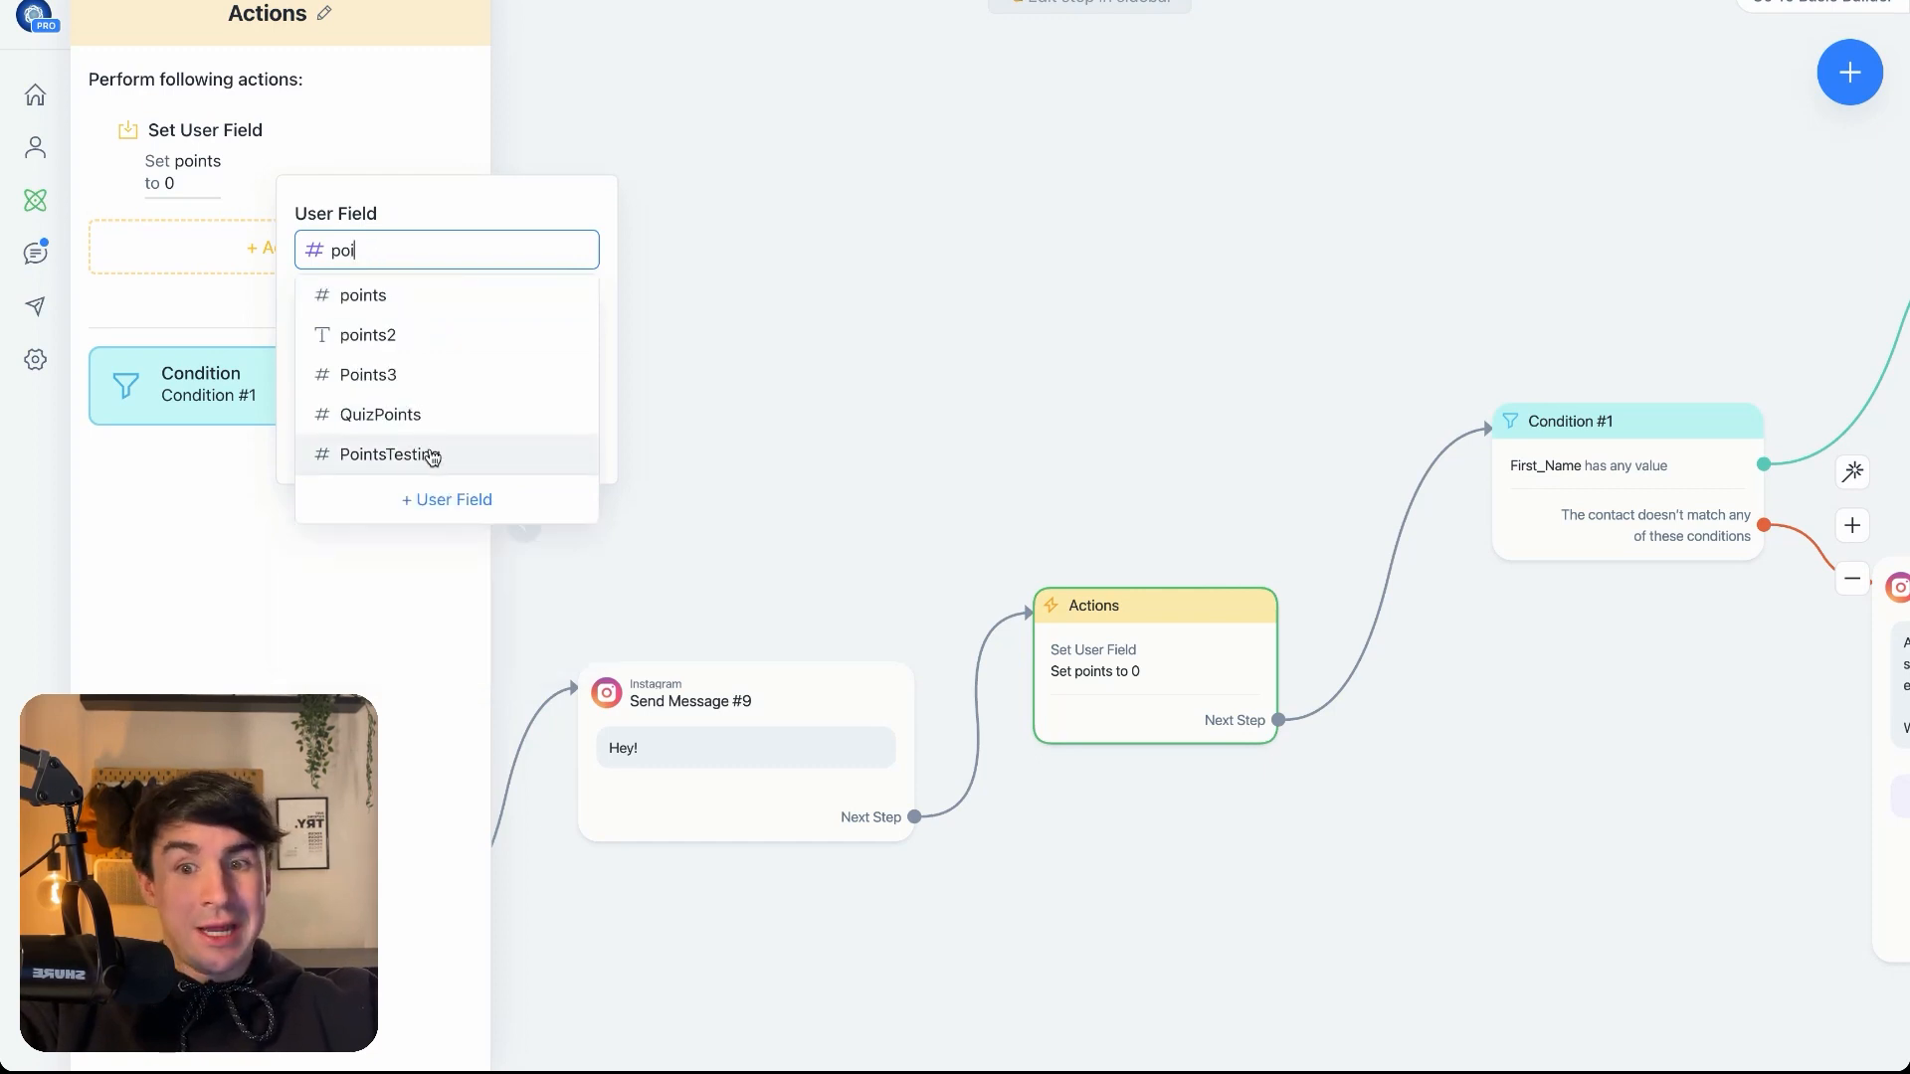
click(402, 297)
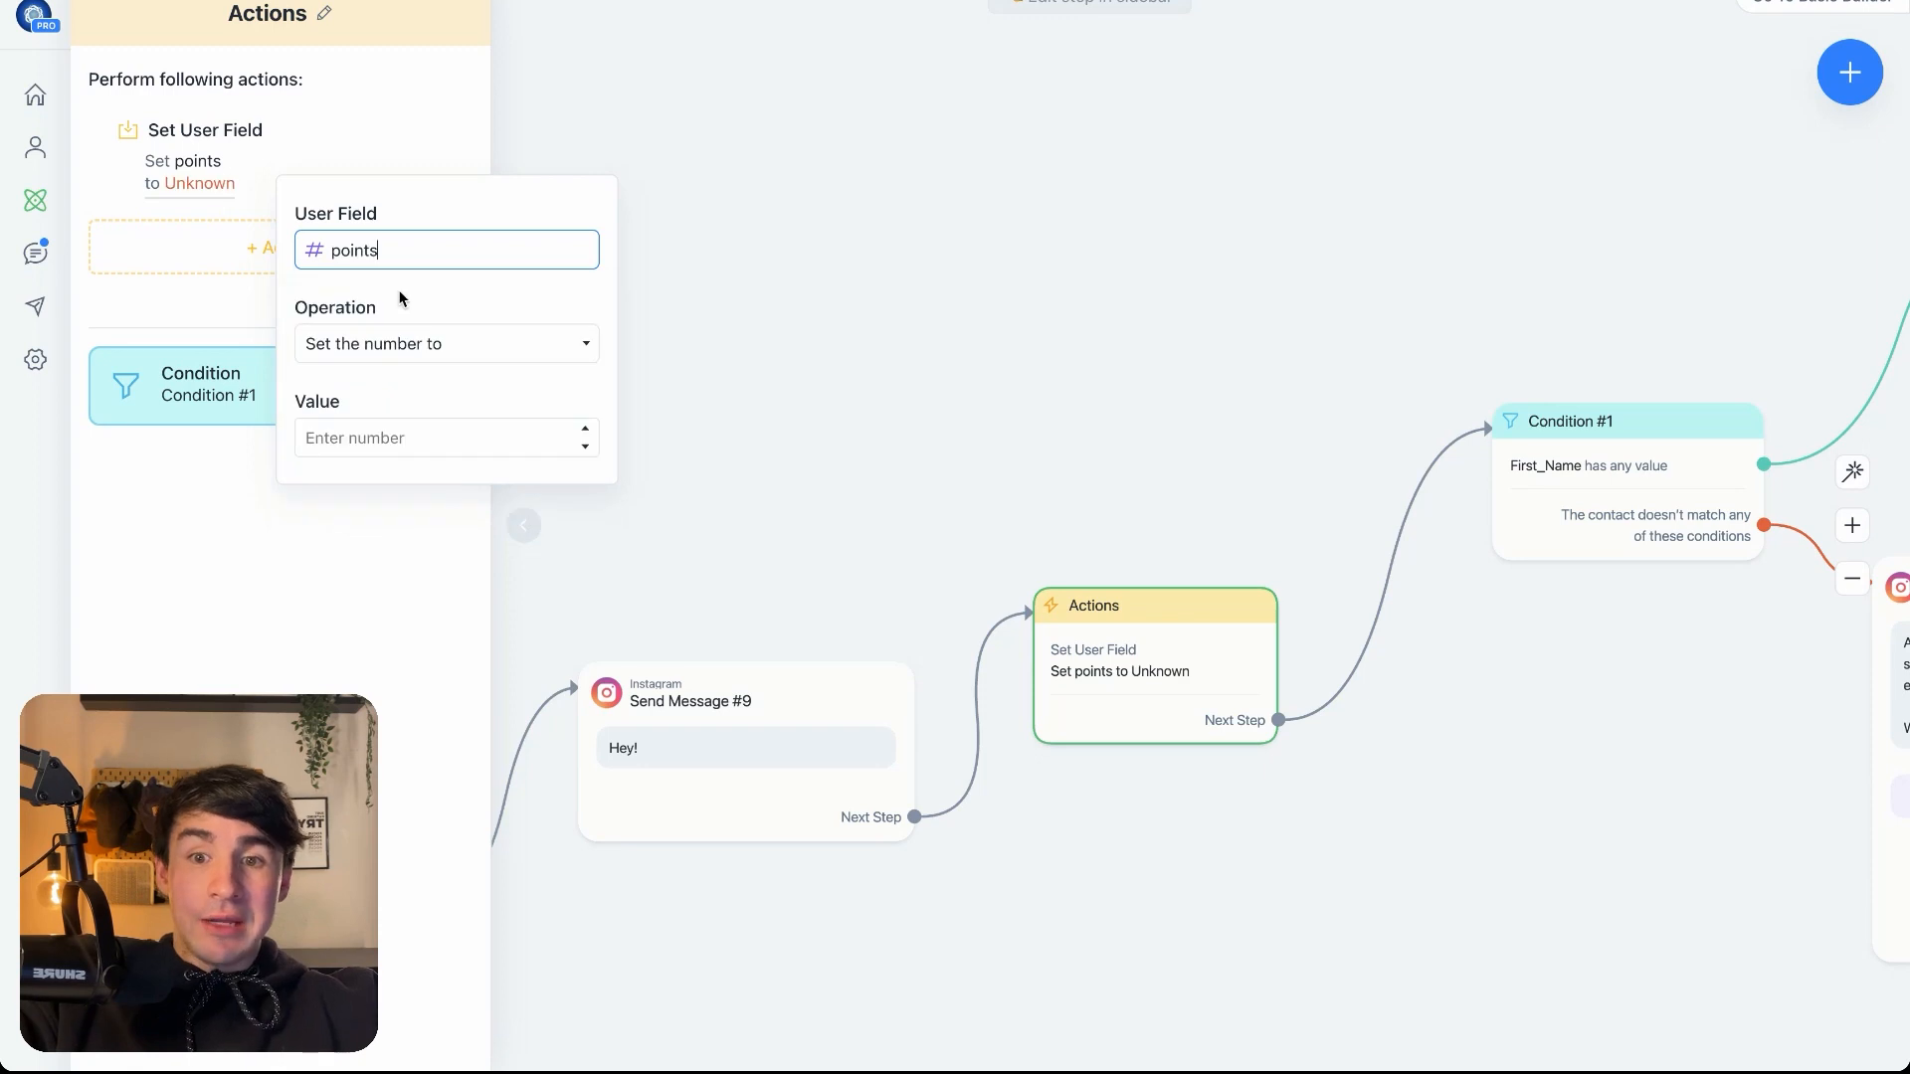
click(188, 183)
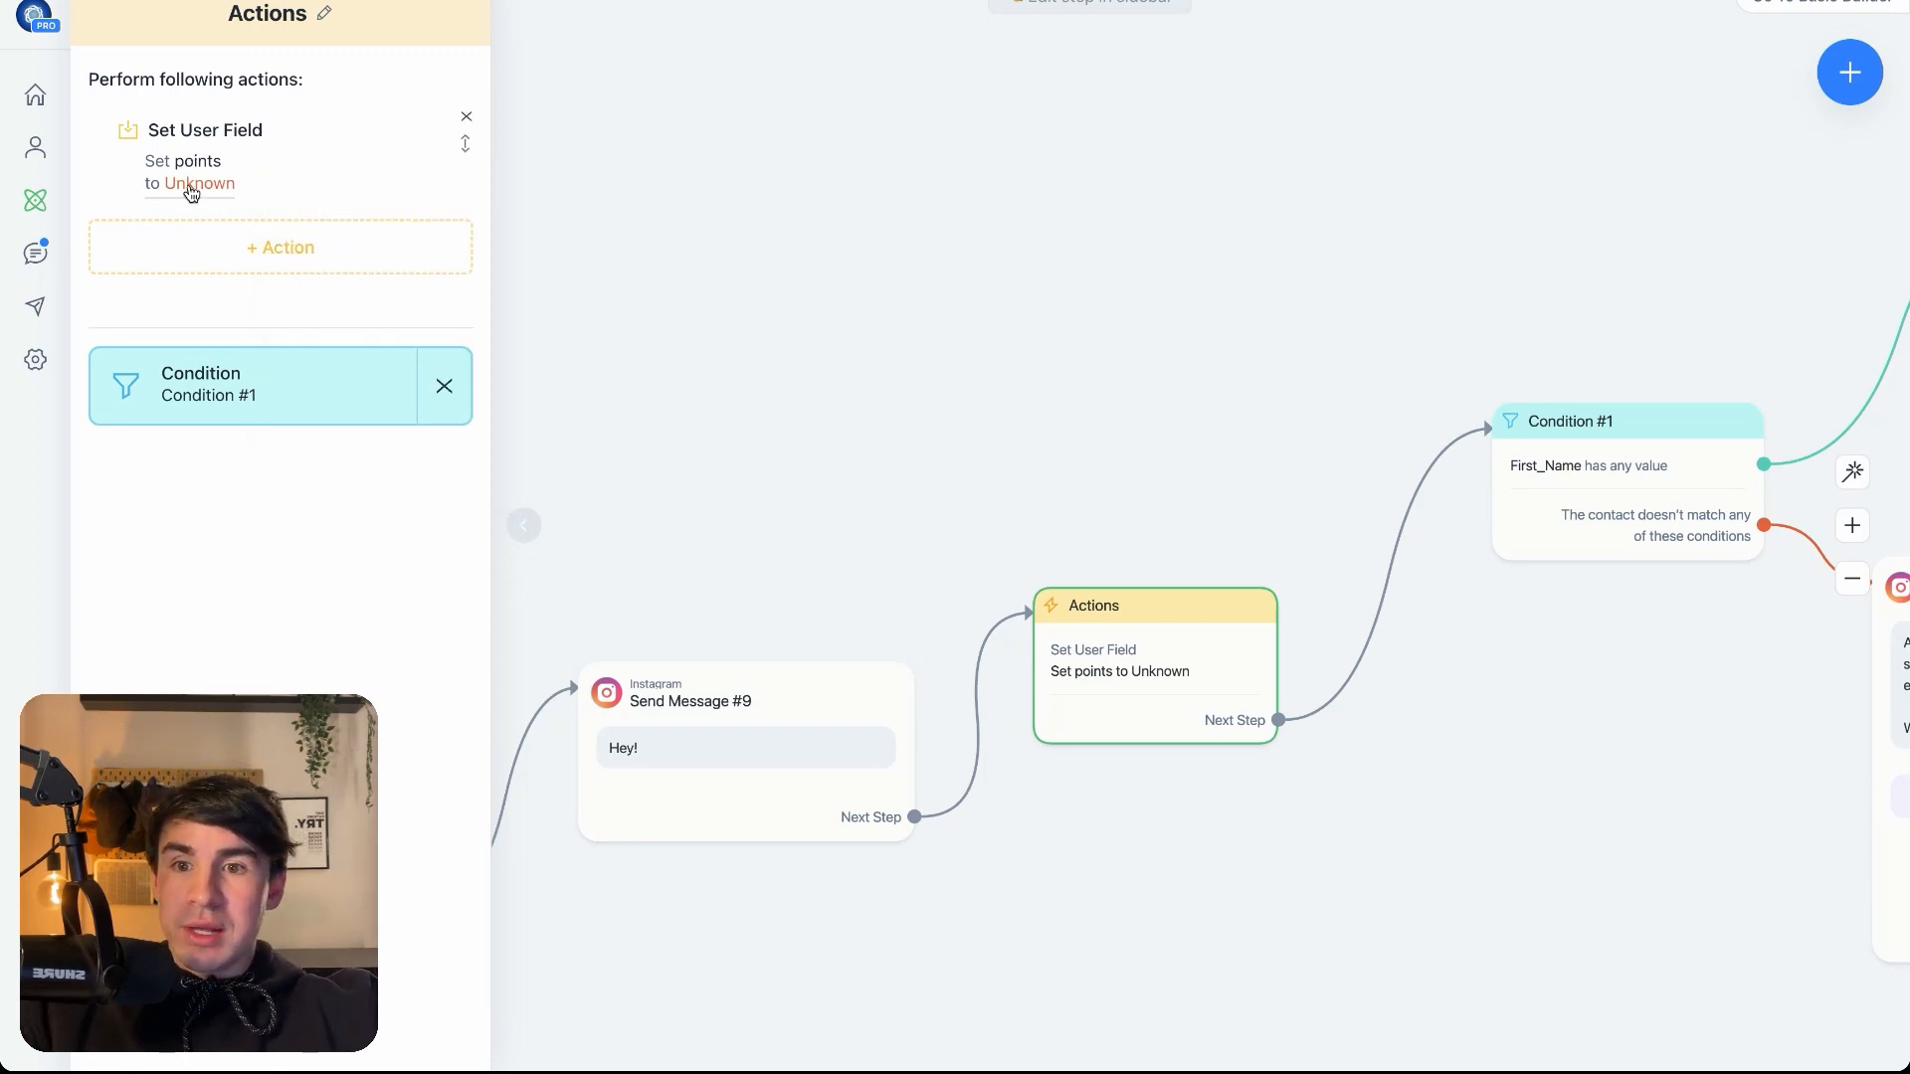
click(193, 183)
click(389, 450)
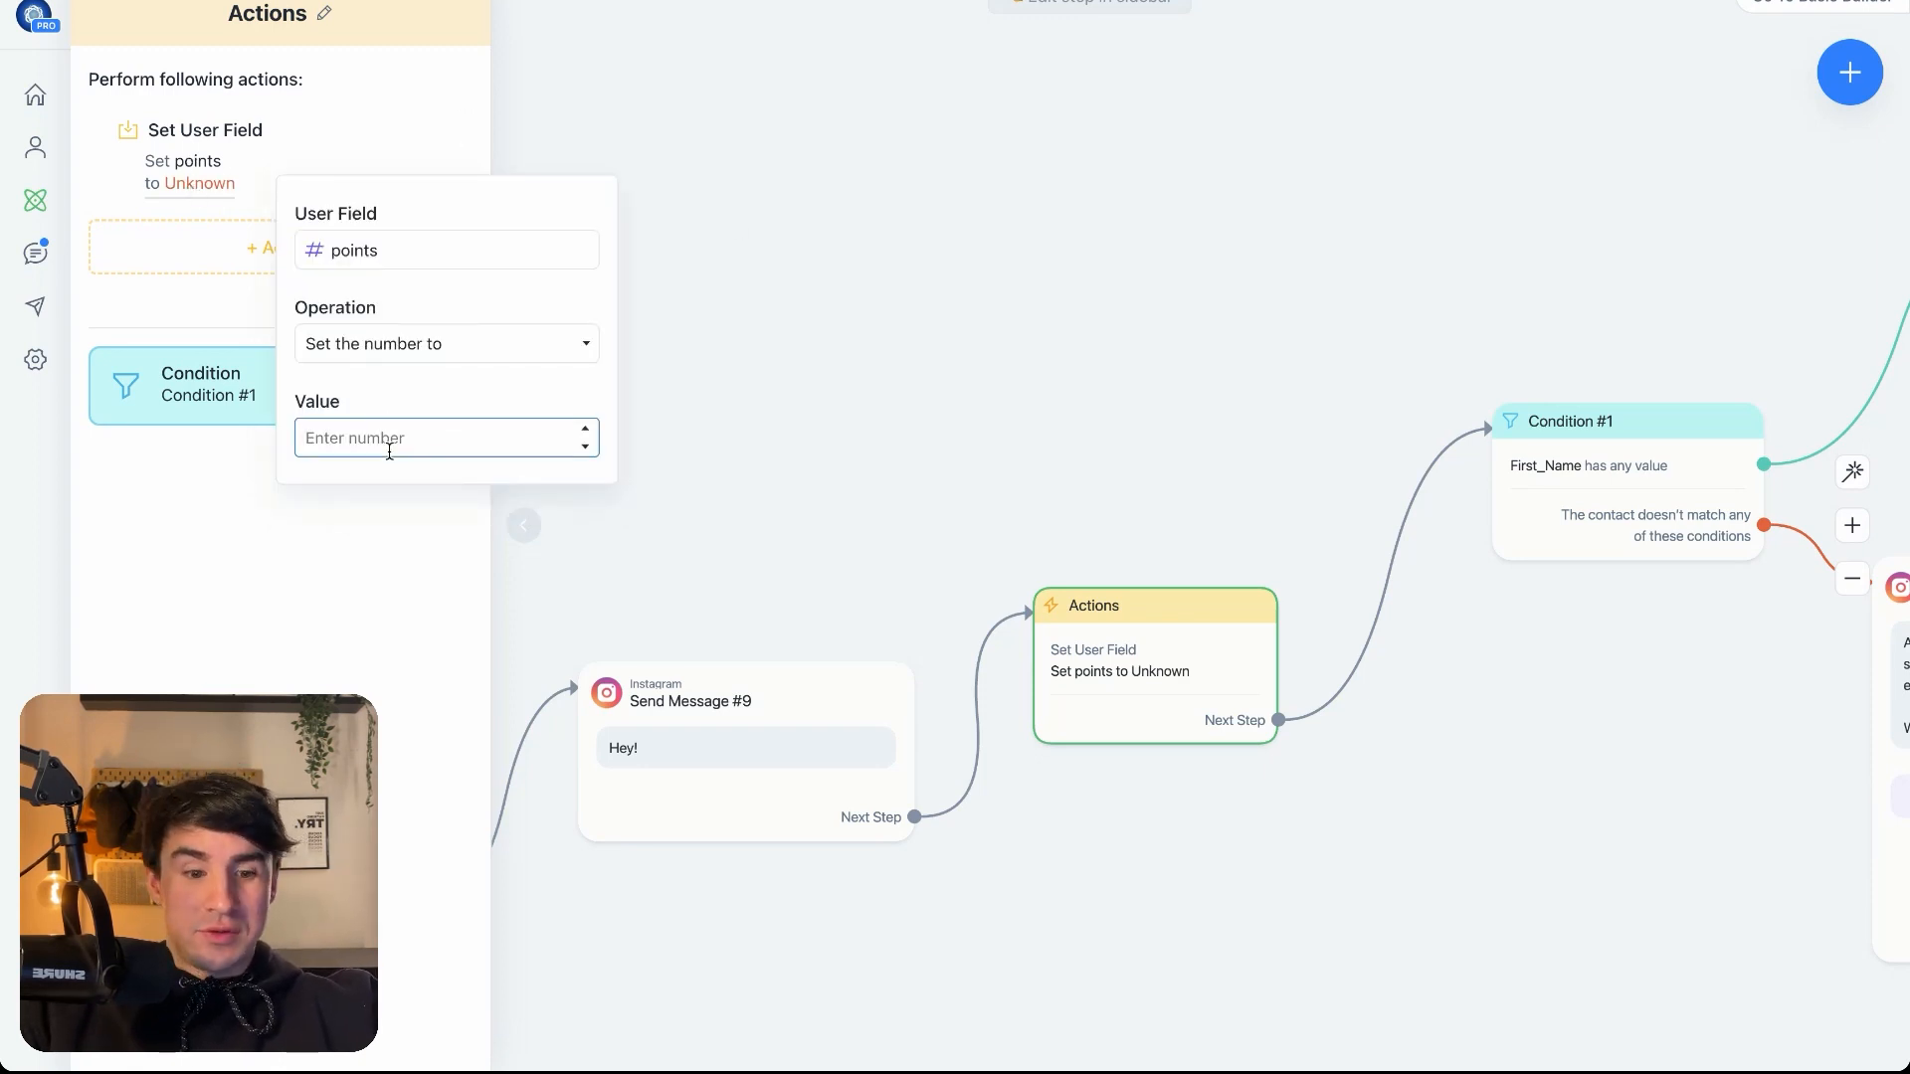
text(0)
click(870, 309)
- Reposition the First_Name condition beside the Actions block and check which next-step types can follow the points reset
drag(1571, 478, 1464, 602)
drag(1580, 778, 1100, 835)
scroll(1100, 758, up, 5)
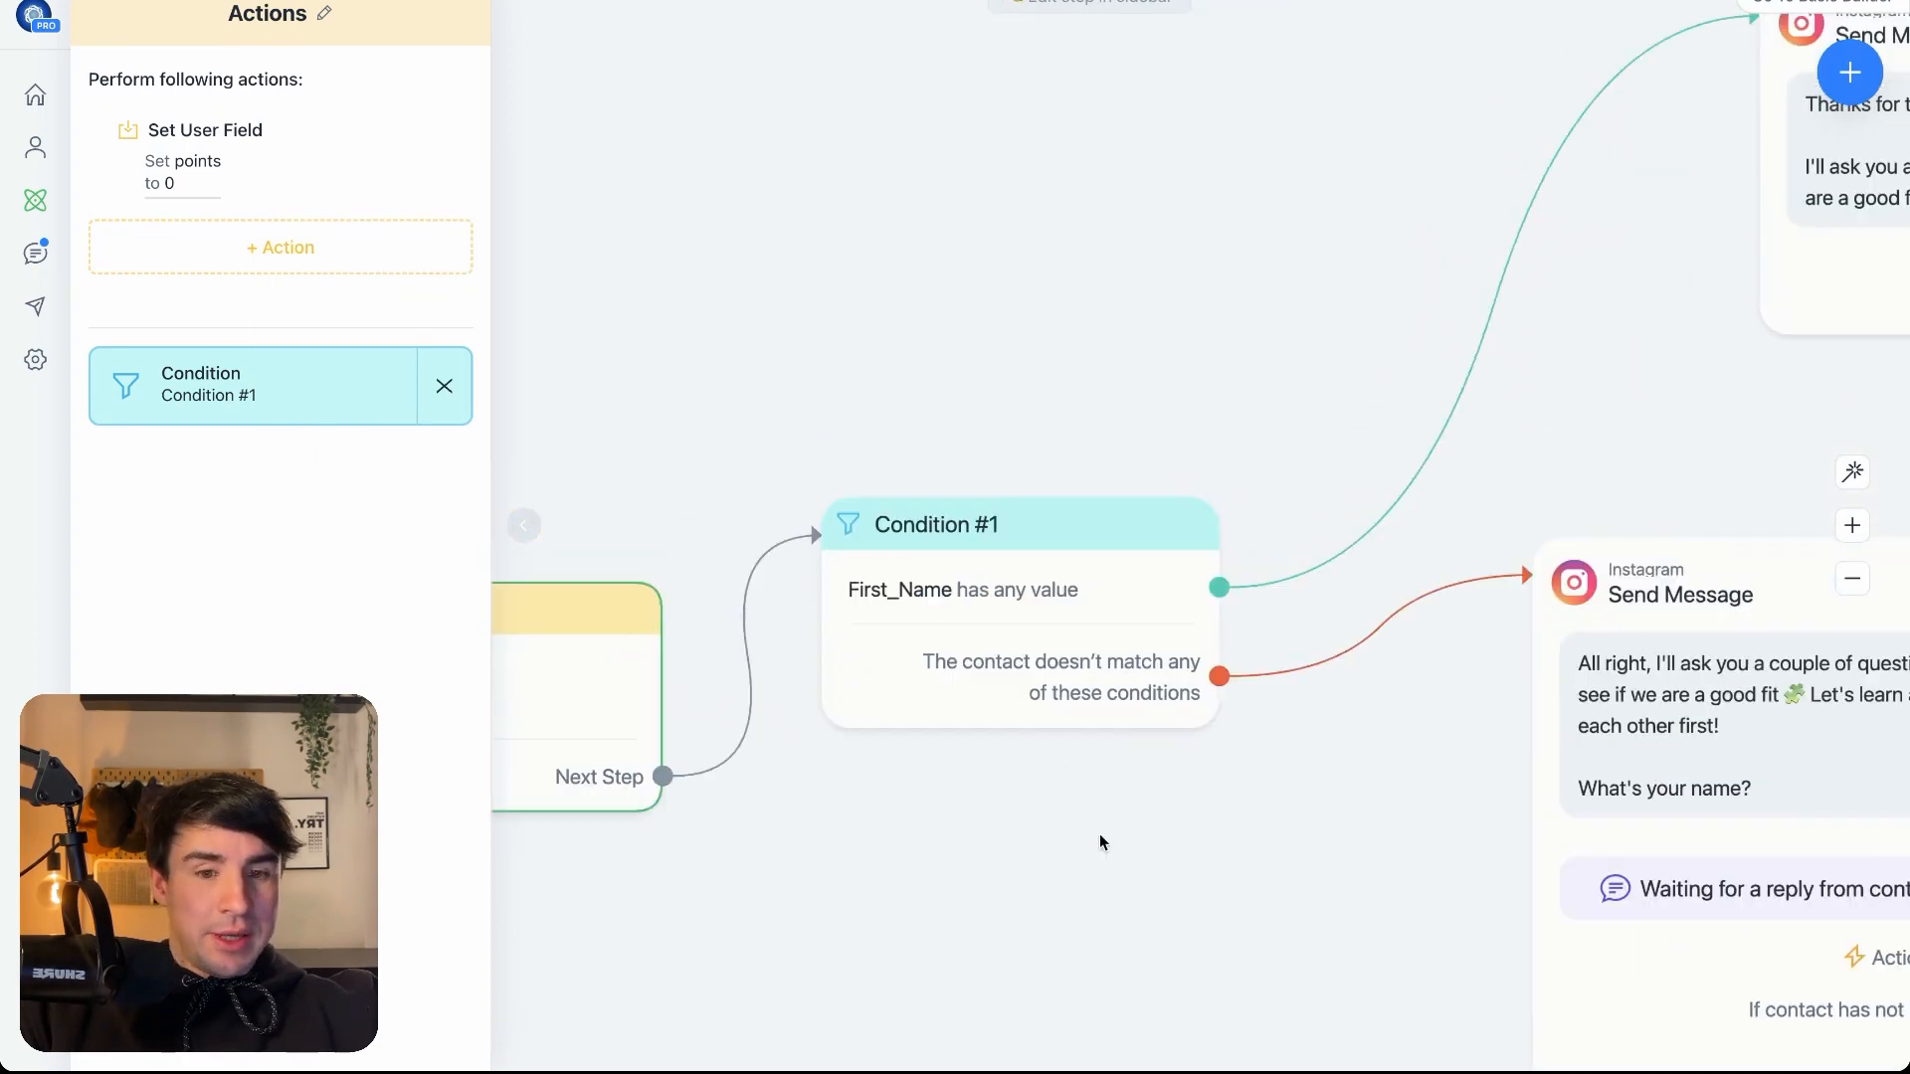
drag(1064, 676, 1119, 595)
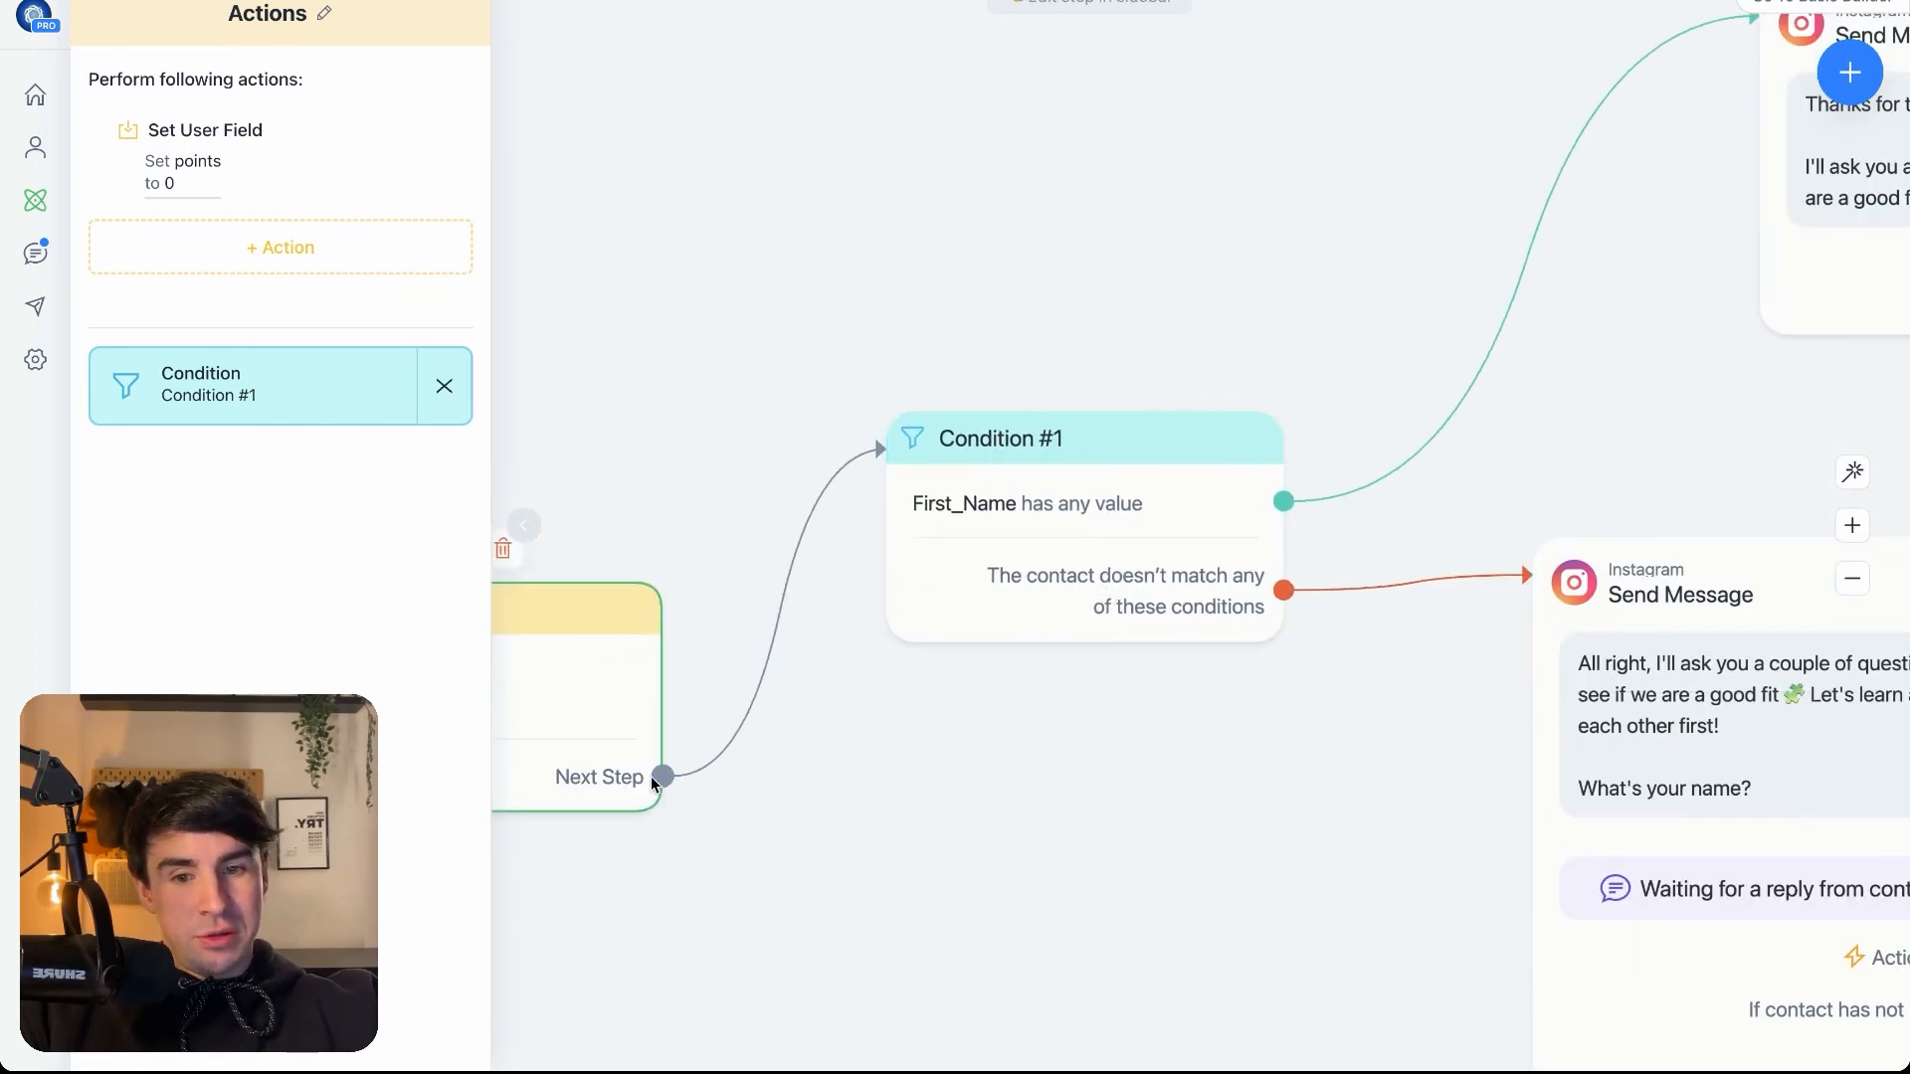
drag(657, 778, 930, 831)
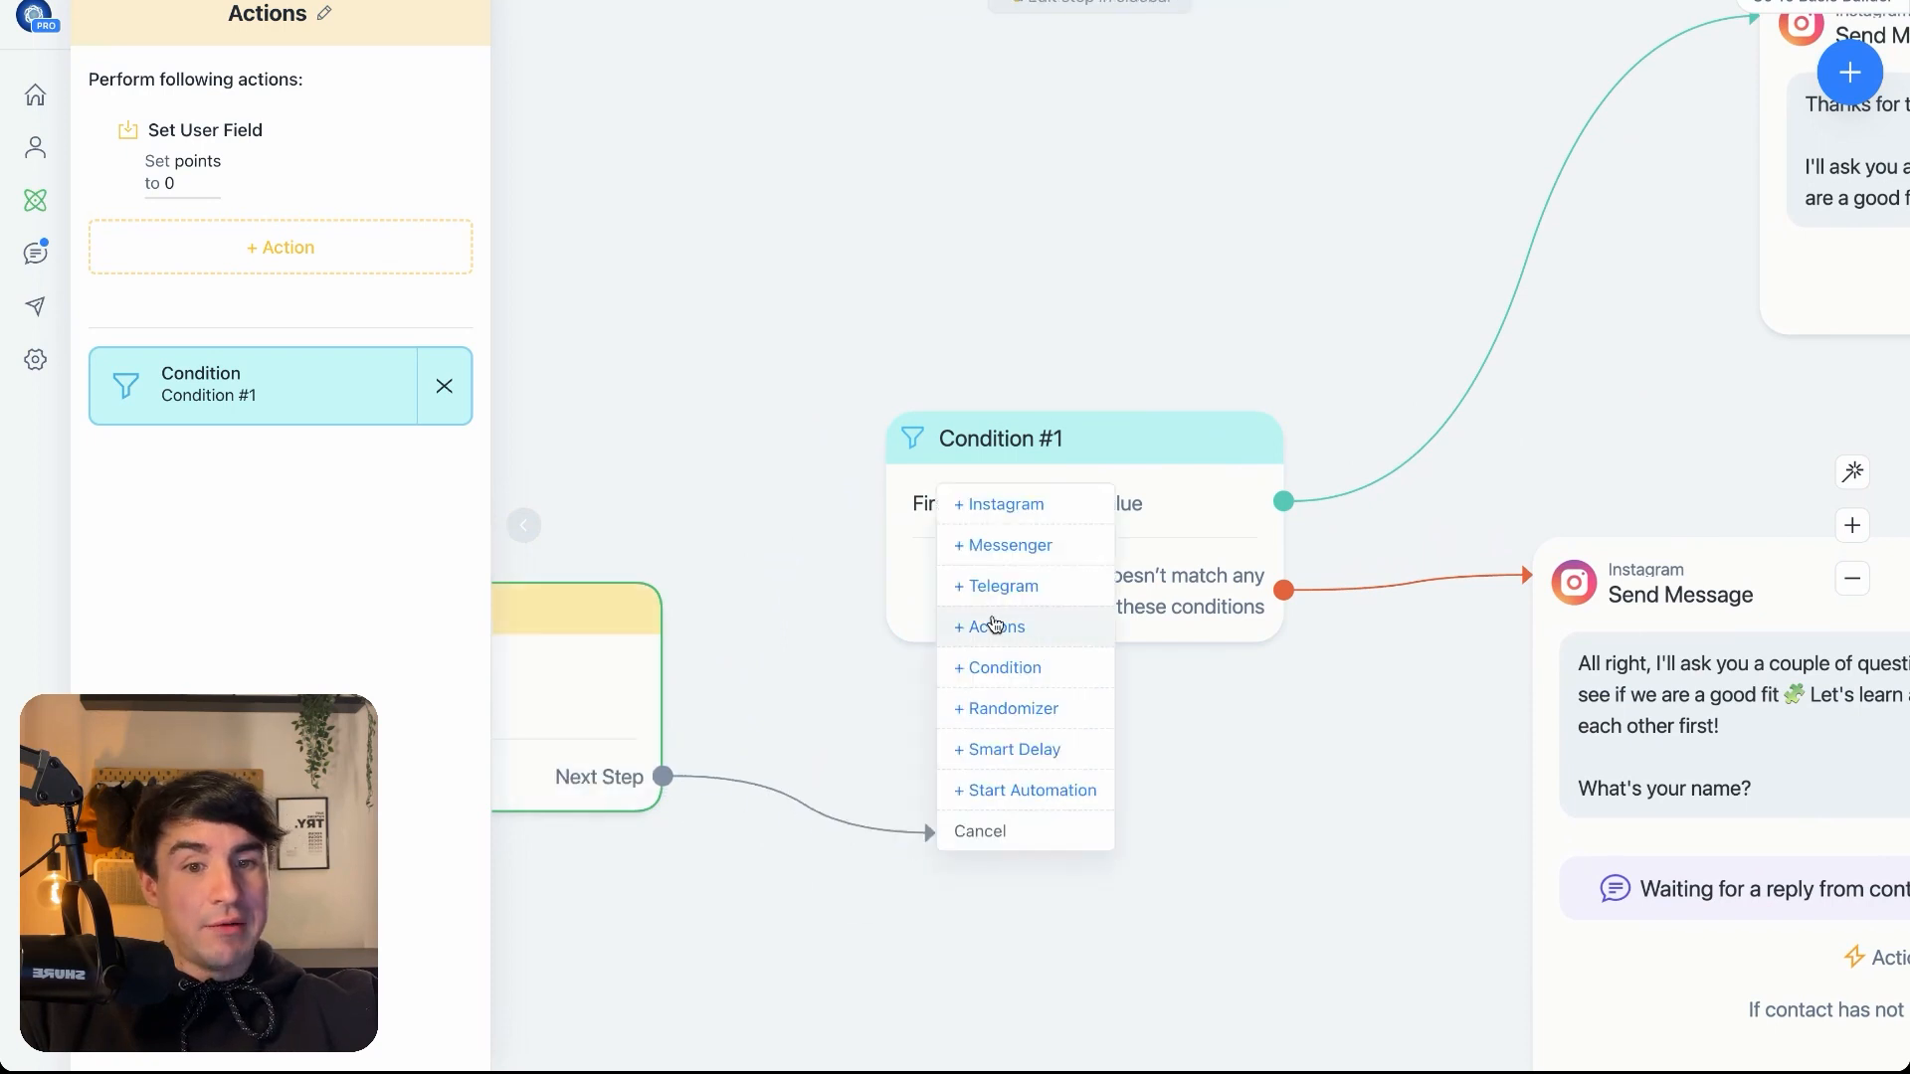
click(1075, 520)
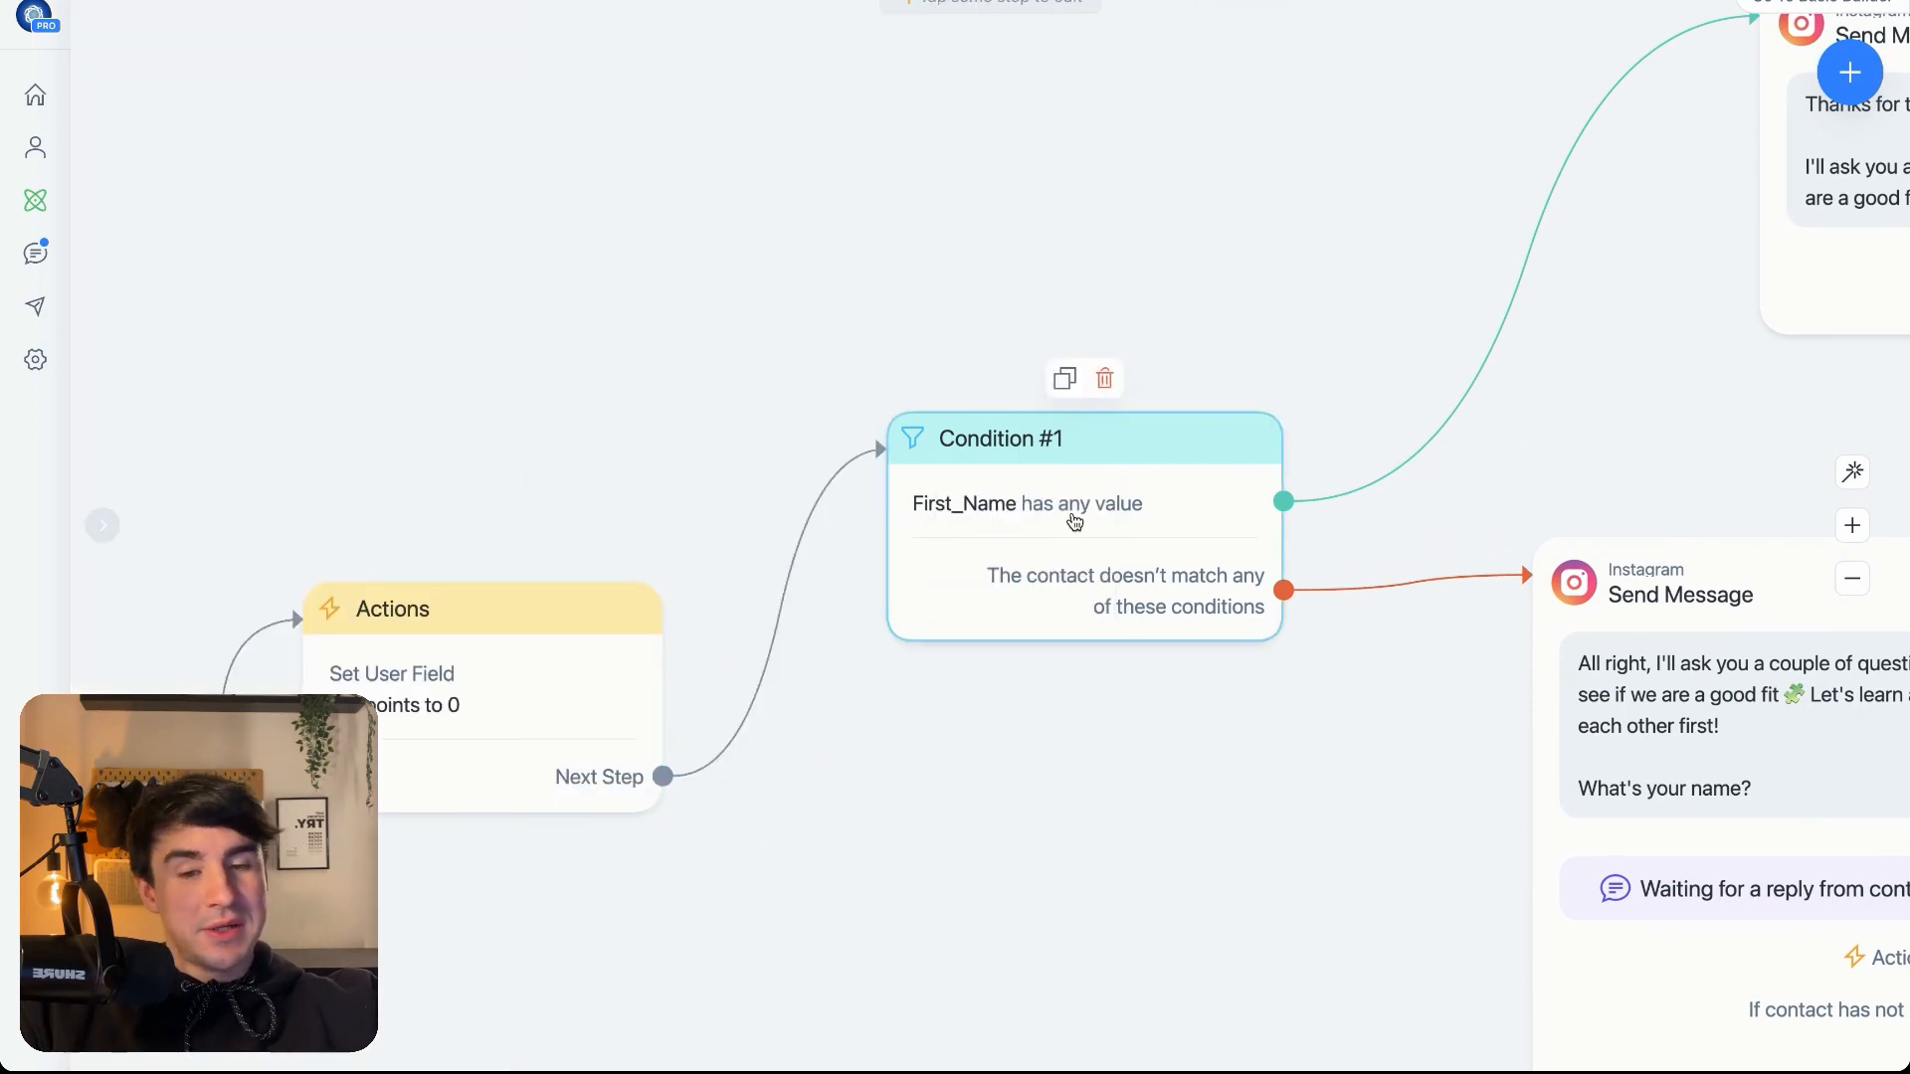
- Reposition the First_Name condition and its two follow-up messages, "Thanks for the interest!" and the one asking for the name
scroll(1075, 520, up, 3)
drag(1130, 503, 1032, 499)
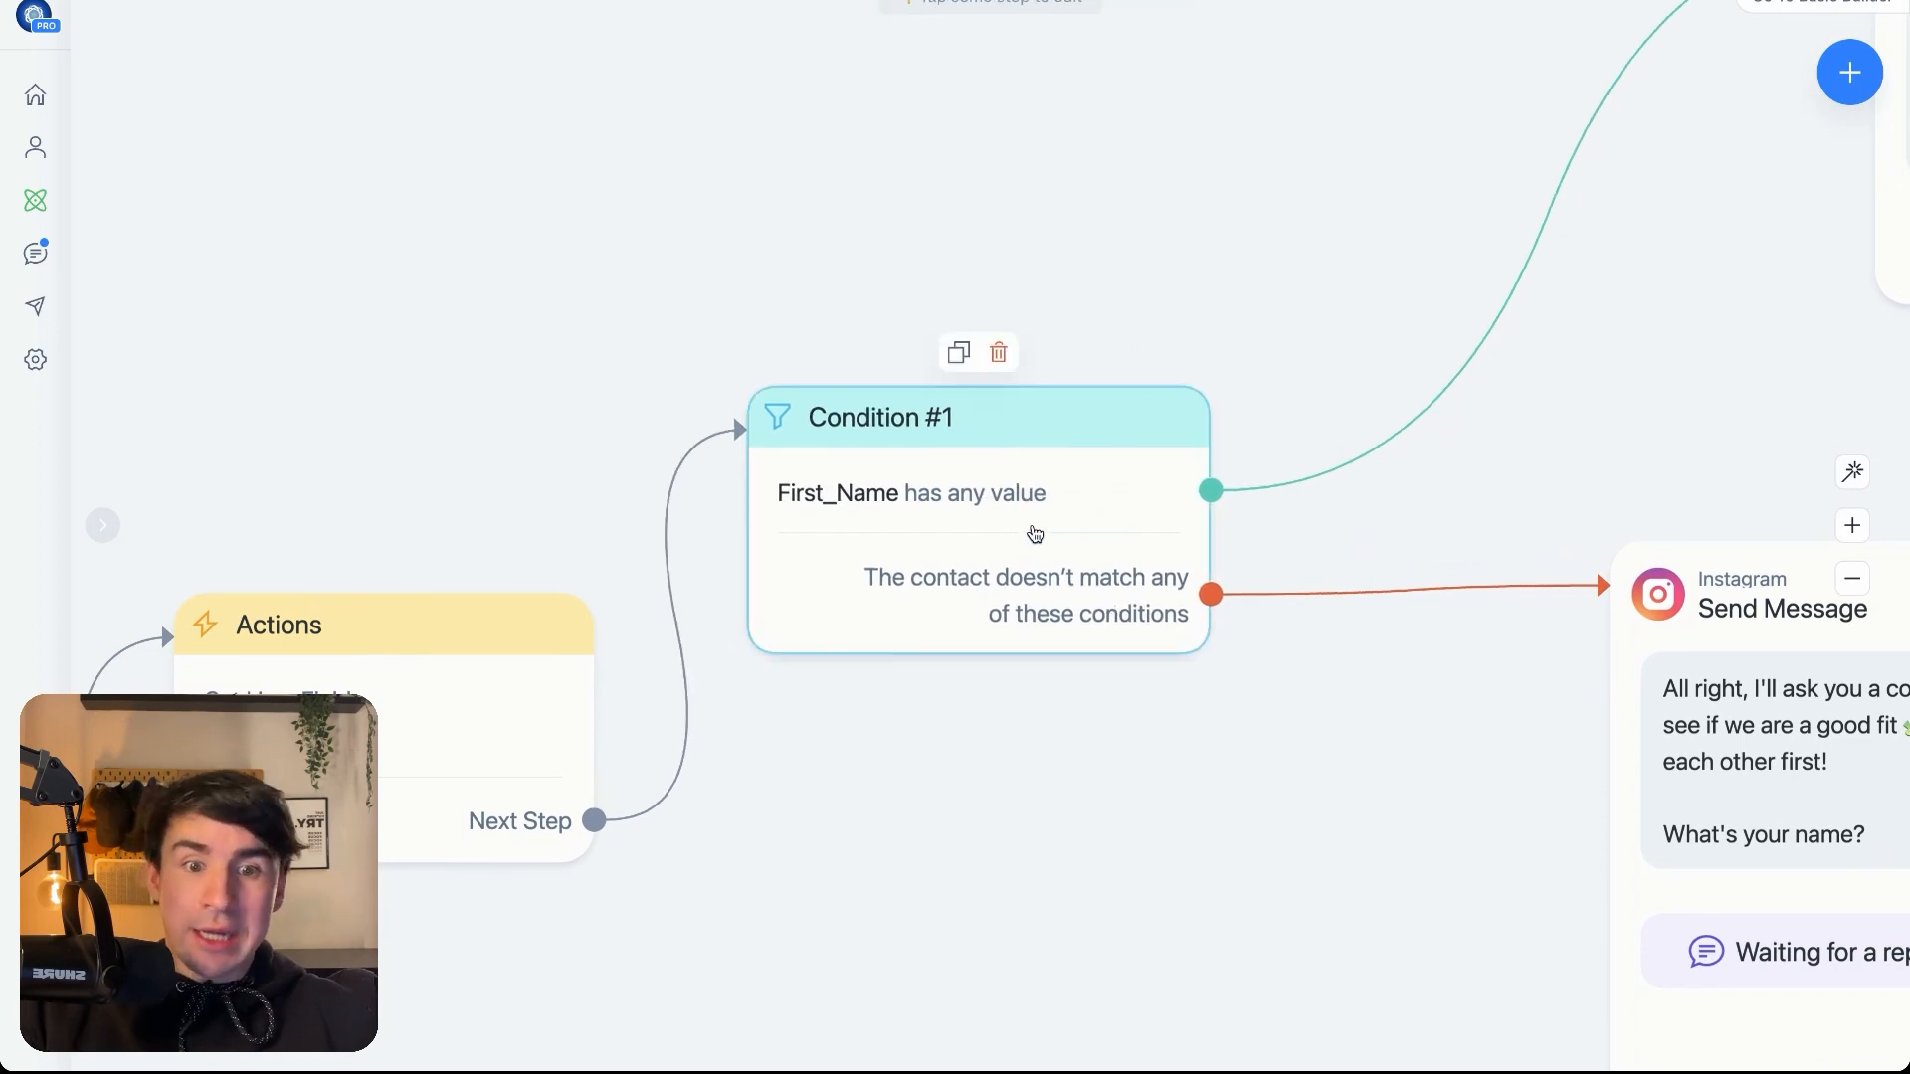
drag(1376, 754, 710, 968)
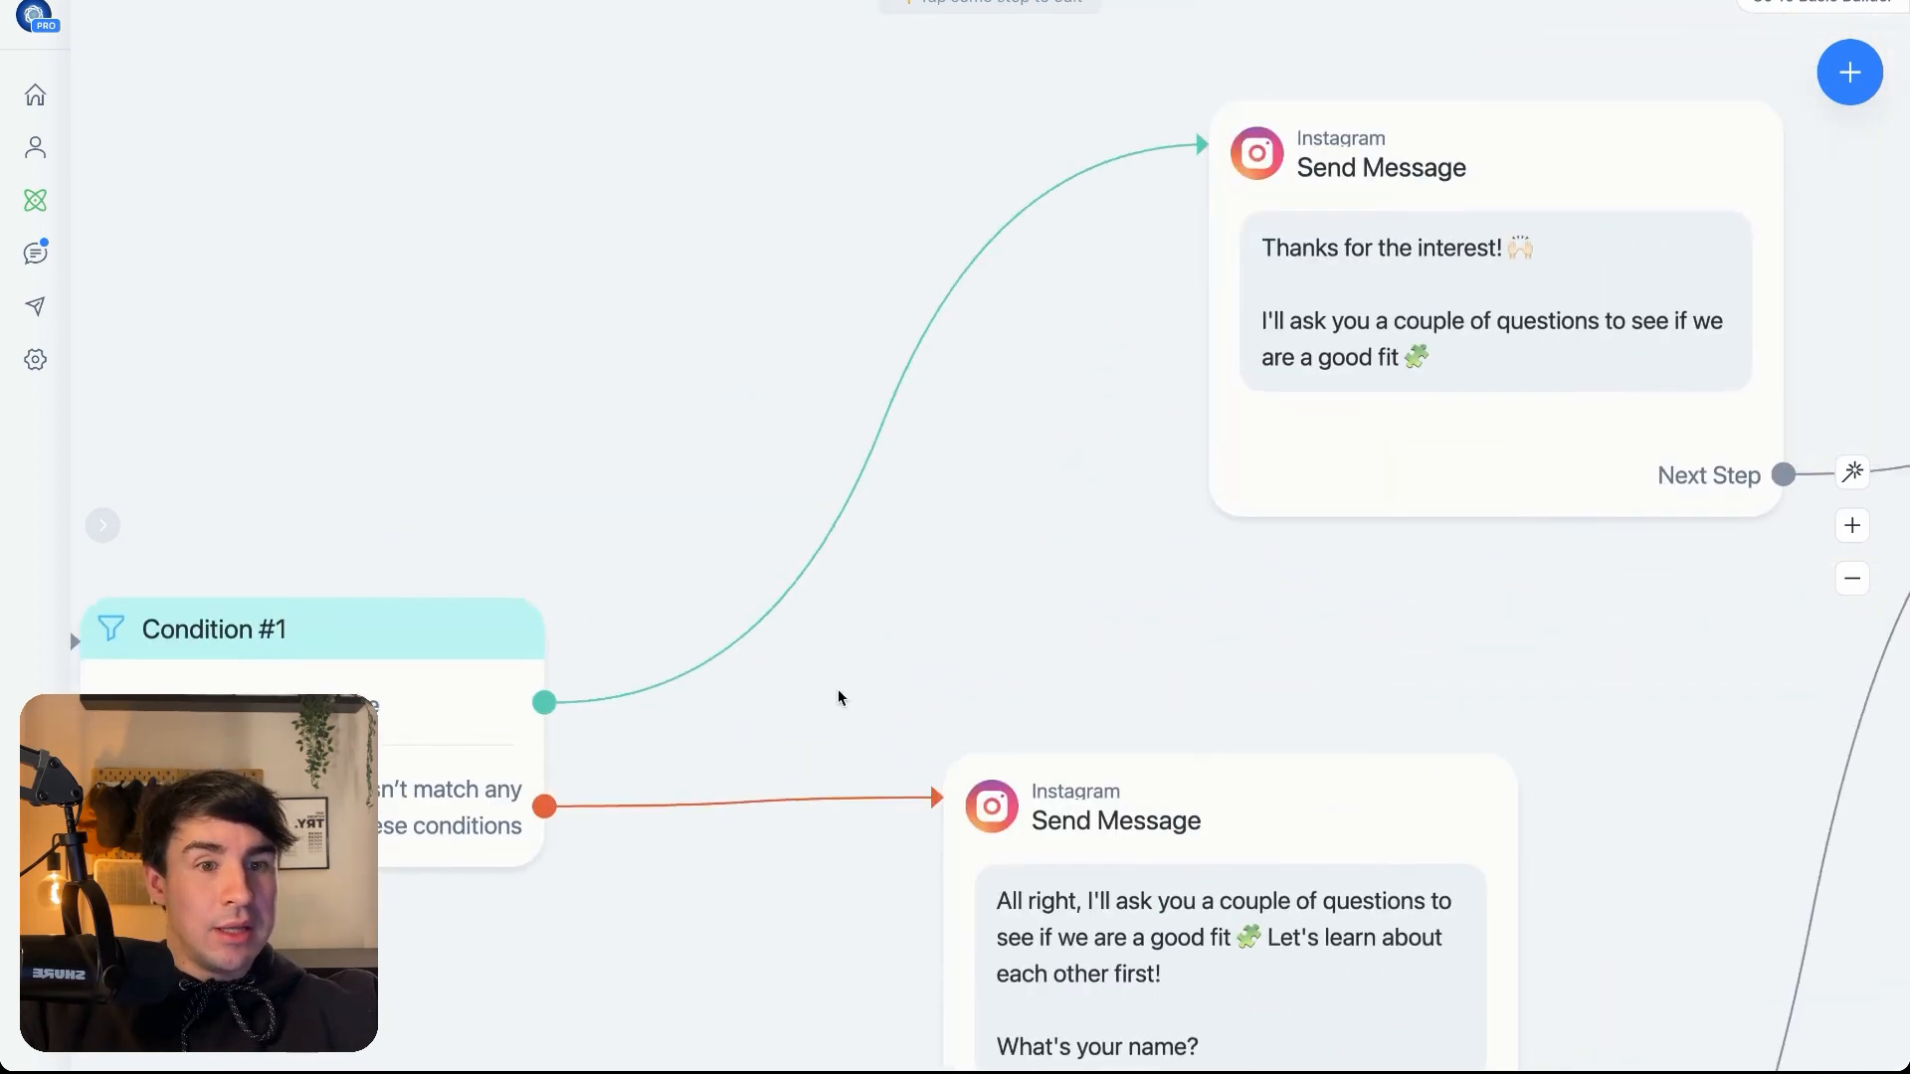
click(1288, 335)
drag(1287, 335, 1200, 264)
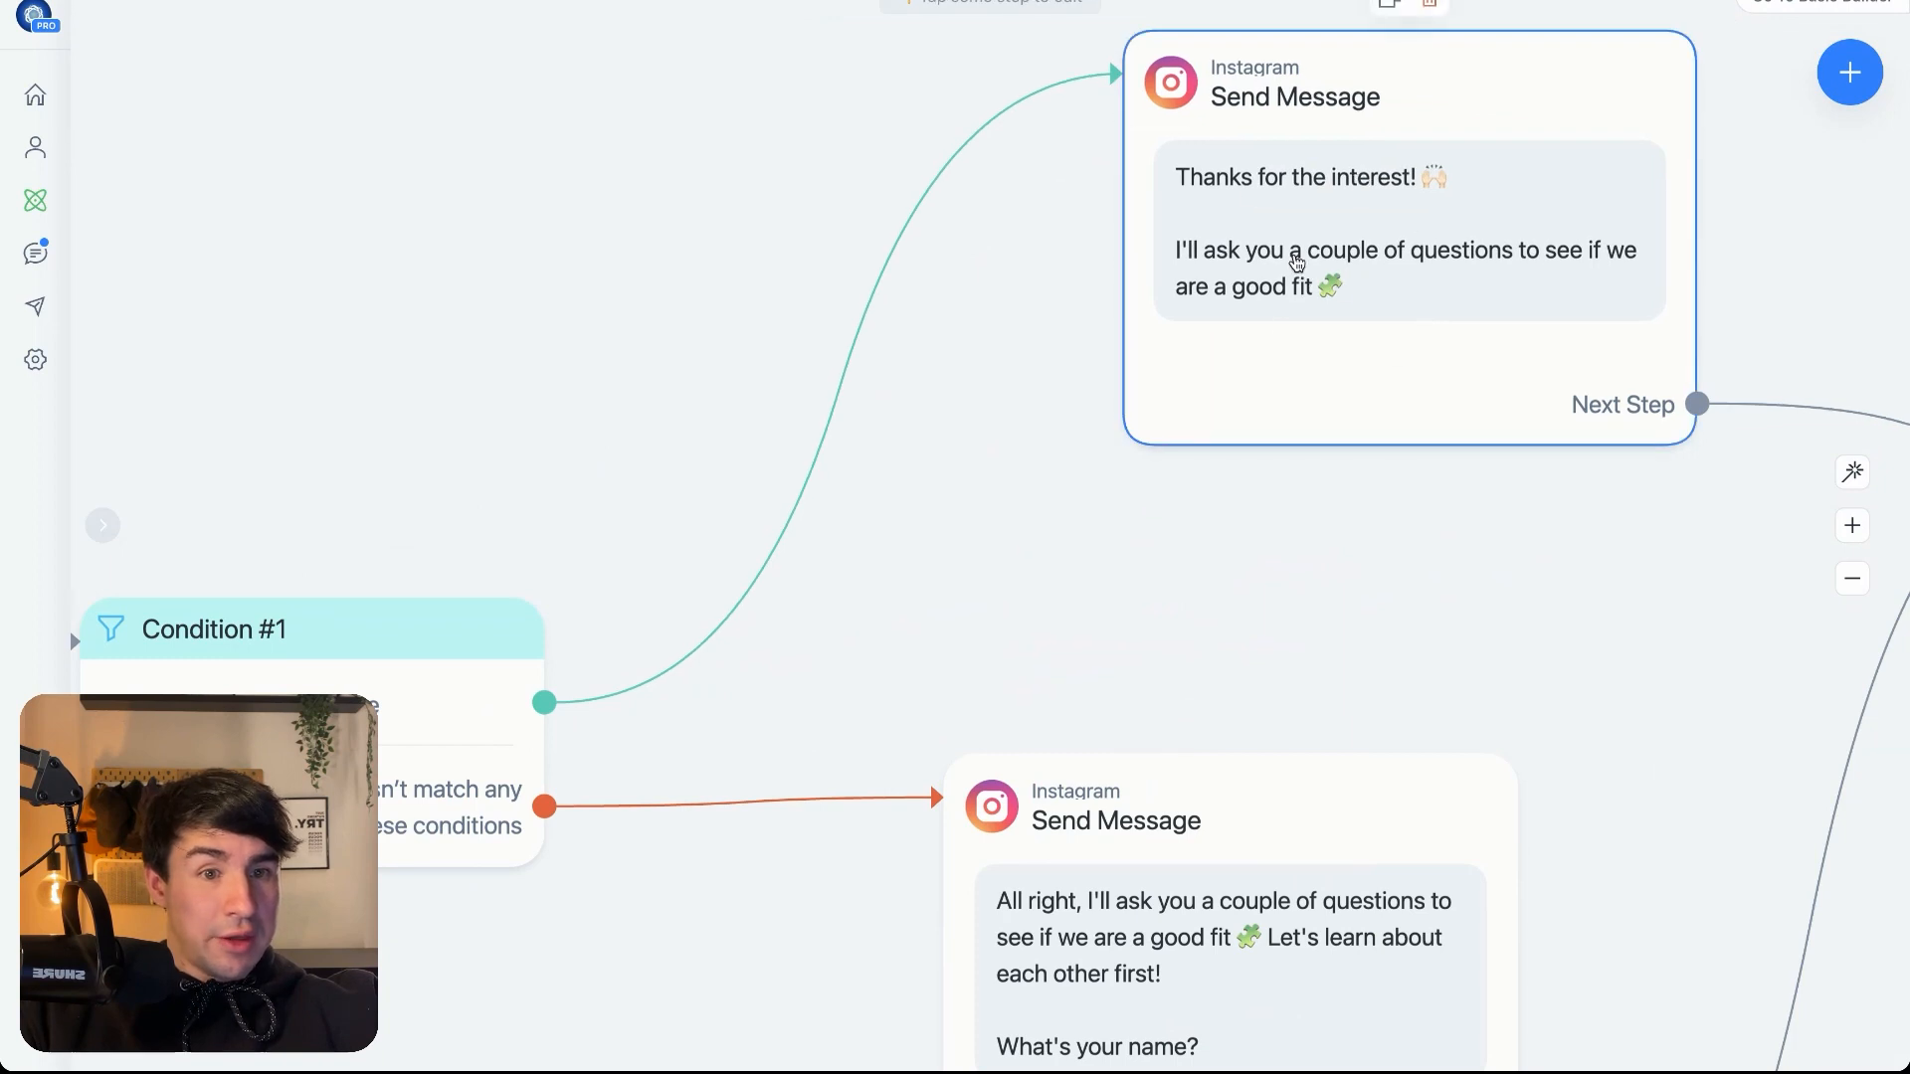
drag(1062, 550, 1232, 235)
click(1174, 627)
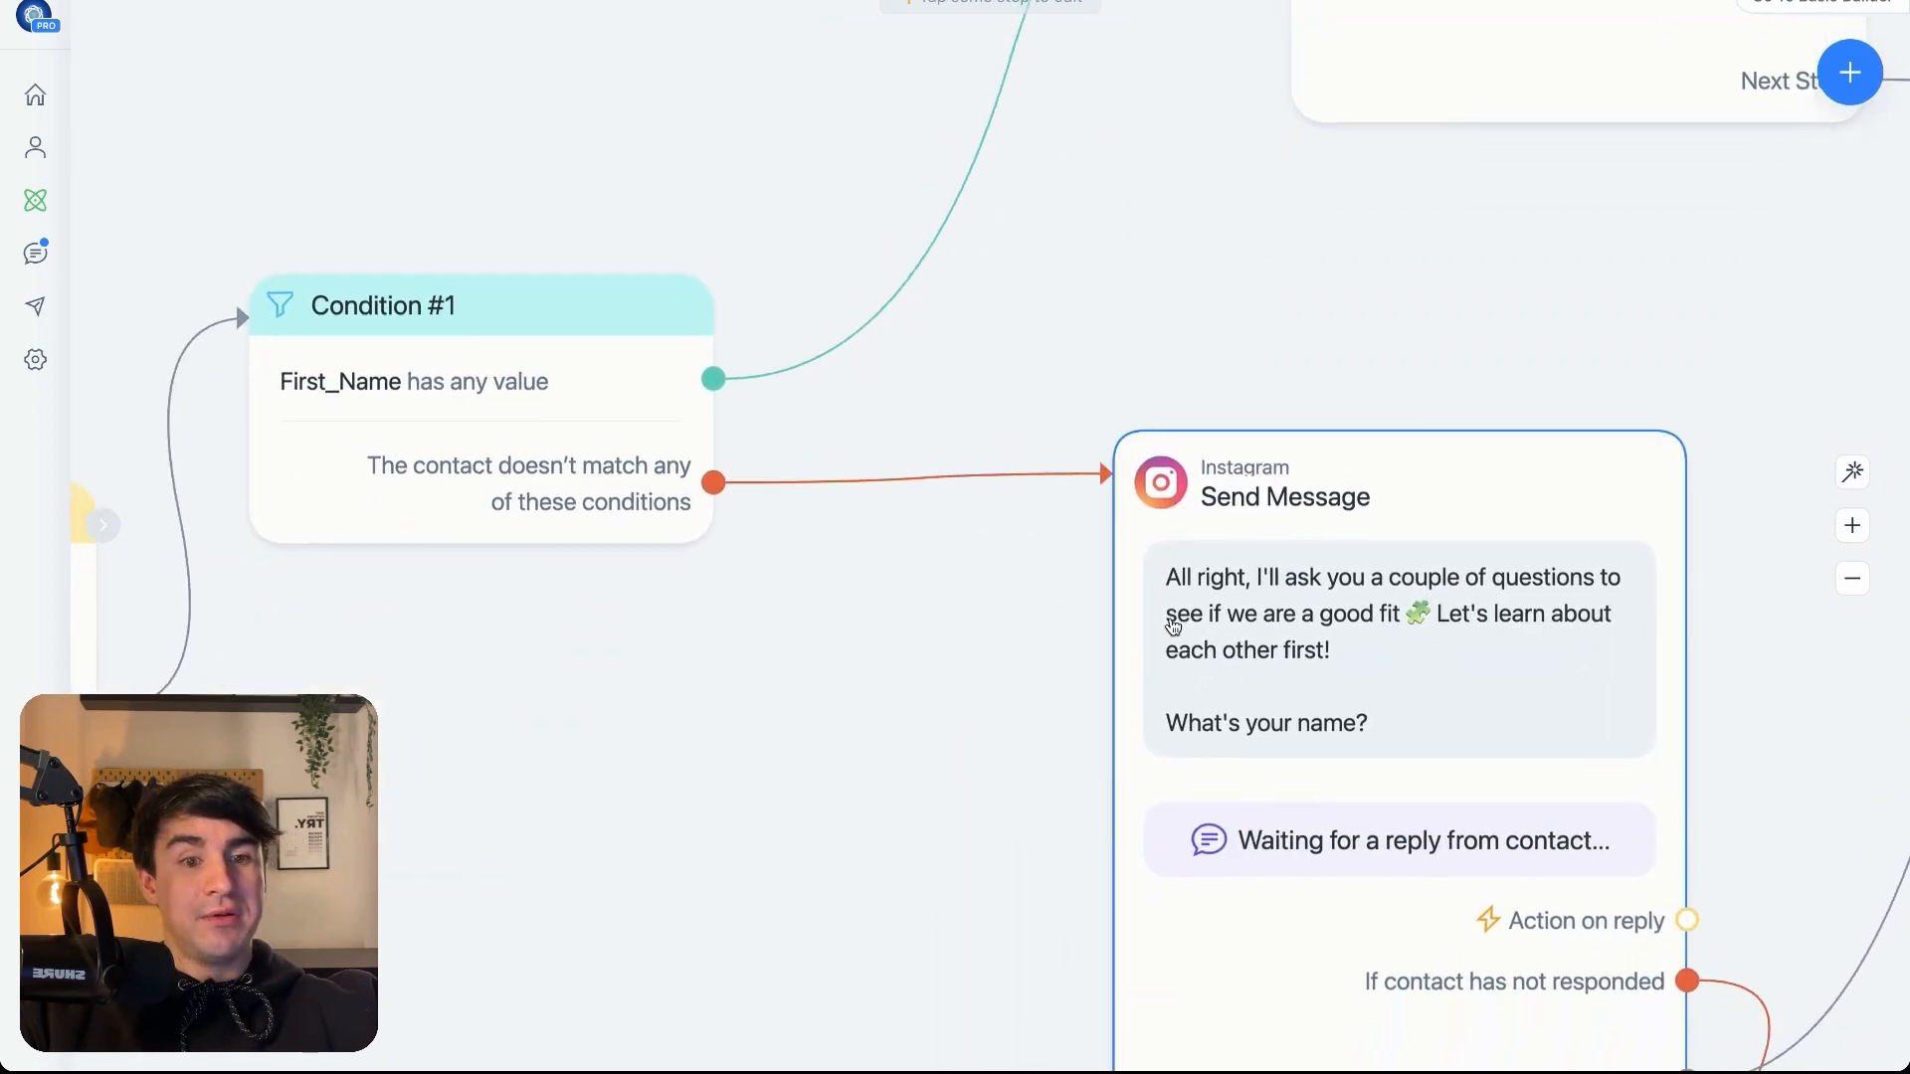
drag(1174, 627, 1032, 583)
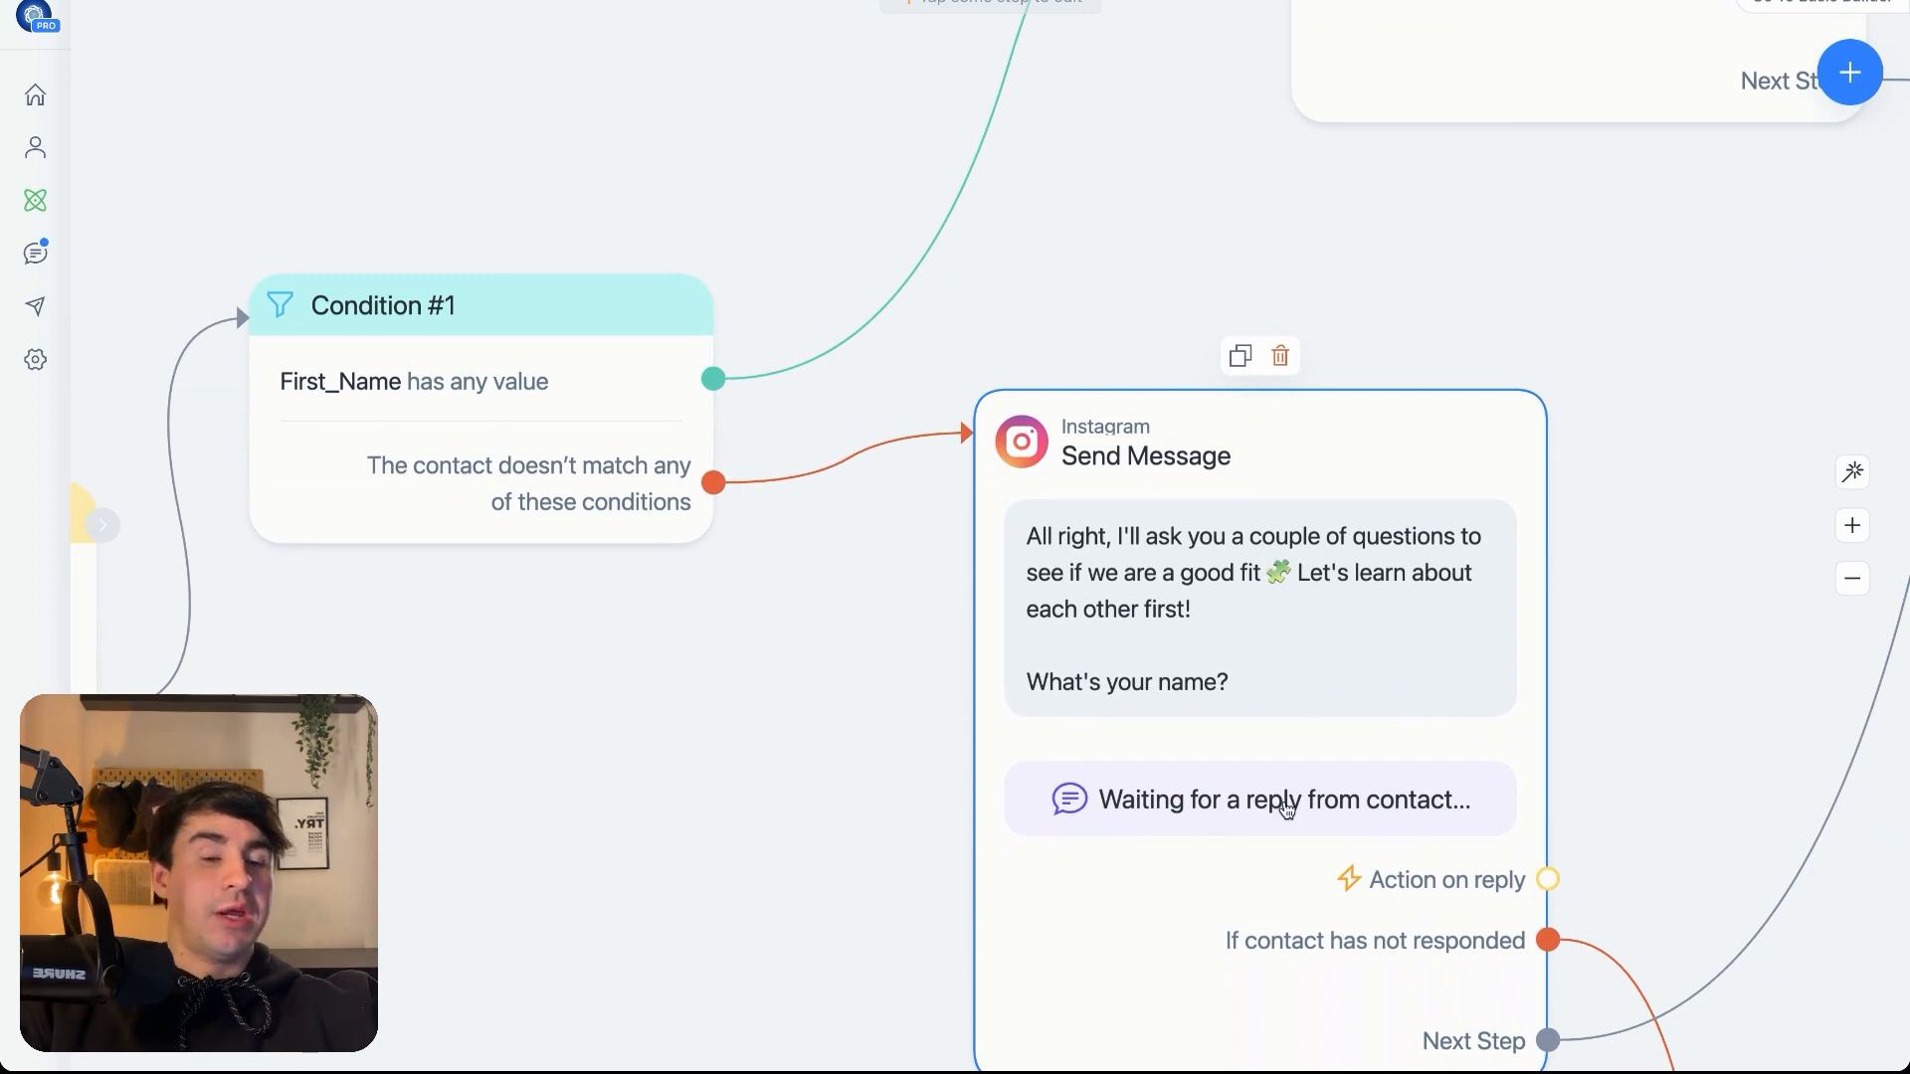
- Add a second User Input question to the message that asks "What's your name?"
scroll(1637, 333, down, 5)
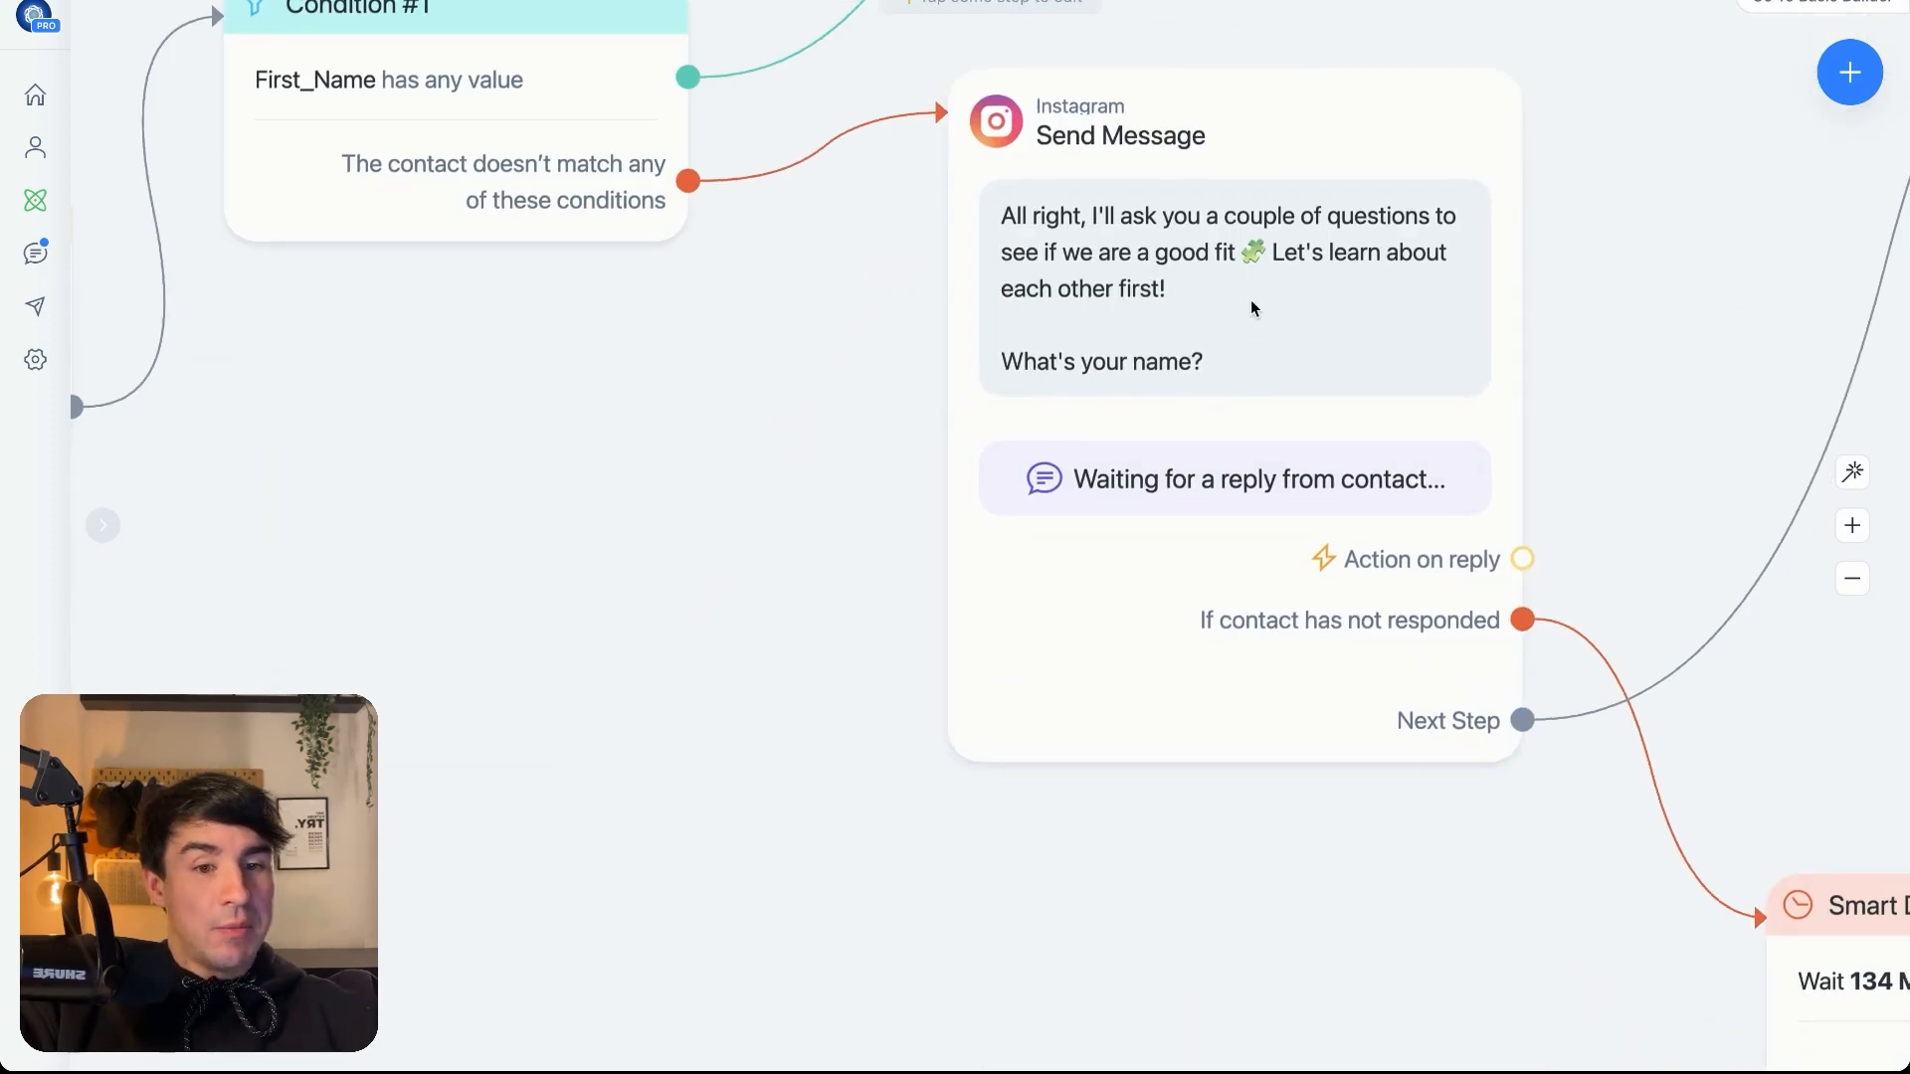
click(1256, 246)
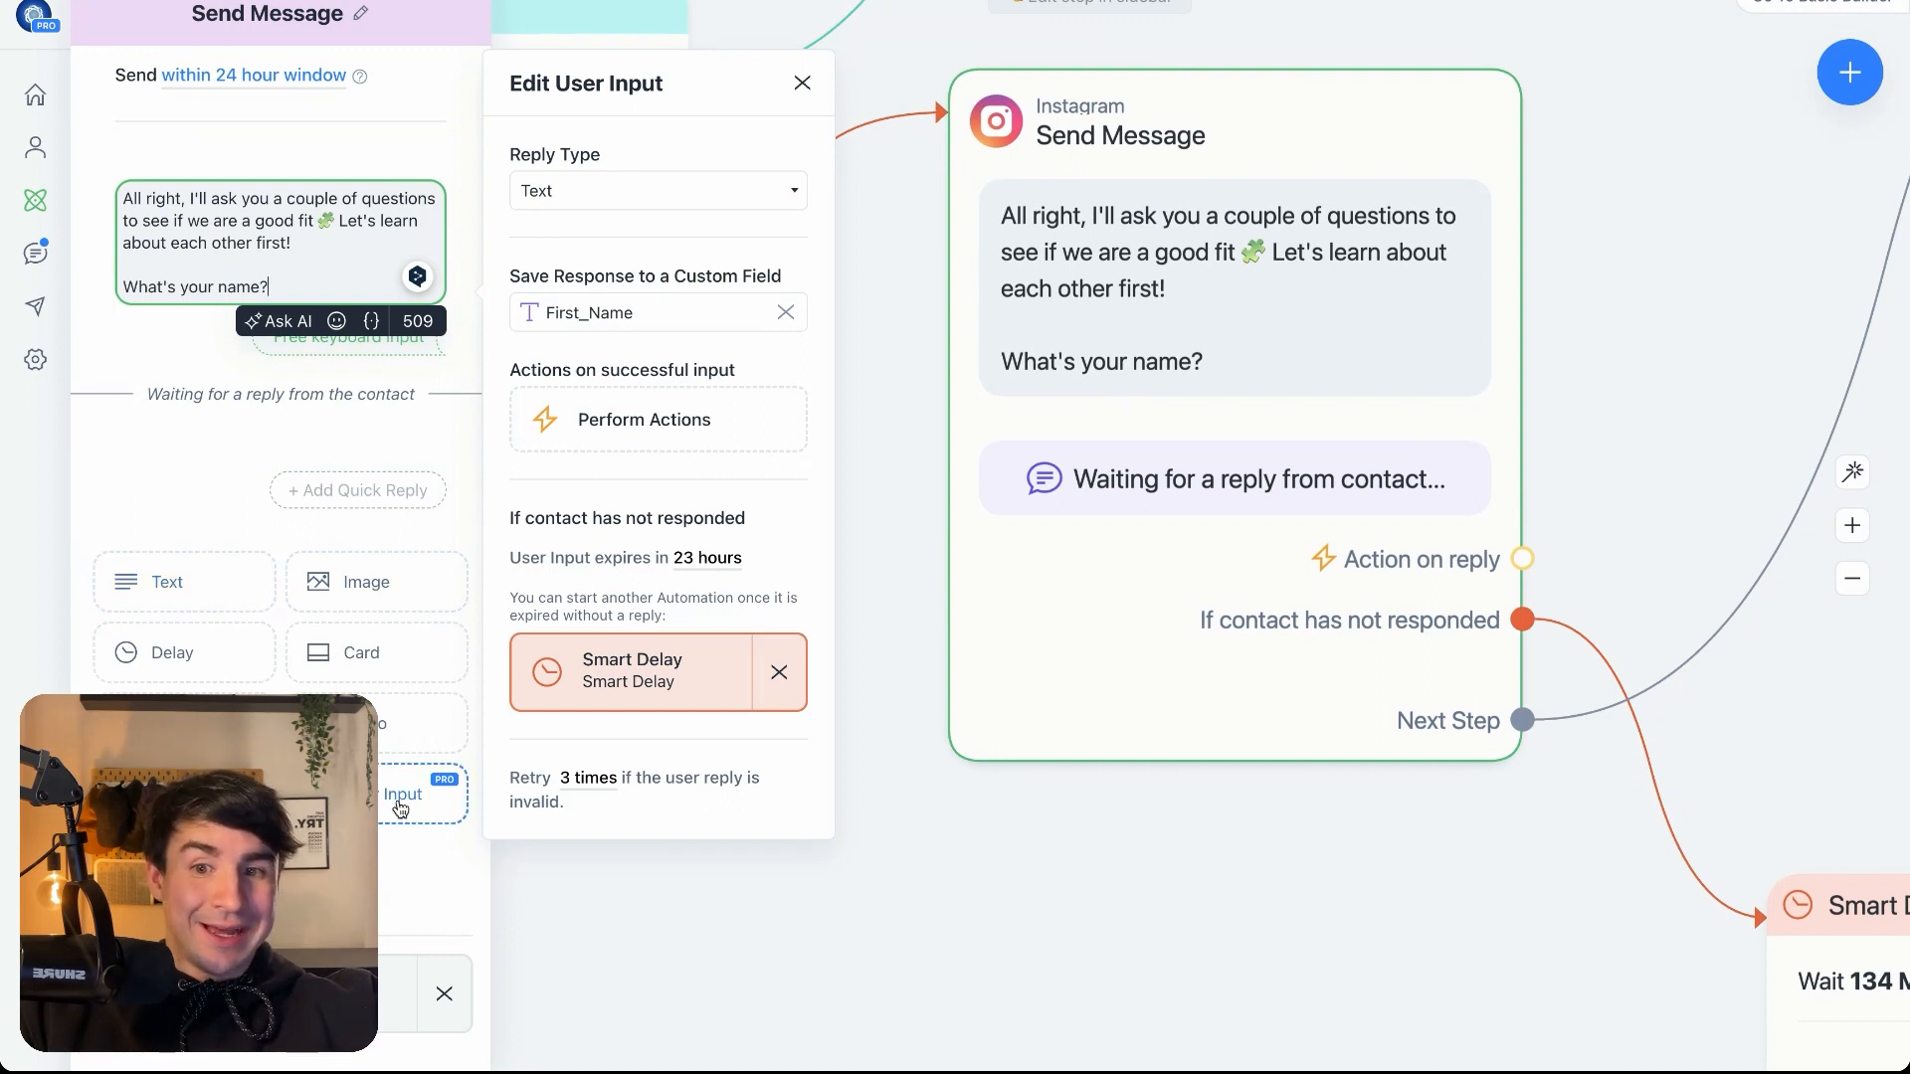
click(400, 808)
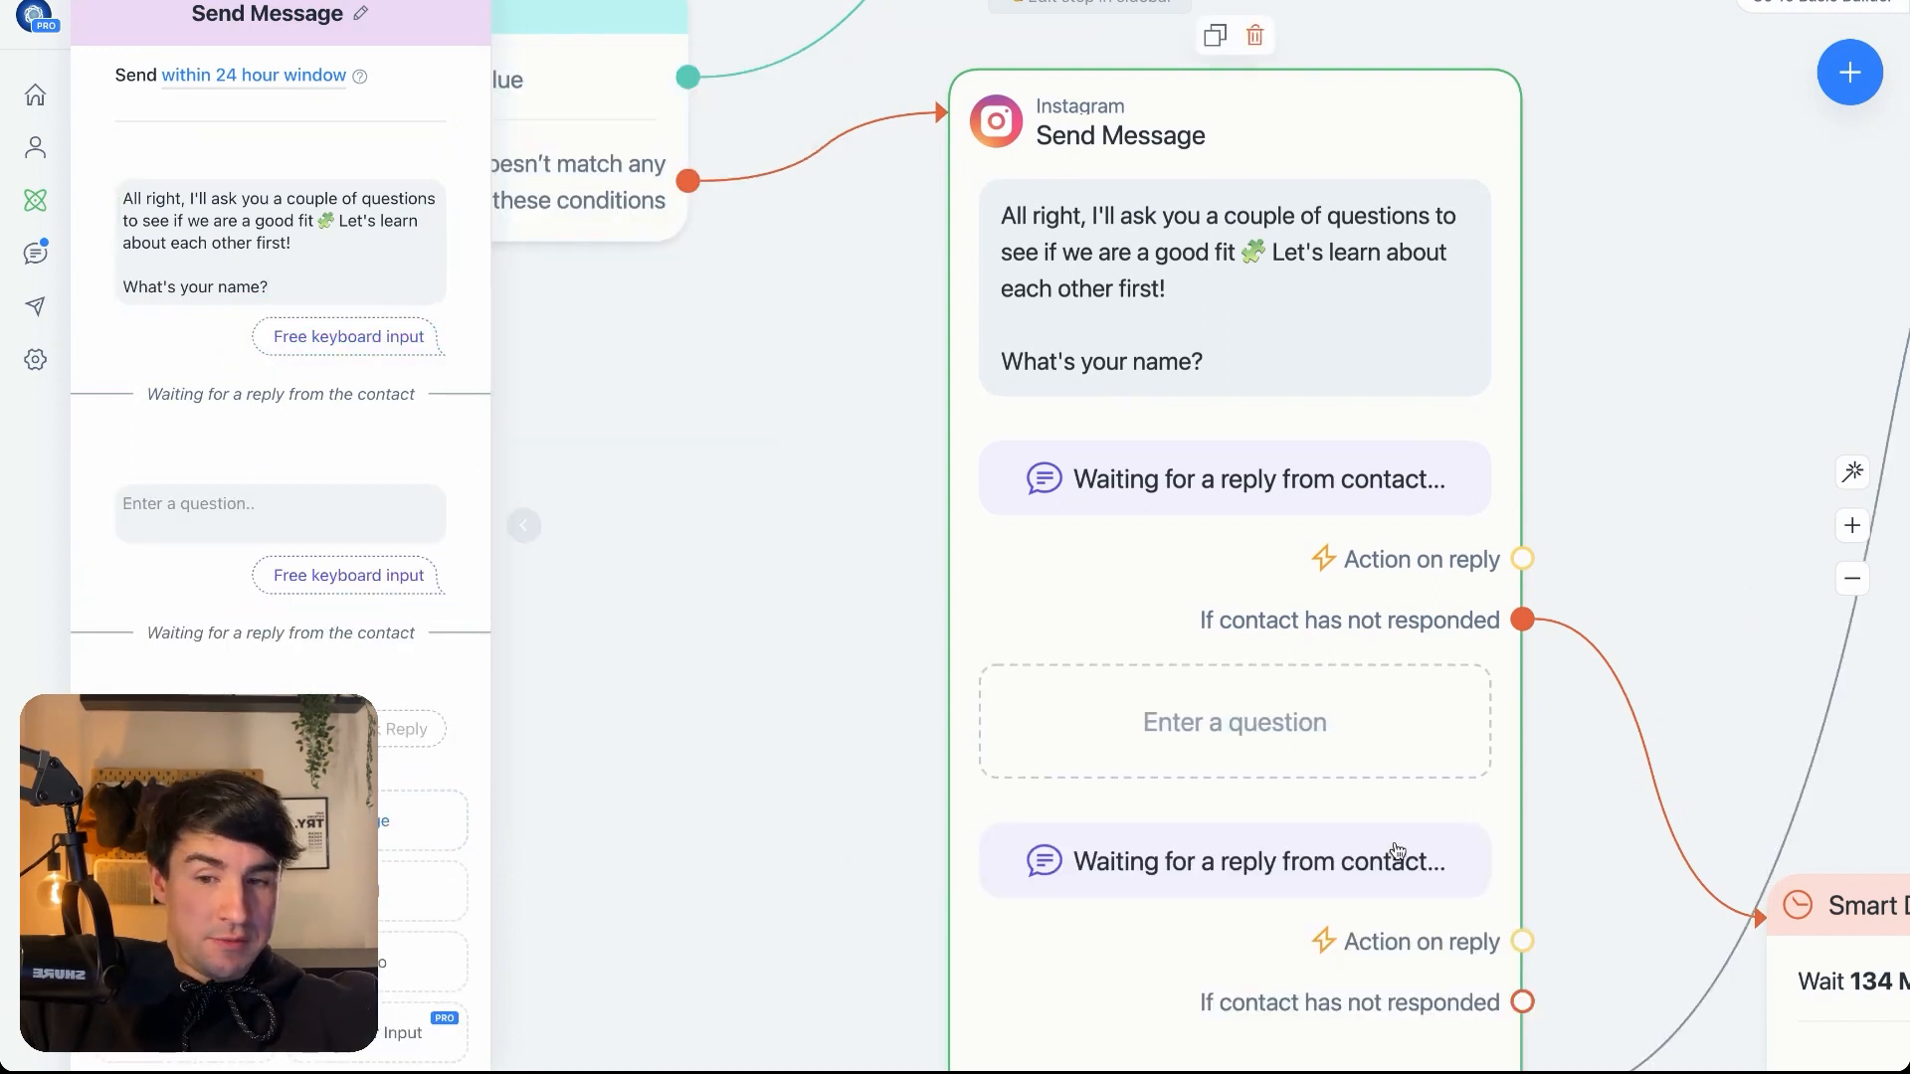
- Examine the reply types and the custom fields available for saving the second question's response
click(327, 511)
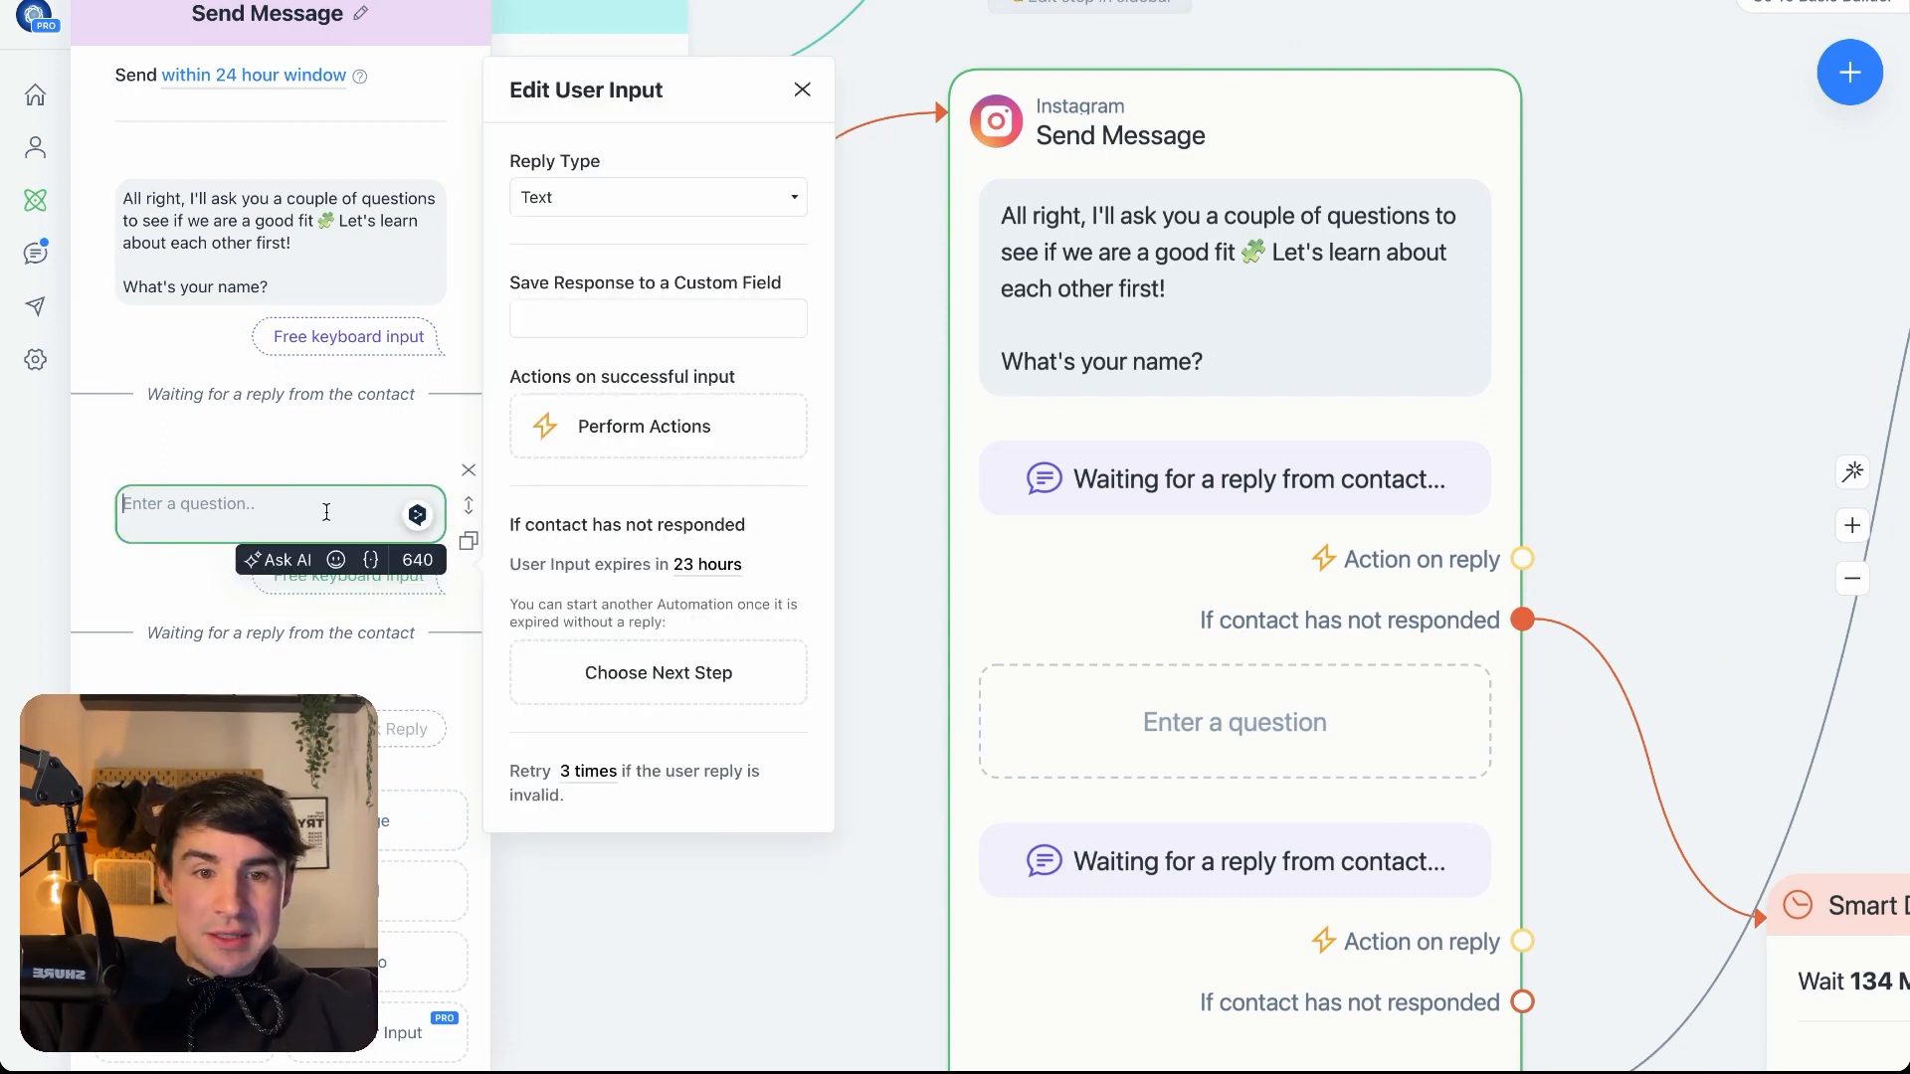
click(625, 207)
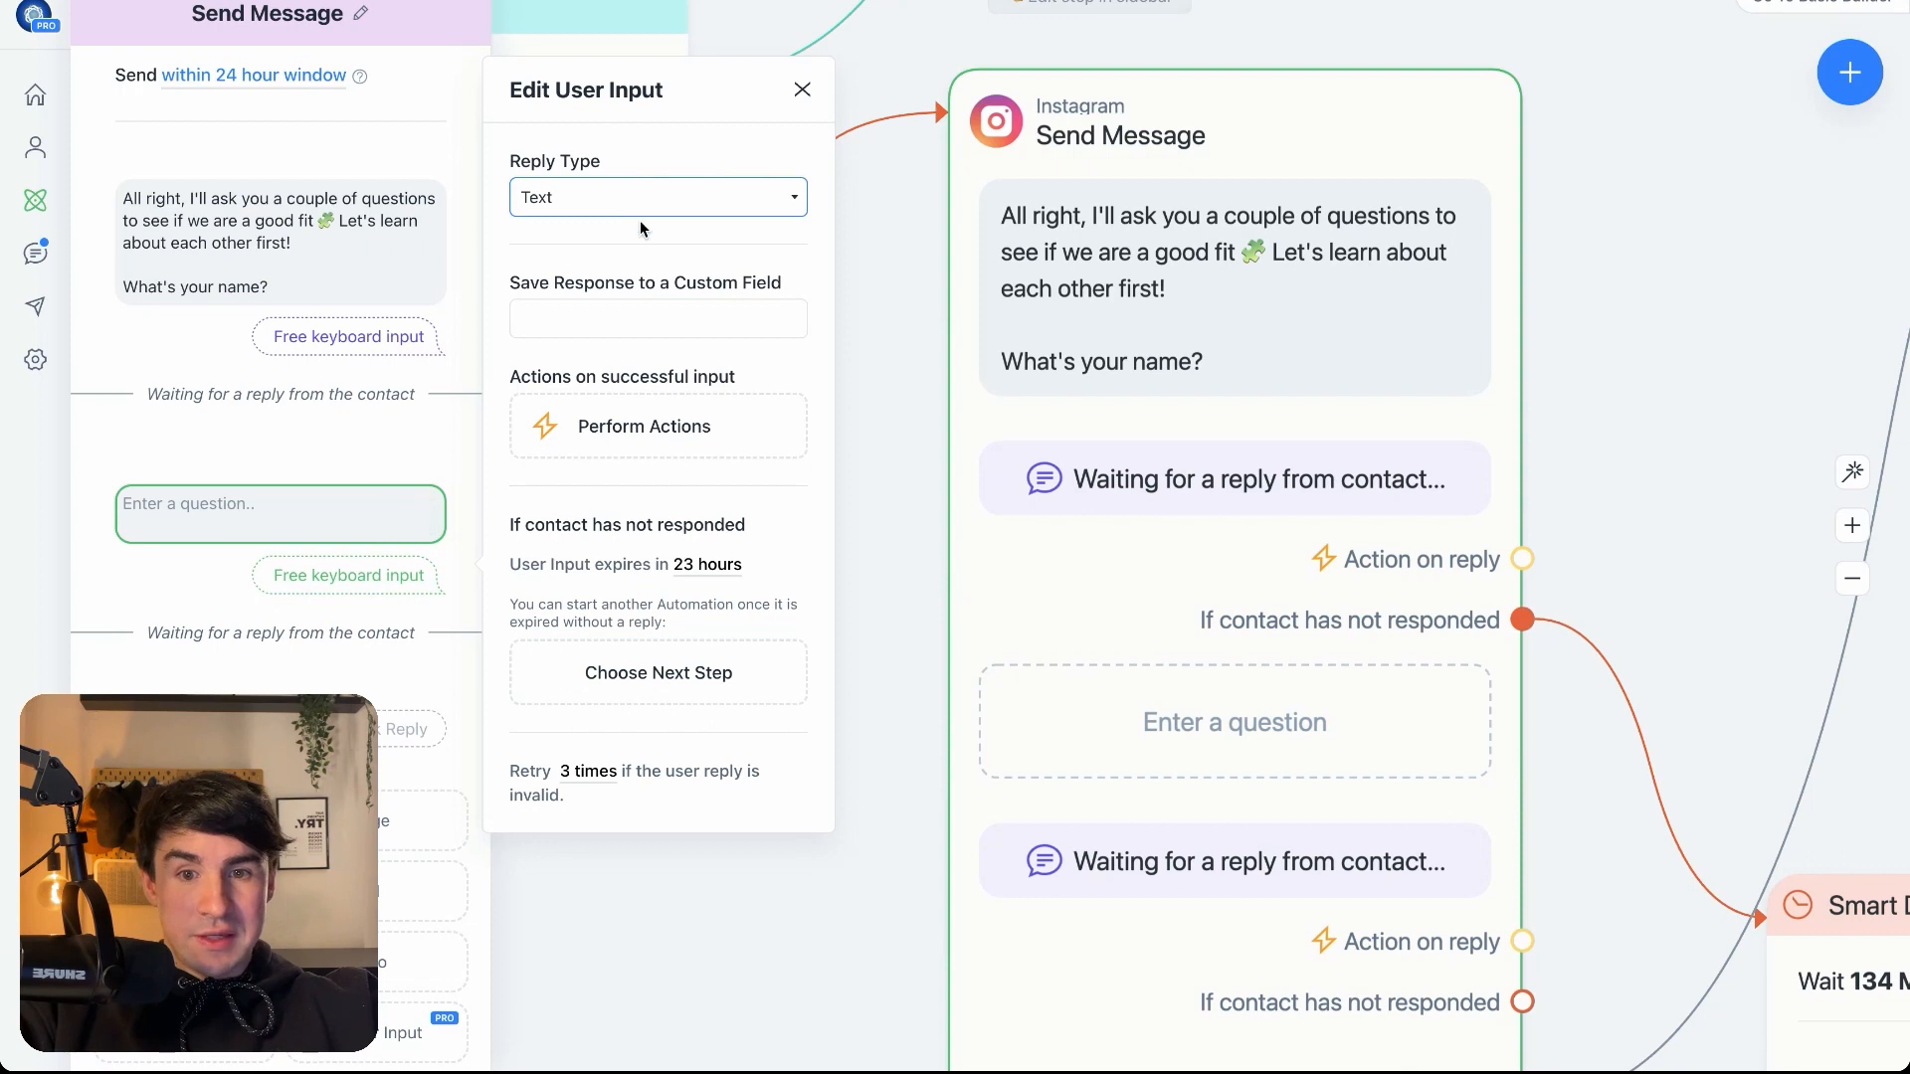
click(622, 323)
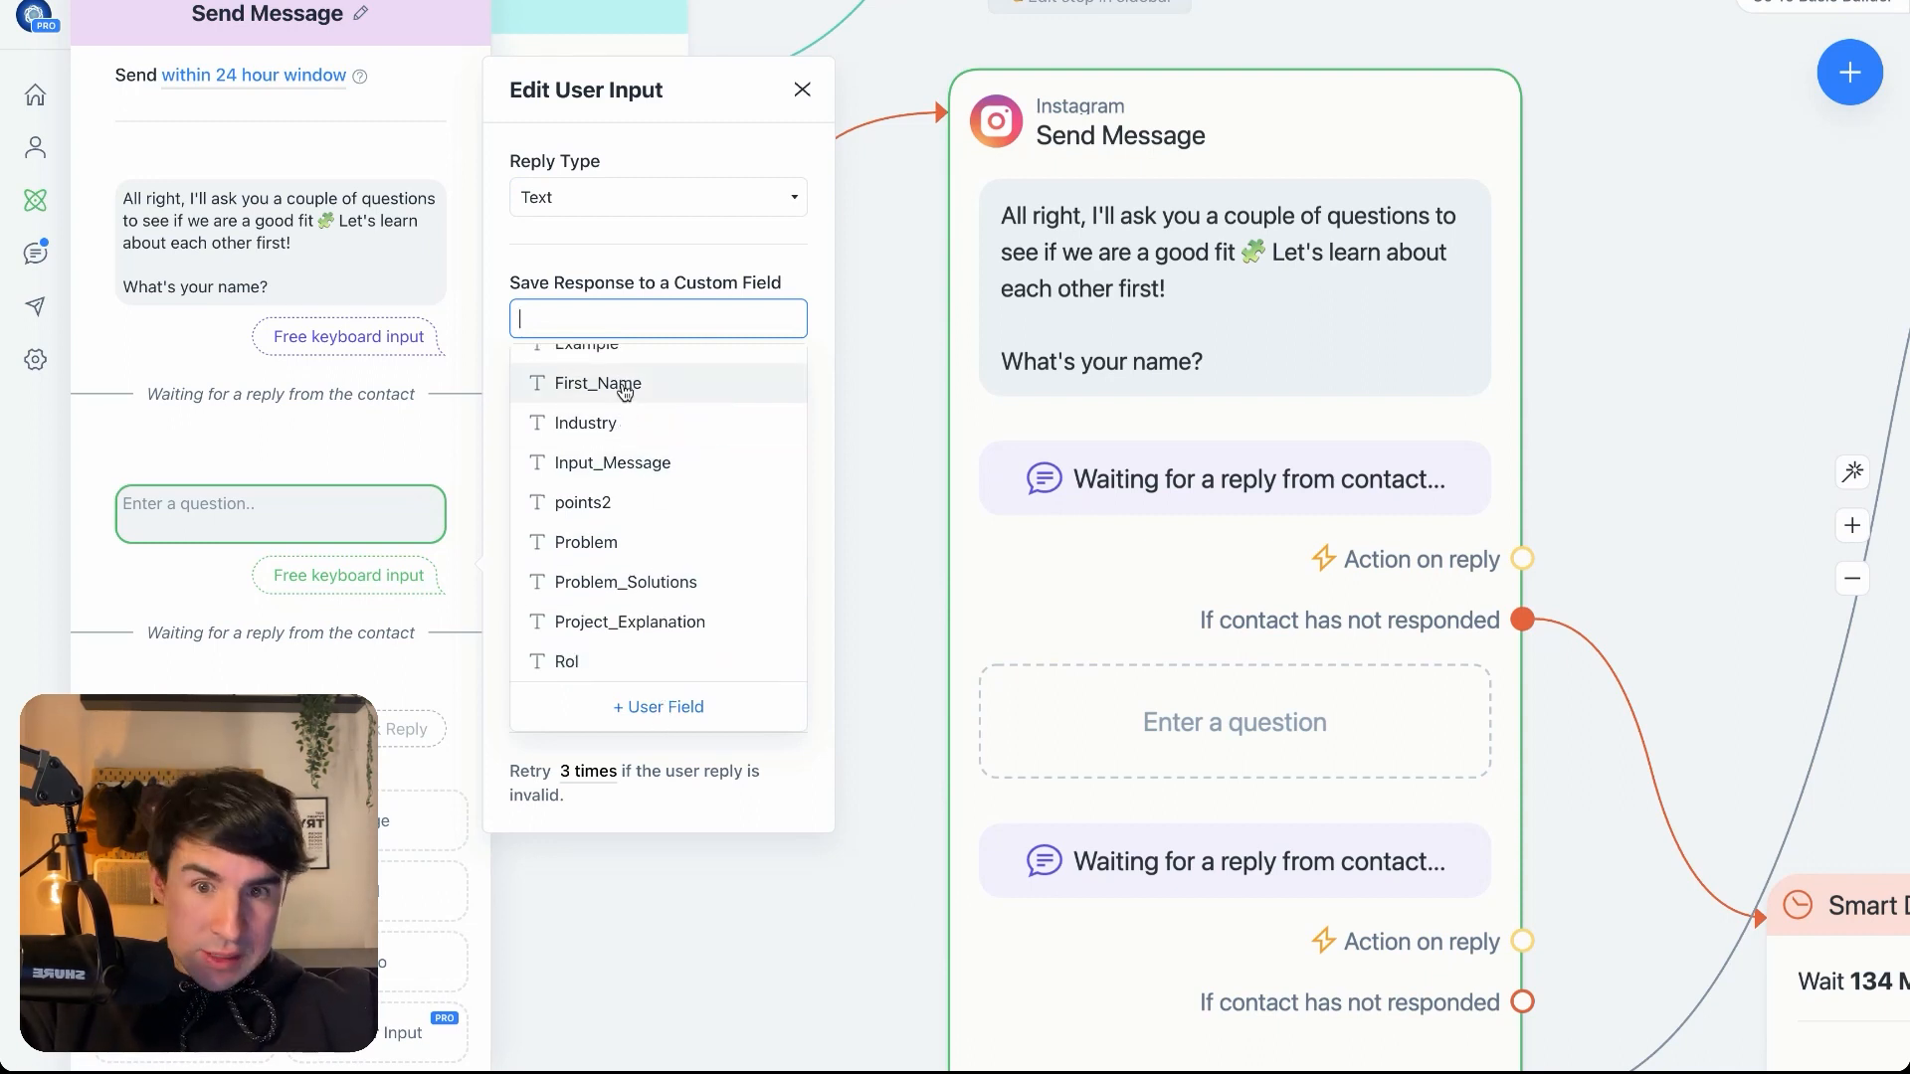
click(610, 212)
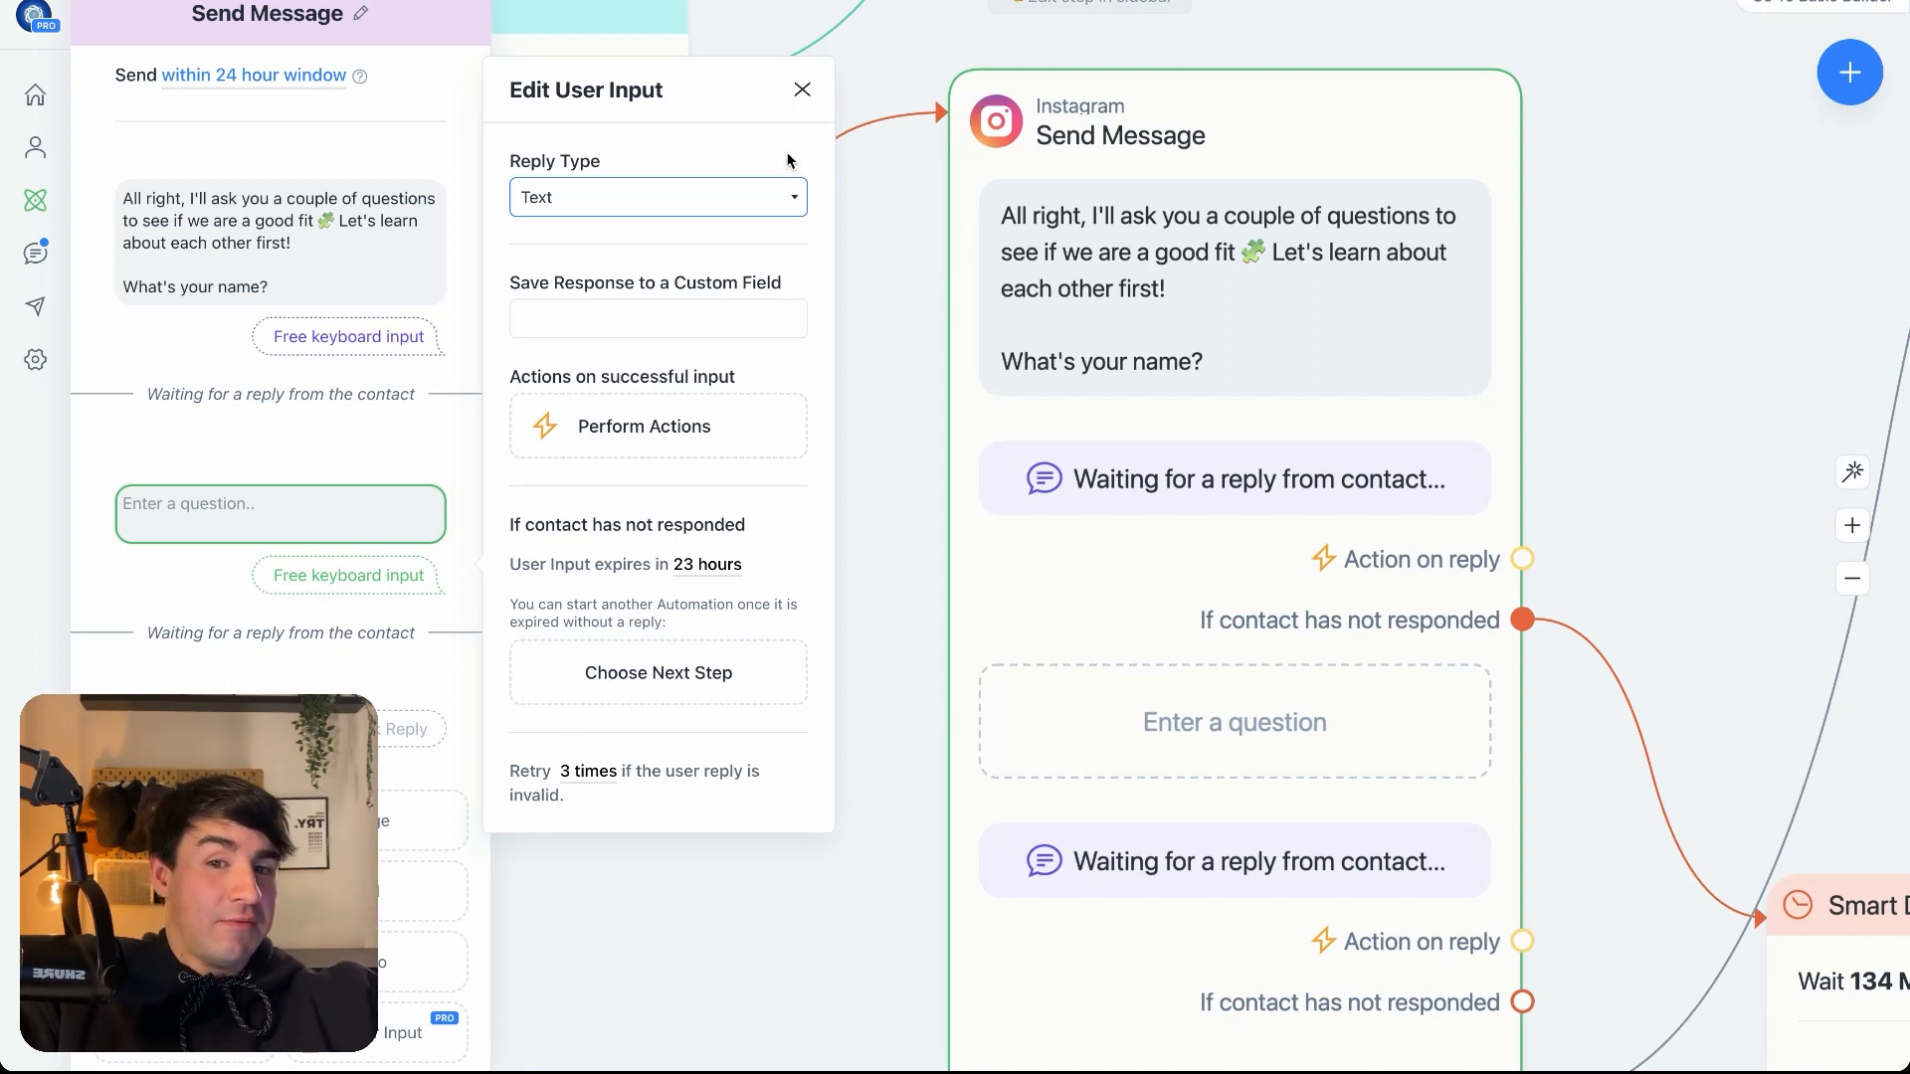
click(609, 315)
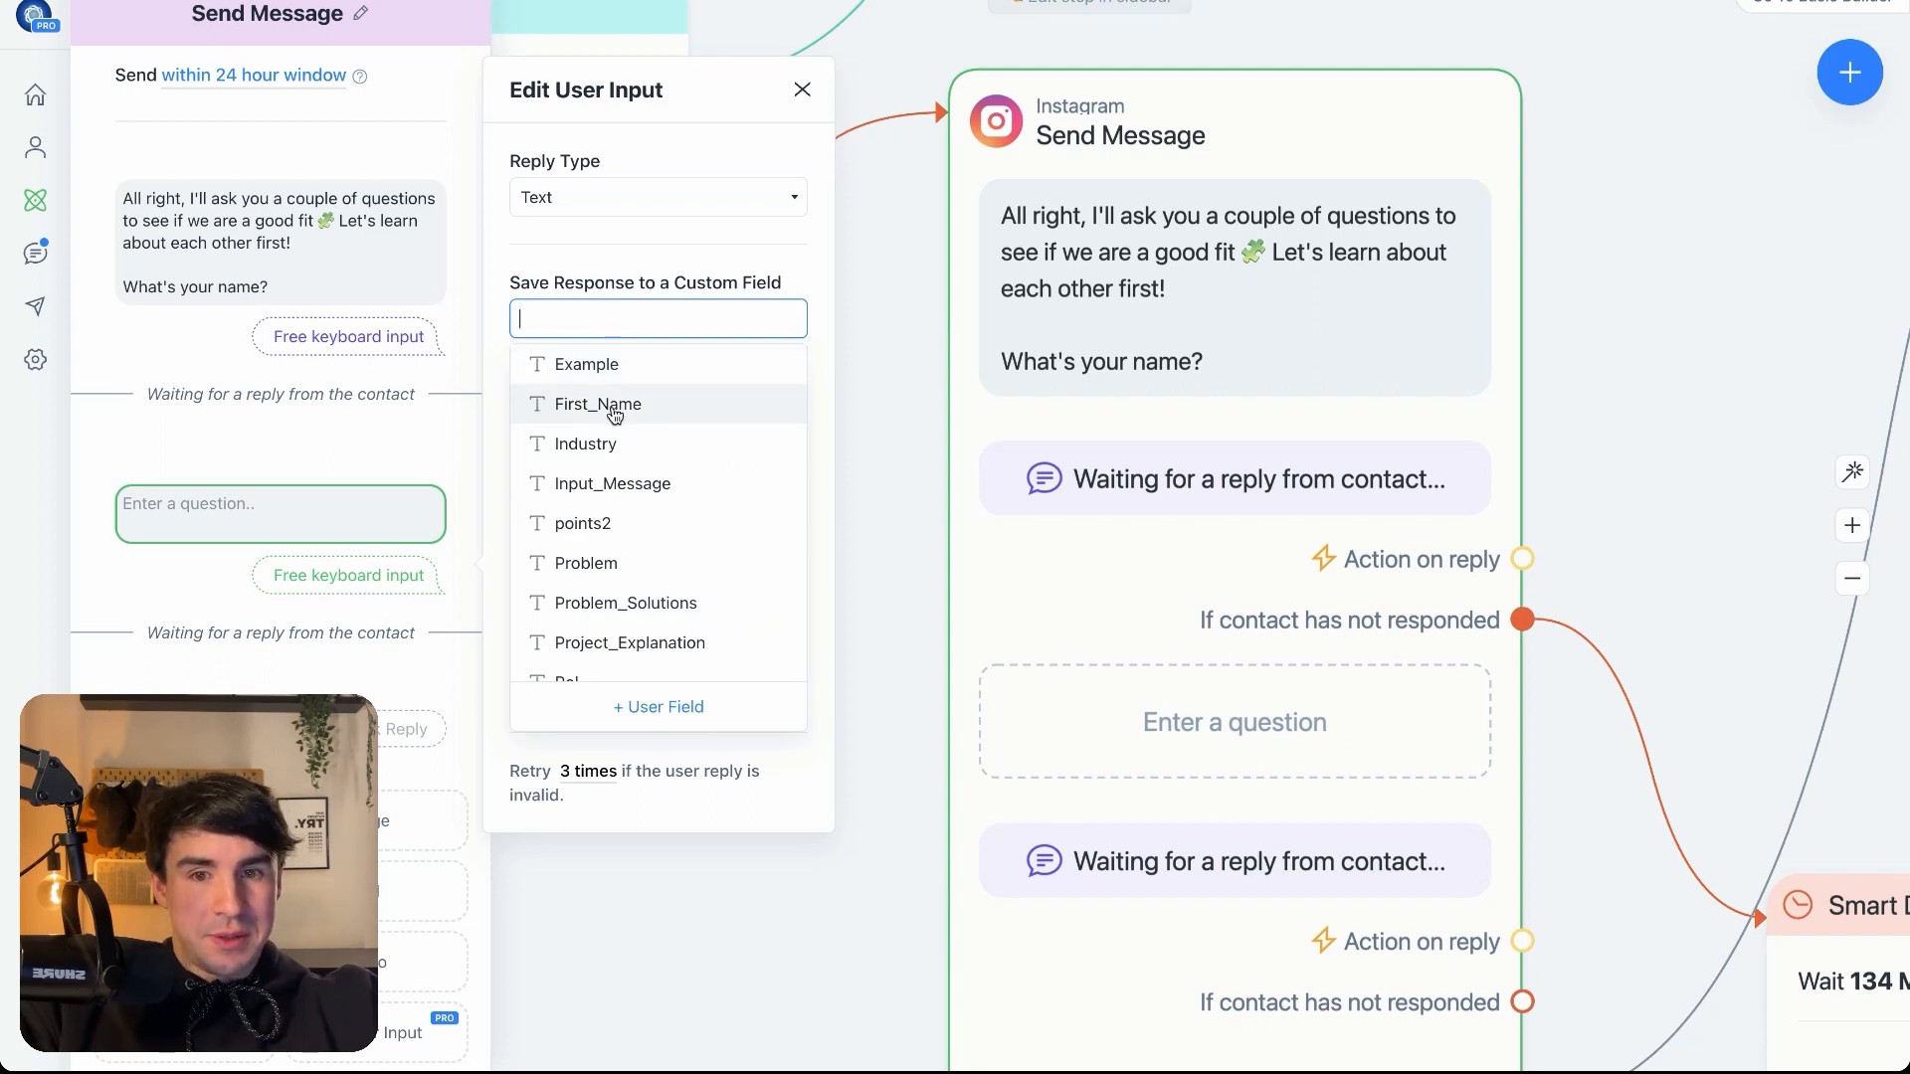
click(420, 485)
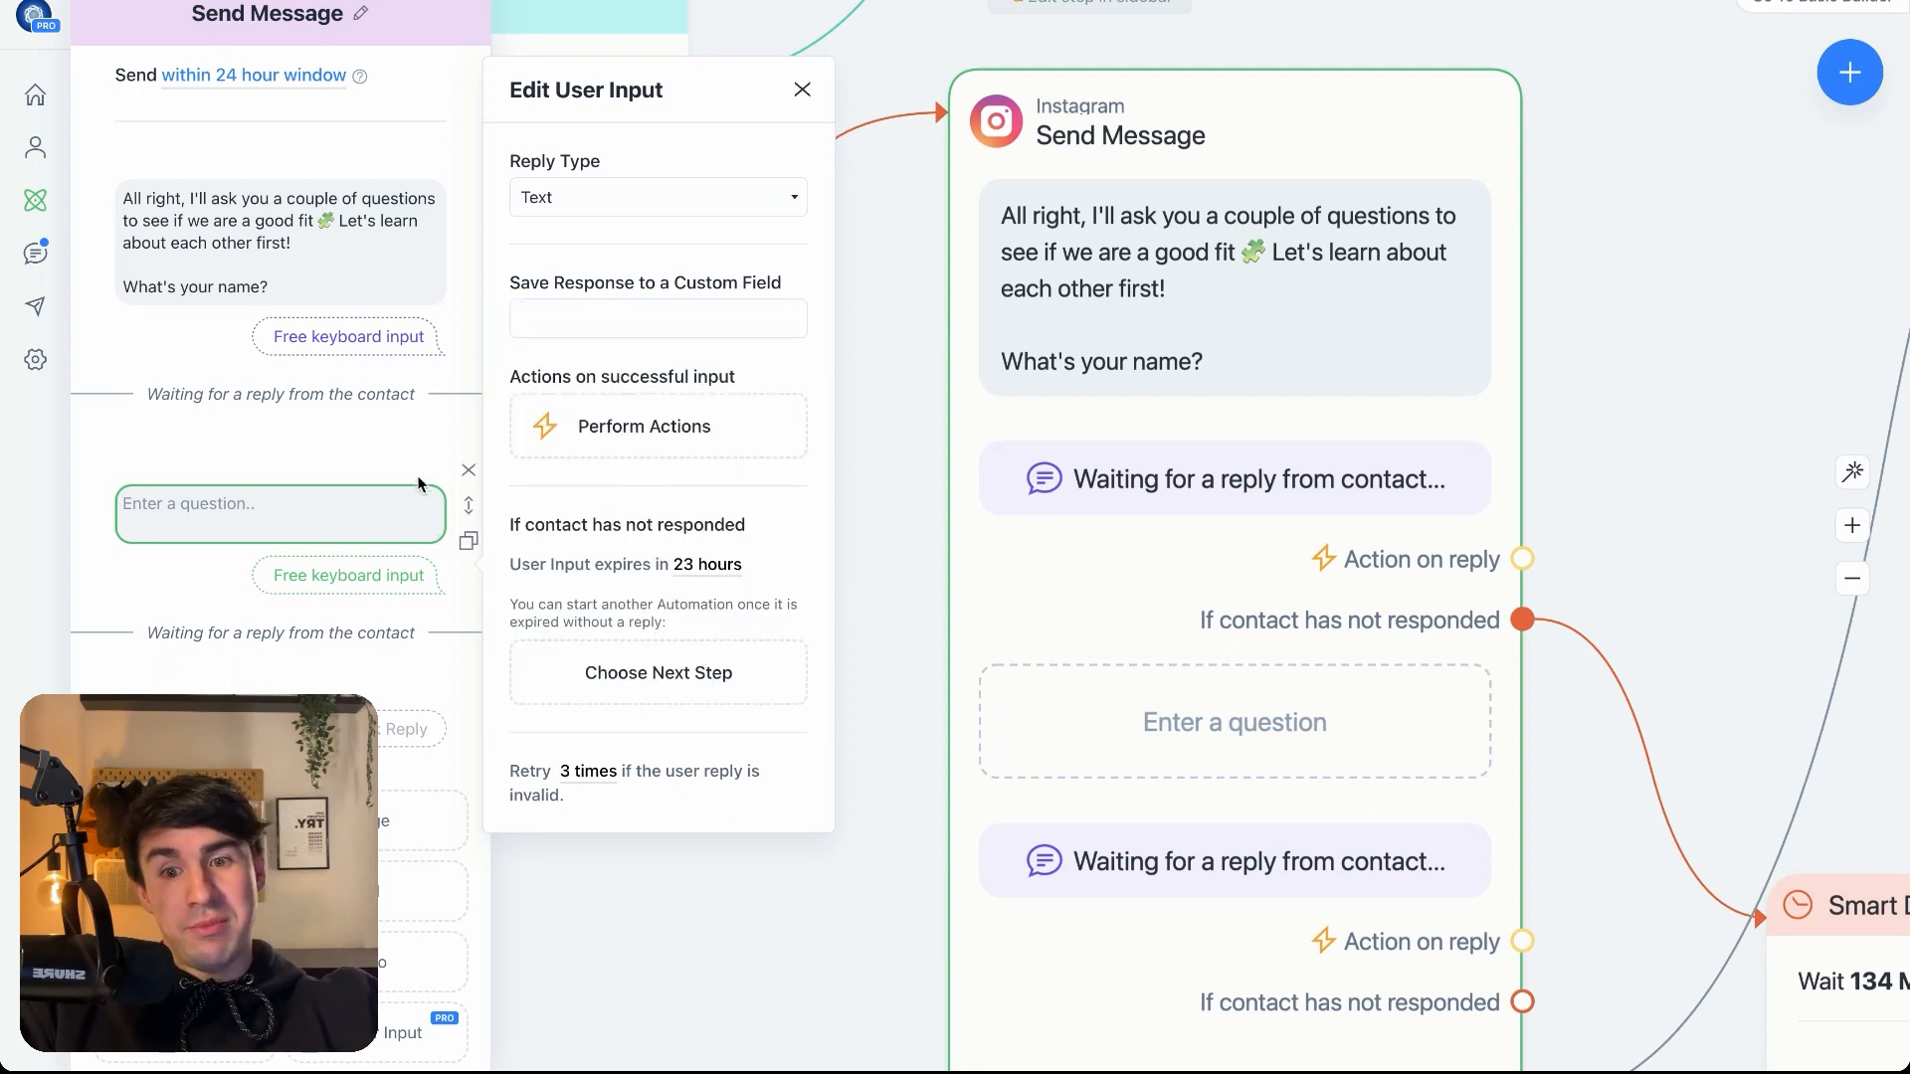
- Remove the empty second question from the "What's your name?" message and move the 134-minute Smart Delay closer to that message
click(467, 482)
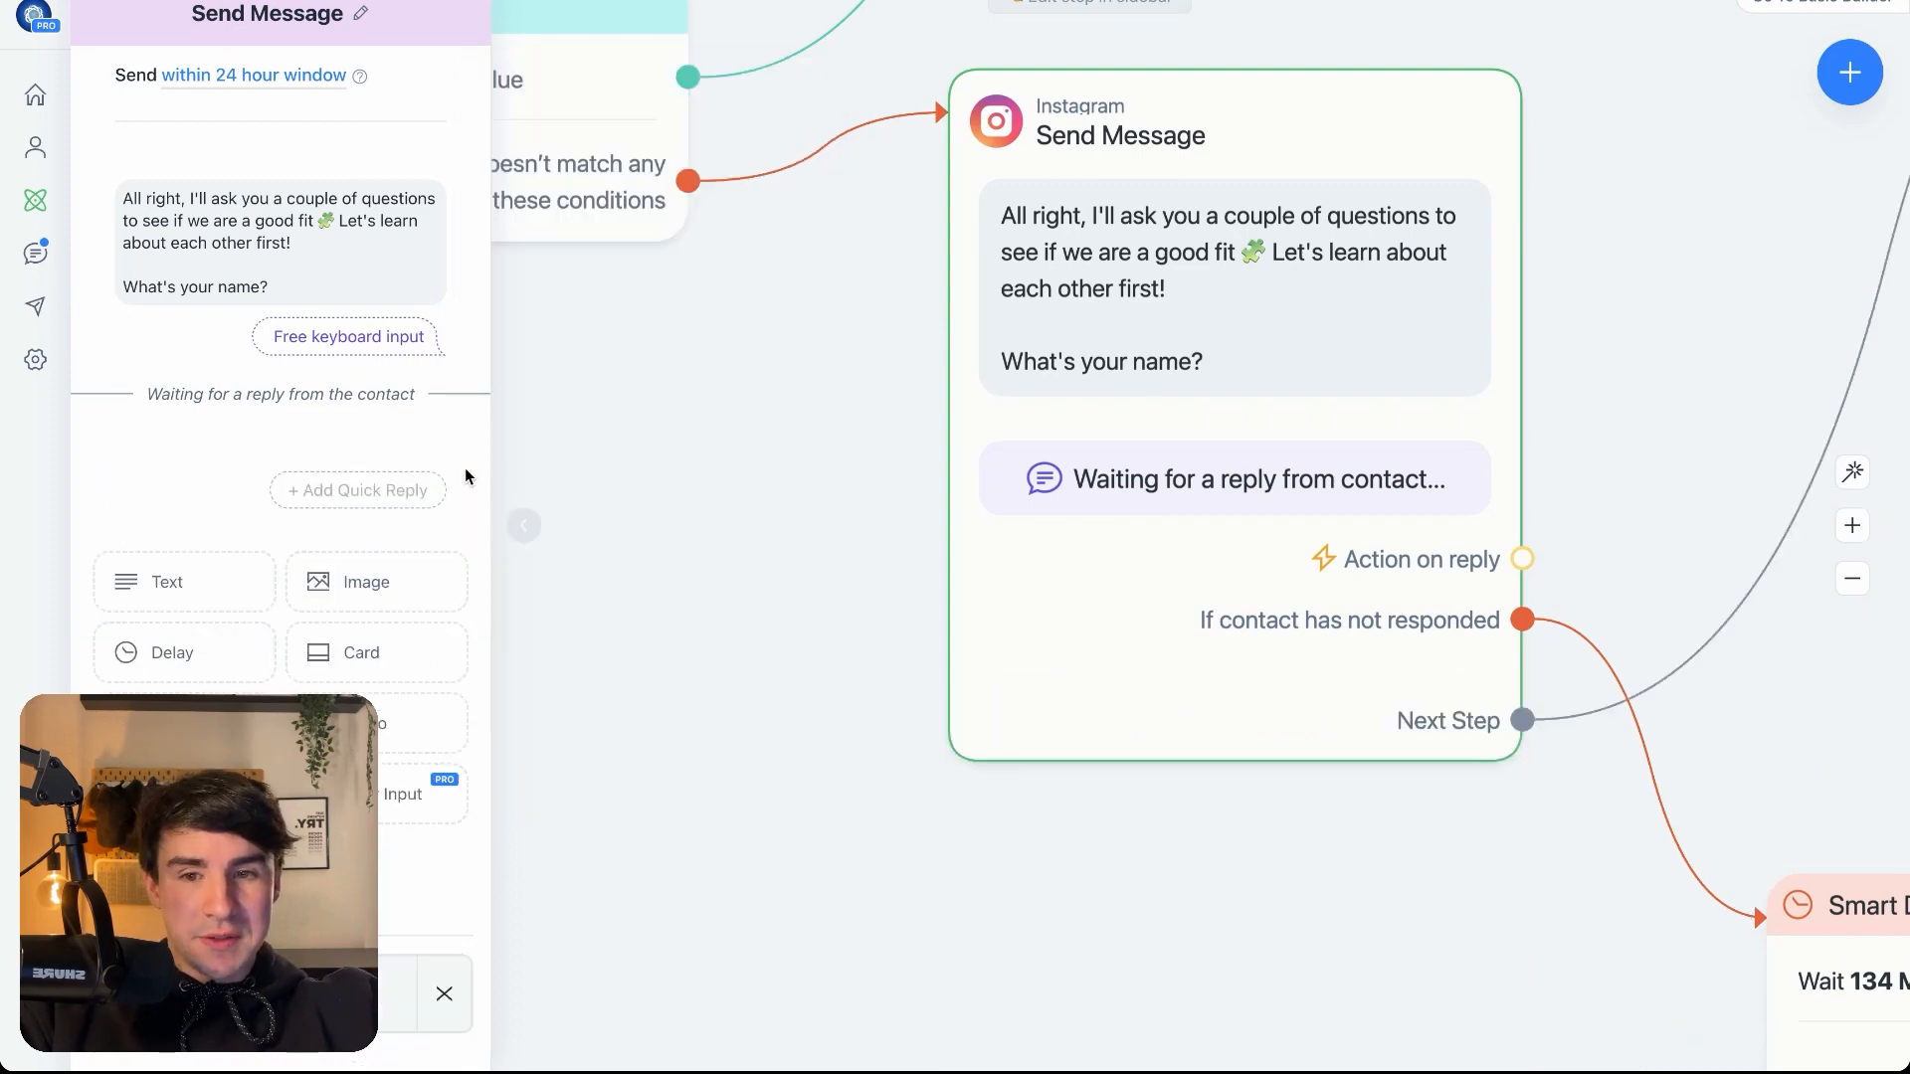
drag(1253, 513, 1191, 492)
drag(1524, 1028, 1249, 760)
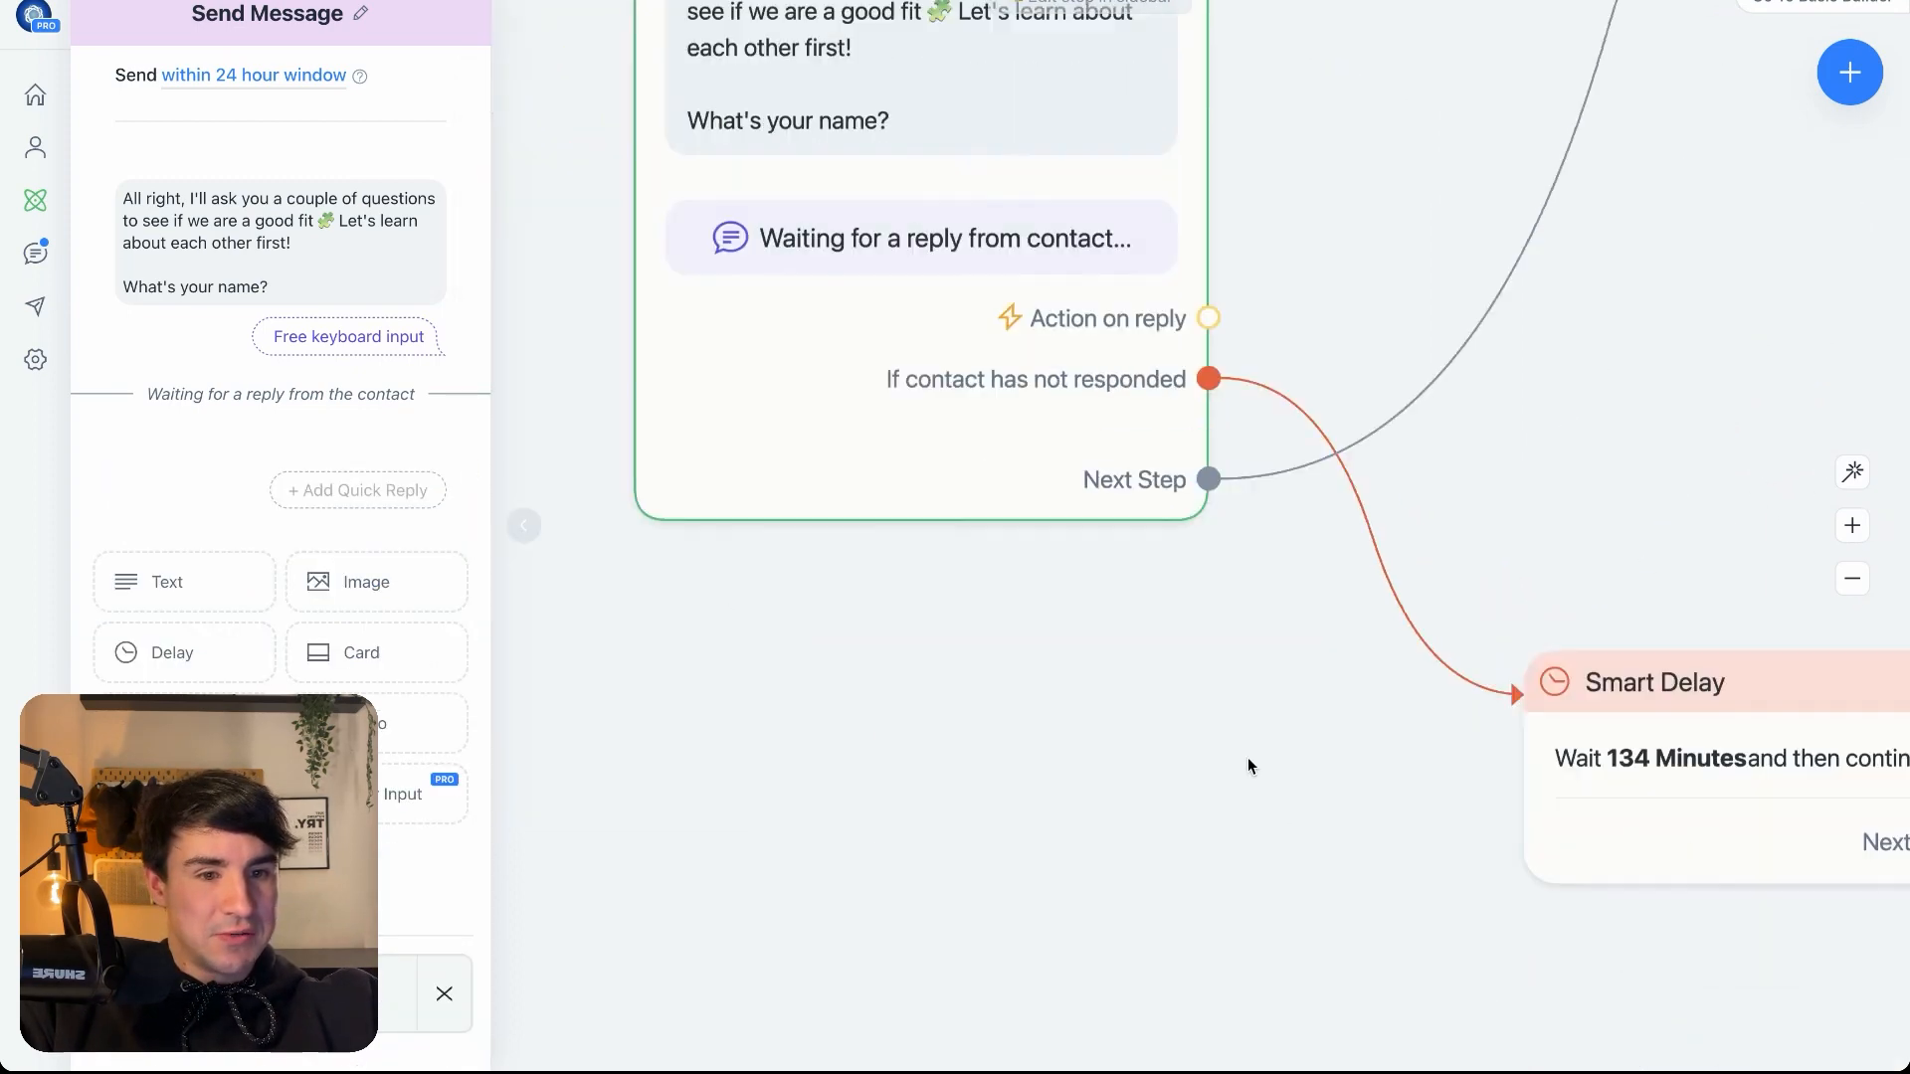
scroll(1242, 762, down, 5)
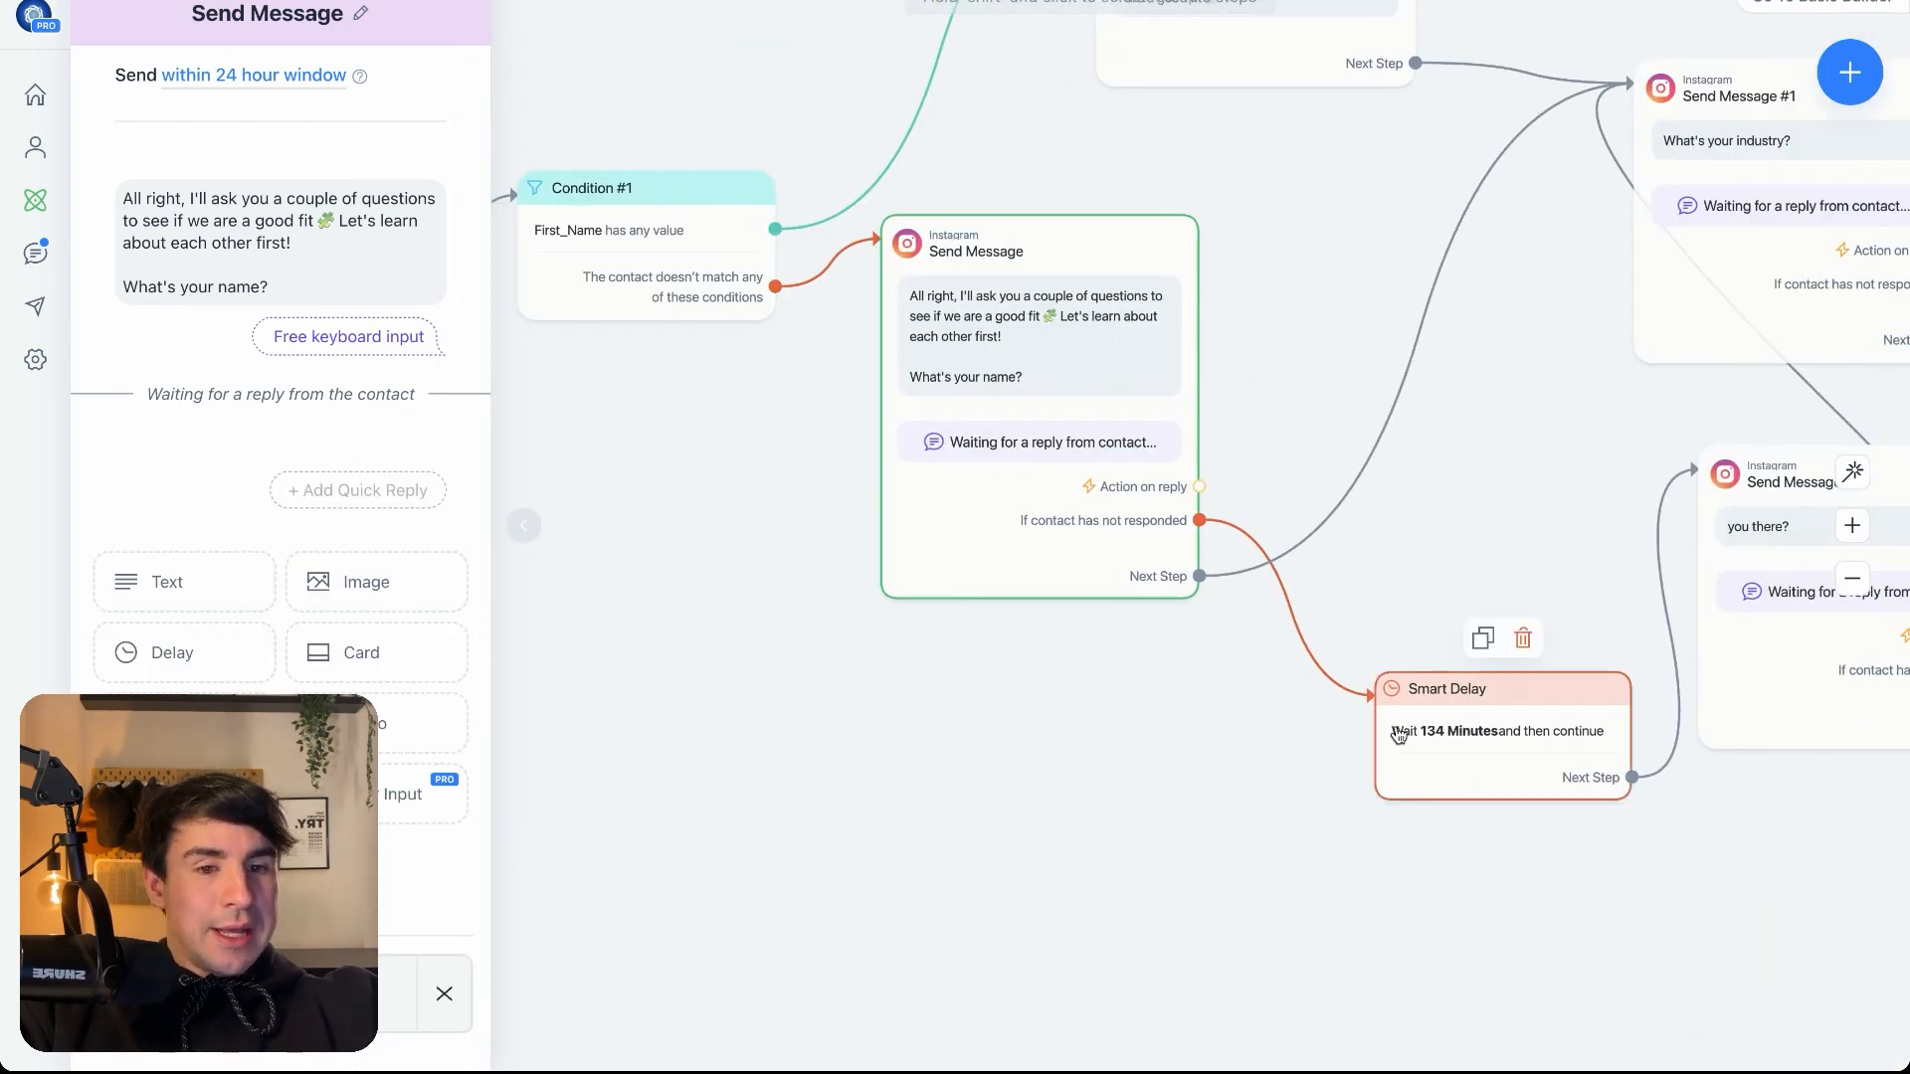
drag(1529, 696, 1443, 691)
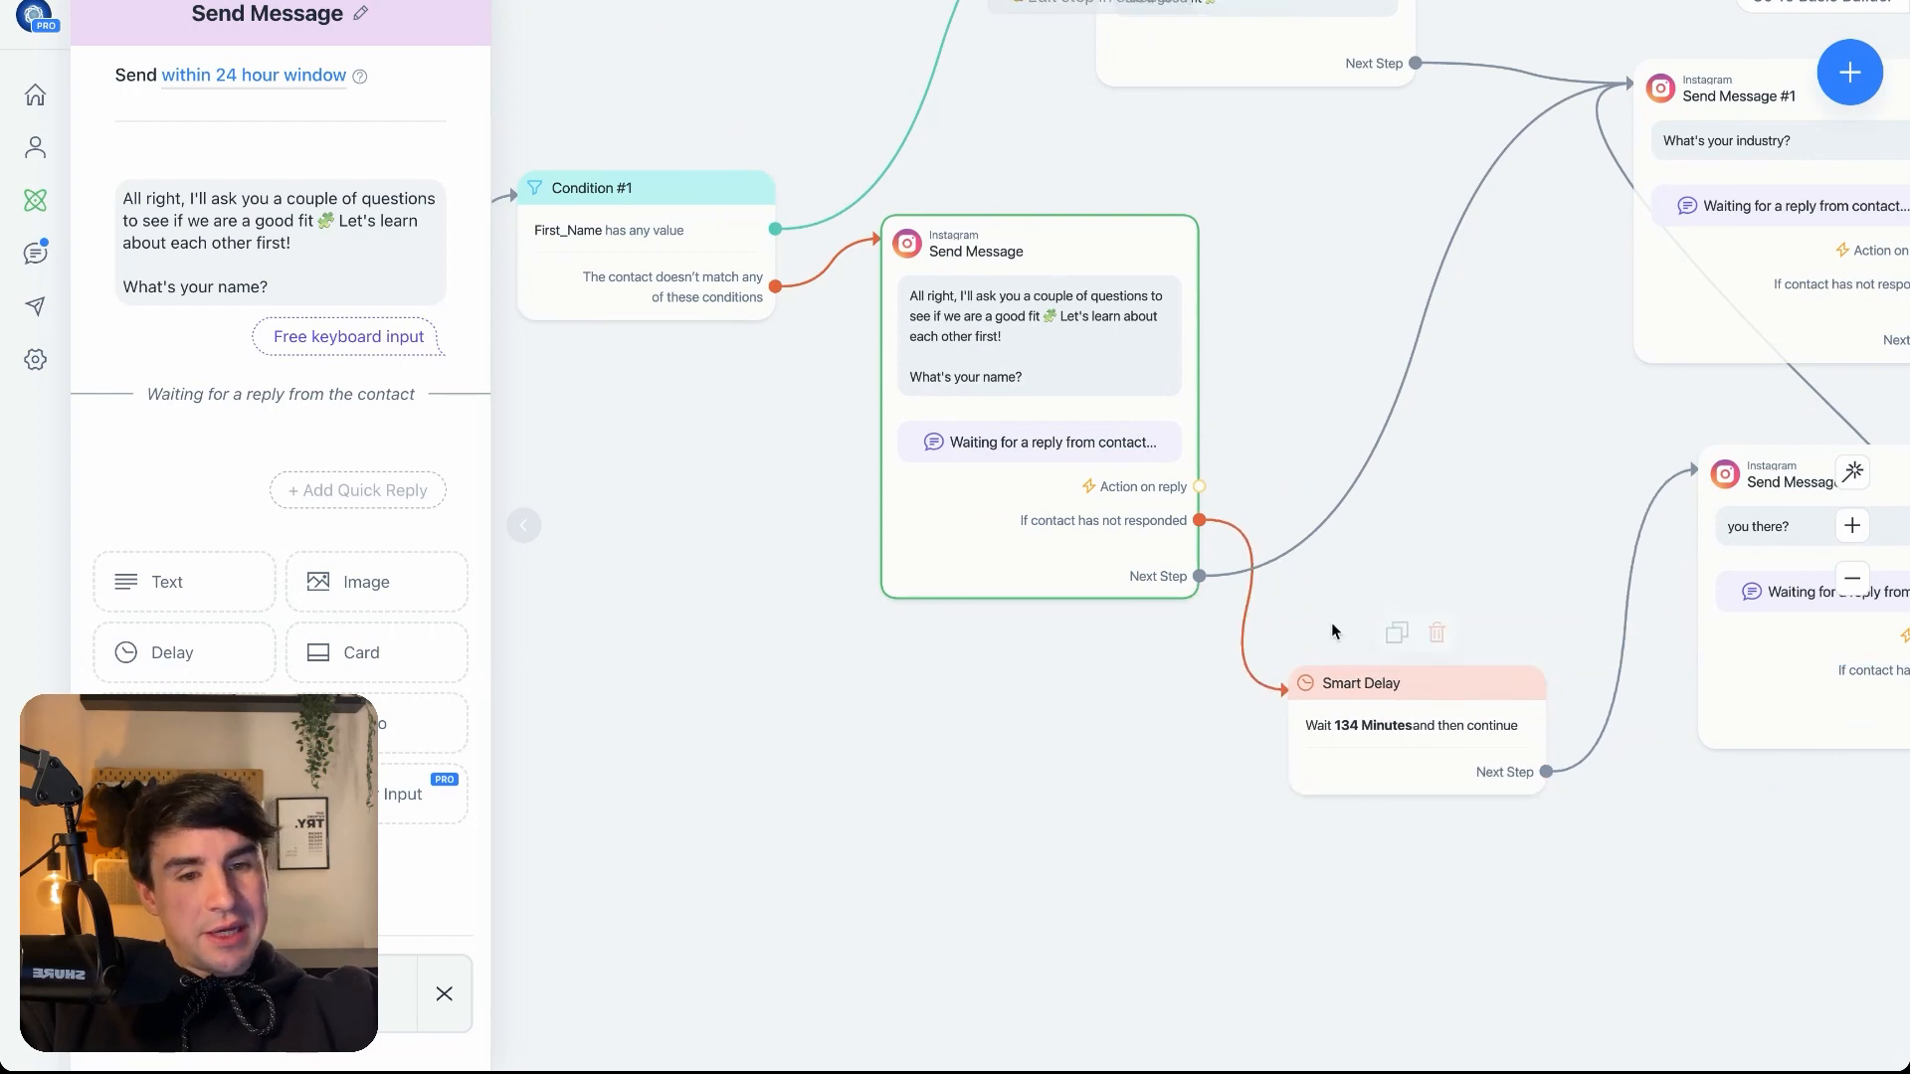
- Route the name message's no-response branch to a new Smart Delay with a duration of 100 days
drag(1200, 520, 1257, 880)
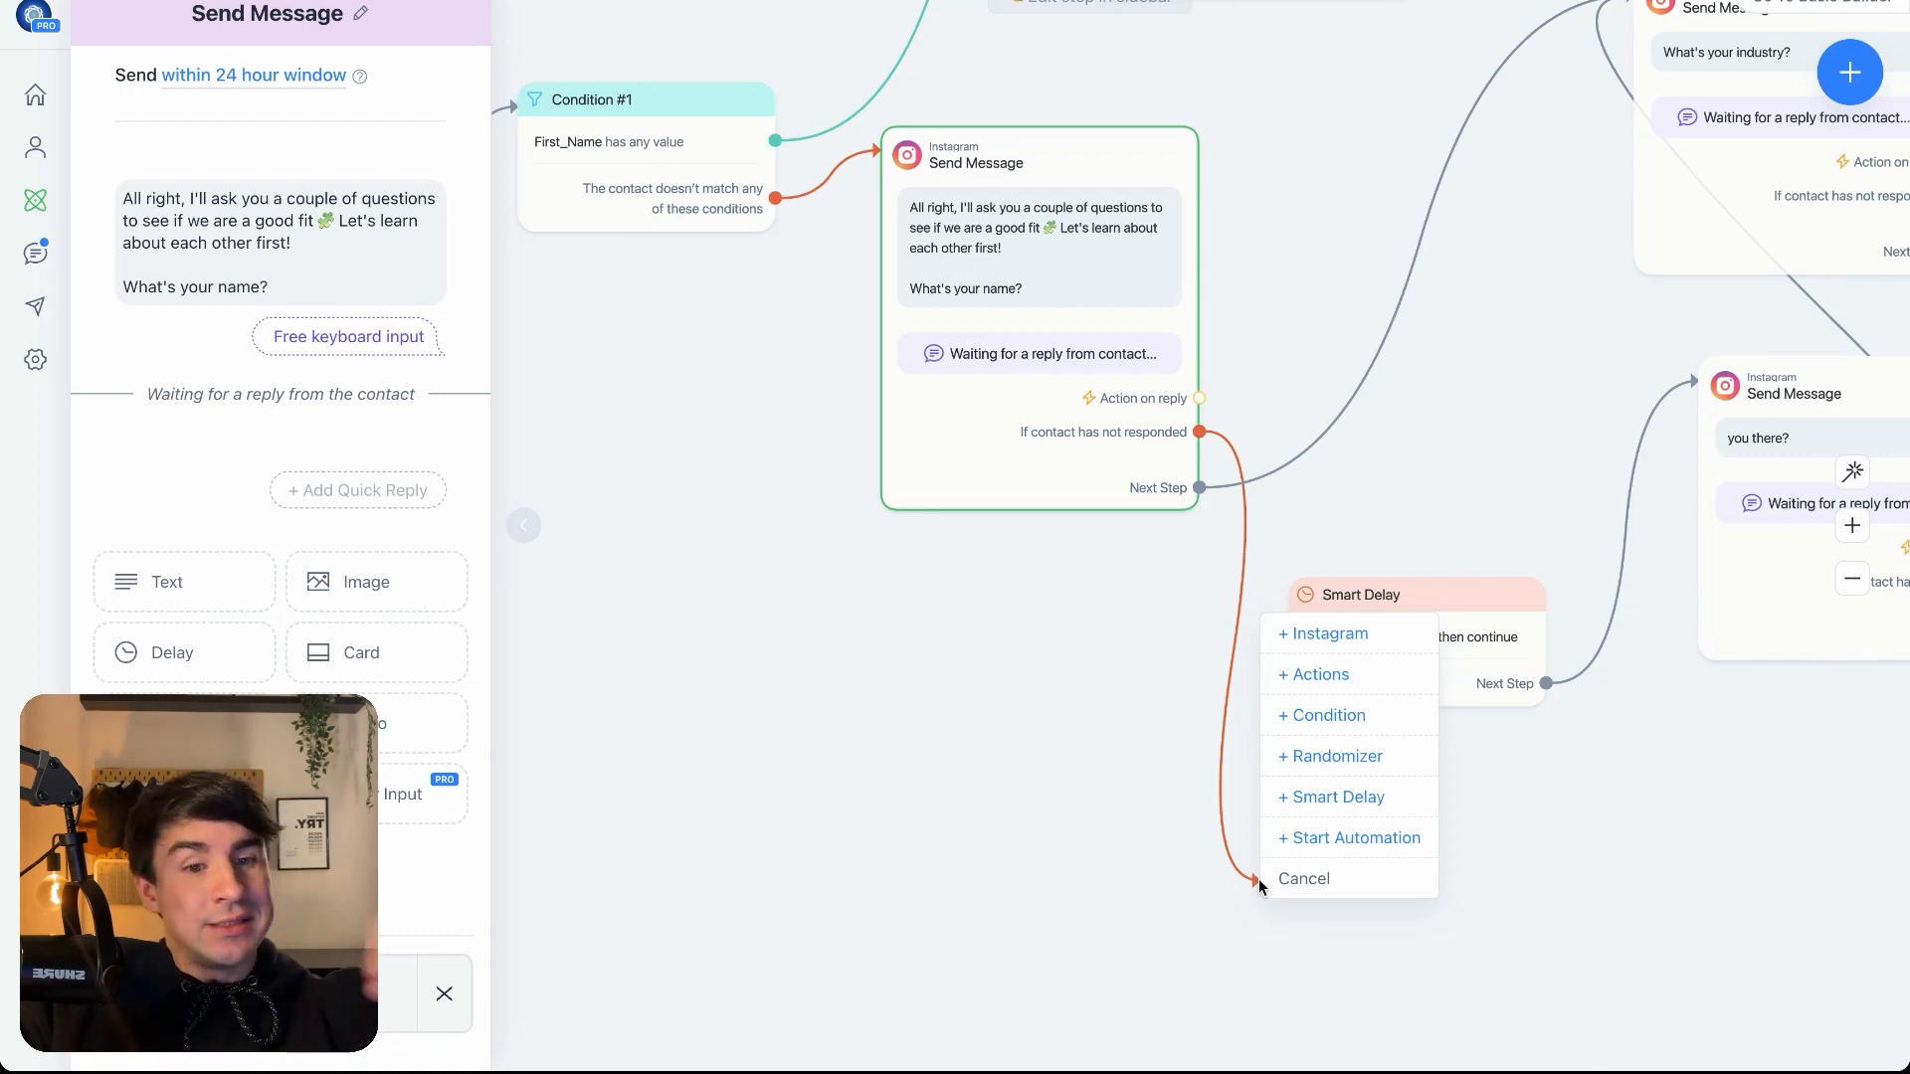
click(1351, 799)
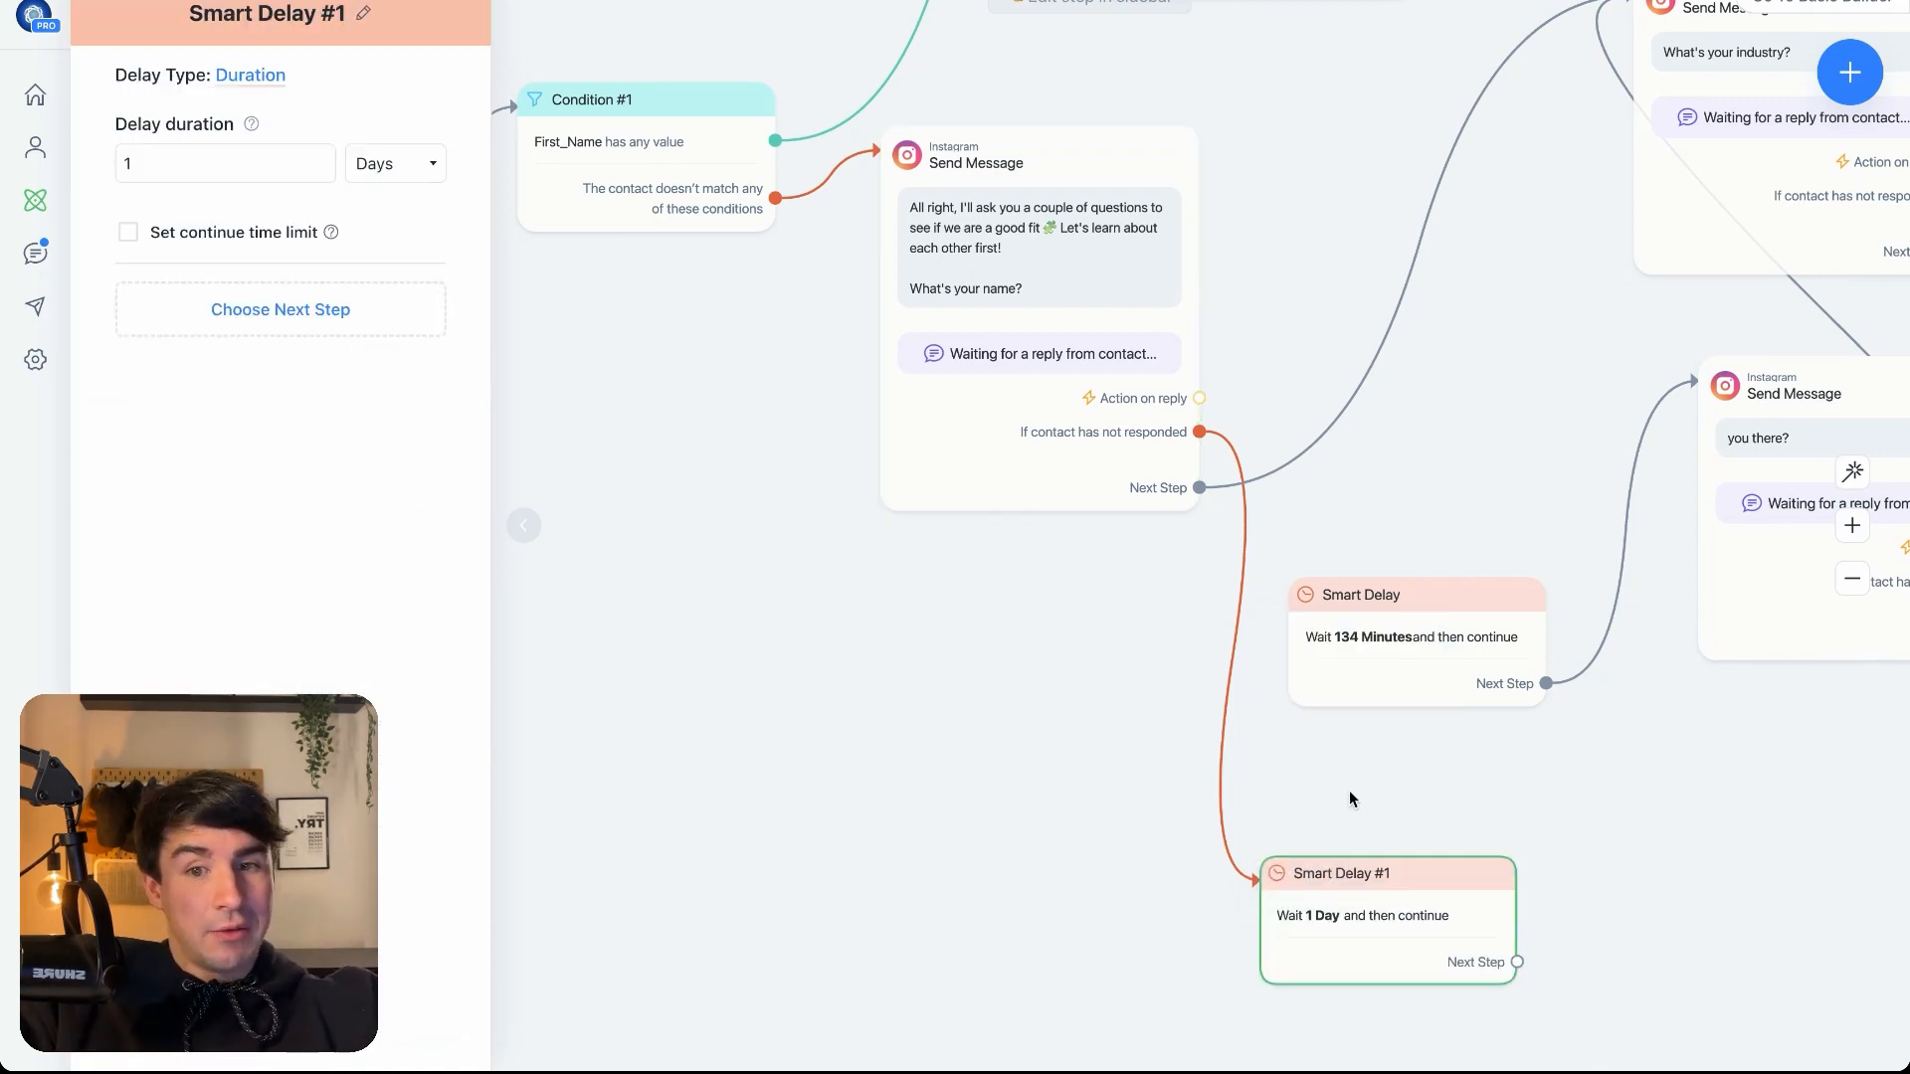
click(247, 173)
text(00)
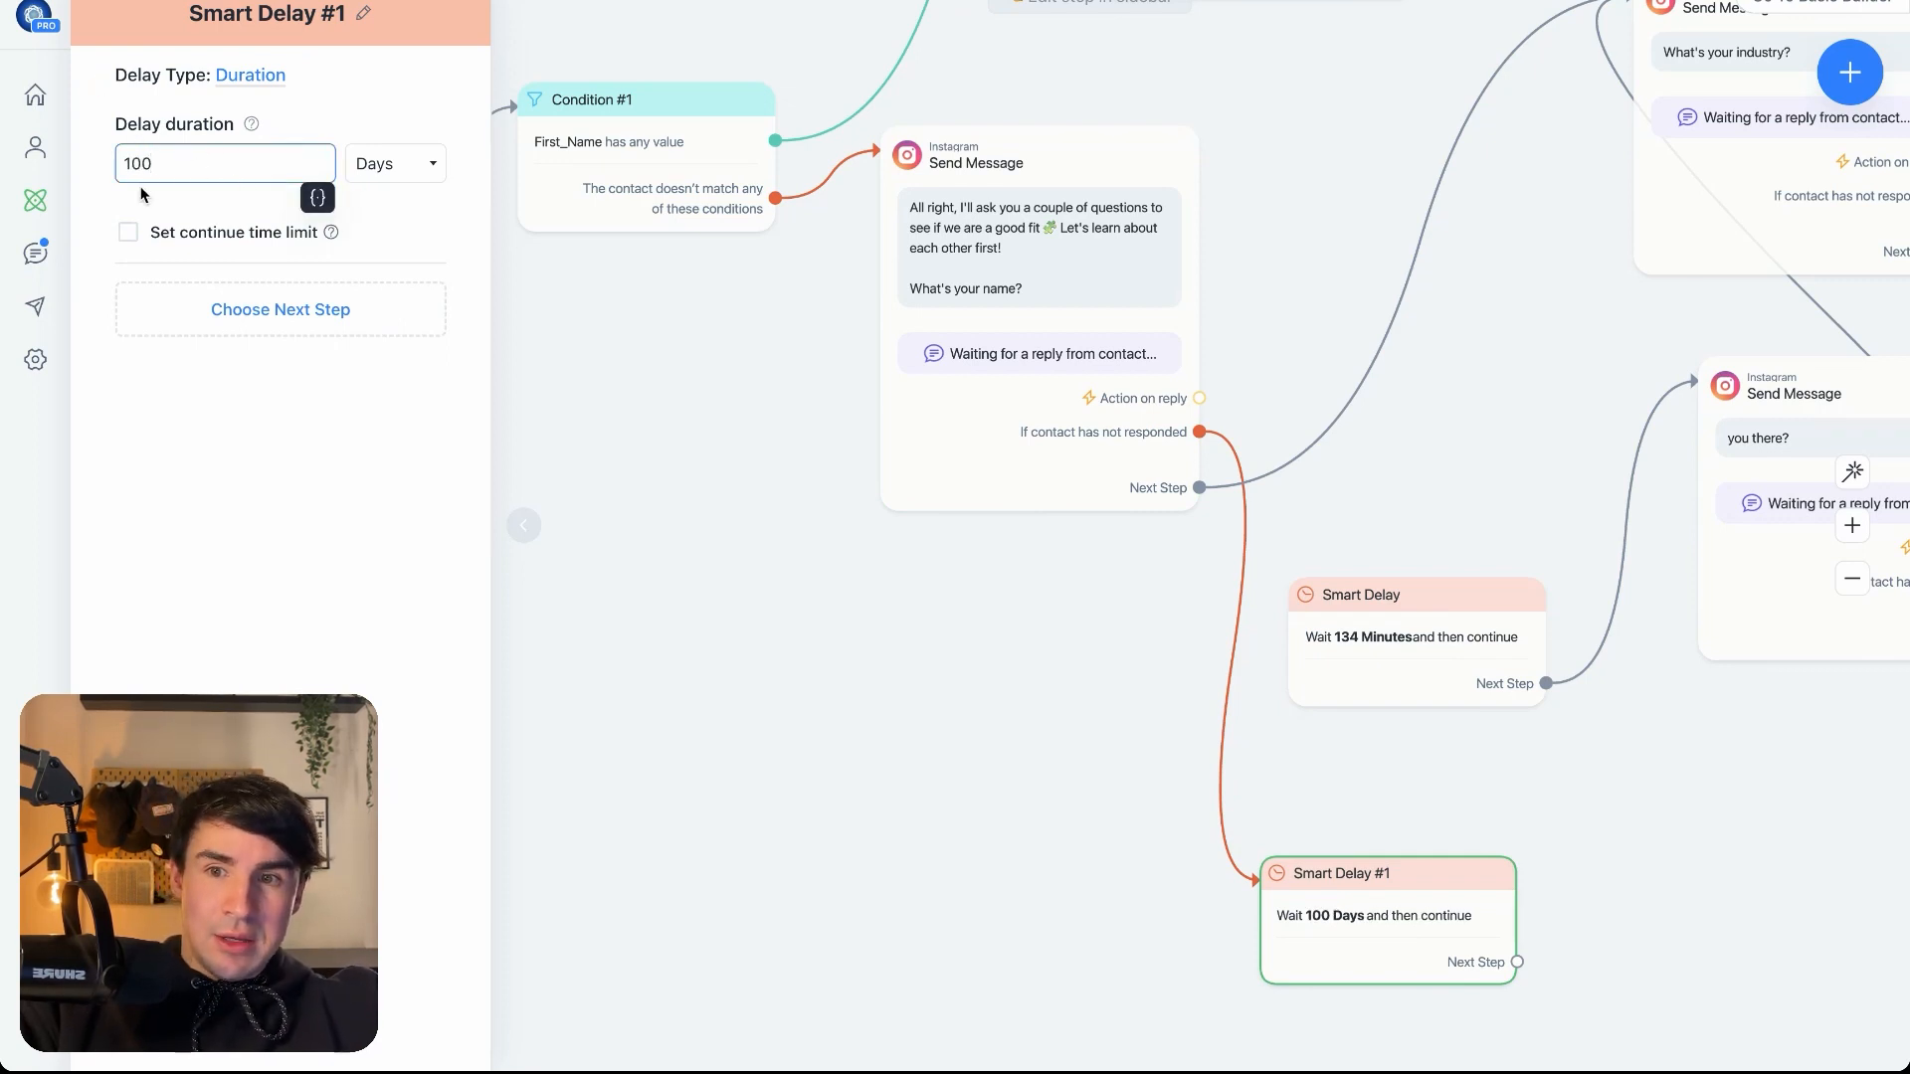
- Set the new Smart Delay's duration to 24 hours
drag(170, 165, 92, 171)
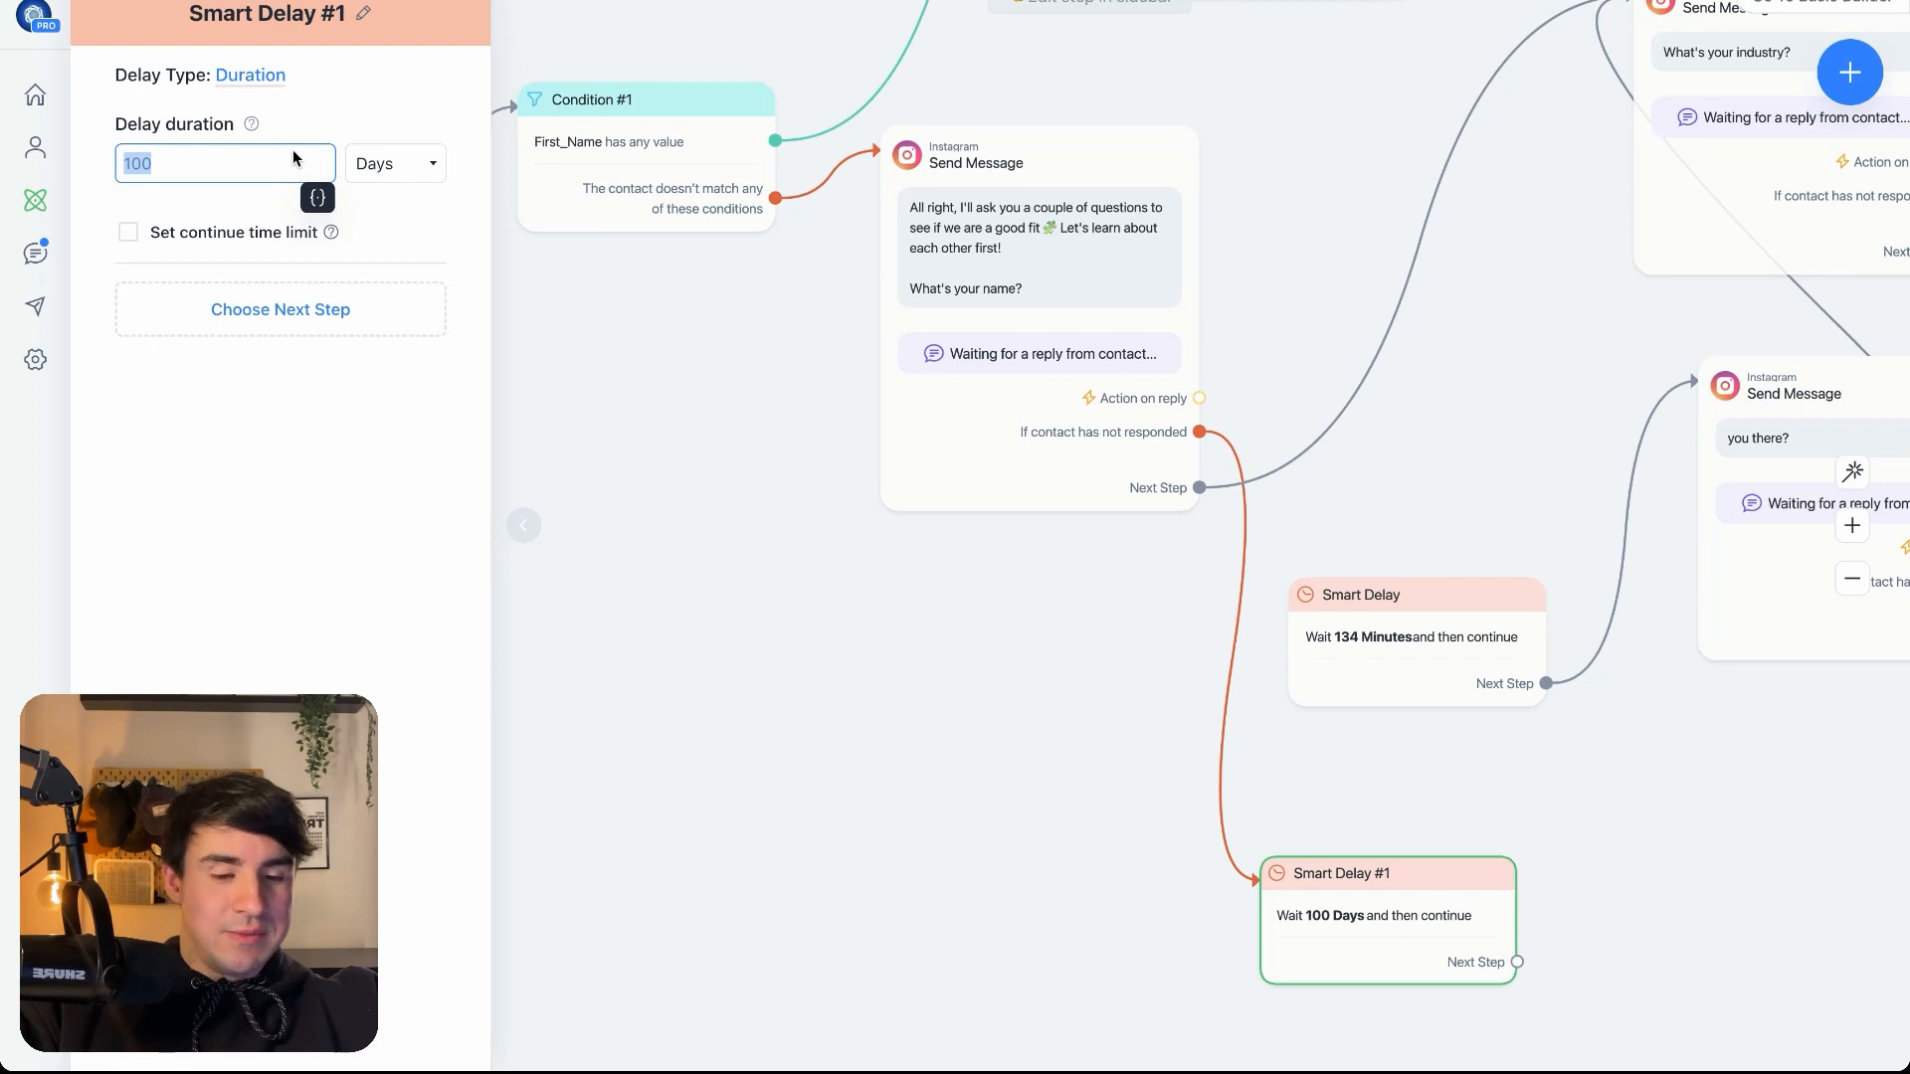
text(24)
click(386, 167)
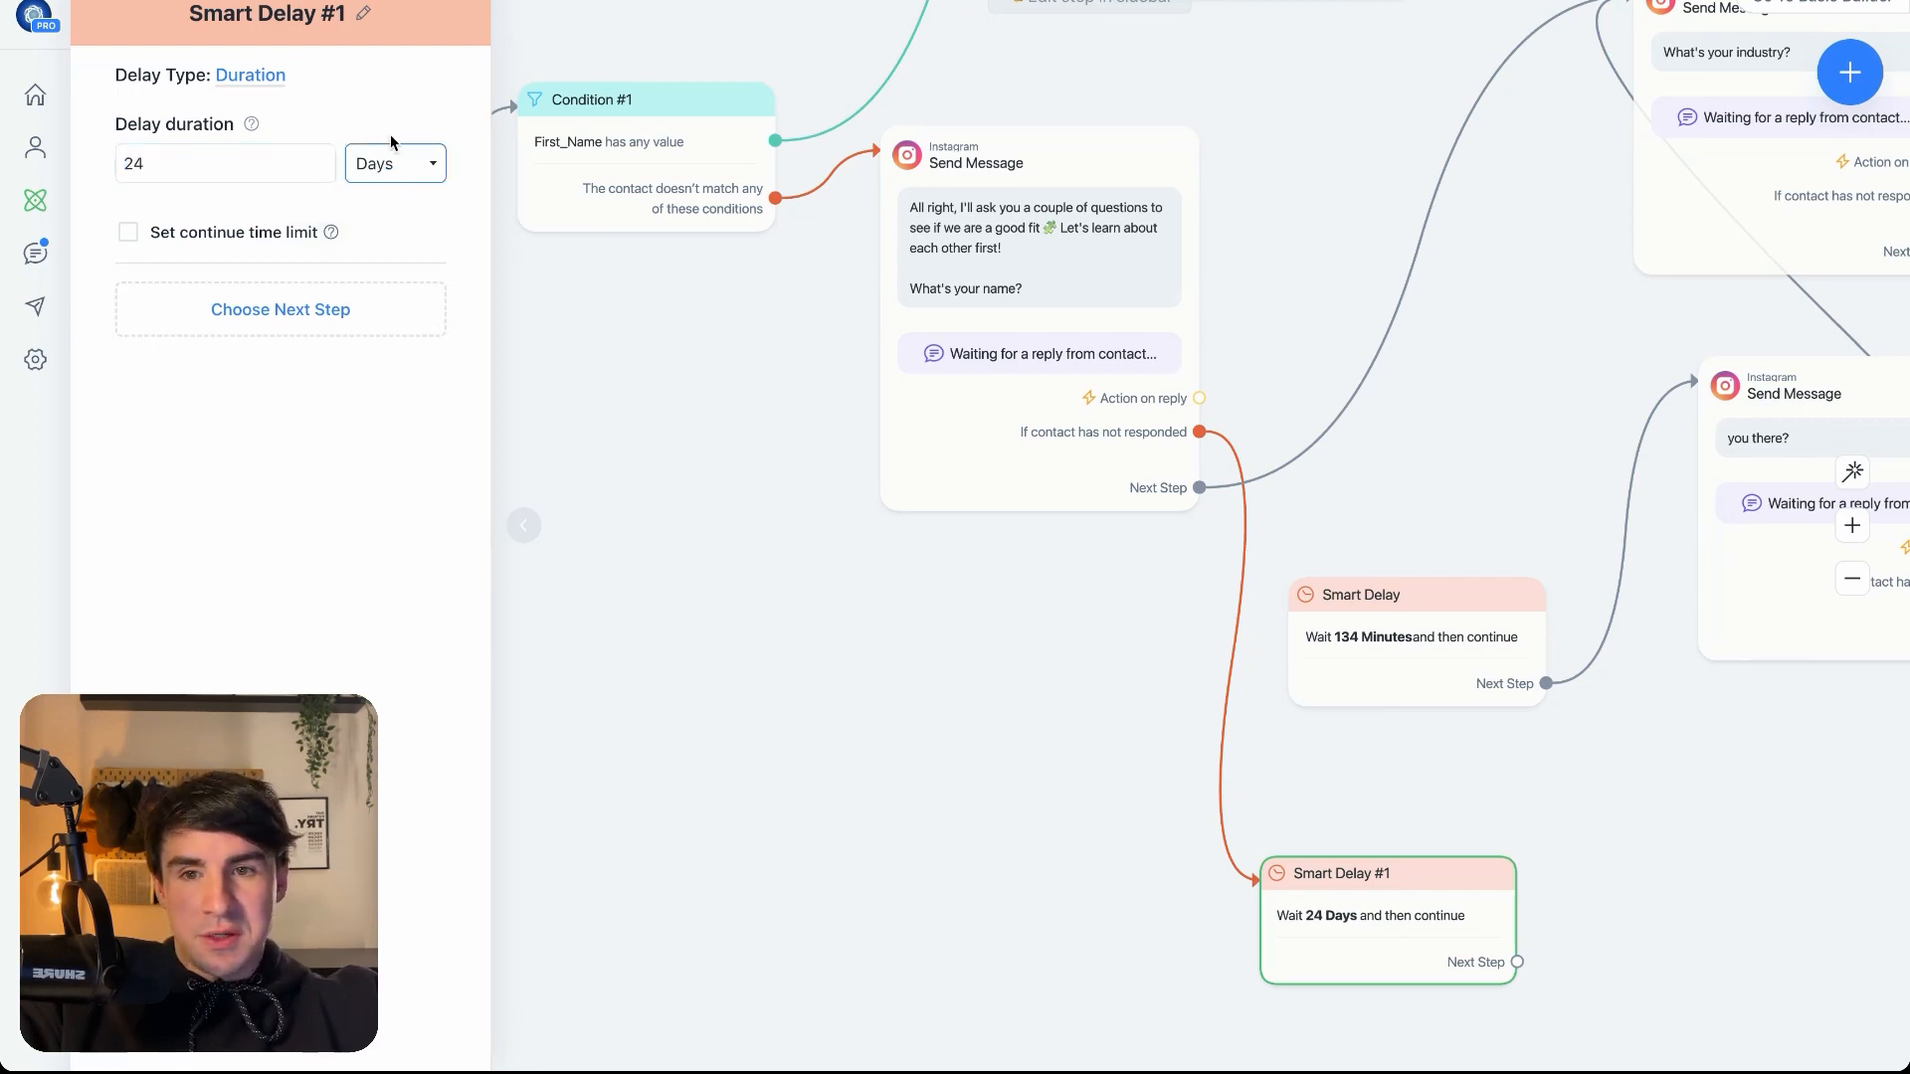
click(391, 143)
- Clear the new Smart Delay's duration and connect its next step to the "you there?" message
double_click(195, 165)
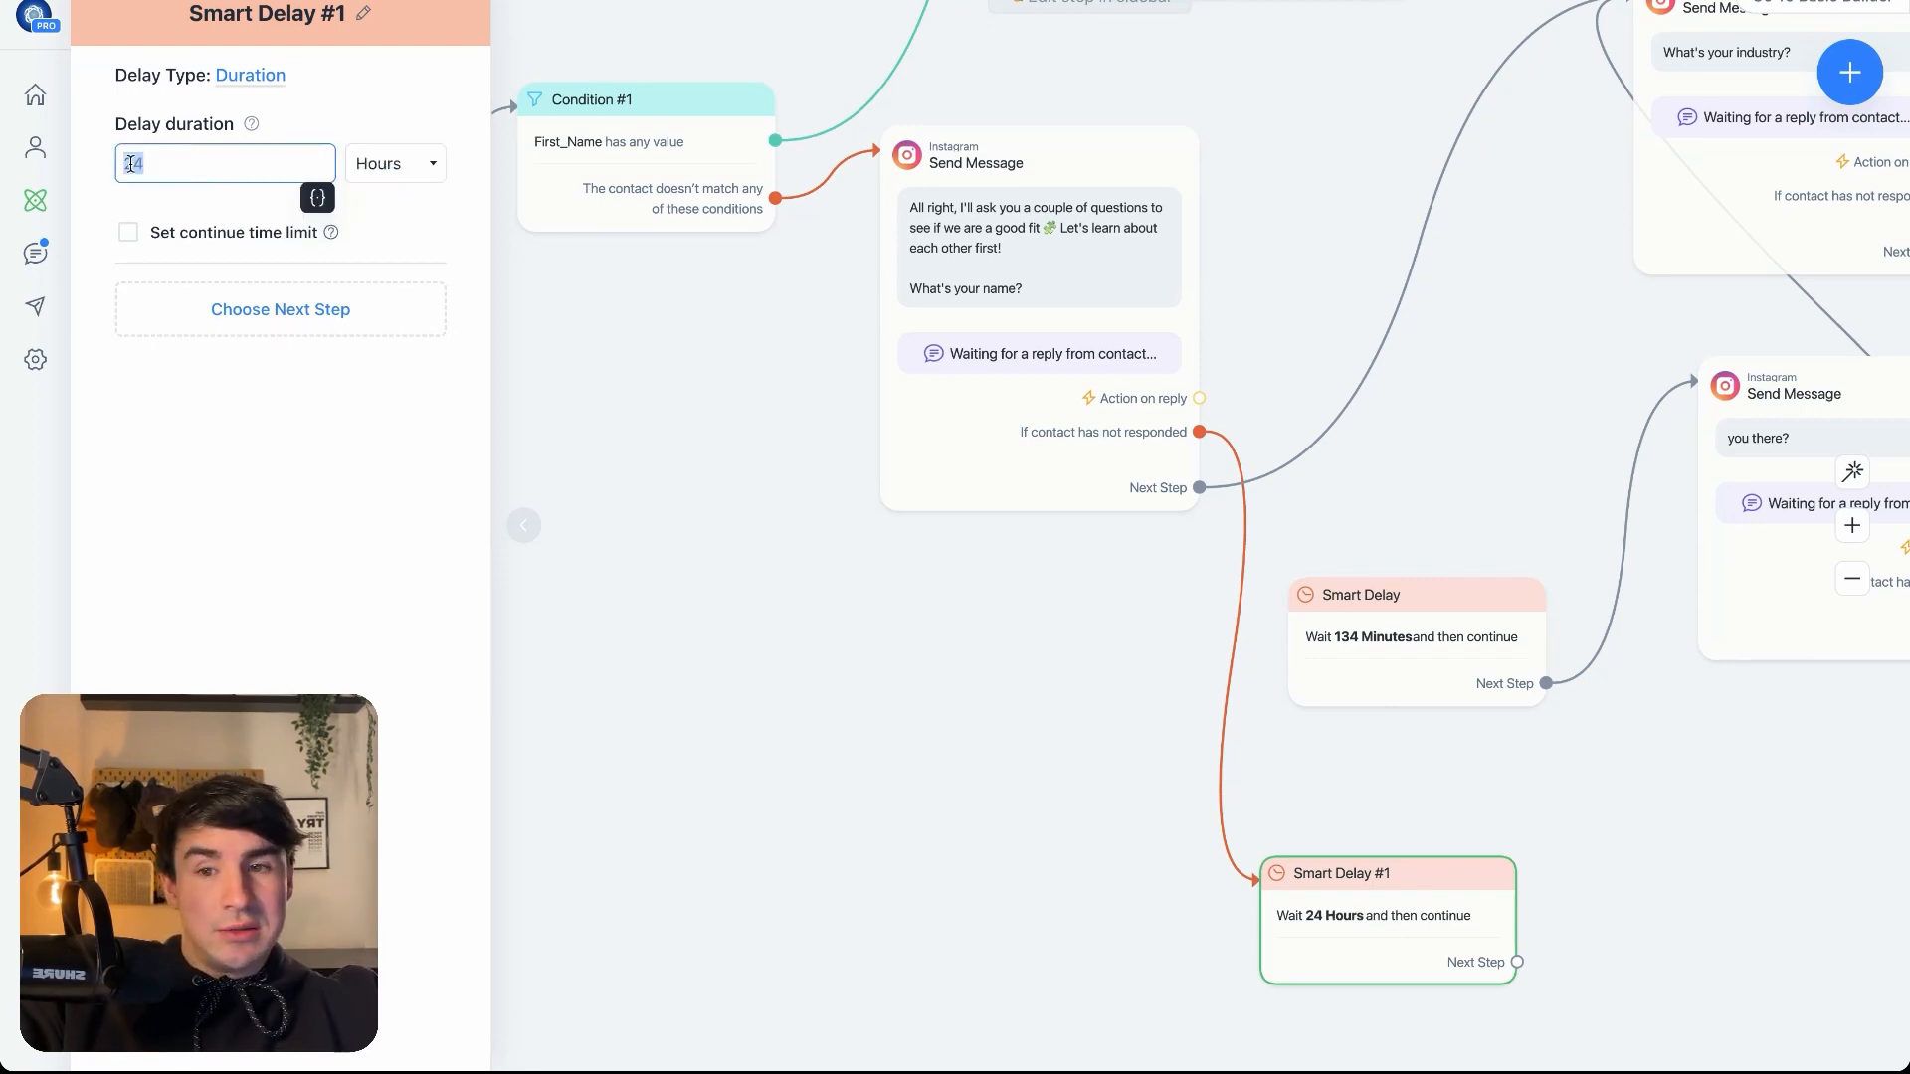
key(BackSpace)
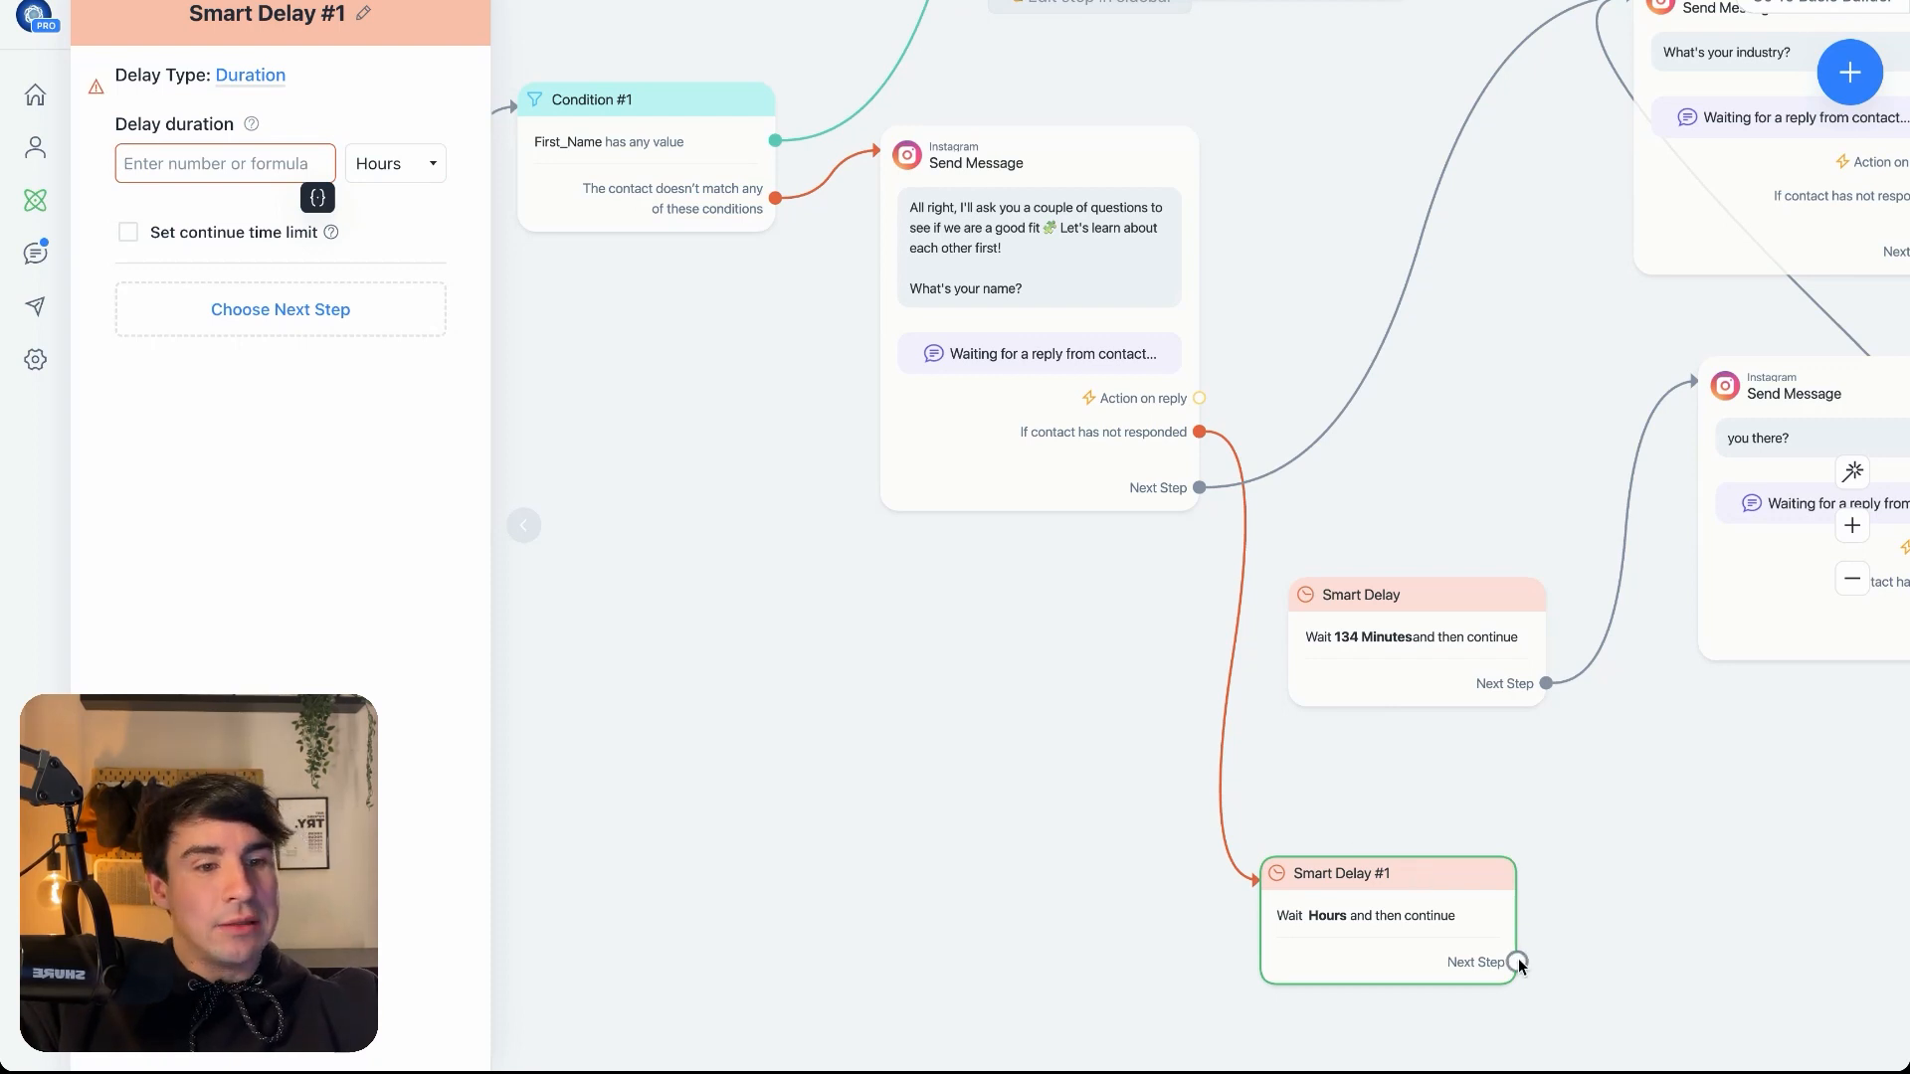
drag(1519, 963, 1726, 388)
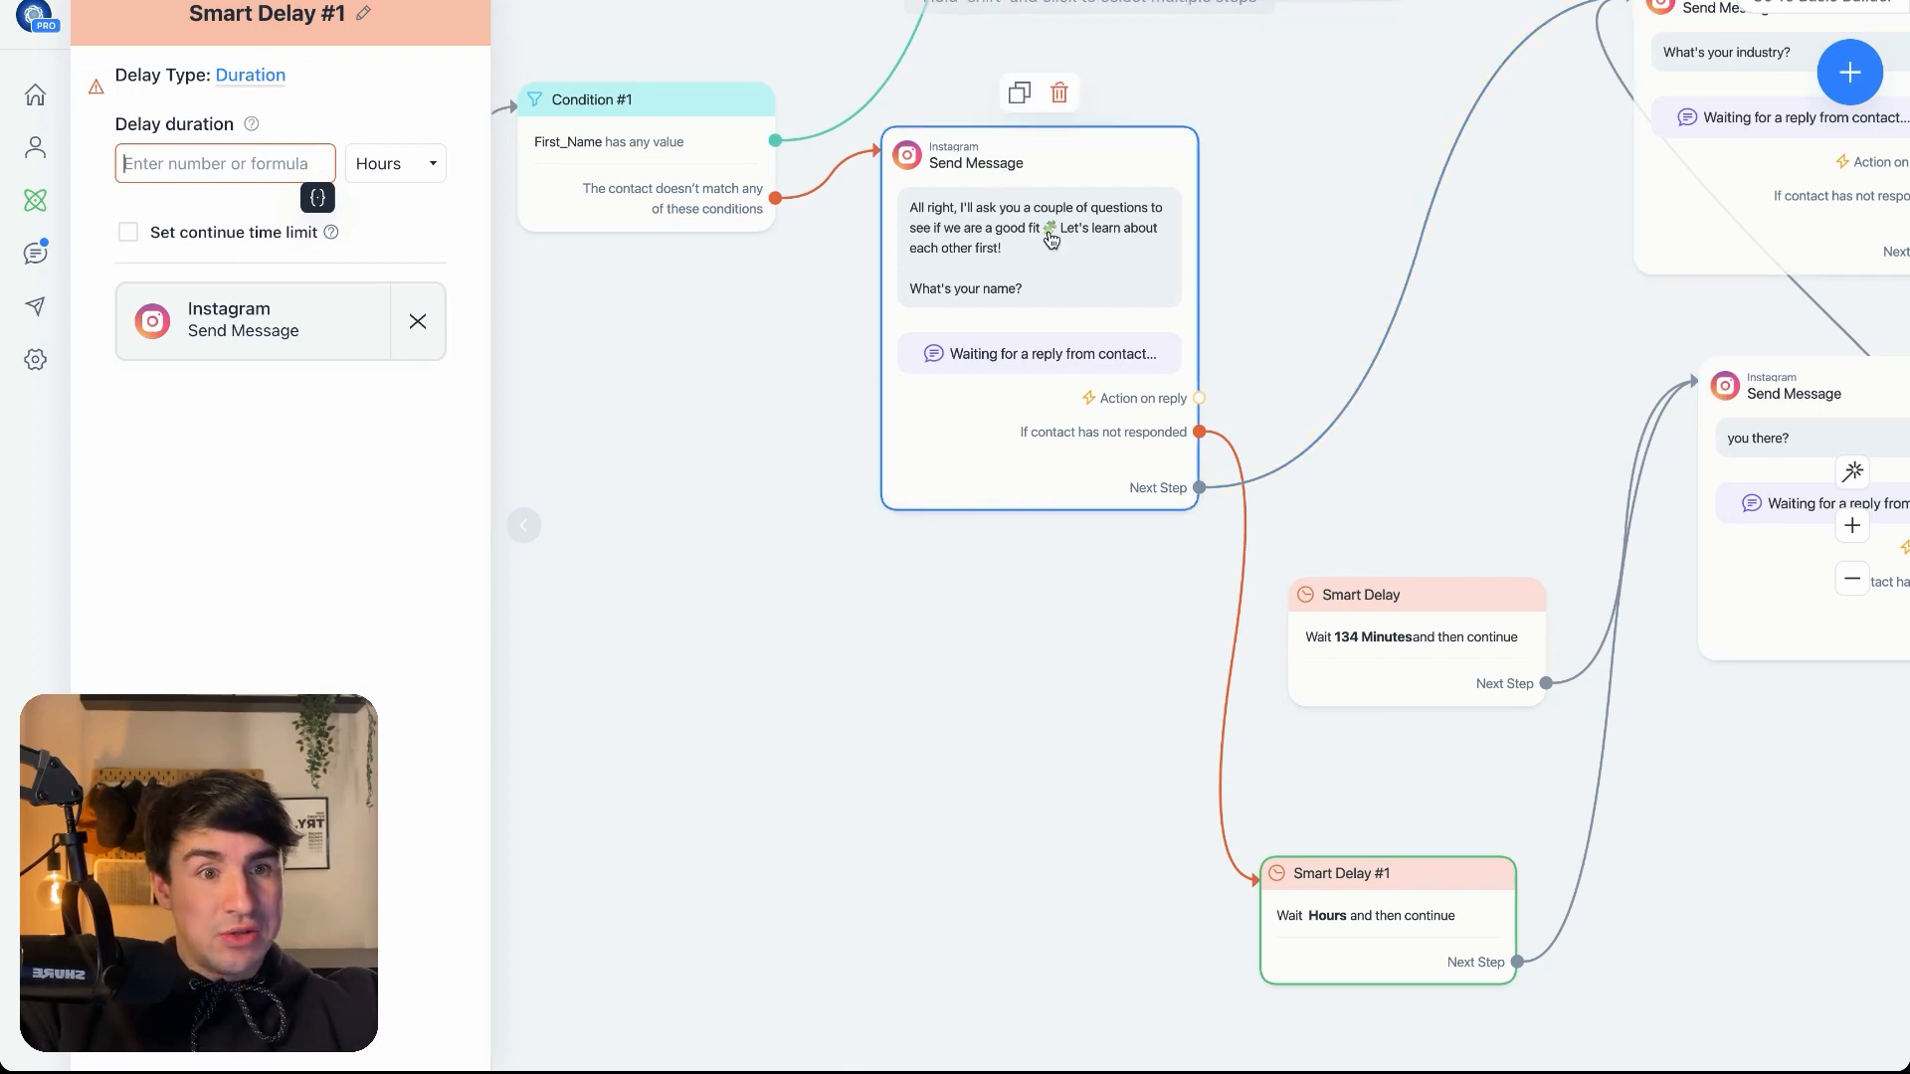
drag(1372, 917, 1390, 900)
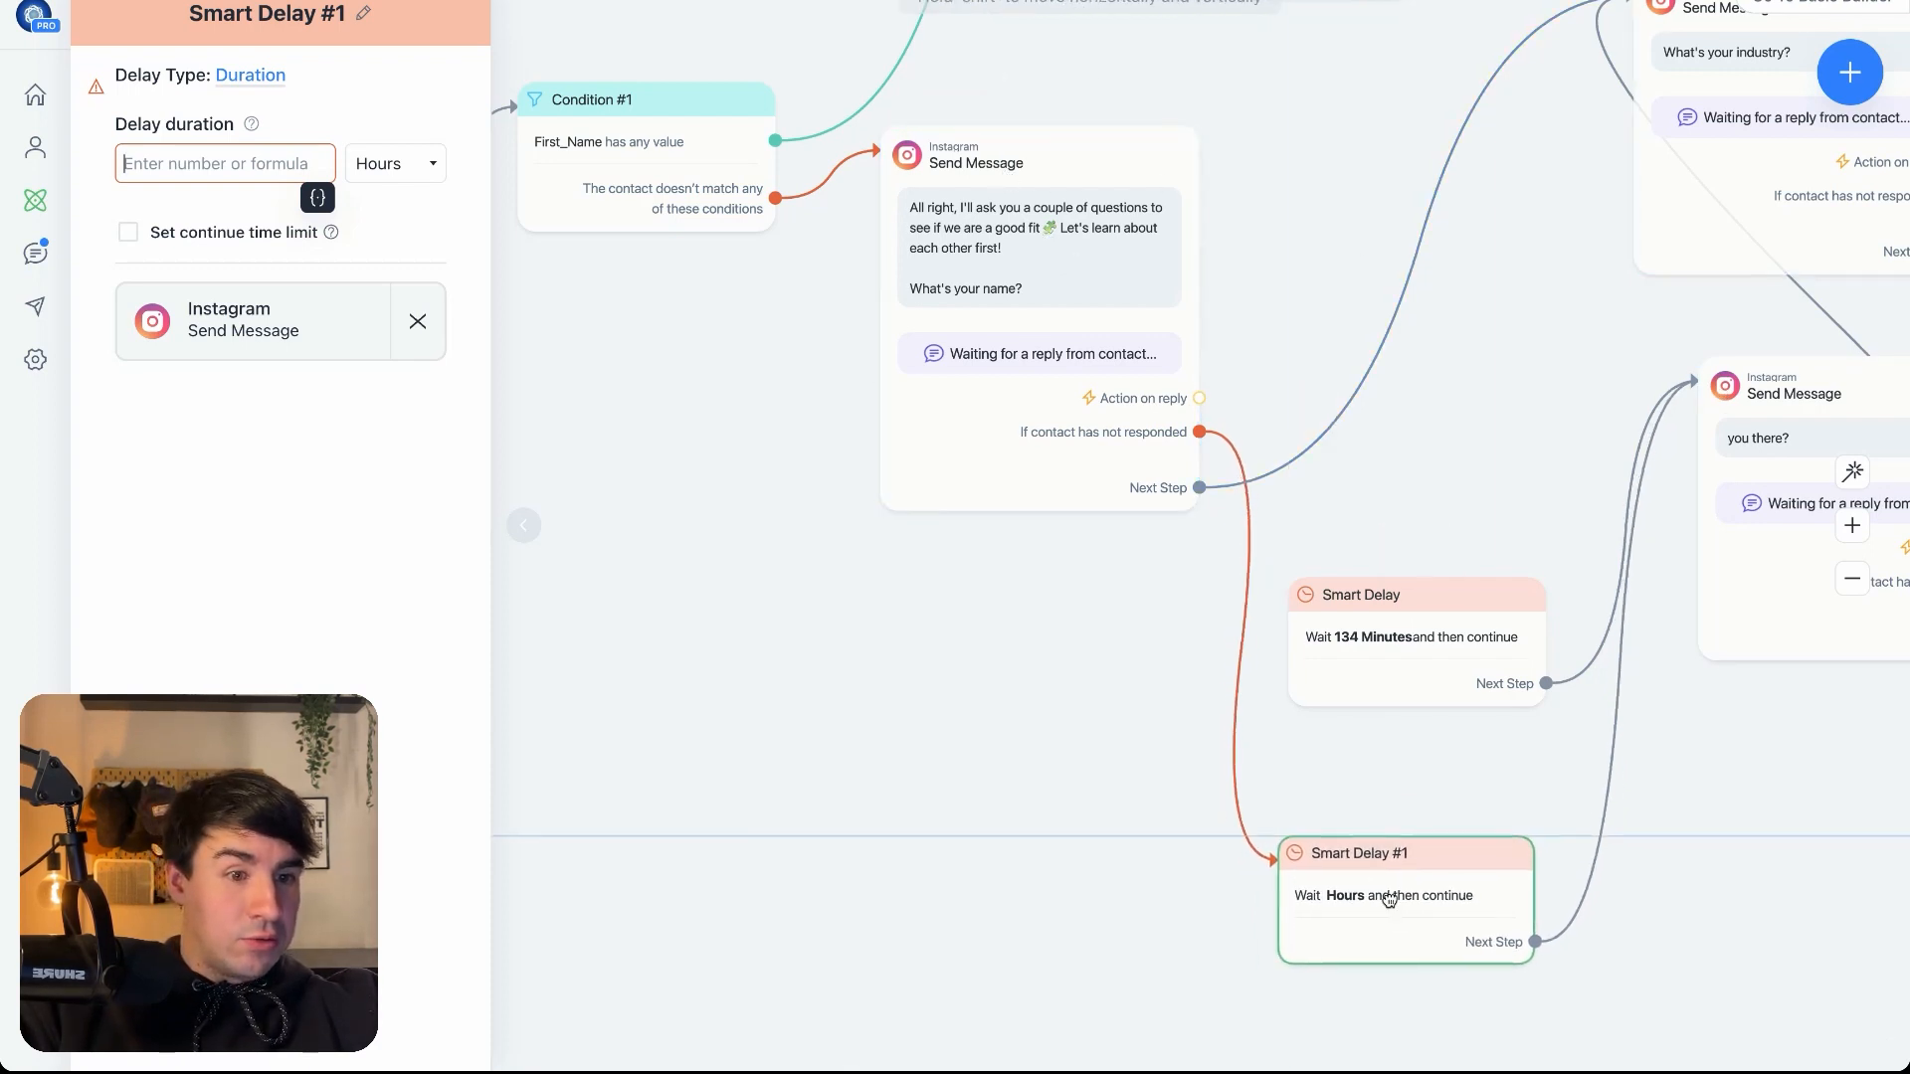
- Delete the new Smart Delay and reconnect the name message's no-response branch to the 134-minute Smart Delay
drag(1692, 841, 1268, 834)
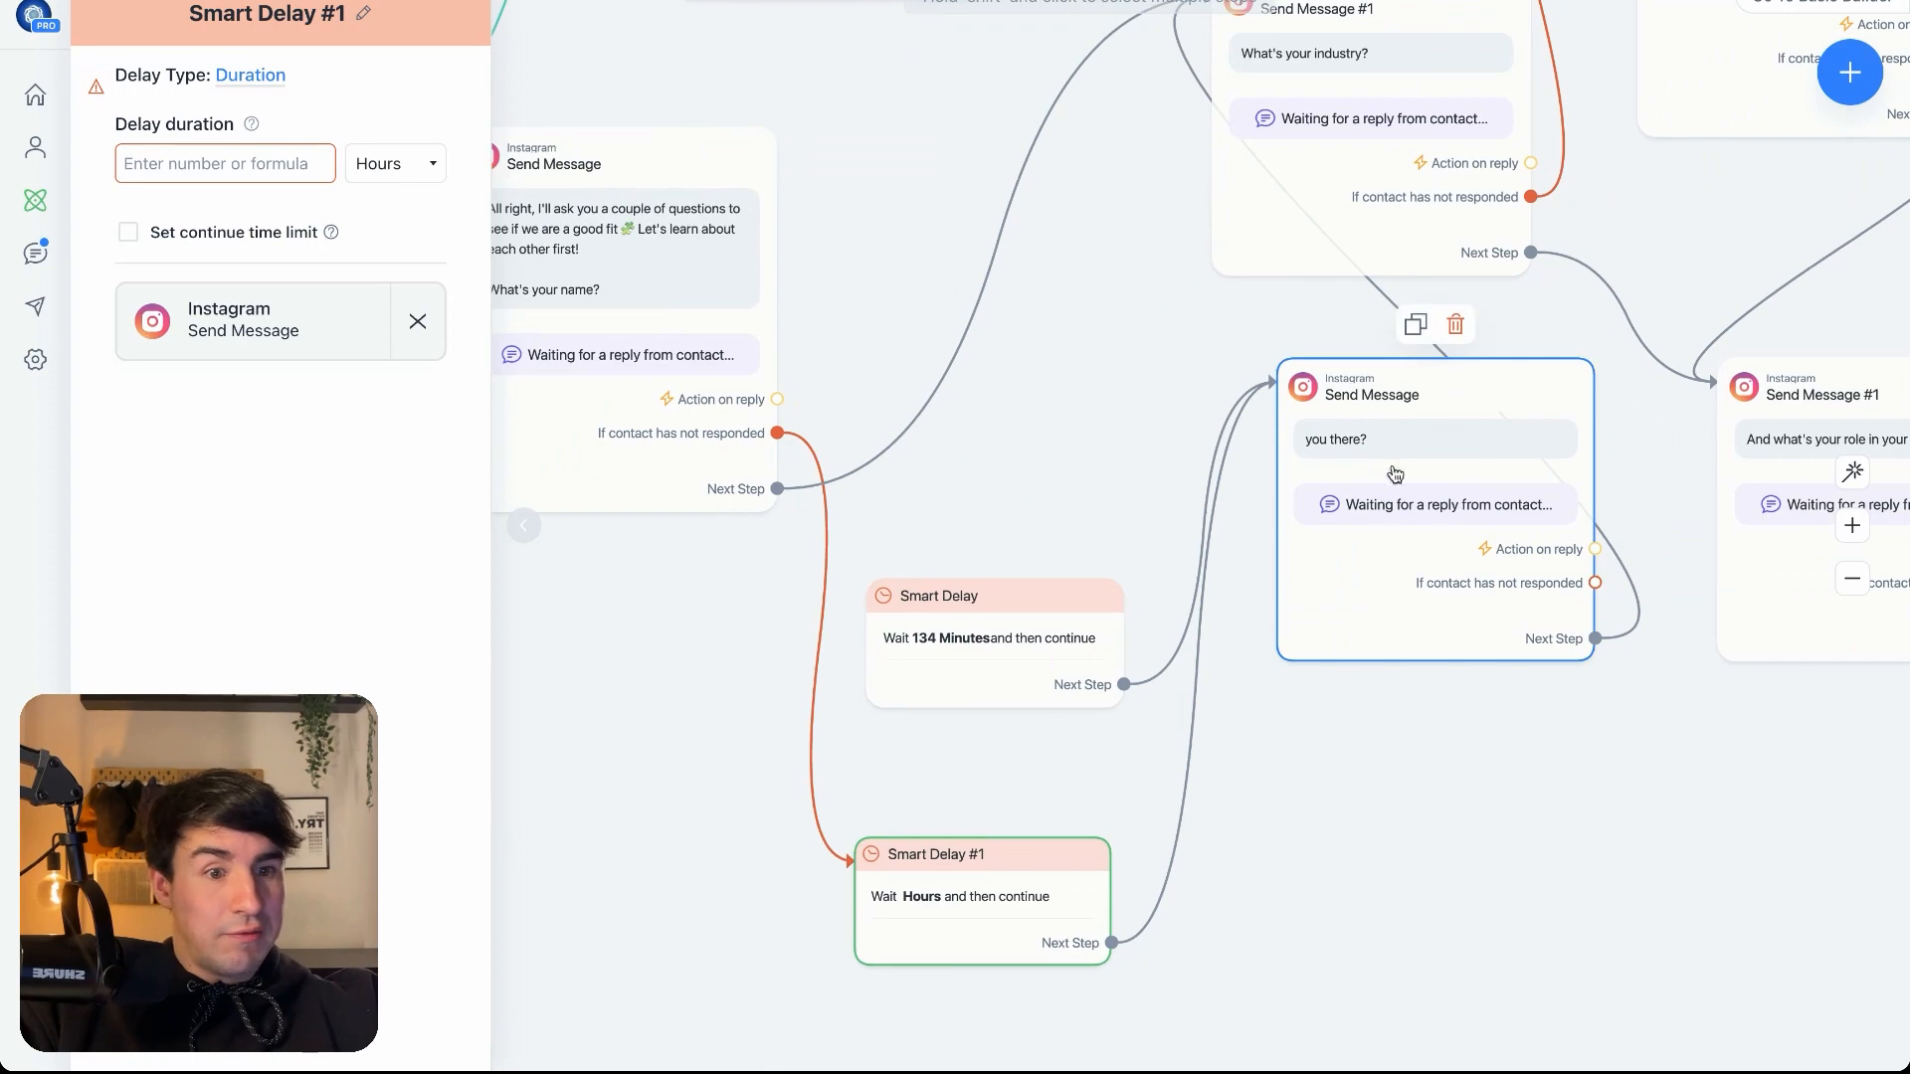
scroll(1422, 544, up, 3)
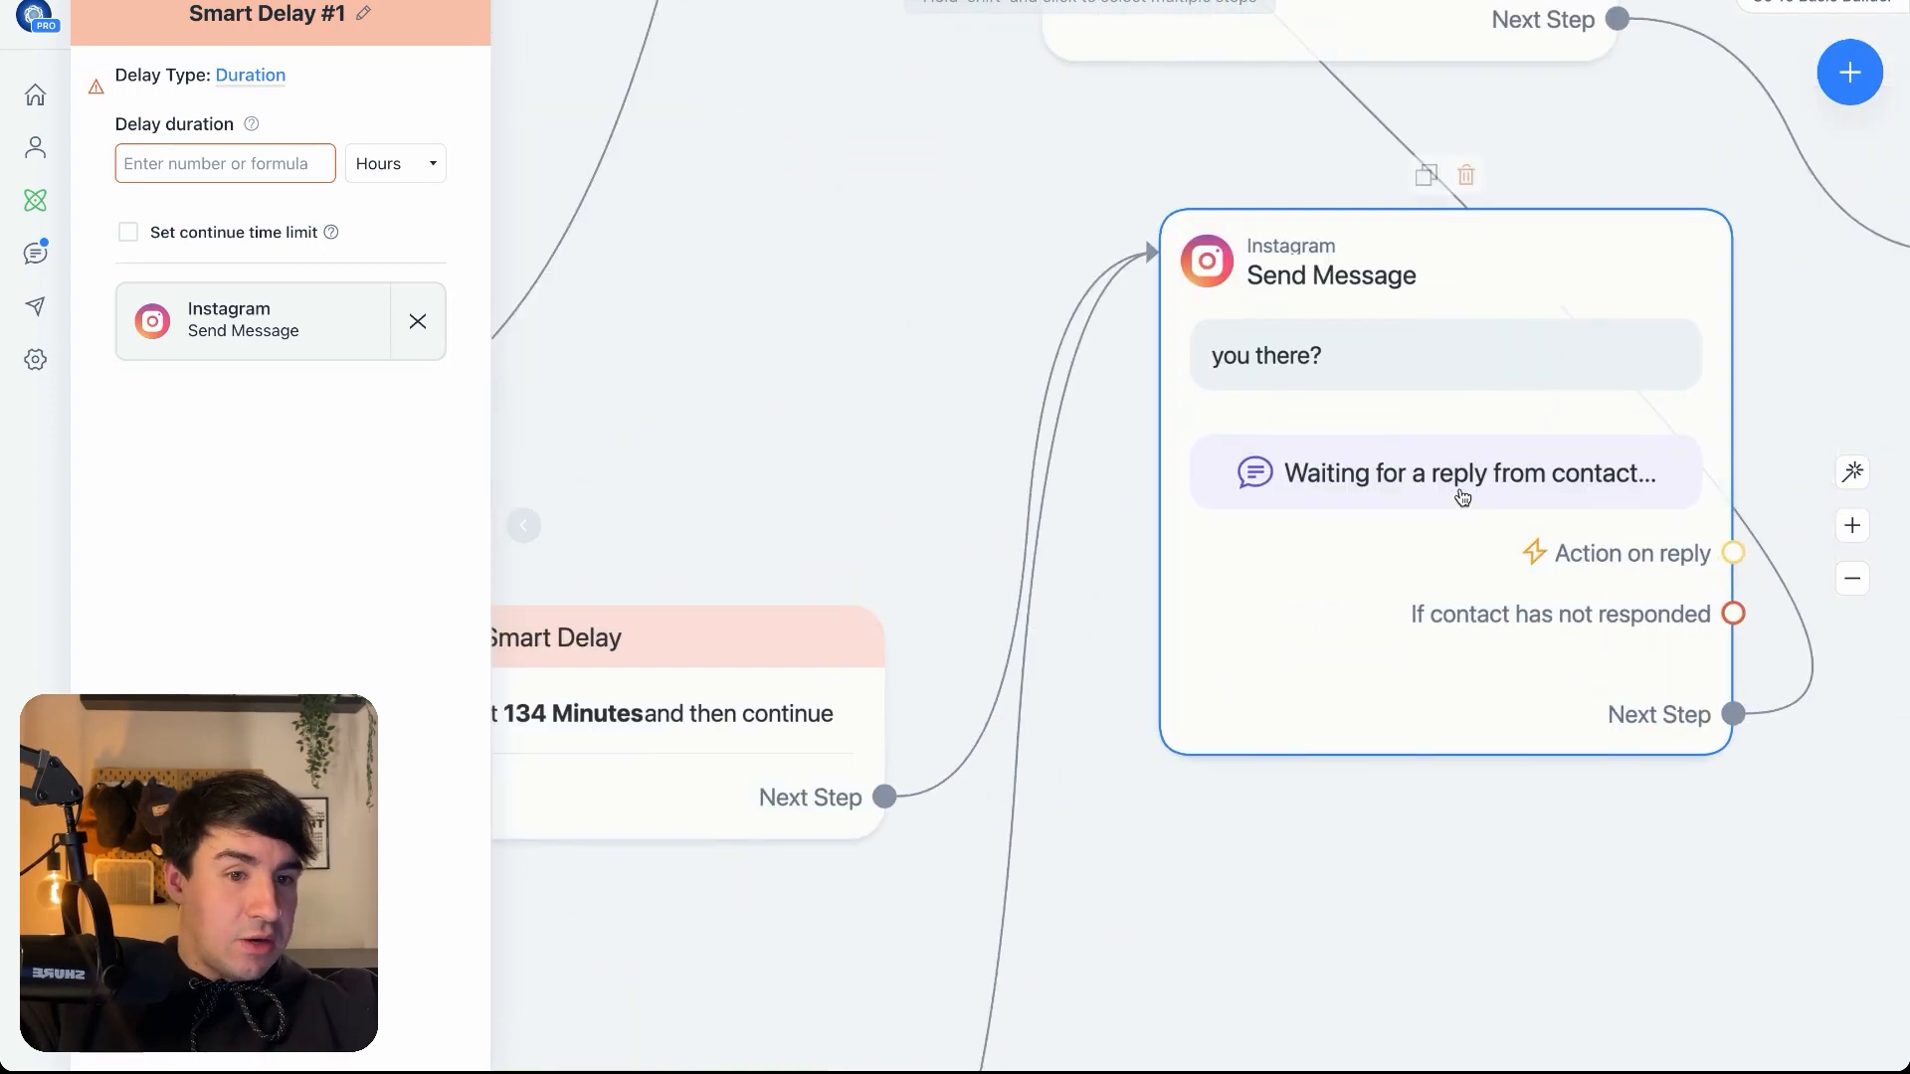
scroll(1463, 497, down, 5)
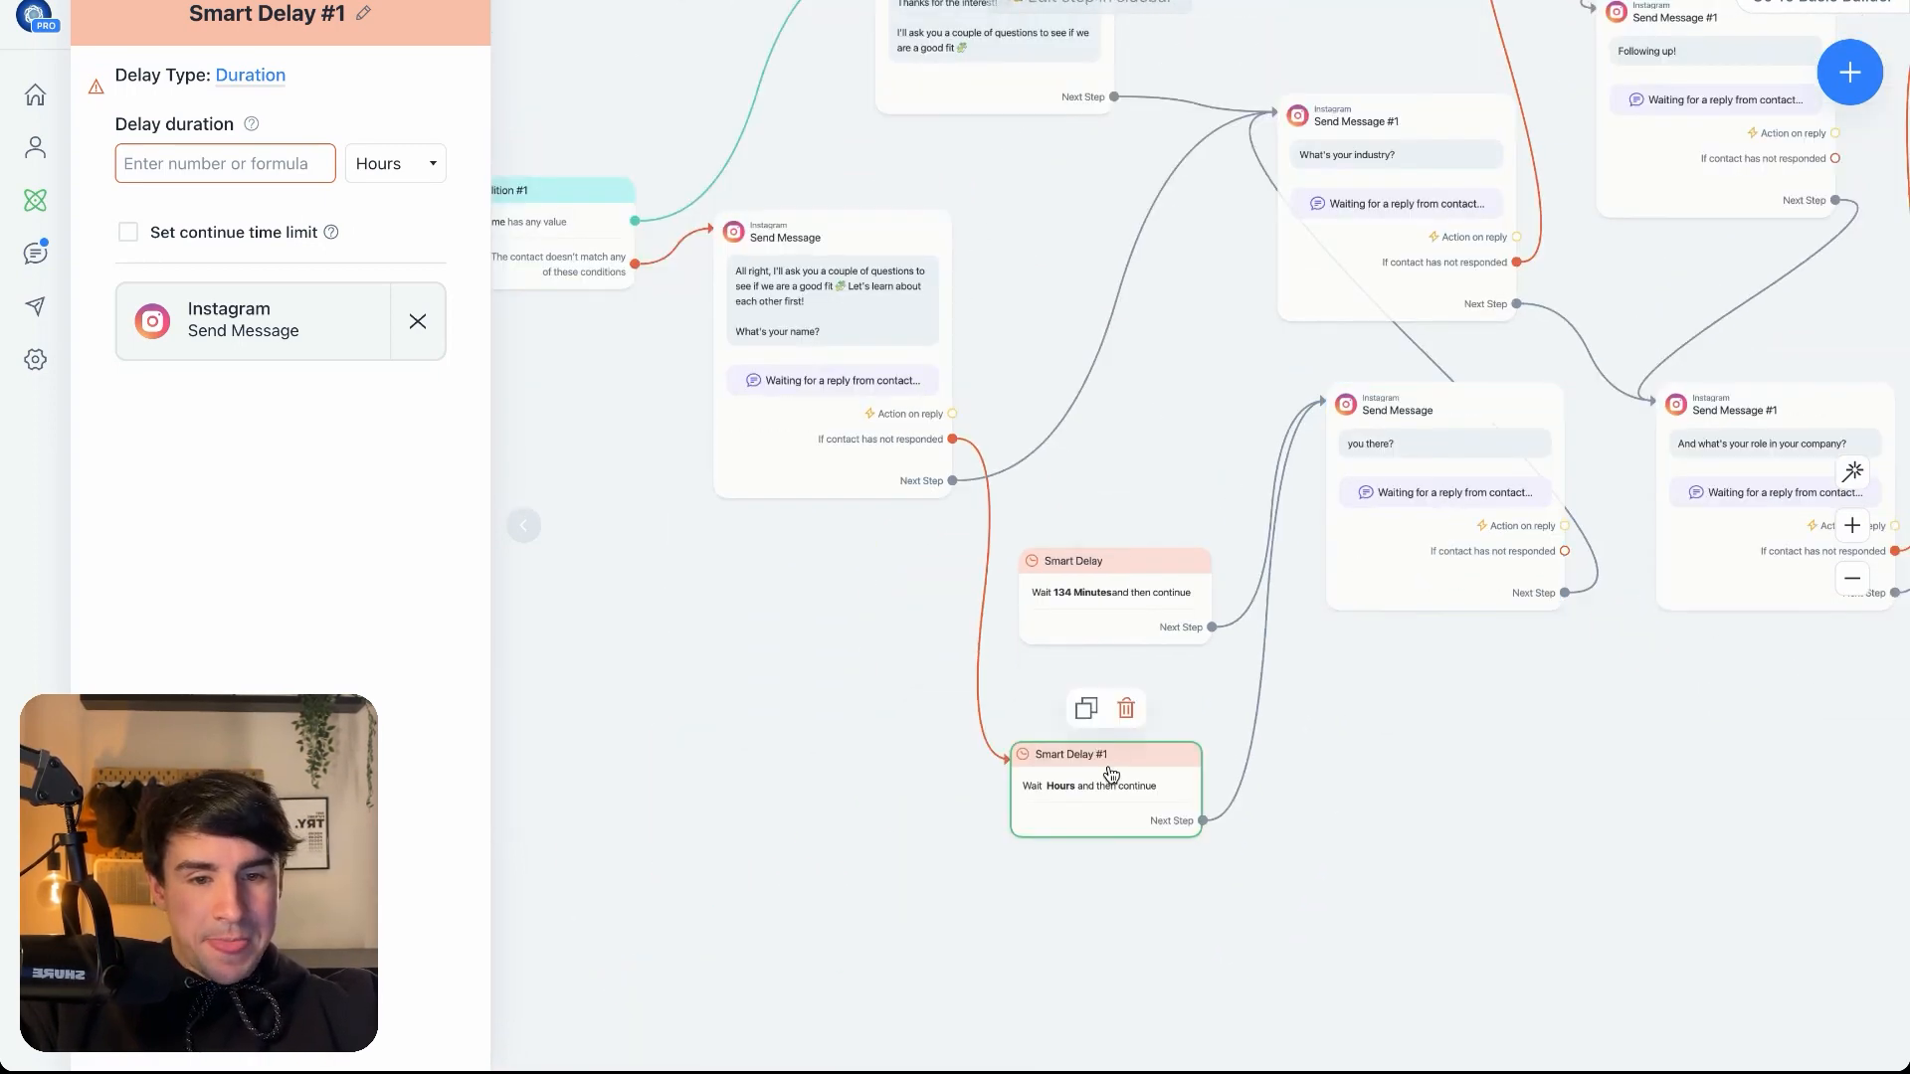
click(1126, 709)
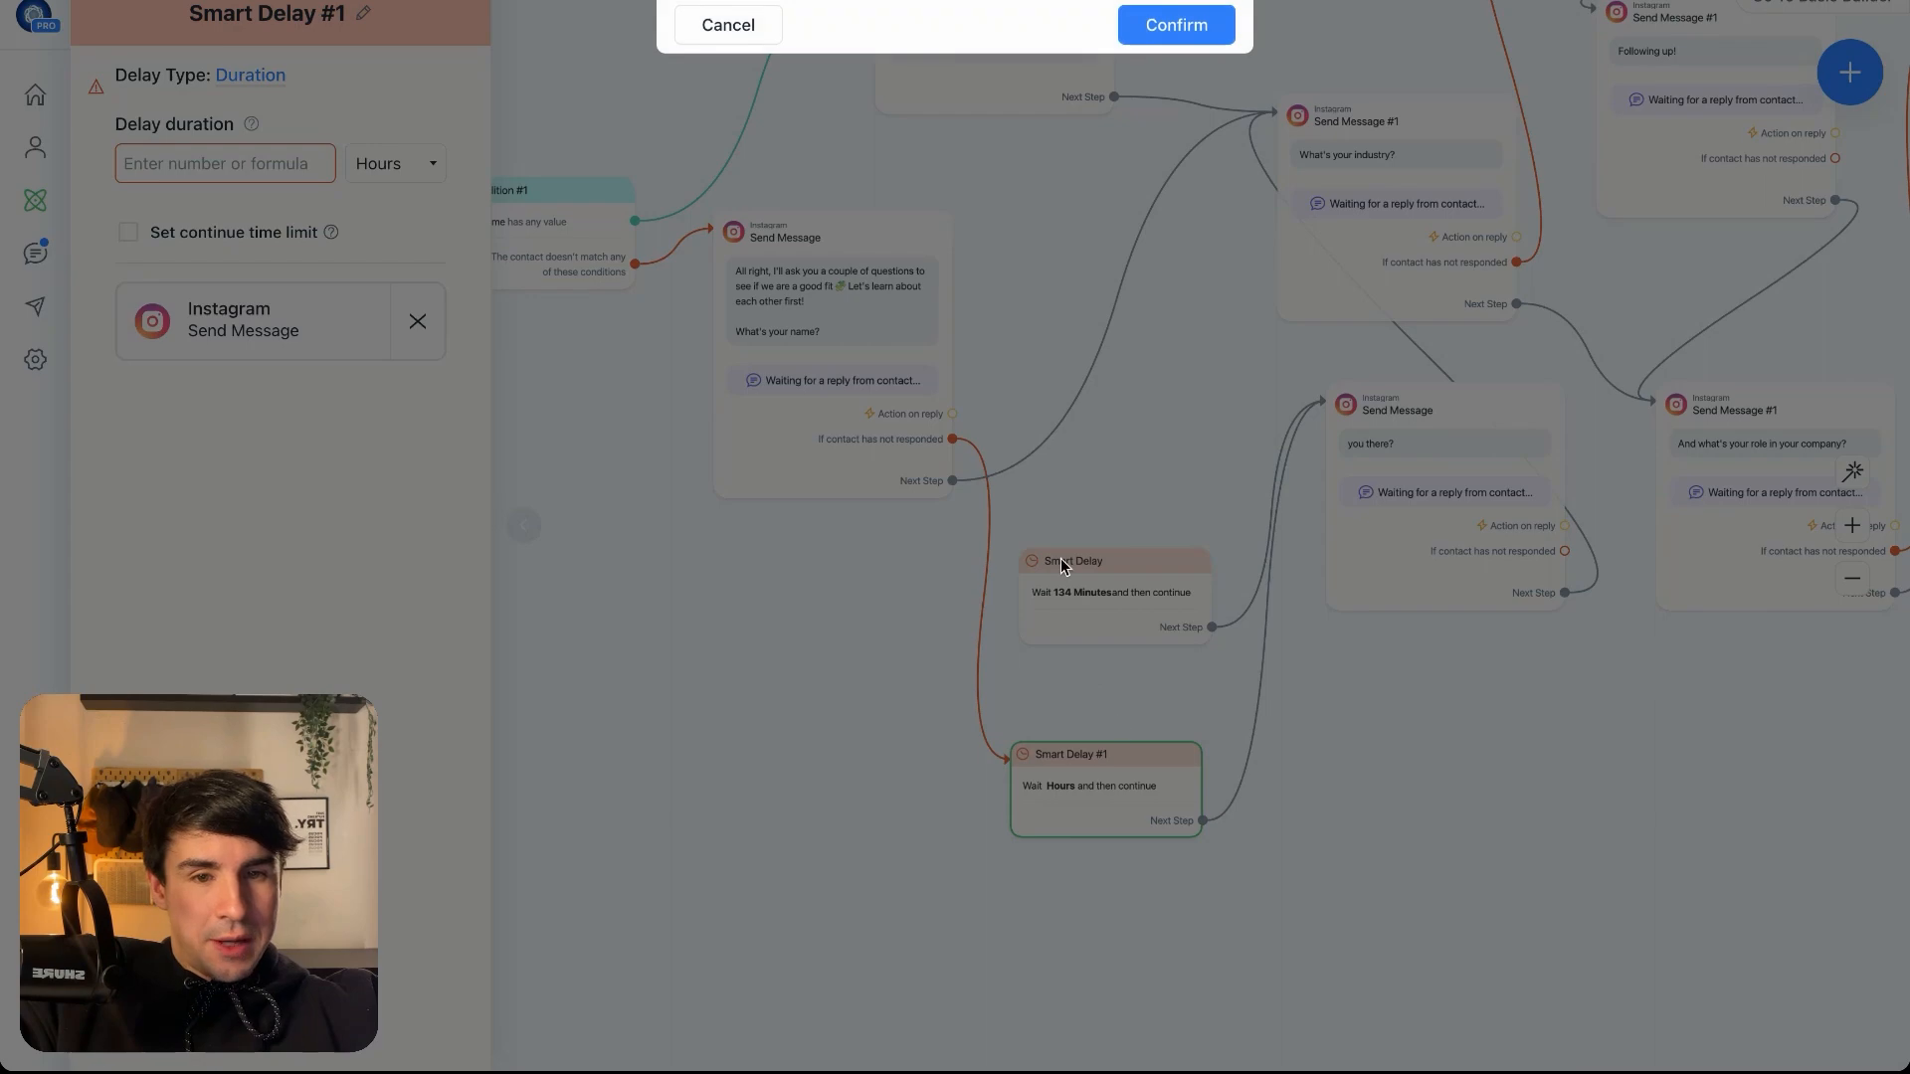
click(1176, 25)
drag(952, 438, 1047, 573)
- Examine the user-input settings of the "What's your industry?" and "And what's your role in your company?" questions, including where responses are saved
scroll(1319, 673, down, 2)
drag(1345, 764, 832, 846)
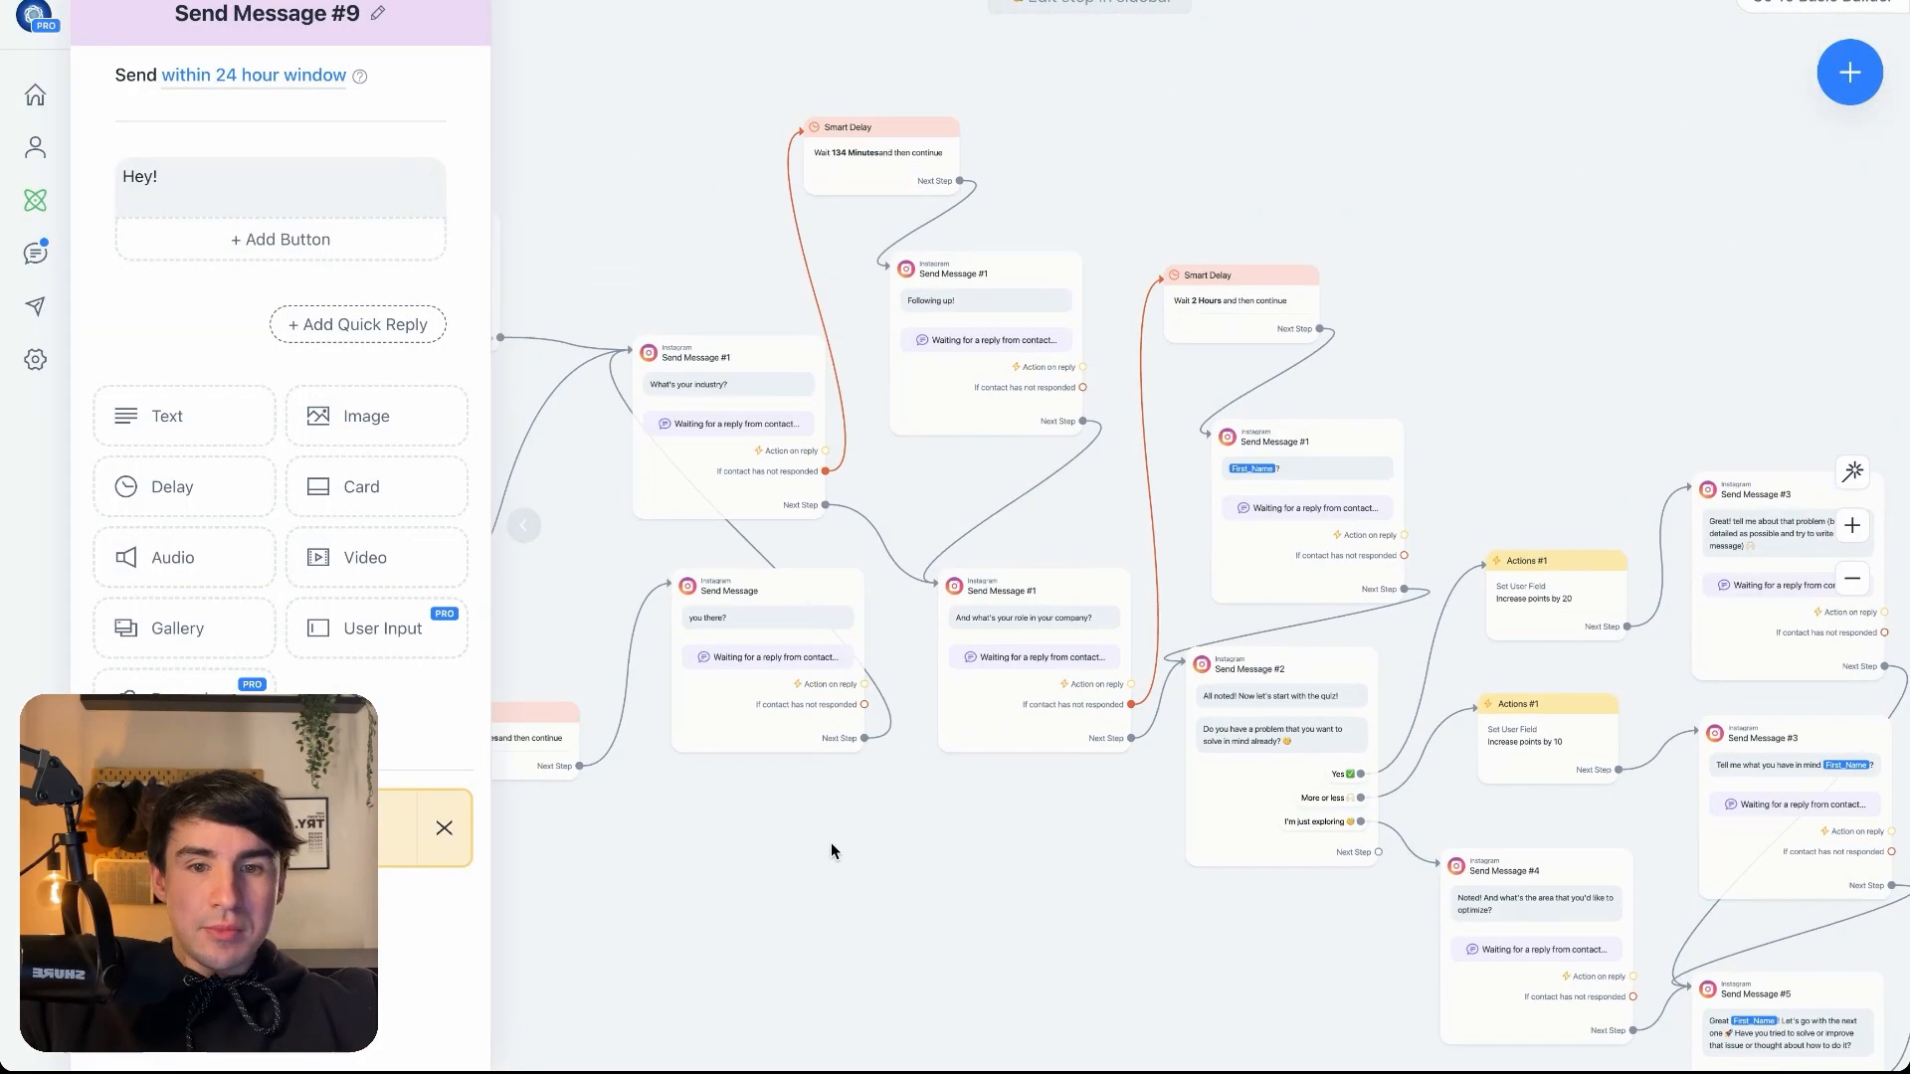
scroll(832, 847, up, 4)
click(965, 456)
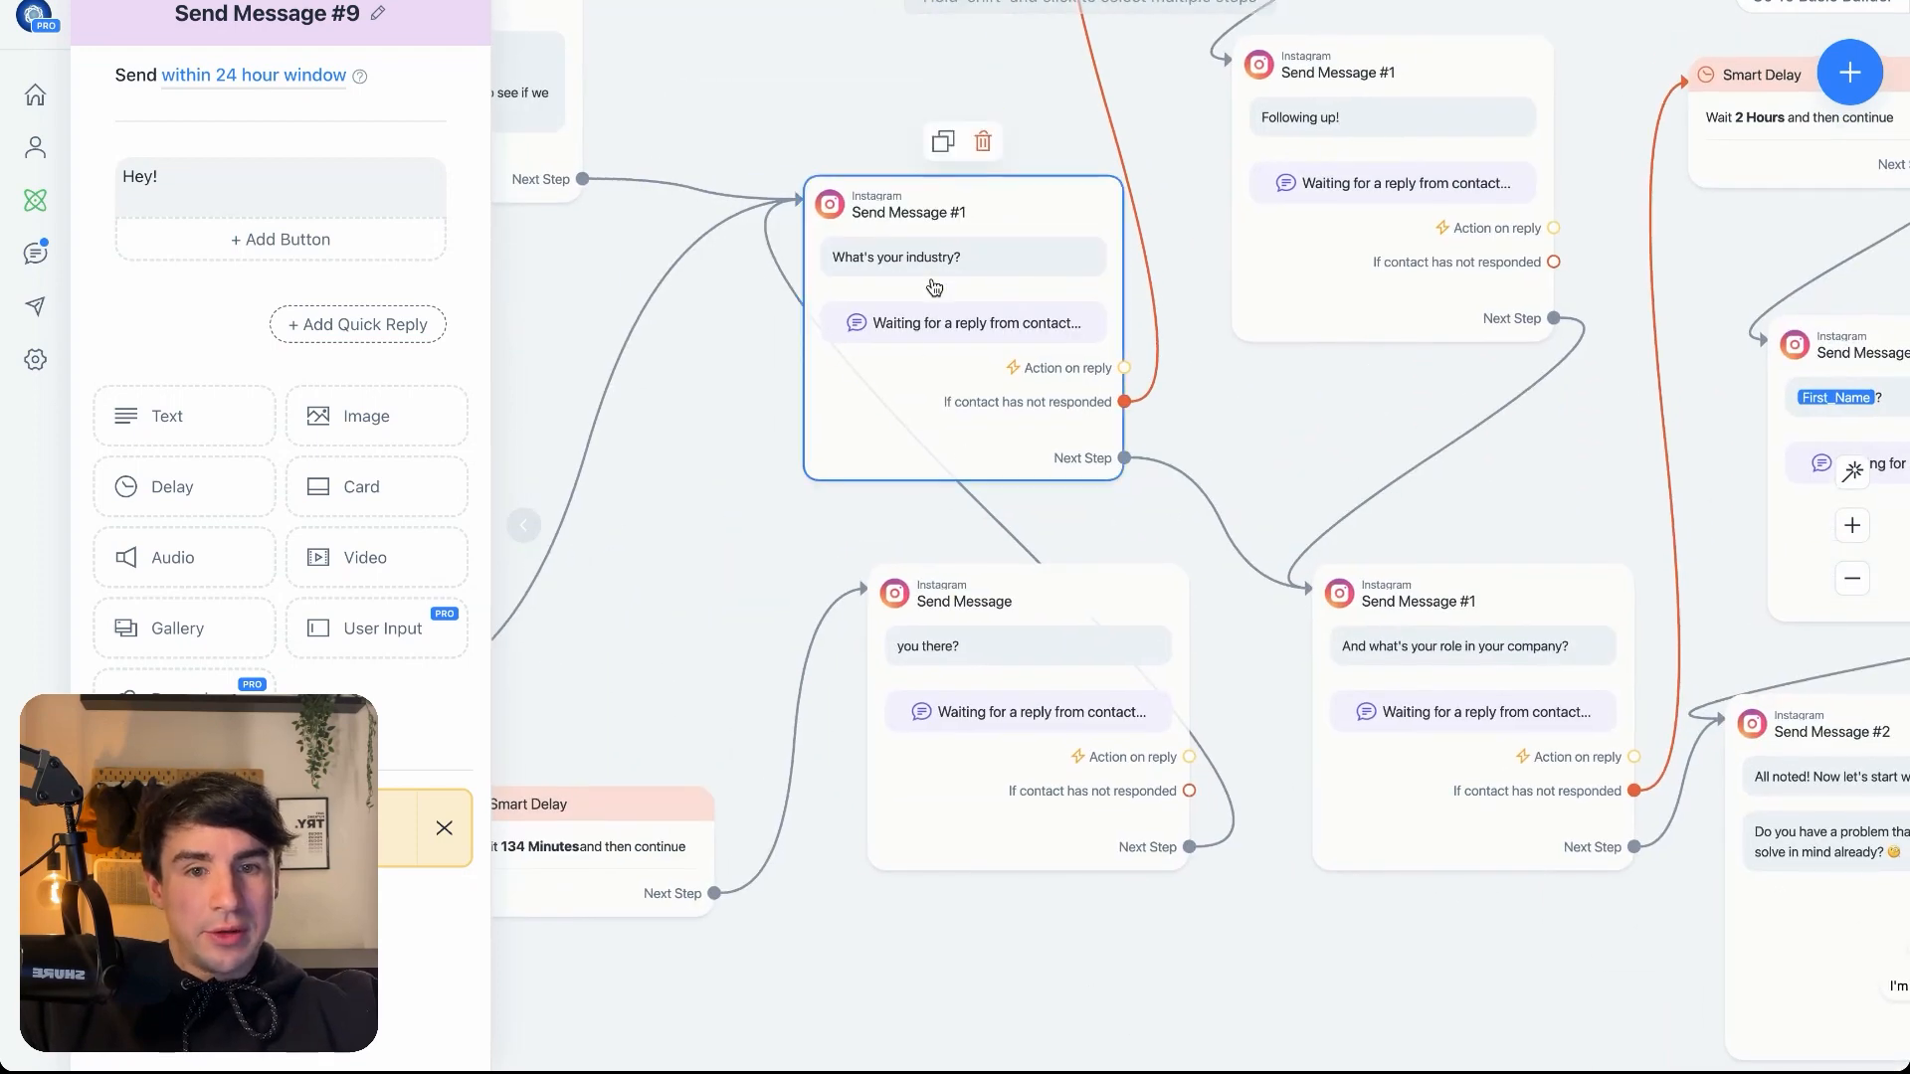
drag(977, 287, 1000, 287)
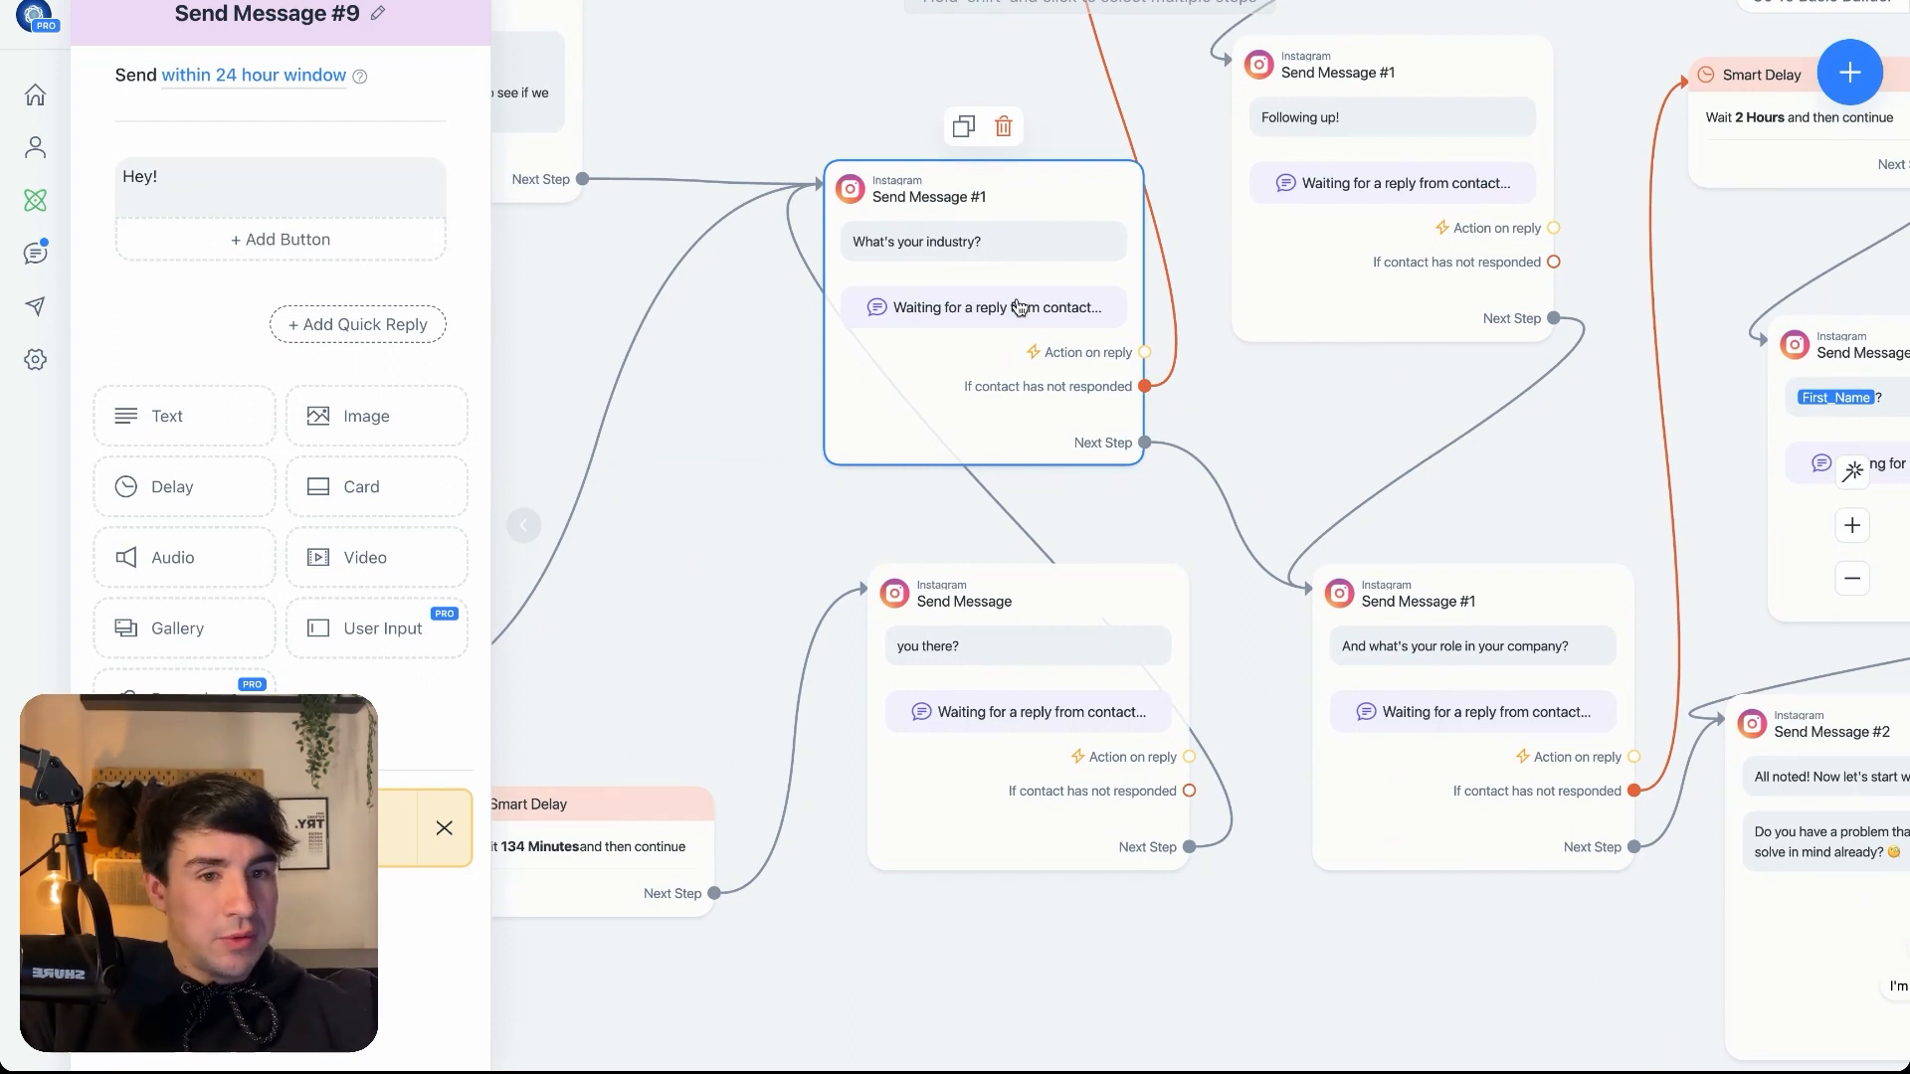
click(923, 296)
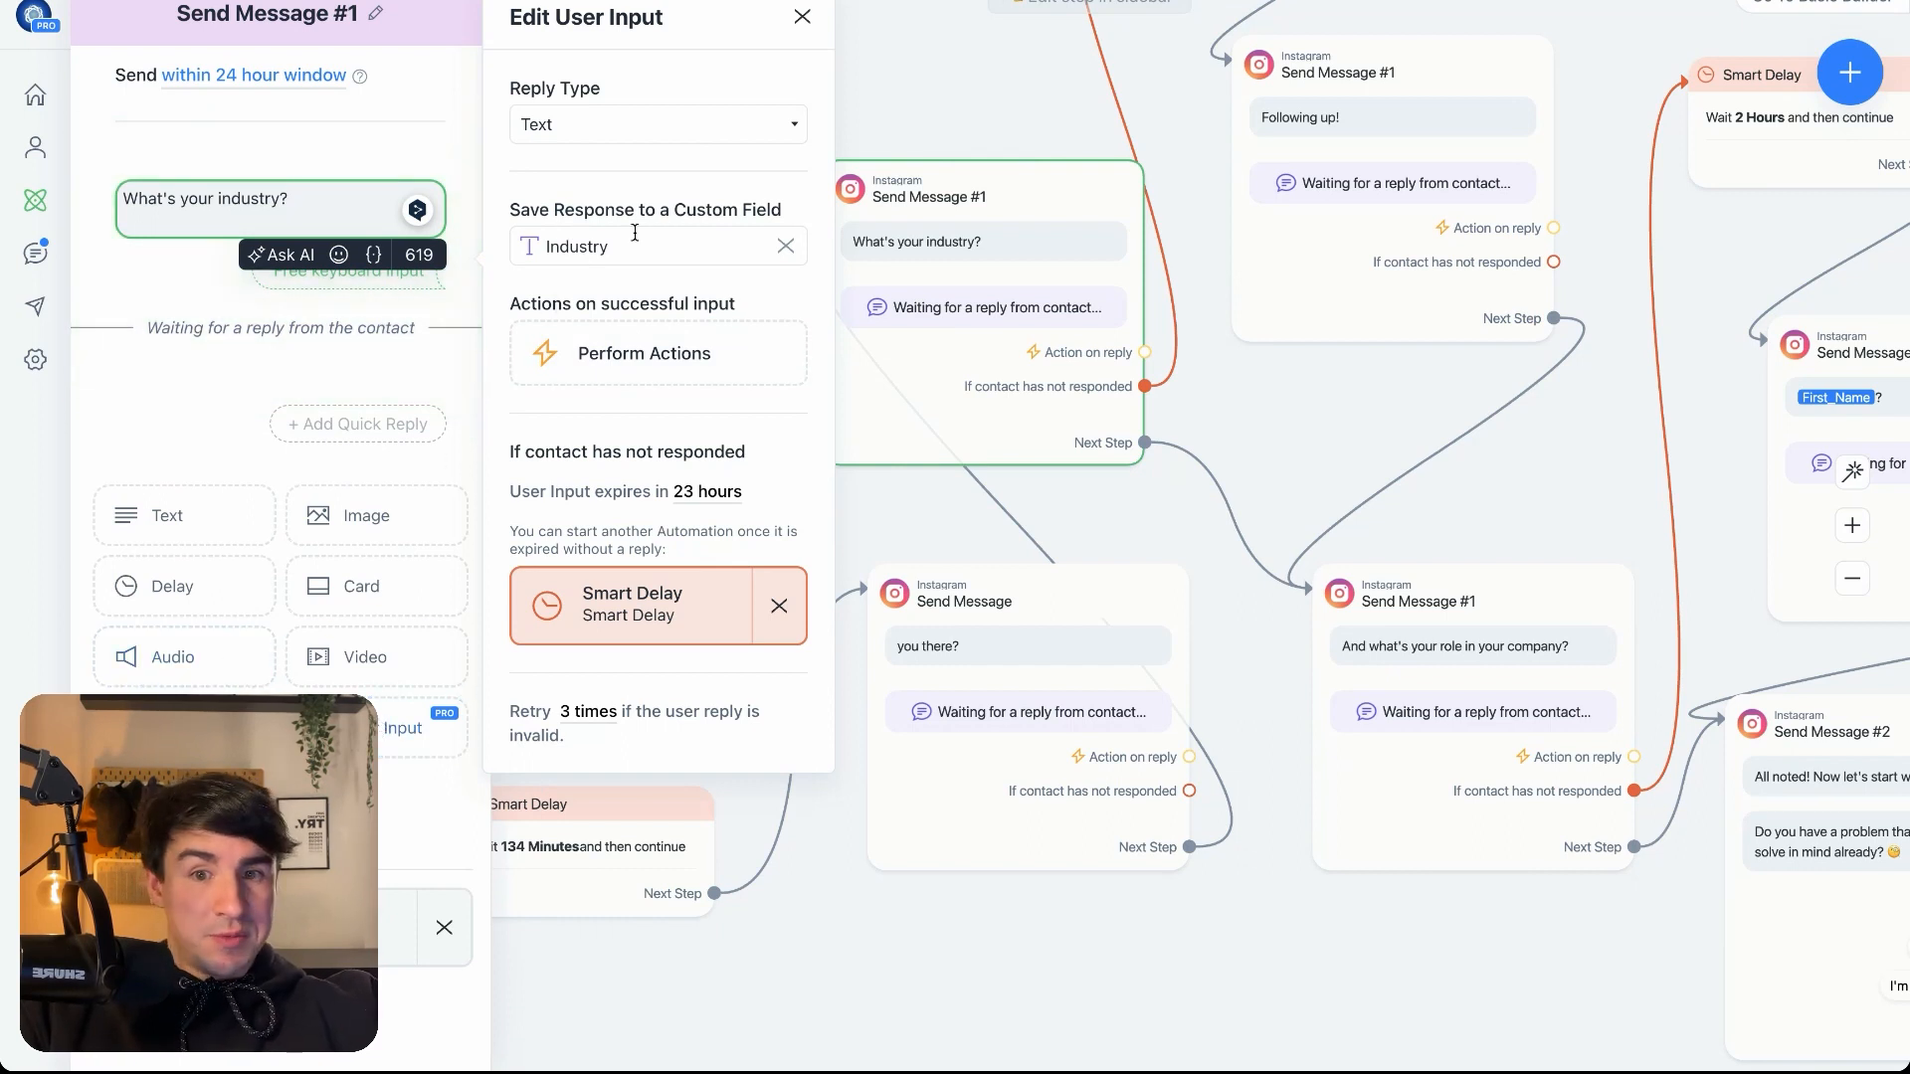
click(1457, 696)
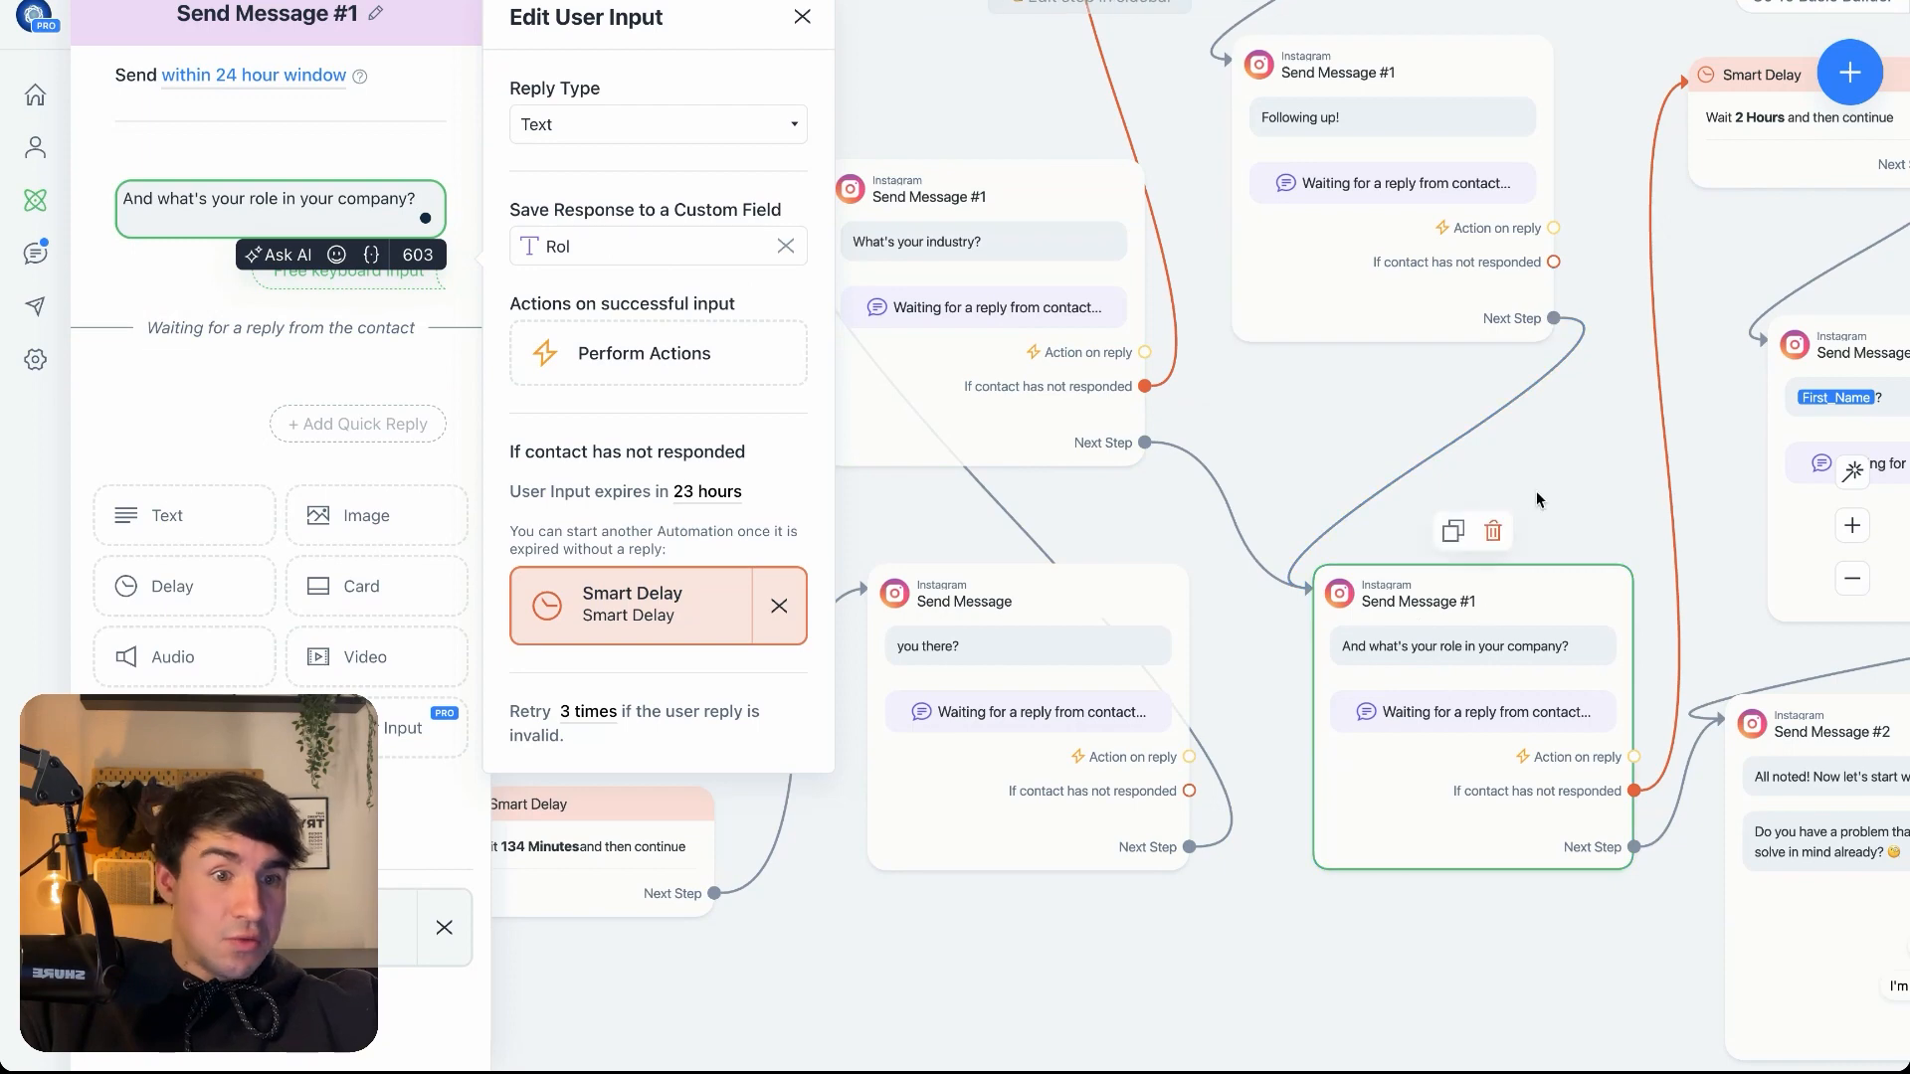
- Open the message that starts the quiz and examine its problem question and quick replies
drag(1536, 492, 1001, 542)
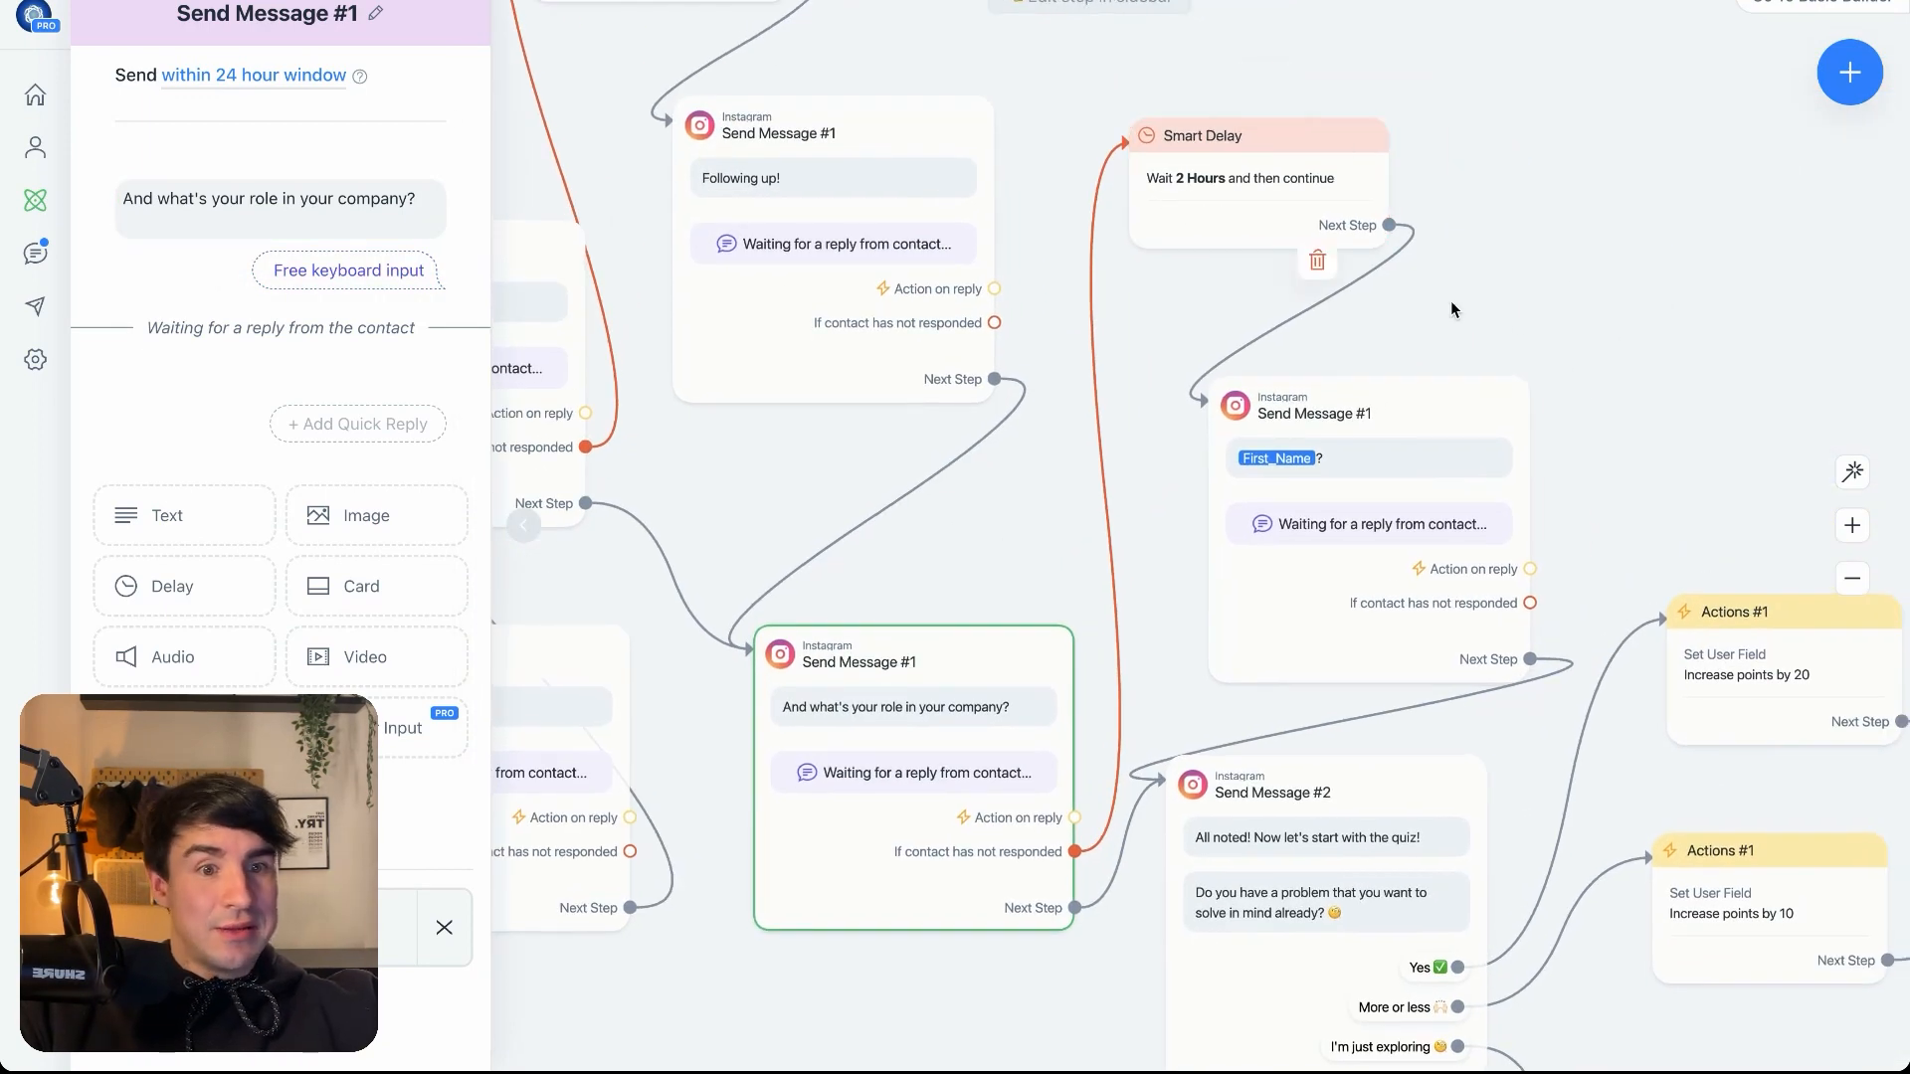
drag(1482, 289, 1376, 201)
drag(1574, 258, 1586, 2)
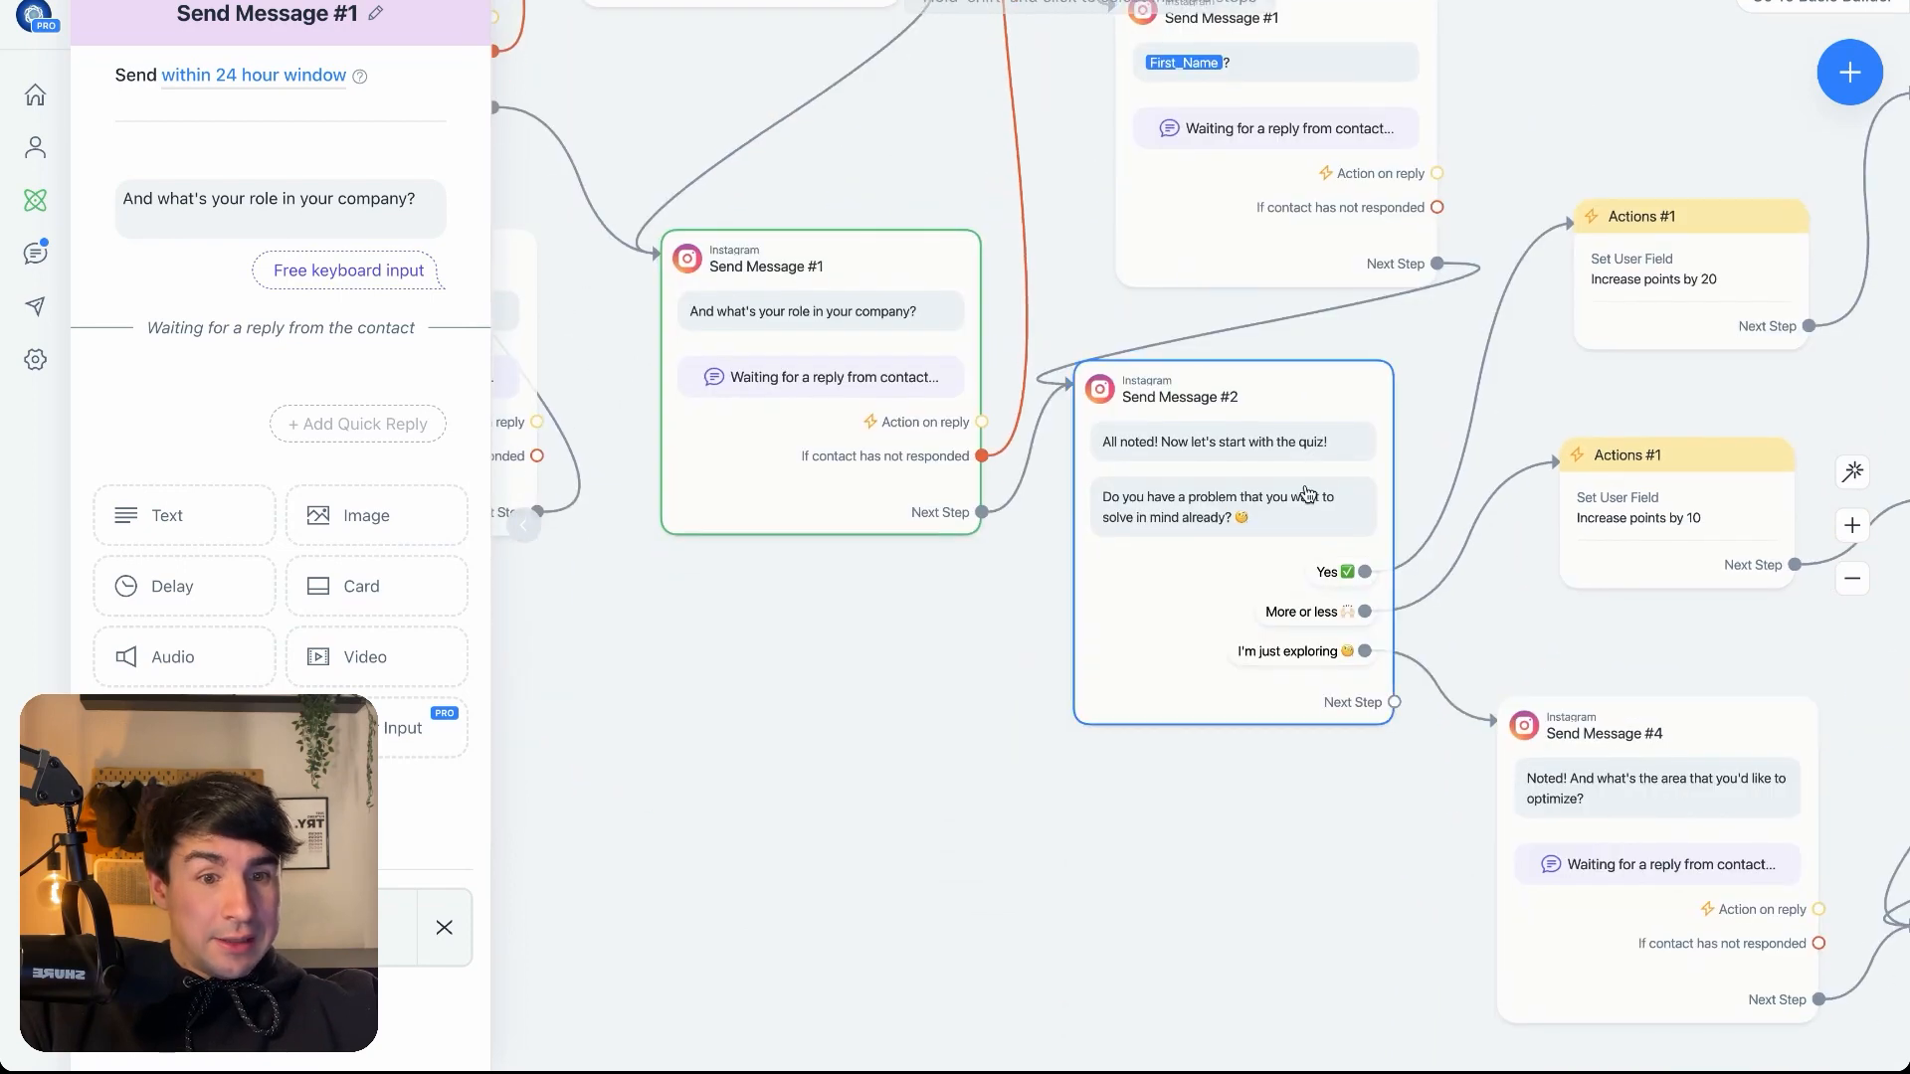
scroll(1197, 567, up, 5)
drag(1308, 953, 1114, 879)
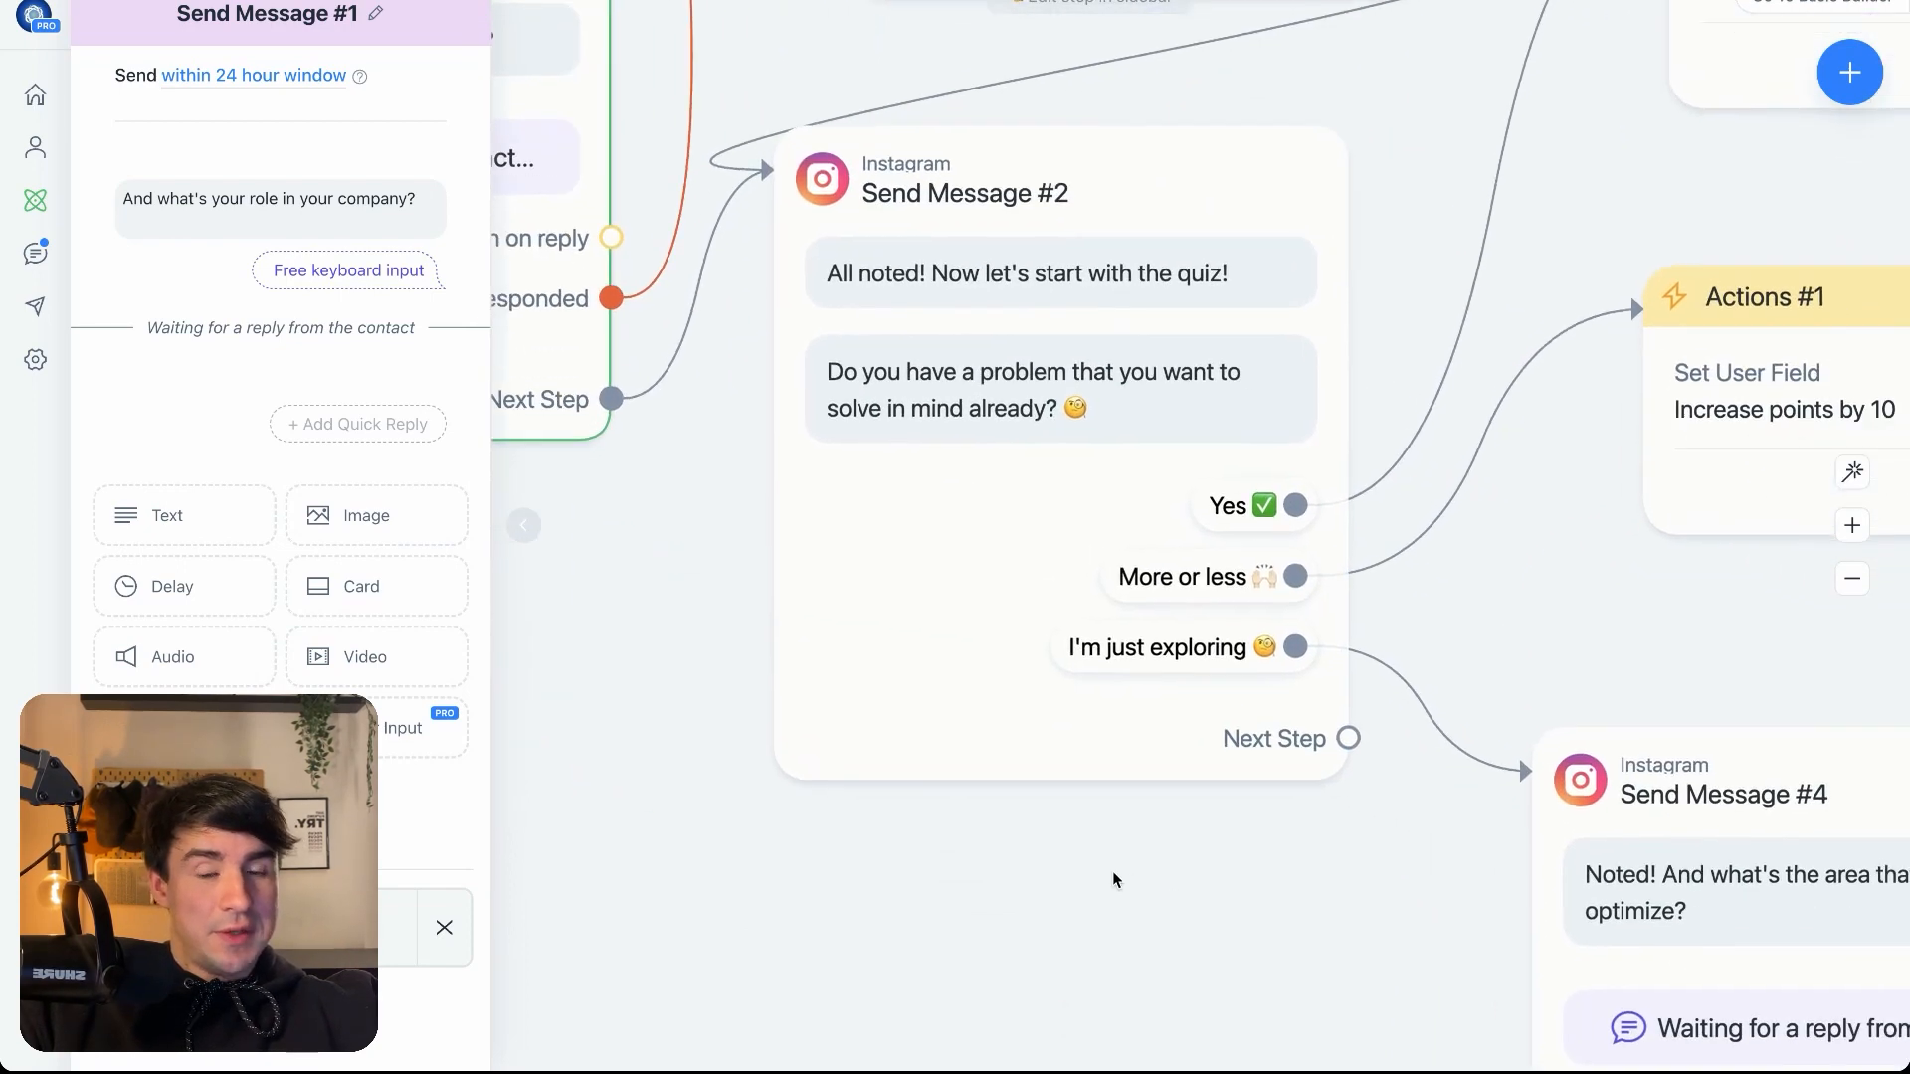
scroll(1114, 878, down, 3)
click(1008, 373)
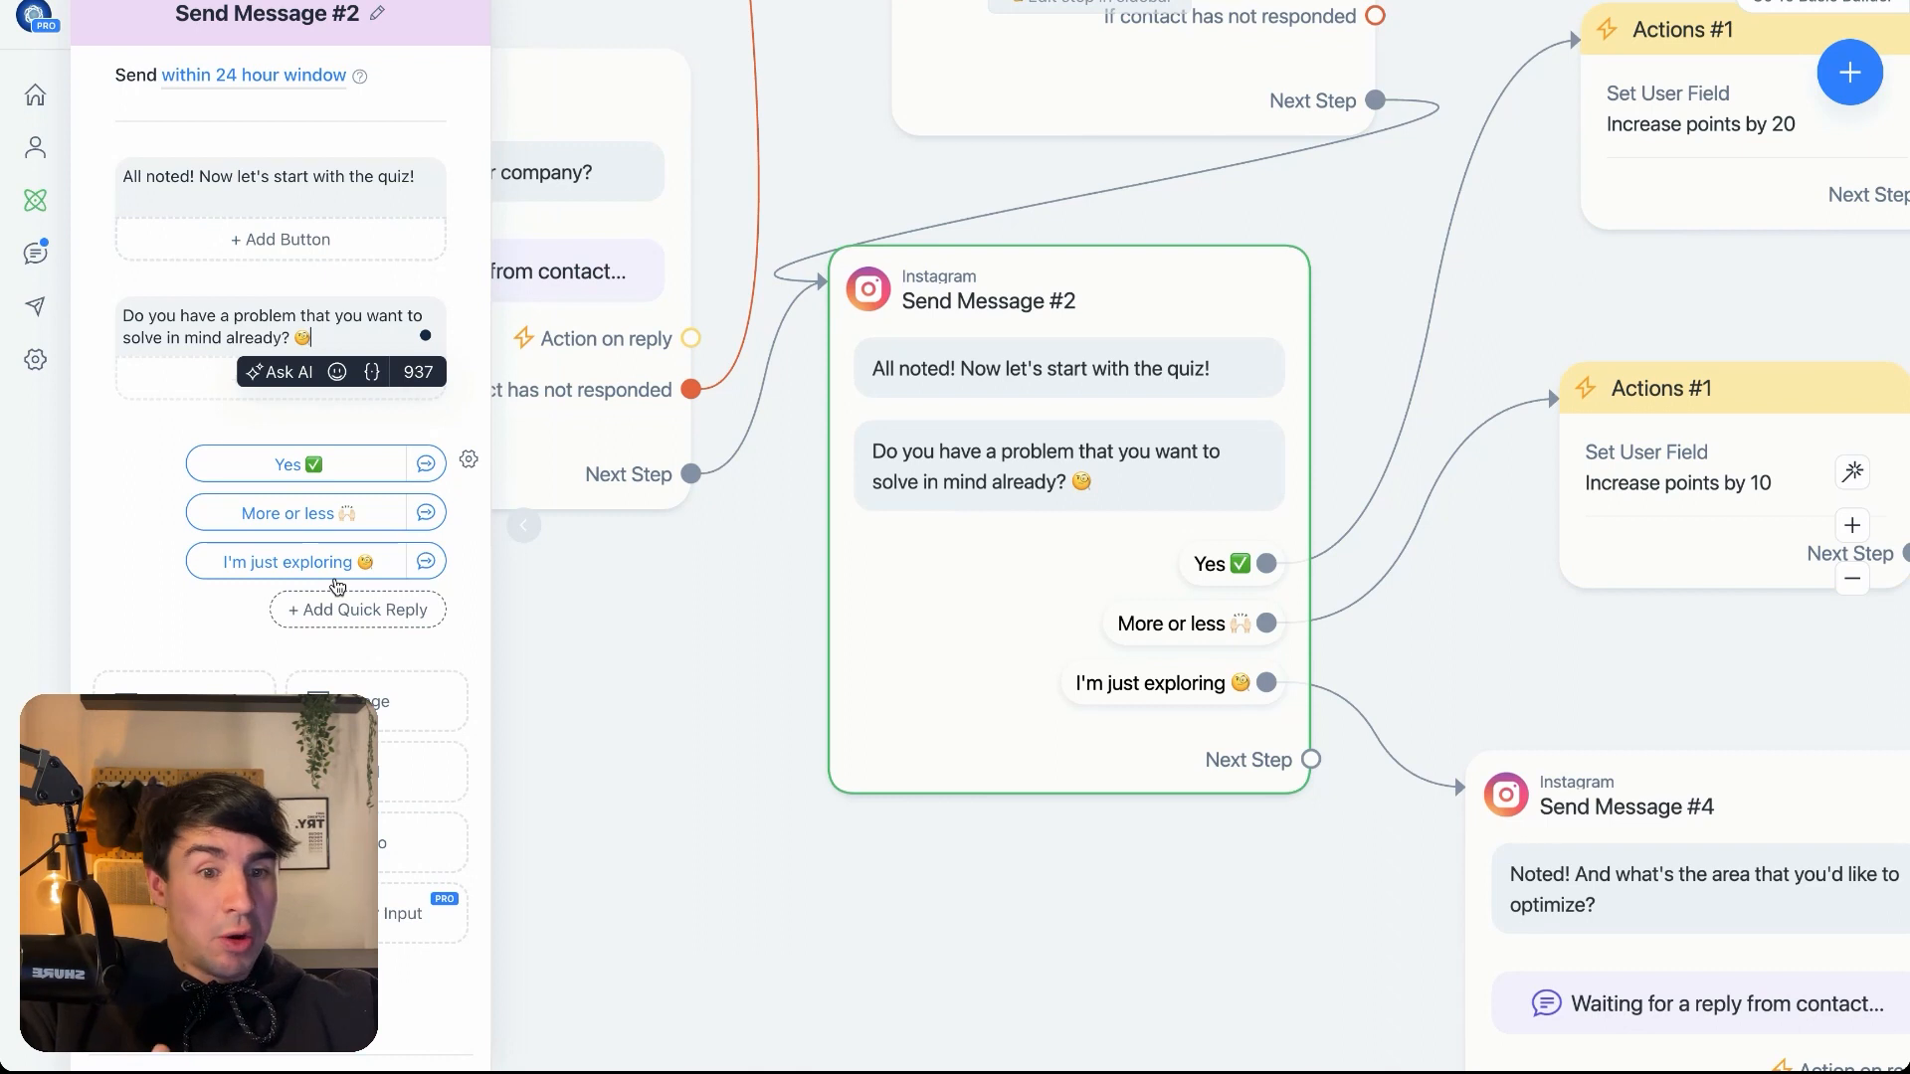
- Add a fourth quick reply labelled "Quick Reply Example" to the message that starts the quiz
click(348, 605)
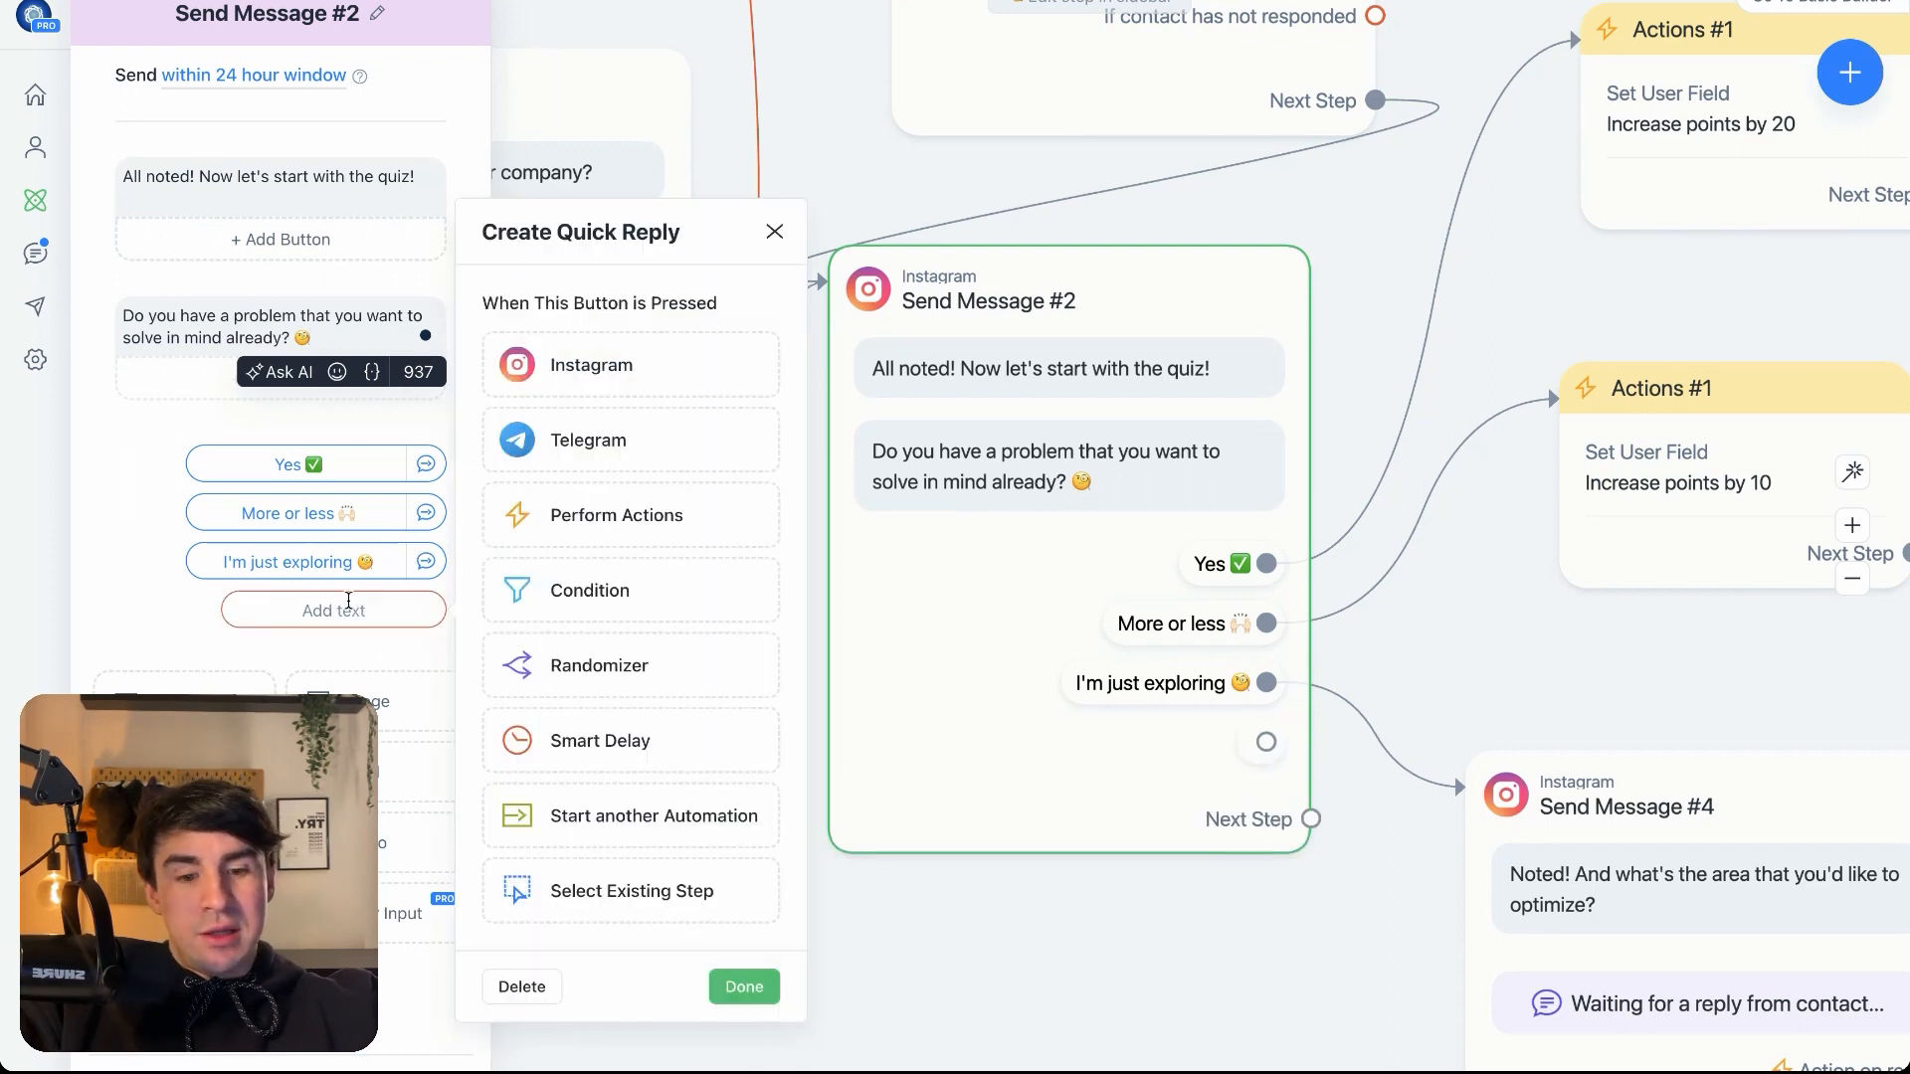
click(348, 605)
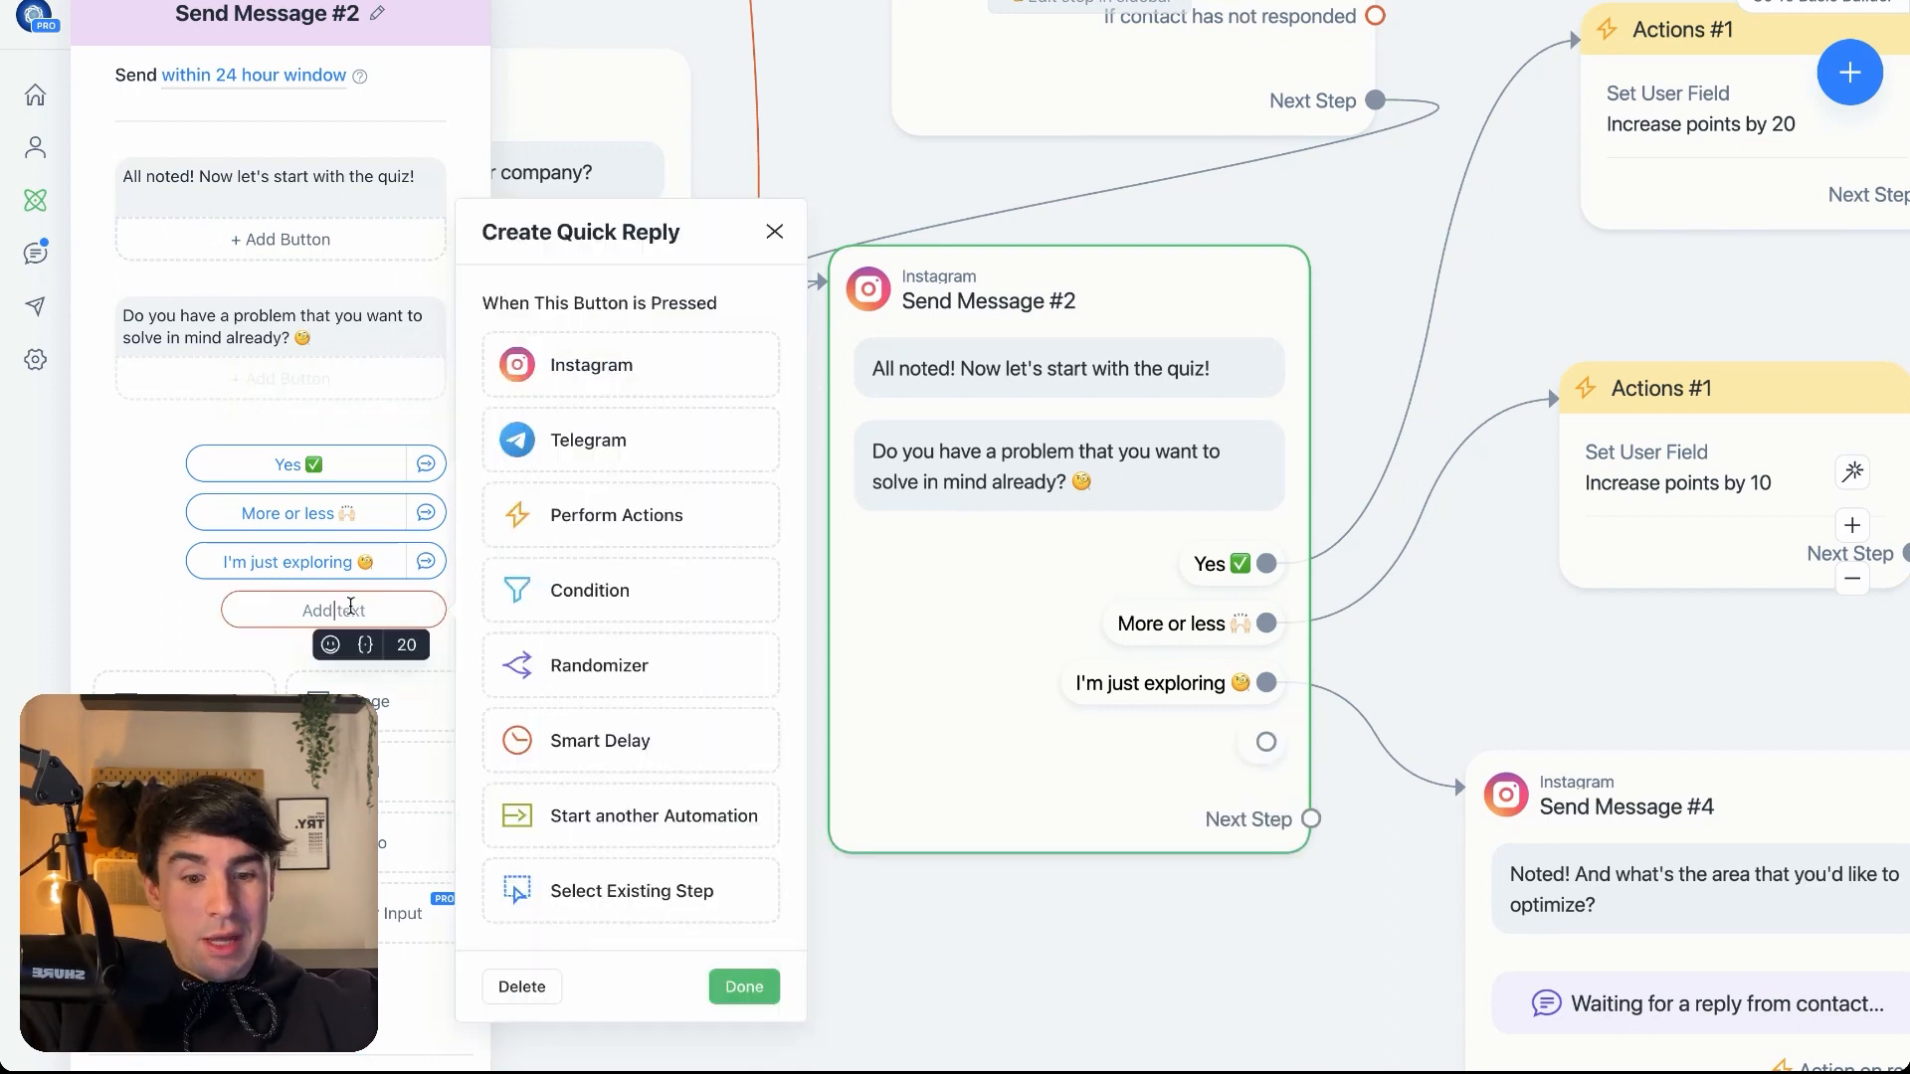
text(Quick Reply Ex)
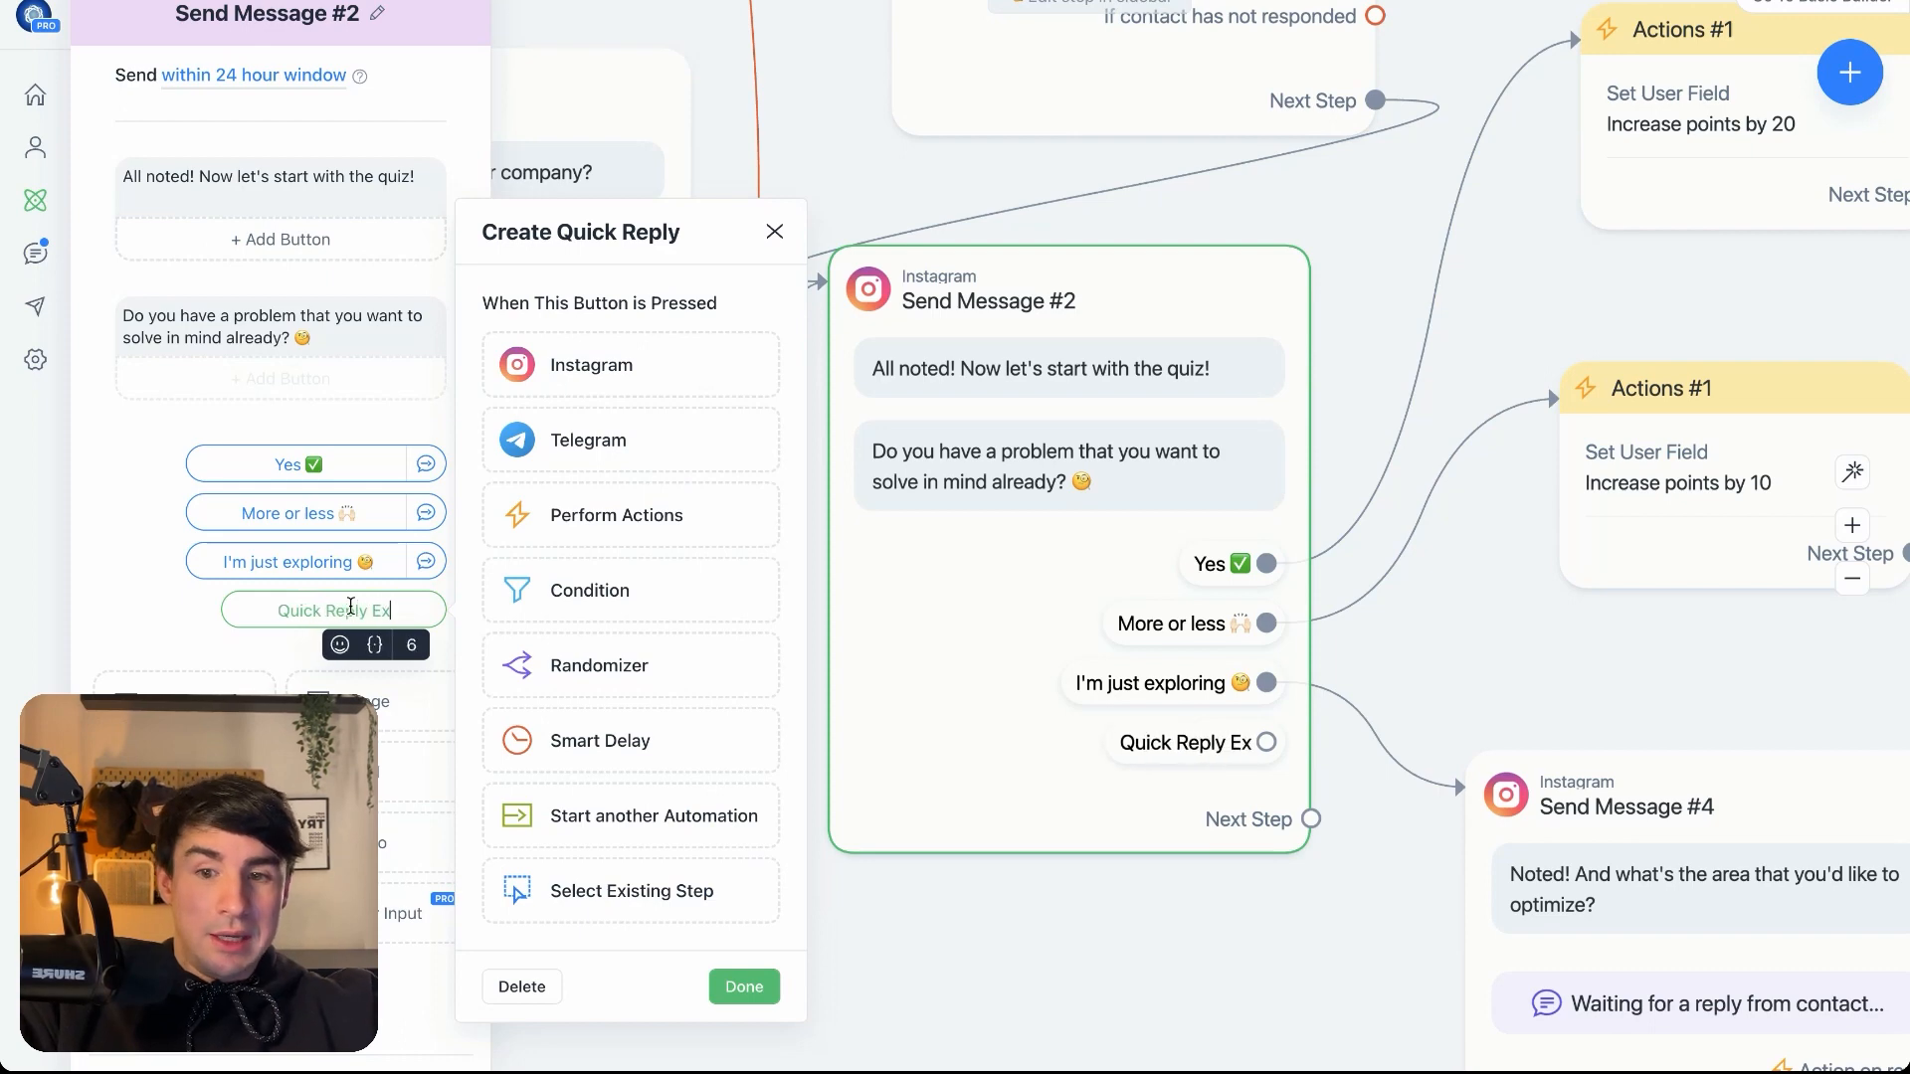
text(ample)
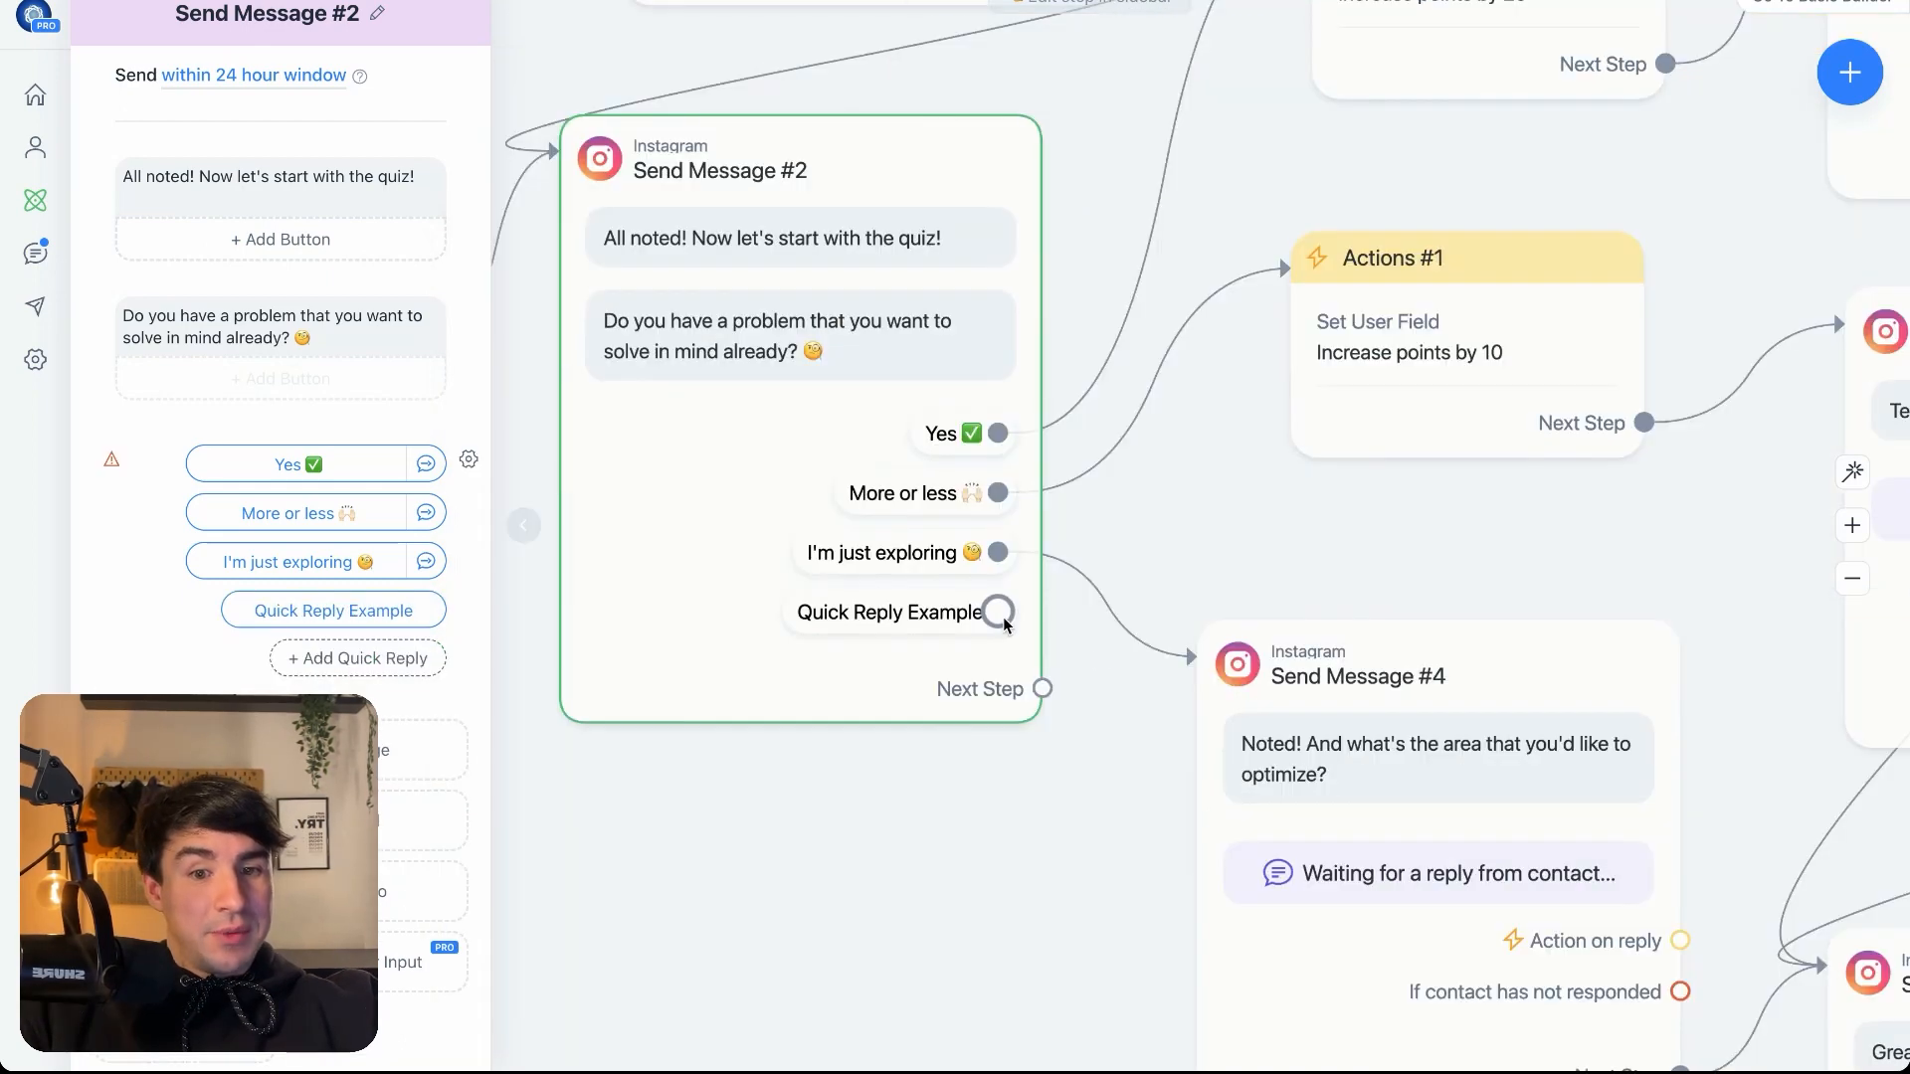
- Link the "Quick Reply Example" reply to a new, empty Instagram message below the quiz's first question
drag(998, 617, 1015, 952)
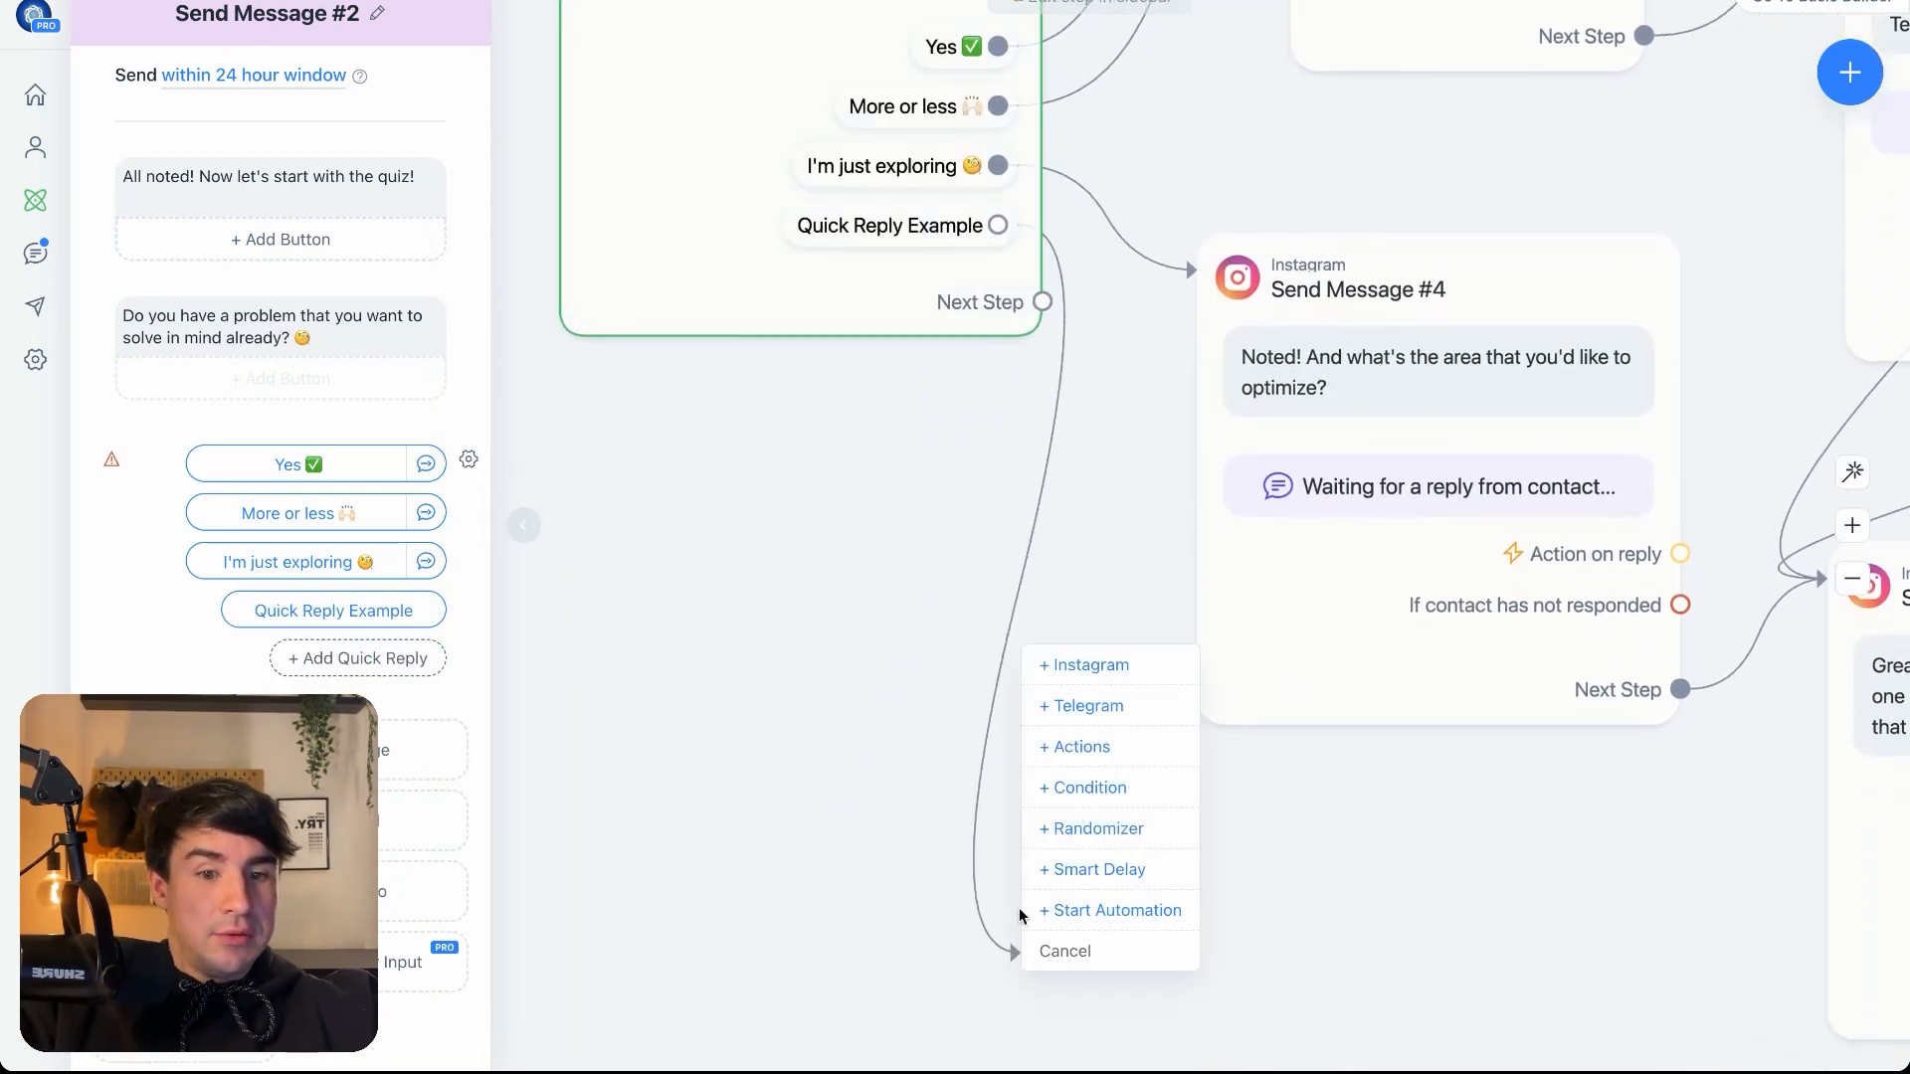
click(1089, 664)
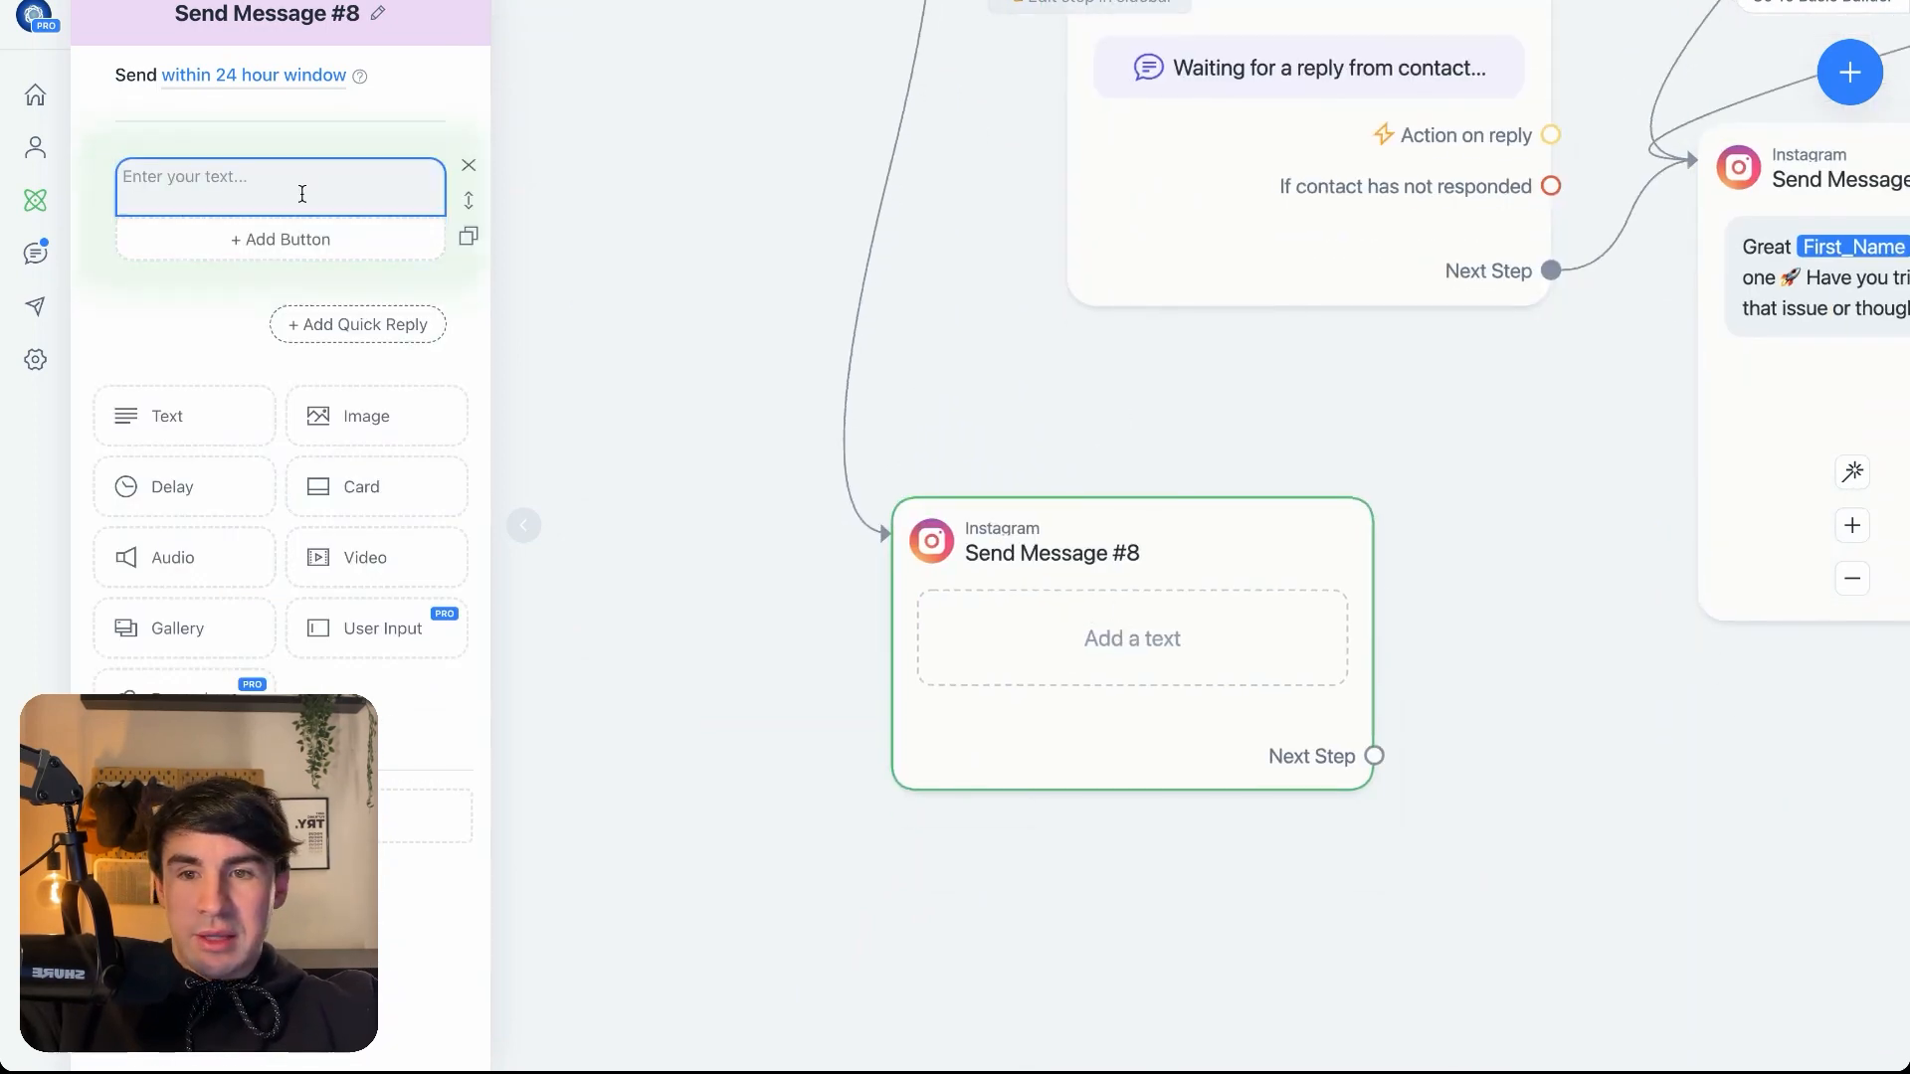
drag(1116, 278, 1183, 306)
drag(1231, 434, 1028, 624)
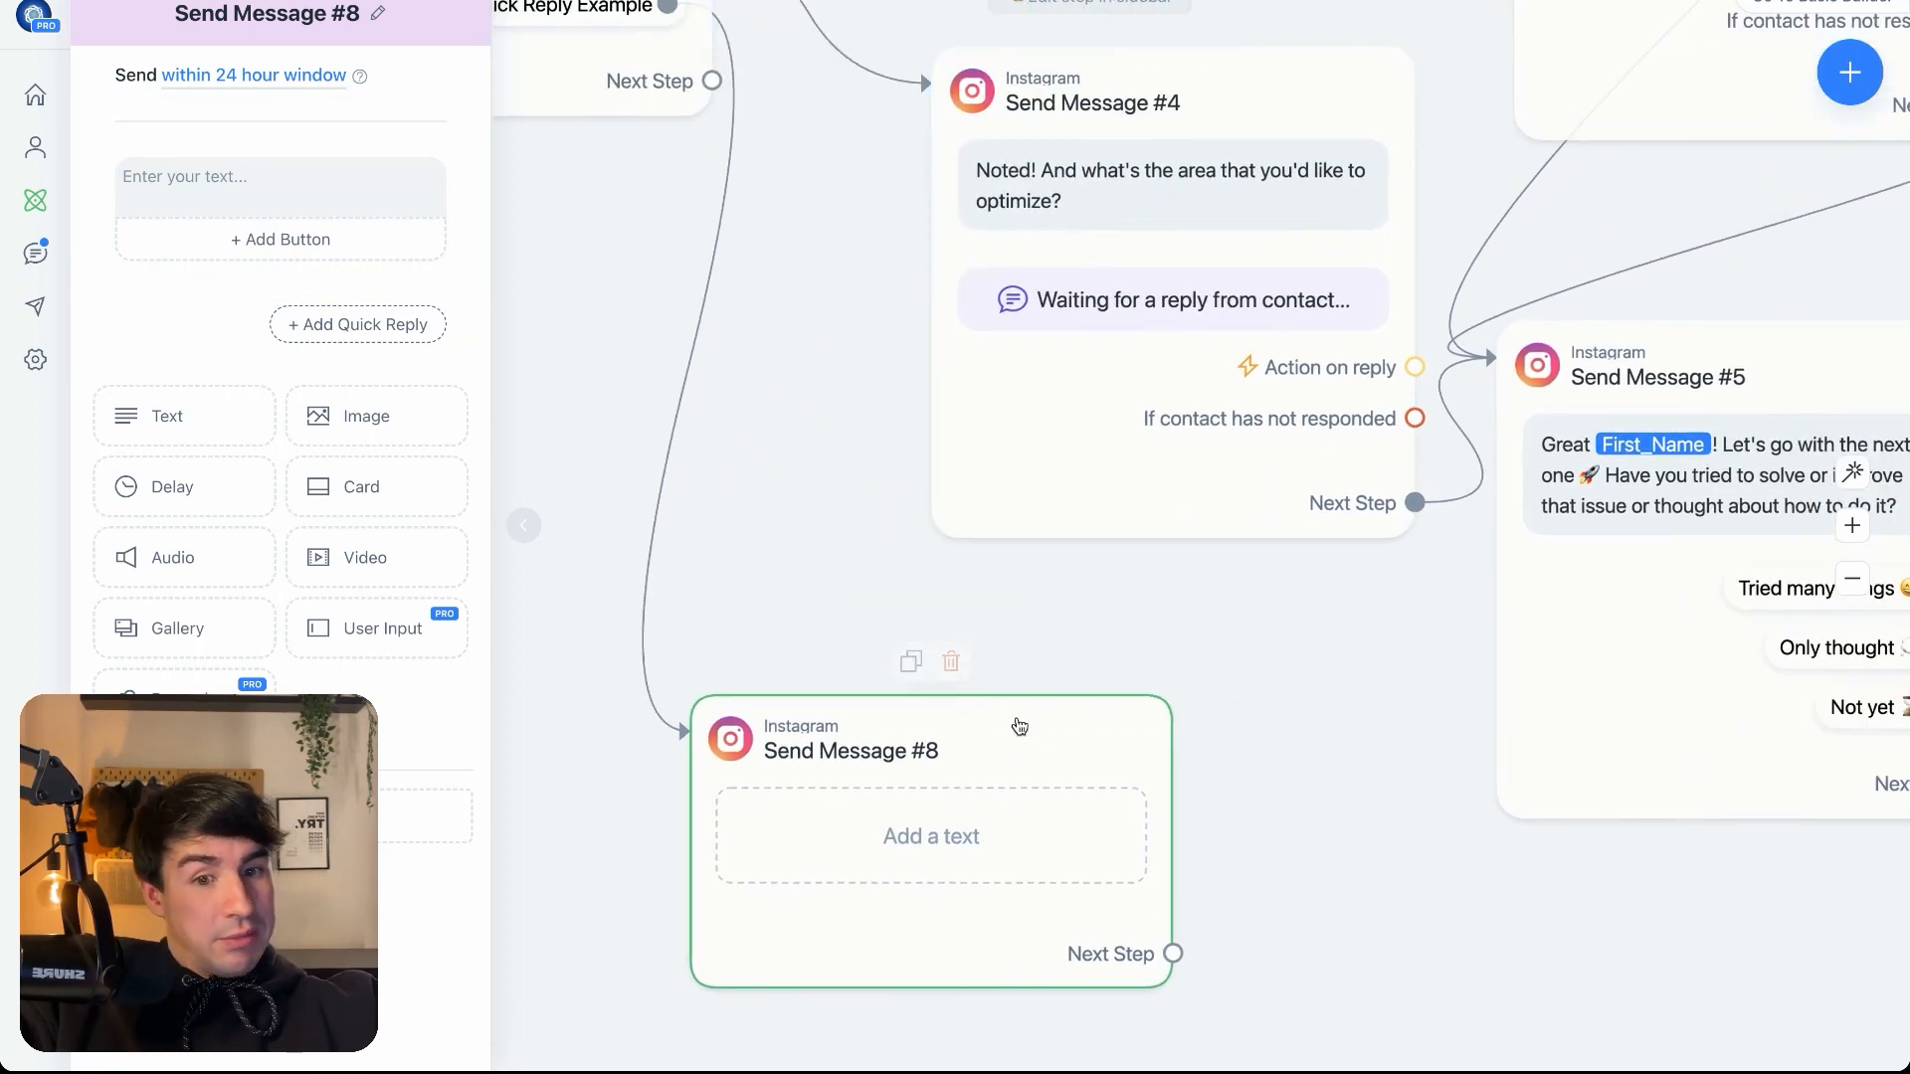
- Delete the empty Instagram message linked to "Quick Reply Example" and return to the message that starts the quiz
click(948, 662)
click(1176, 46)
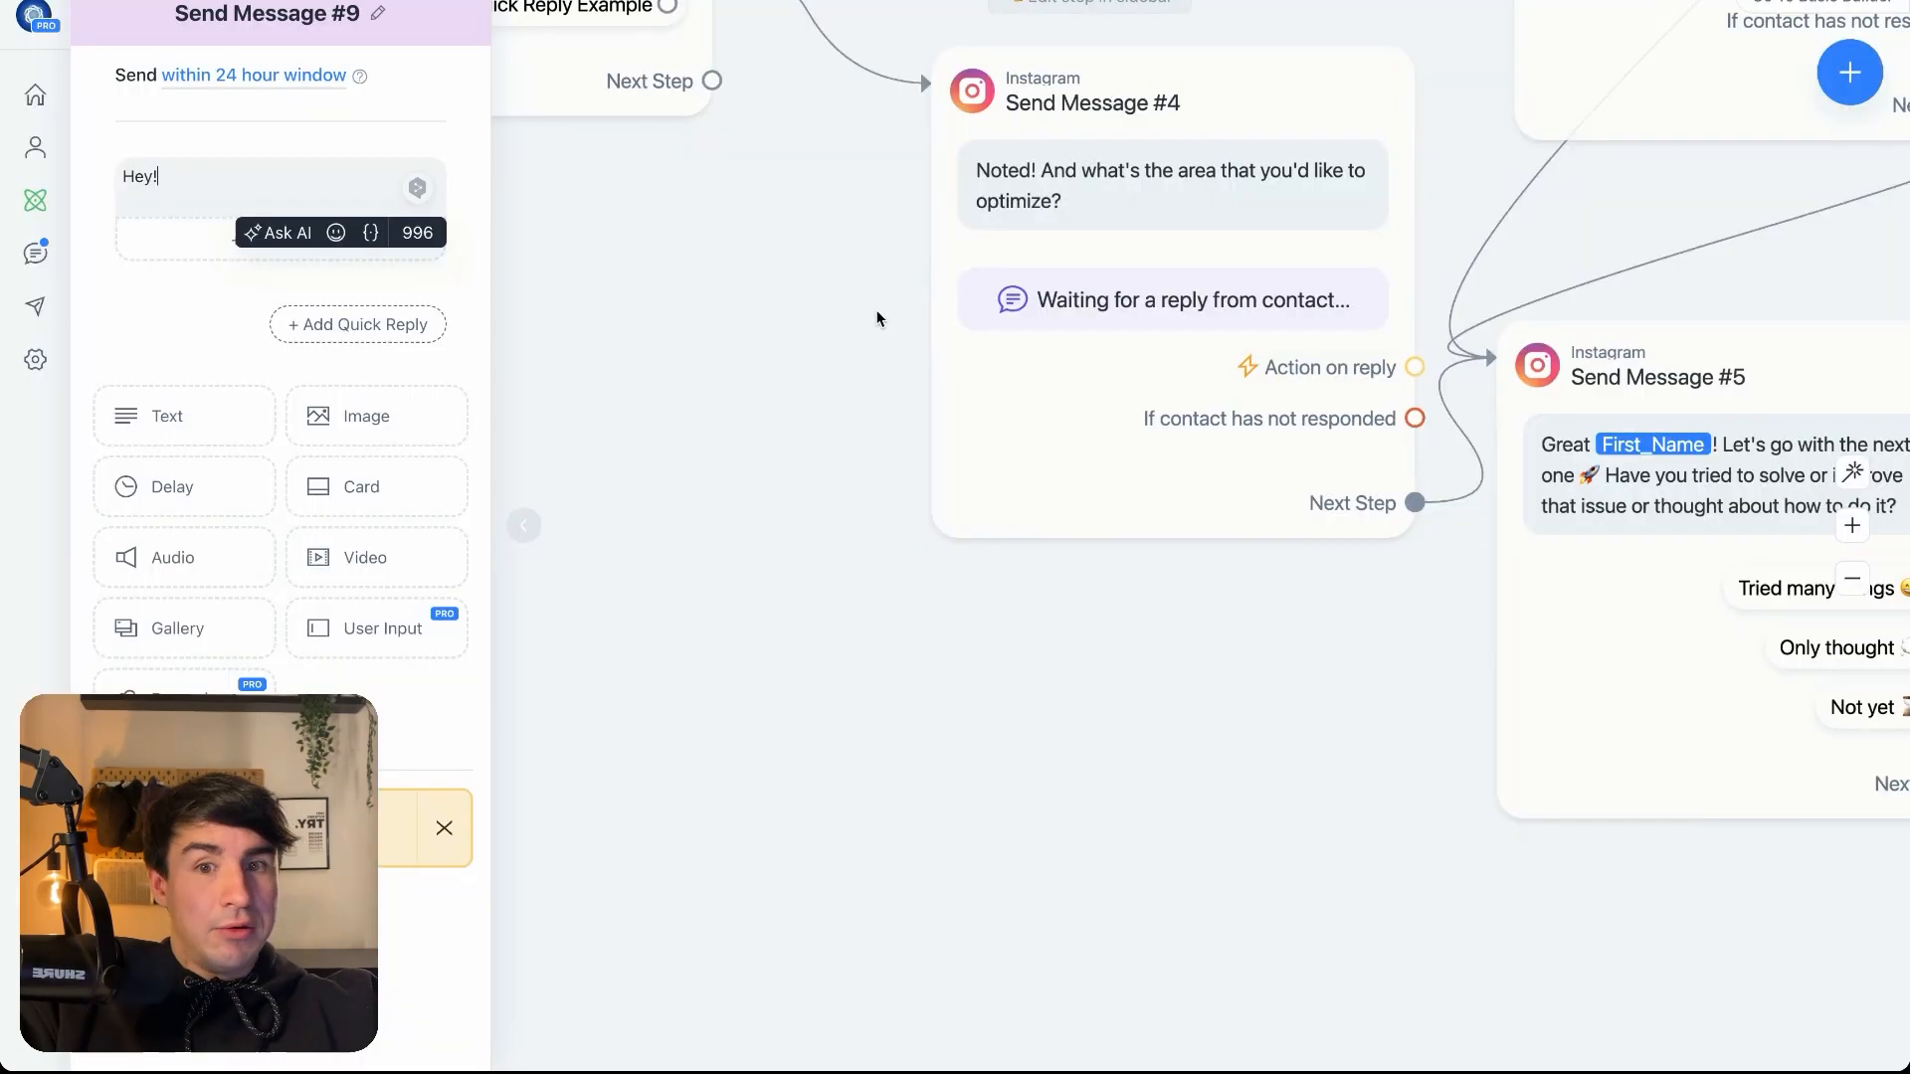
scroll(867, 893, up, 5)
scroll(883, 928, left, 2)
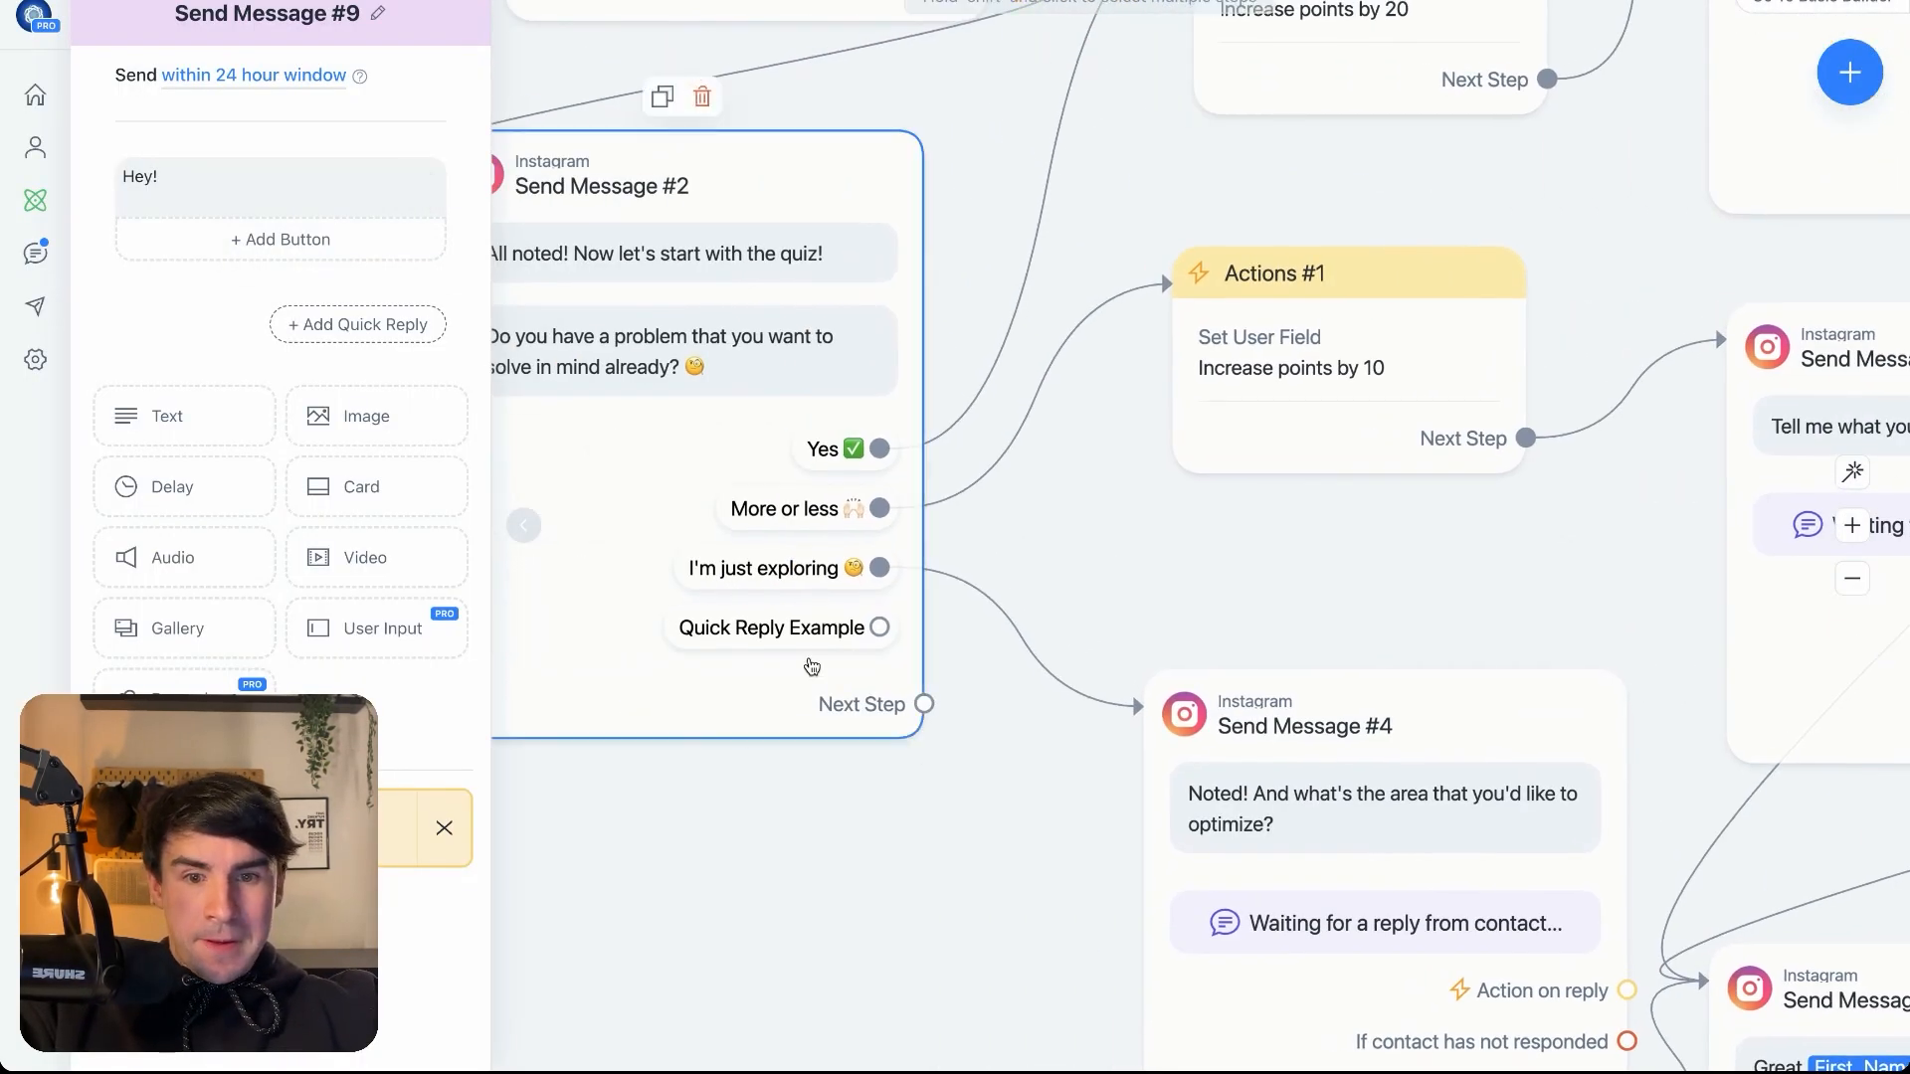
- Remove the "Quick Reply Example" quick reply from the message that starts the quiz
click(811, 658)
click(383, 610)
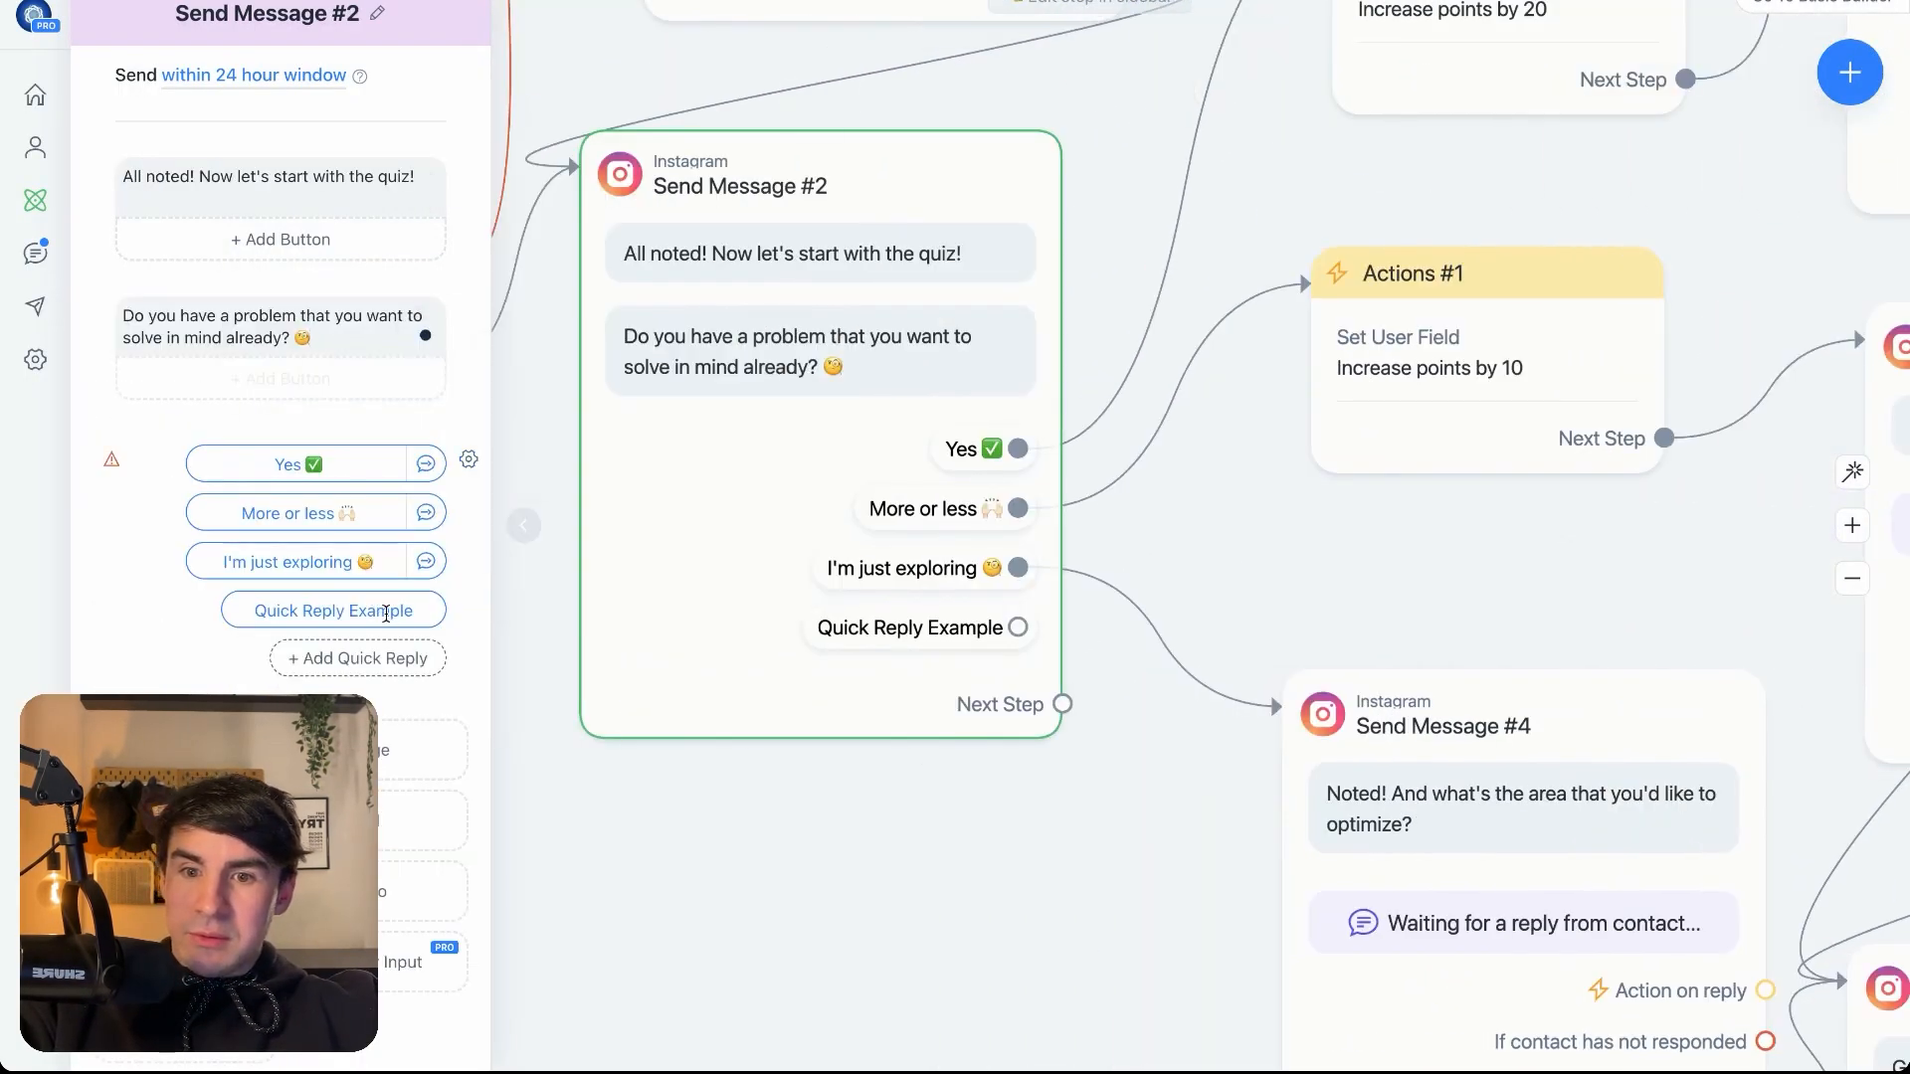
click(383, 609)
click(522, 986)
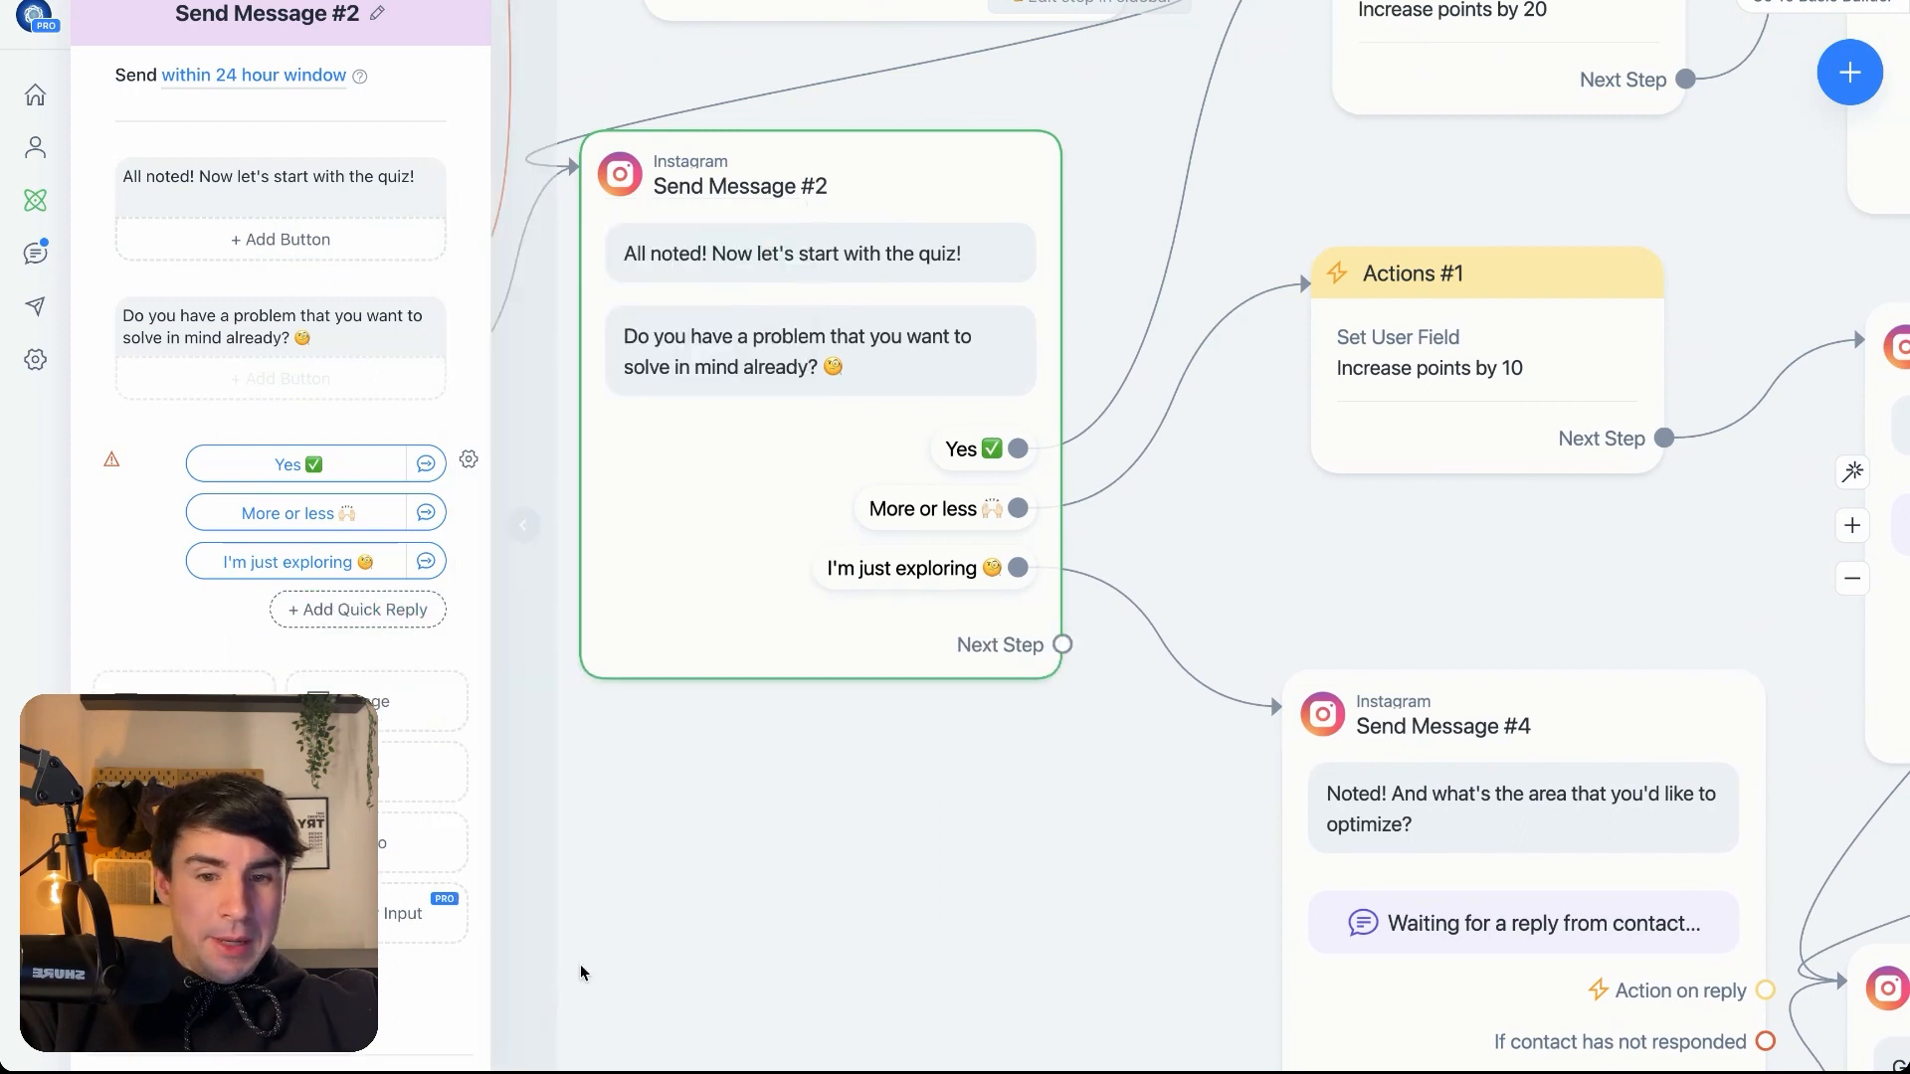
- Rearrange the two actions linked to "Yes" and "More or less", shifting both downwards with more space between them
drag(1194, 498, 1116, 528)
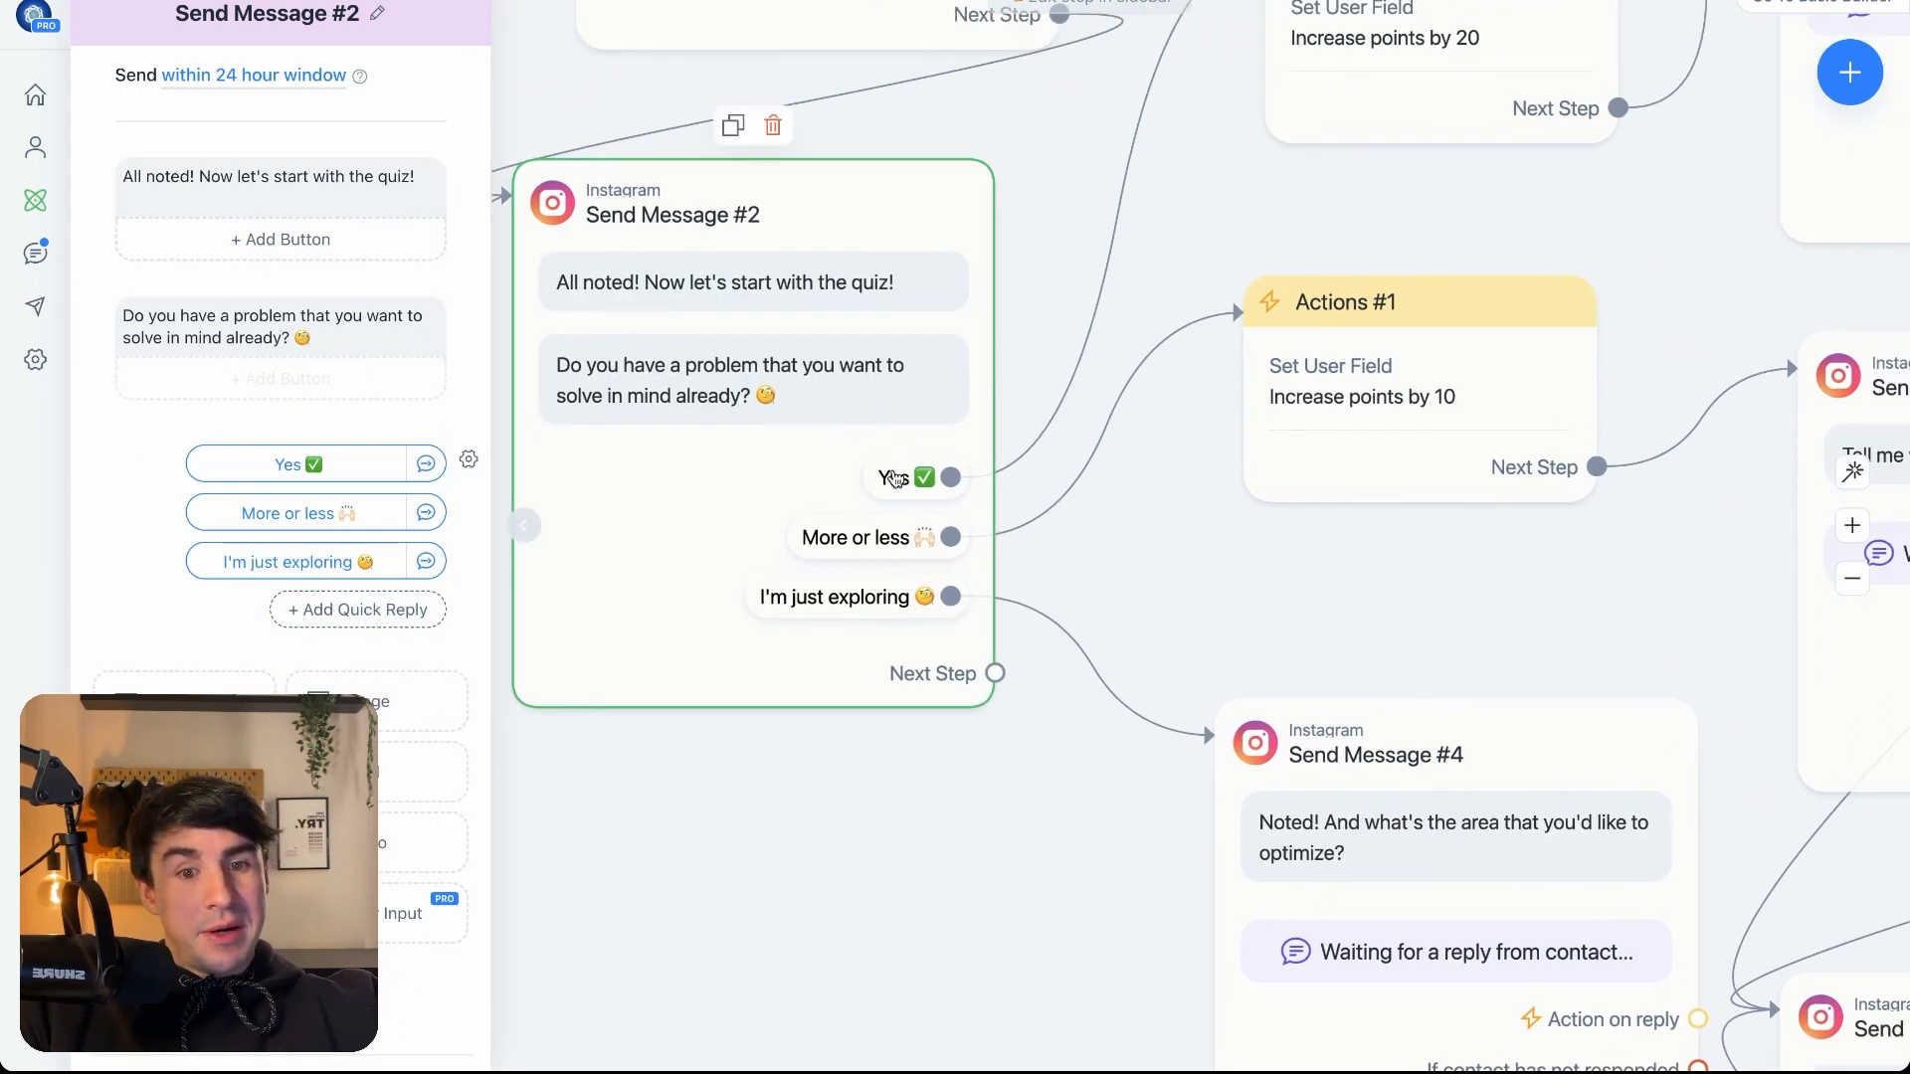
scroll(1167, 572, up, 1)
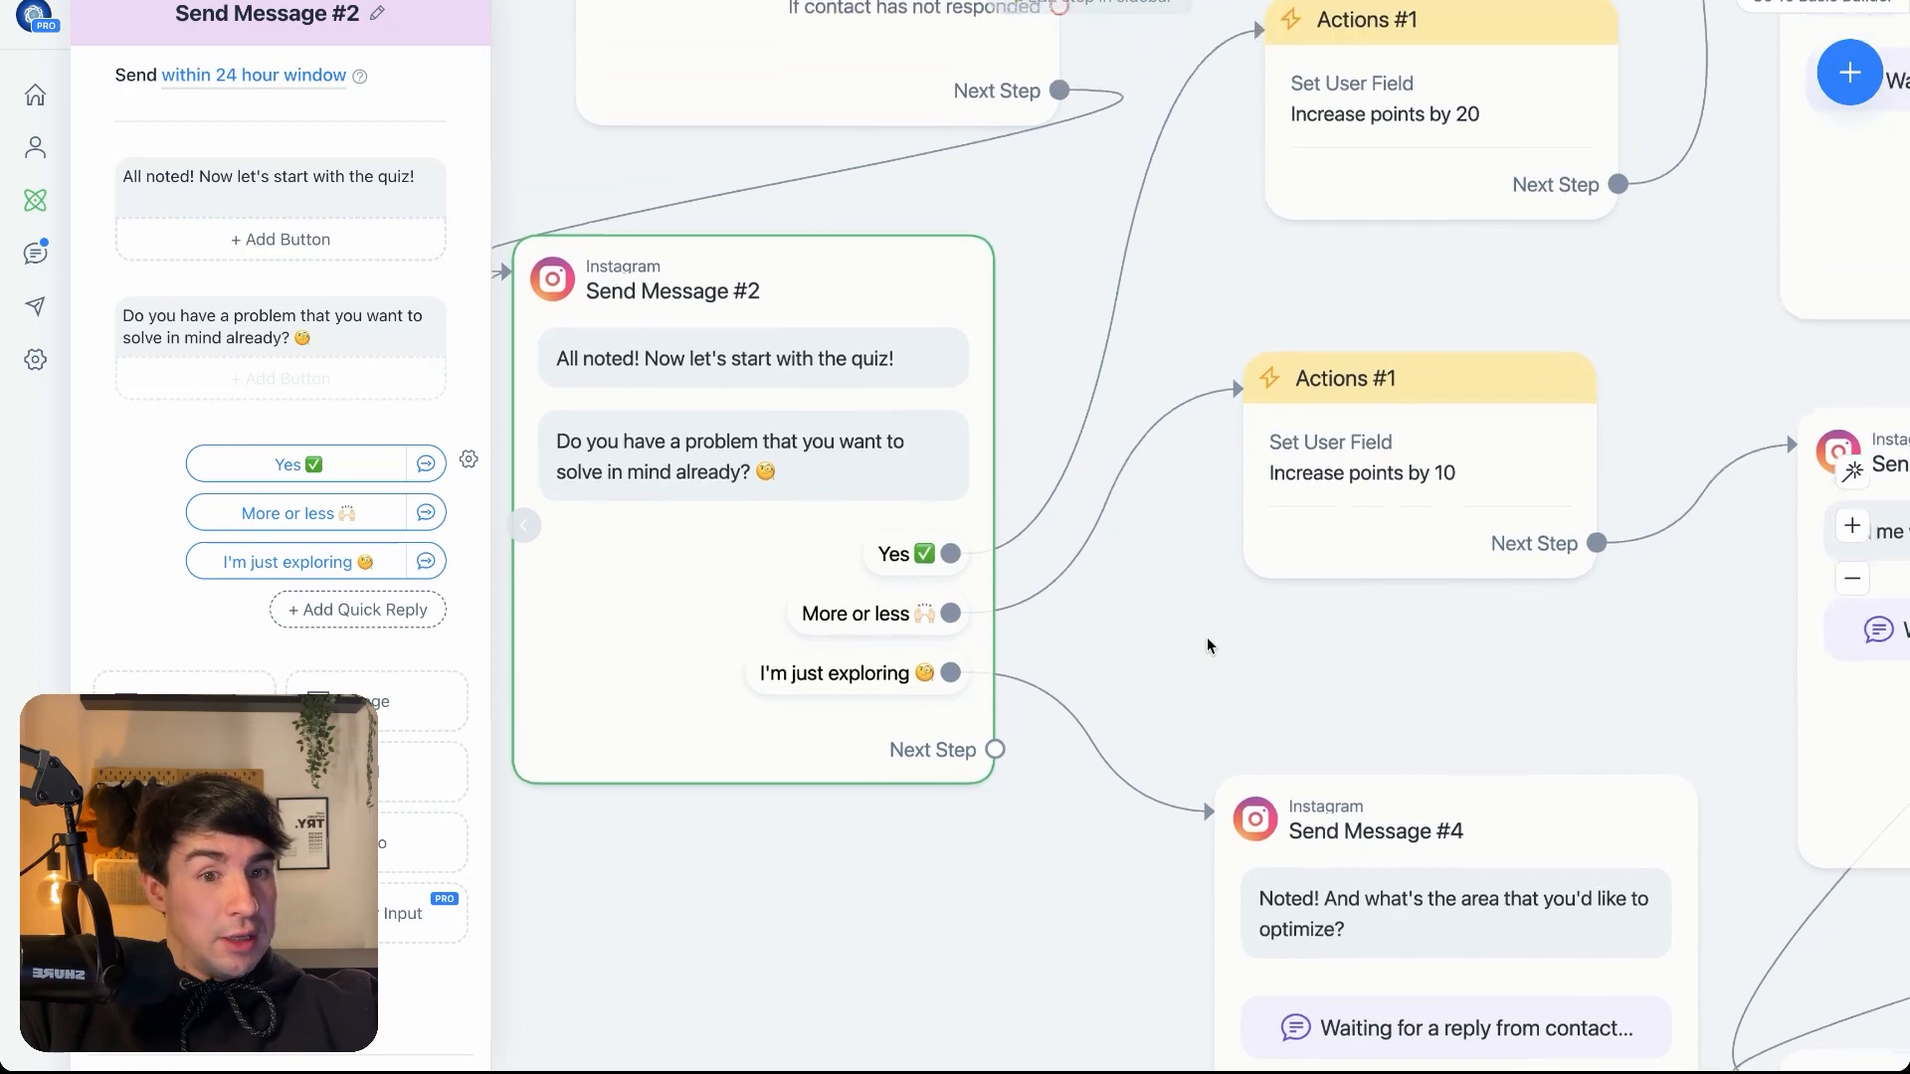
drag(1393, 65, 1384, 130)
click(1402, 392)
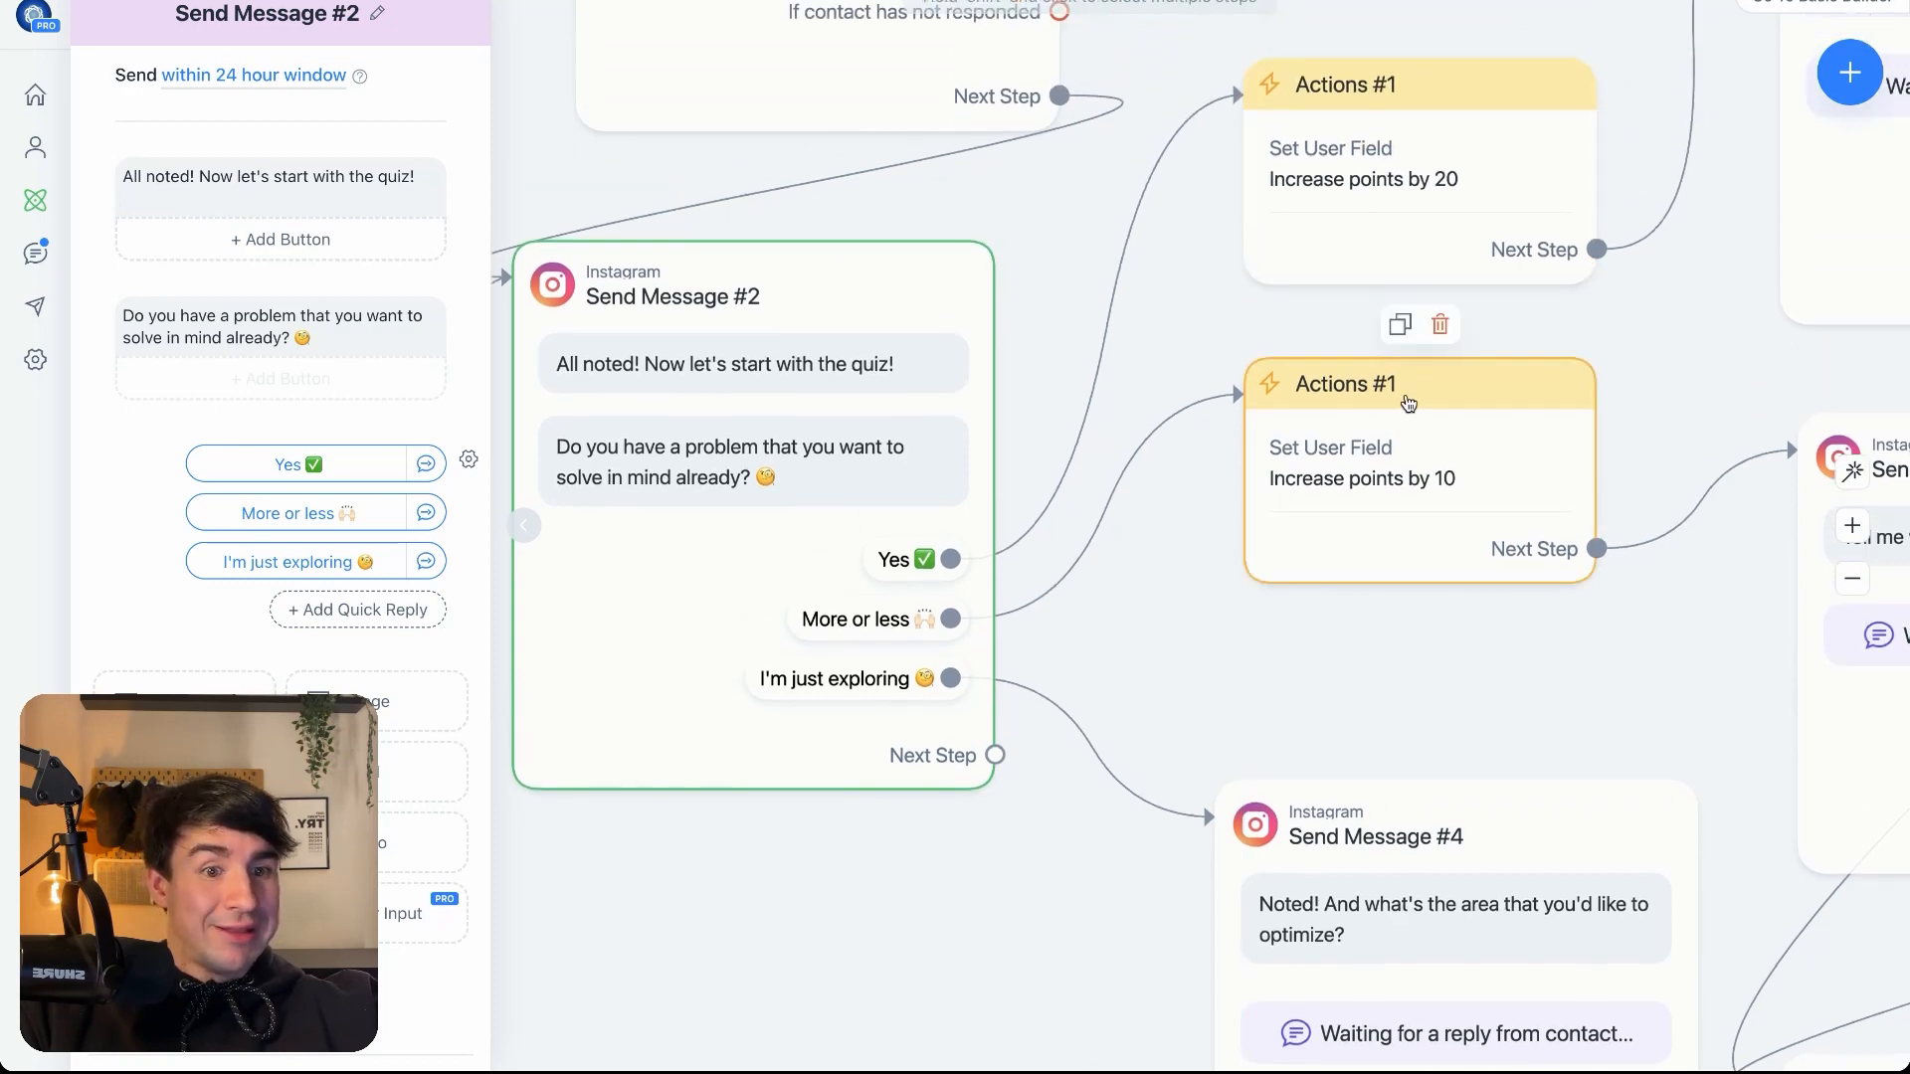
drag(1403, 392, 1402, 502)
scroll(1266, 601, up, 3)
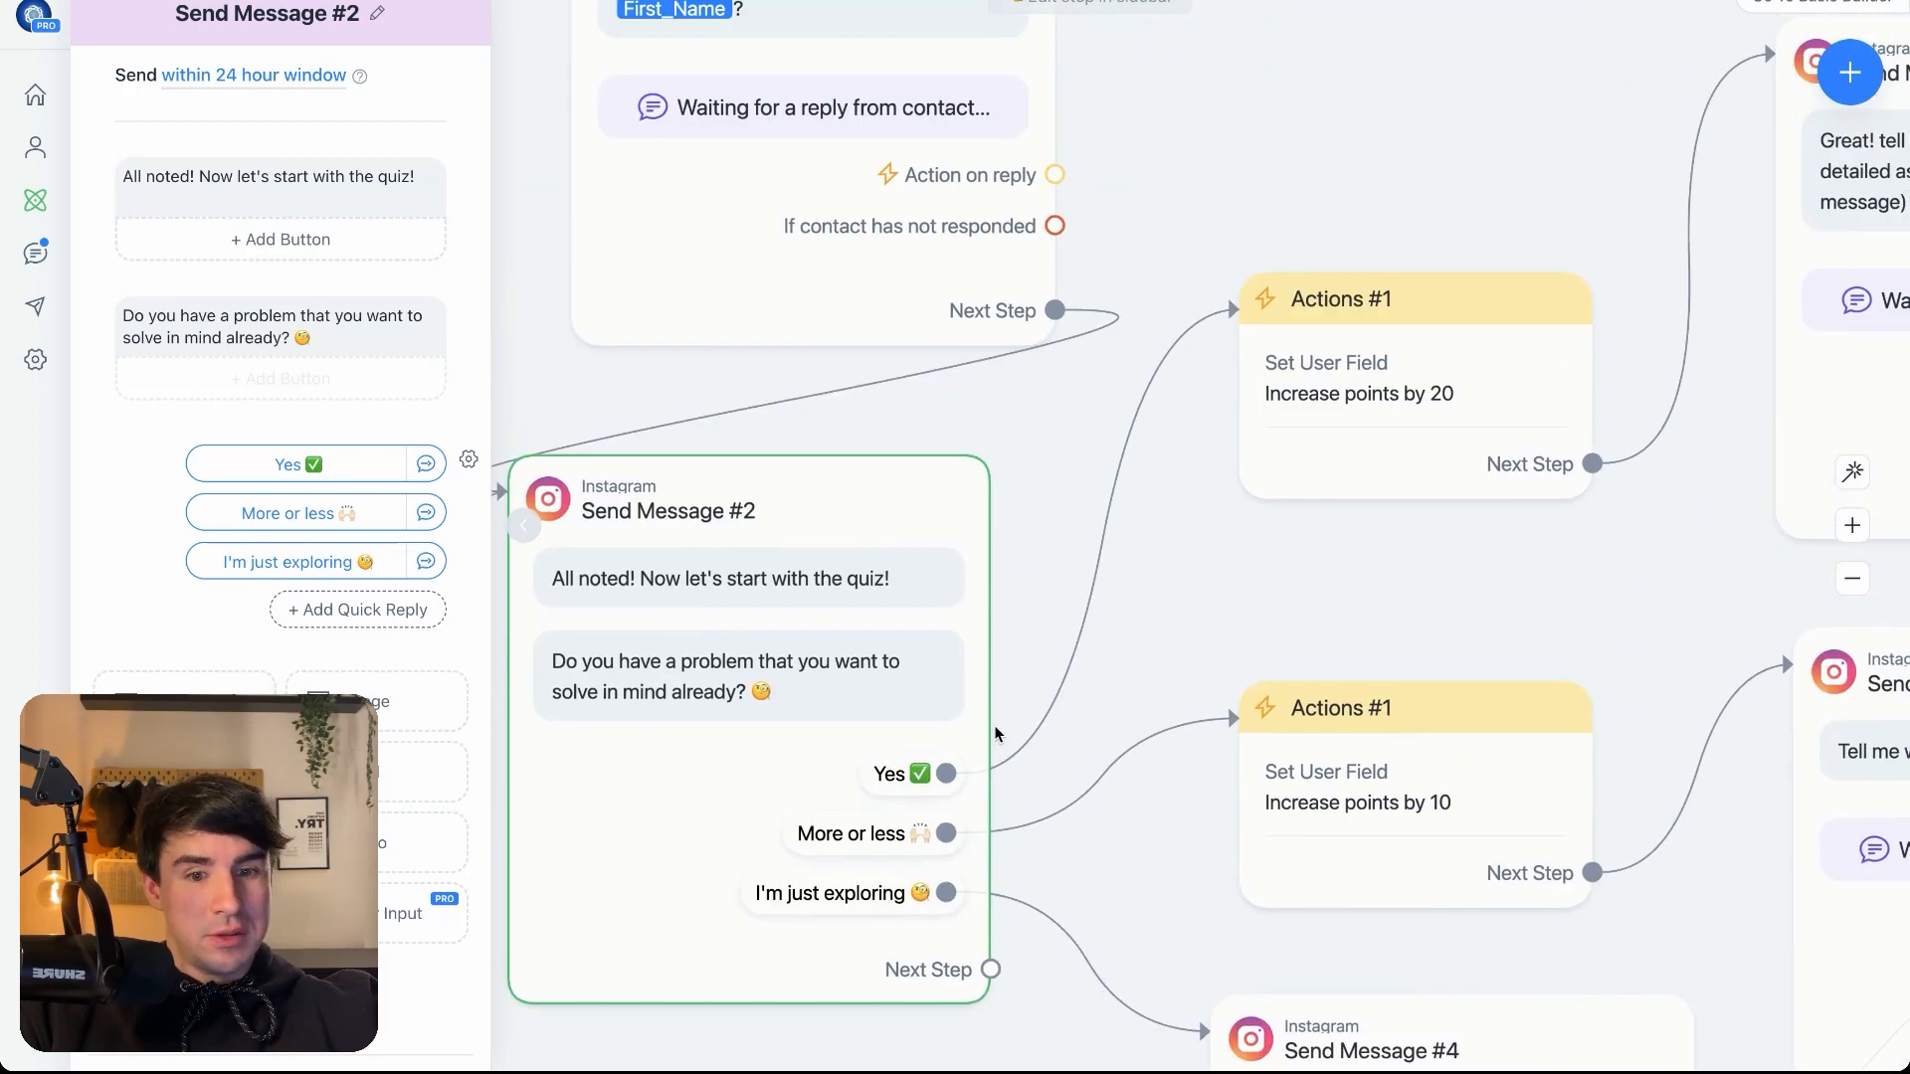
- Link the "Yes" reply to a new Actions block and add a Set User Field action to it
drag(946, 773, 1278, 104)
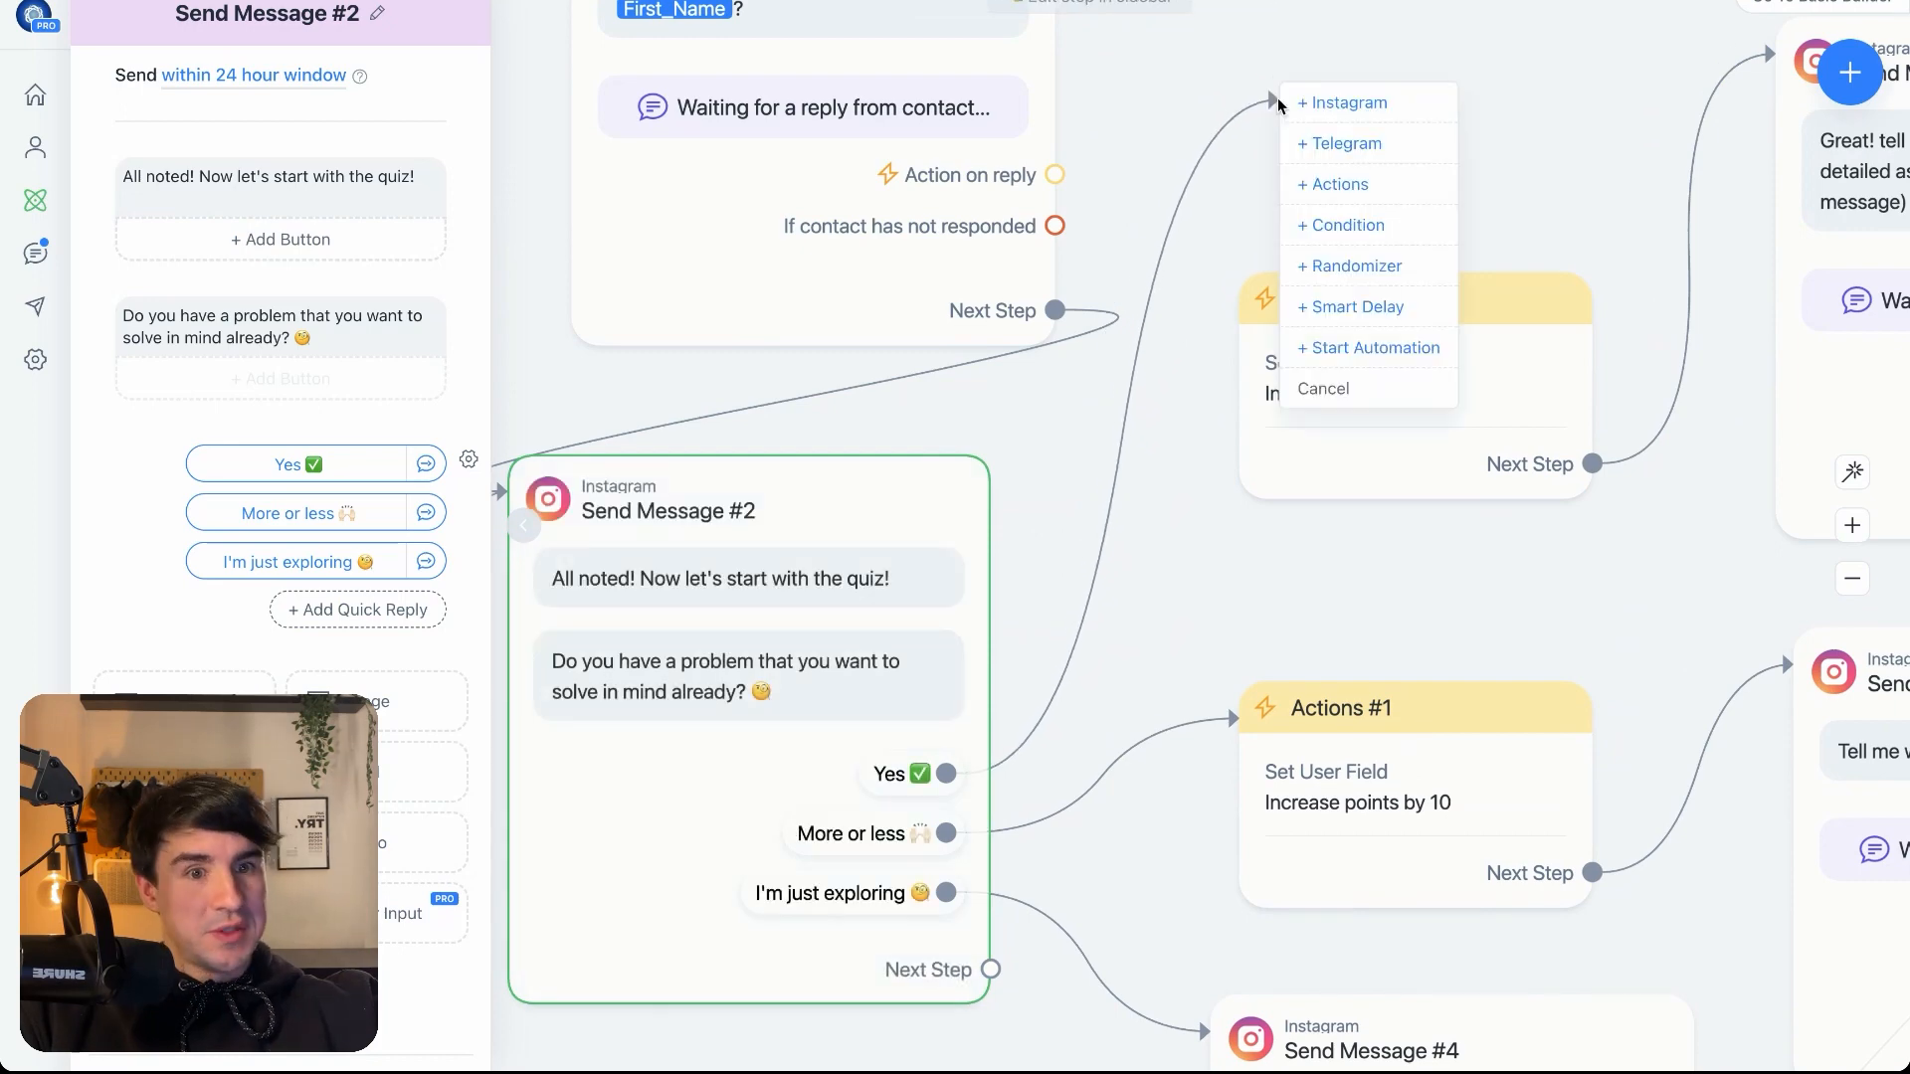
click(1351, 188)
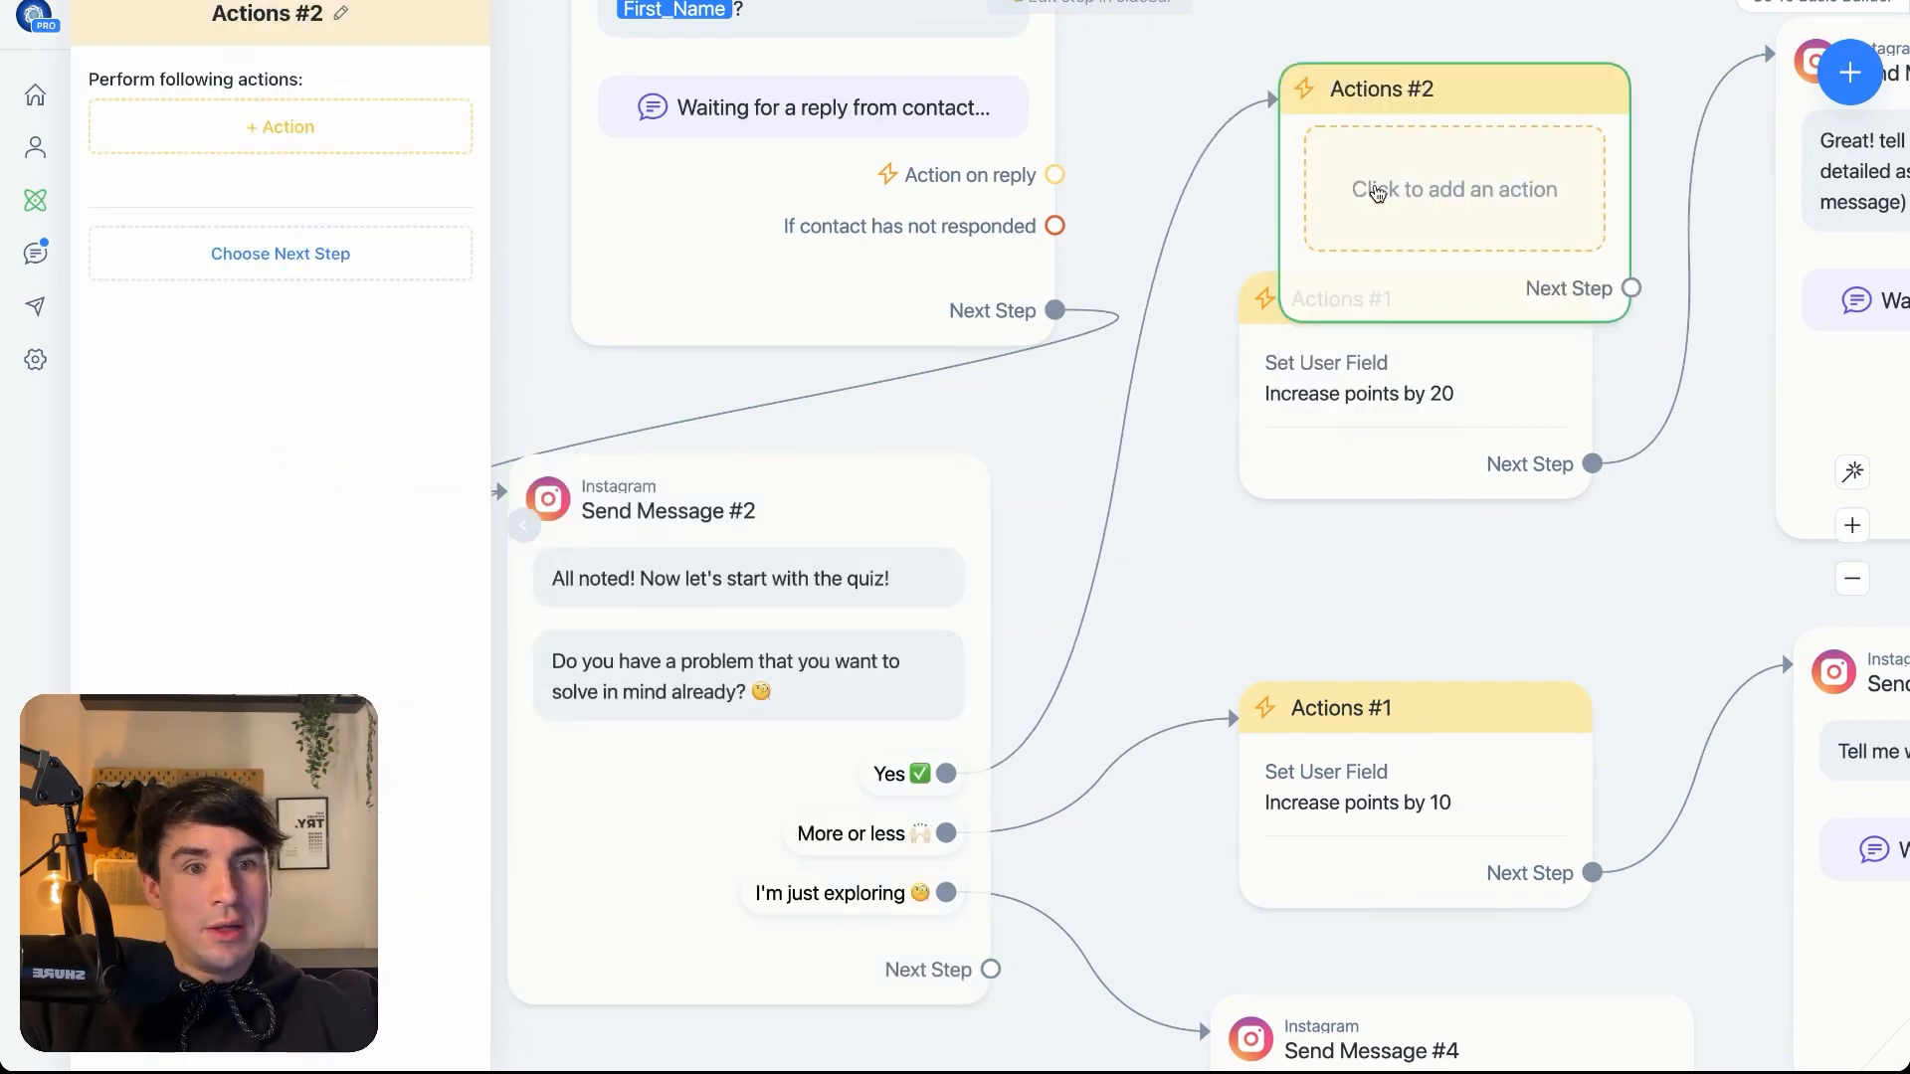
click(342, 128)
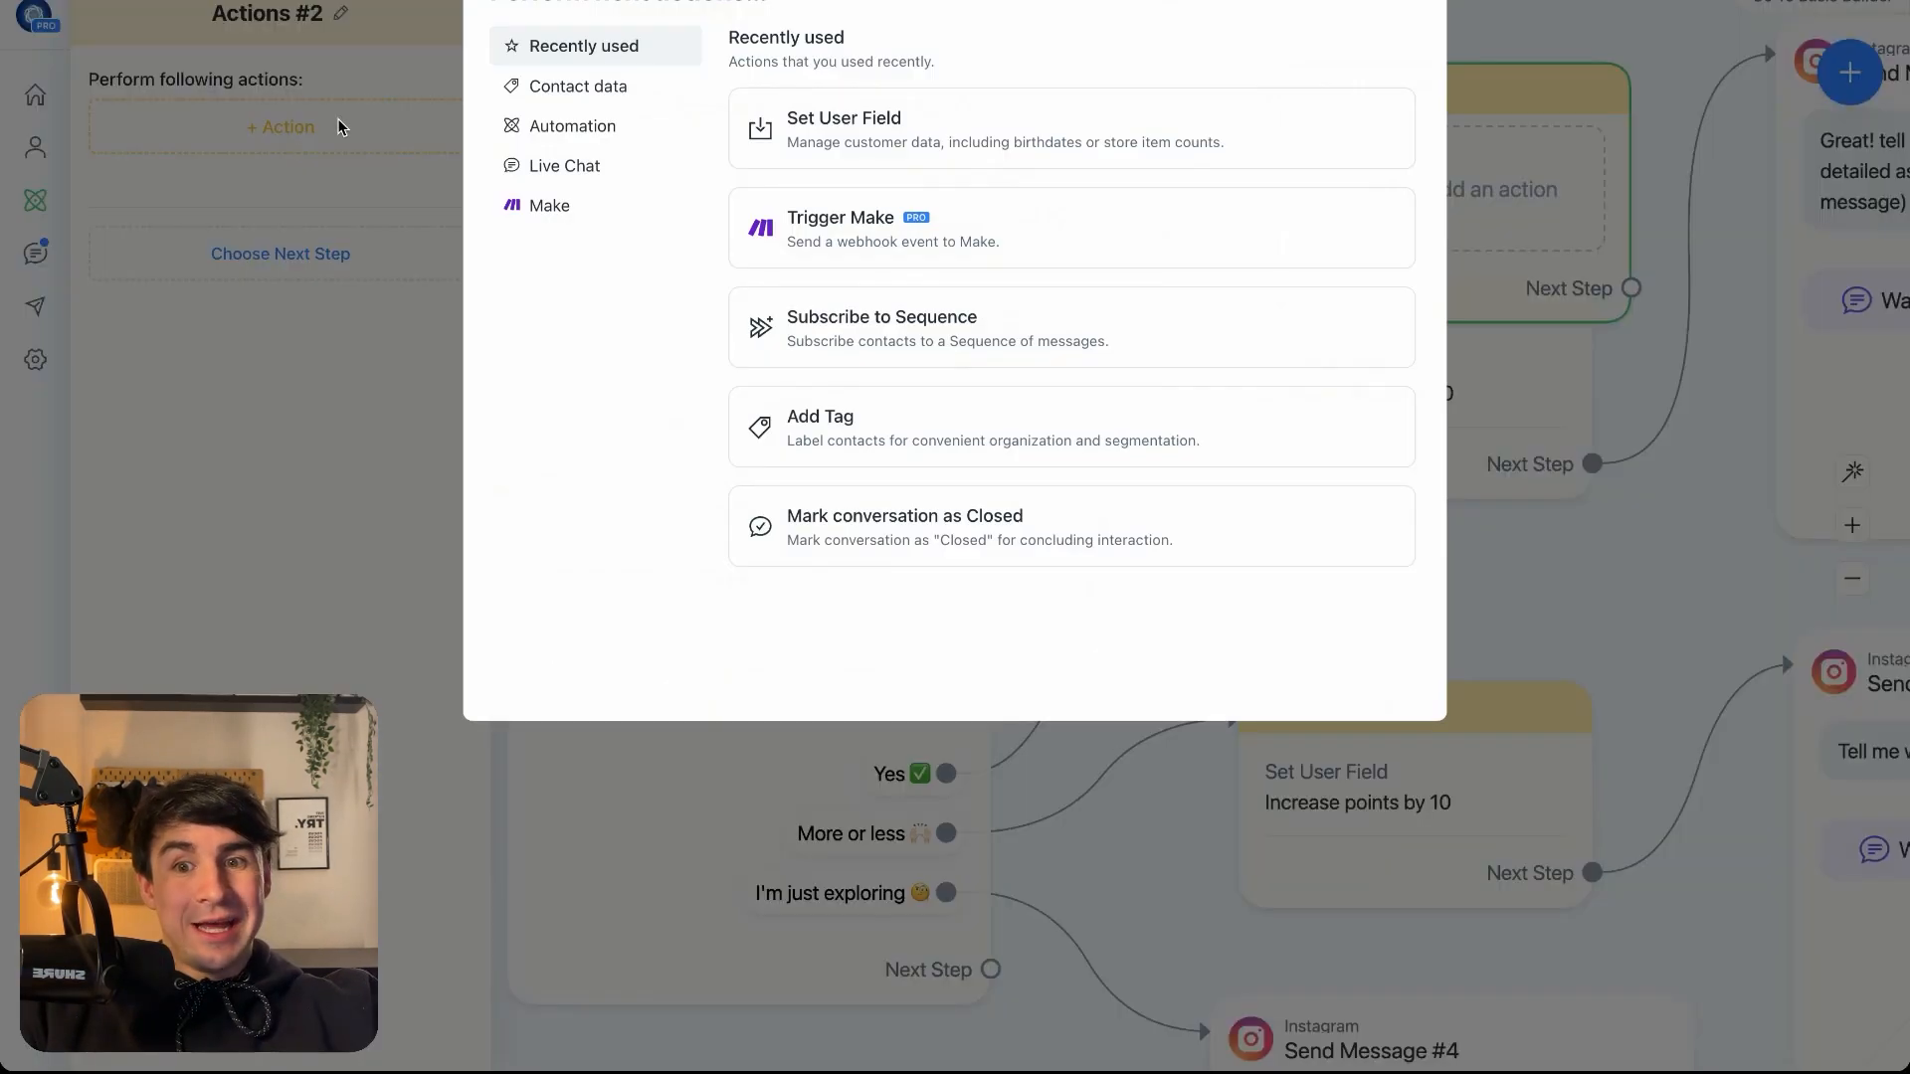
click(852, 141)
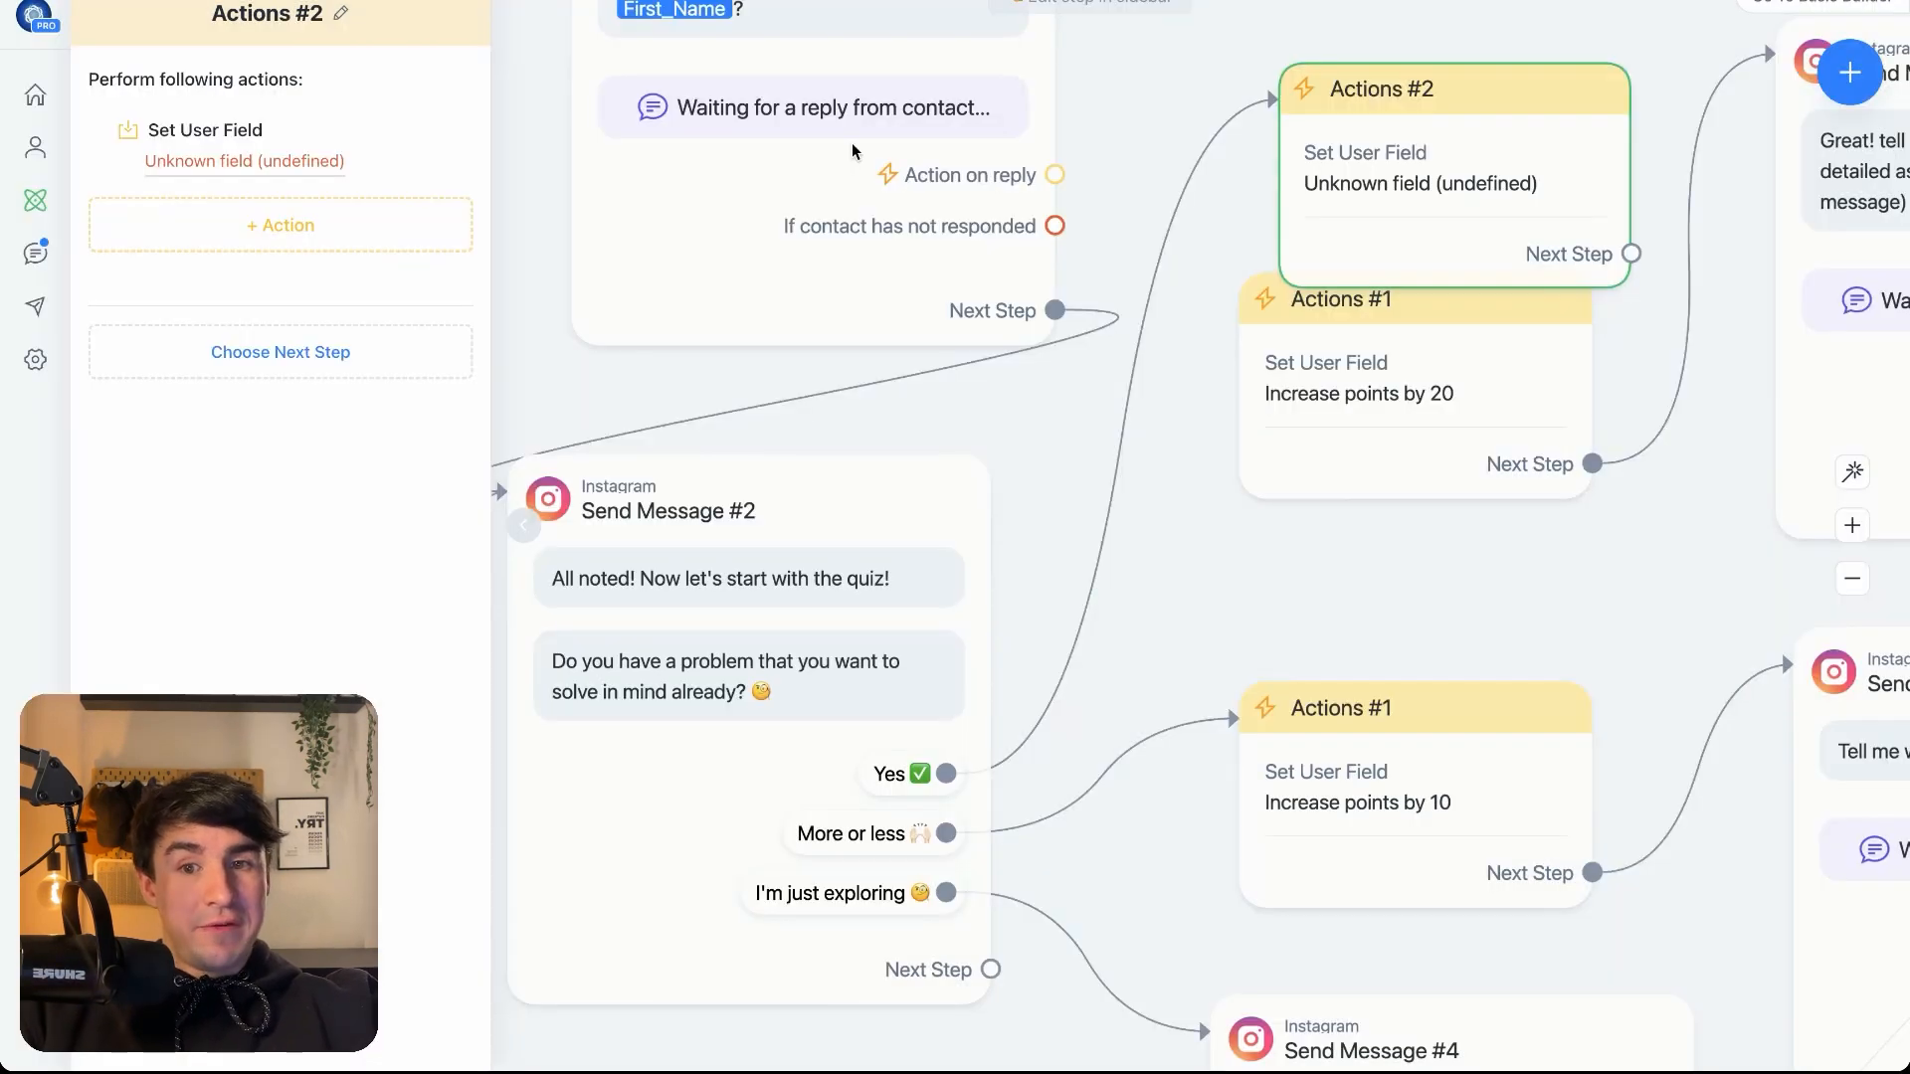
- Choose points as the user field of the new Set User Field action
click(218, 164)
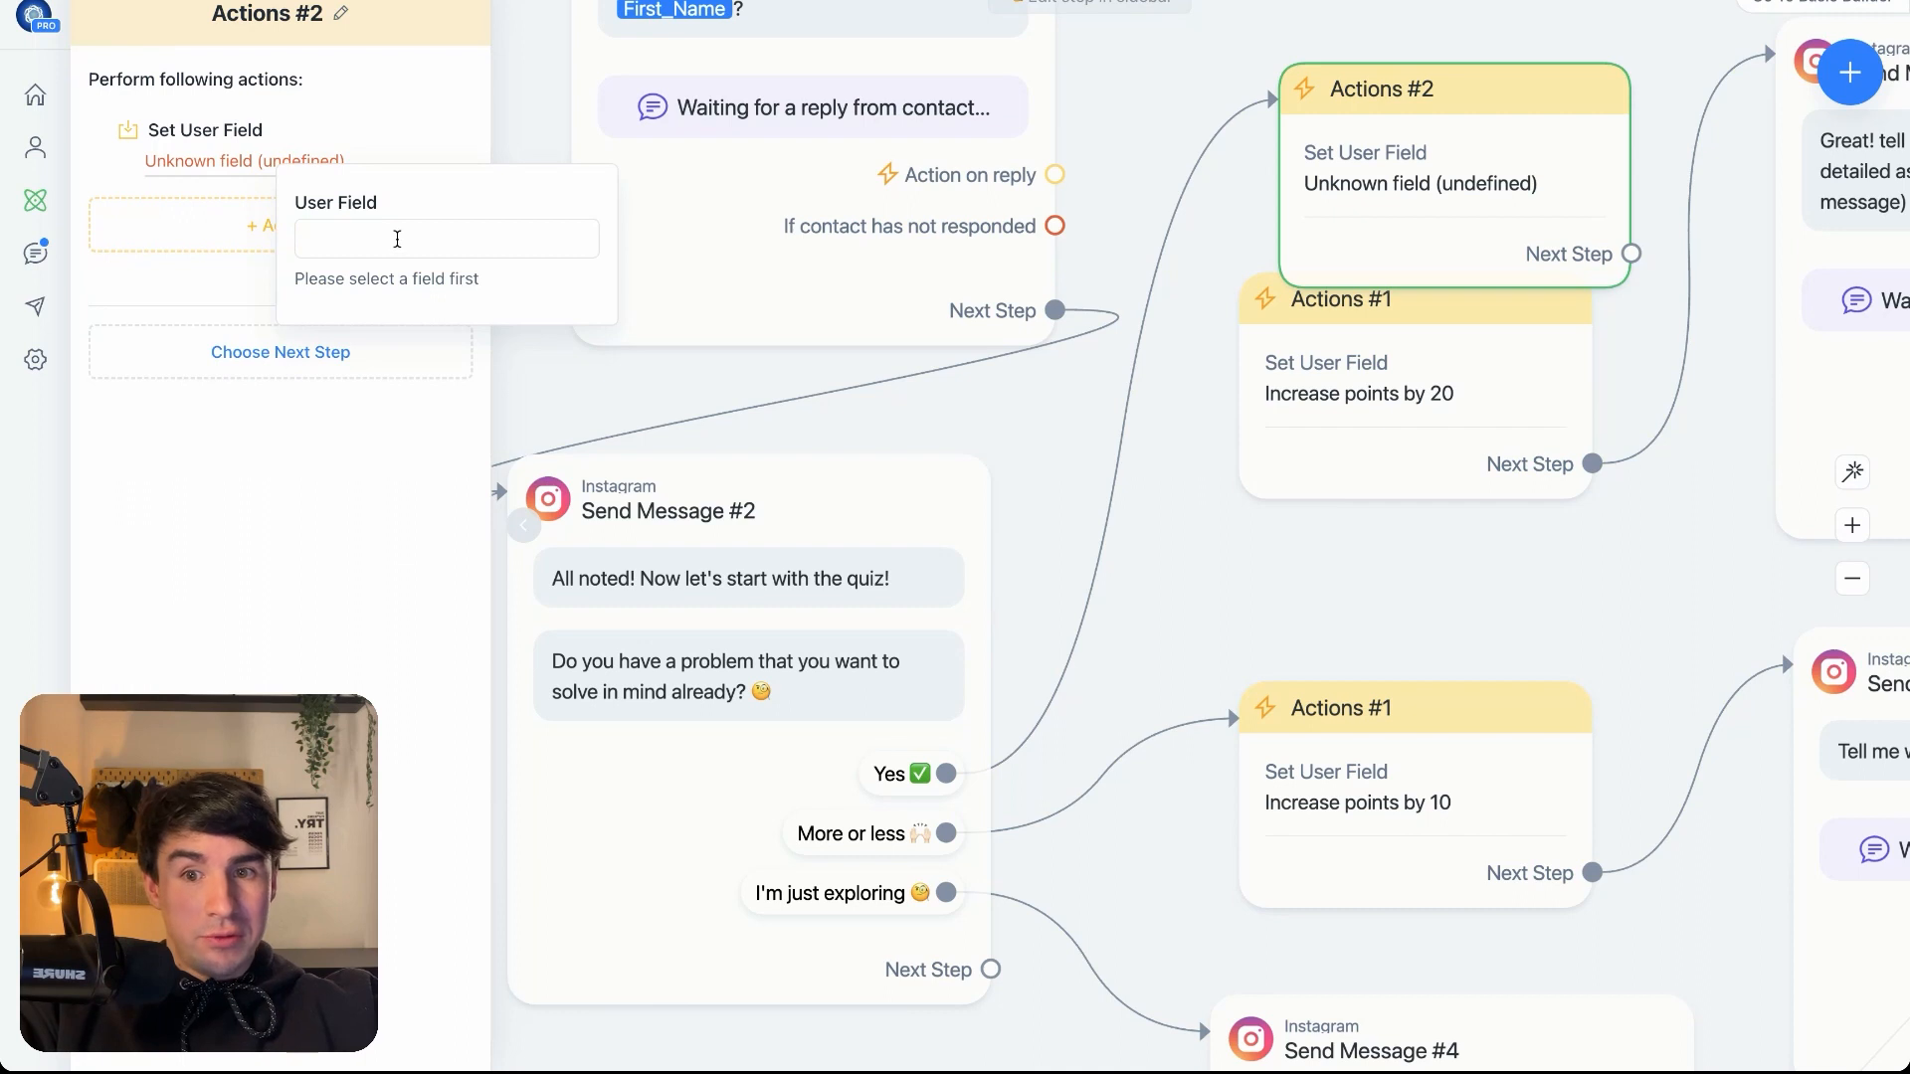
click(397, 242)
text(points)
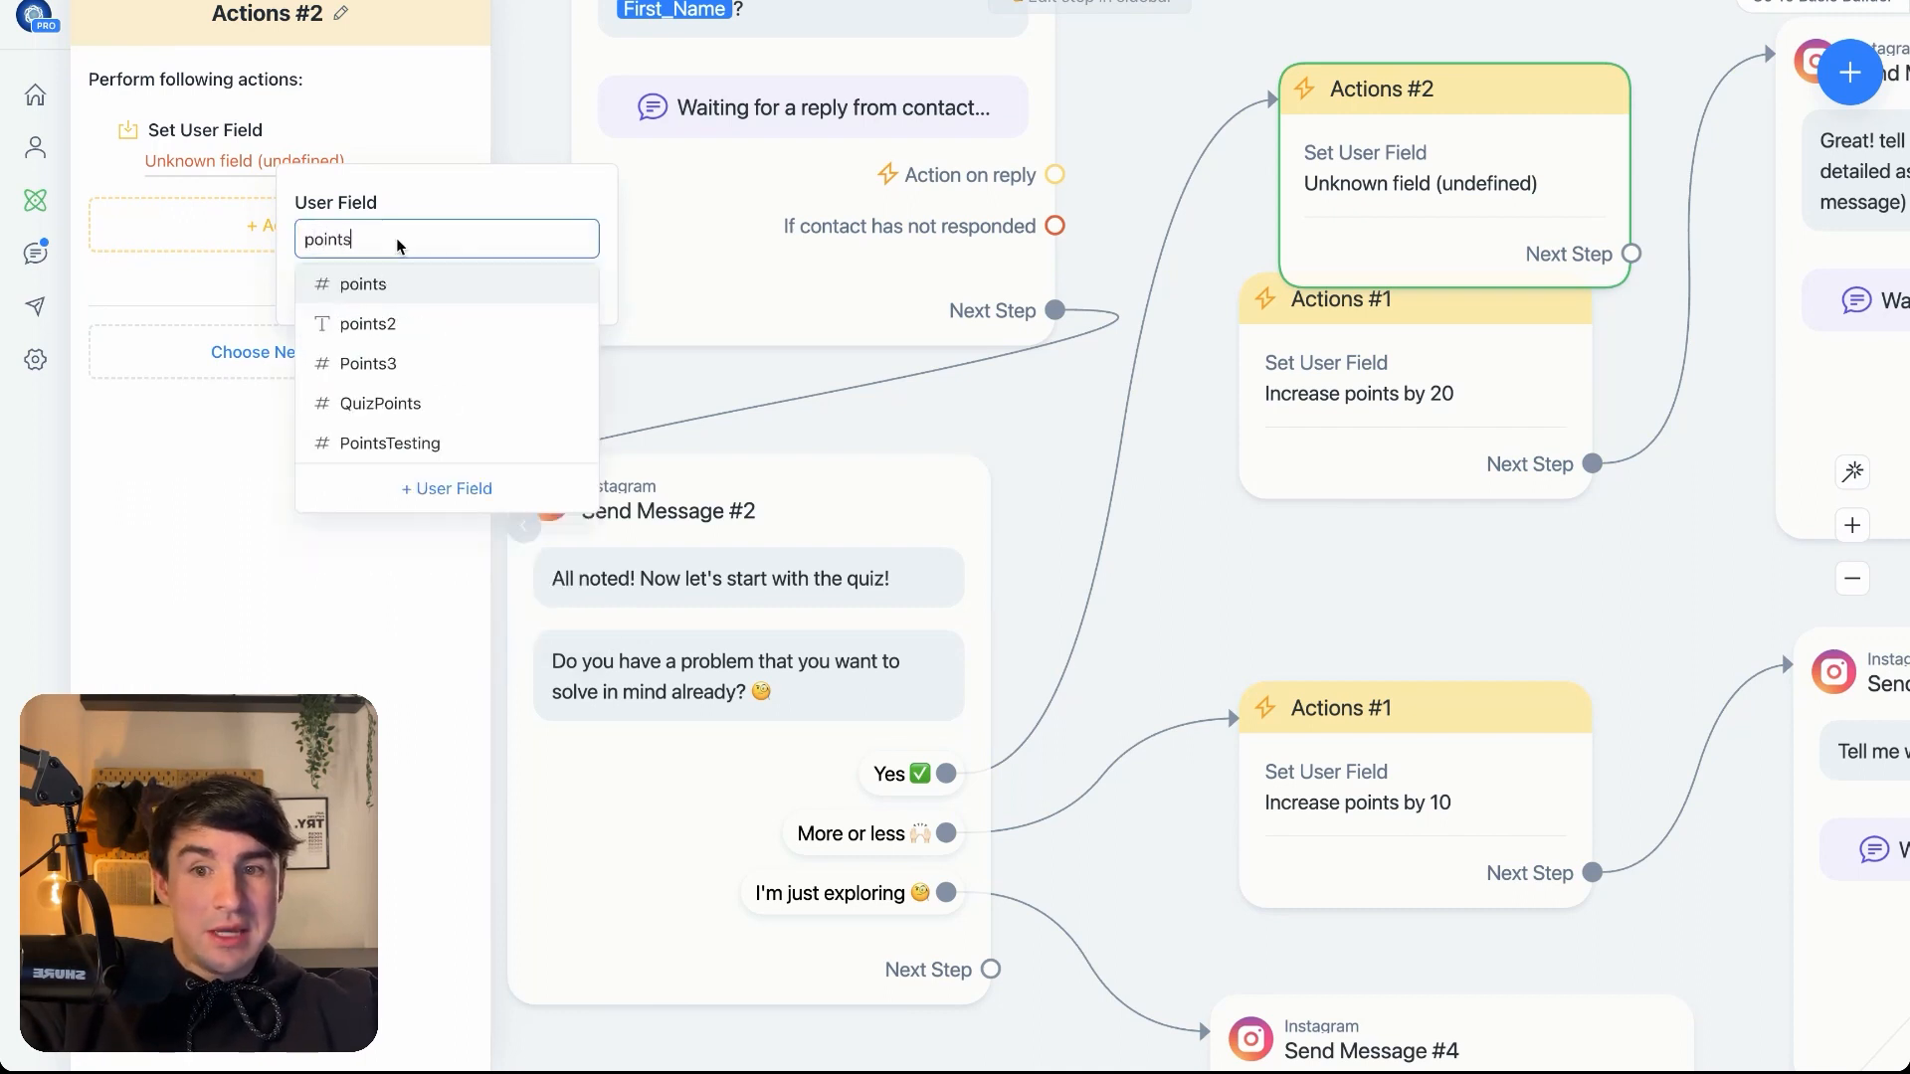
click(390, 286)
- Set the new action's operation to "Increase the number by" with a value of 20
click(198, 189)
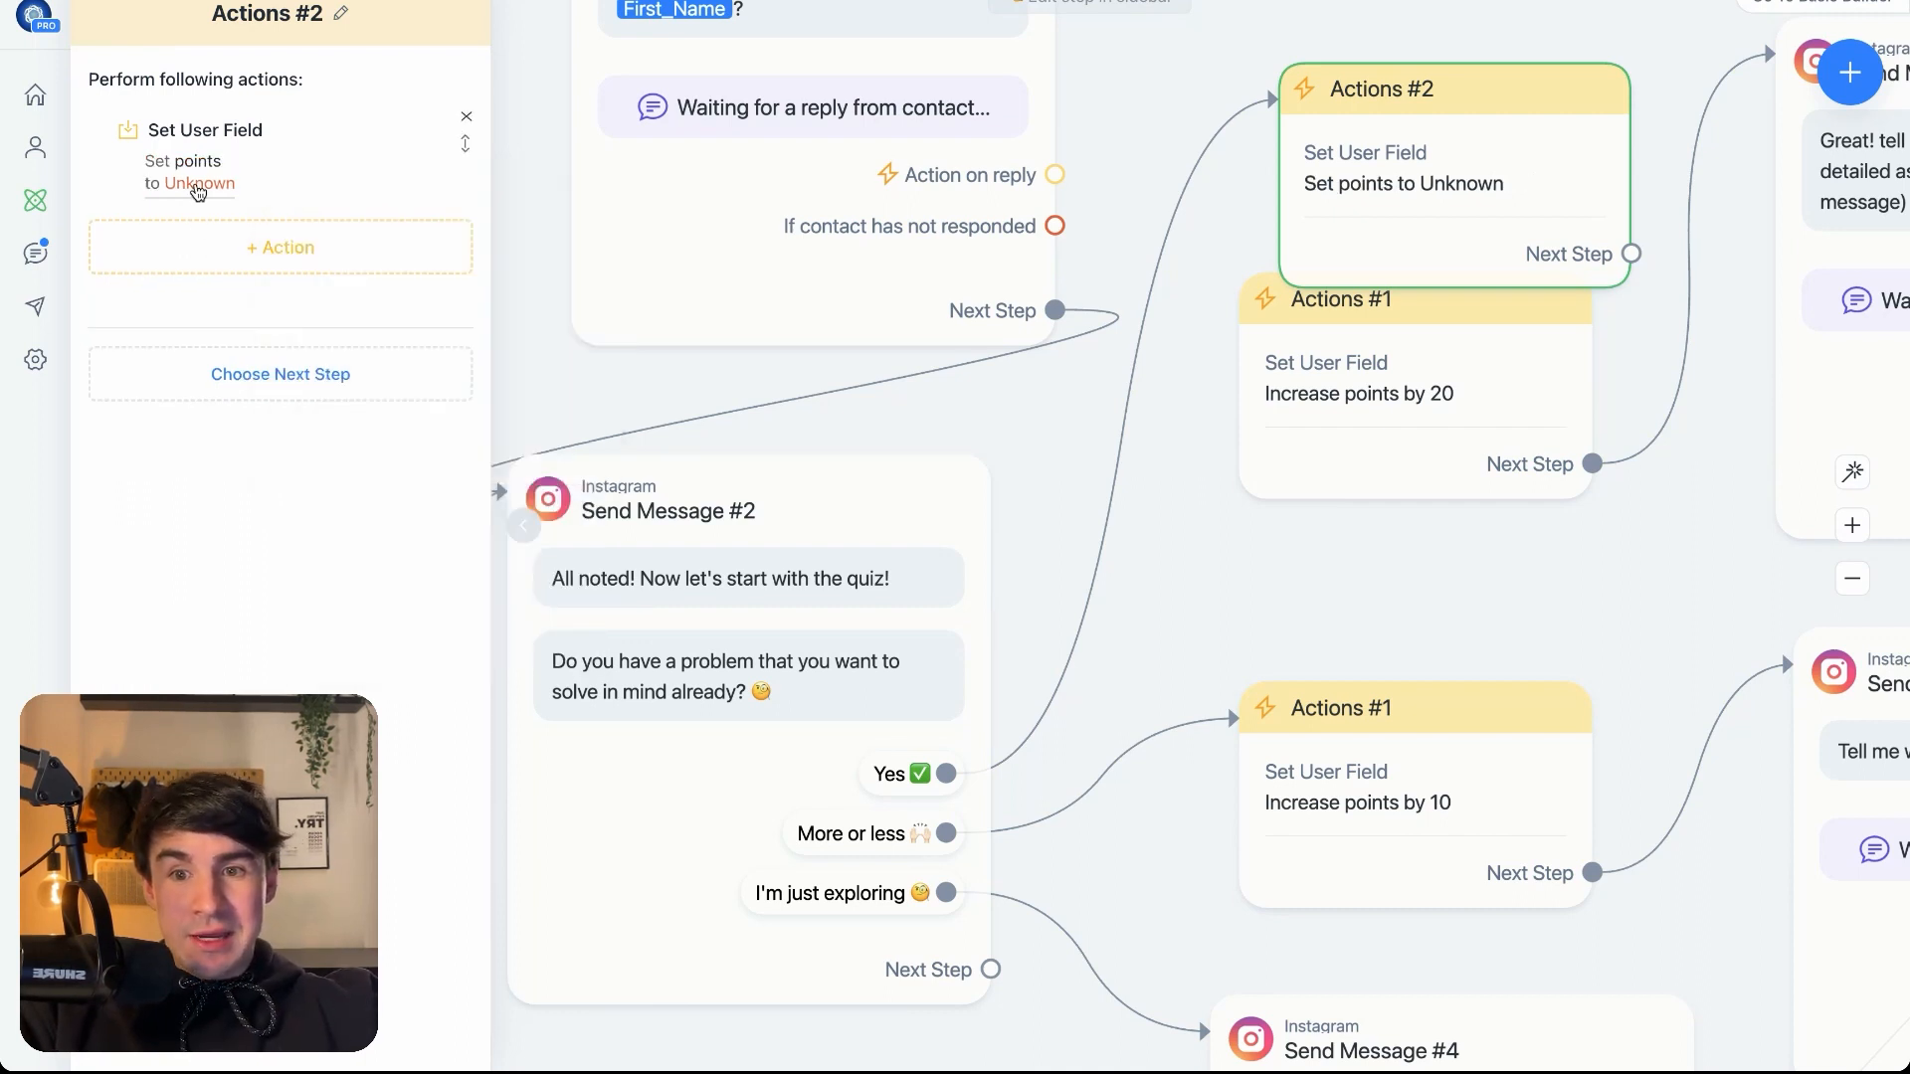
click(198, 189)
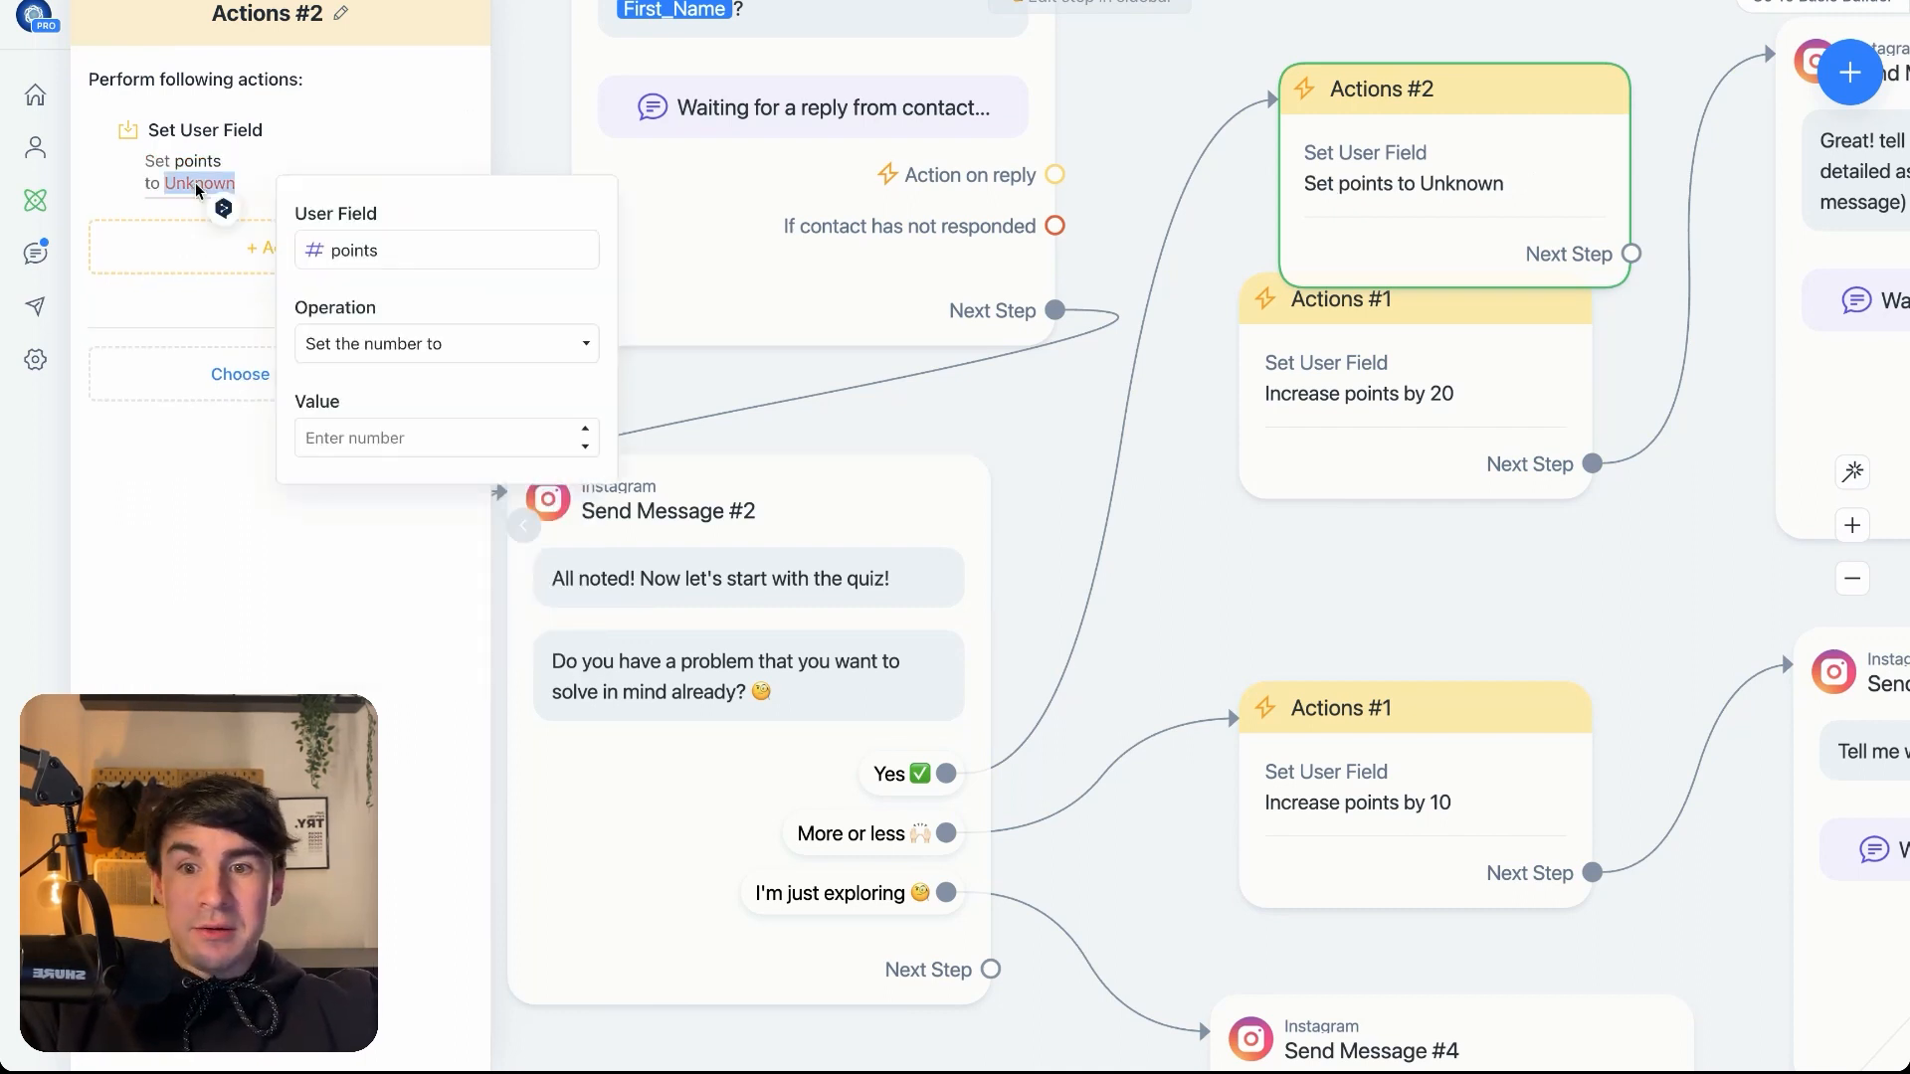
click(388, 344)
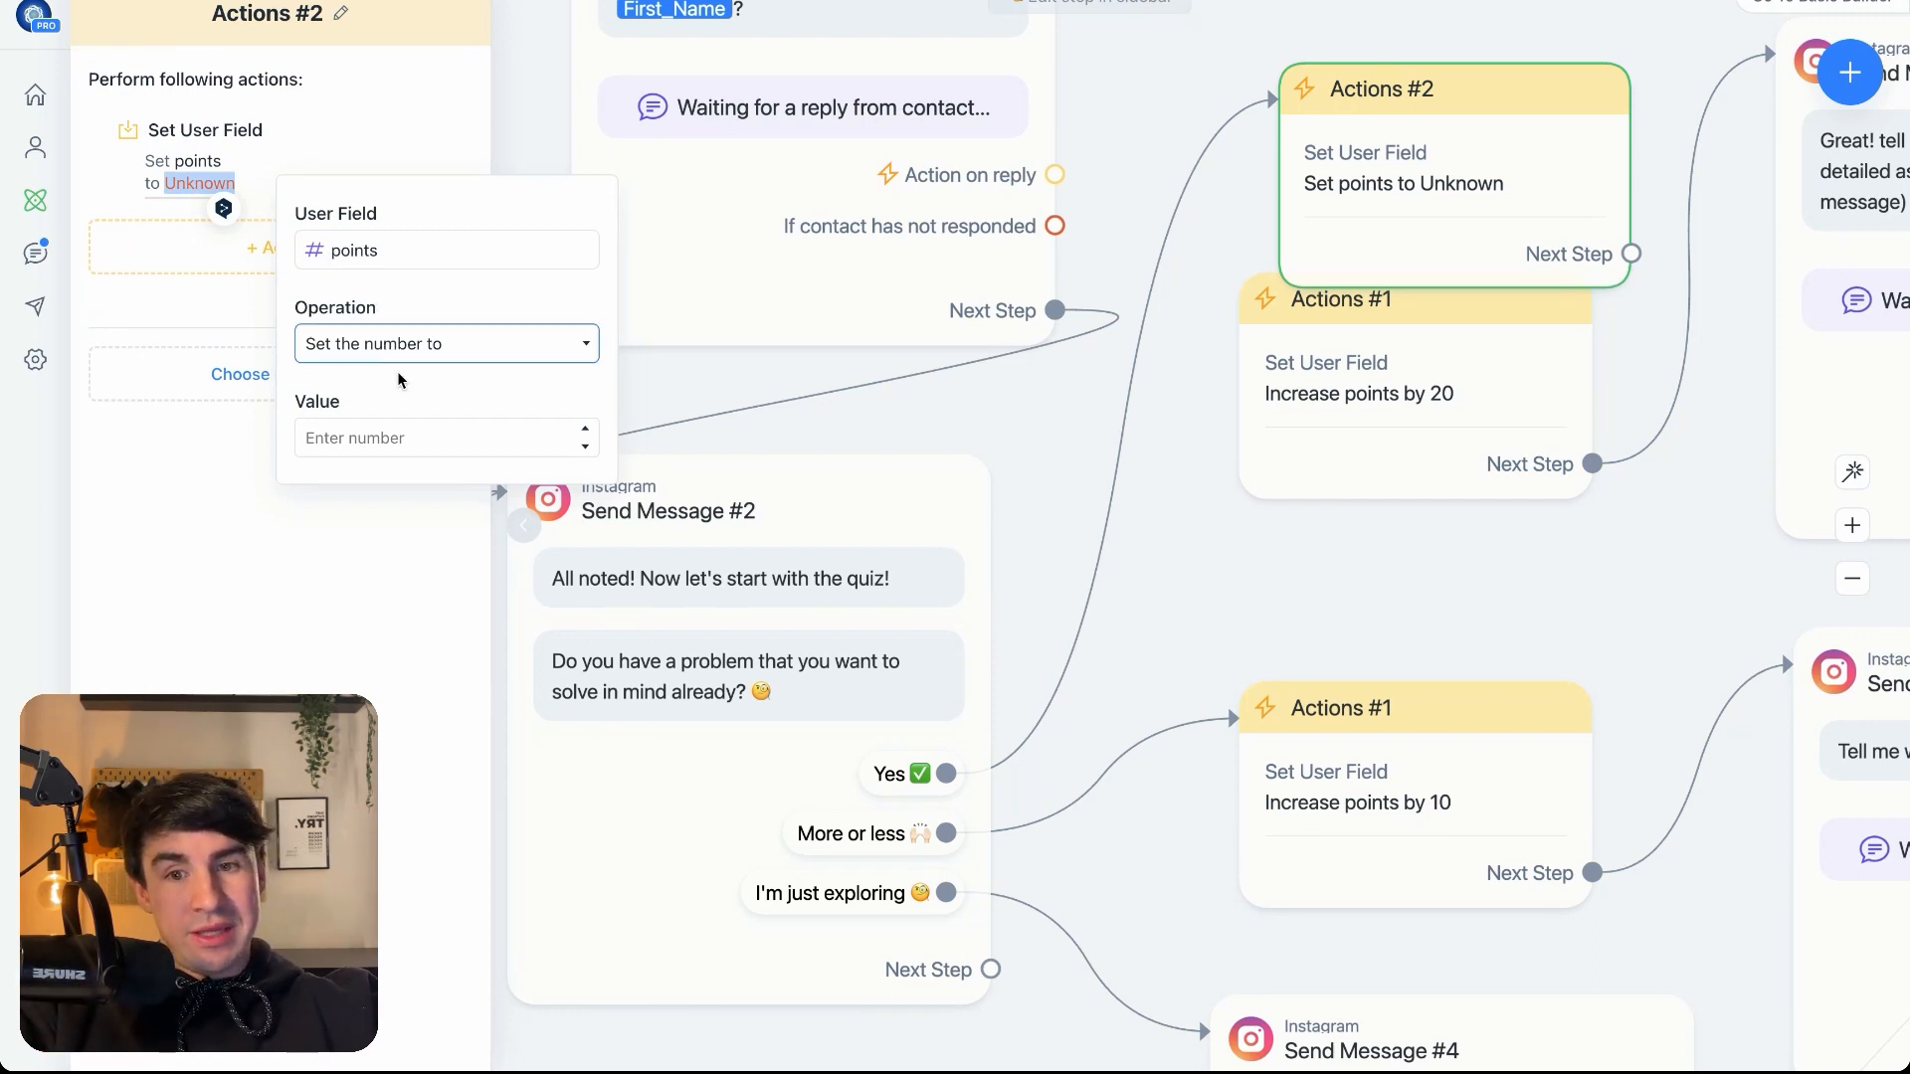
click(594, 375)
click(402, 434)
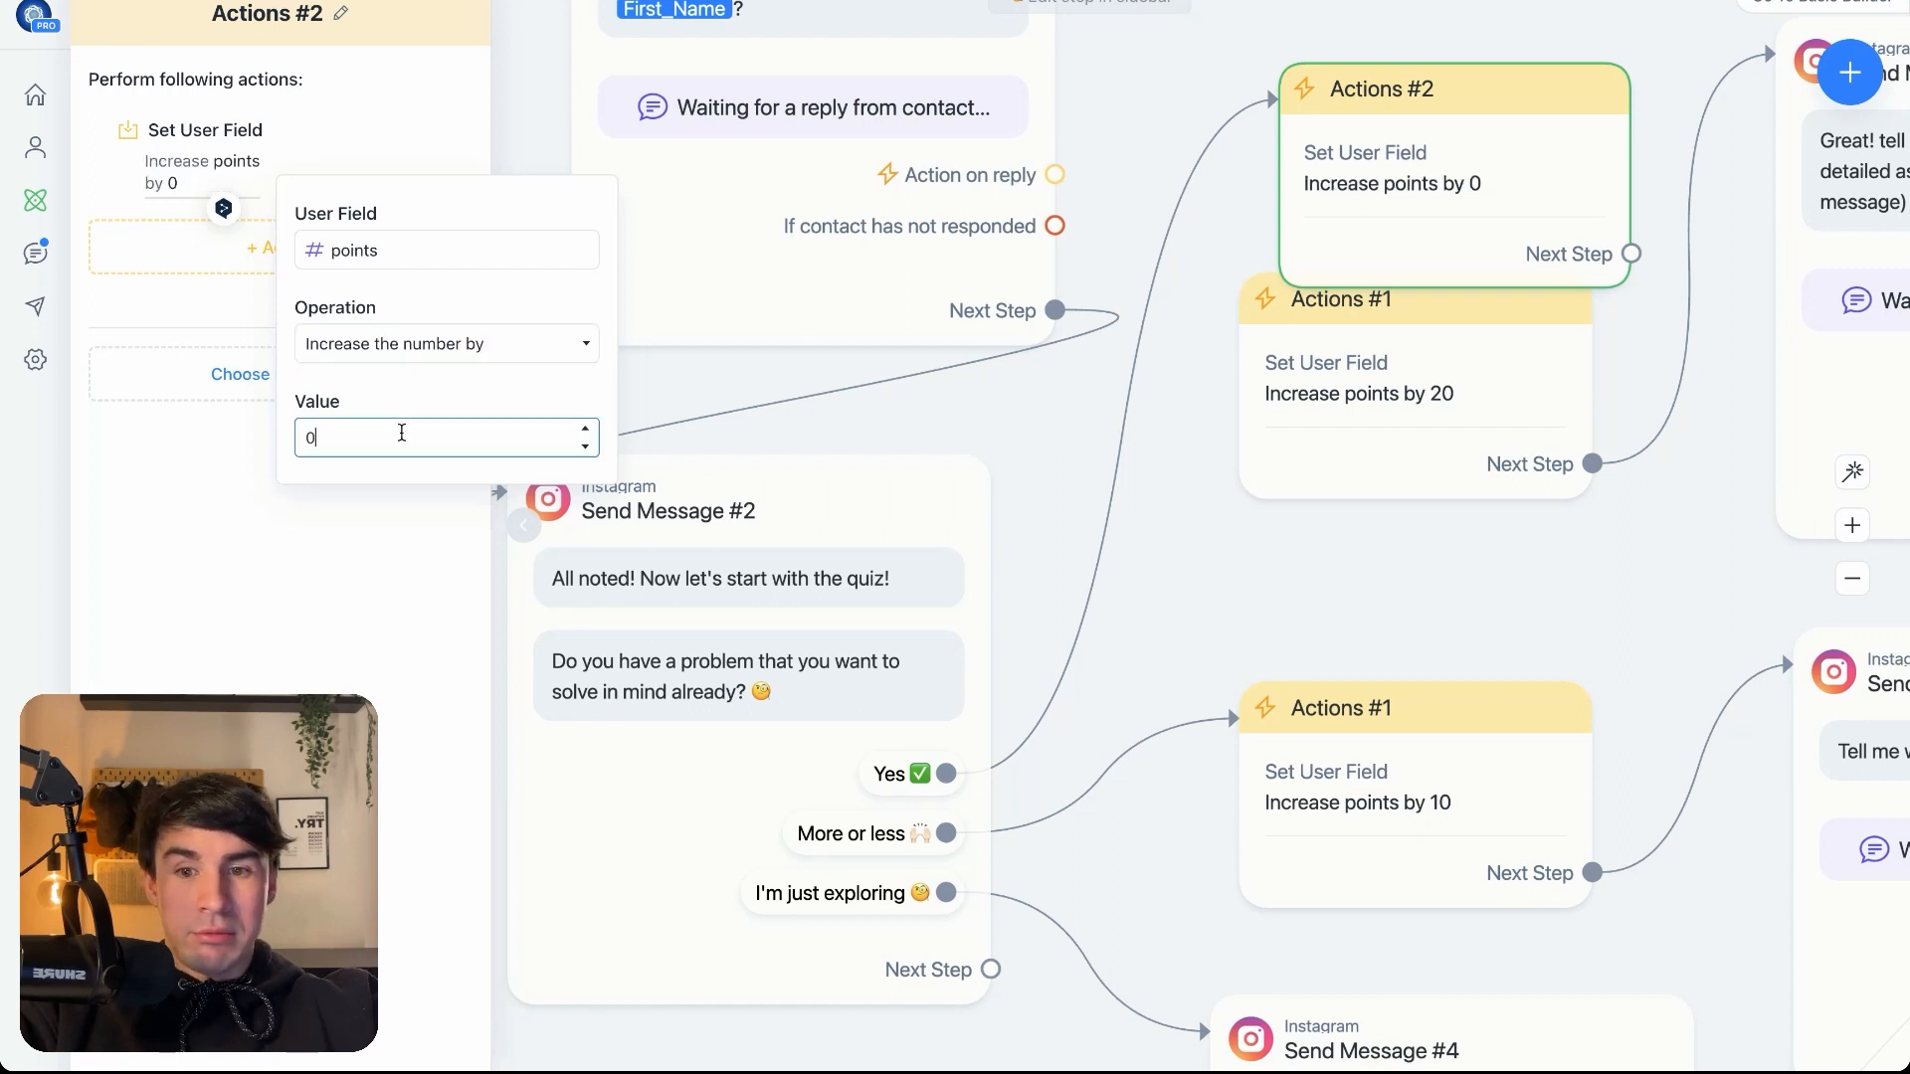
key(BackSpace)
text(20)
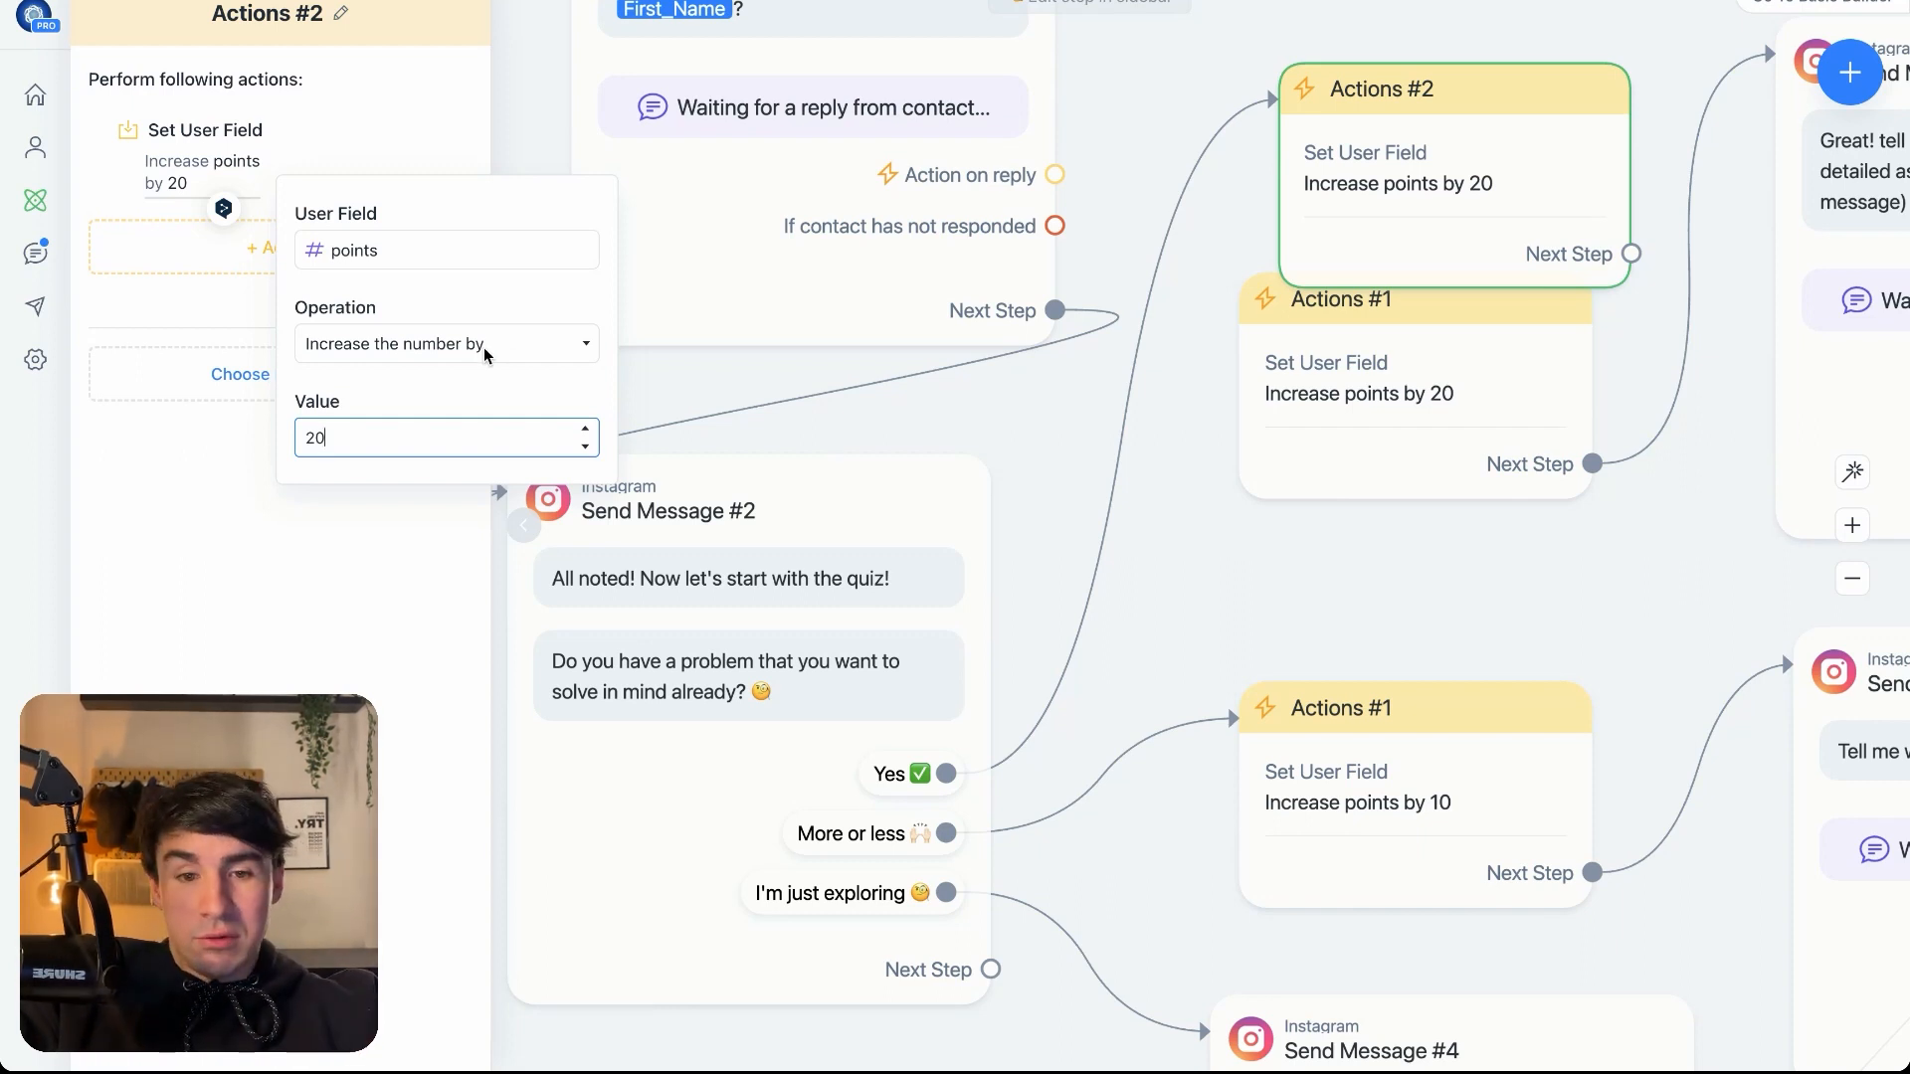
- Delete the new Actions block and reconnect the "Yes" reply to the original action that increases points by 20
drag(1456, 109, 1417, 64)
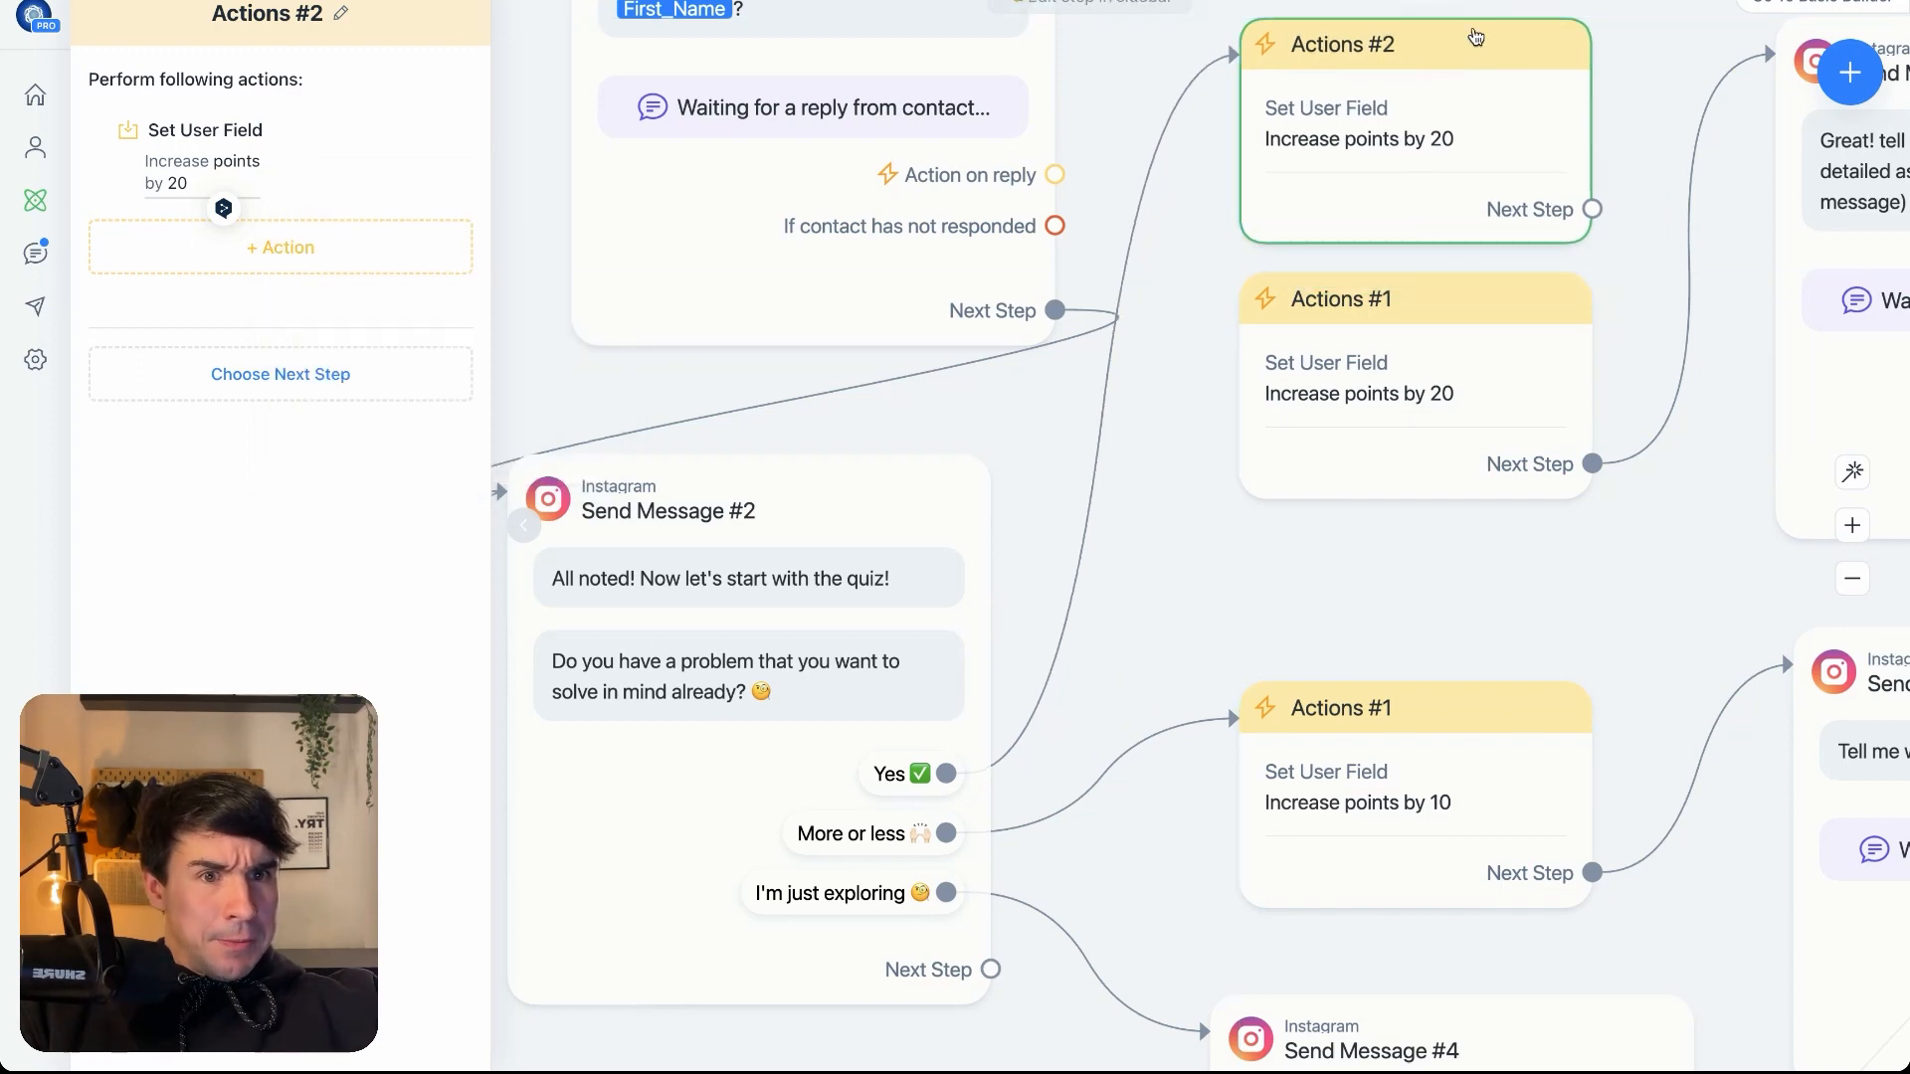
click(1454, 5)
click(1177, 20)
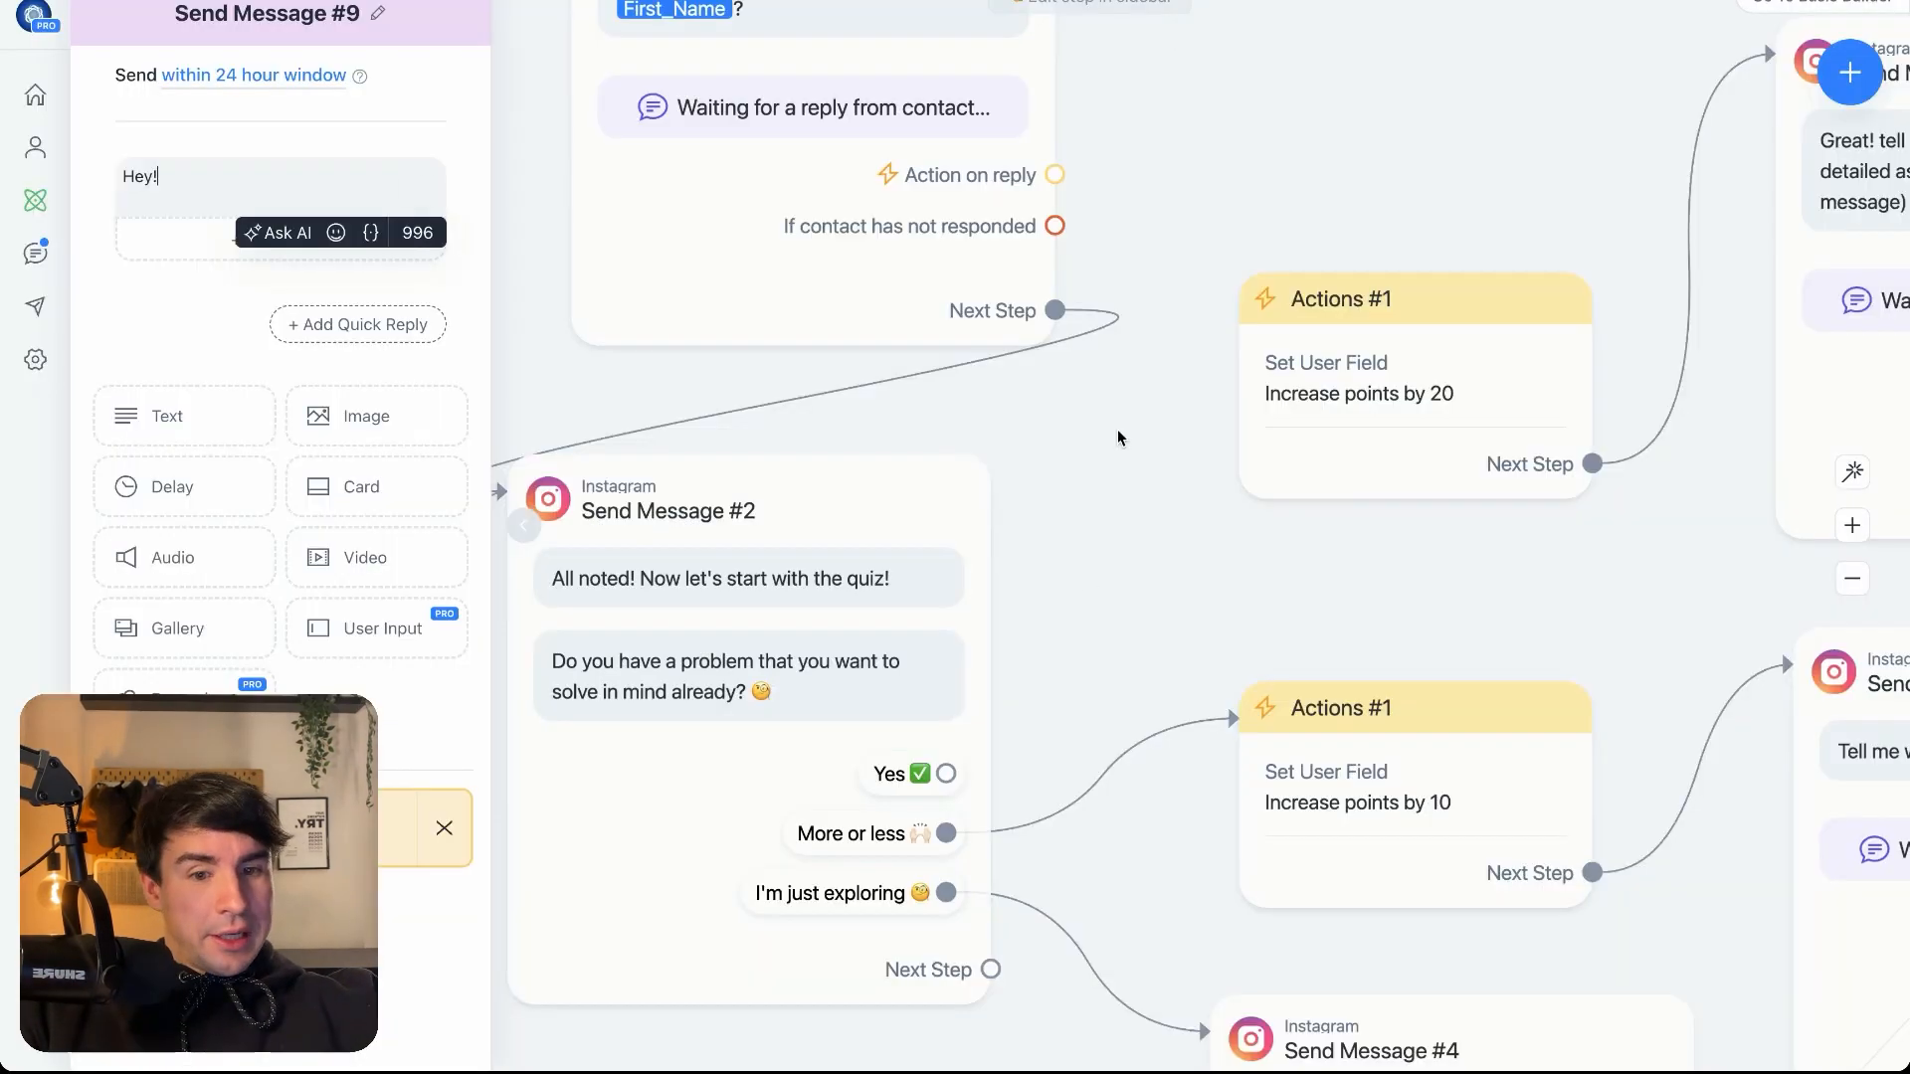
drag(951, 778, 1413, 388)
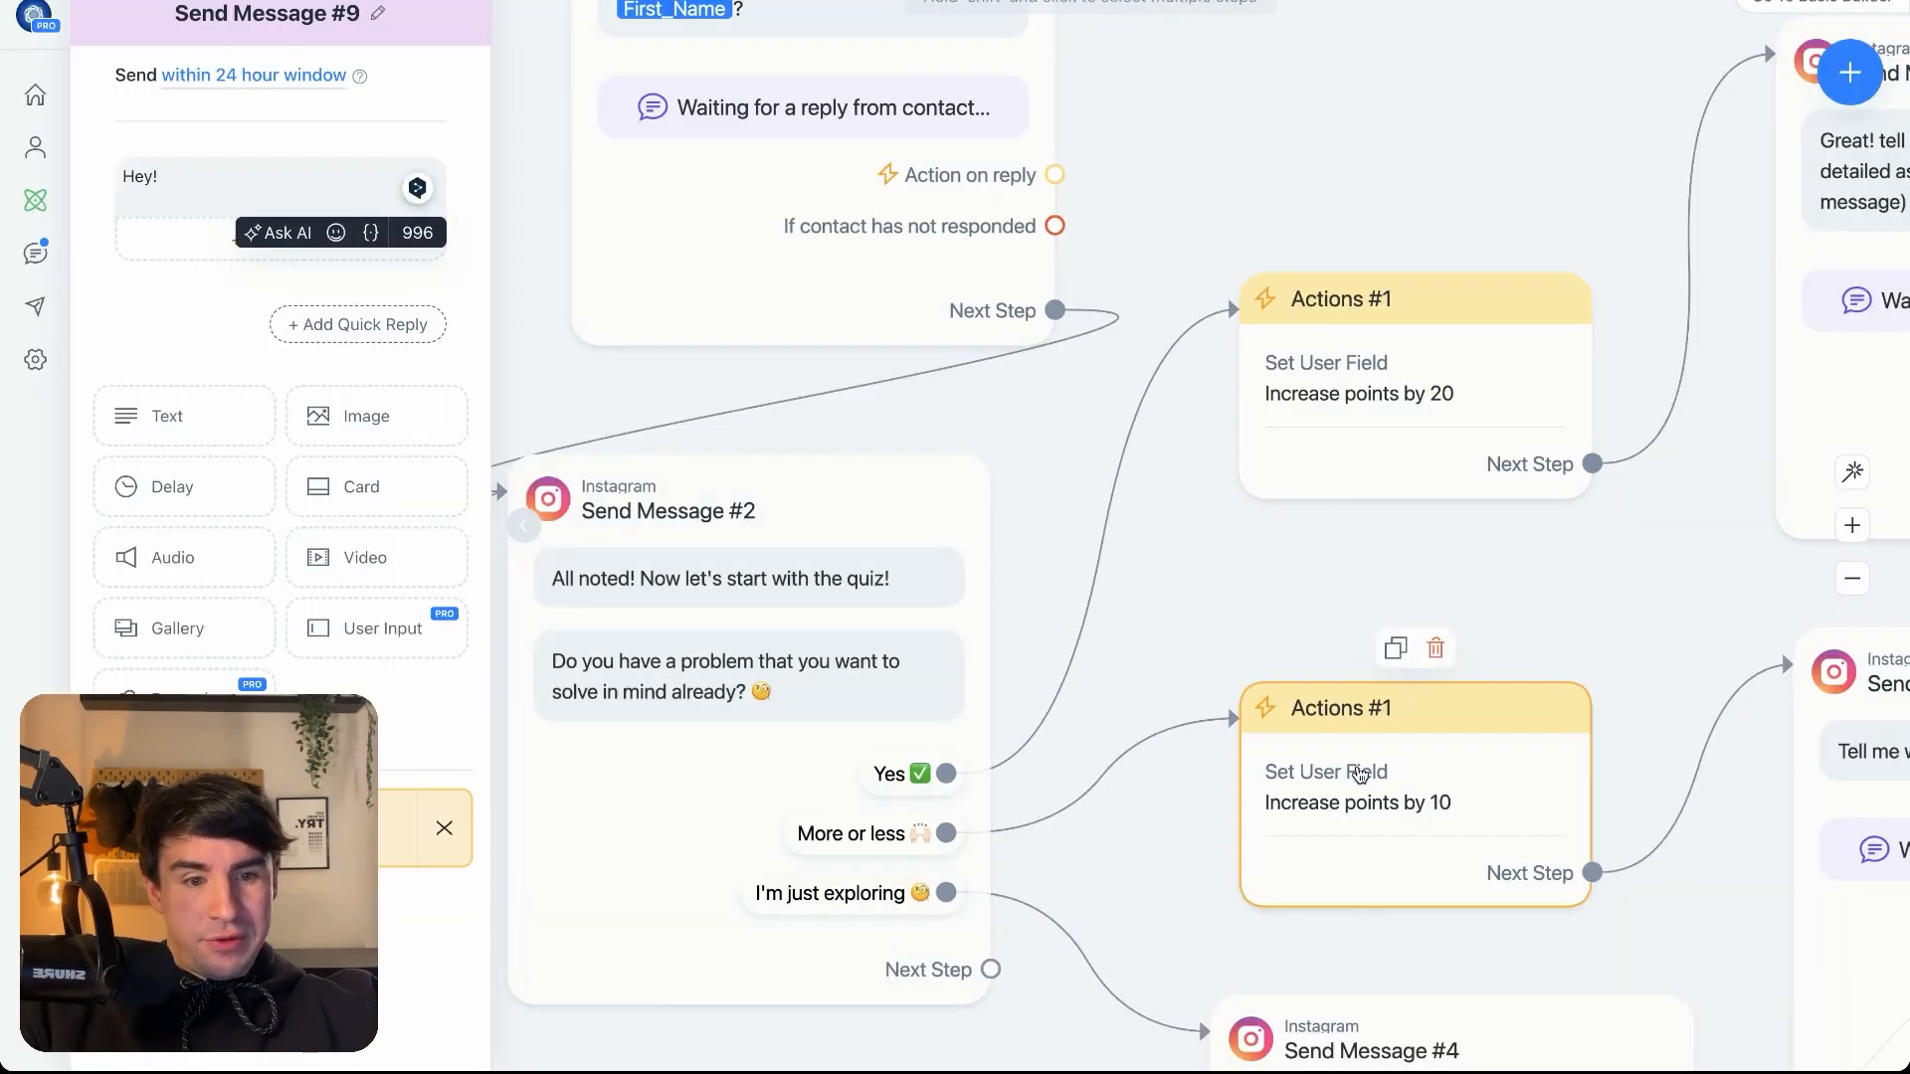
- Move the 10-point action up nearer the 20-point one and open the message asking for details of the problem
drag(1602, 597, 1370, 455)
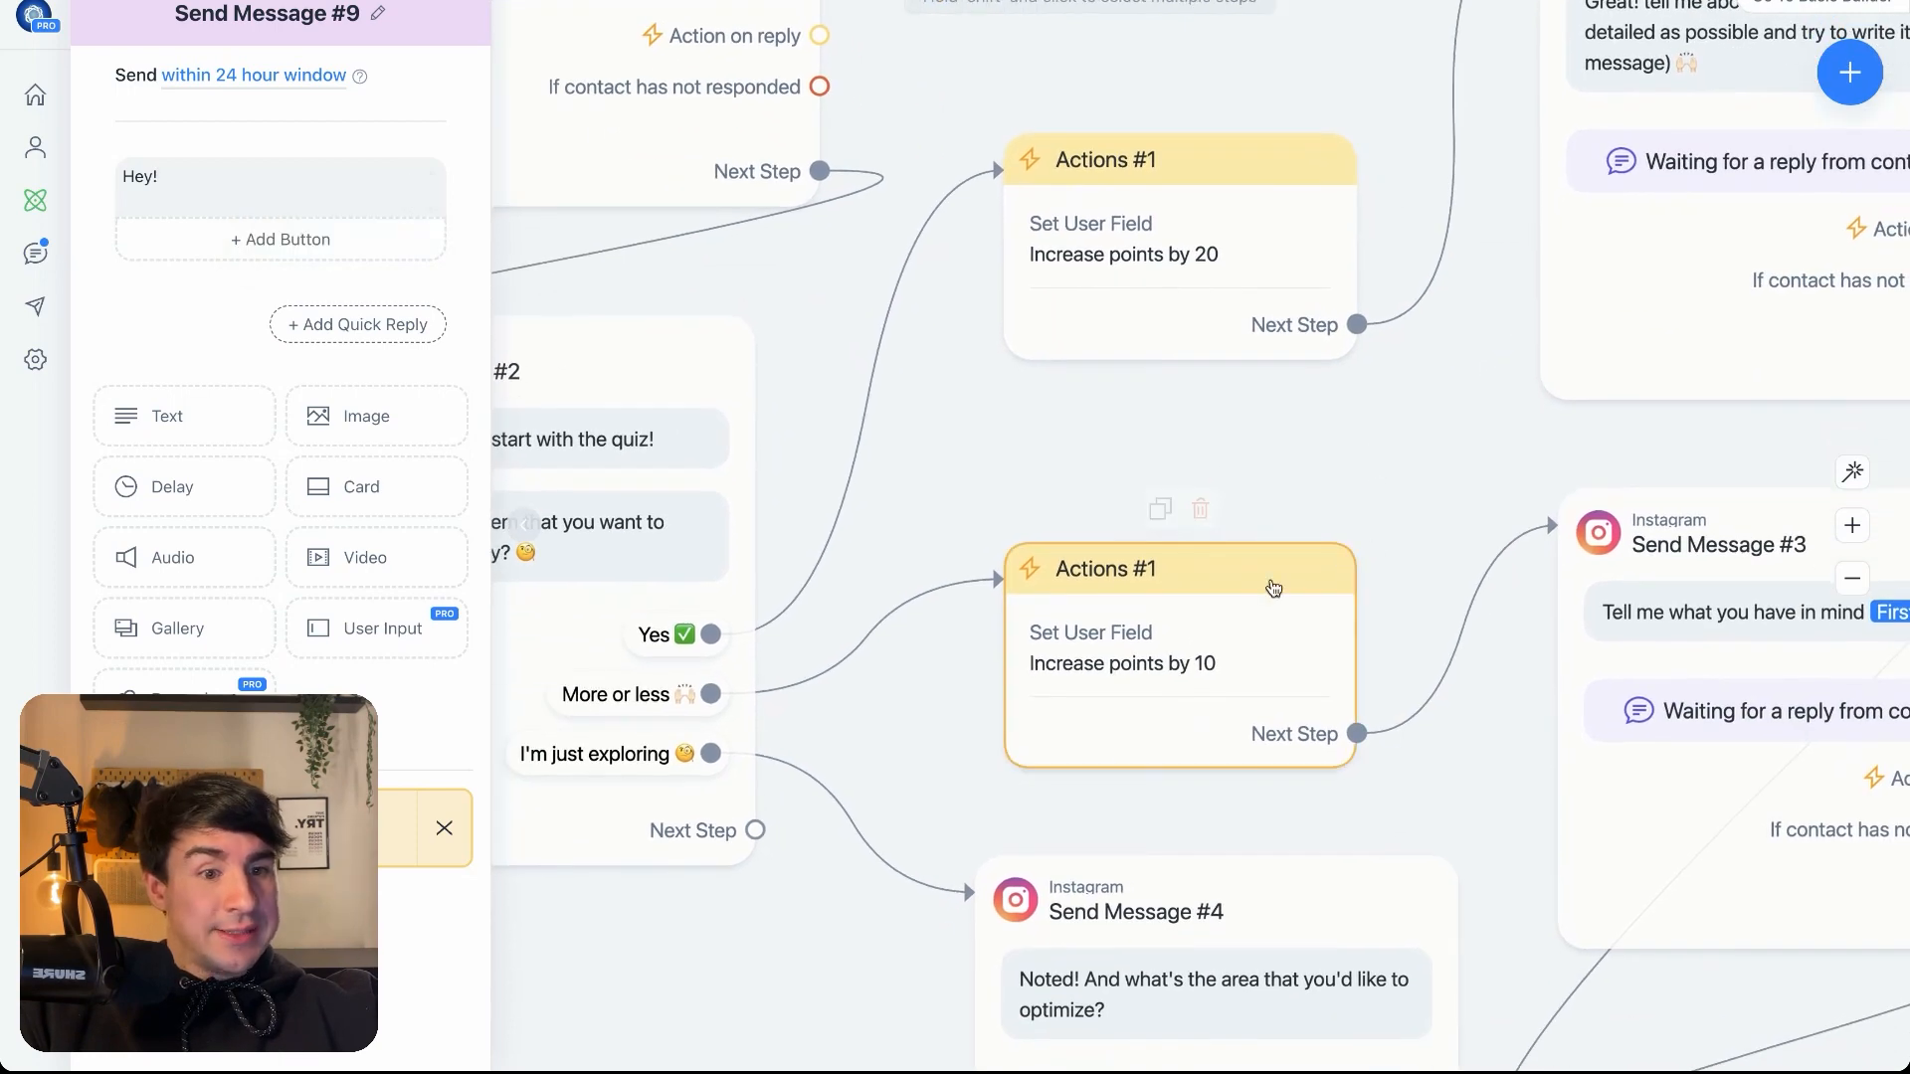
drag(1274, 594, 1263, 525)
drag(1402, 508, 604, 671)
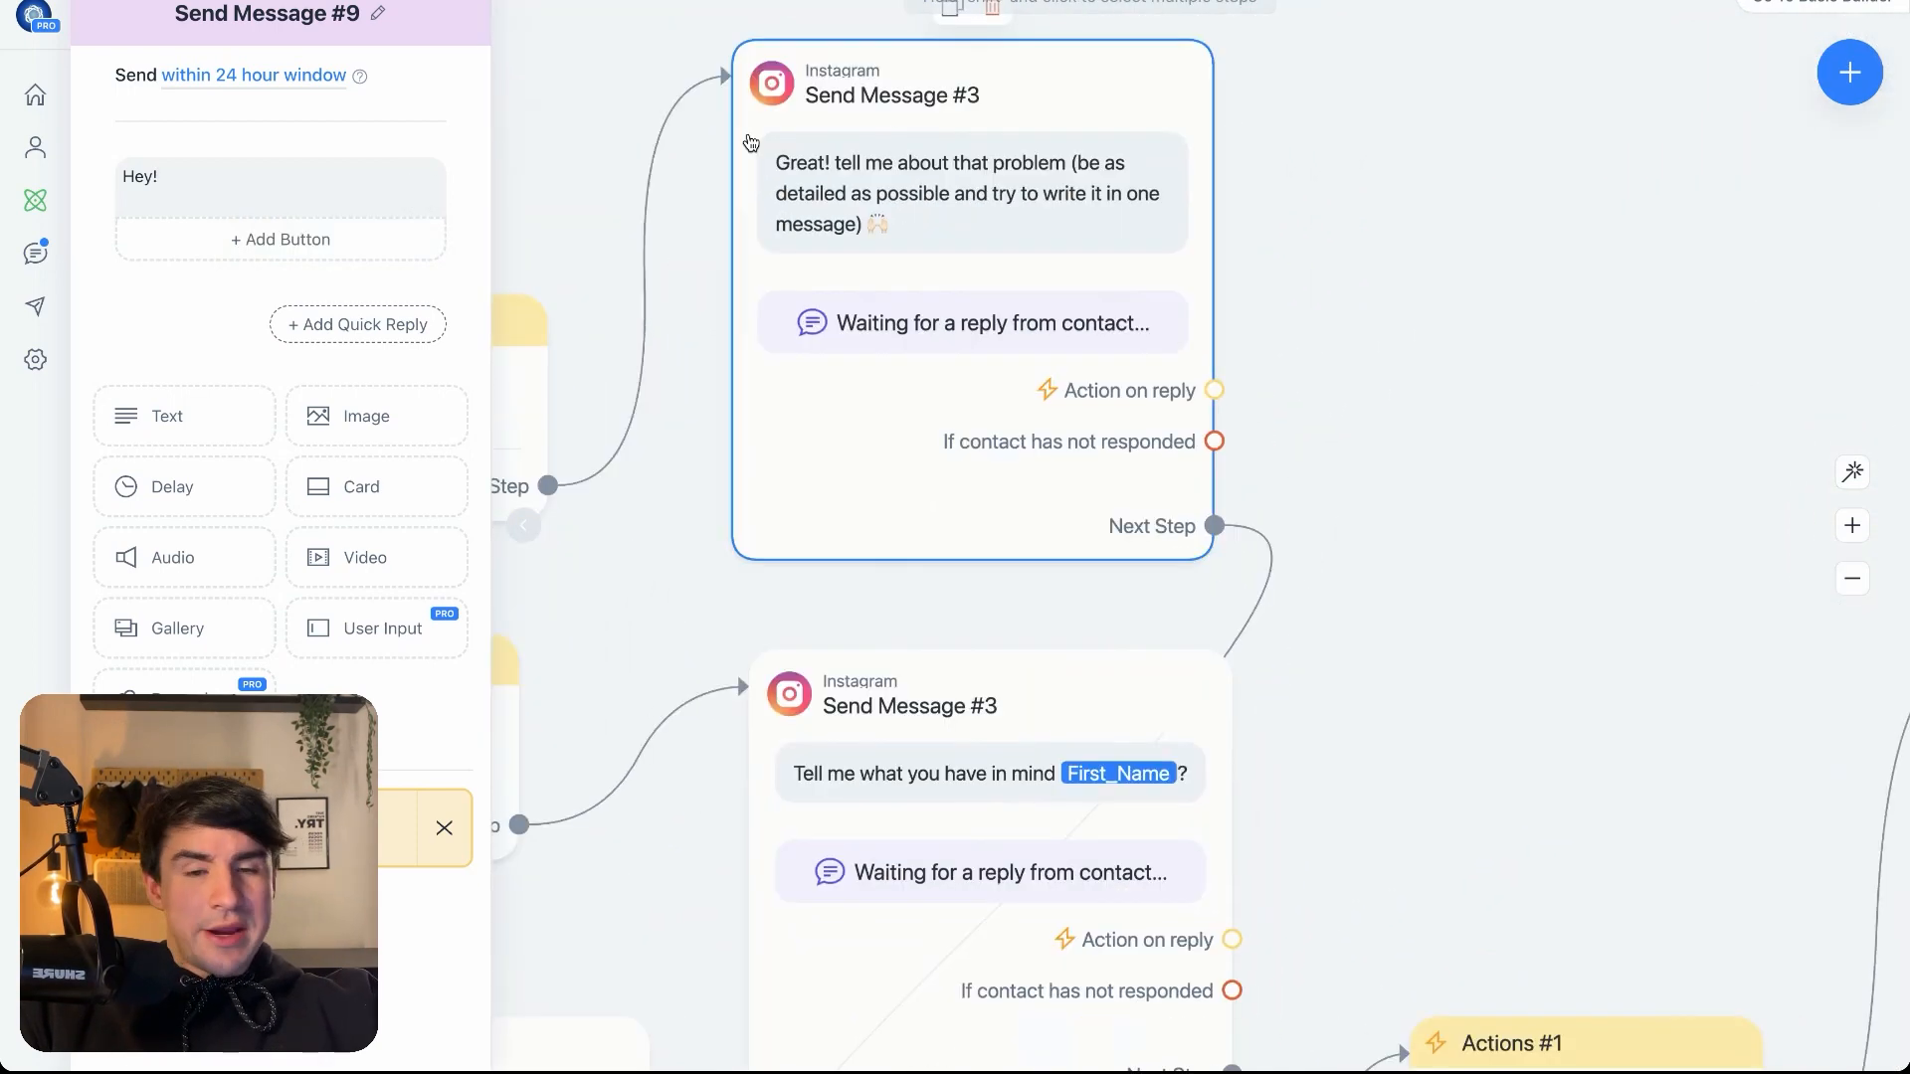
click(988, 254)
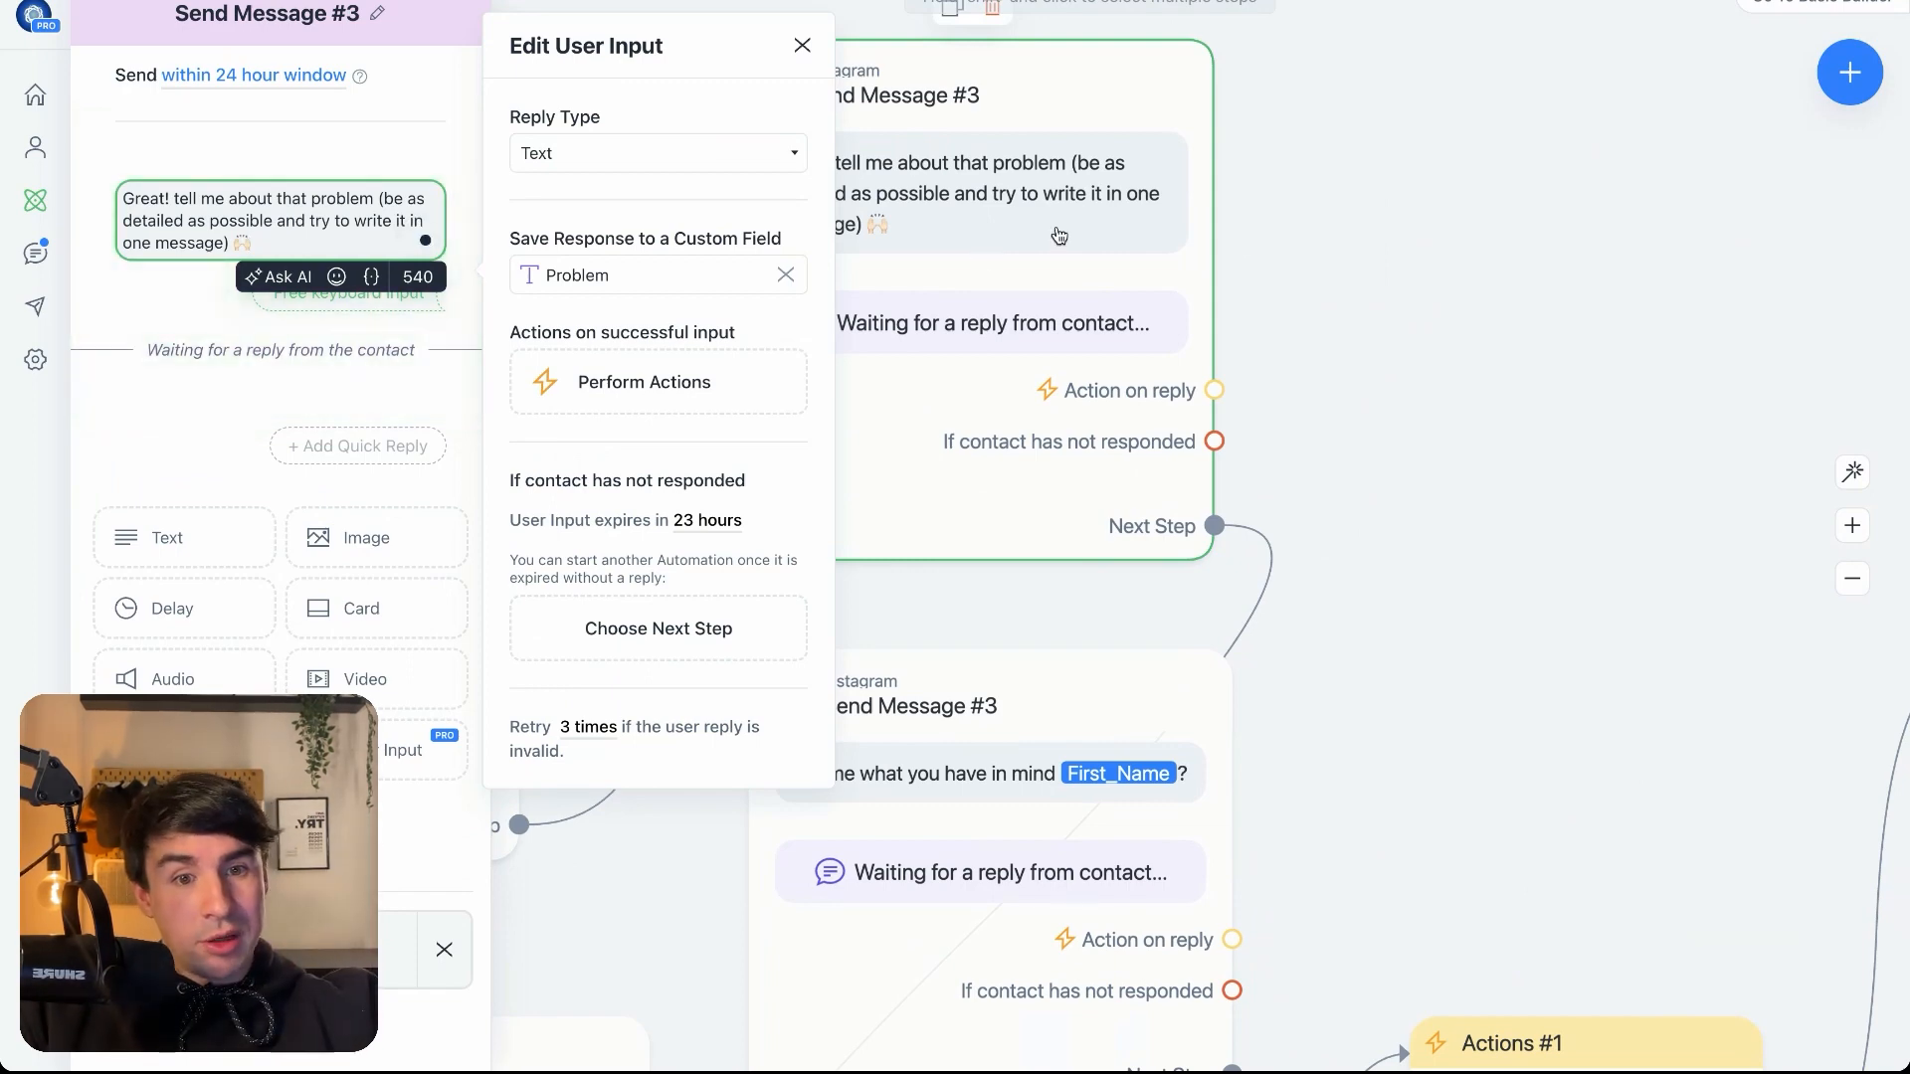
- Examine the follow-up questions for each quick reply and the custom field that saves the answer about the problem
drag(1497, 283, 1581, 131)
drag(1472, 607, 1714, 18)
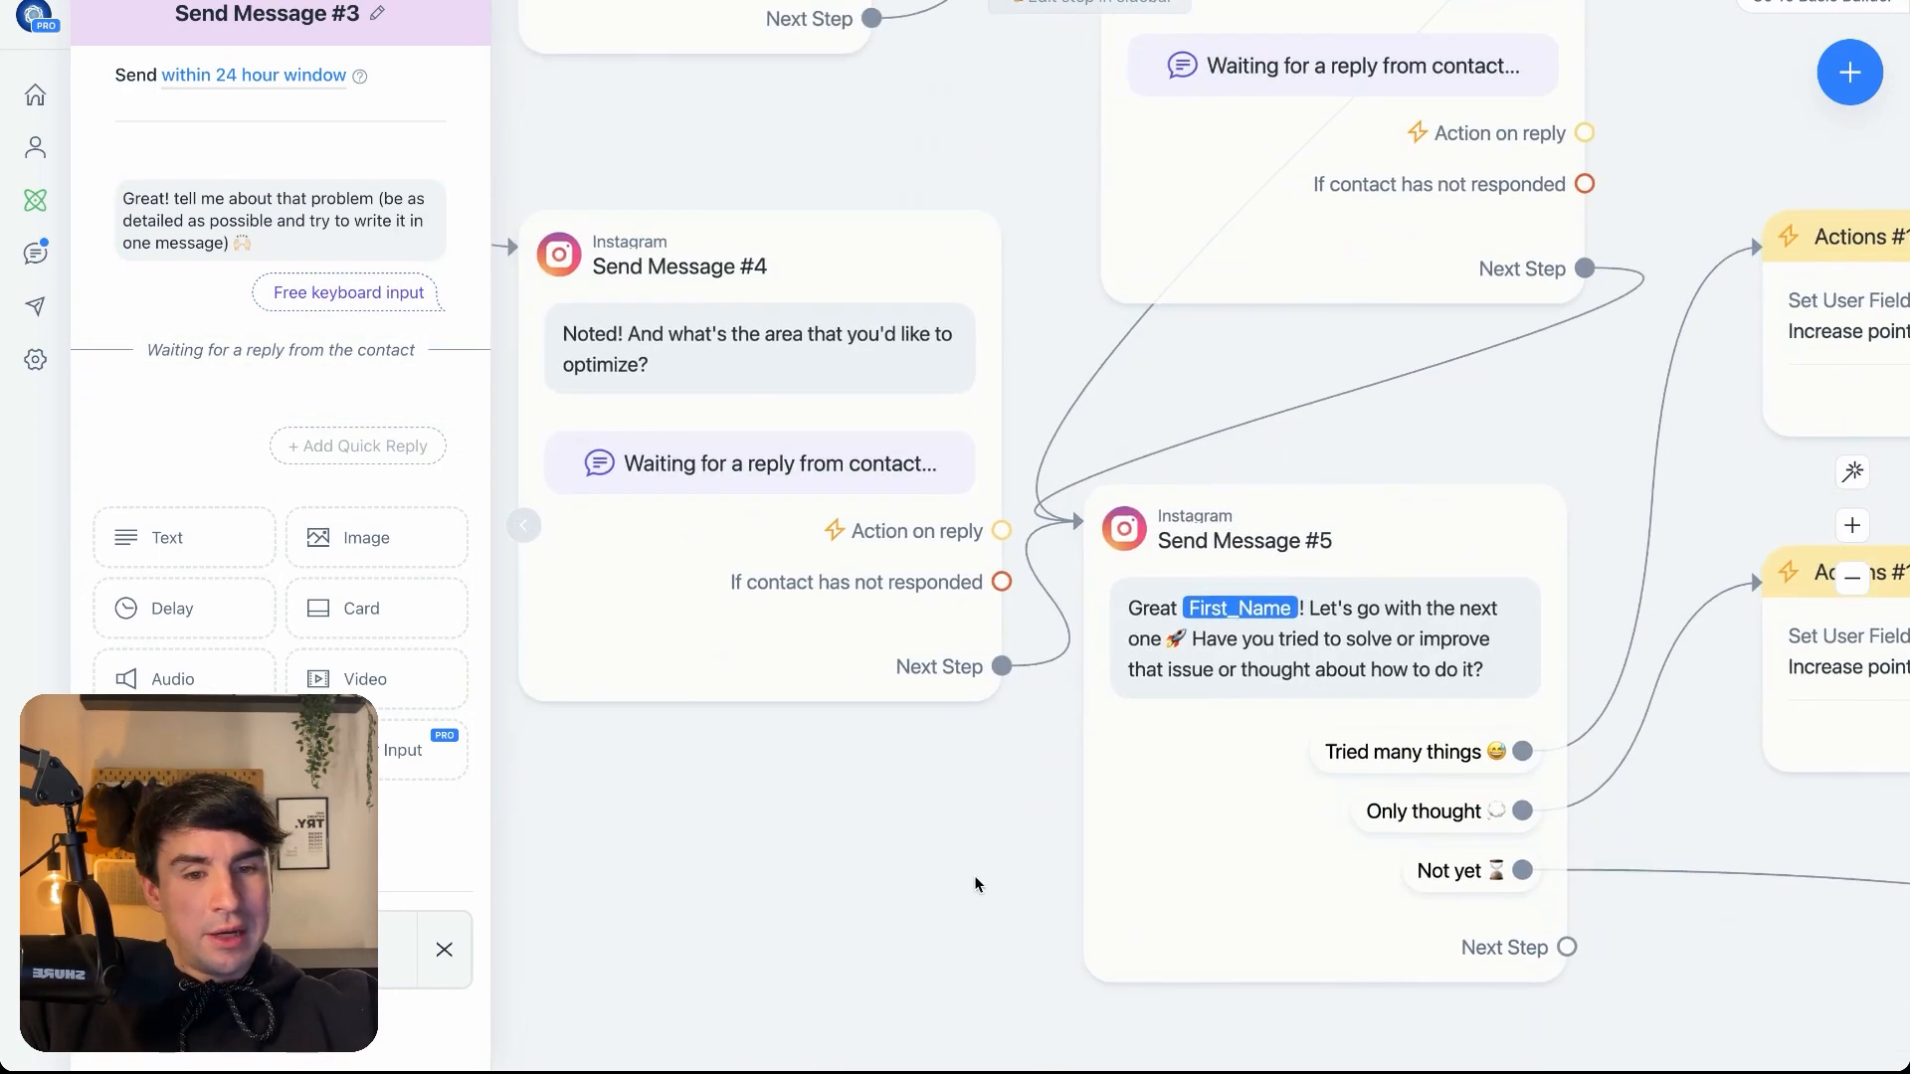
drag(973, 967, 1397, 1070)
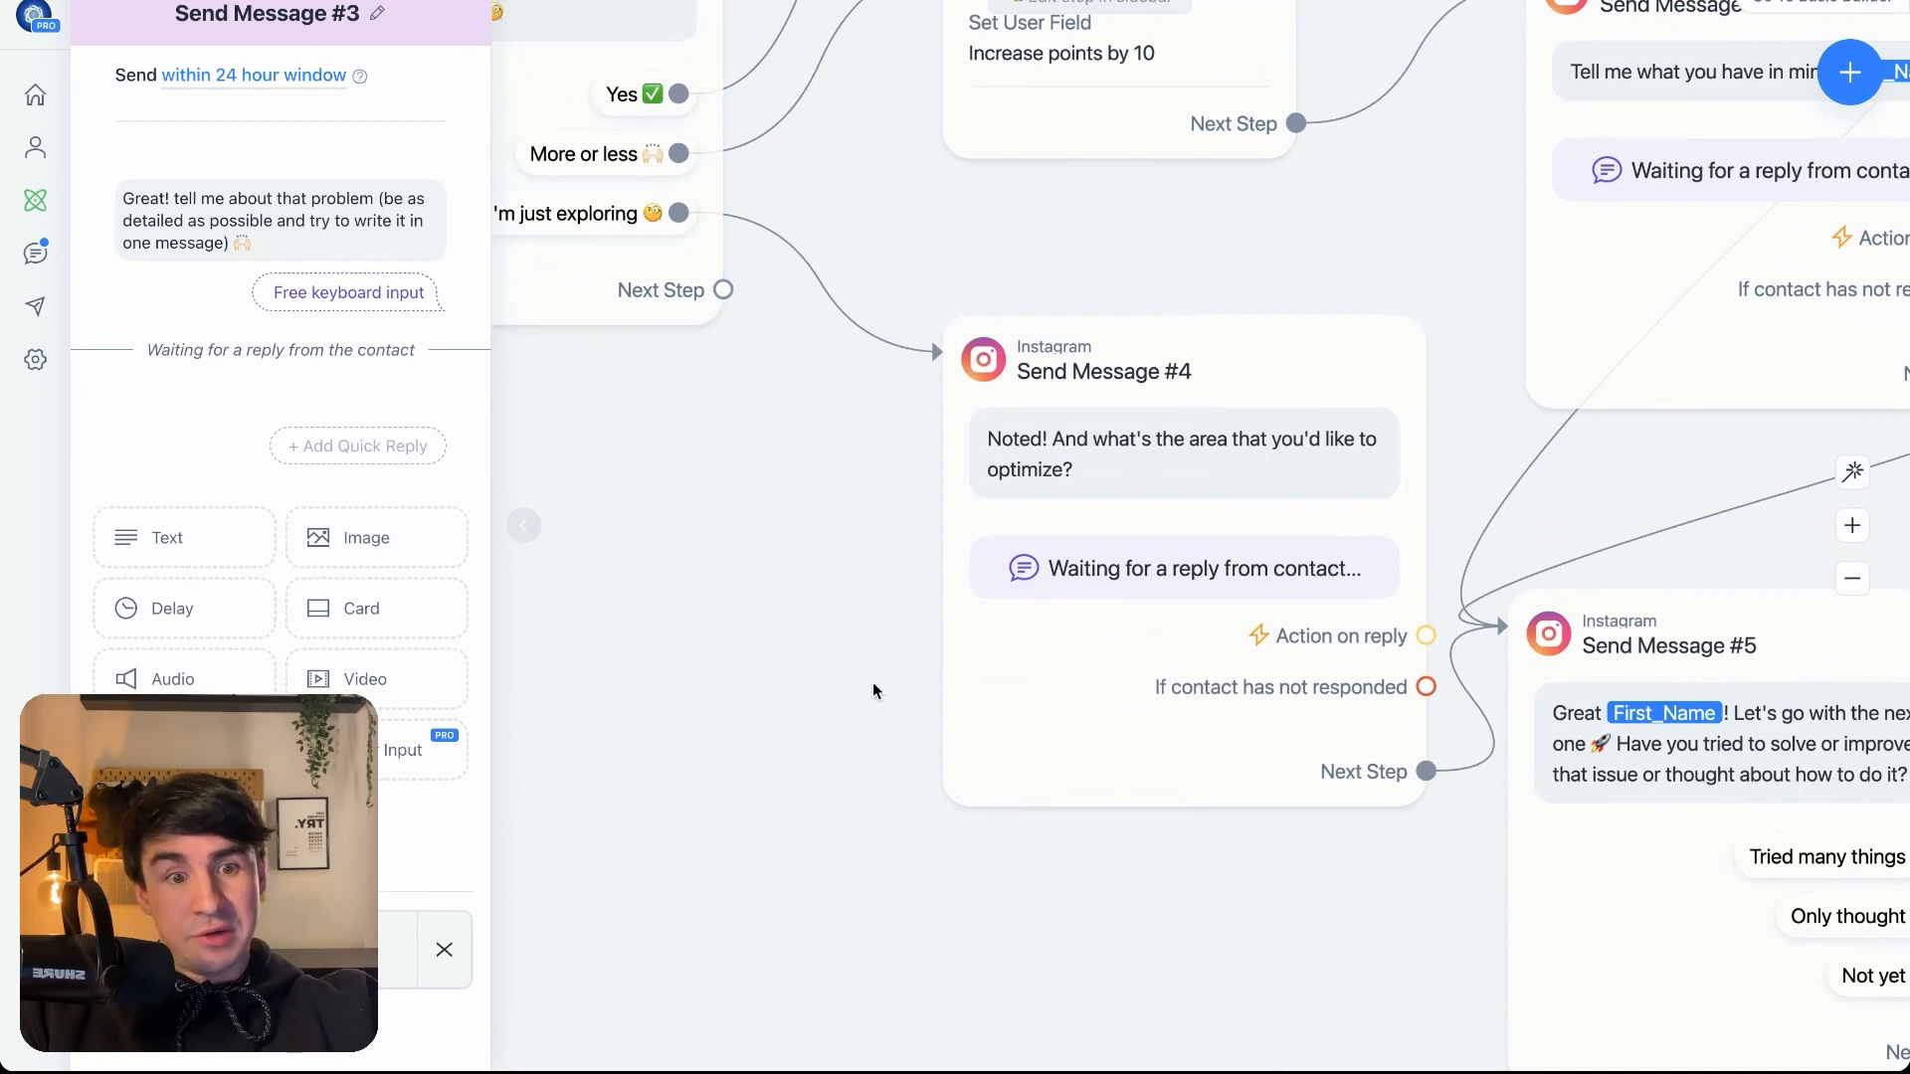
drag(874, 690, 392, 477)
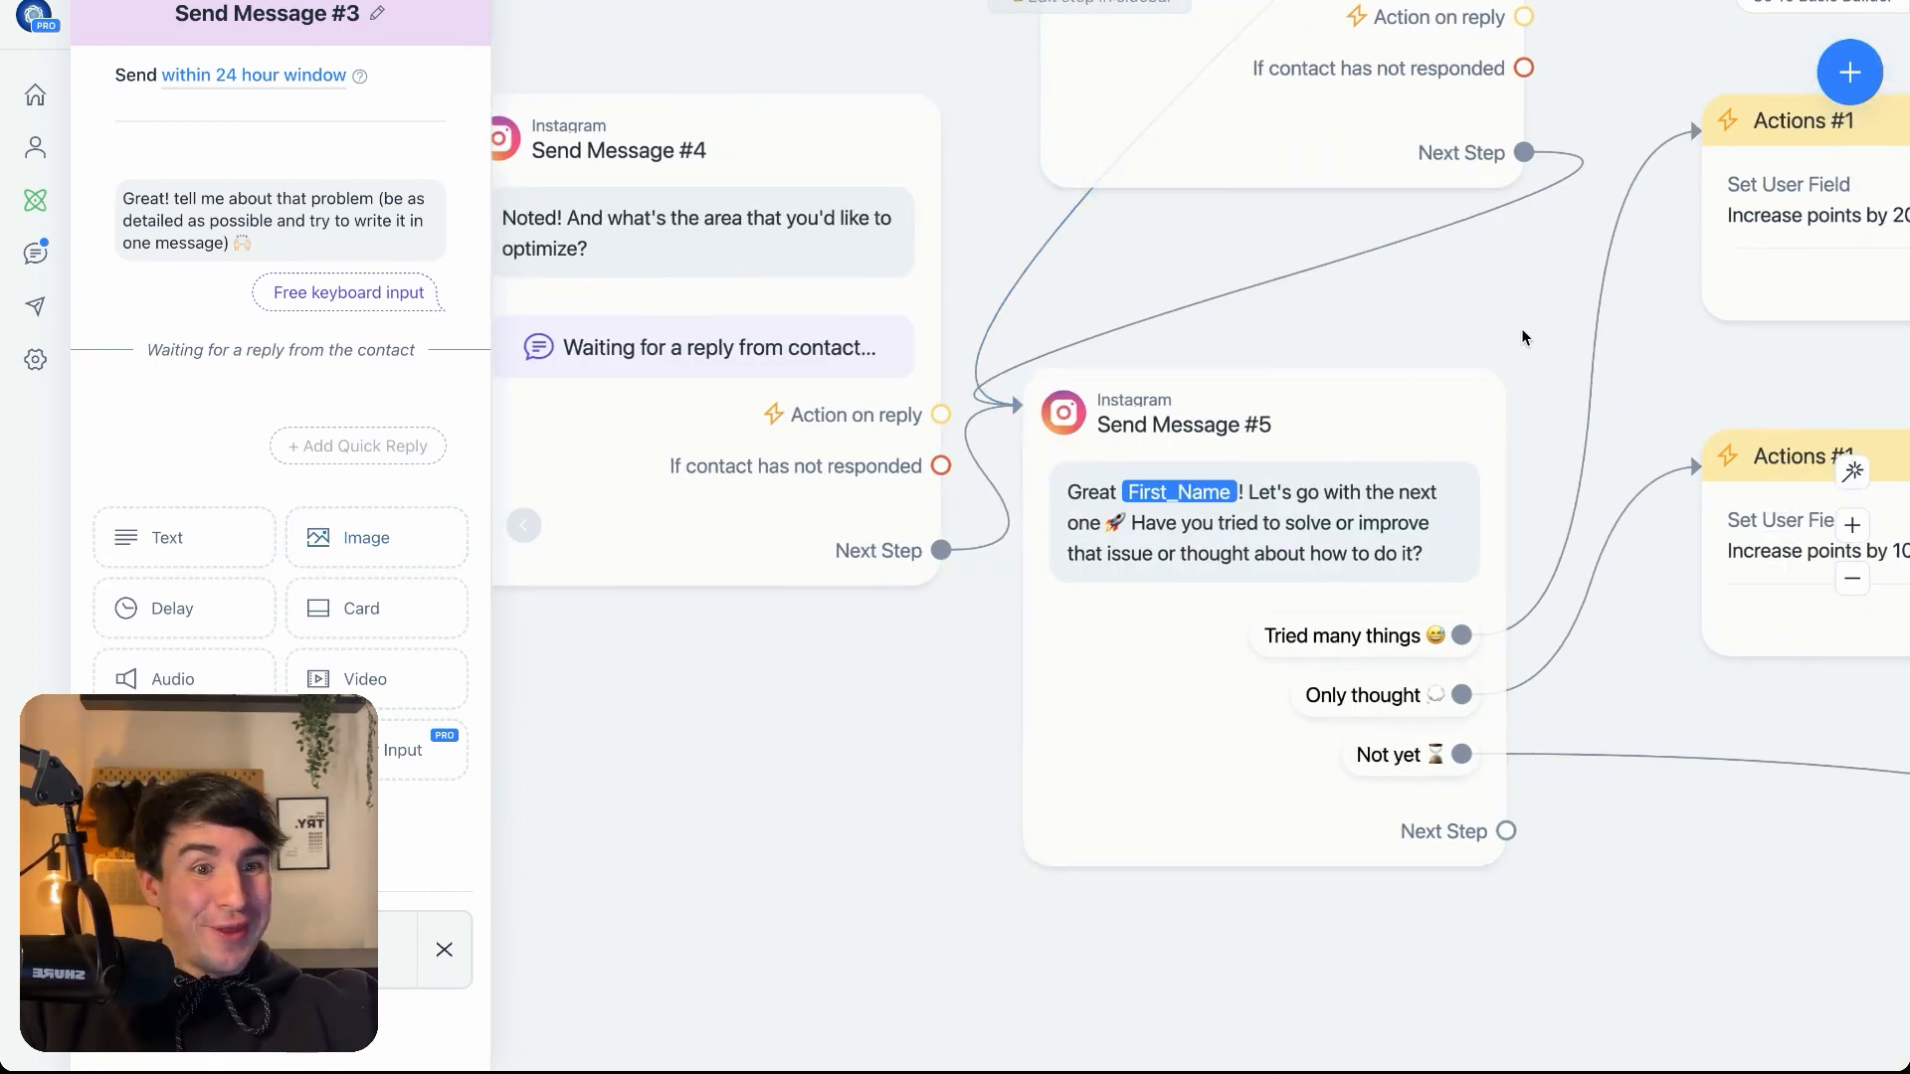
drag(1523, 331, 1238, 793)
drag(1412, 194, 1408, 844)
click(906, 379)
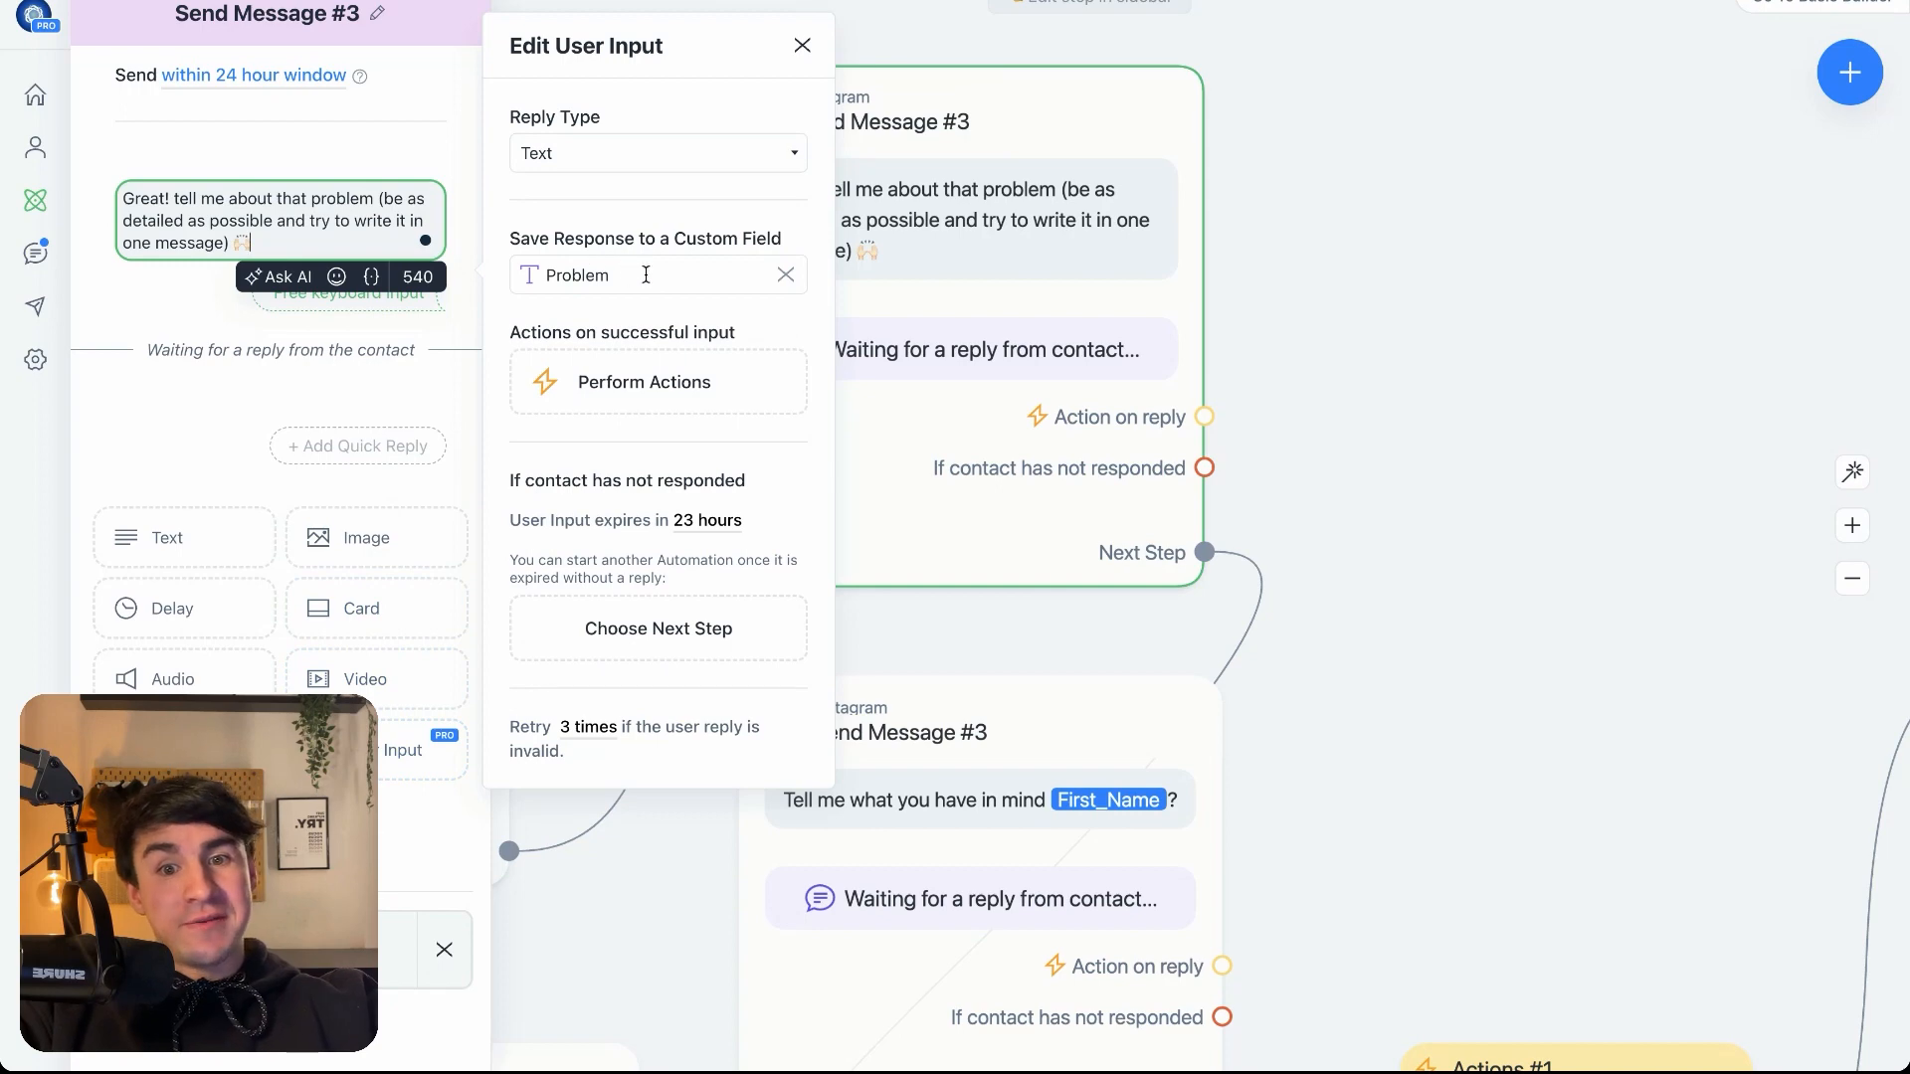
drag(1377, 455, 1422, 269)
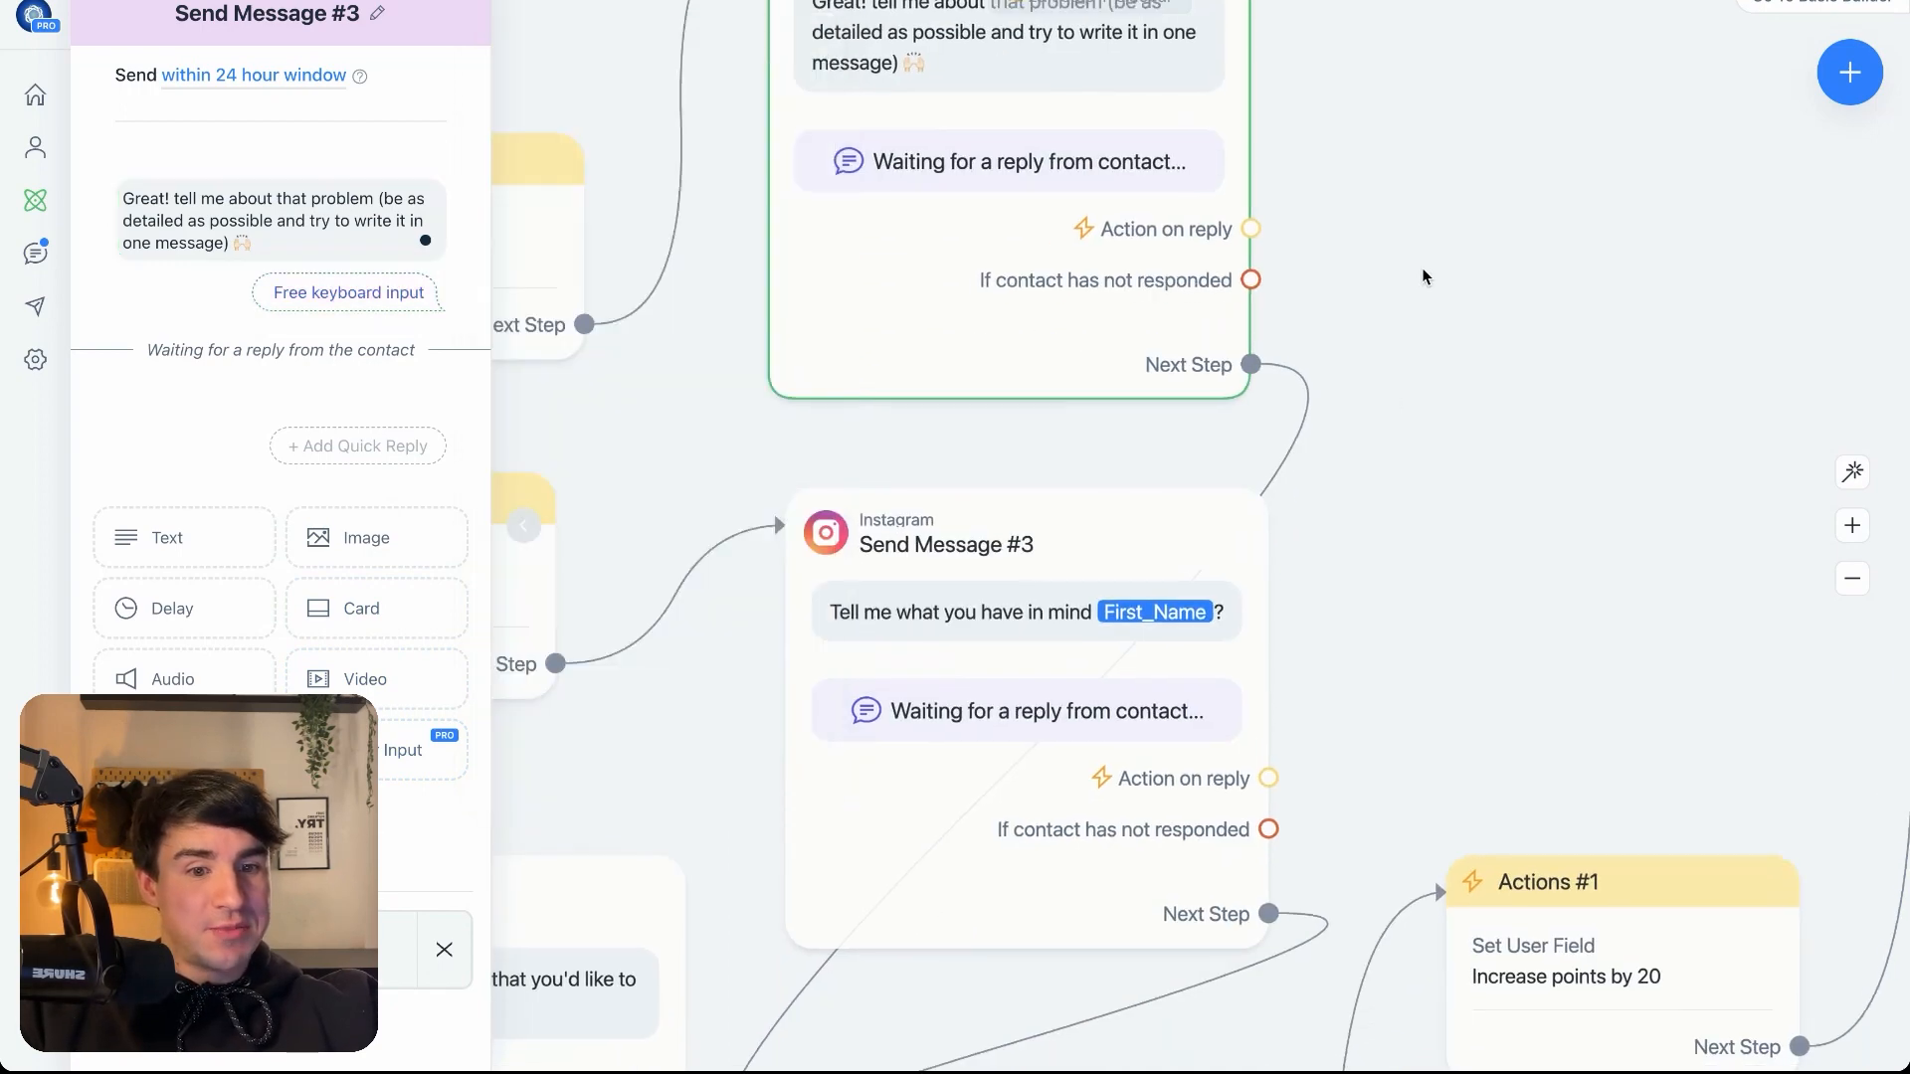
- Examine the question about having tried to solve the issue, its quick replies, points actions and follow-up questions
drag(1422, 468, 1397, 339)
scroll(1442, 269, down, 5)
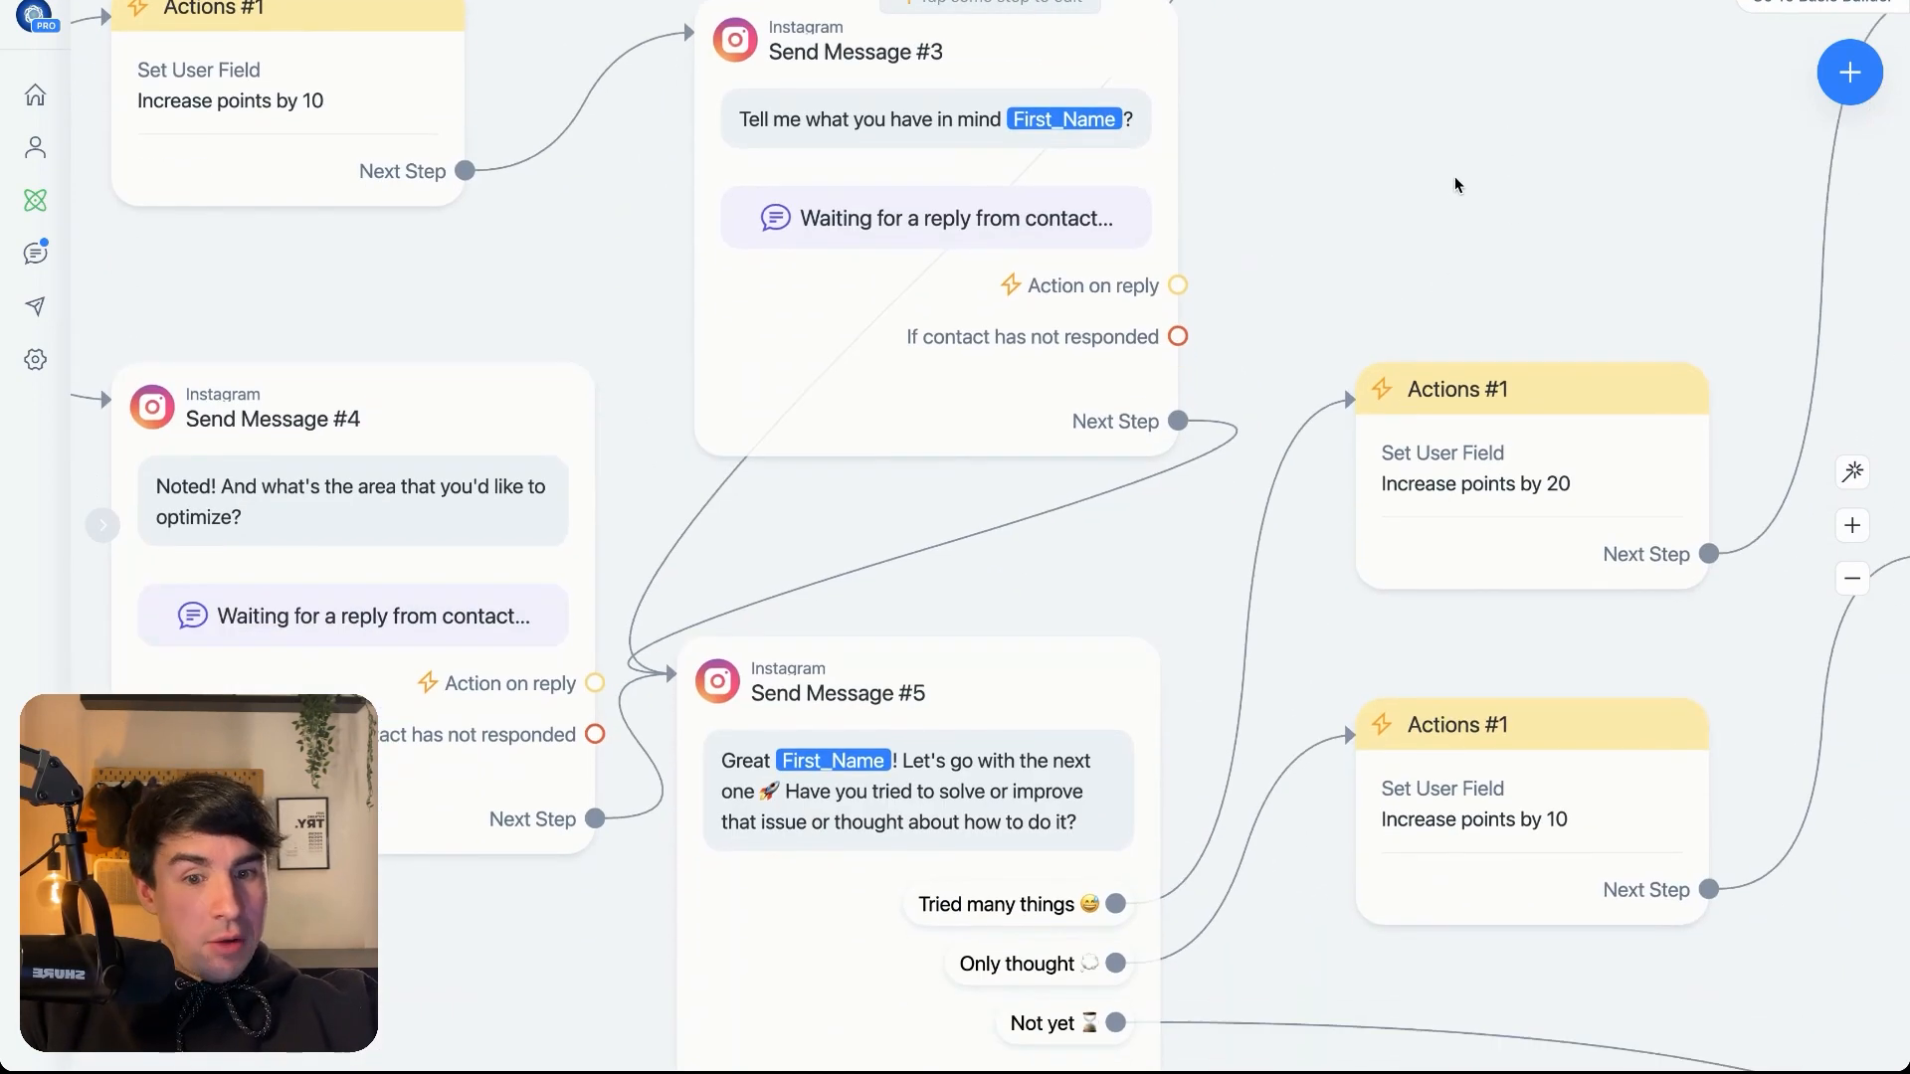
scroll(1454, 178, down, 3)
drag(1283, 1031, 1240, 852)
click(967, 554)
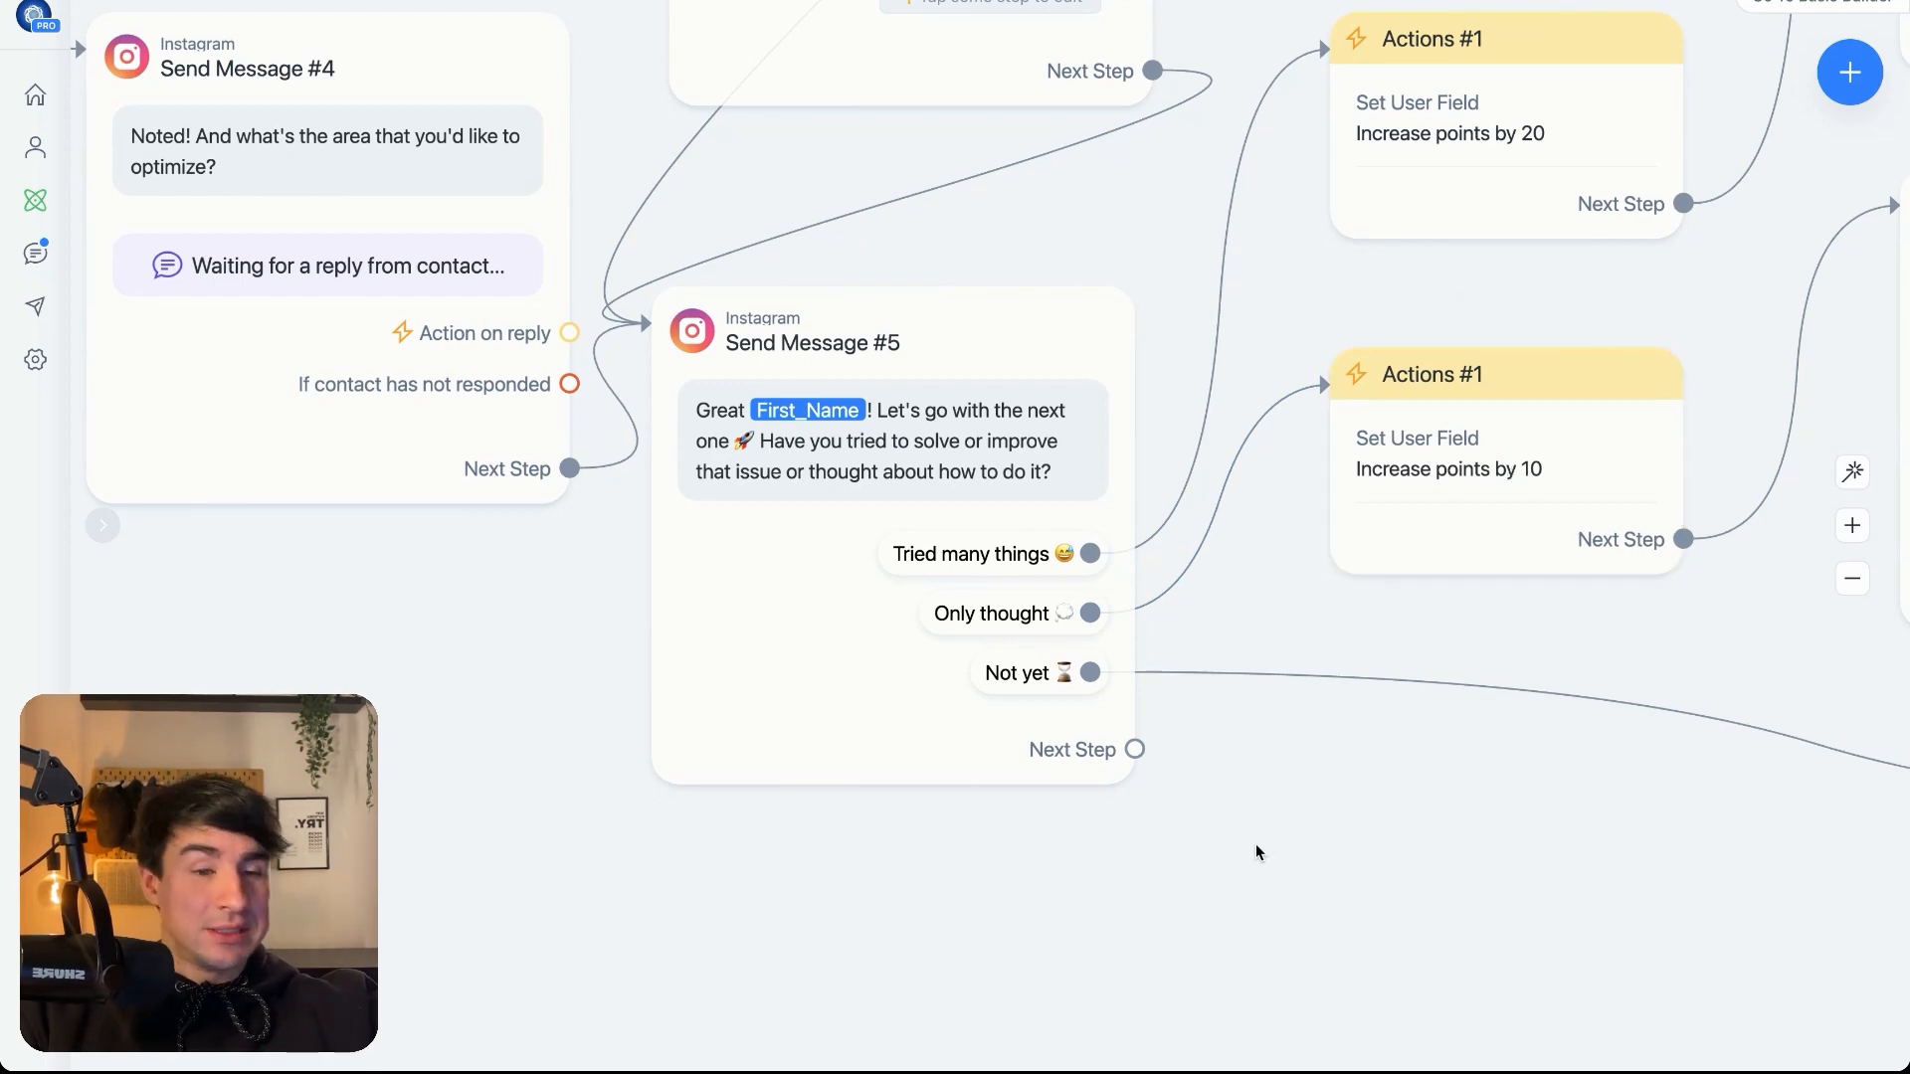
scroll(1370, 977, down, 3)
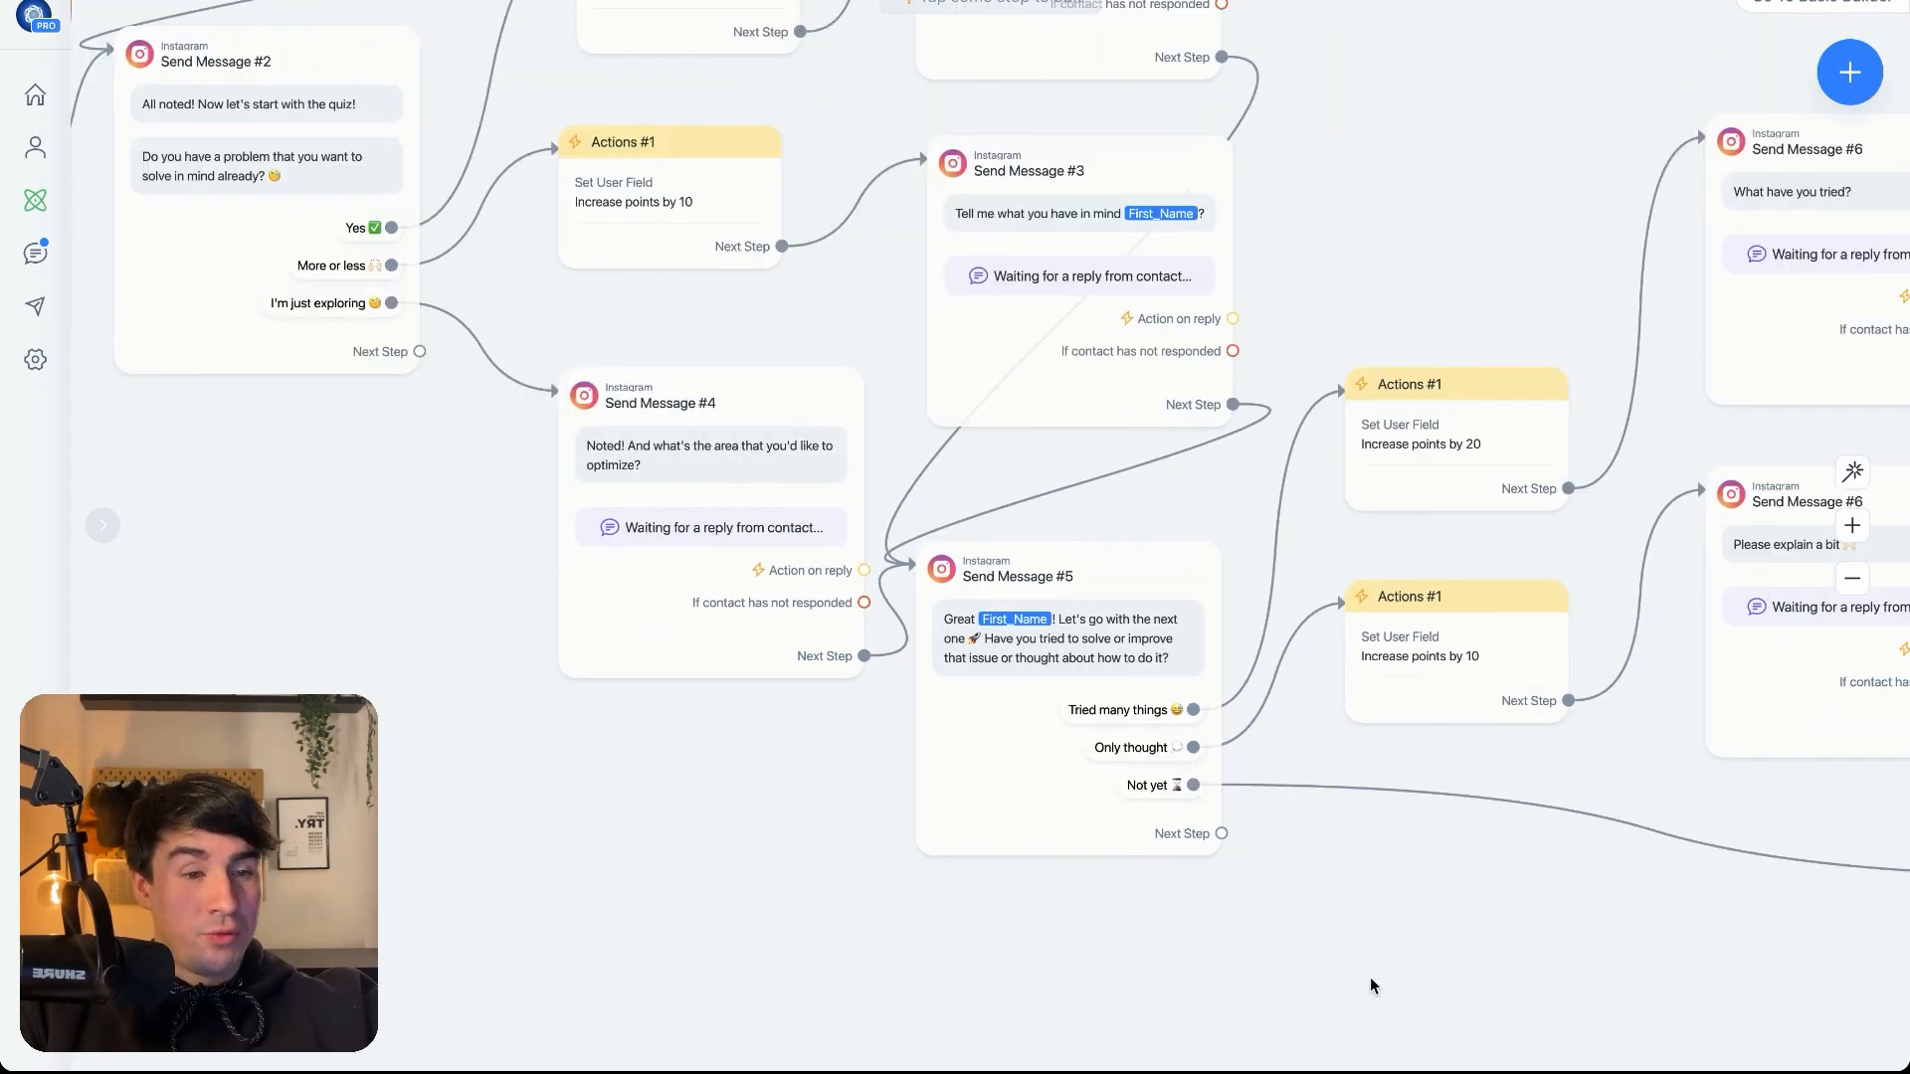
drag(1369, 977, 572, 1062)
scroll(911, 933, up, 2)
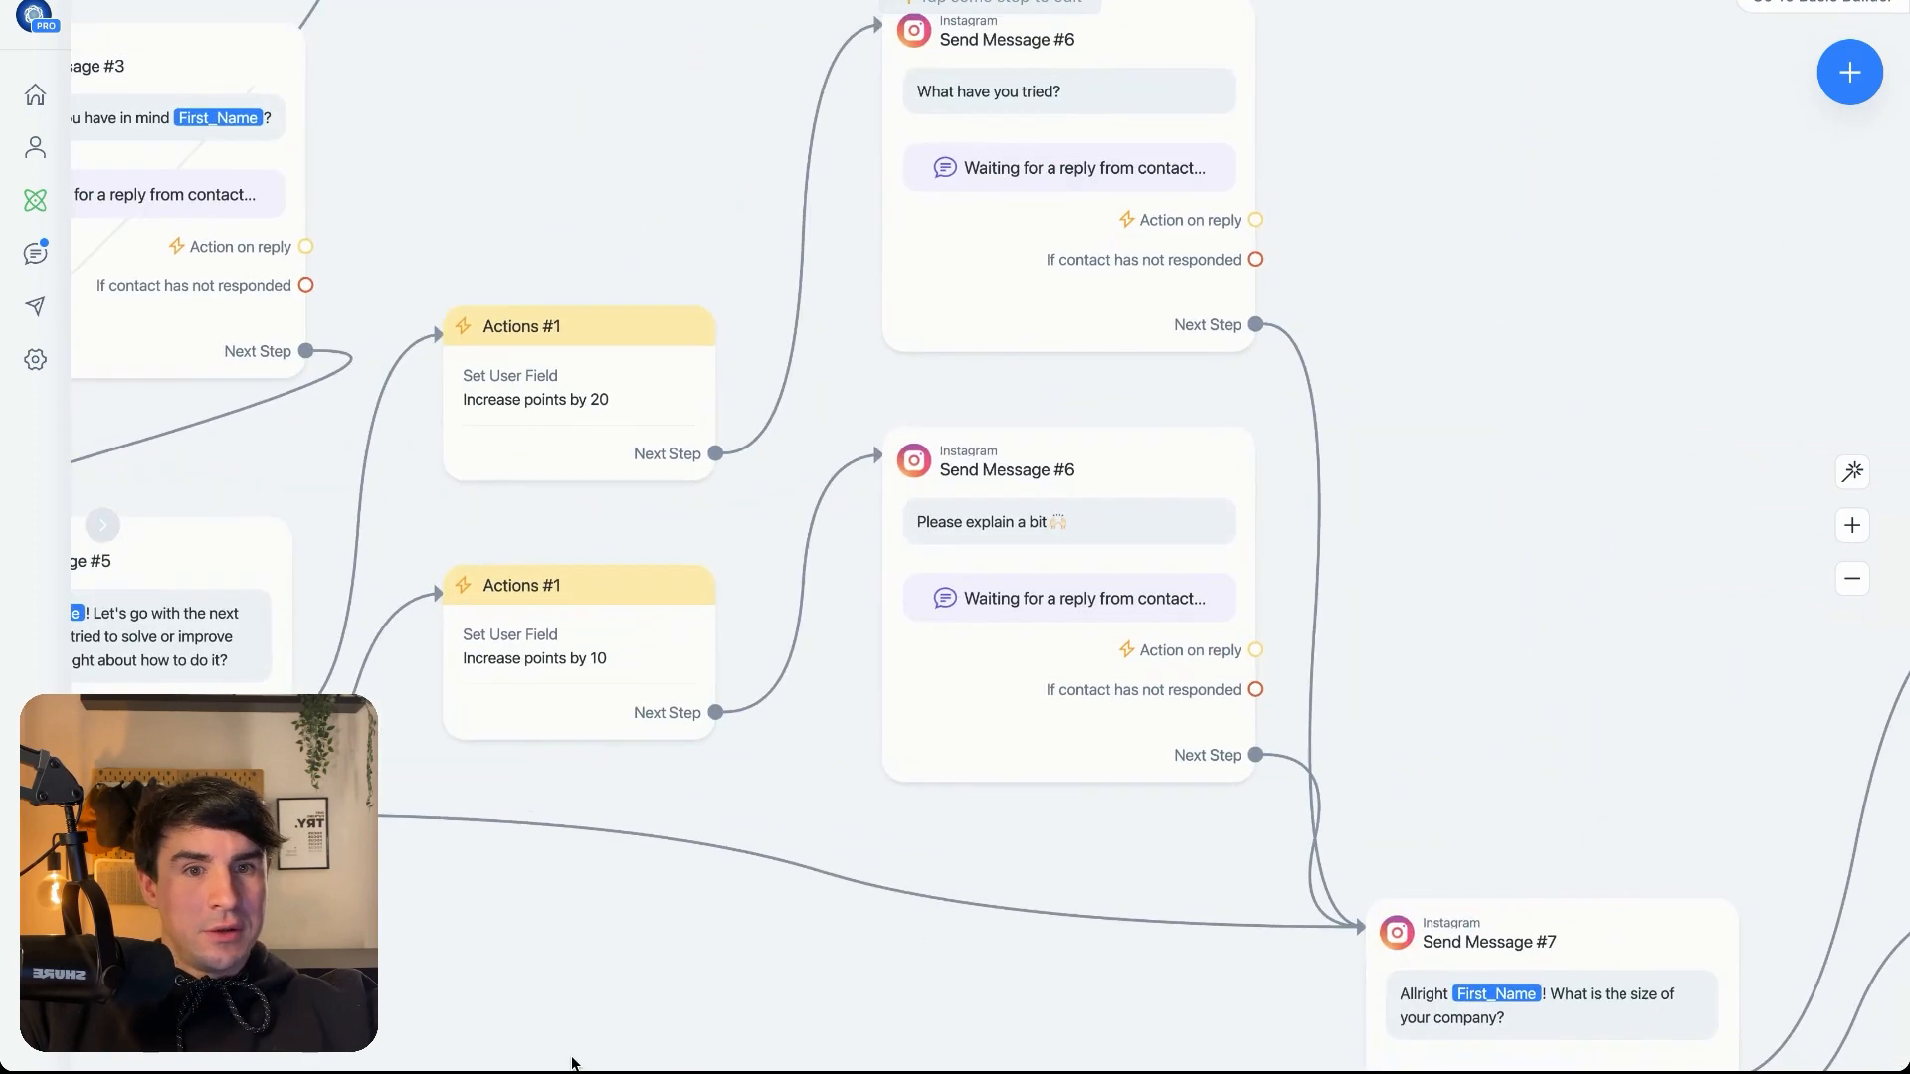
drag(1438, 422, 1386, 541)
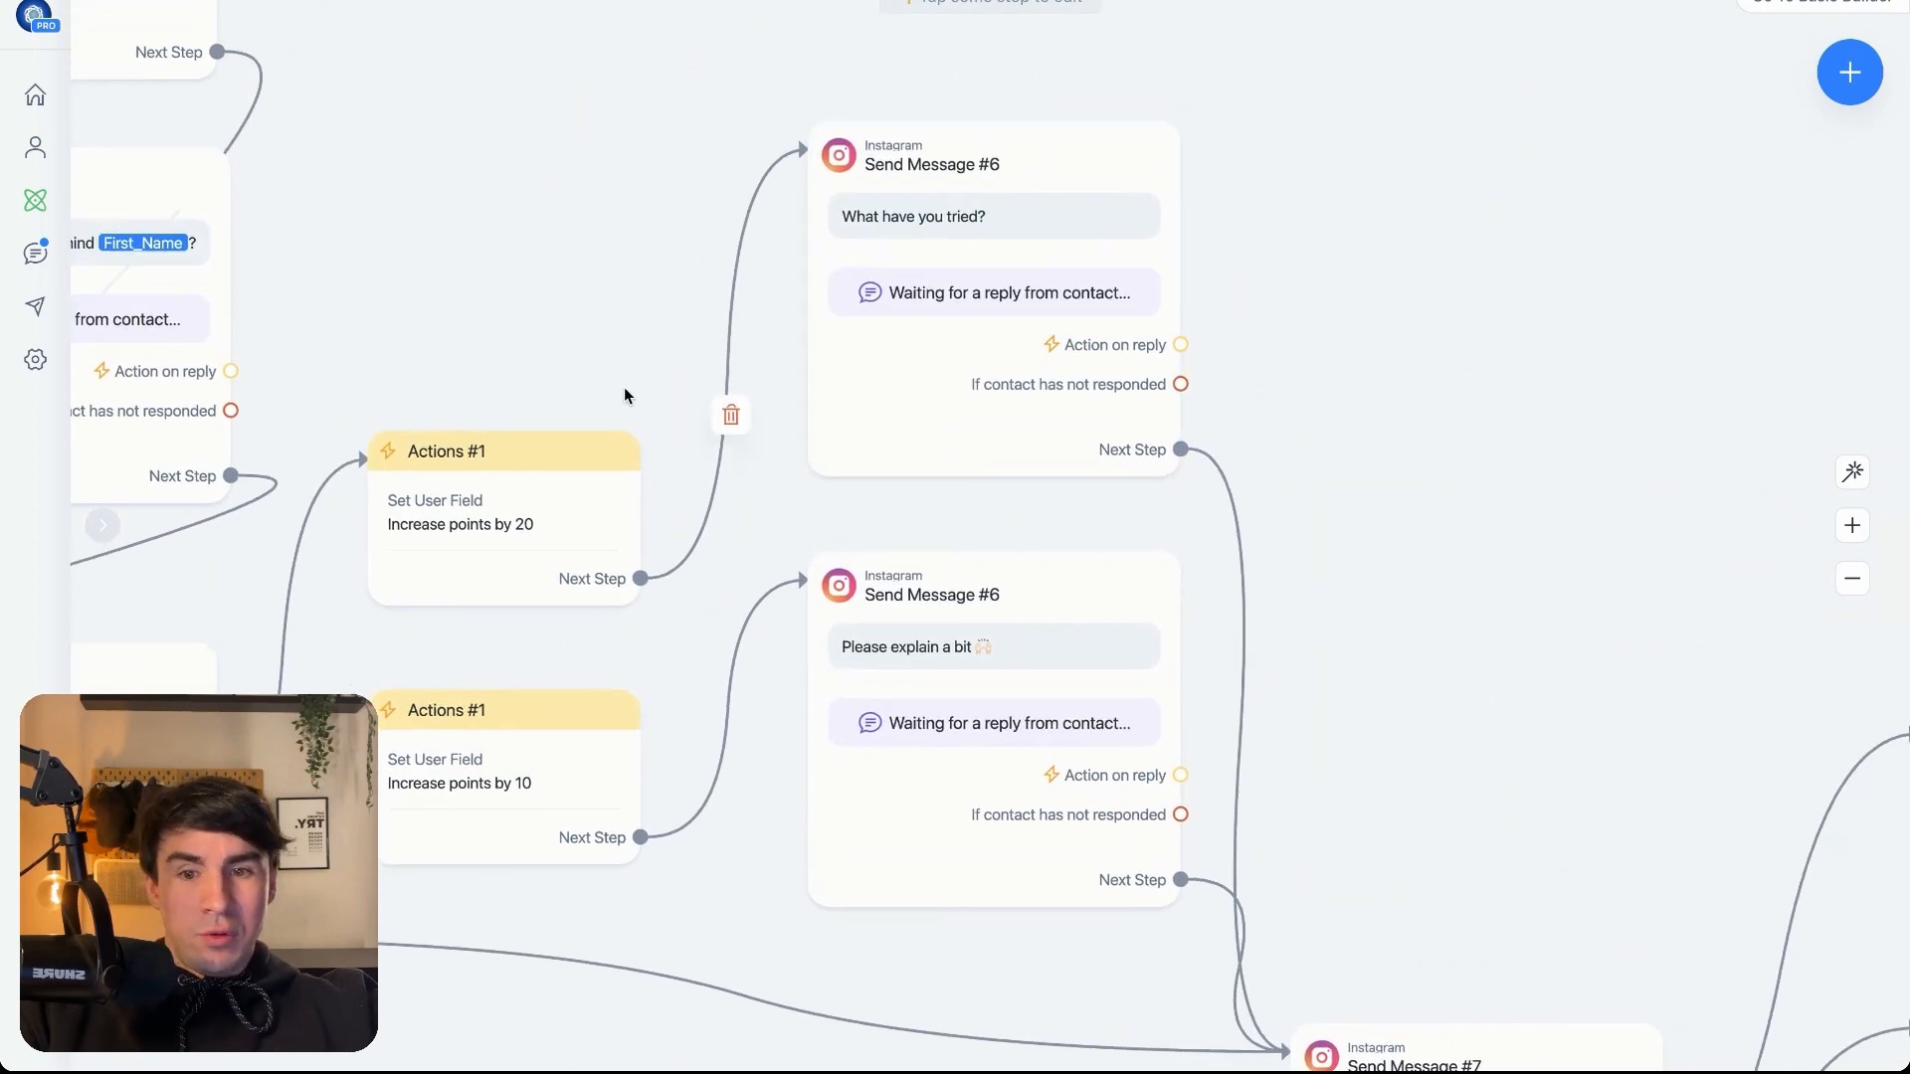
drag(738, 316, 1088, 287)
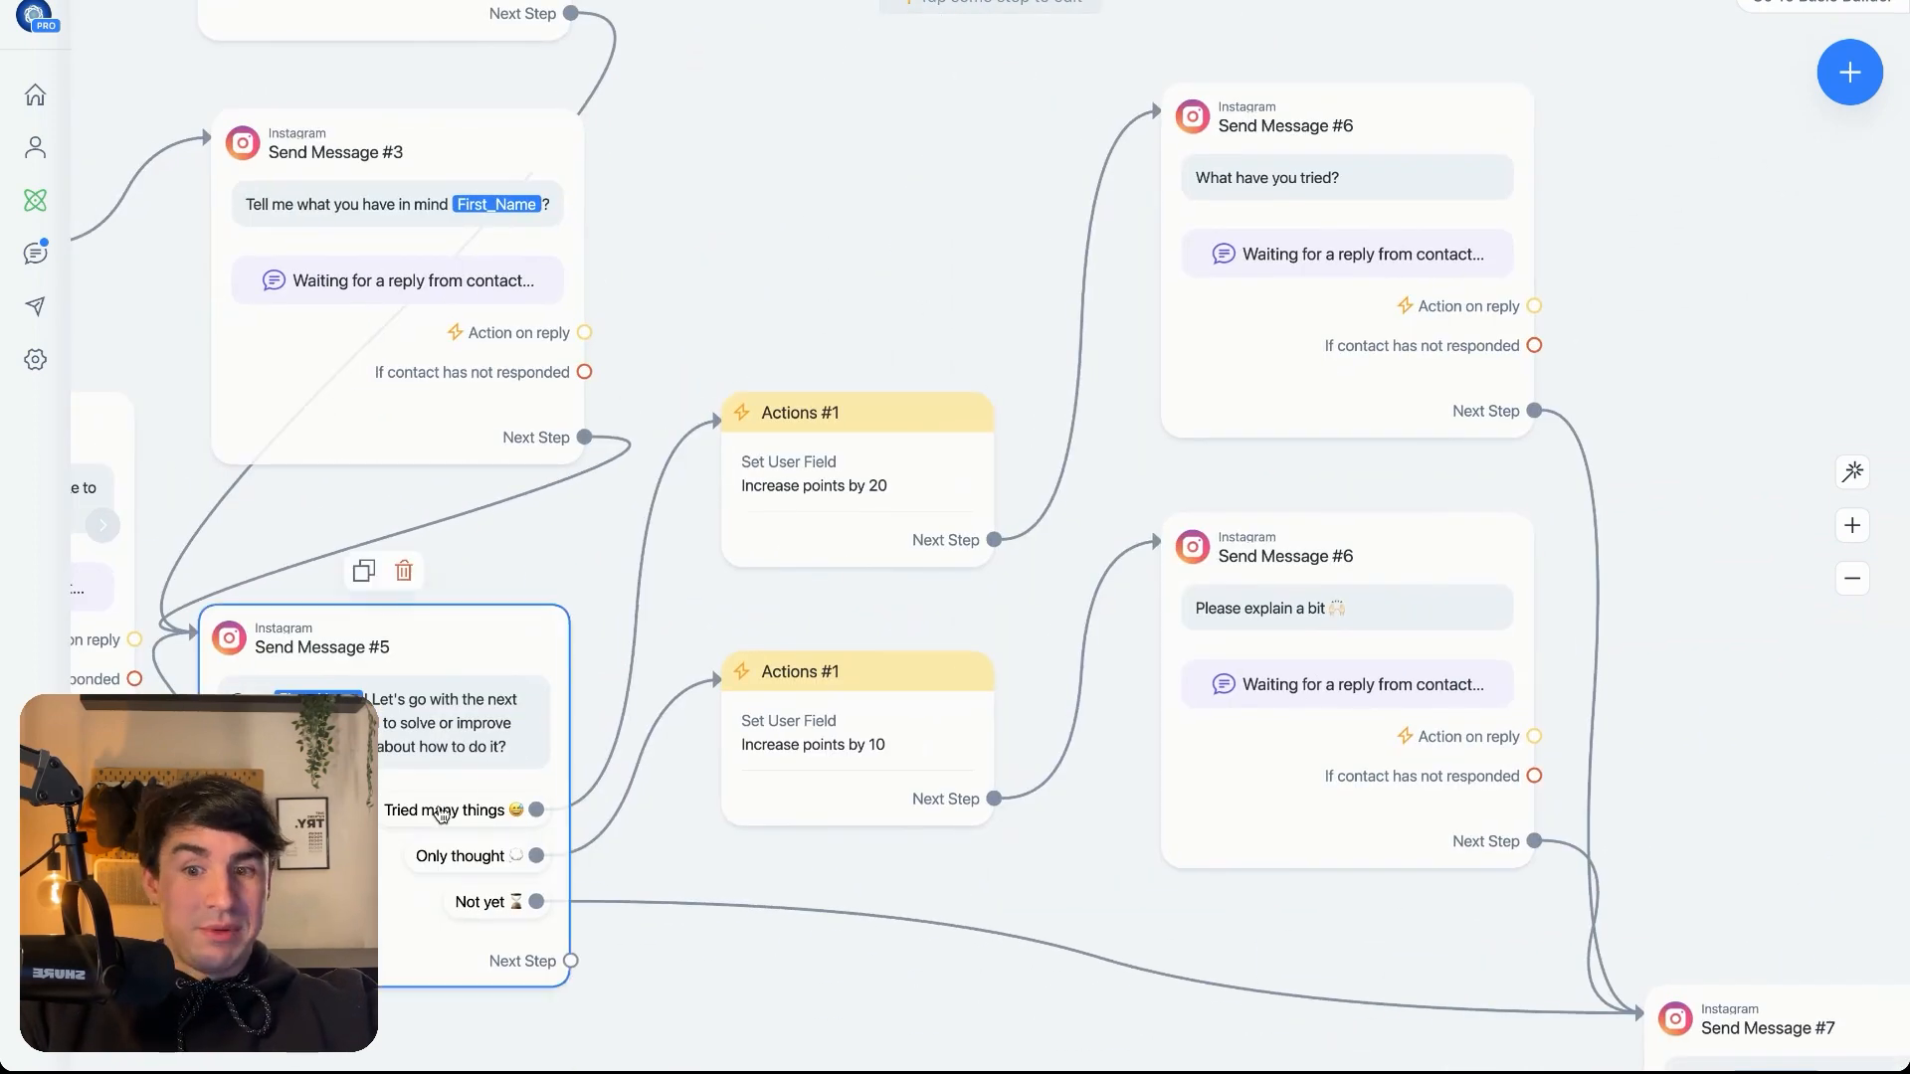
drag(980, 152, 579, 144)
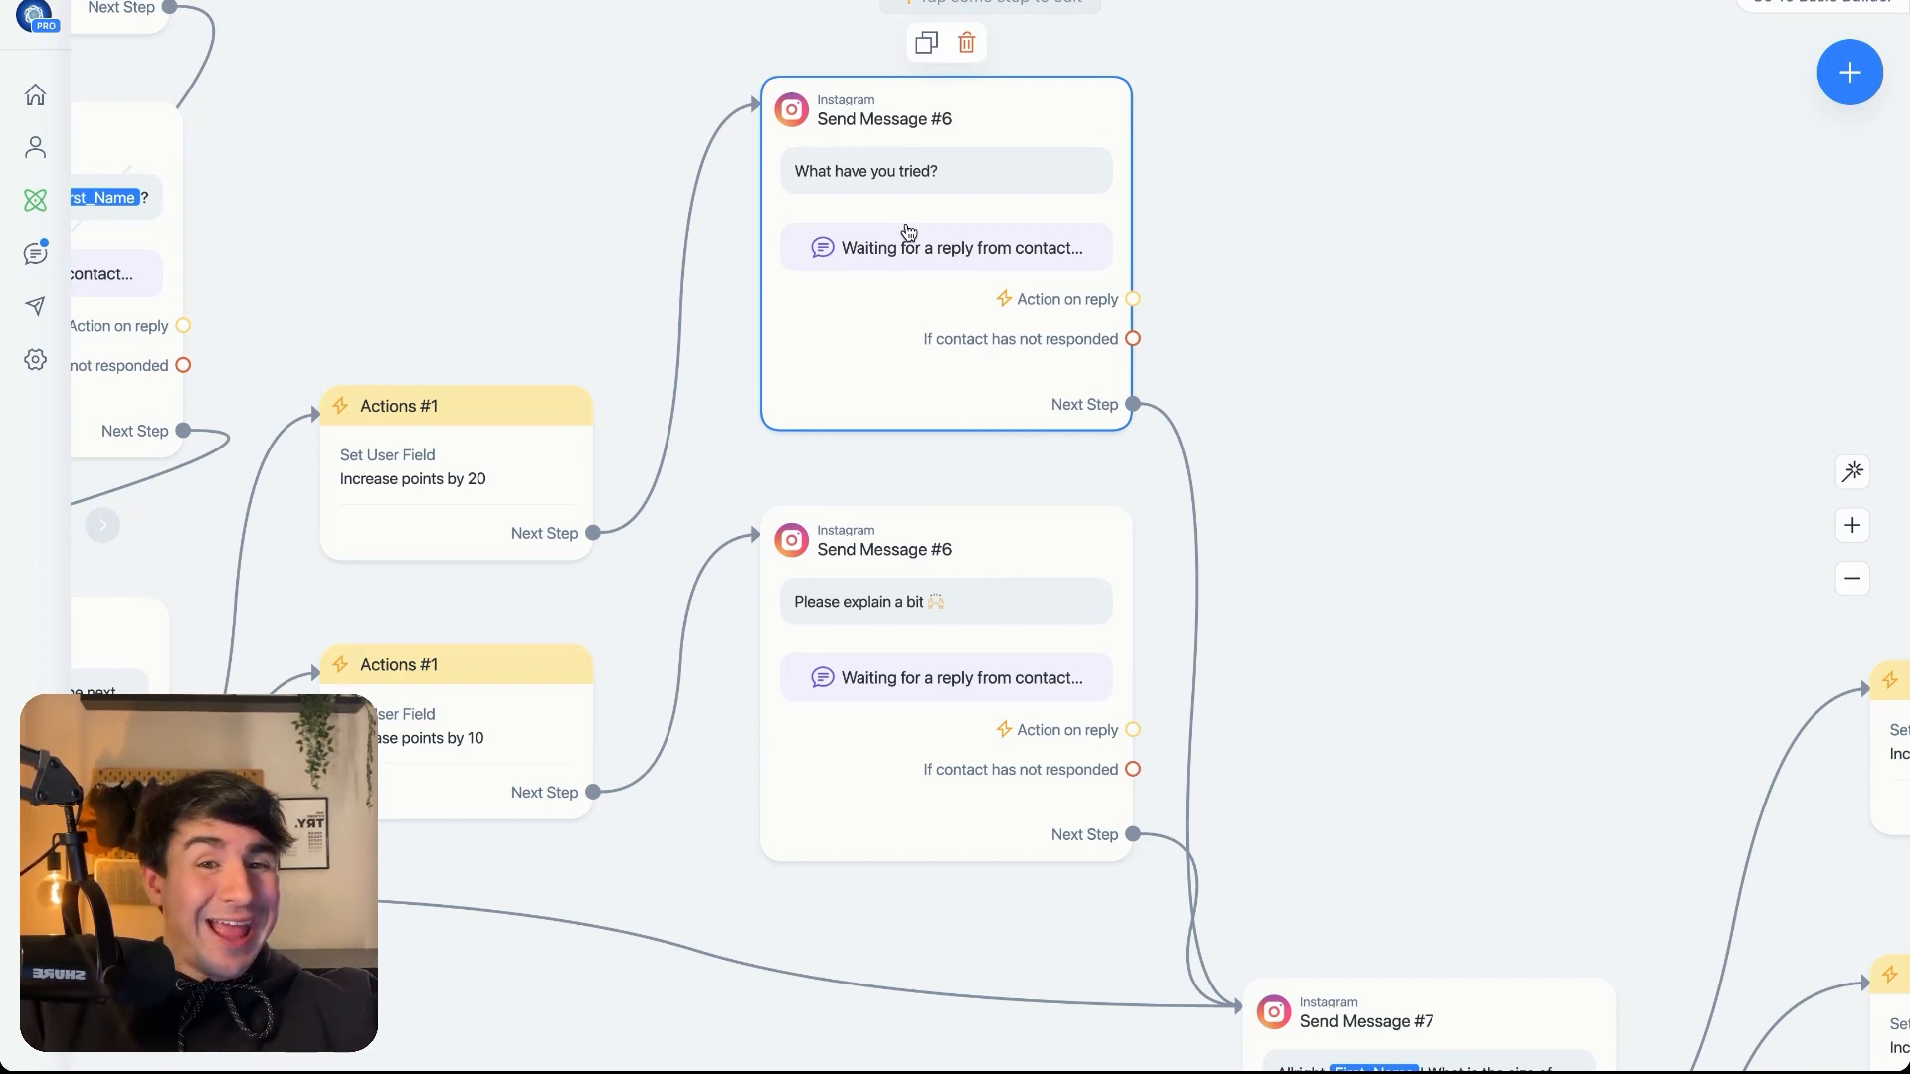
- Examine the custom field saving the "What have you tried?" answer and the company-size question with its quick replies and points actions
click(920, 247)
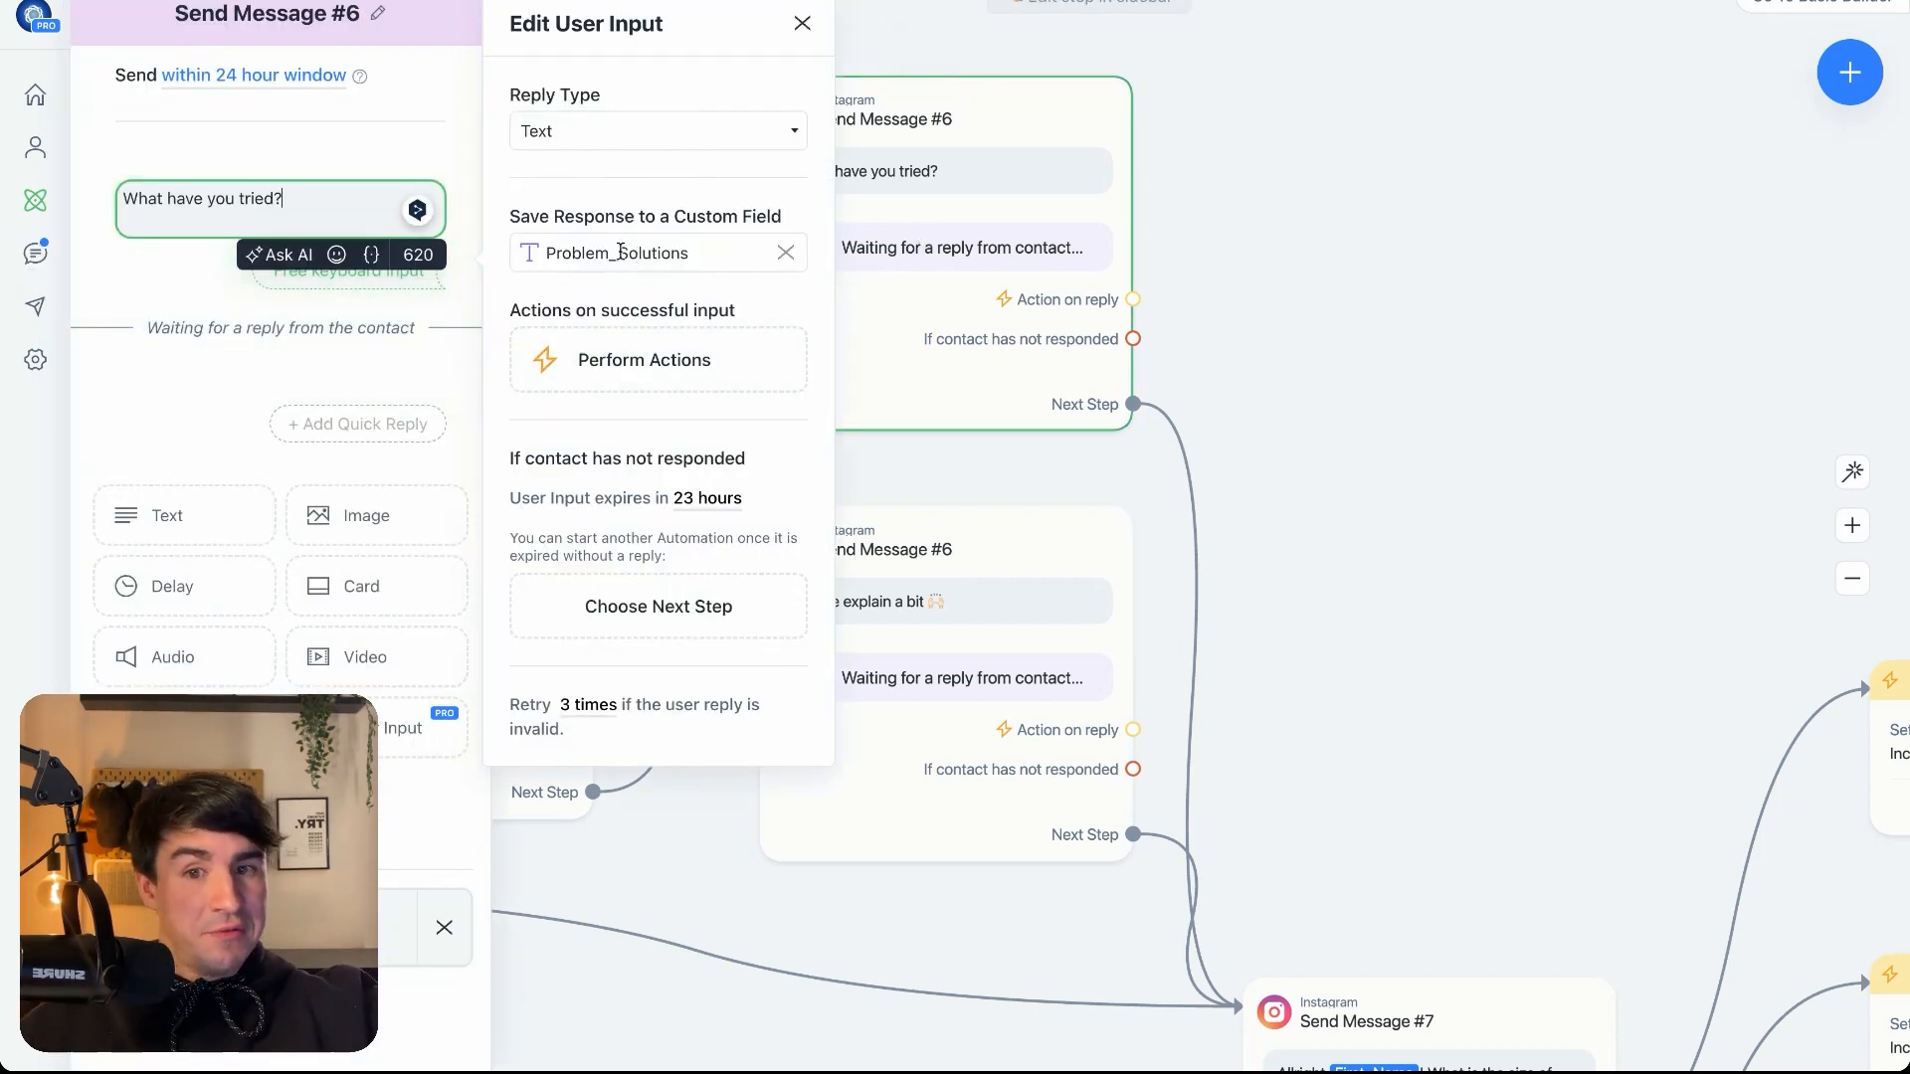
click(1396, 349)
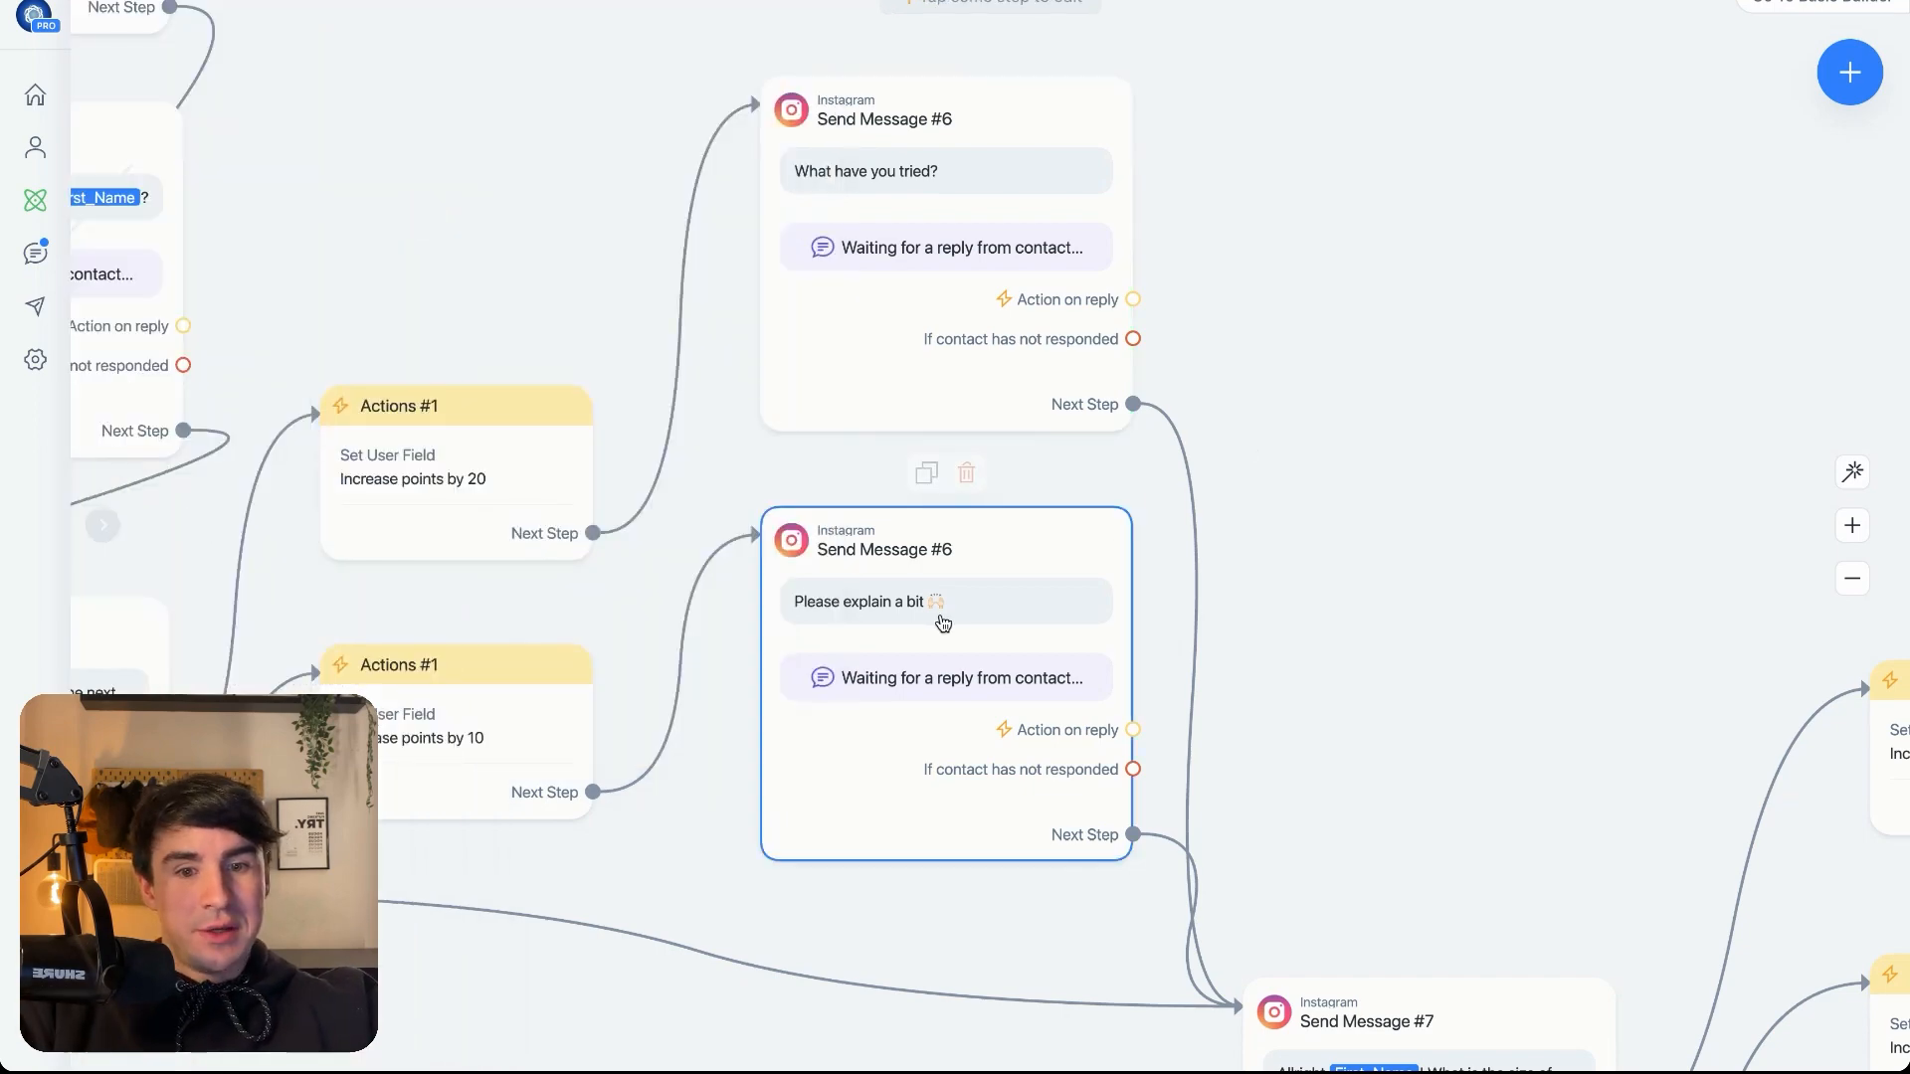
drag(1460, 353, 1407, 102)
scroll(959, 820, right, 7)
scroll(959, 820, down, 4)
scroll(959, 820, up, 2)
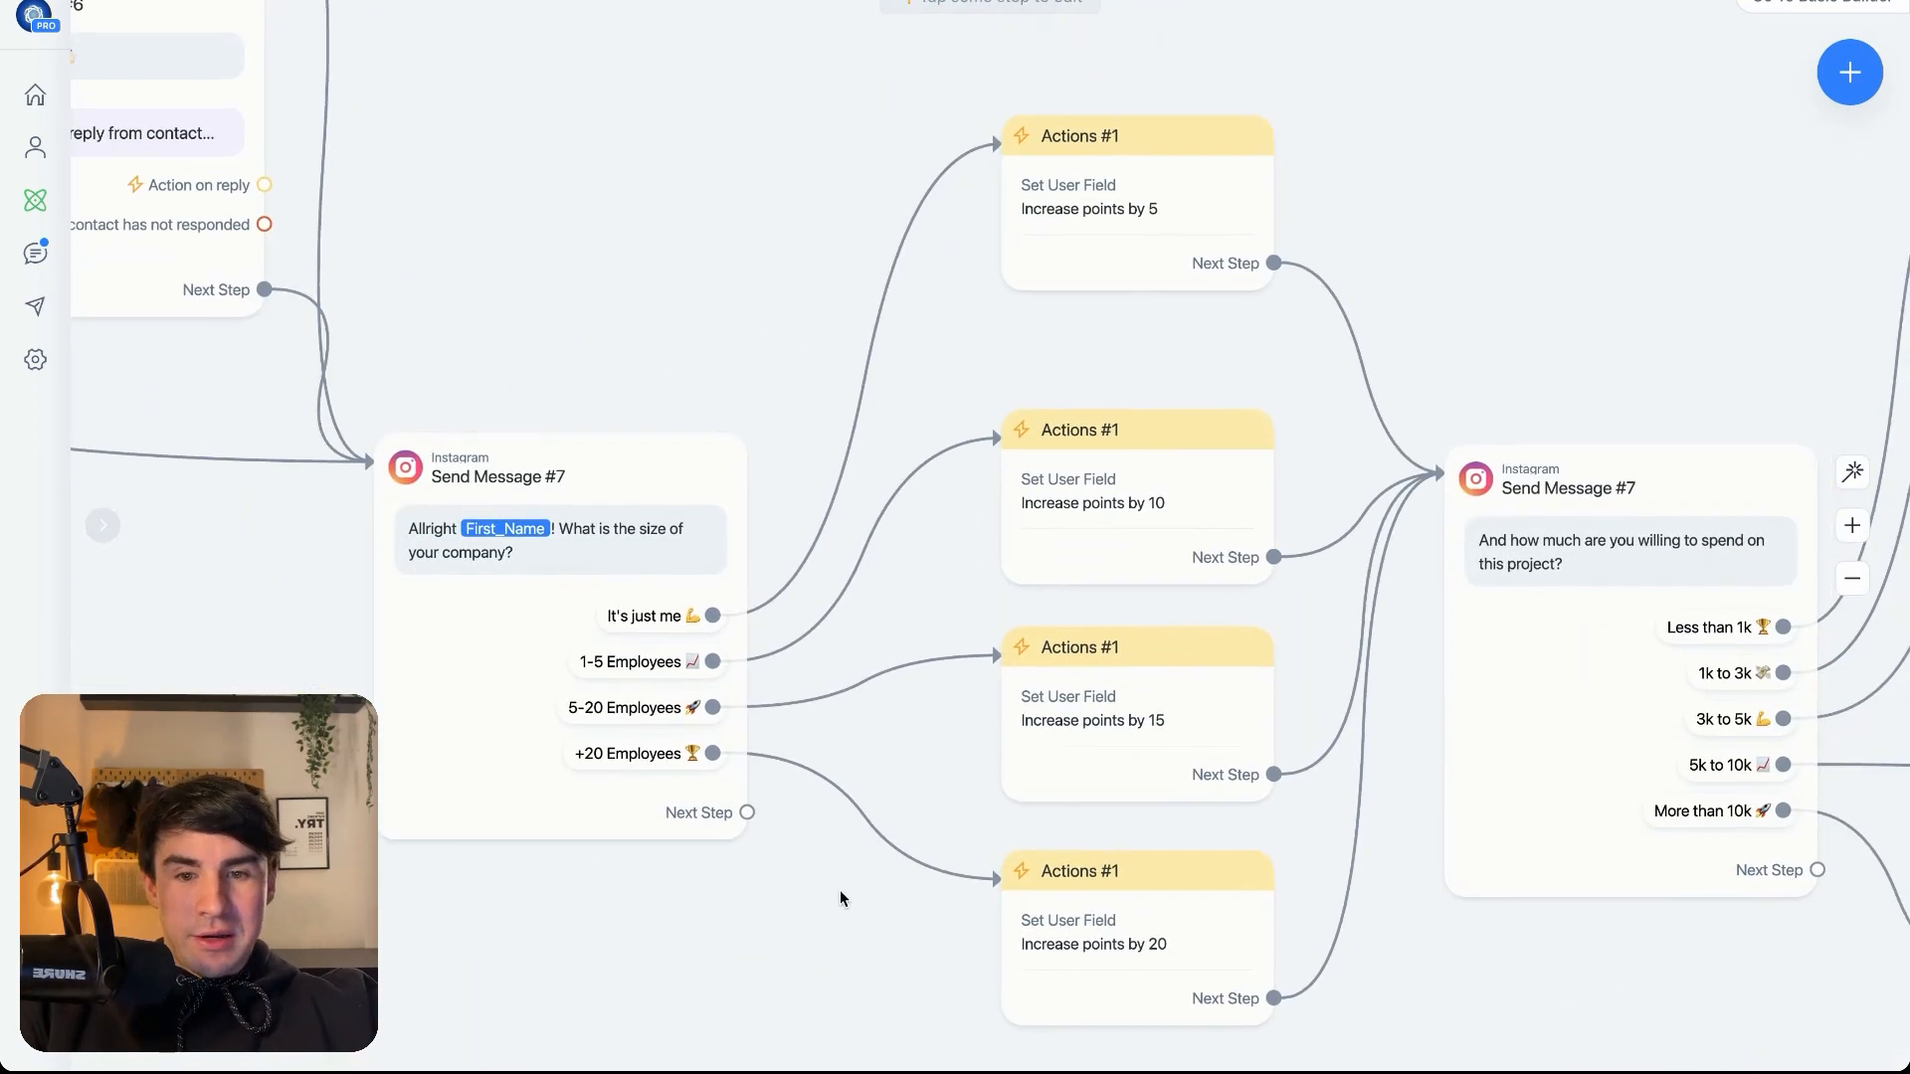
scroll(516, 647, up, 5)
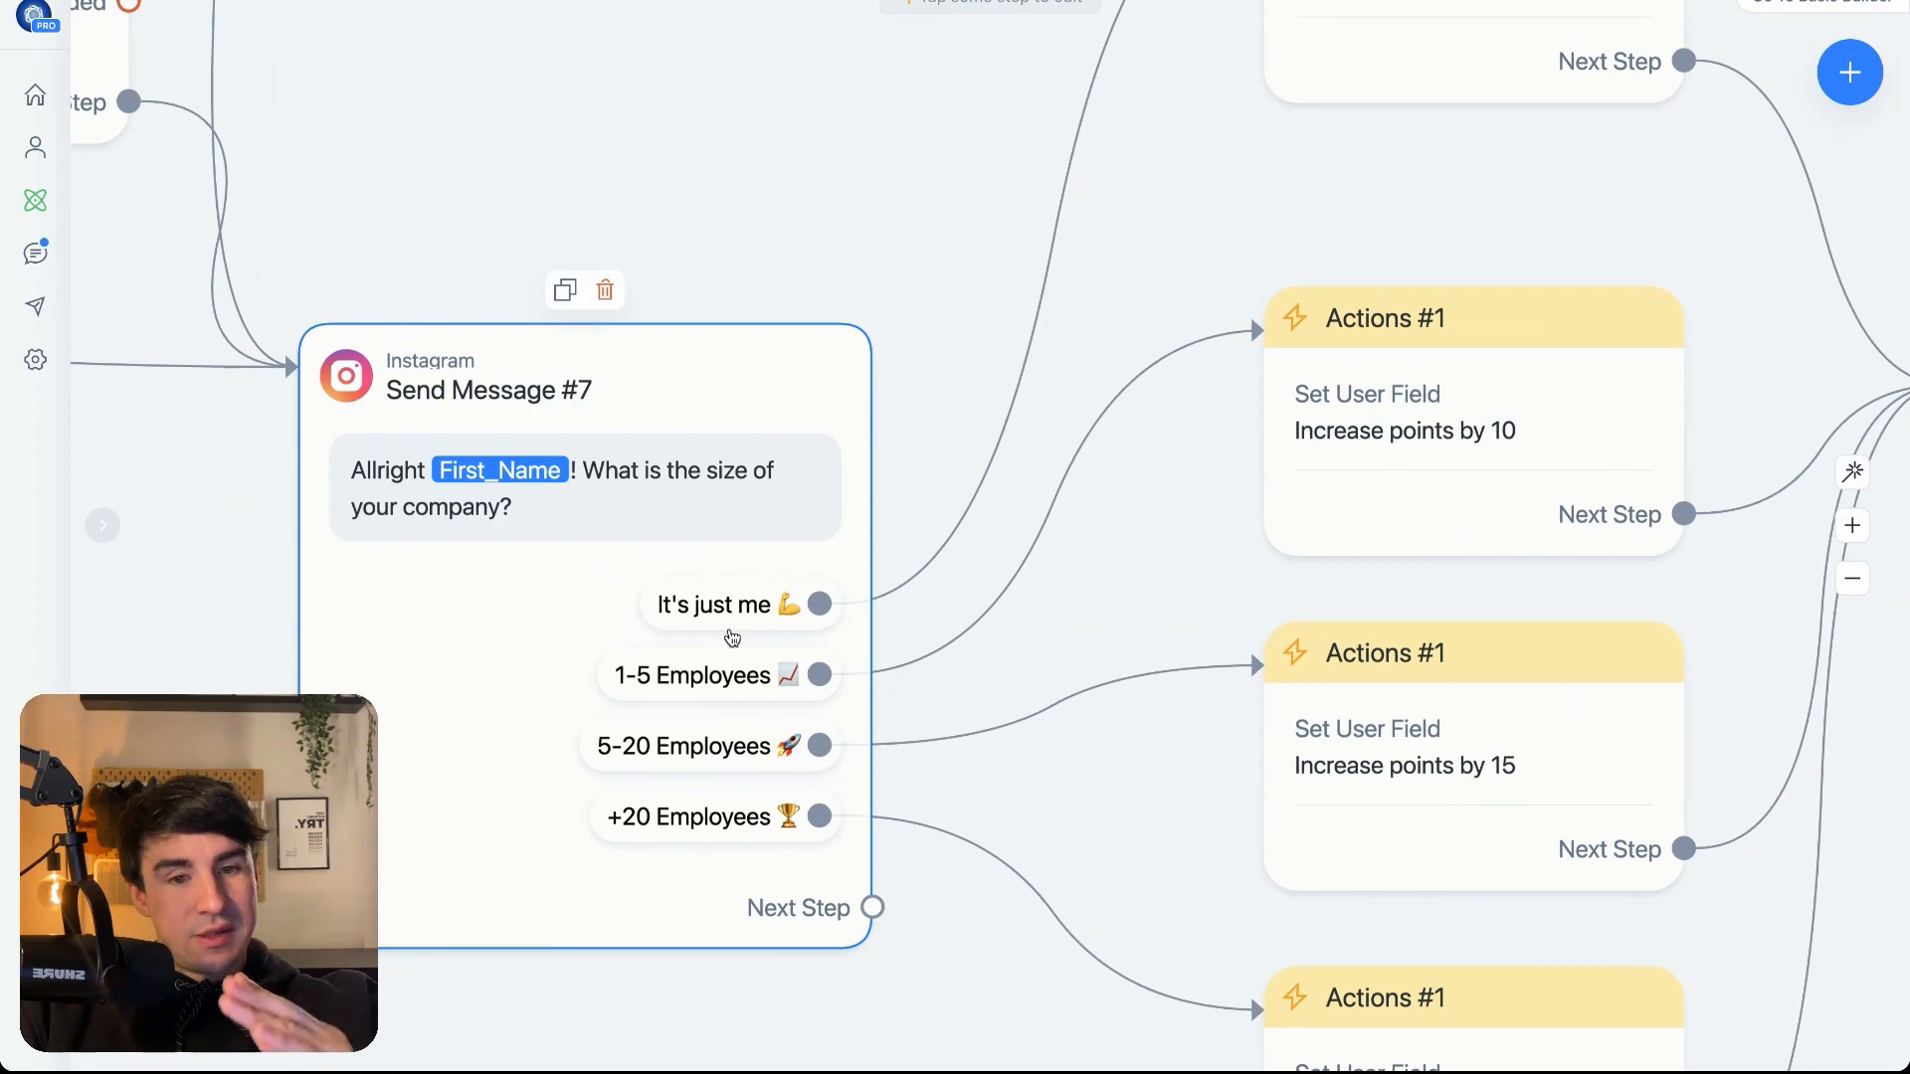
mouse_move(1151, 365)
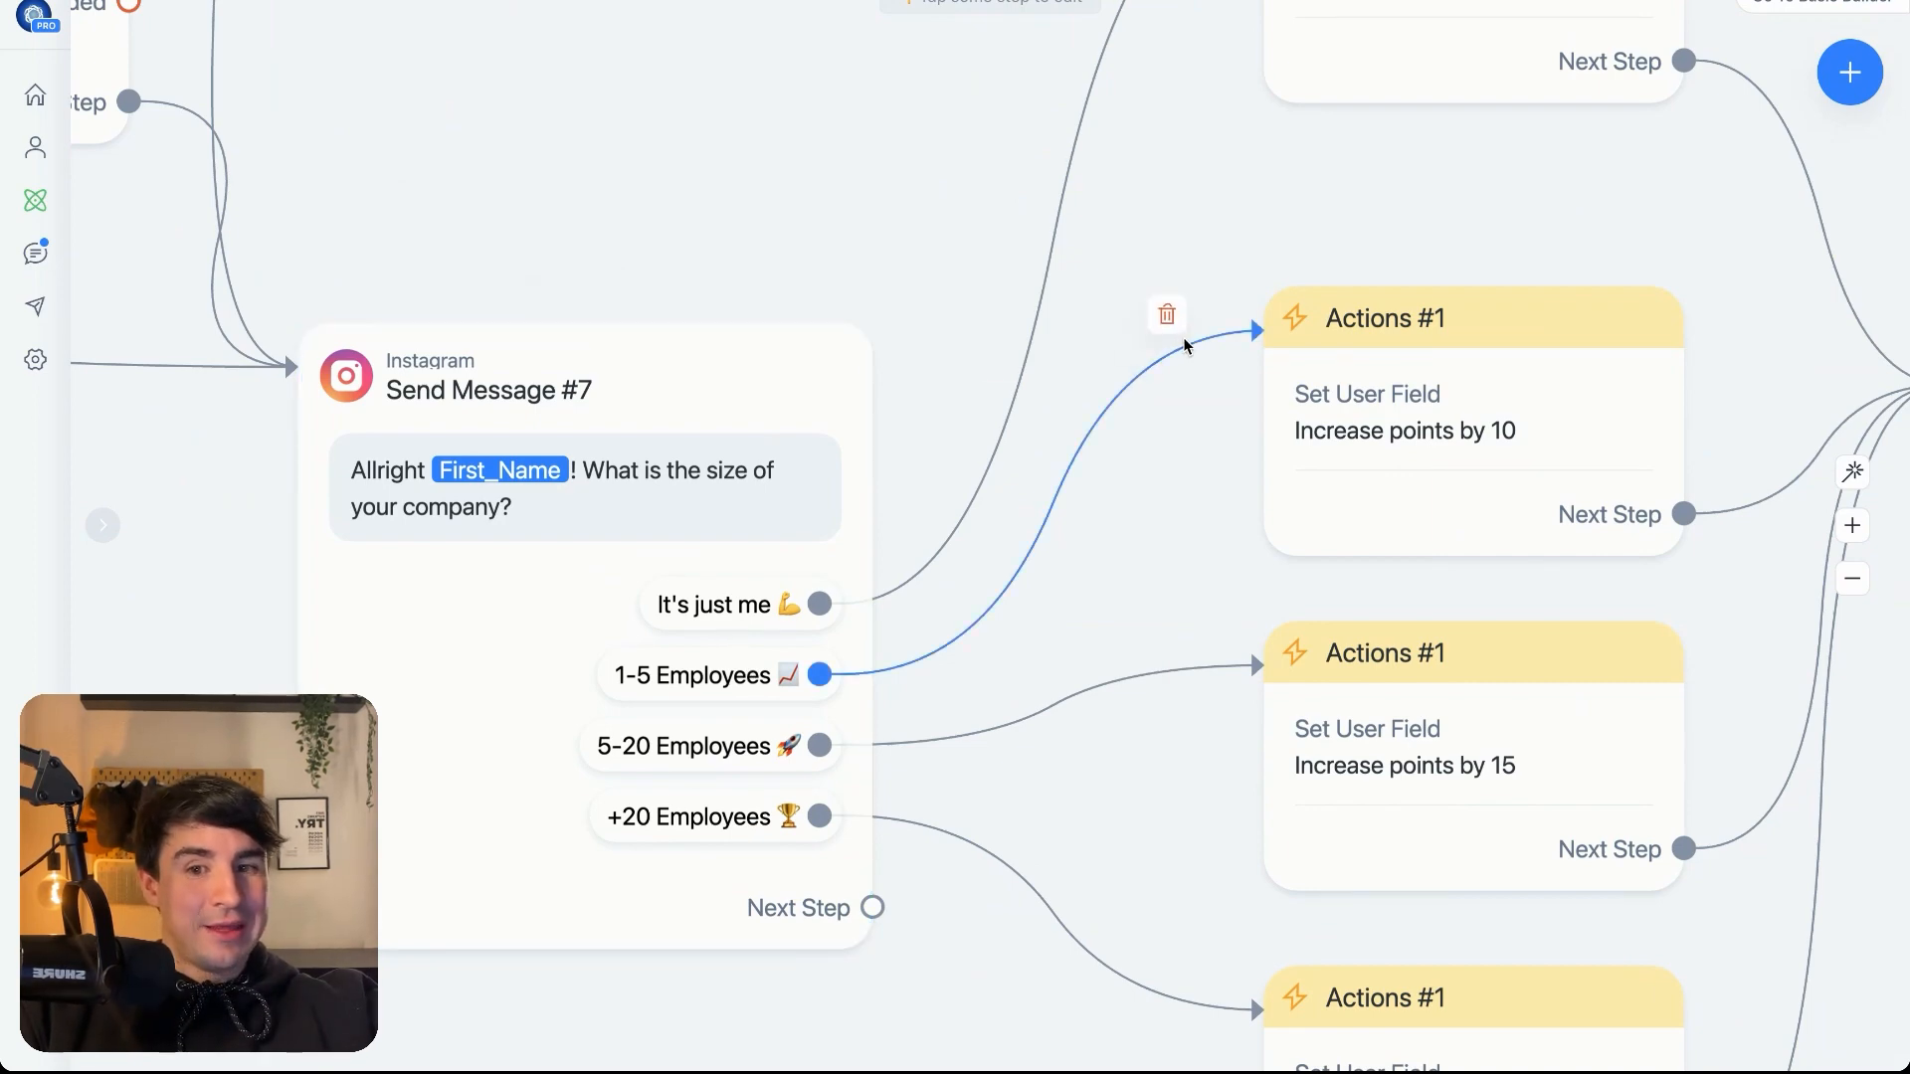
scroll(1346, 259, down, 5)
mouse_move(1358, 130)
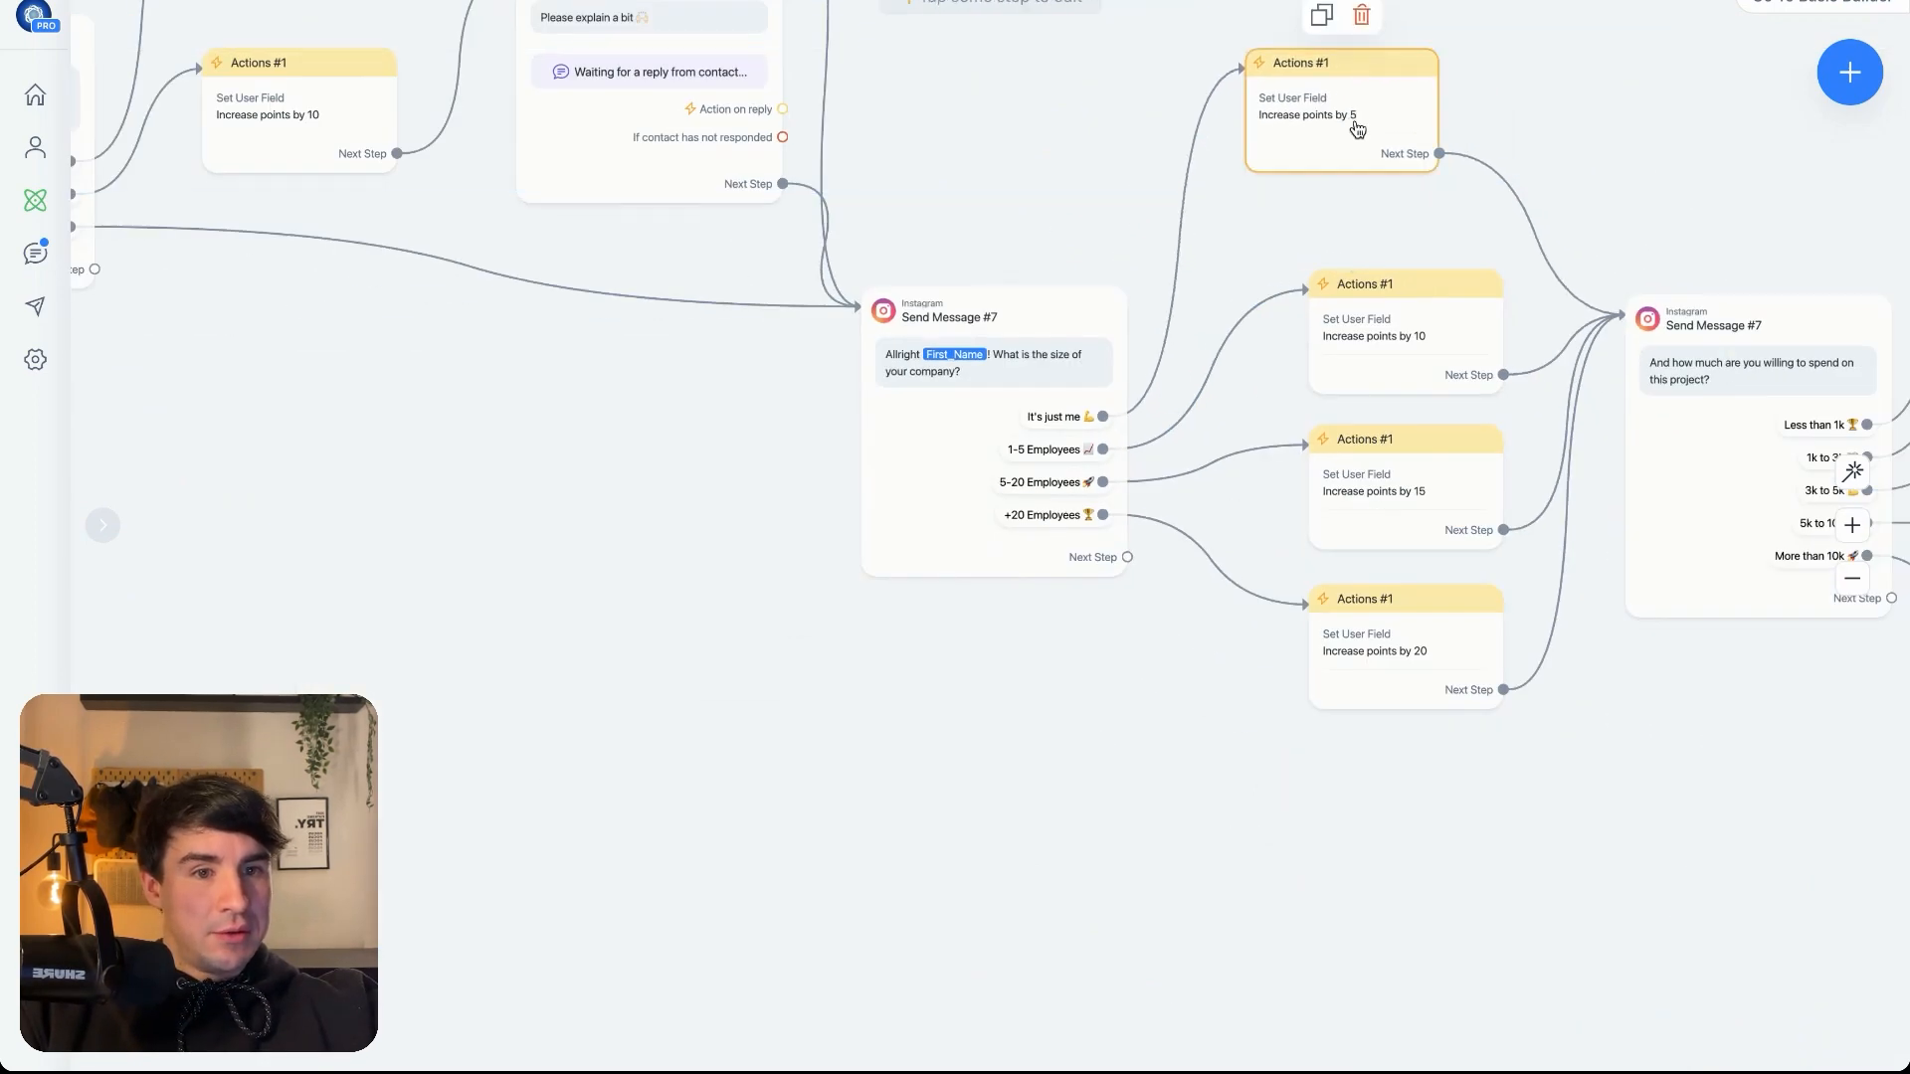
- Rearrange the company-size question's points actions and move the budget question's 5-, 10- and 15-point actions further up
drag(1386, 286, 1348, 244)
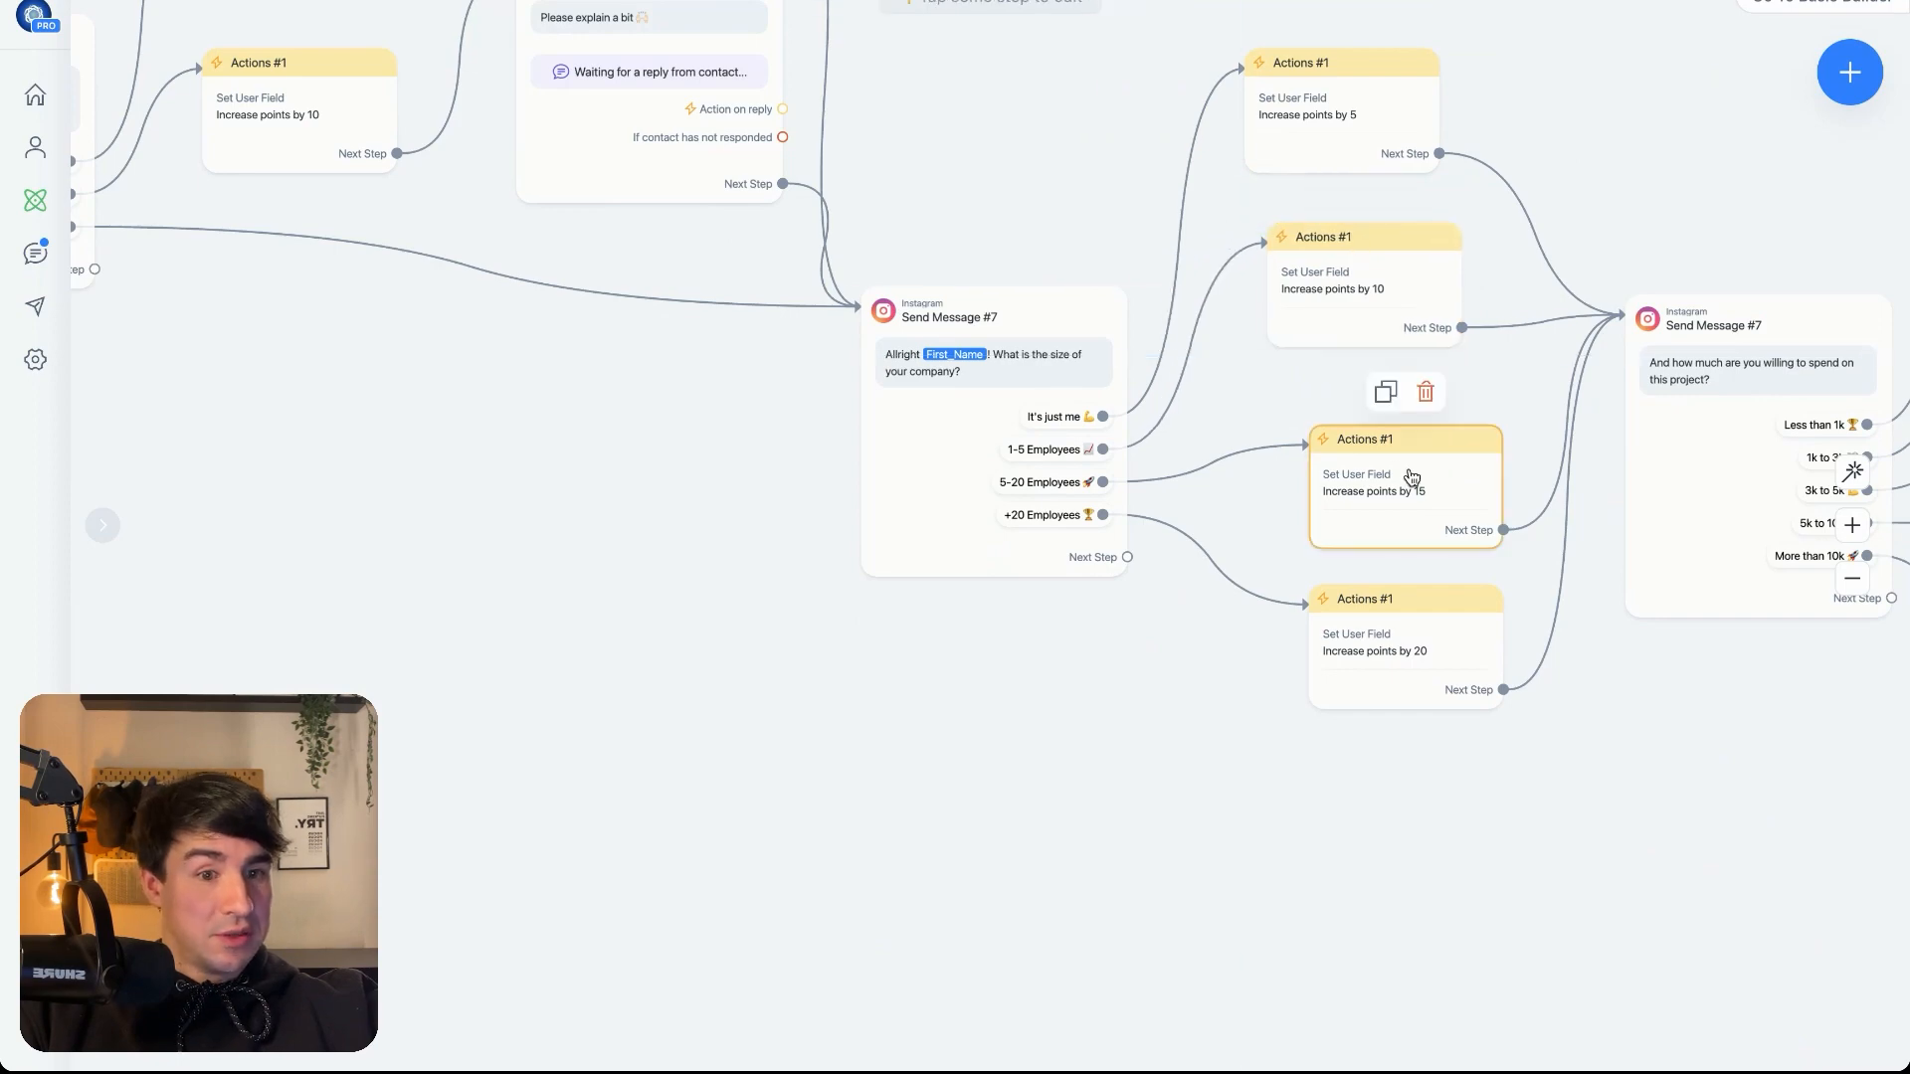
drag(1412, 478, 1370, 470)
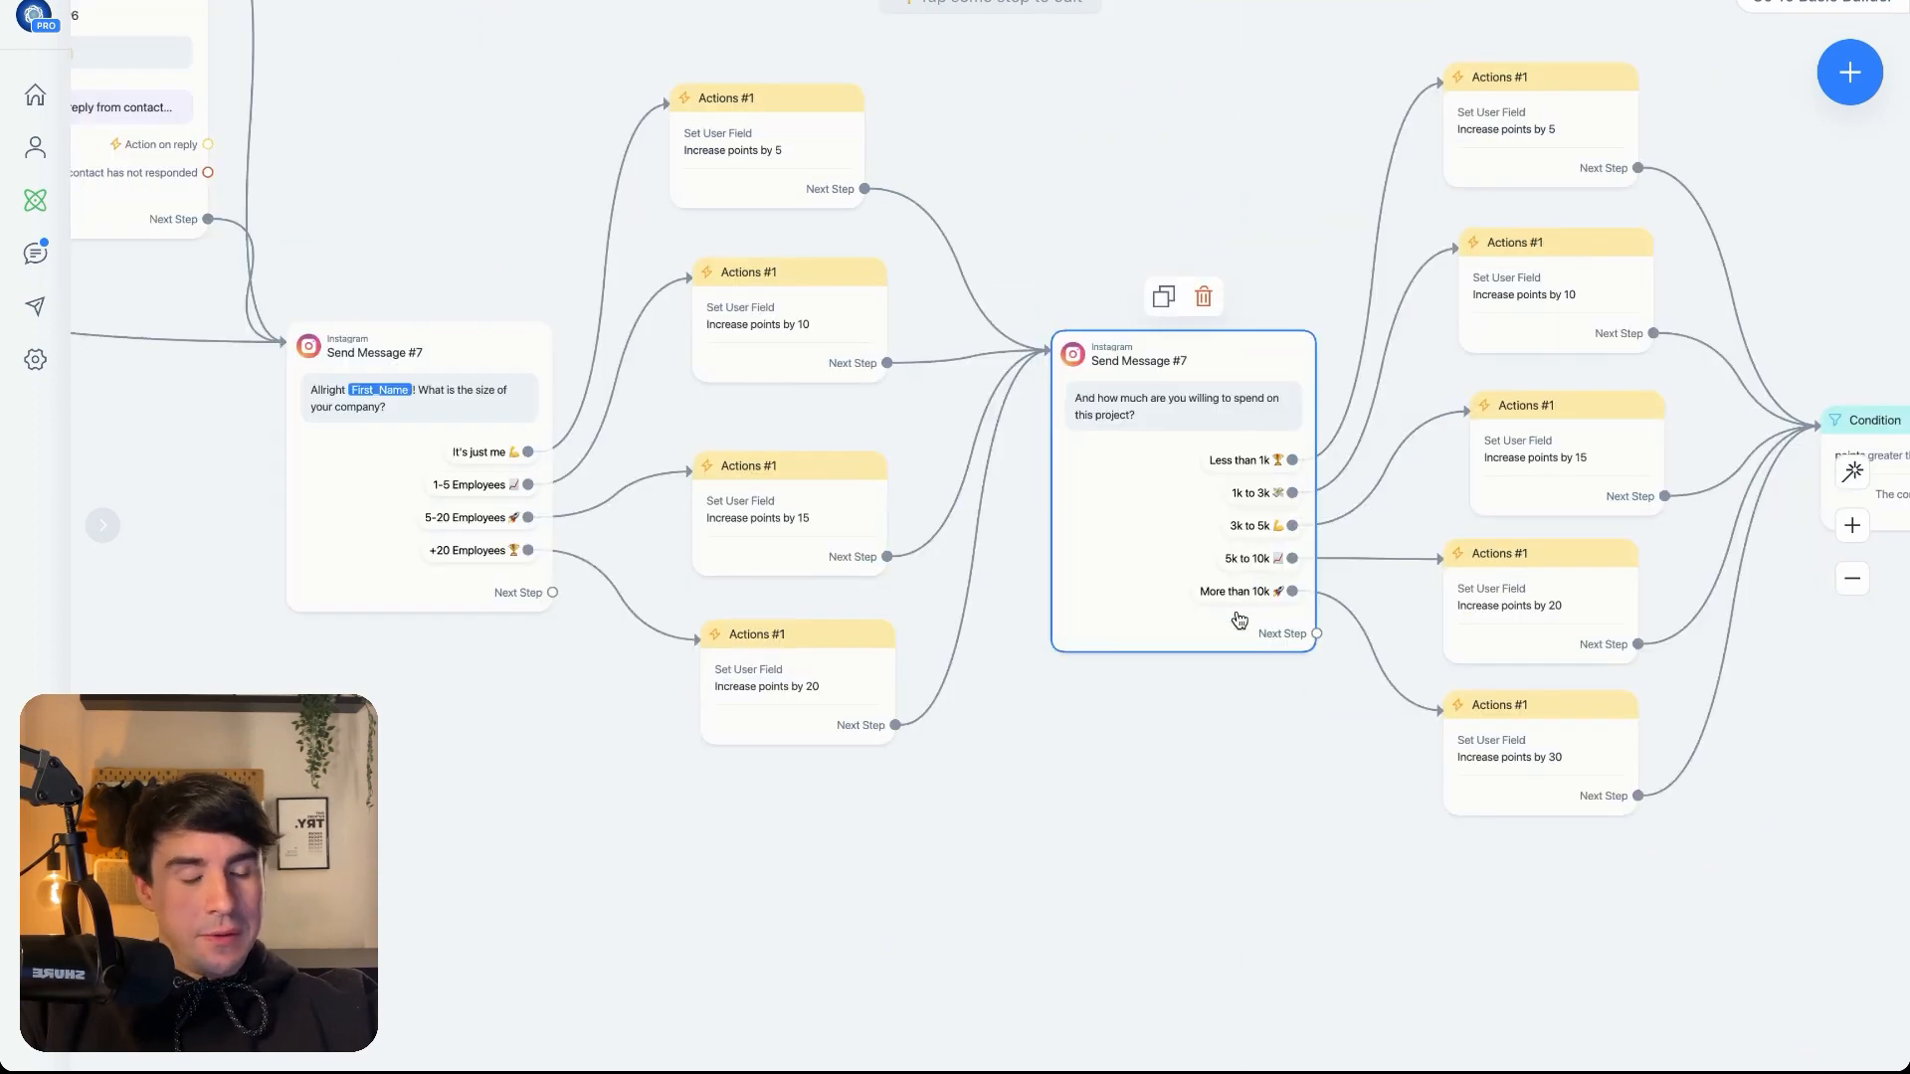
scroll(1217, 733, down, 2)
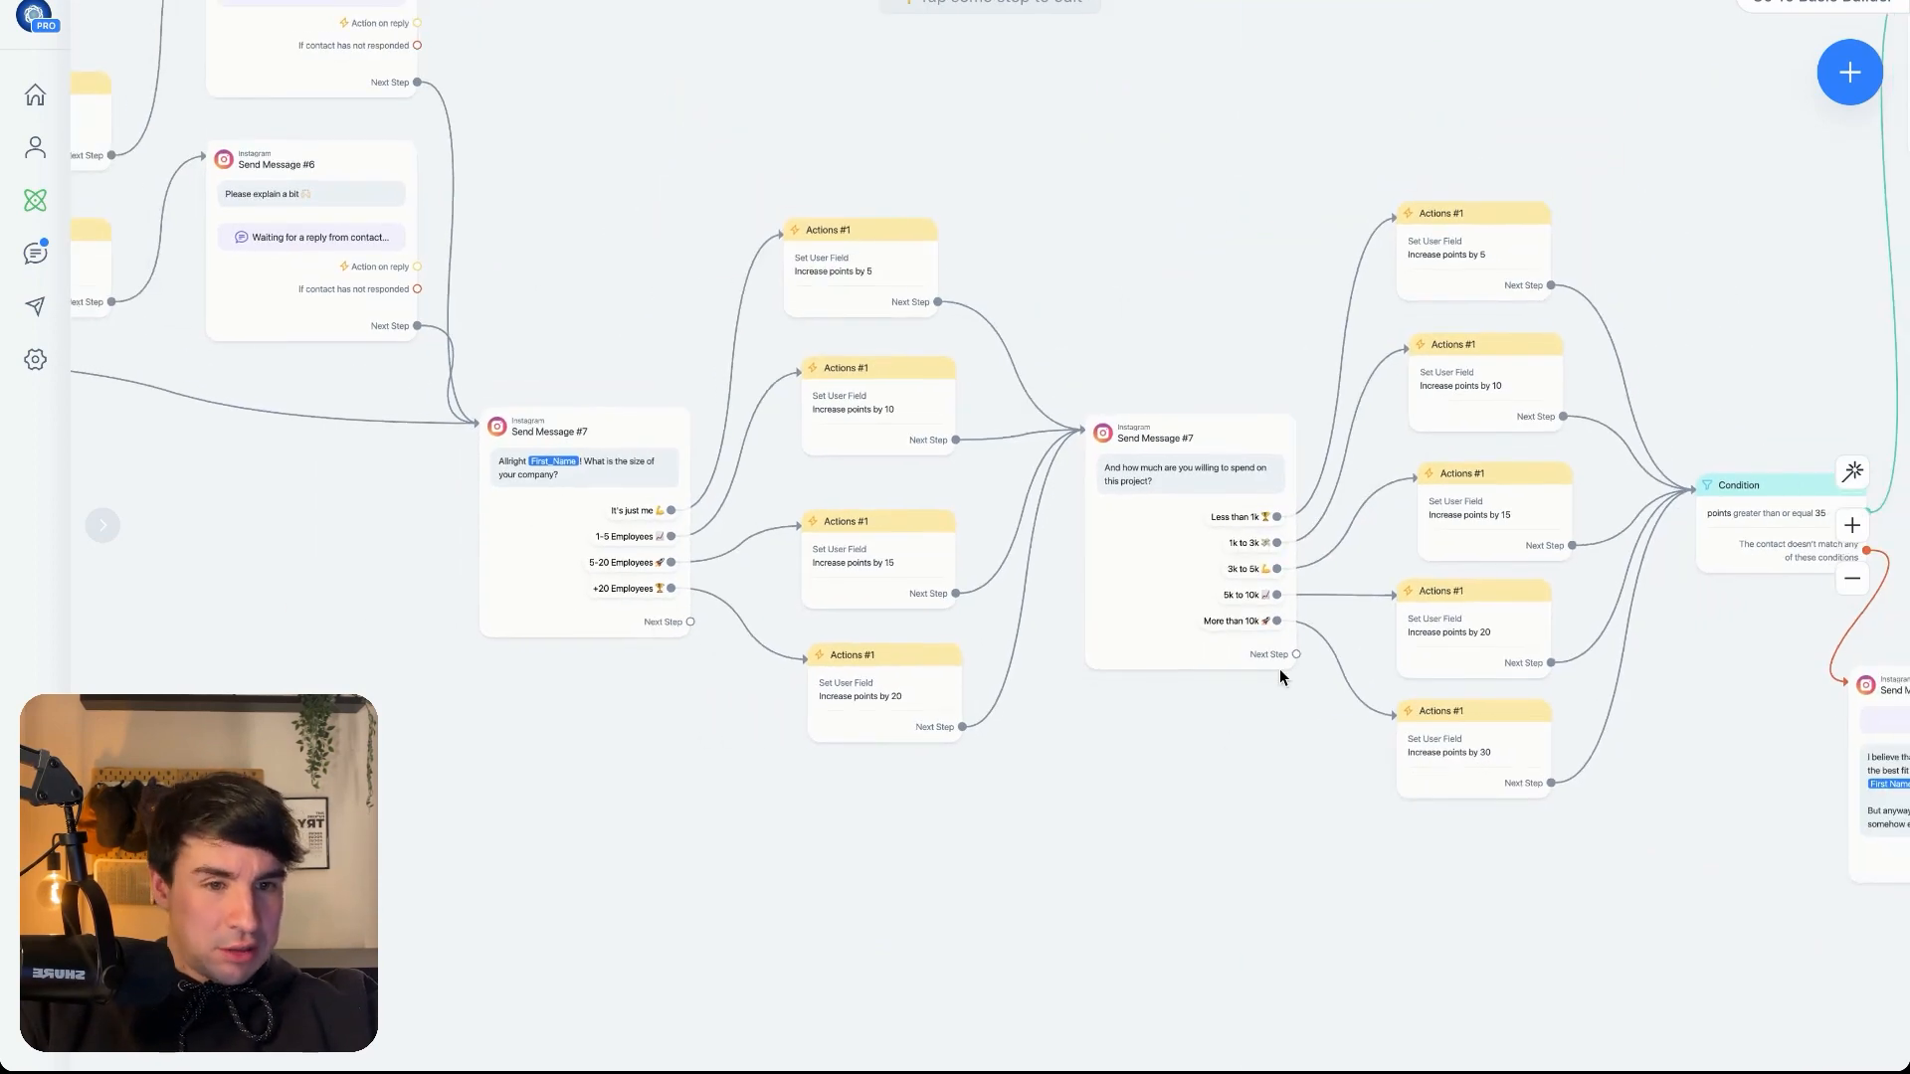
drag(1473, 210, 1474, 112)
drag(1489, 348, 1486, 258)
drag(1492, 482, 1492, 402)
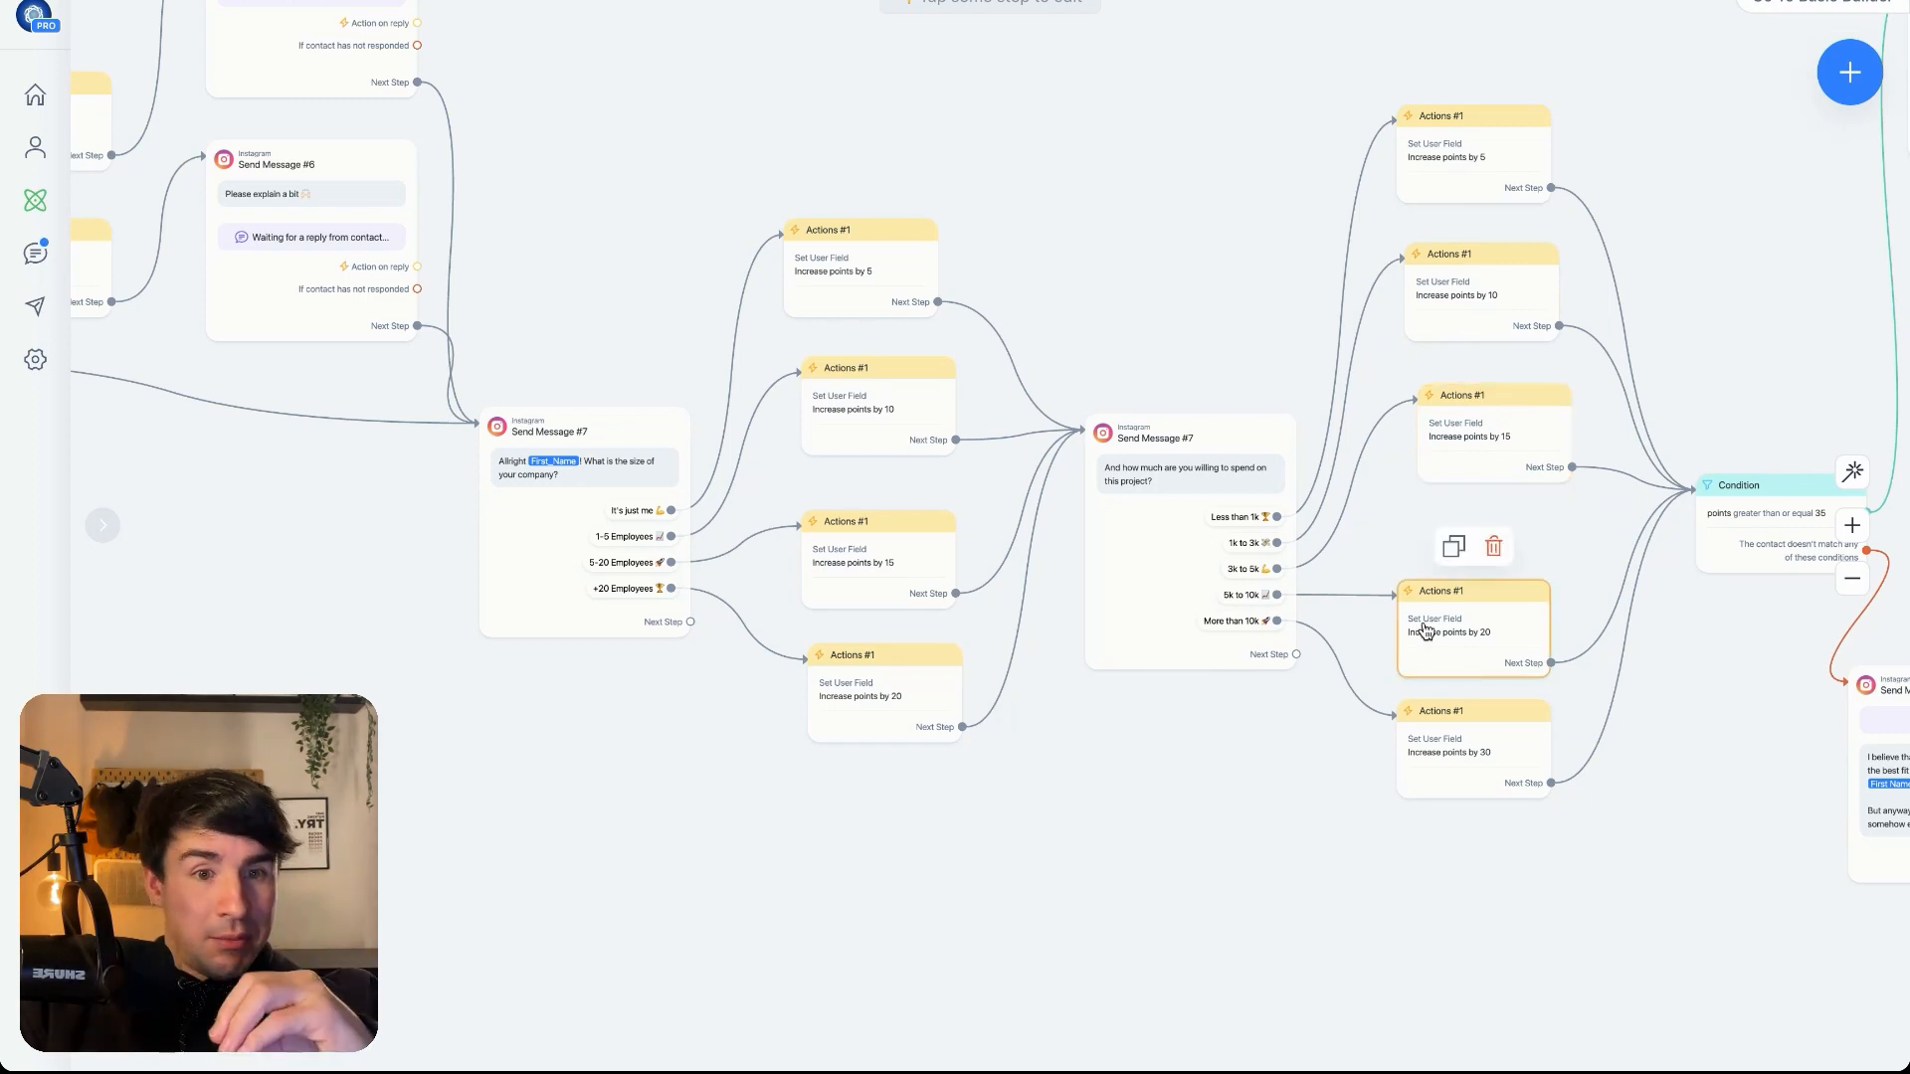
- Add a new Condition step after the budget question's 15-point action
scroll(1315, 844, right, 5)
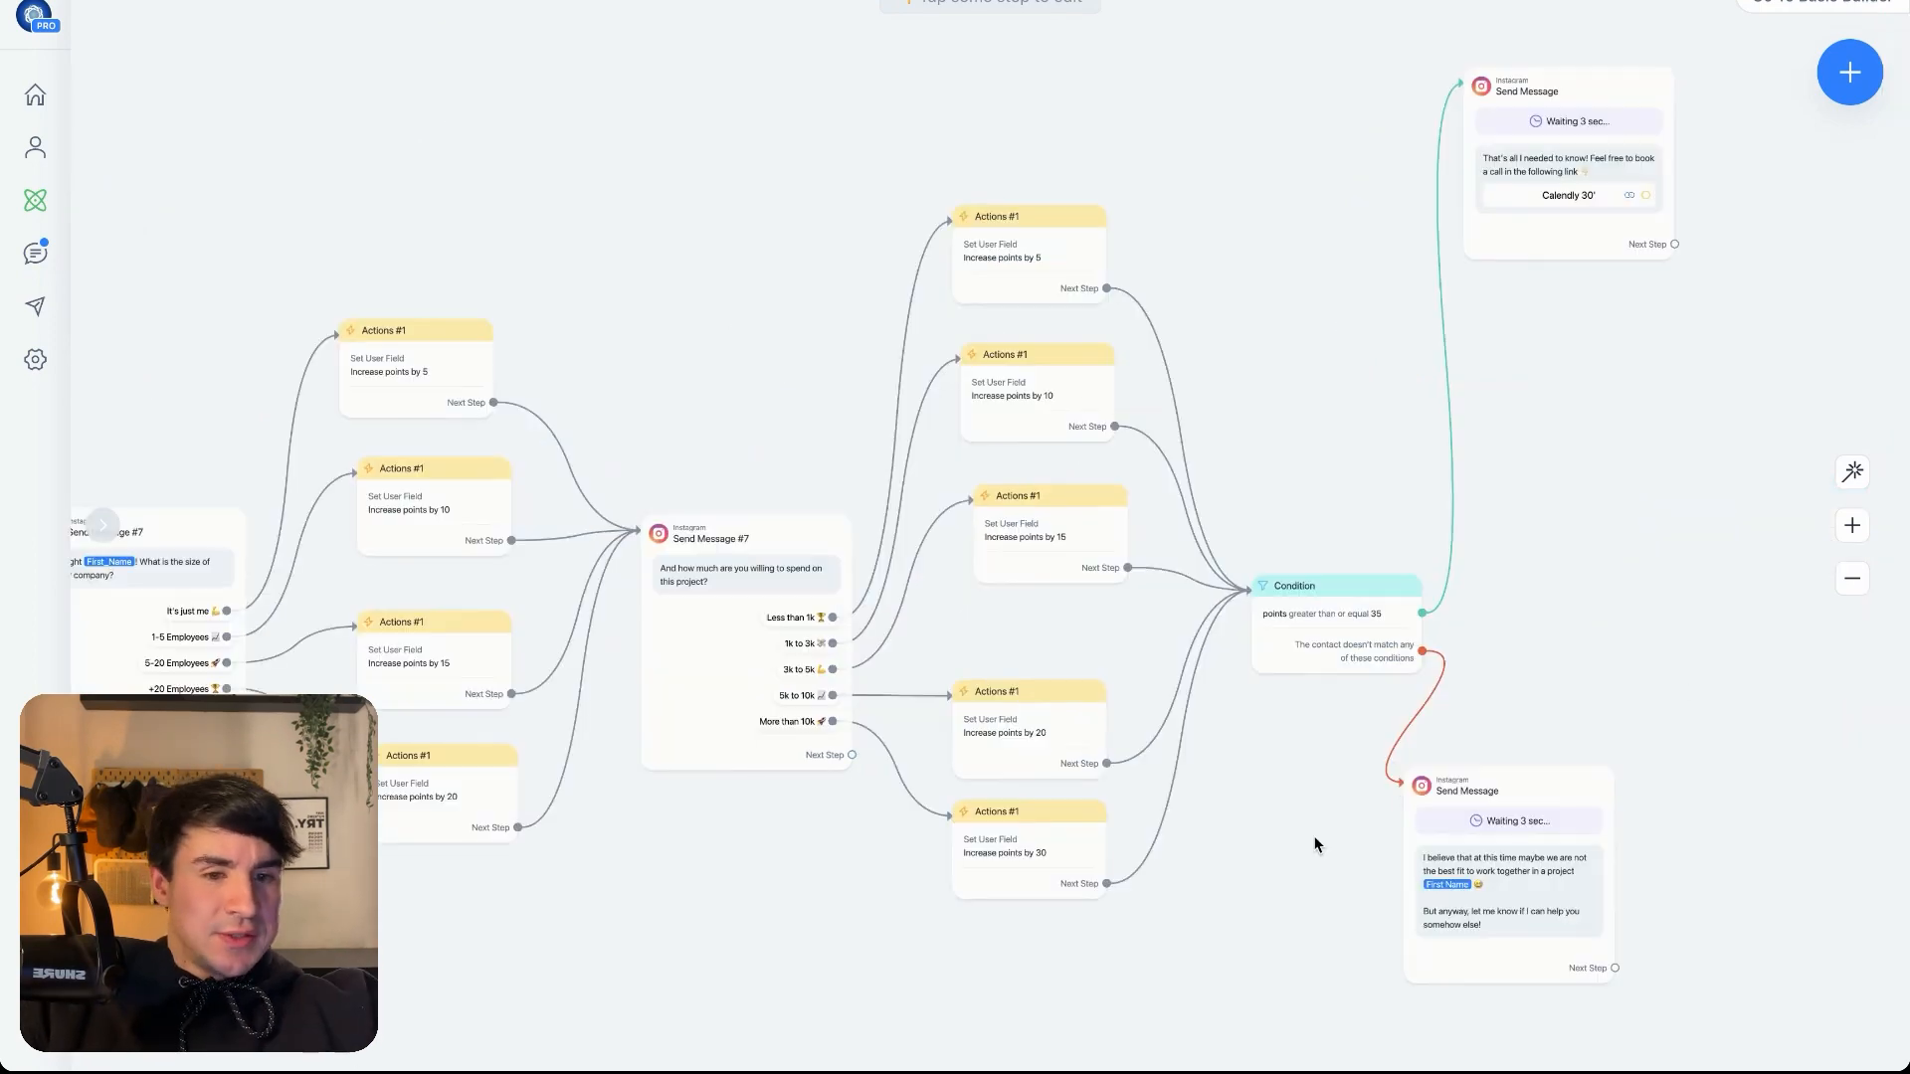
scroll(1255, 496, up, 8)
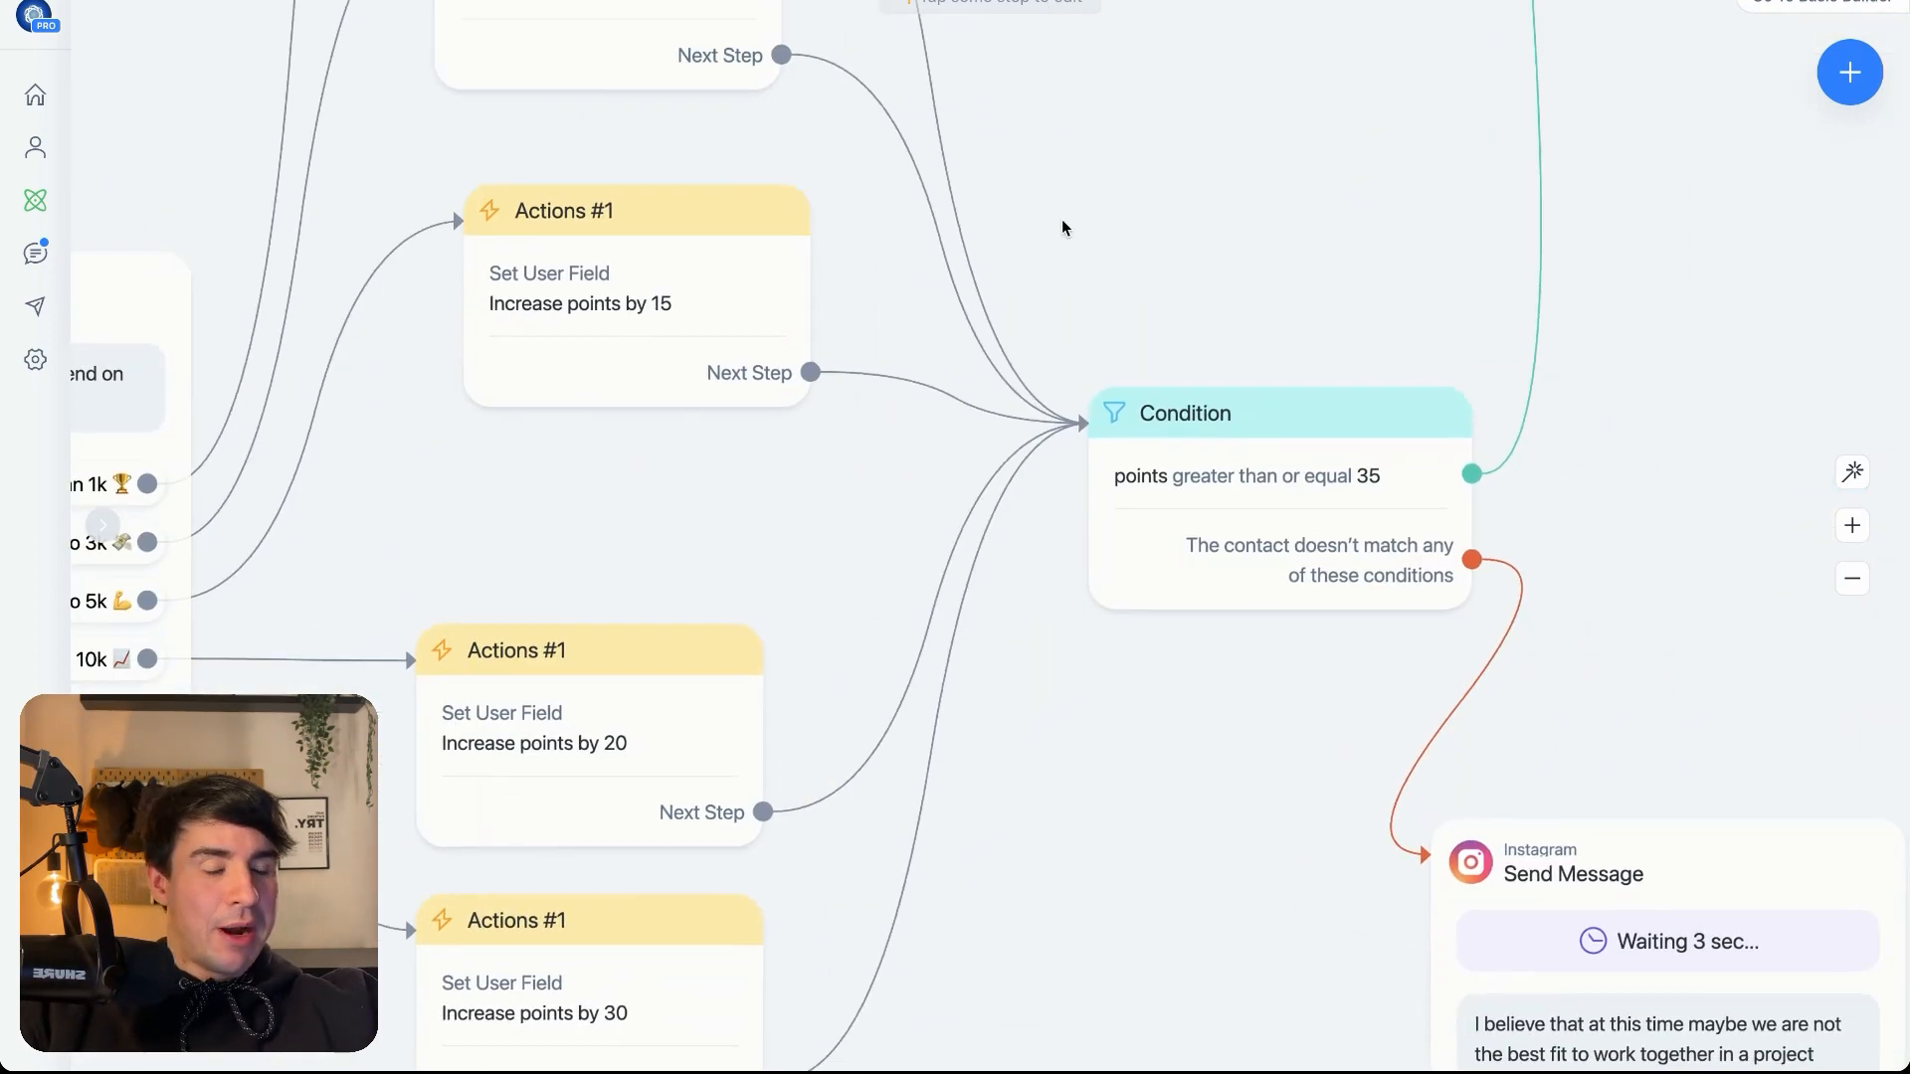
drag(991, 293, 997, 315)
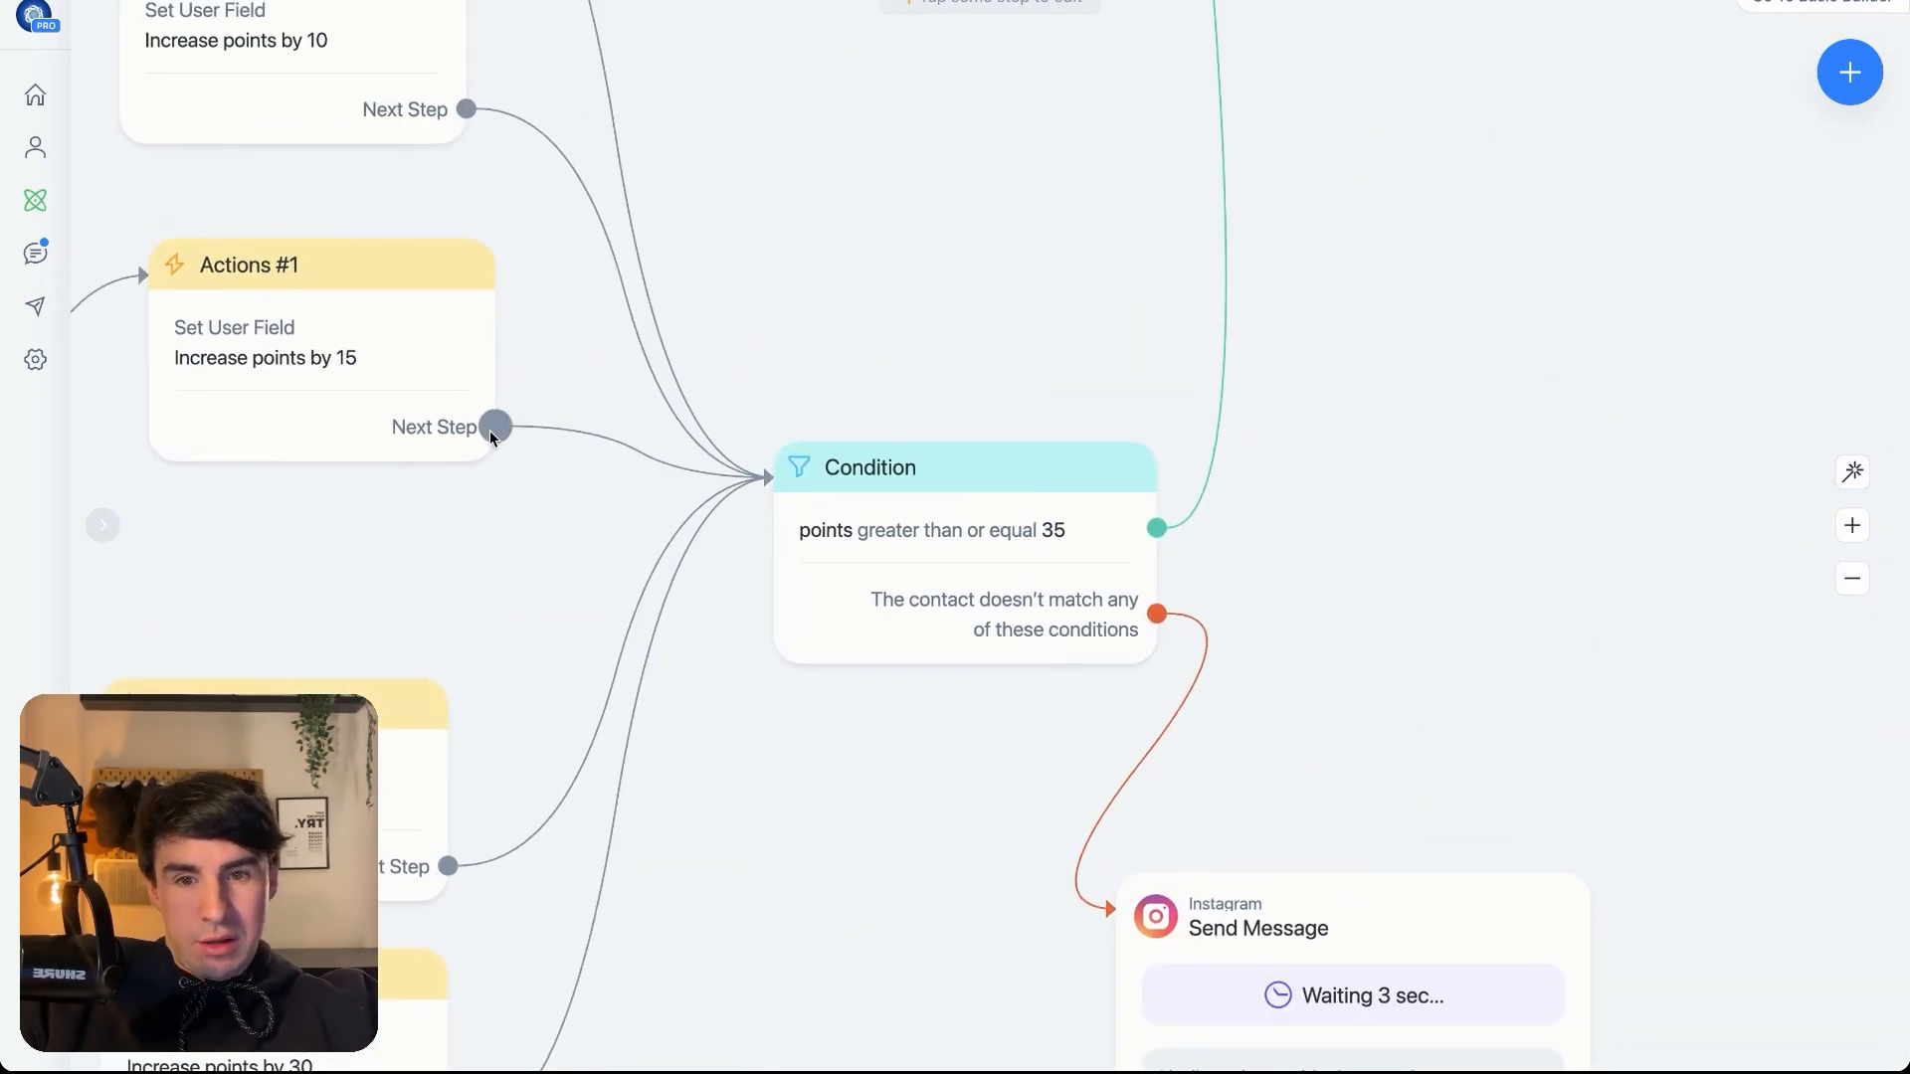
drag(493, 427, 820, 215)
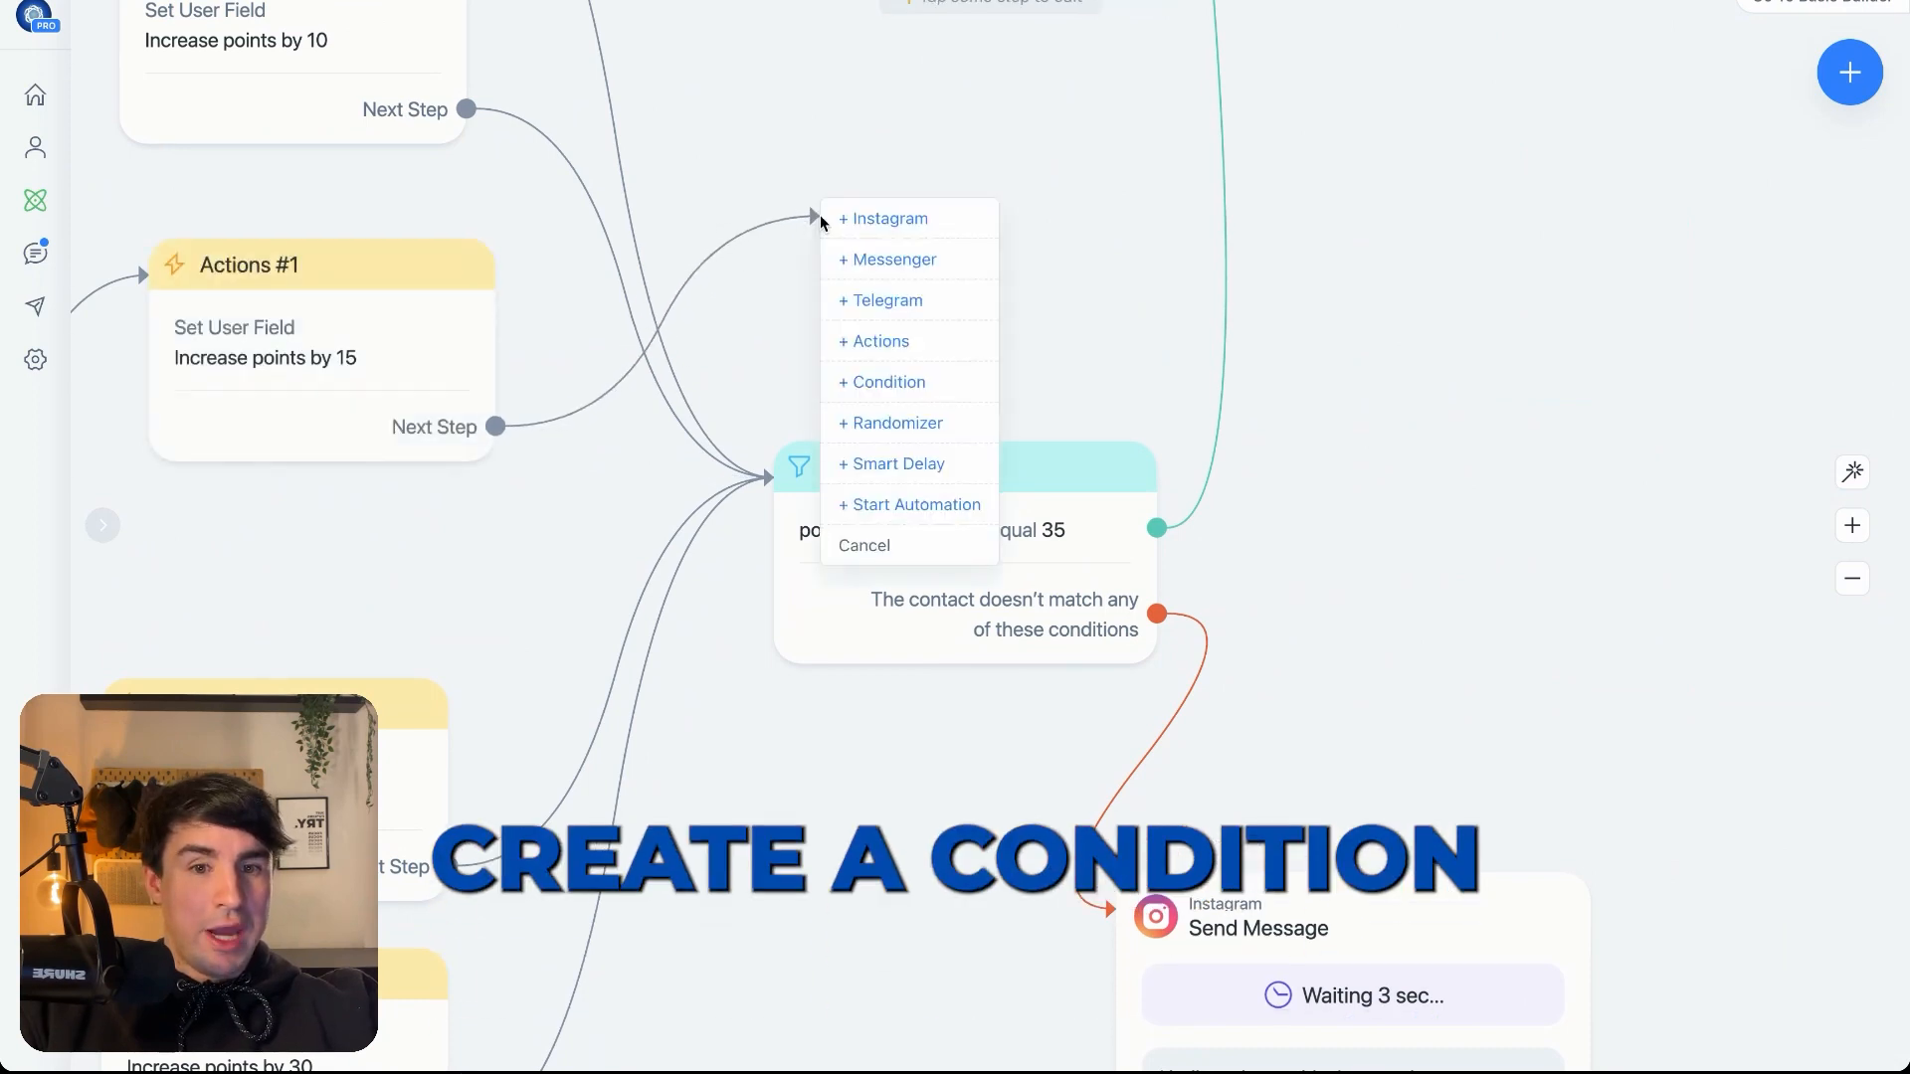
click(955, 383)
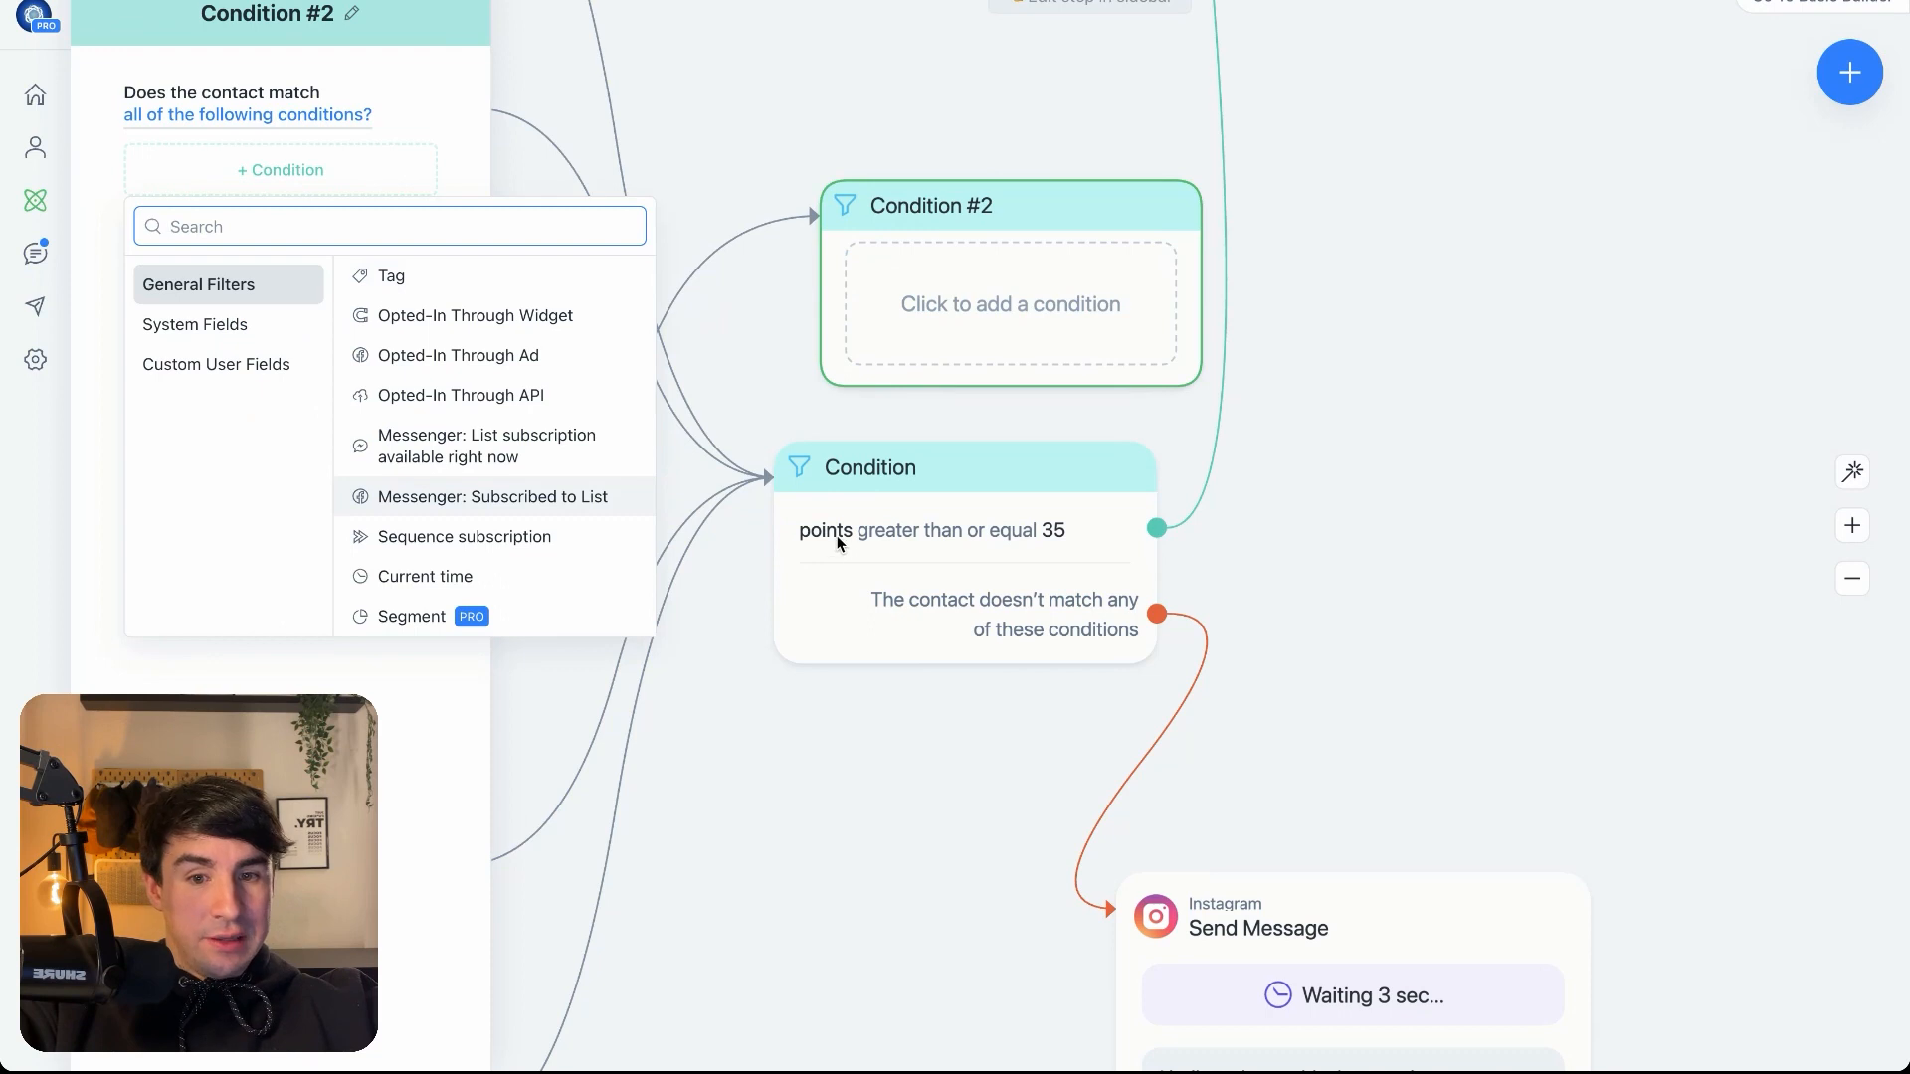
- Set the new condition to check that the custom field points is greater than or equal to 35
text(points)
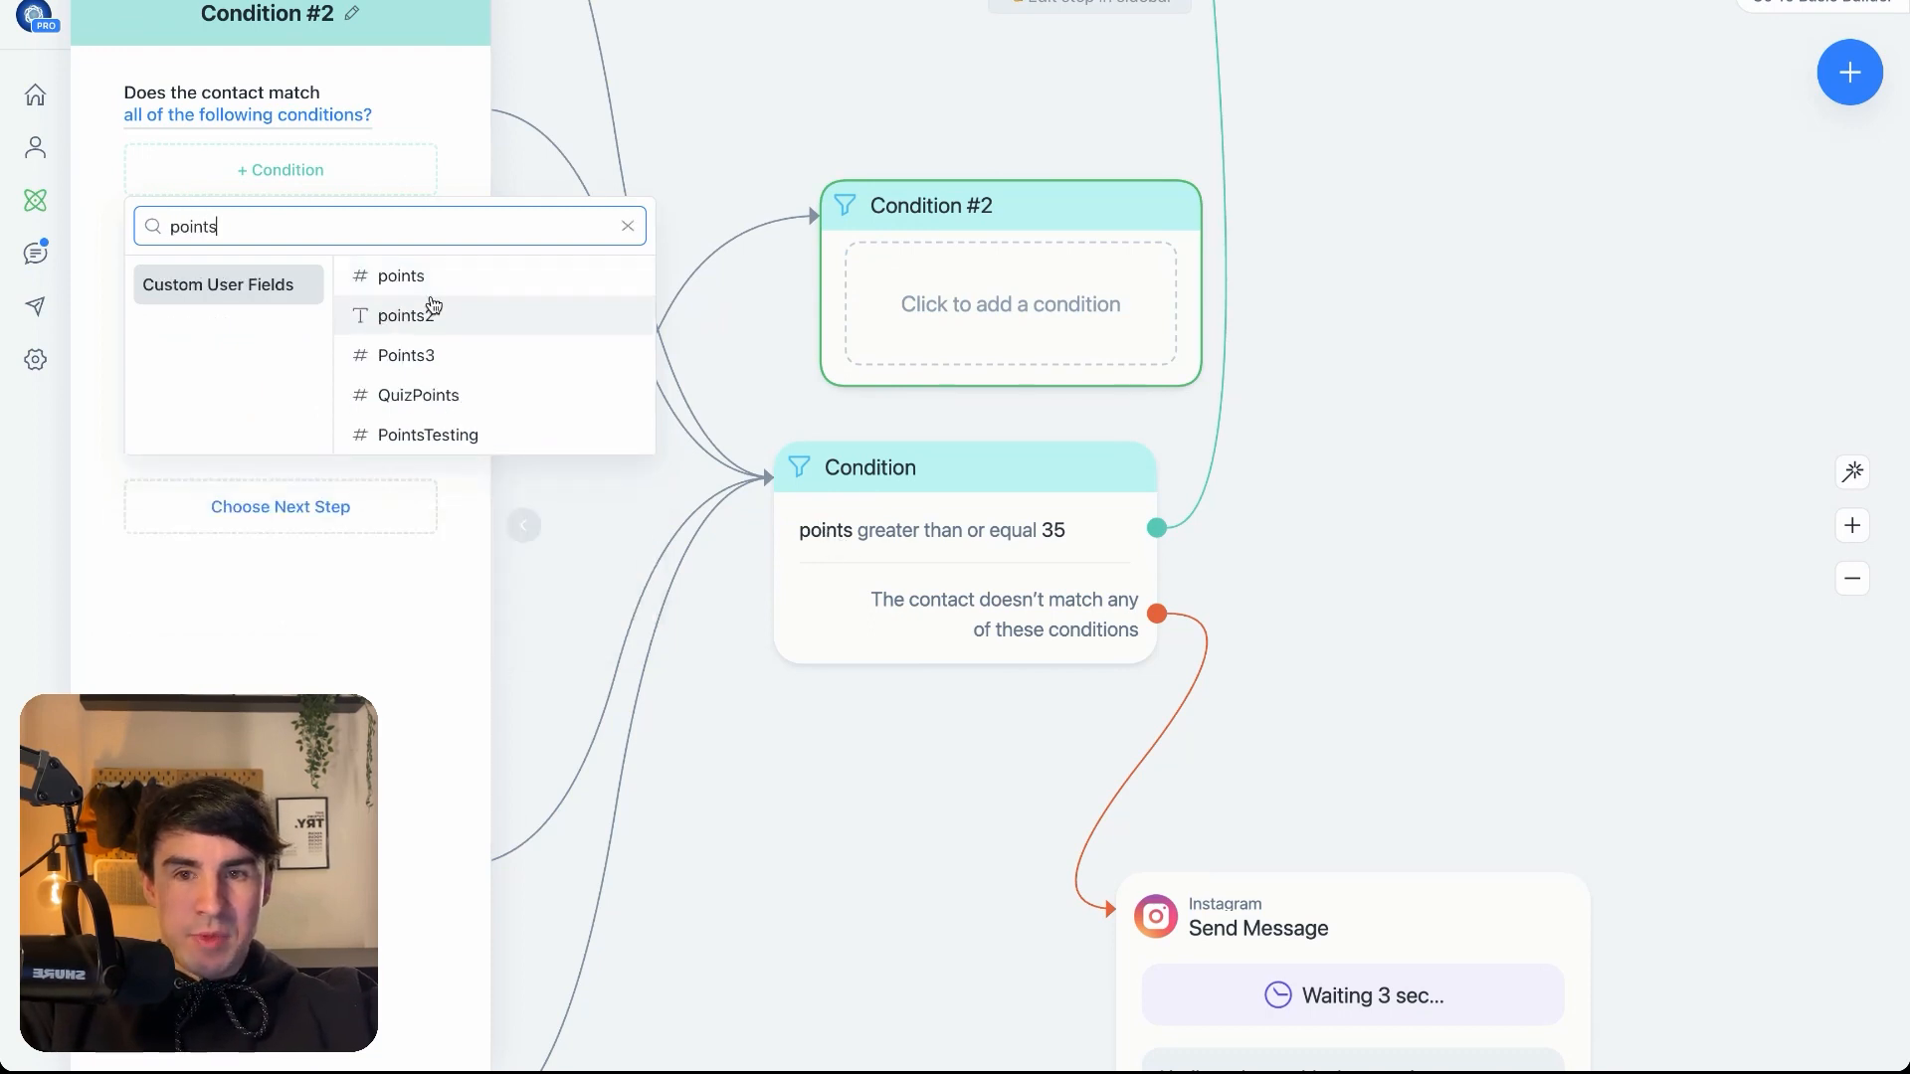
click(401, 277)
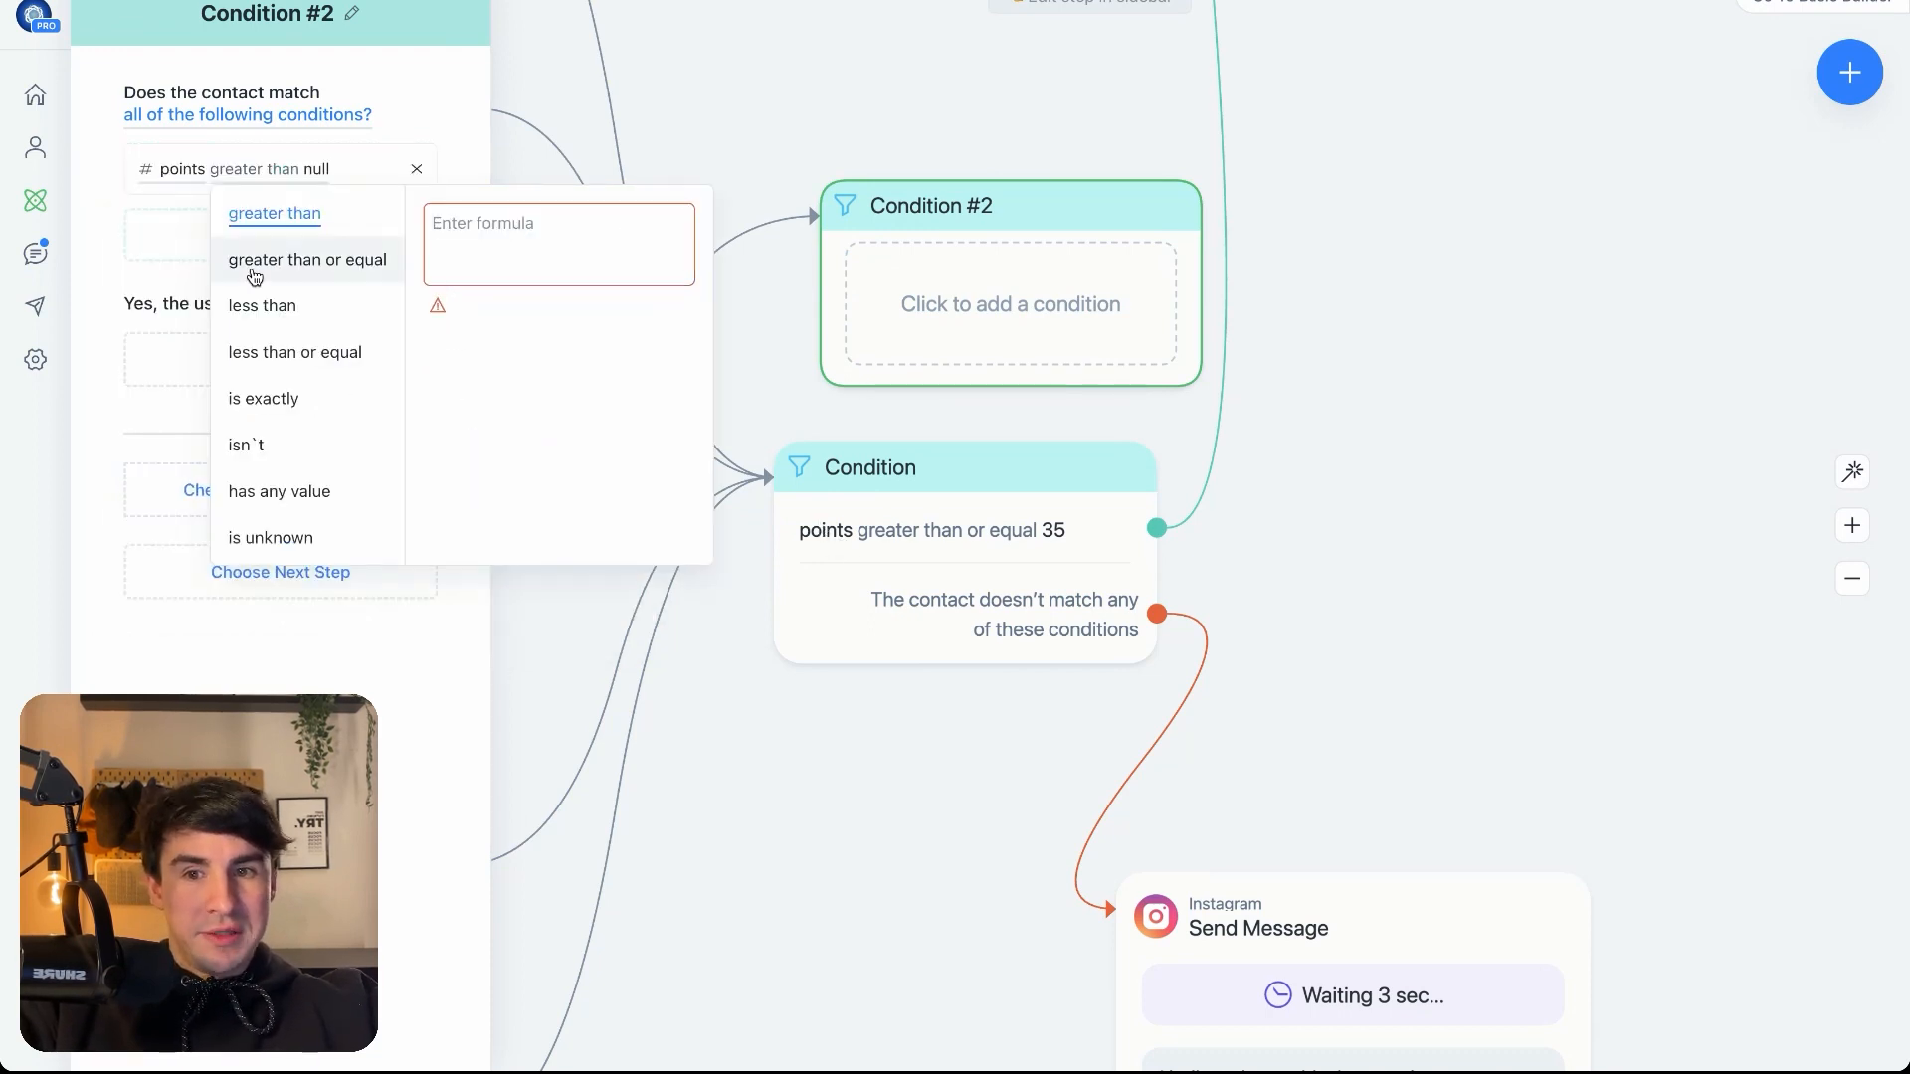
click(326, 269)
click(575, 251)
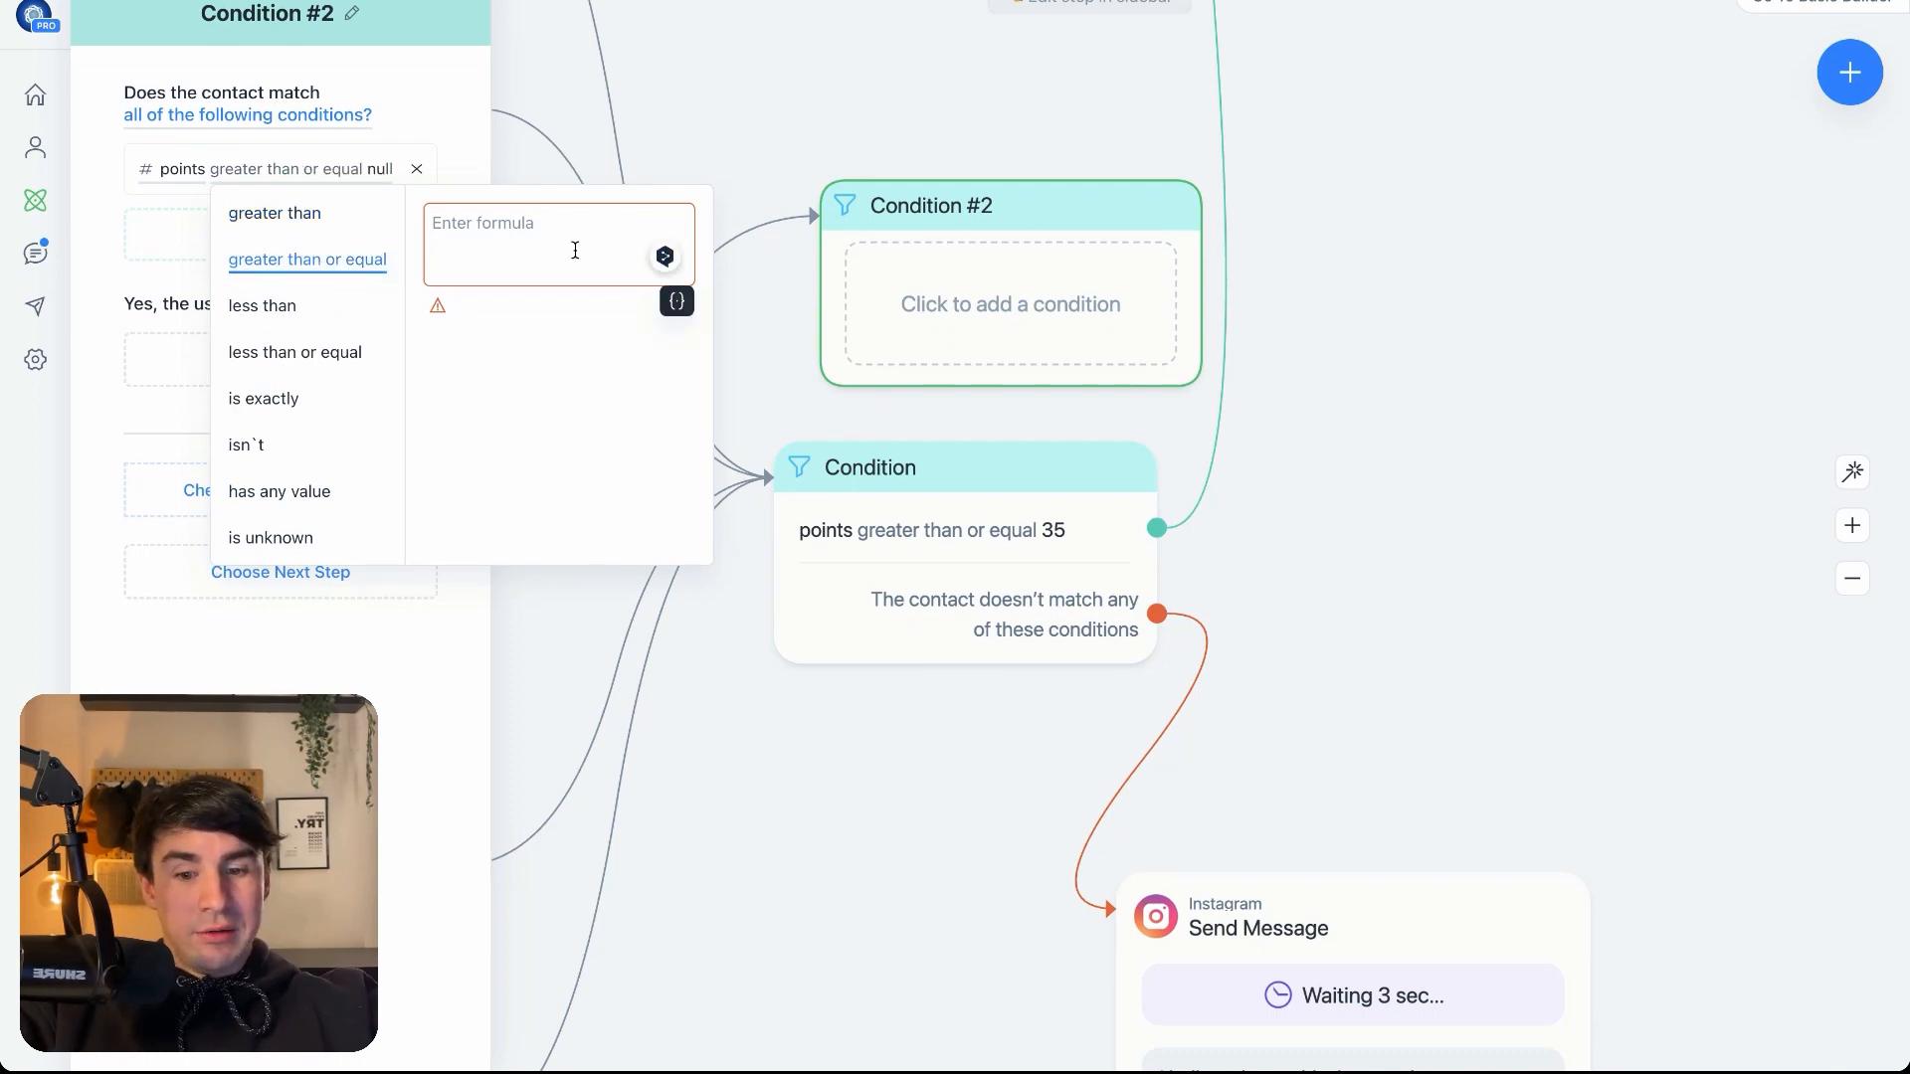
text(35)
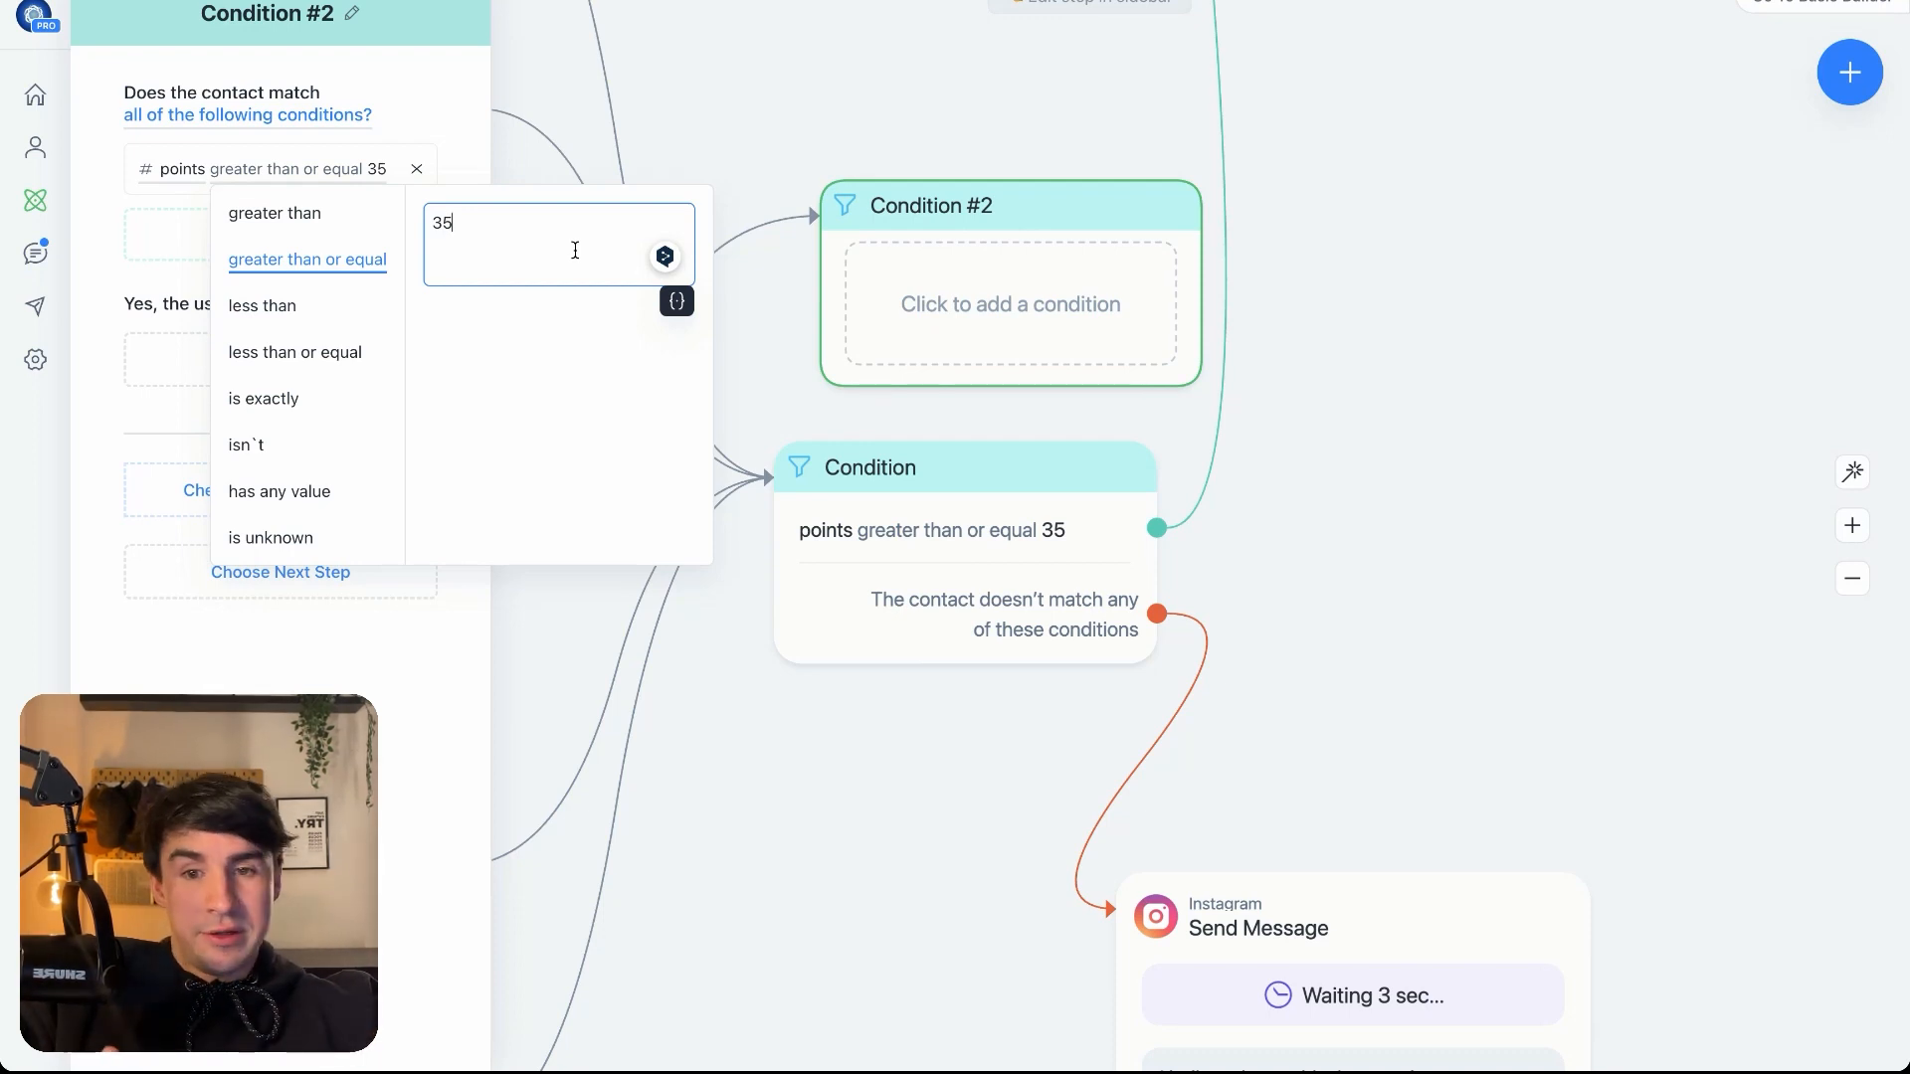
double_click(517, 225)
click(813, 116)
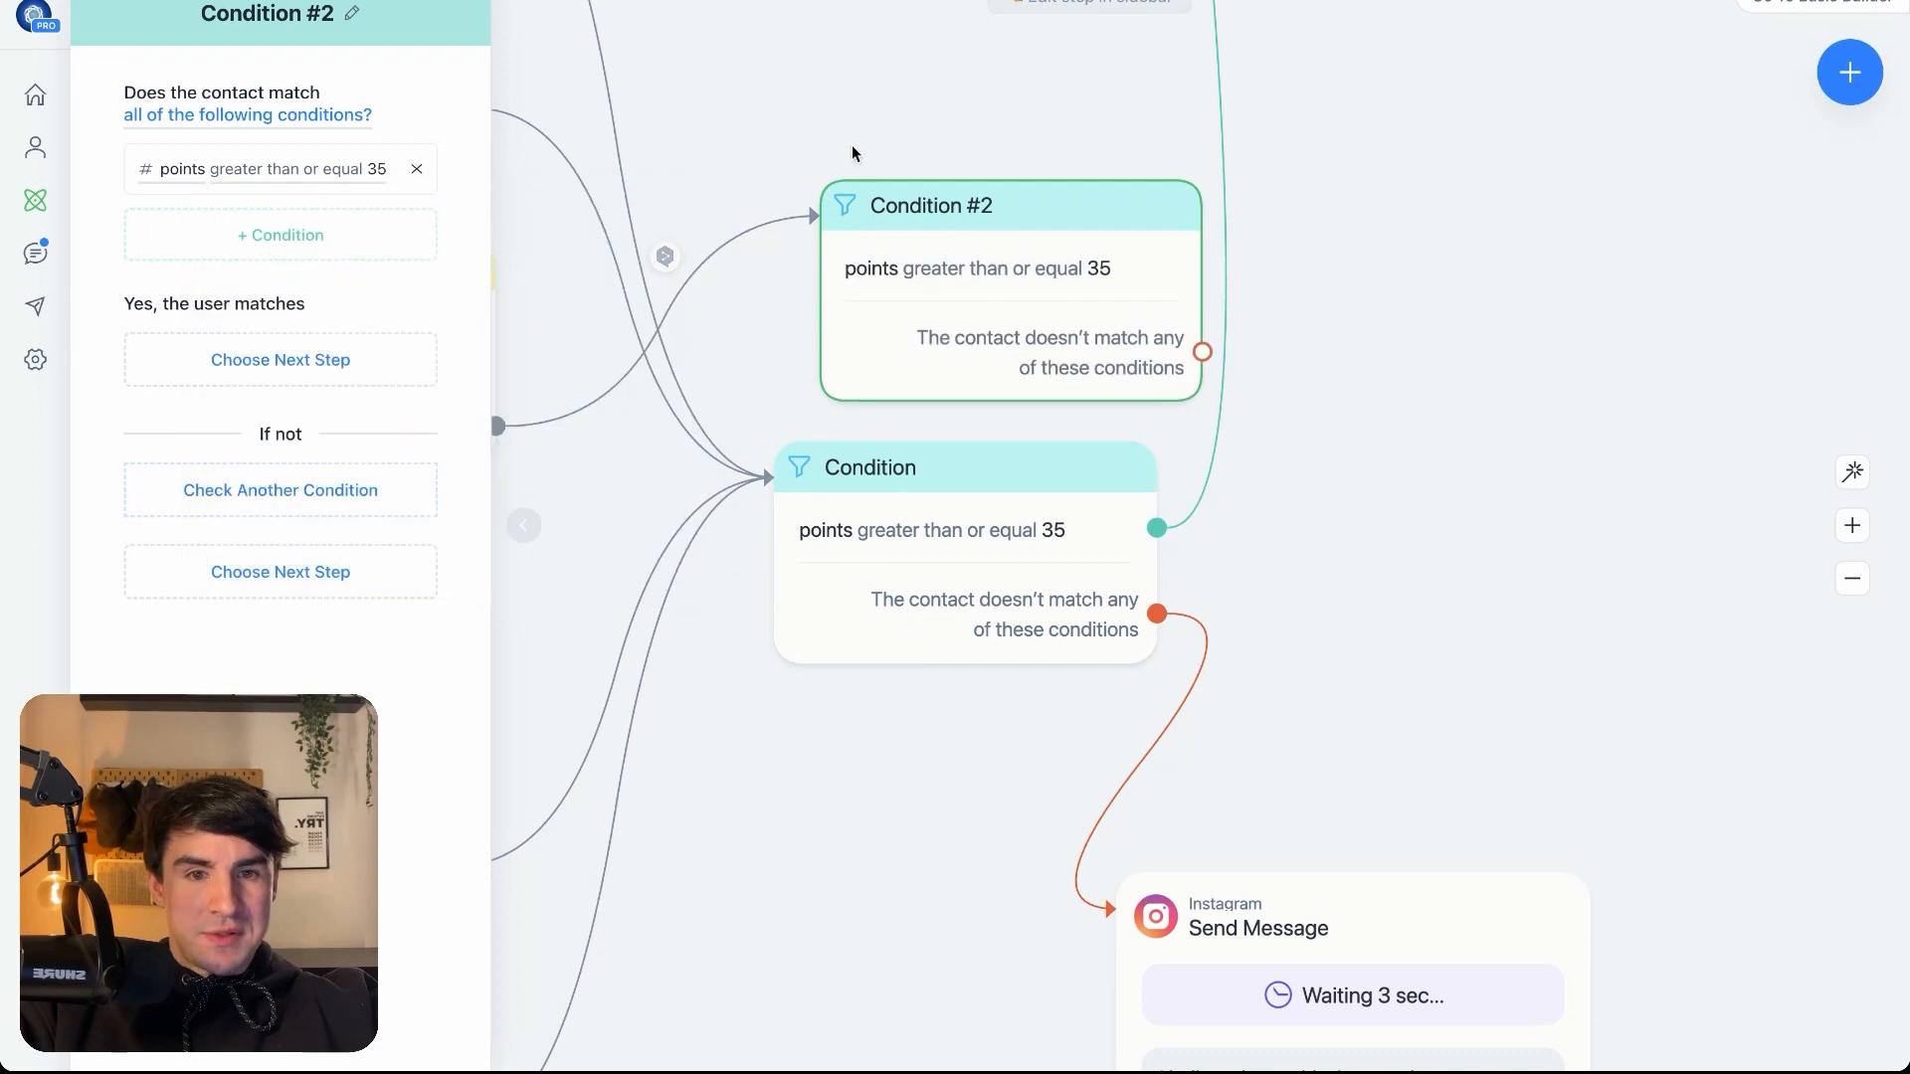
- Reposition the new condition and try out next-step connections from its matched and unmatched outcomes
drag(1008, 235, 946, 195)
drag(1512, 425, 1496, 630)
scroll(1376, 435, up, 3)
drag(1066, 398, 1283, 177)
key(Escape)
drag(1068, 500, 1304, 760)
click(1646, 377)
click(1647, 377)
- Reposition the "not the best fit" message that follows the original condition's unmatched outcome
scroll(1427, 236, down, 2)
scroll(1428, 237, down, 5)
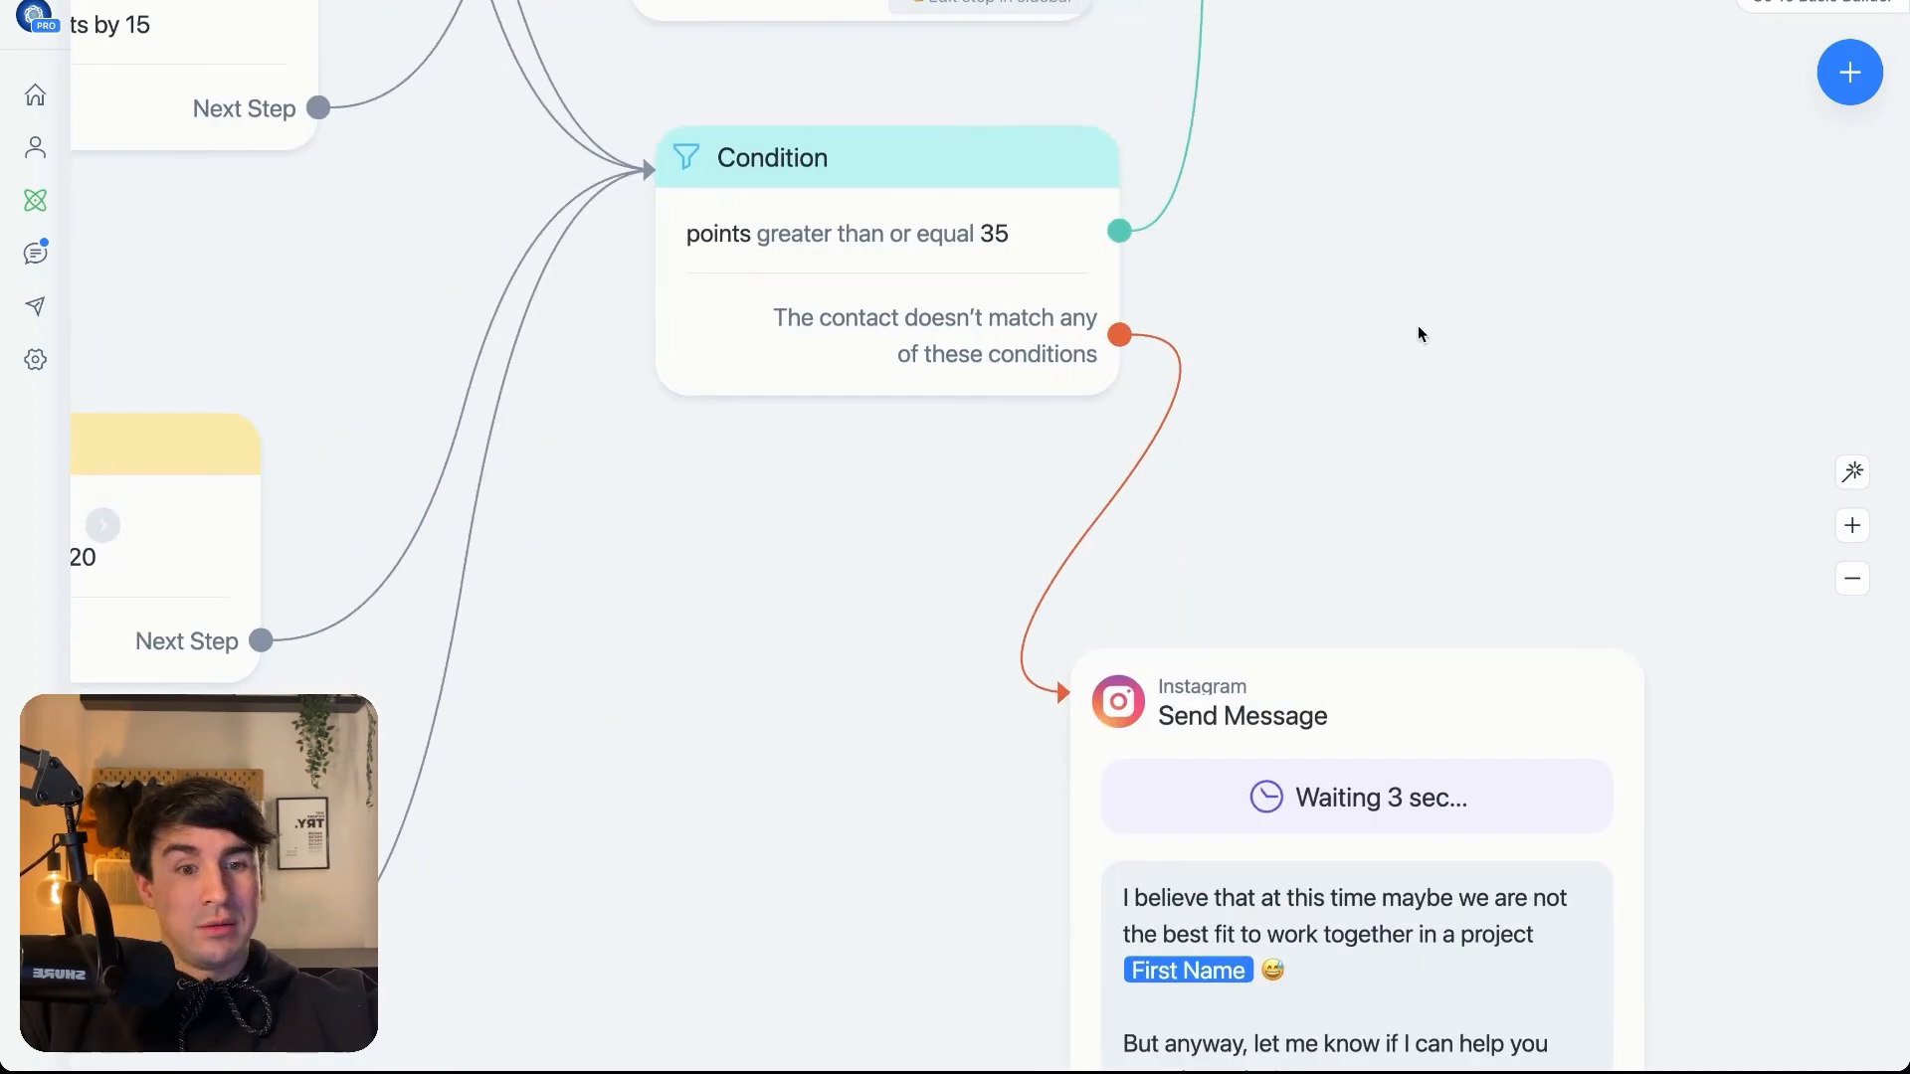
drag(1378, 515, 1519, 356)
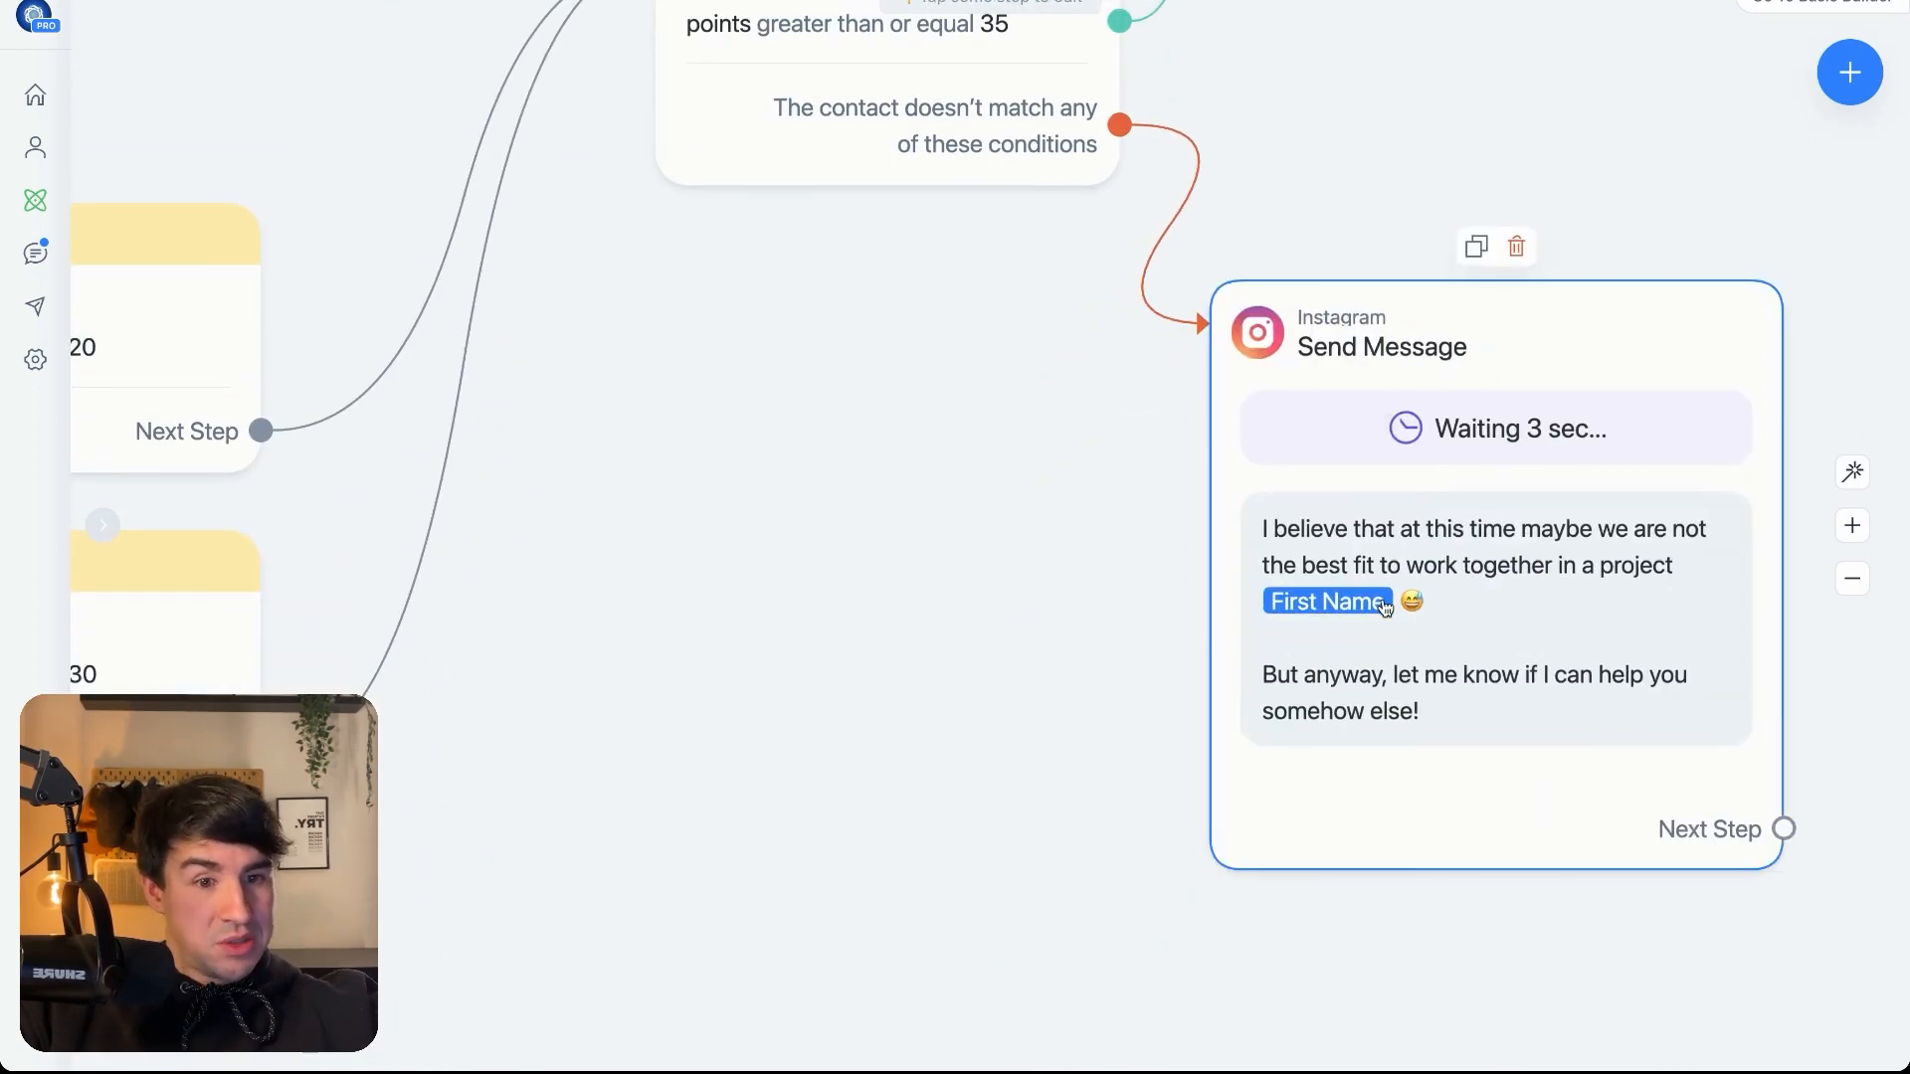
drag(1412, 623, 1155, 682)
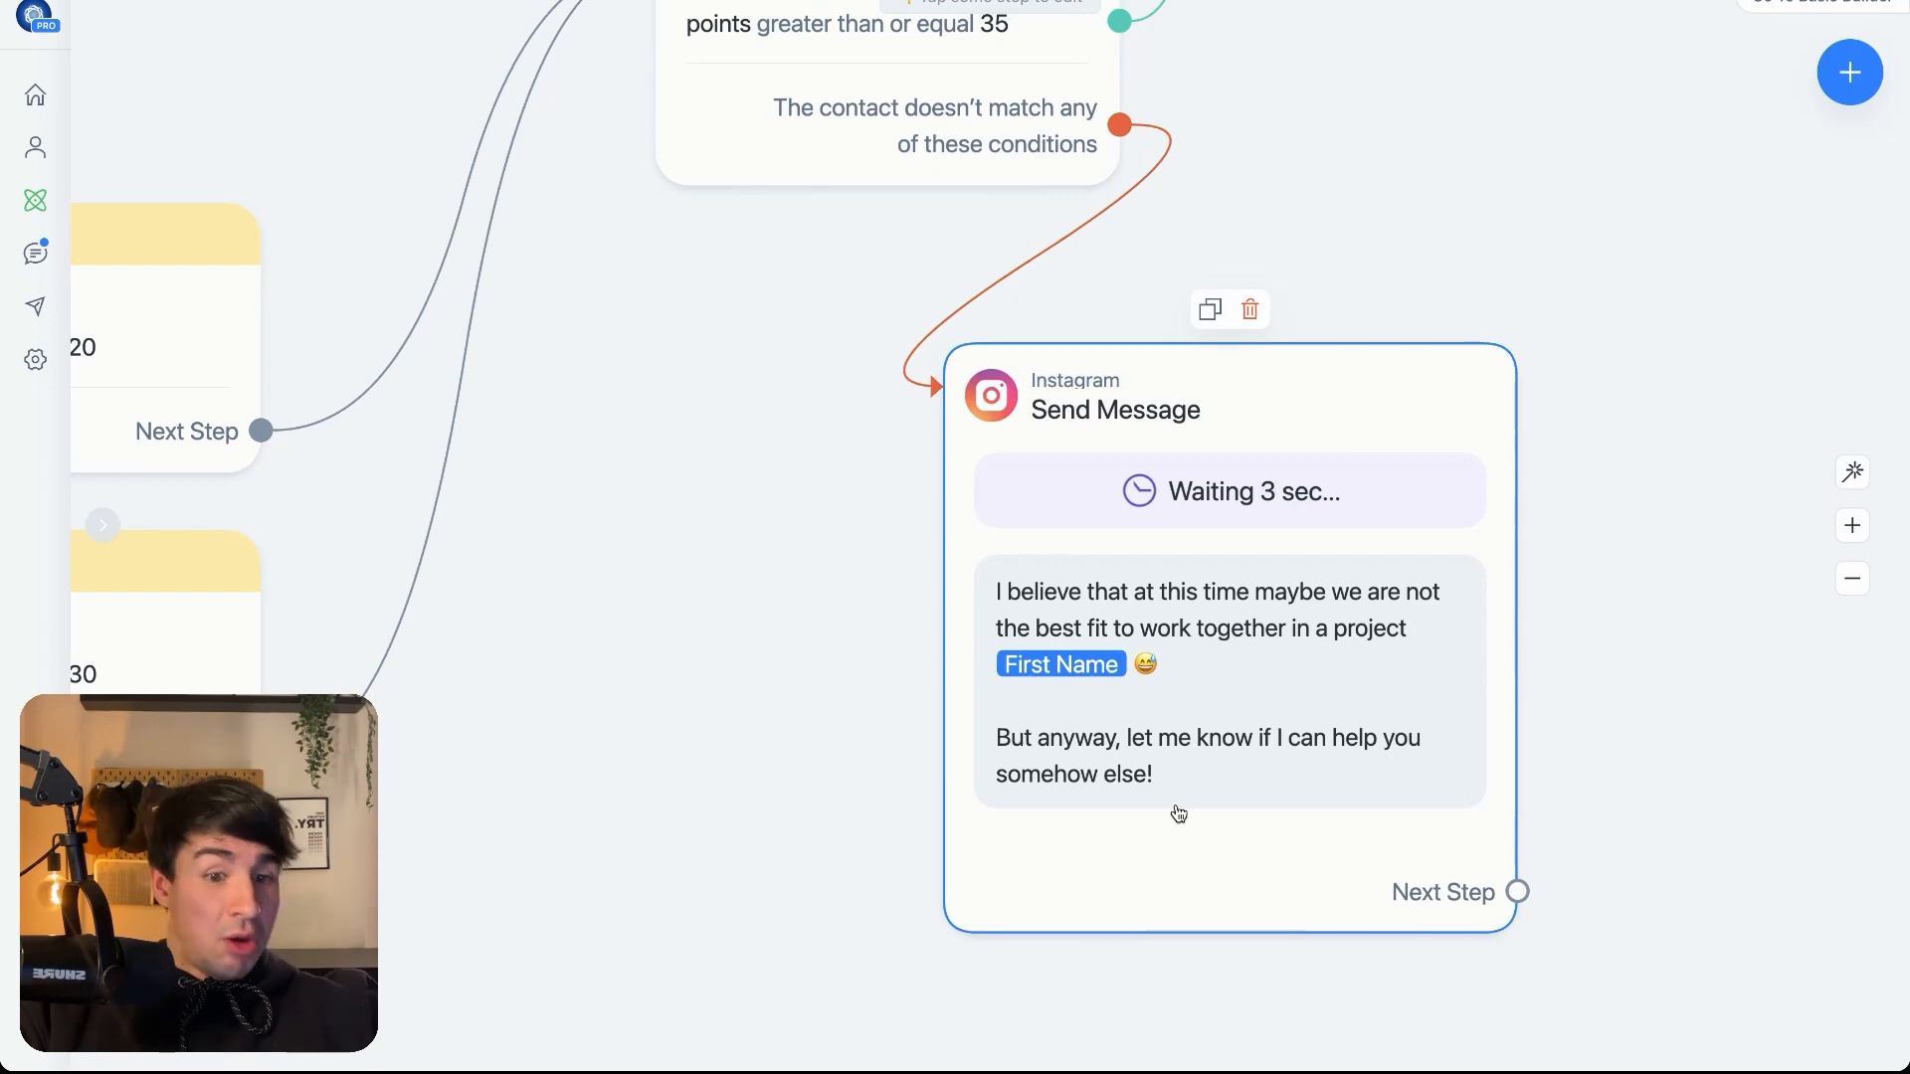
scroll(1339, 760, down, 5)
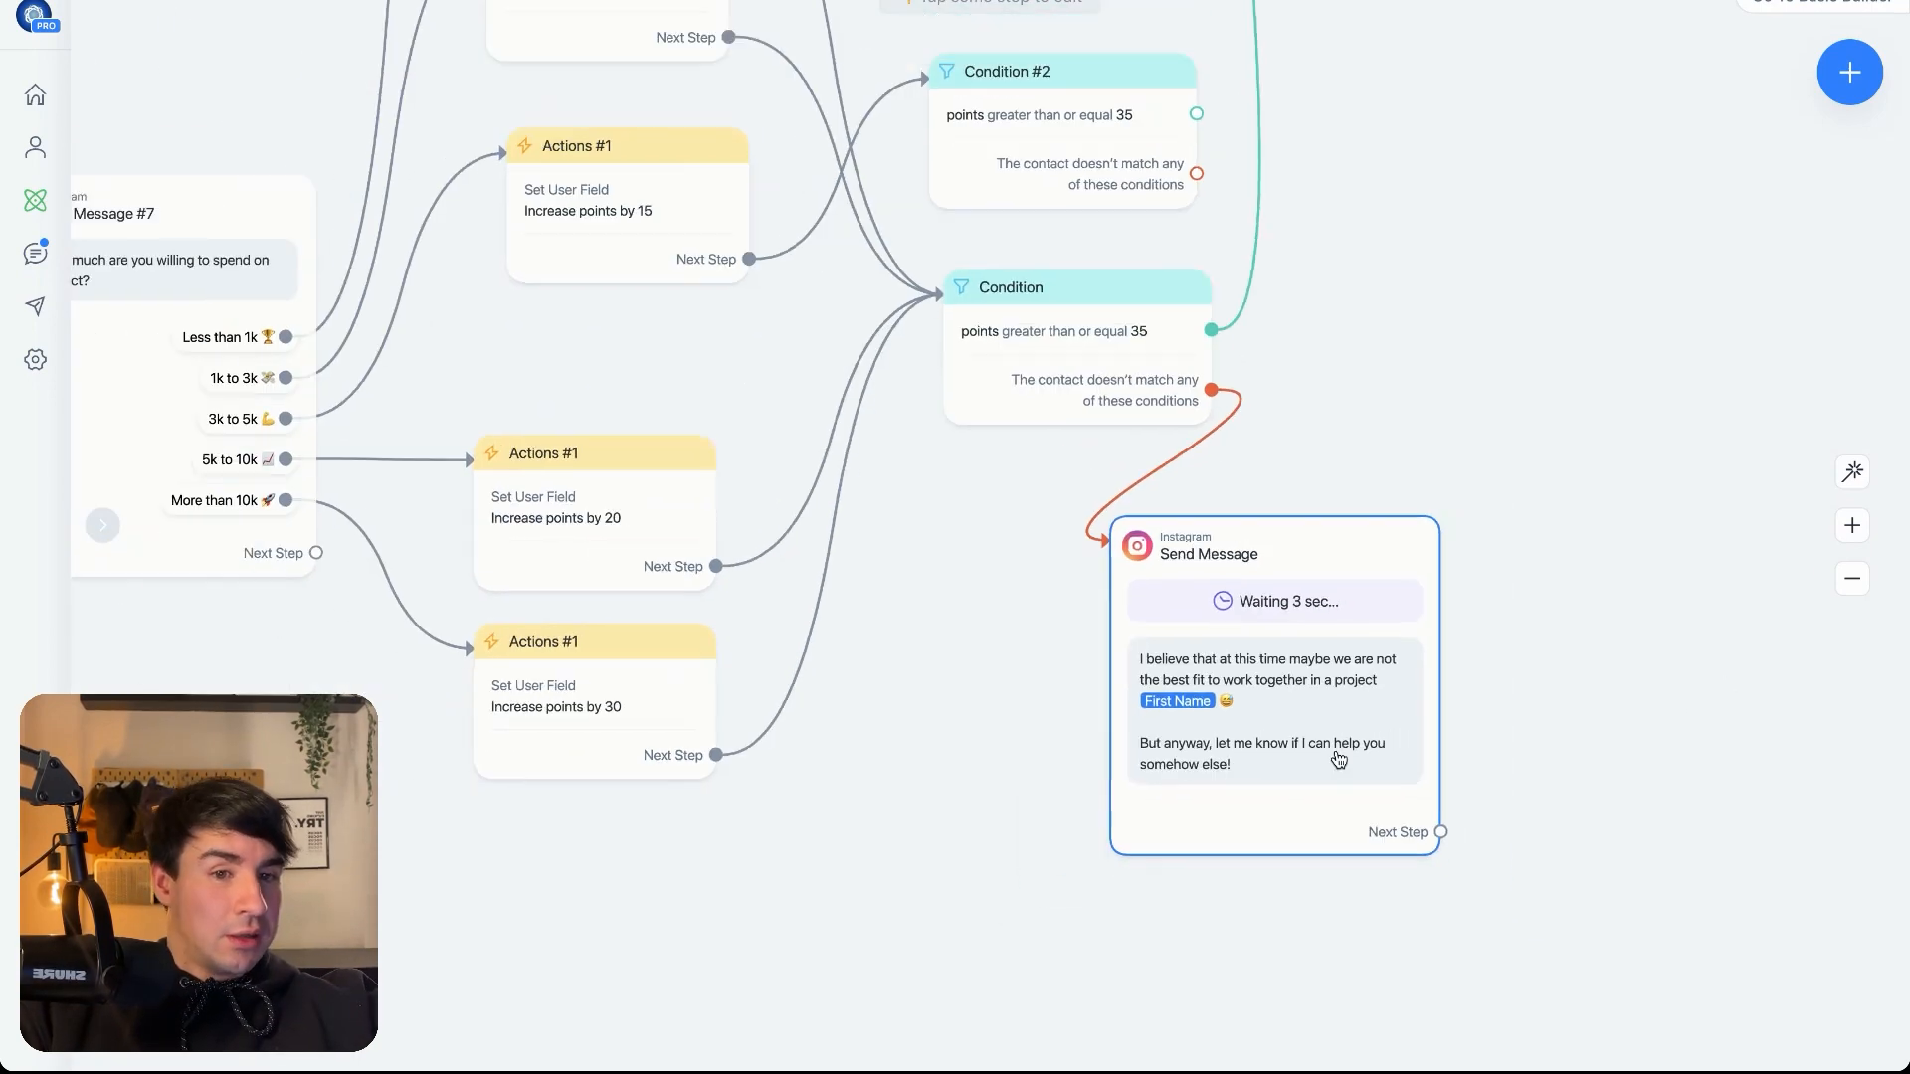
- Delete Condition #2 and reconnect the budget question's 15-point action to the original condition
scroll(1548, 718, up, 3)
scroll(1530, 708, up, 3)
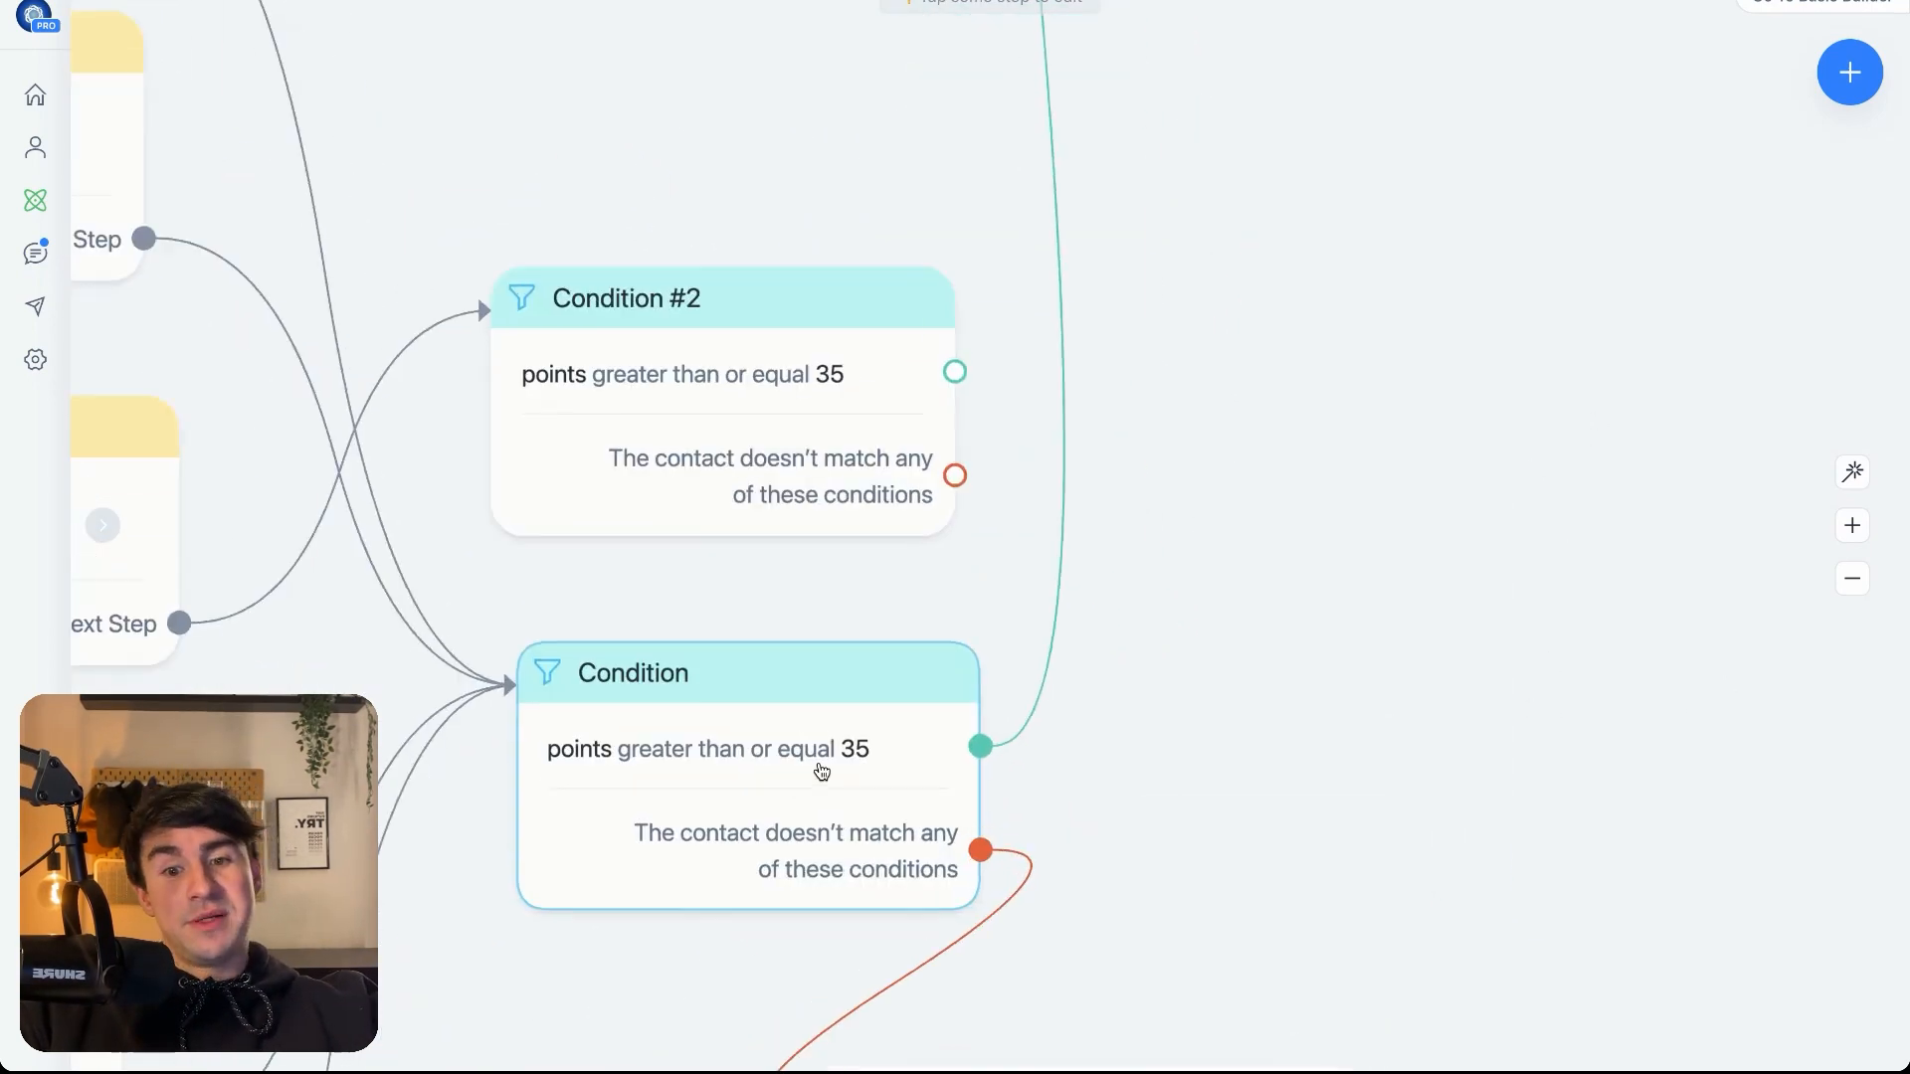
click(741, 237)
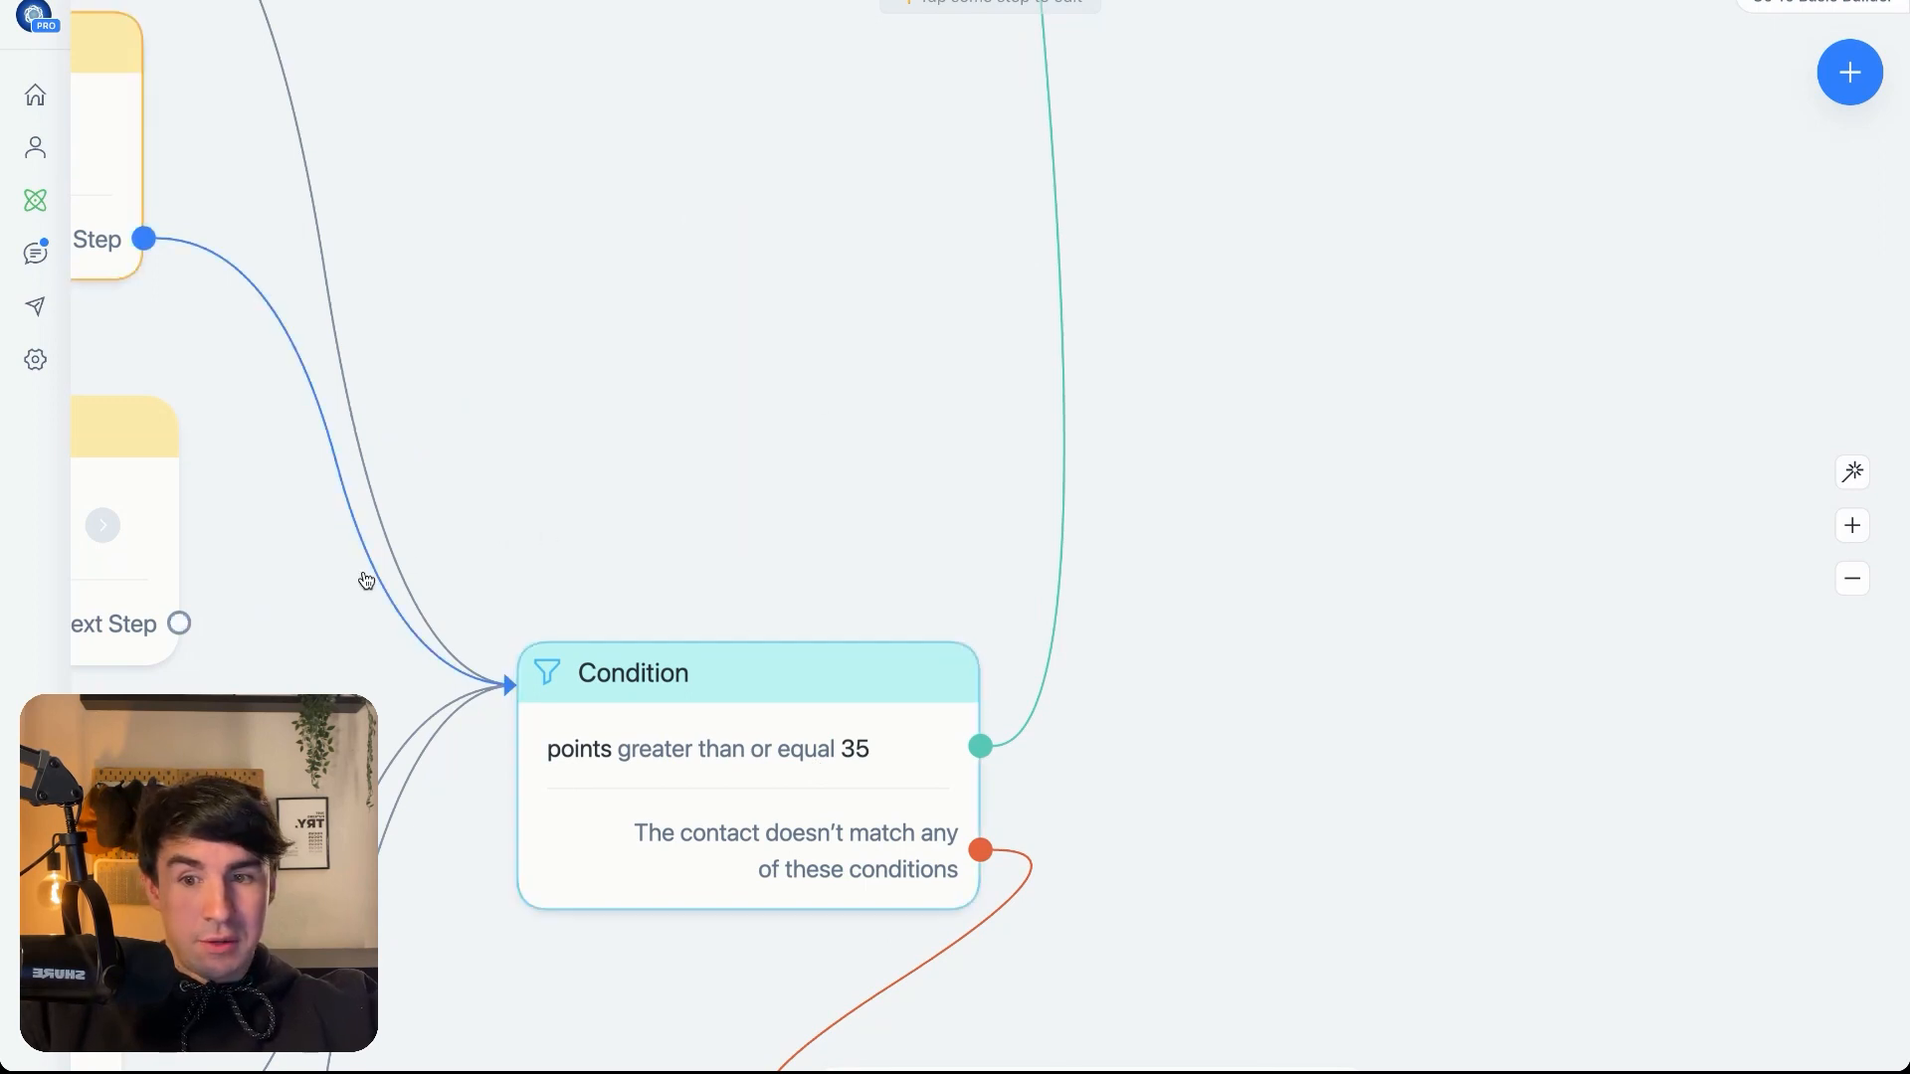
drag(179, 624, 478, 704)
click(554, 690)
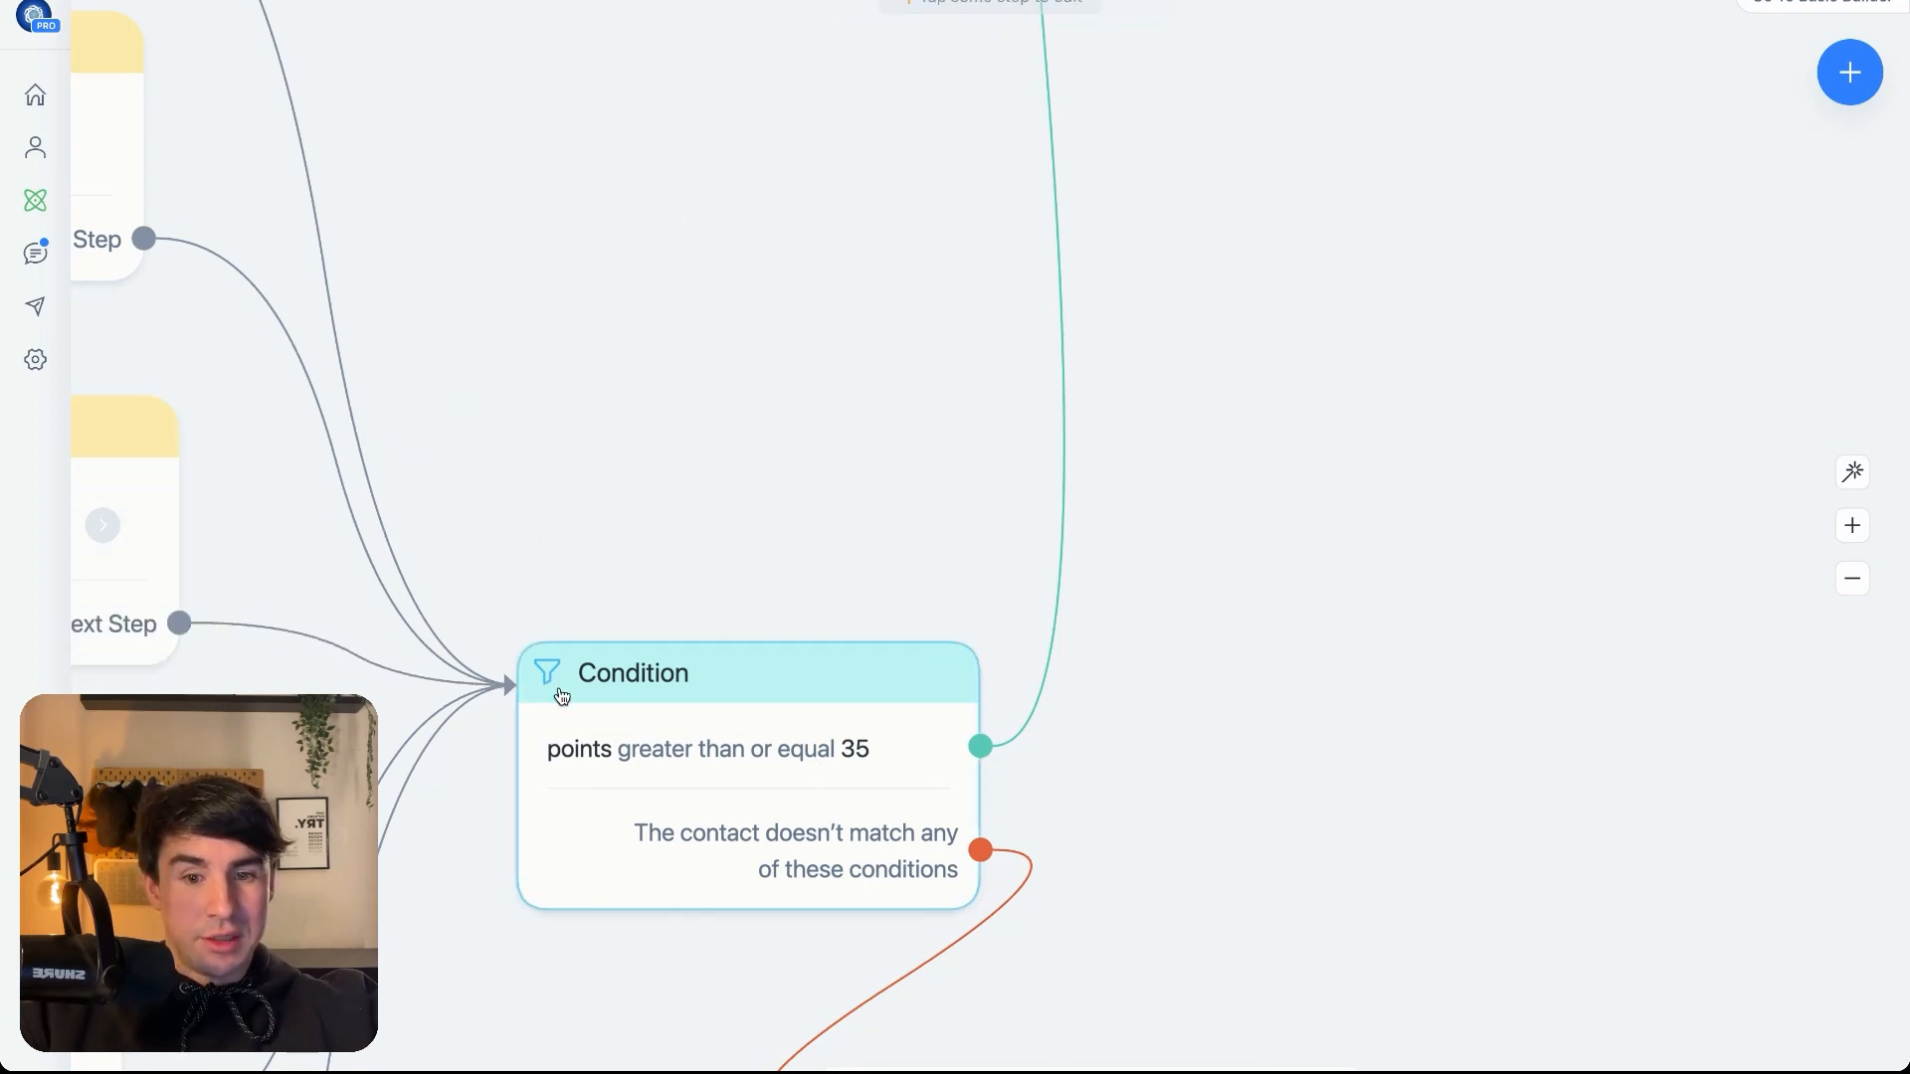
- Open the message with the Calendly 30' button for qualified contacts and add a new text block to it
drag(1304, 678, 1031, 1073)
drag(1330, 354, 1322, 533)
drag(1267, 278, 1303, 888)
scroll(1662, 269, down, 5)
click(1036, 264)
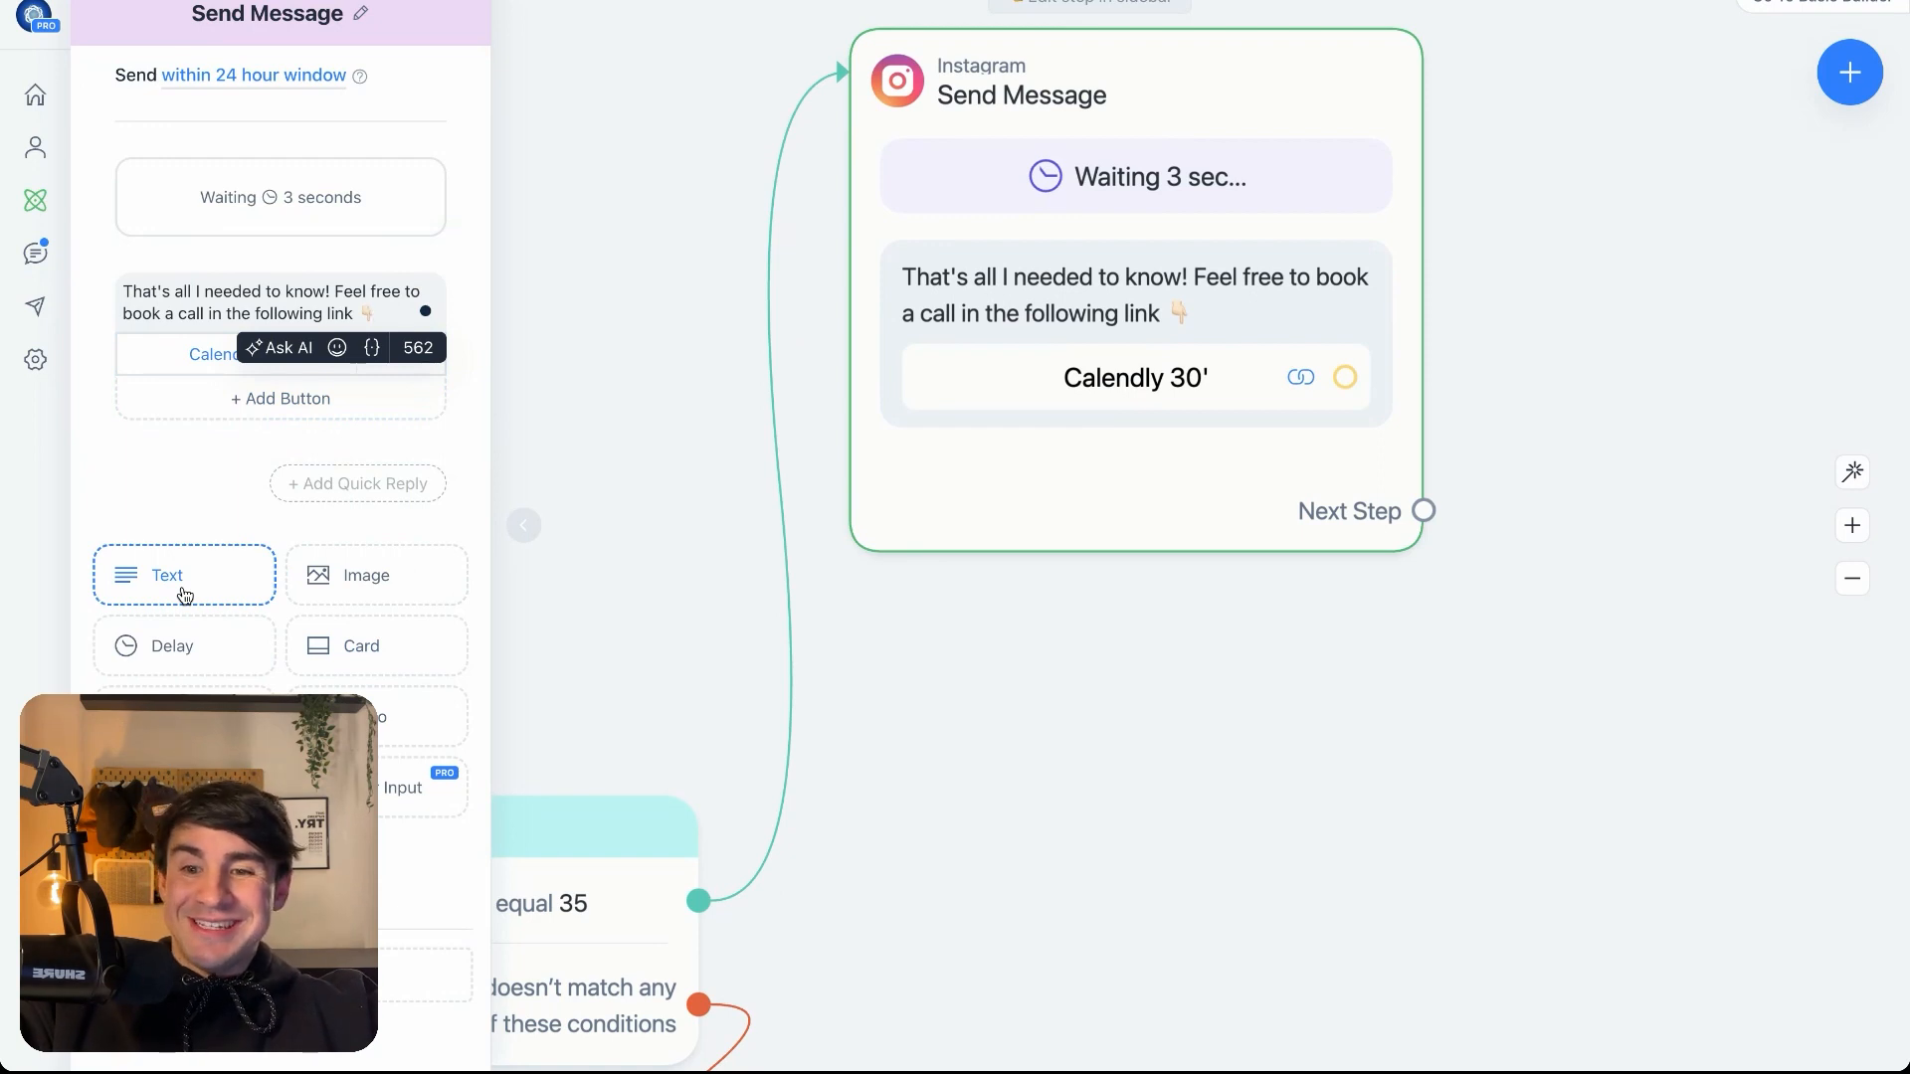
click(184, 594)
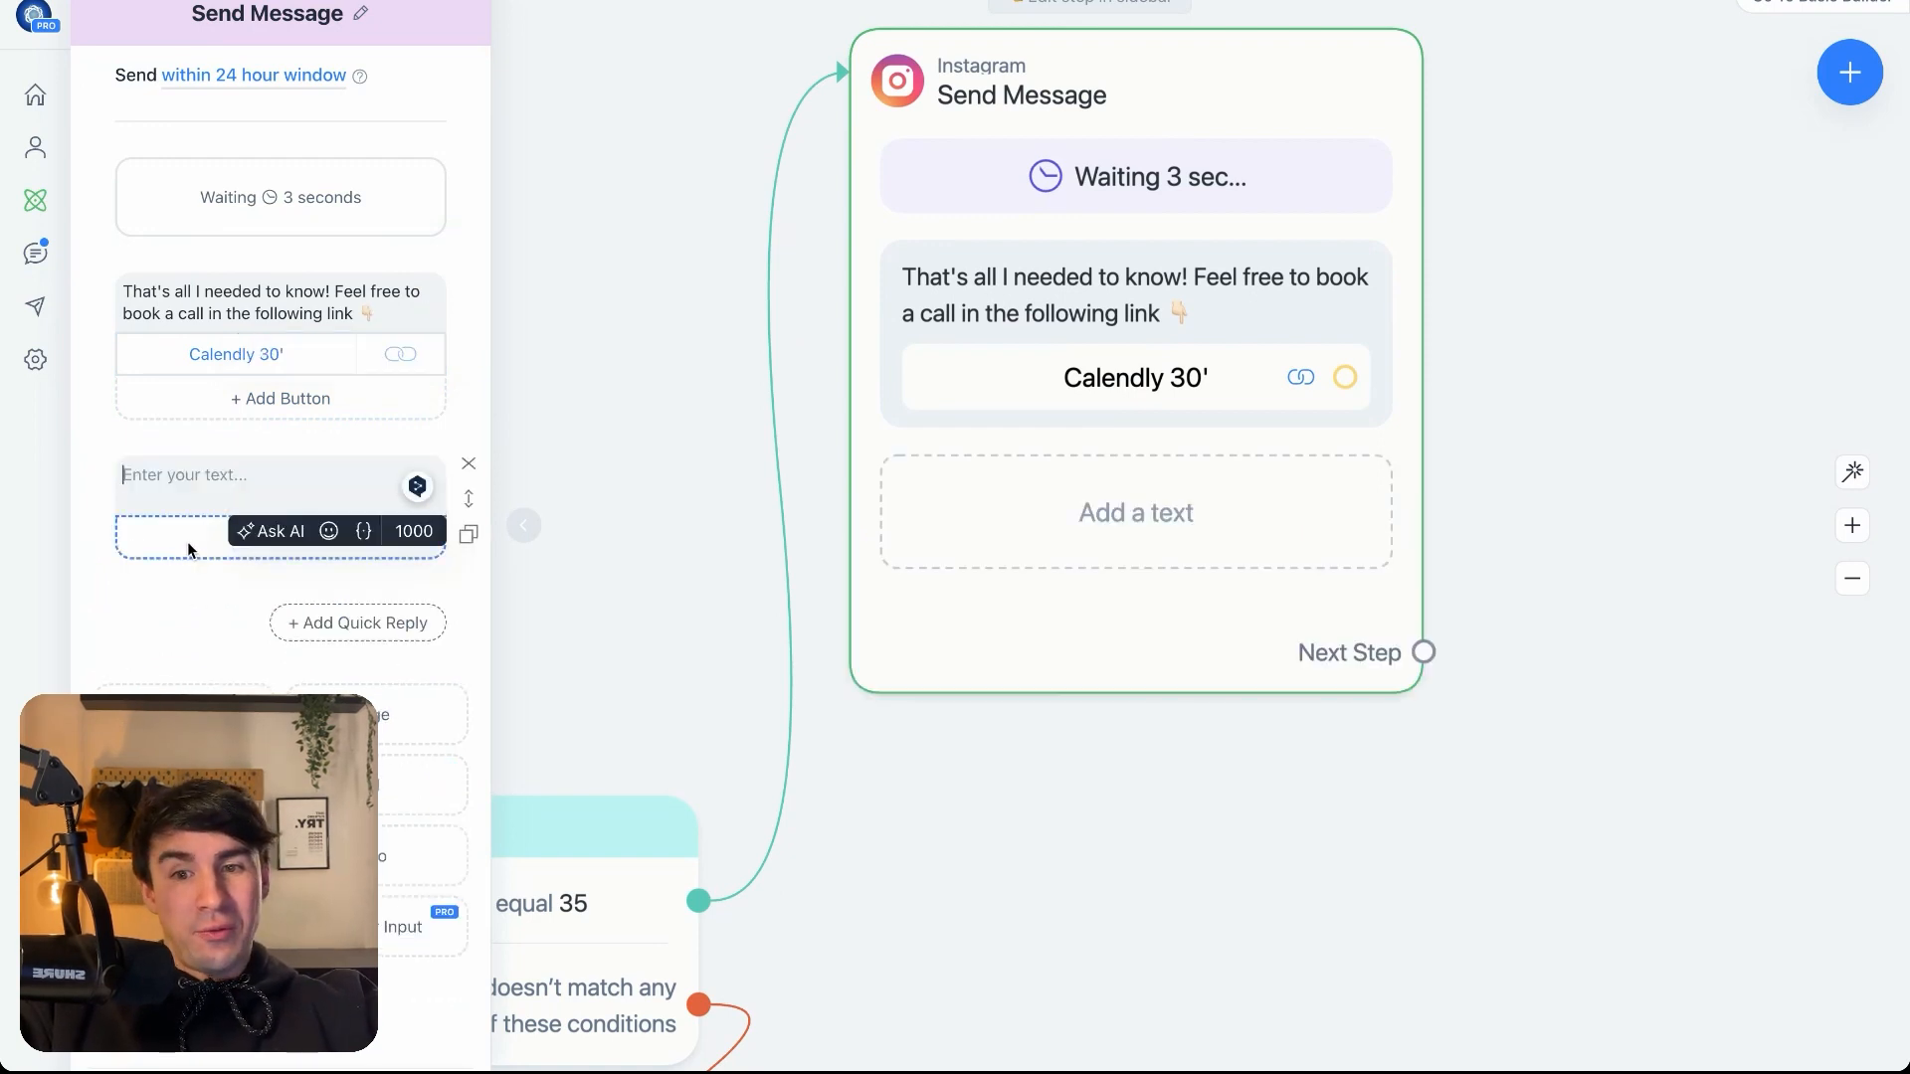
- Add a button titled "The Title Of The Button" to the new text block
click(261, 540)
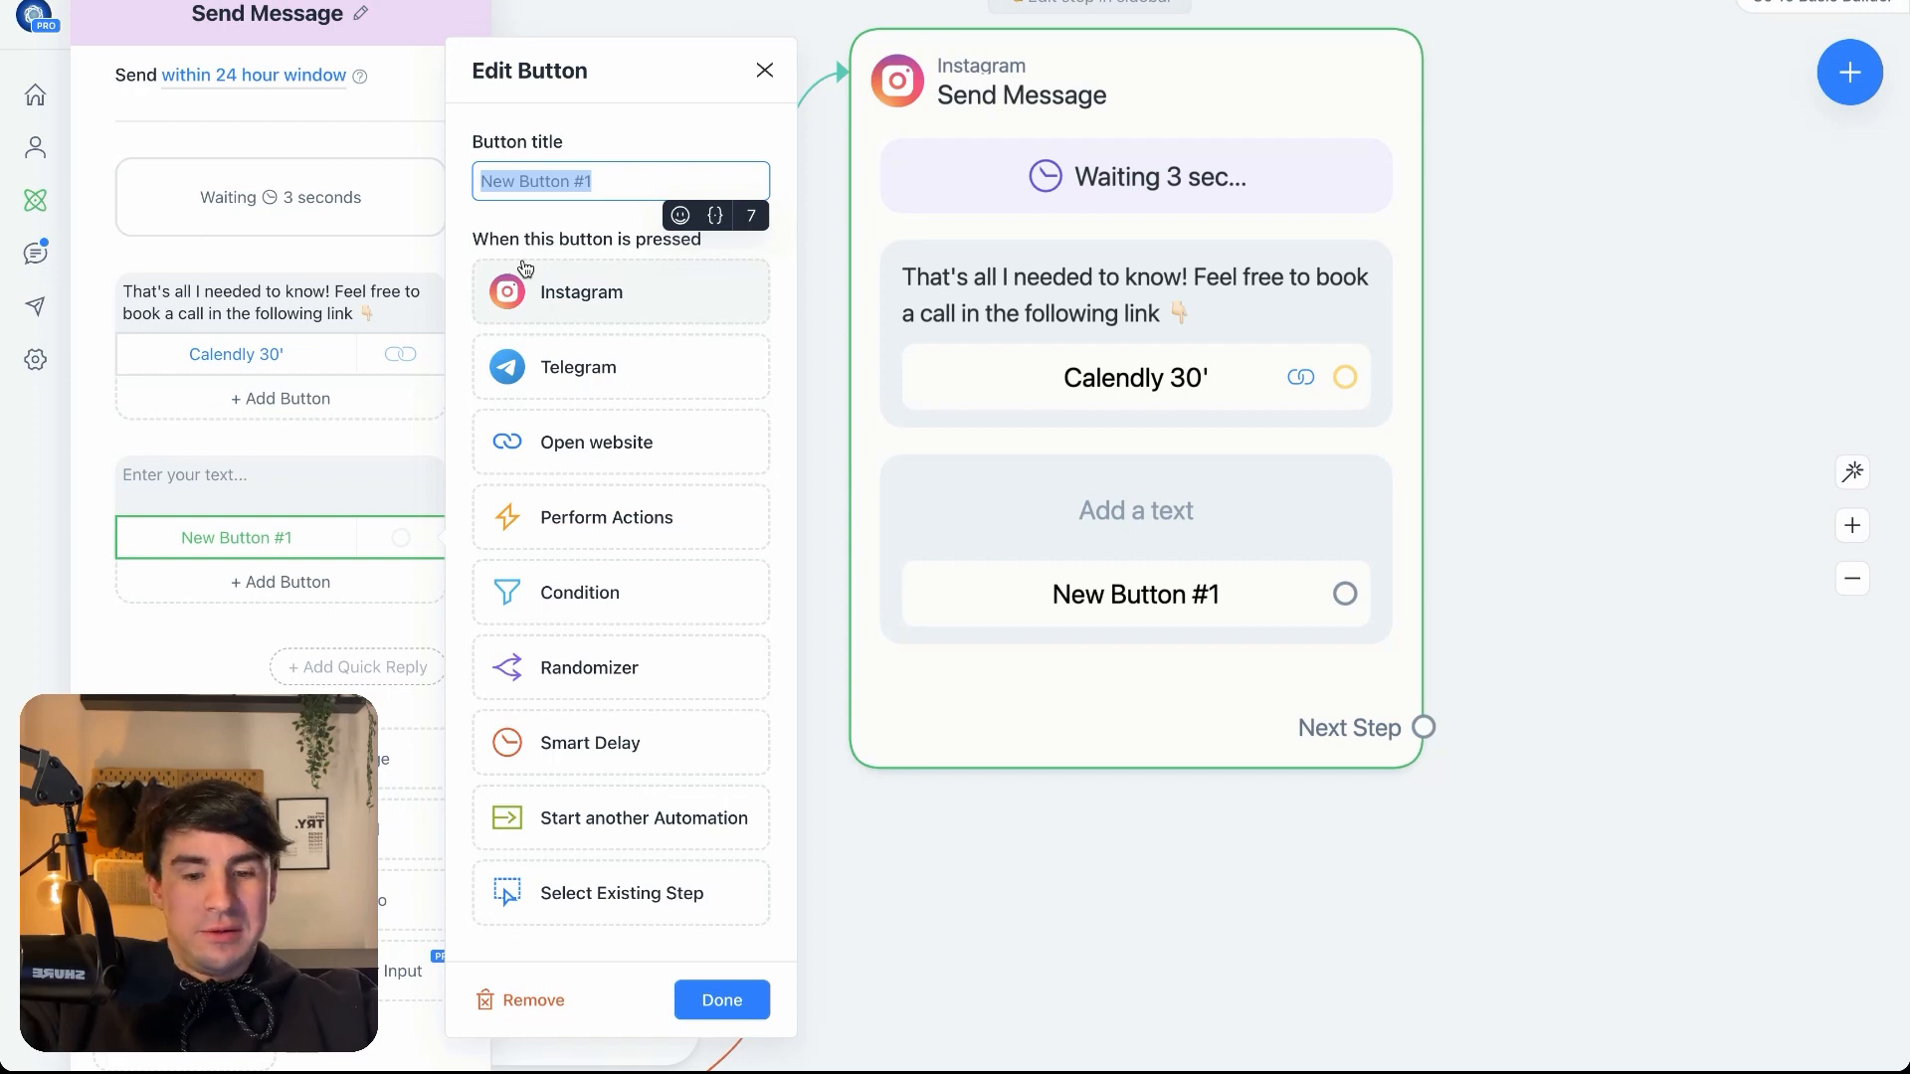
text(The Title Of The)
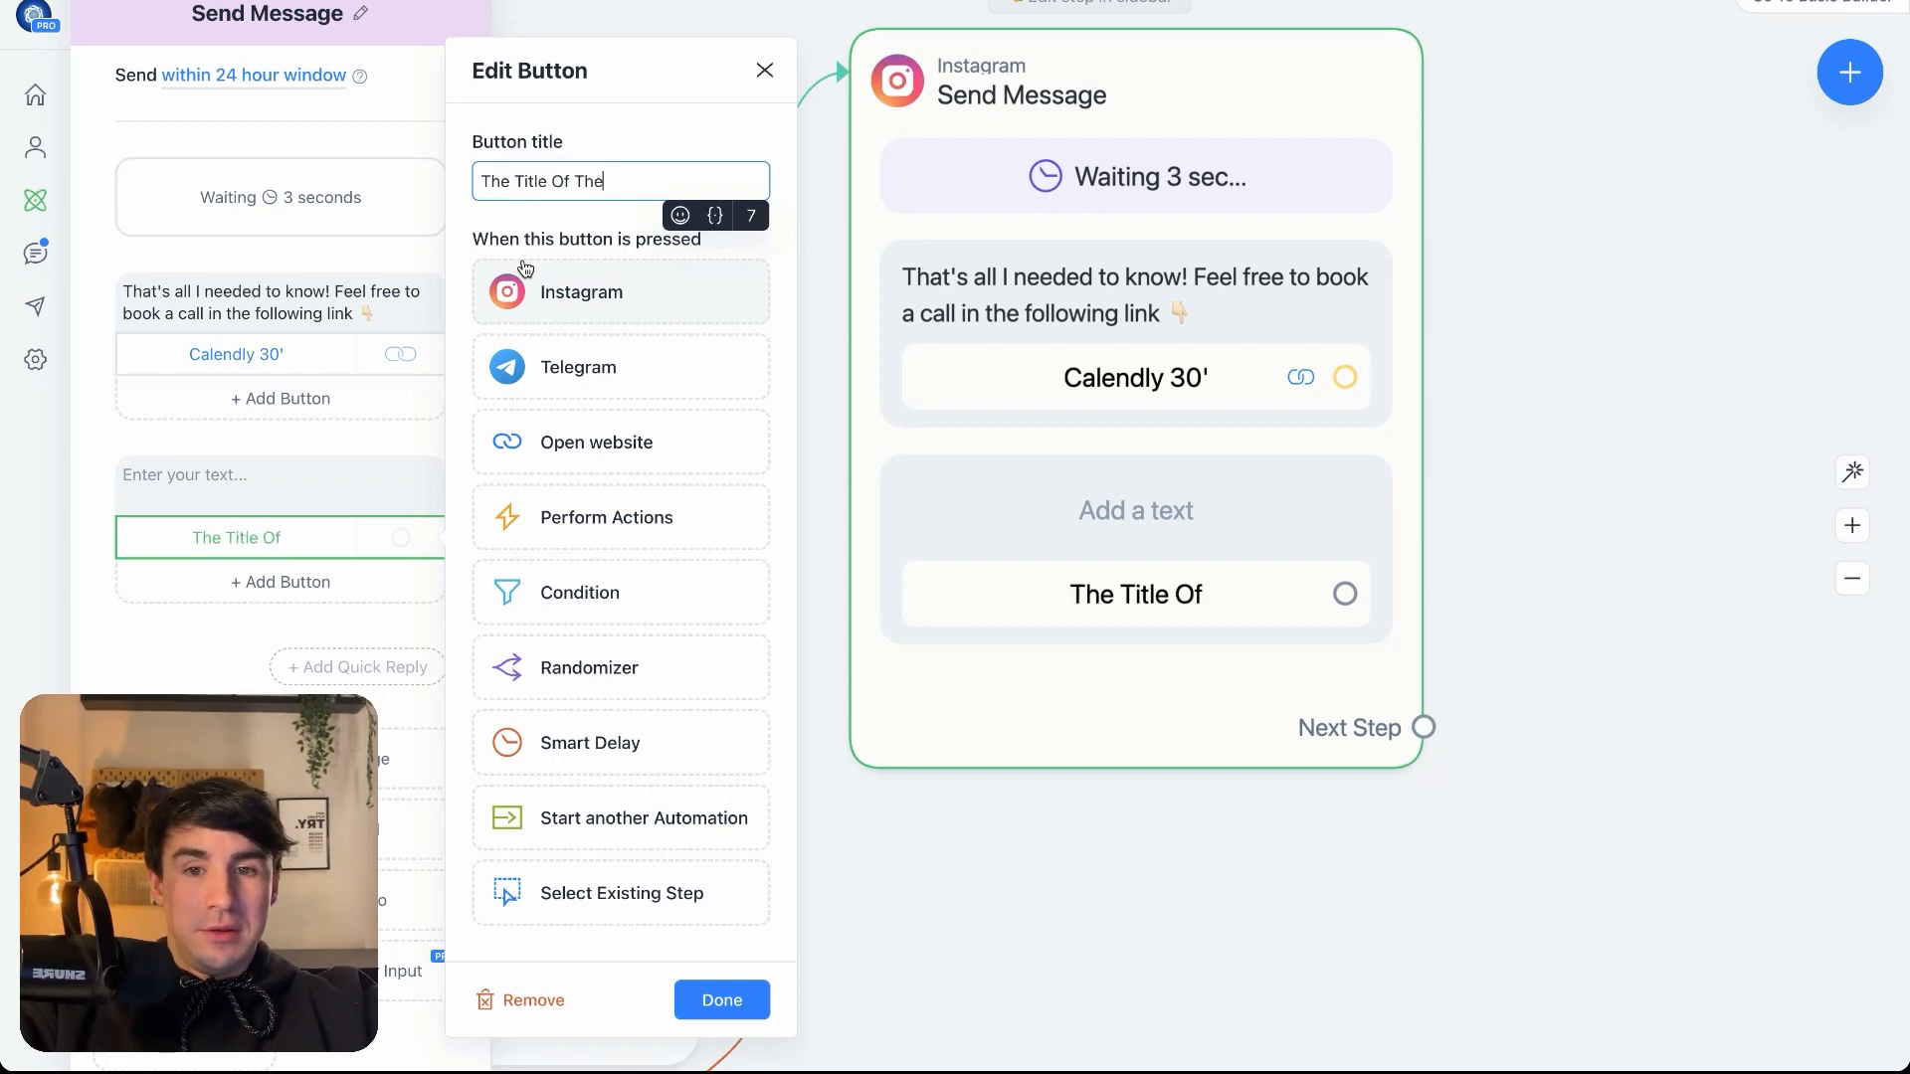
text( Button)
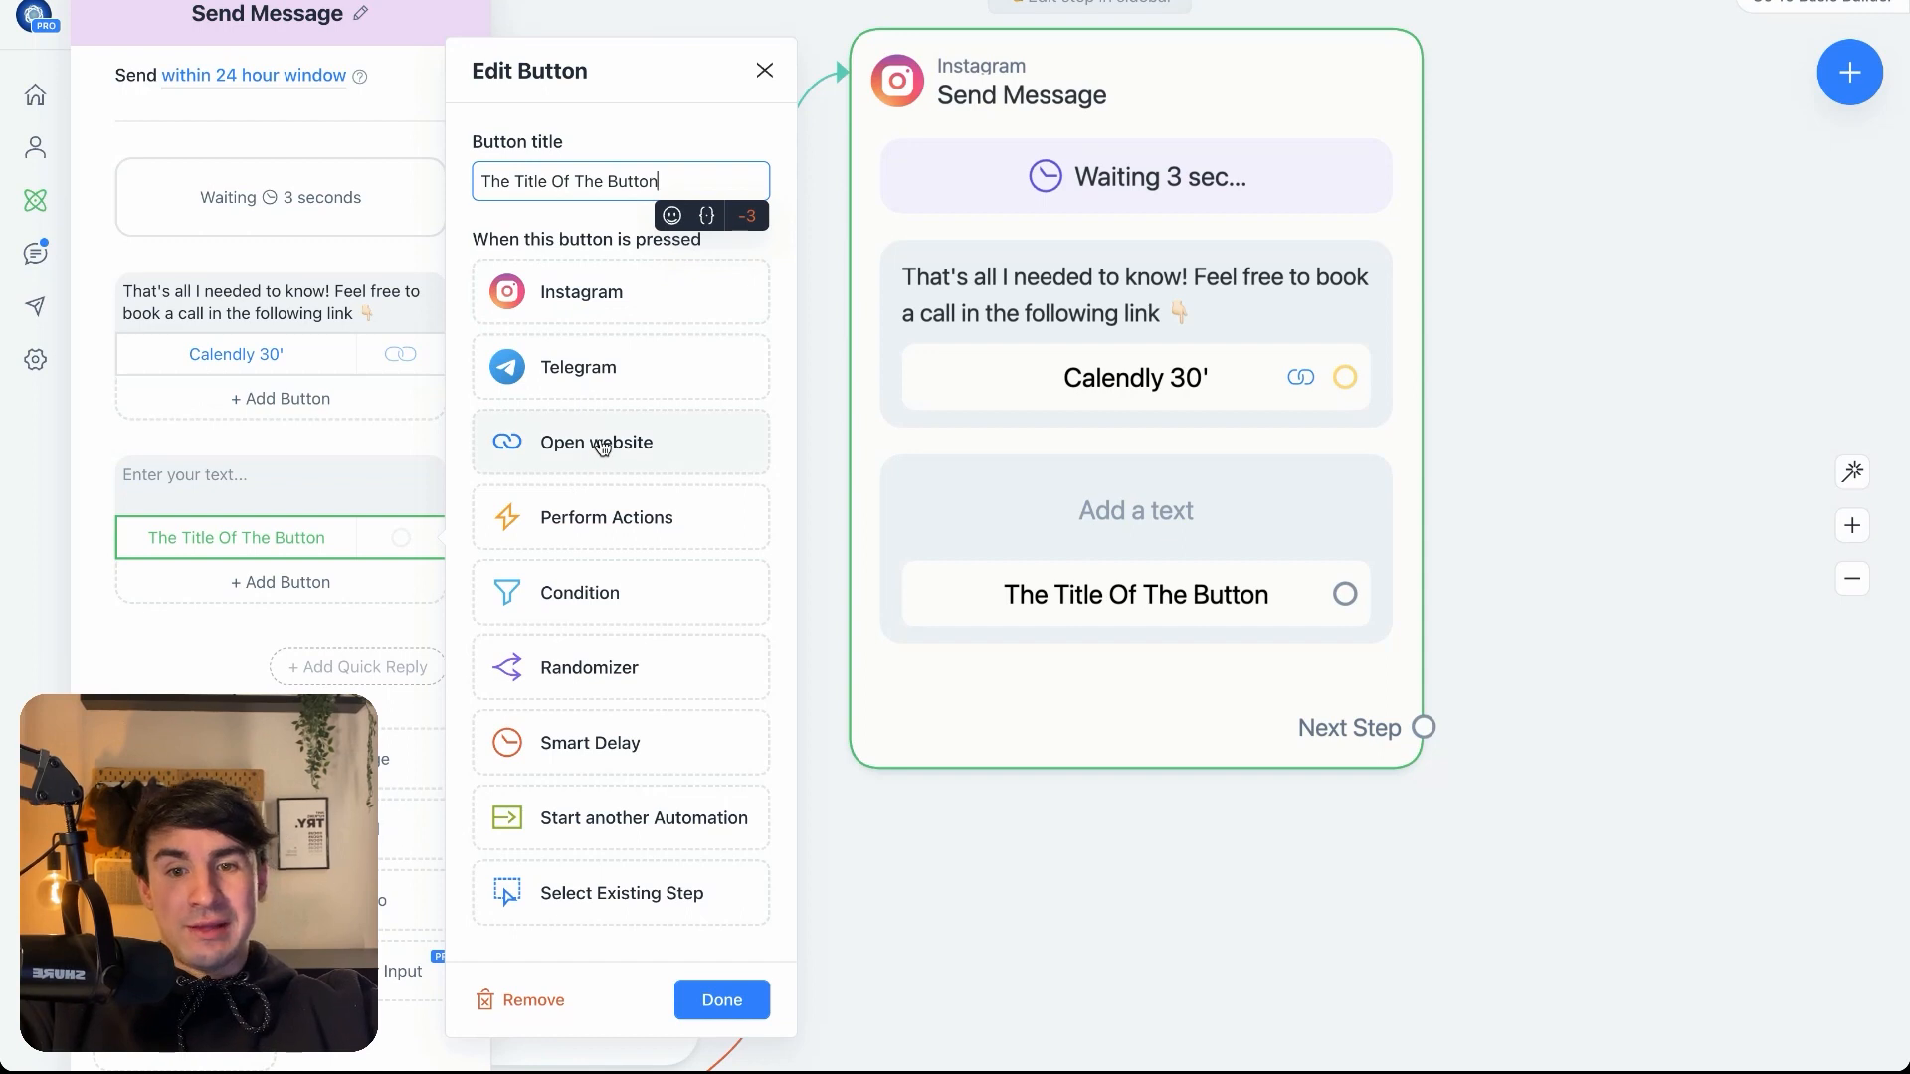
click(602, 444)
click(602, 622)
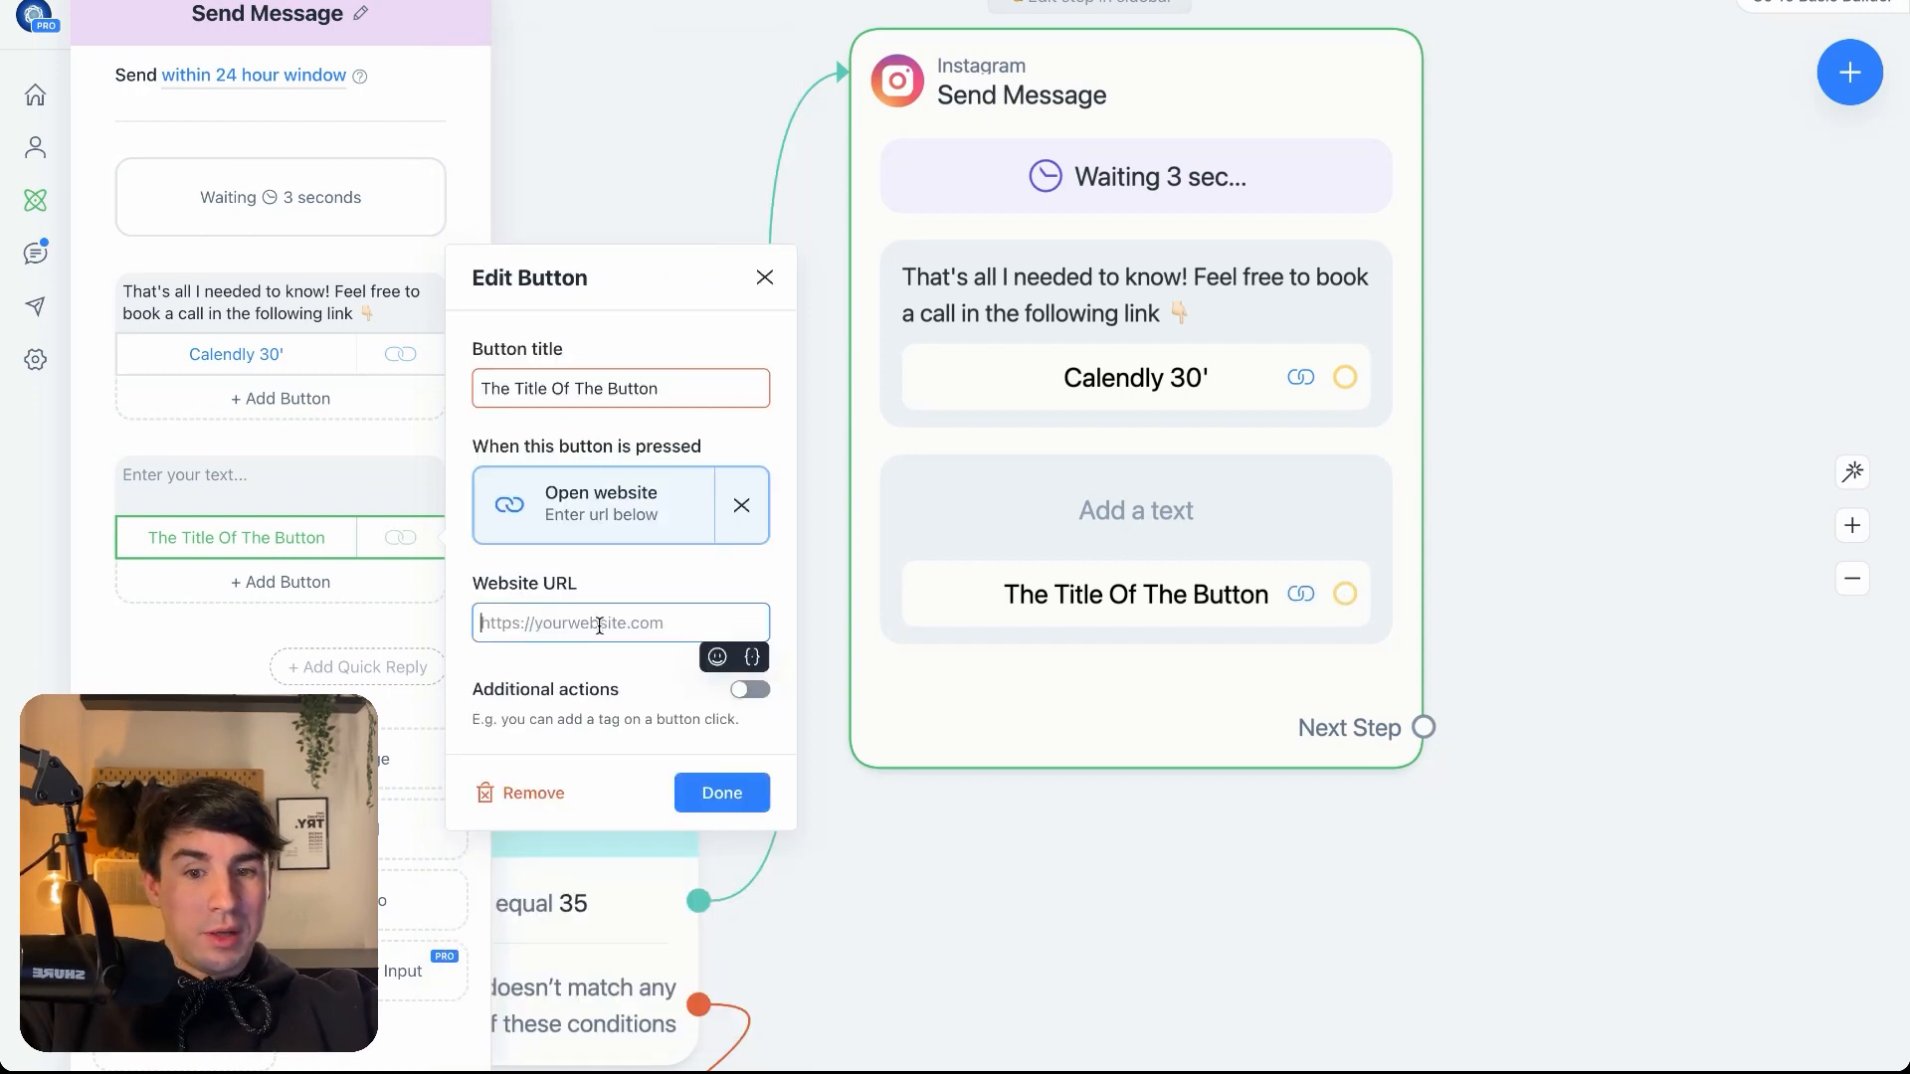
text(calendly.c)
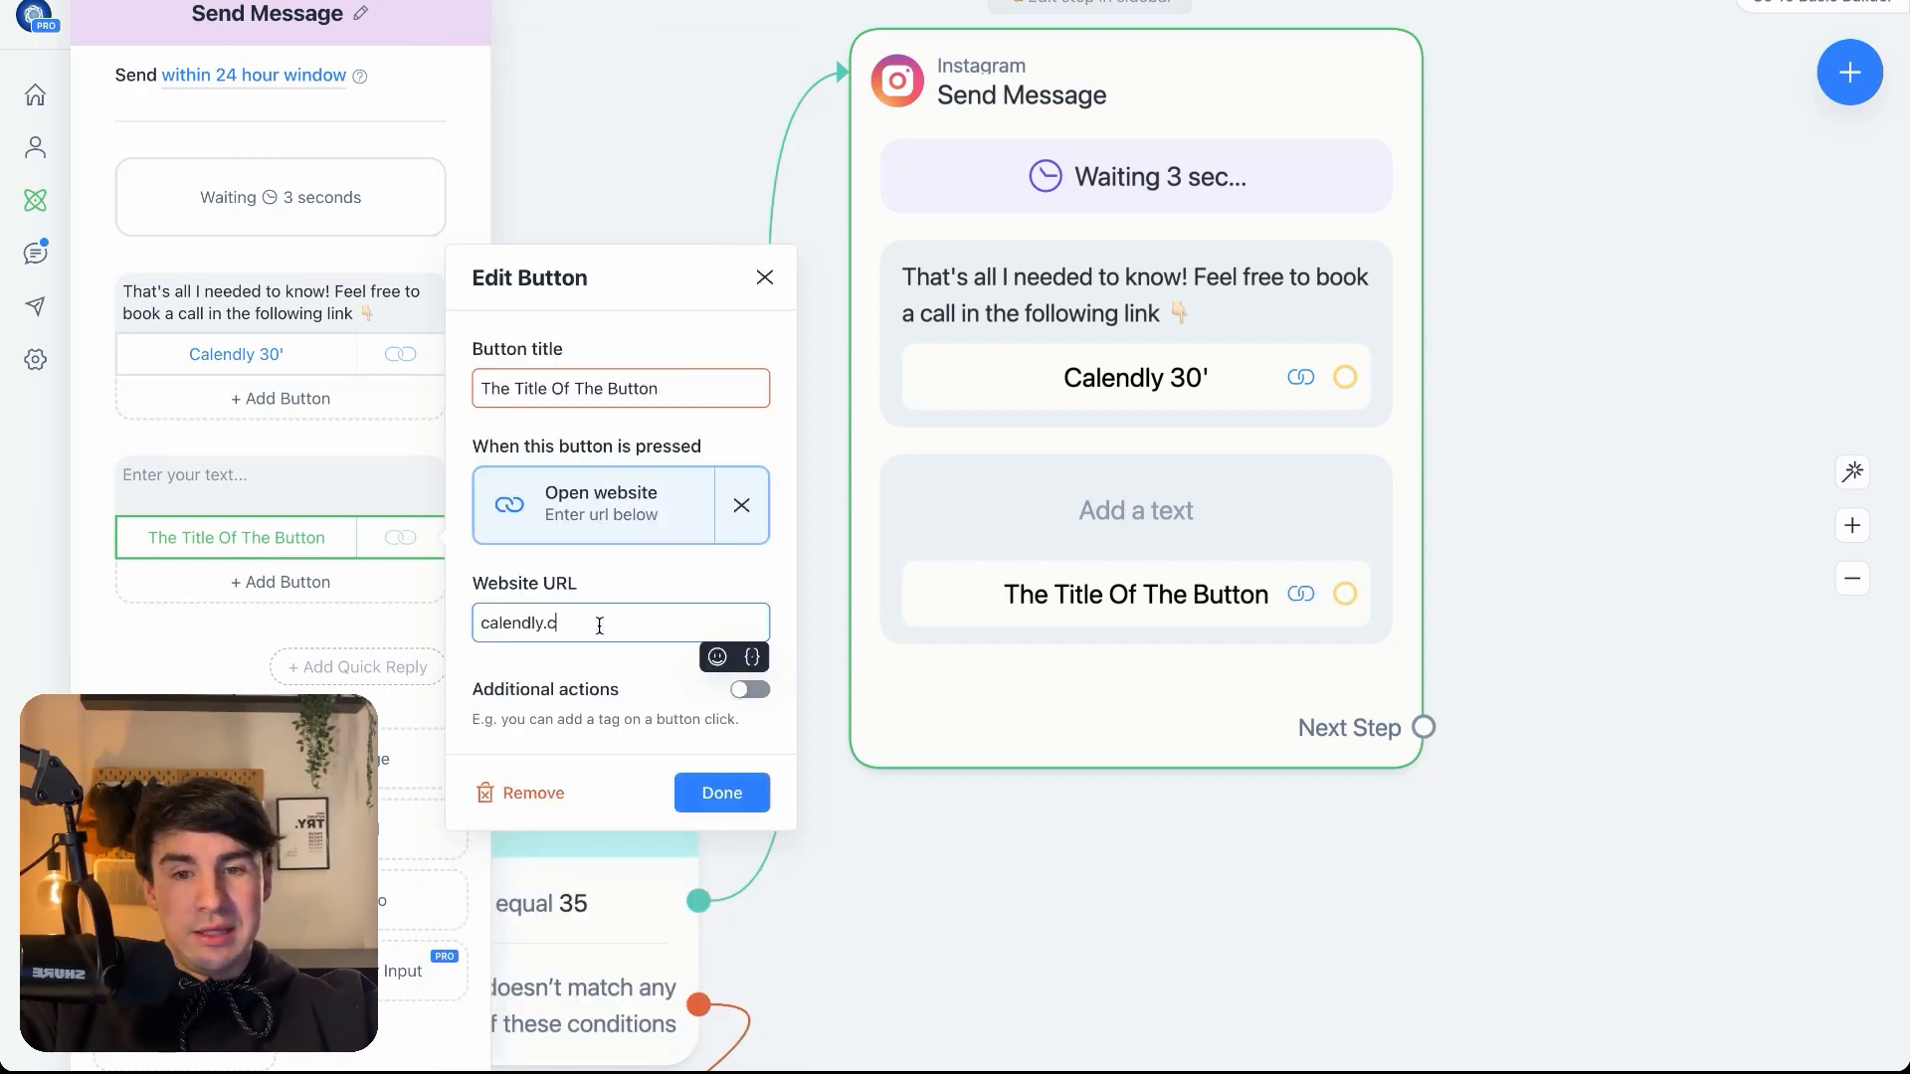
text(om/optimaltp)
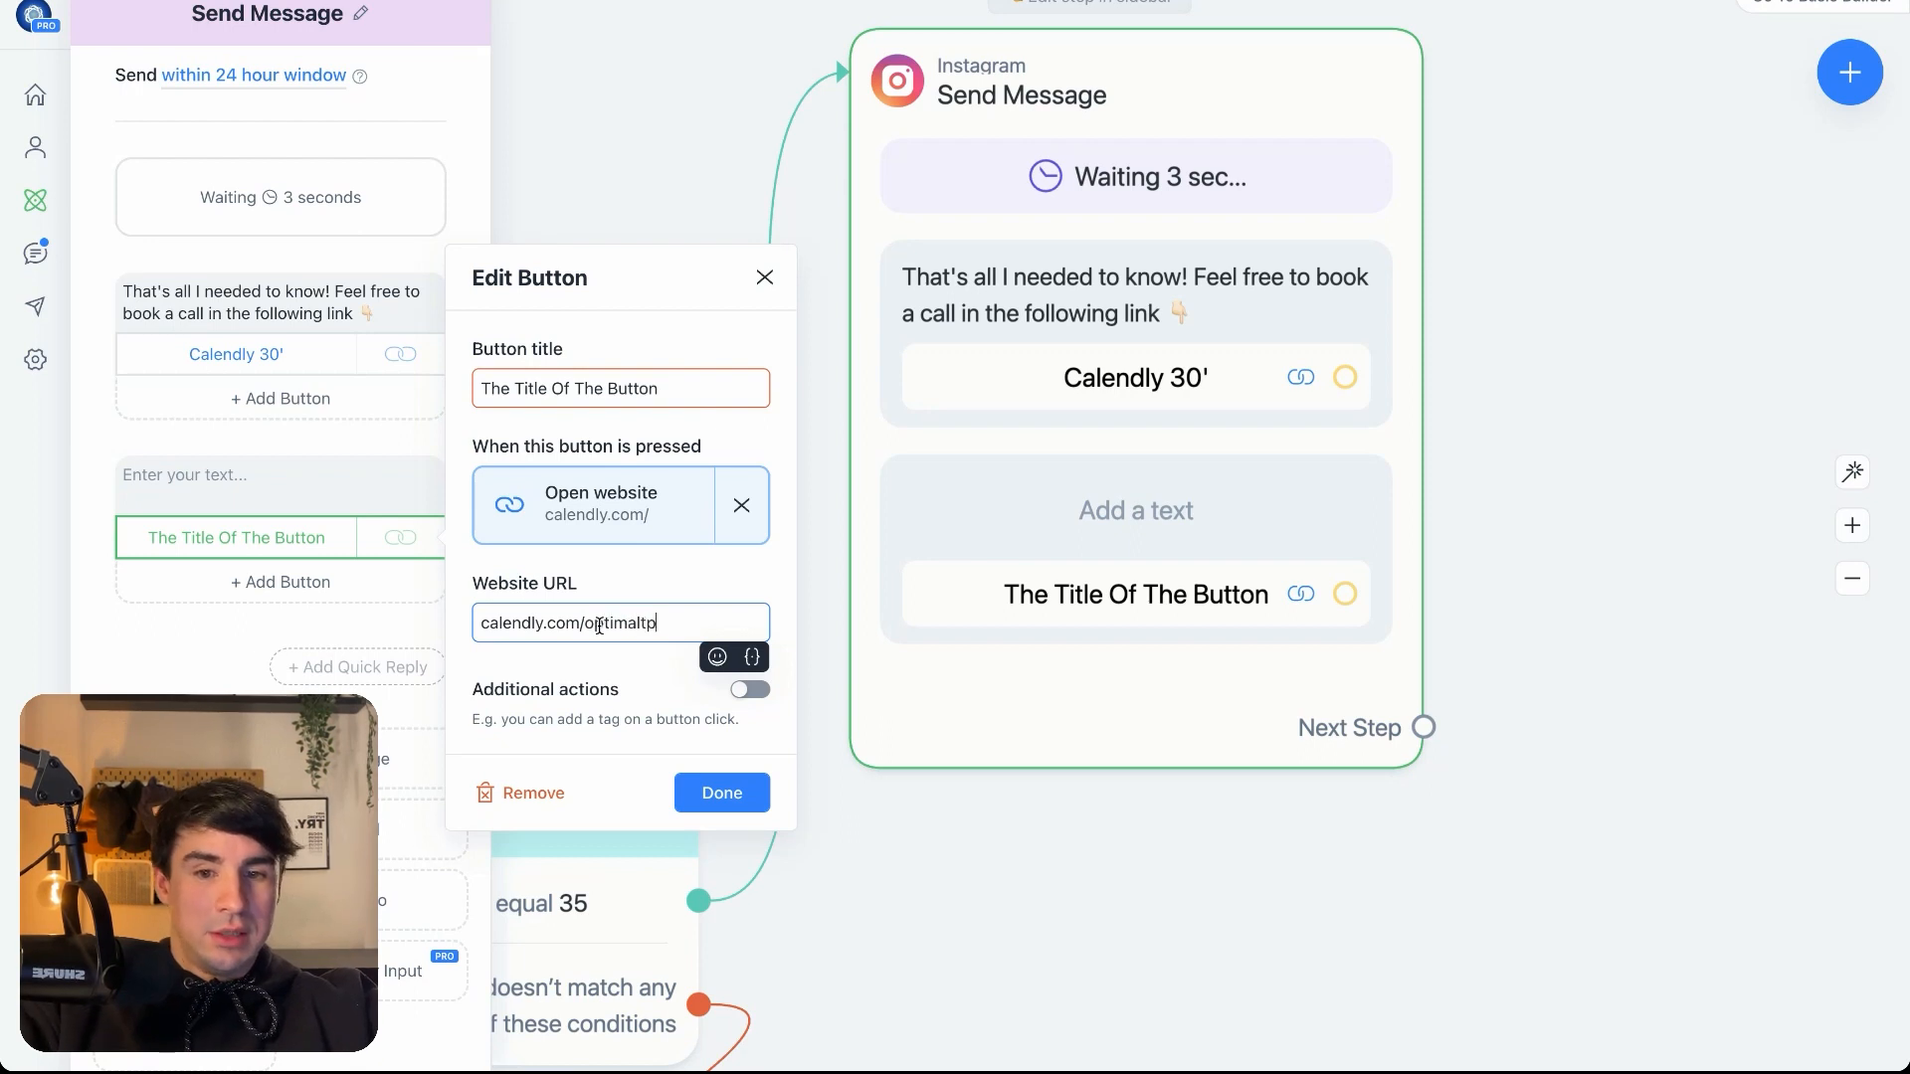
text(ath/30-min)
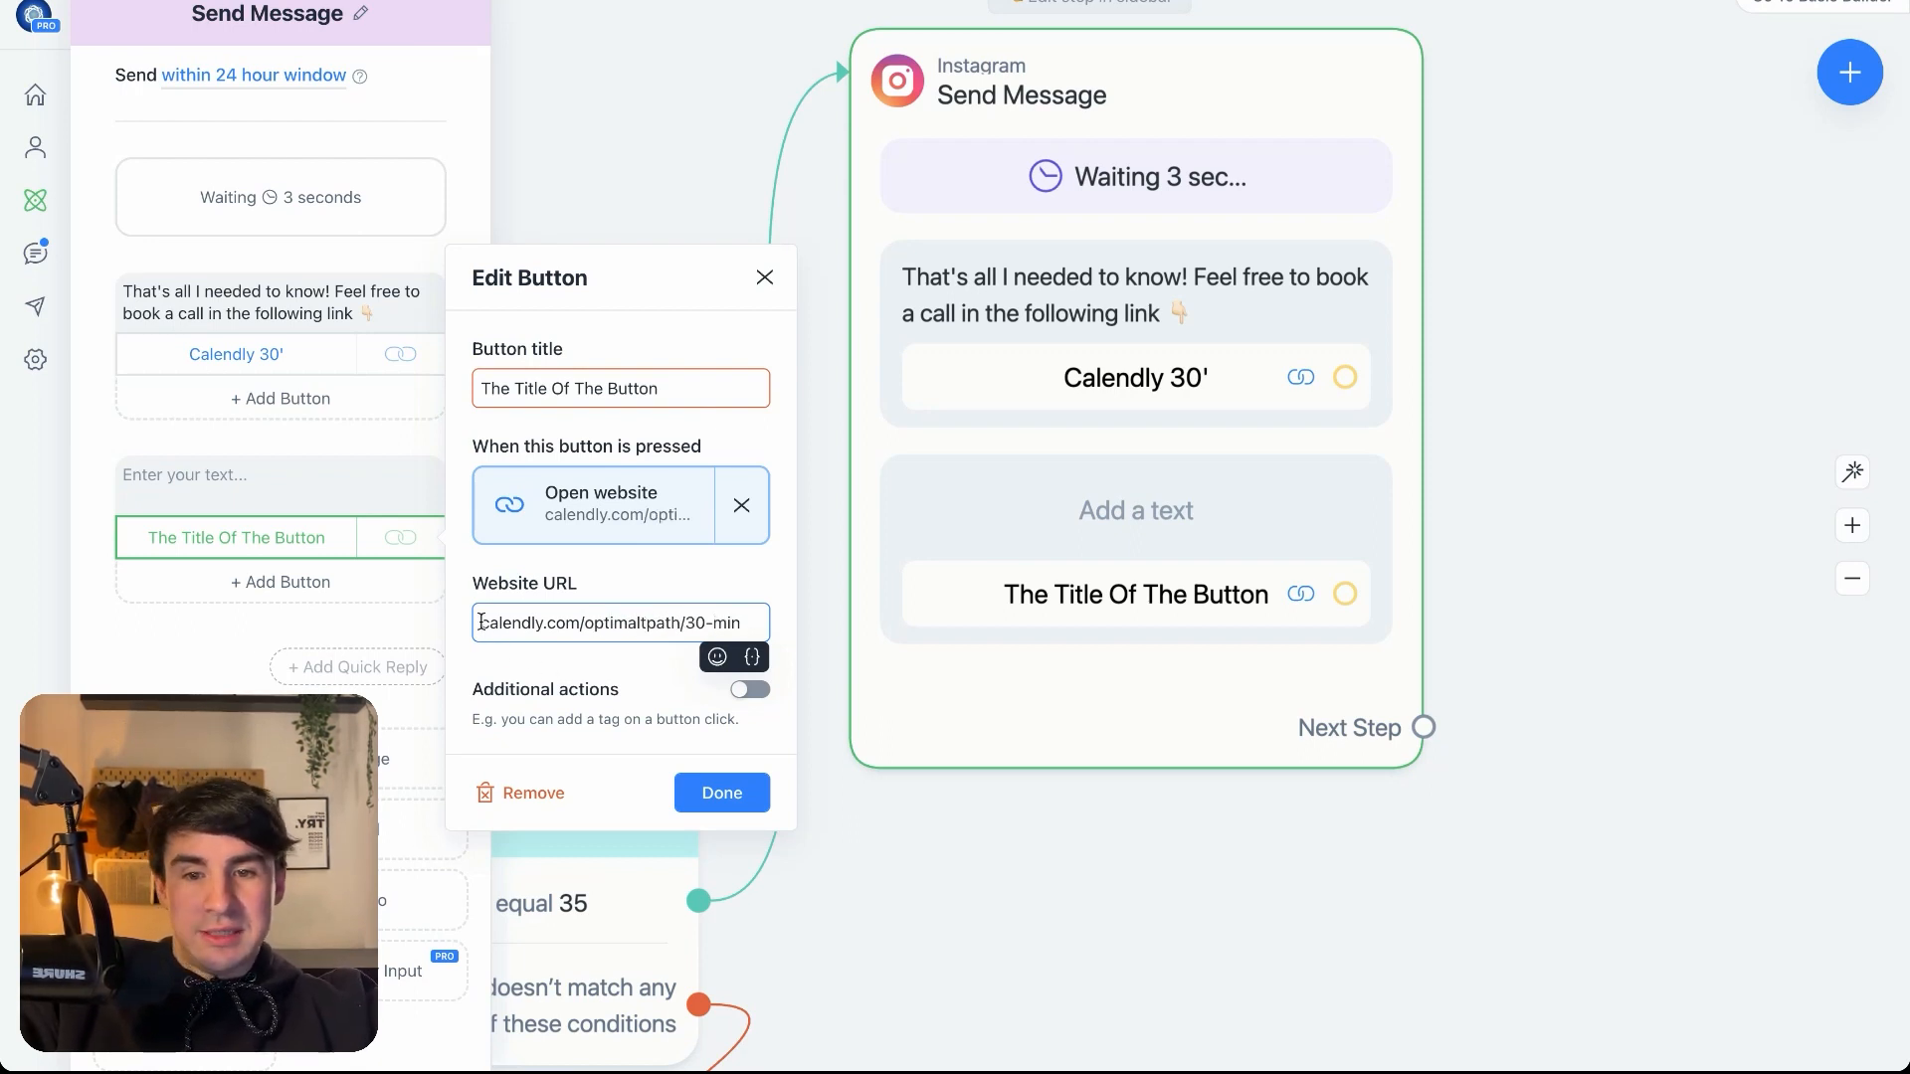
text(https://)
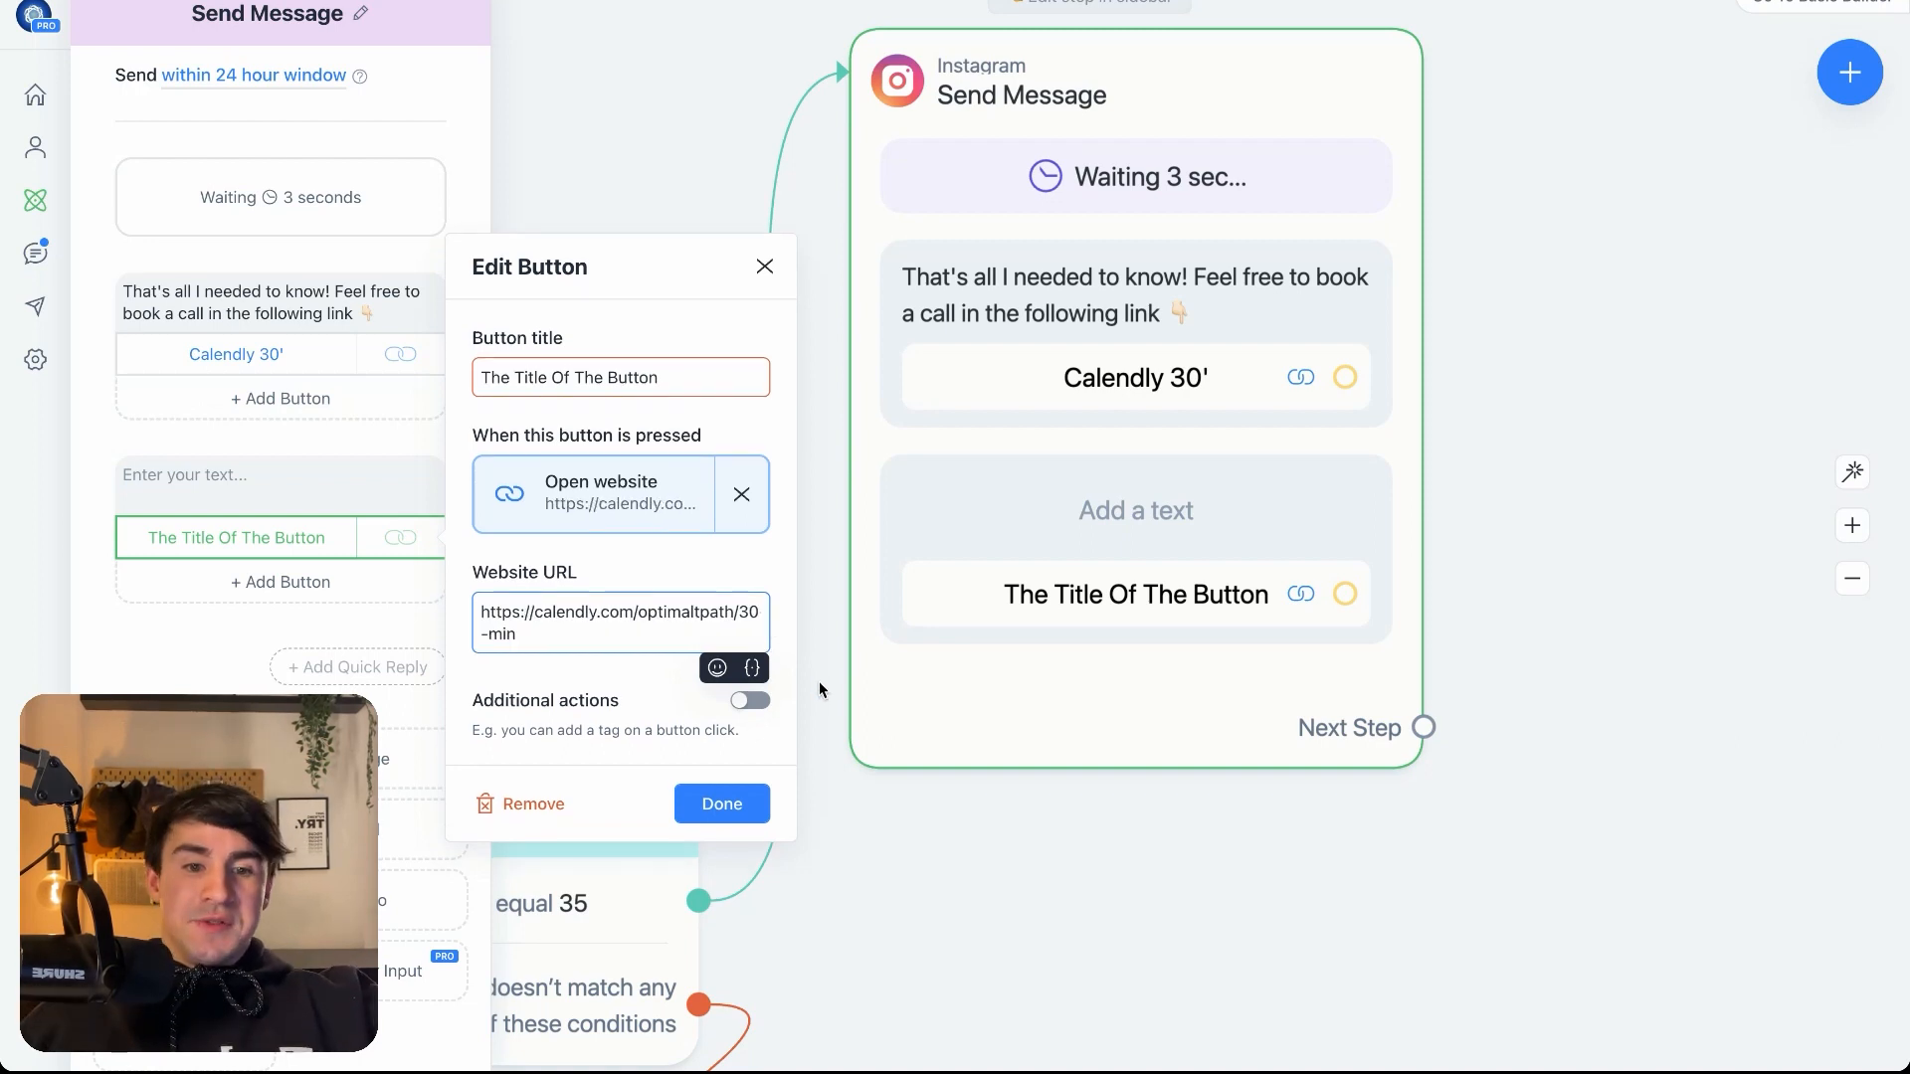
click(1184, 508)
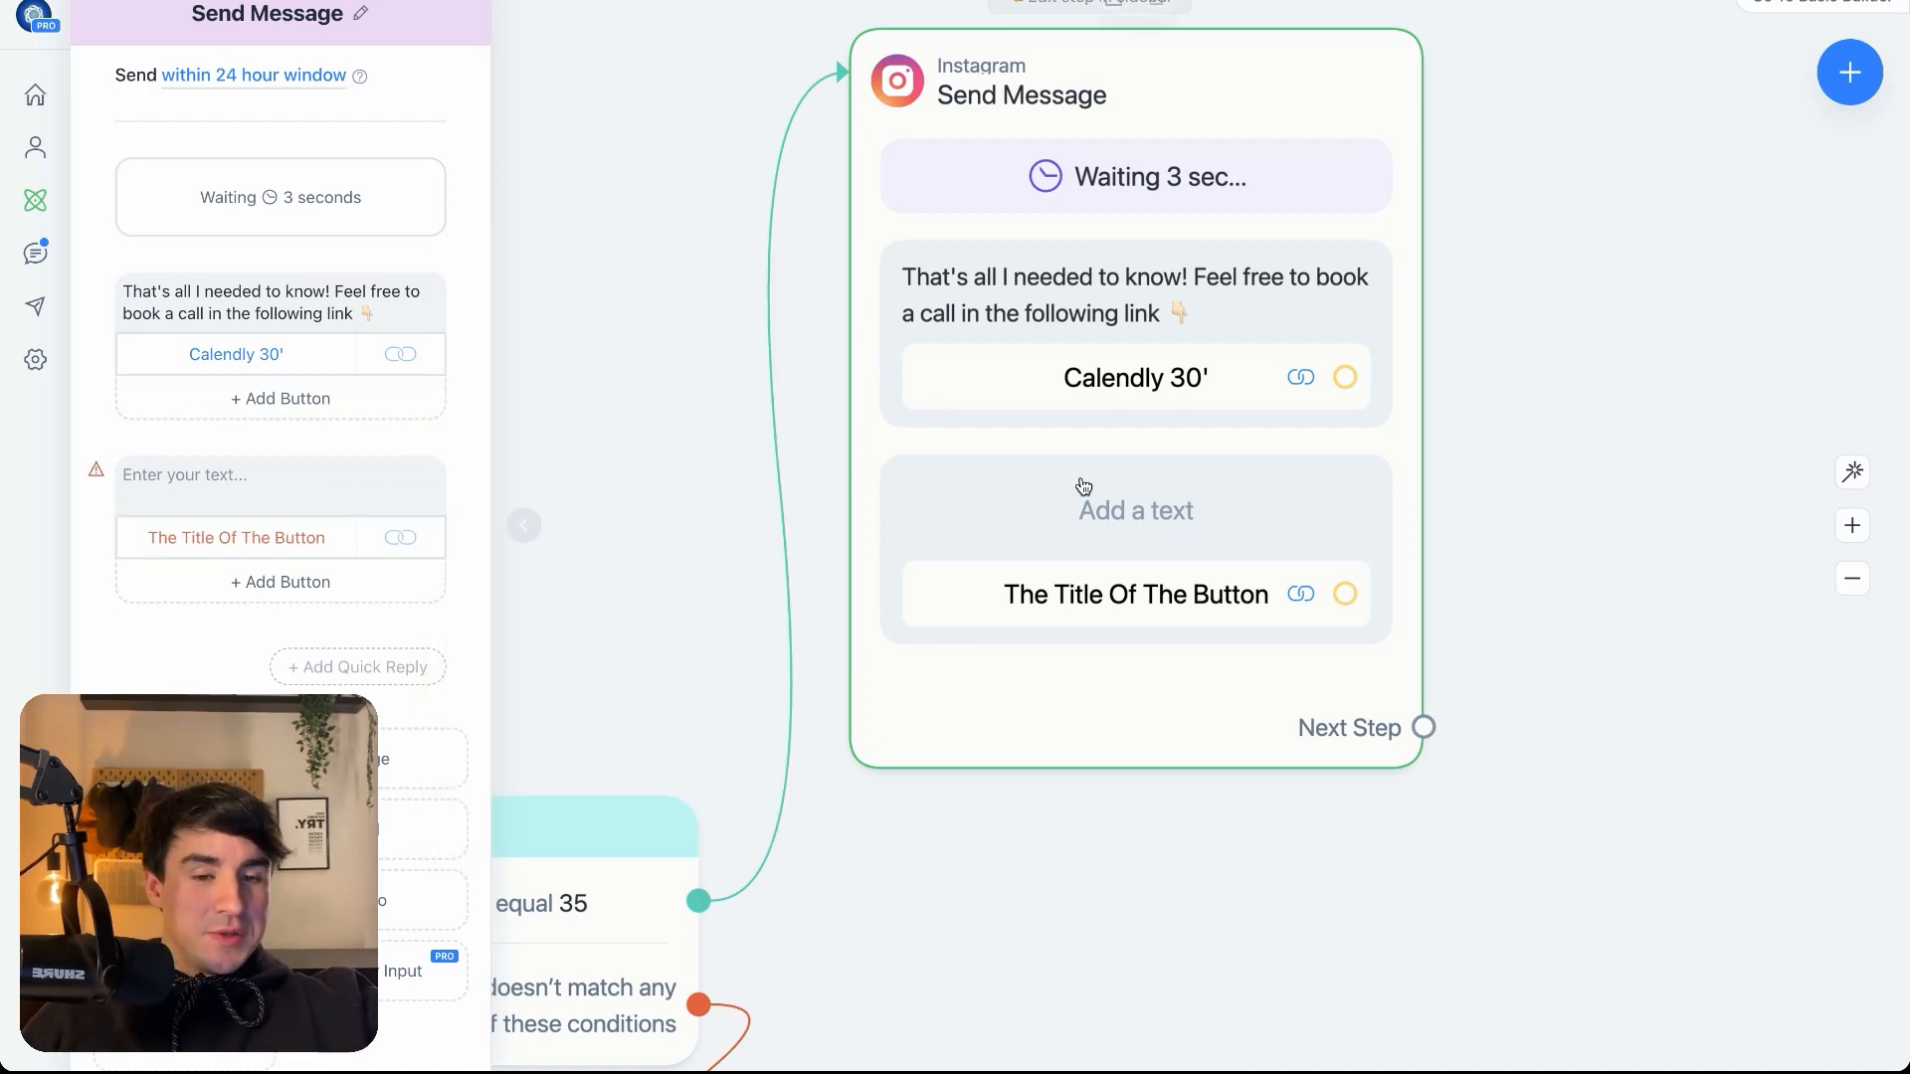
- Delete the empty text block with "The Title Of The Button" from the qualified contacts' booking message
click(273, 478)
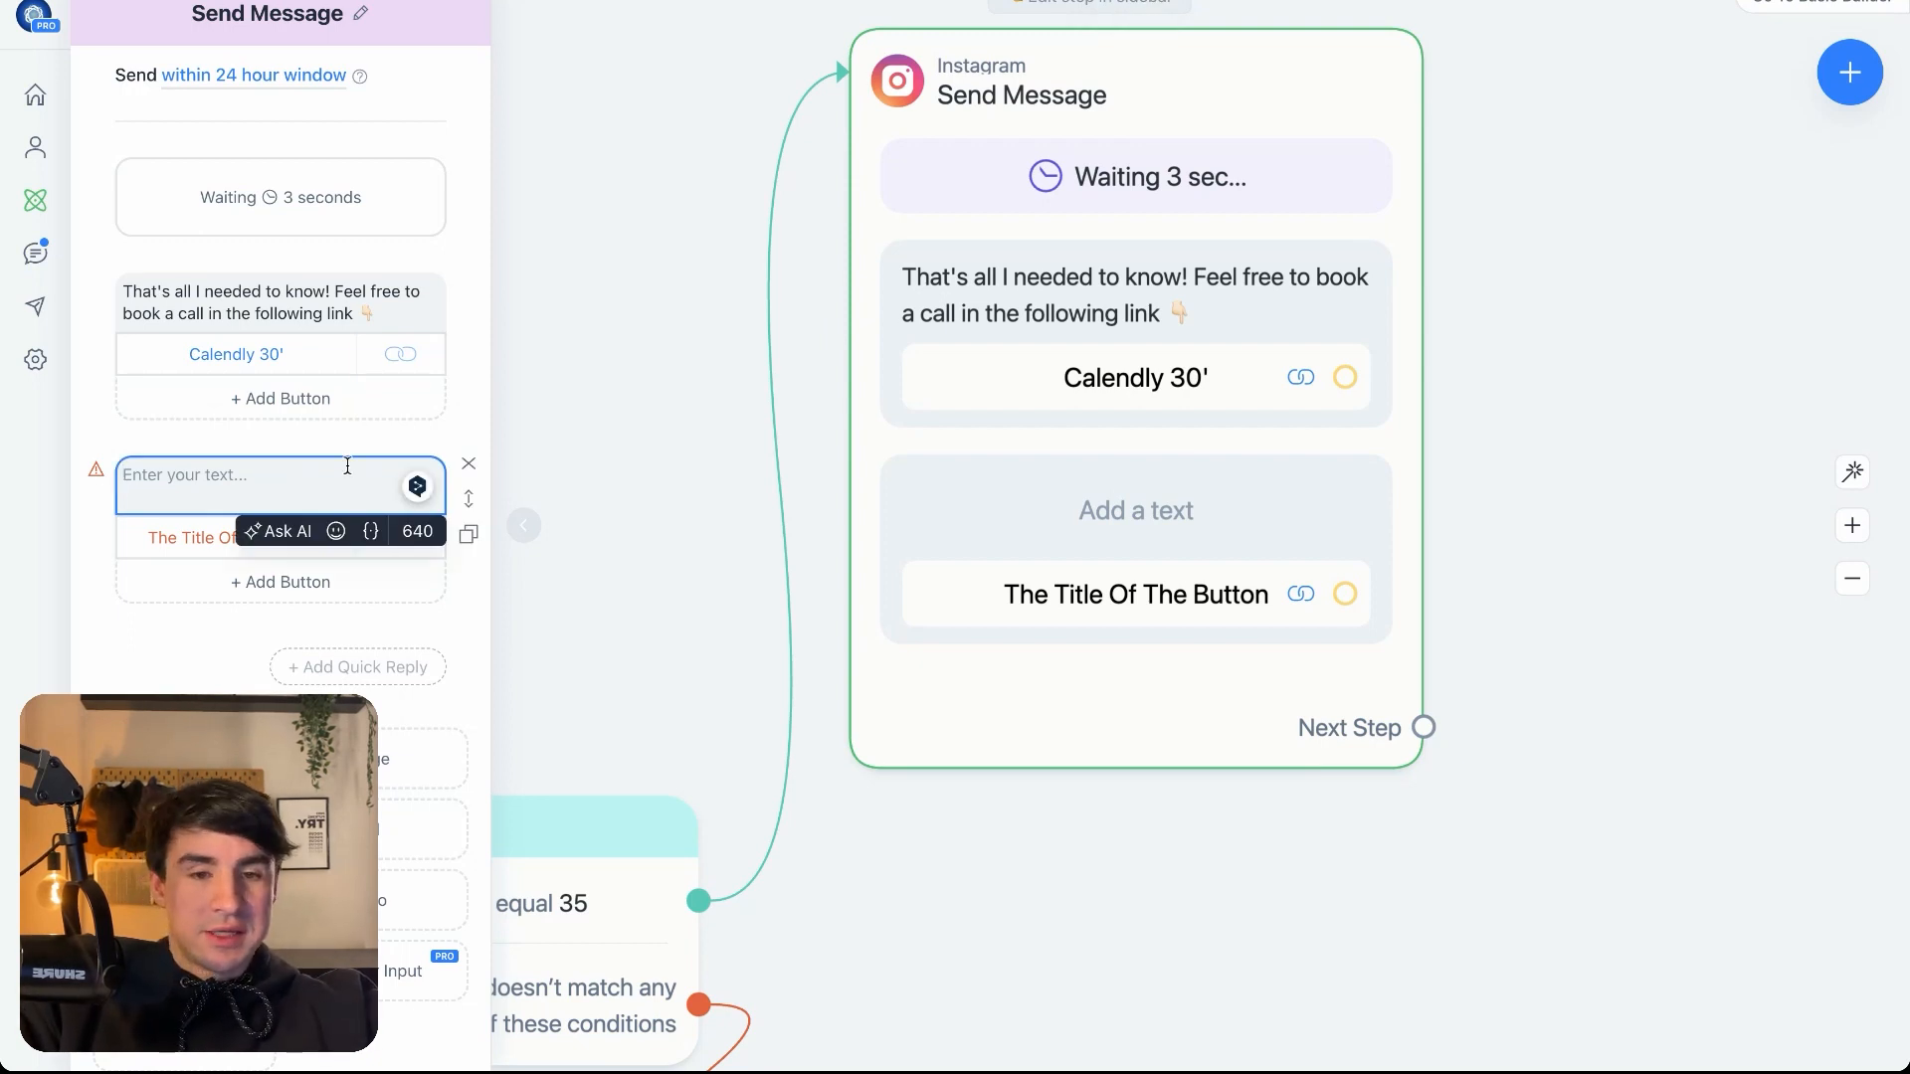
click(1176, 622)
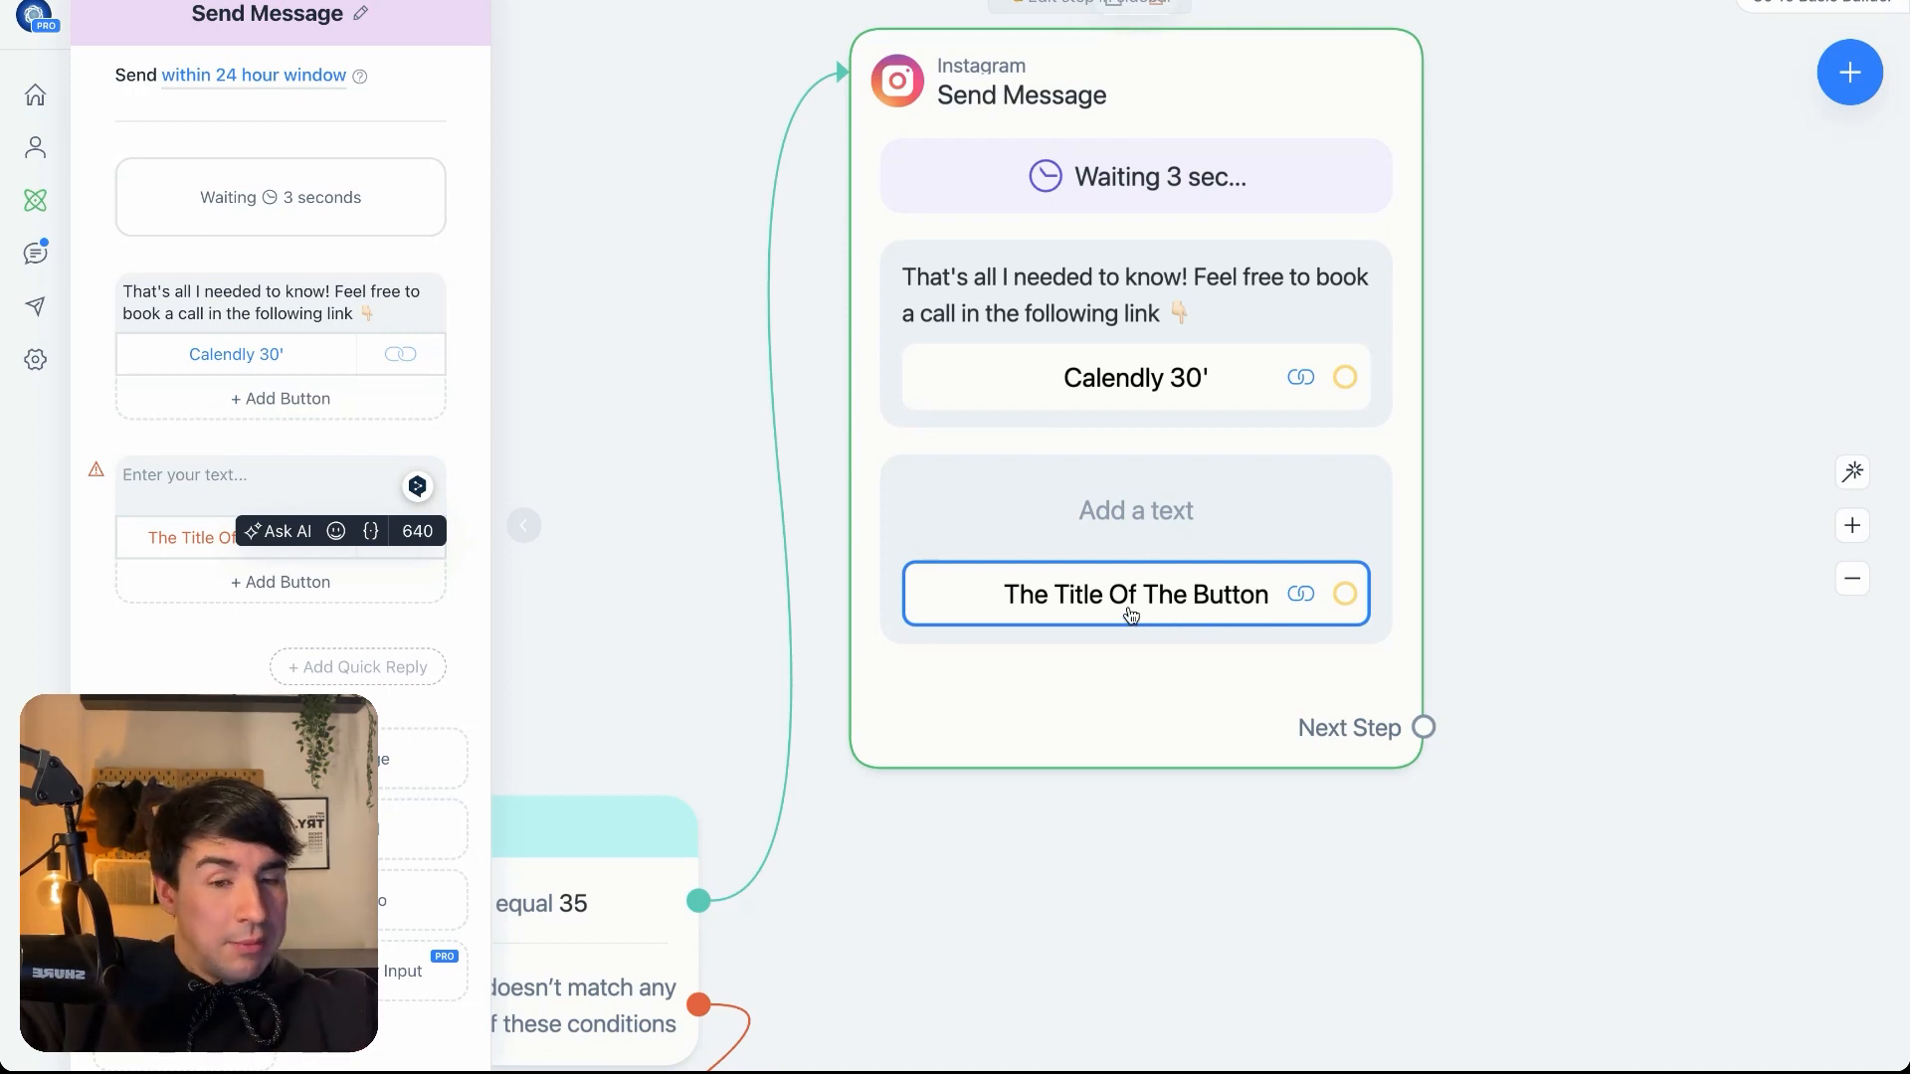
click(366, 468)
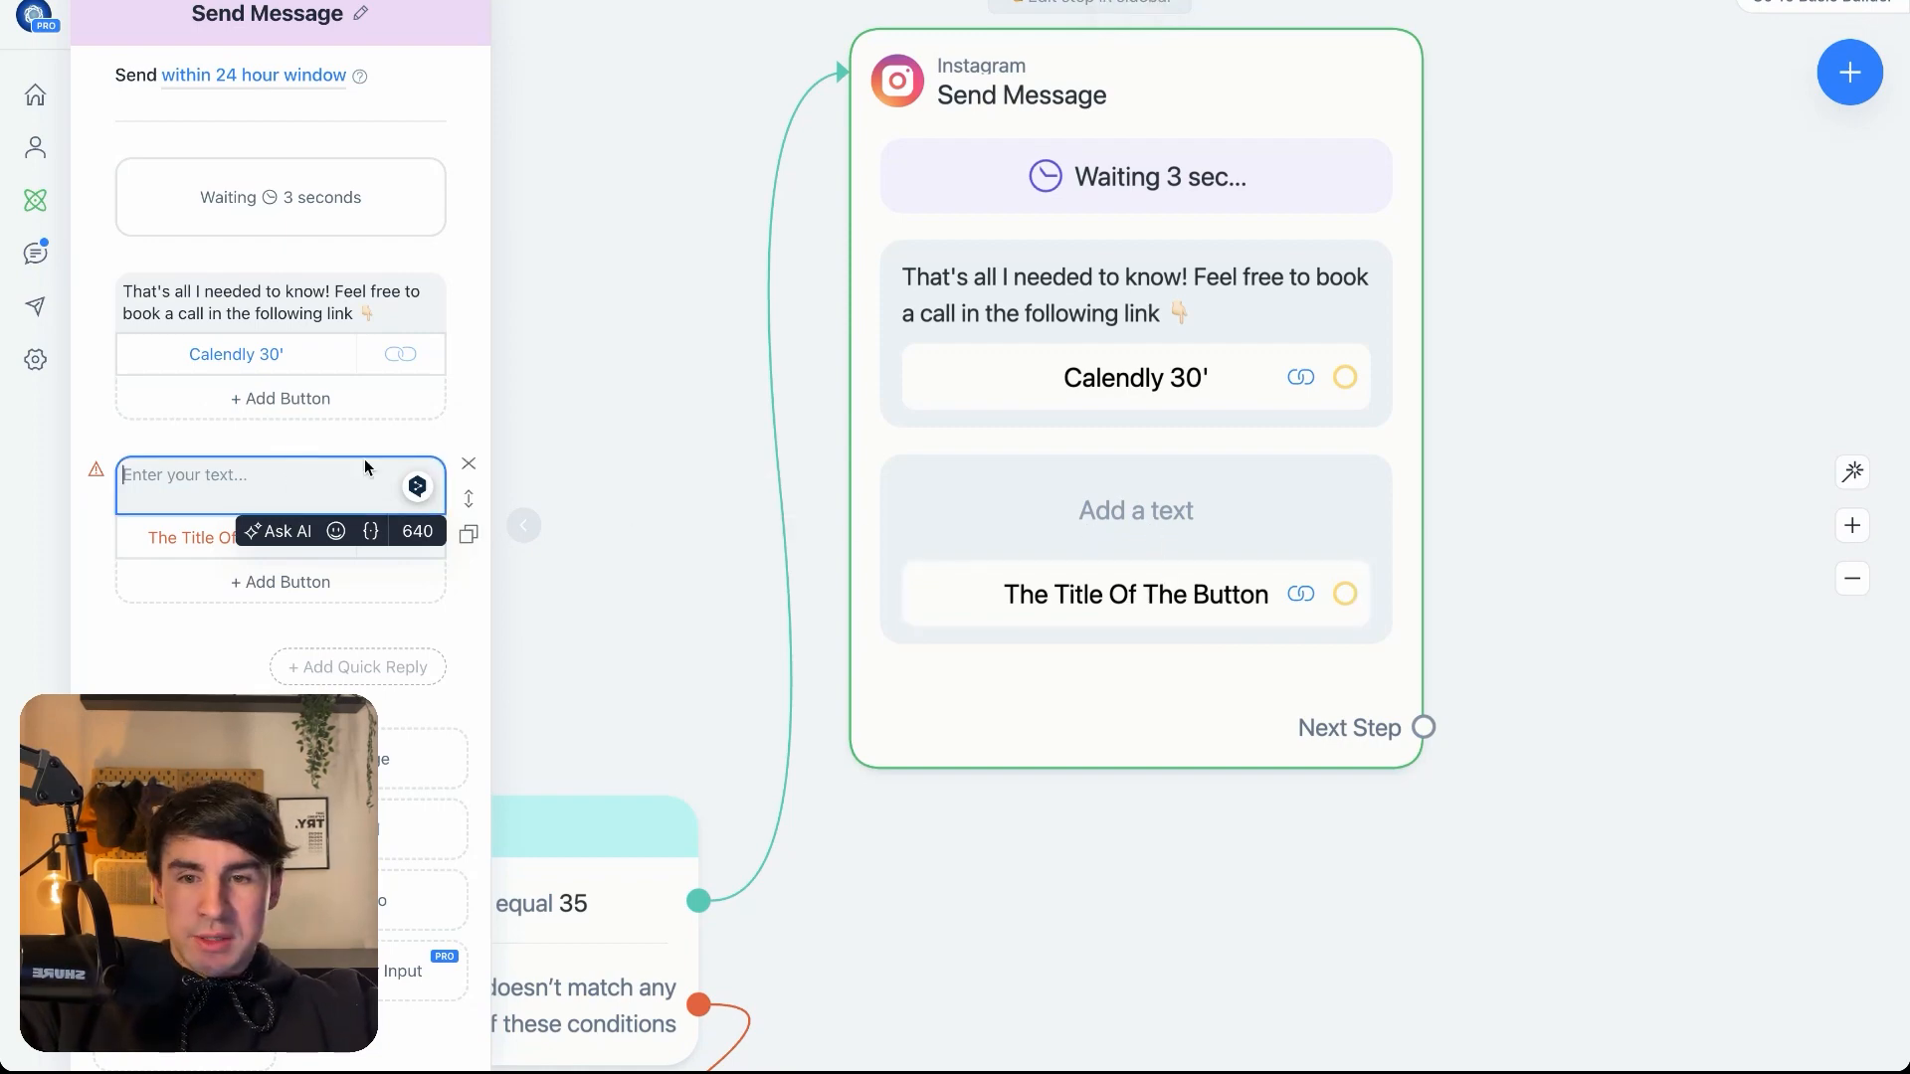
click(468, 464)
click(1122, 80)
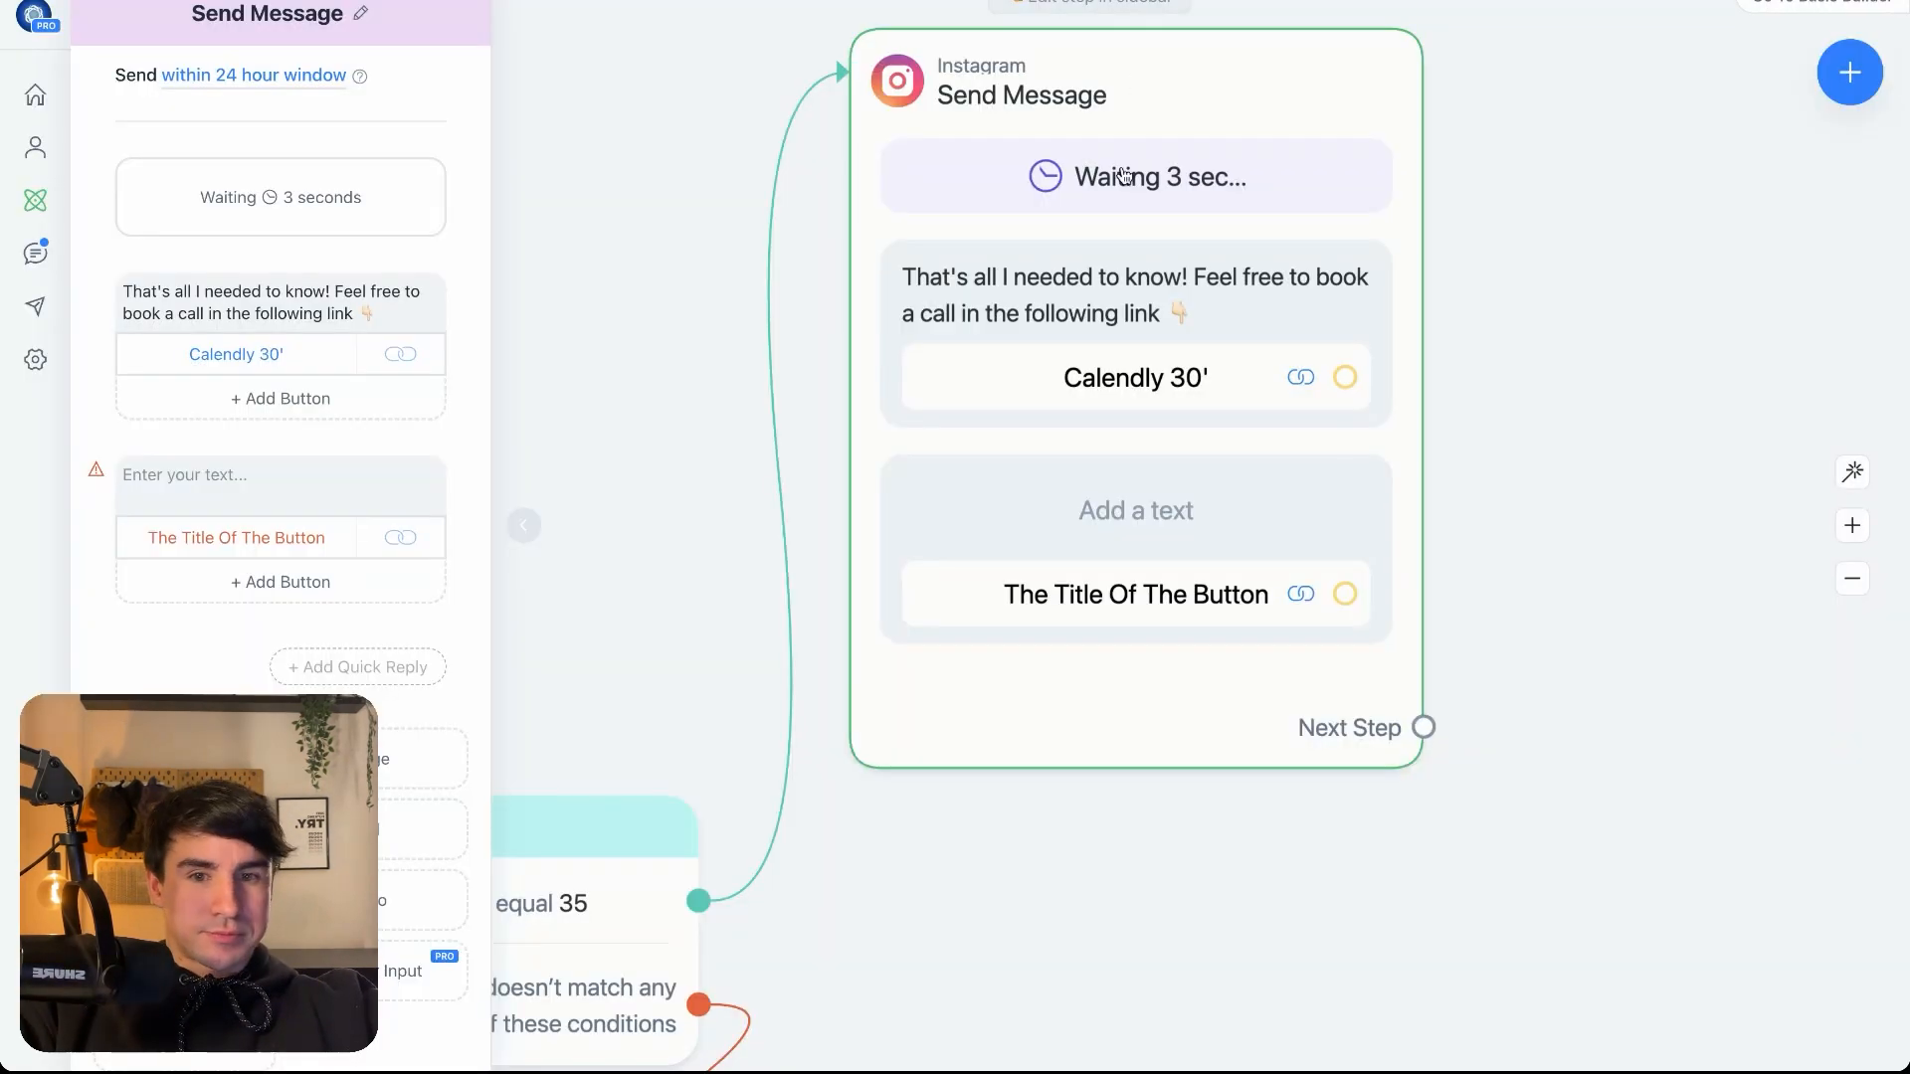
- Review the whole quiz flow, from the points condition and final messages back to the opening messages and follow-up delays
scroll(1050, 545, down, 3)
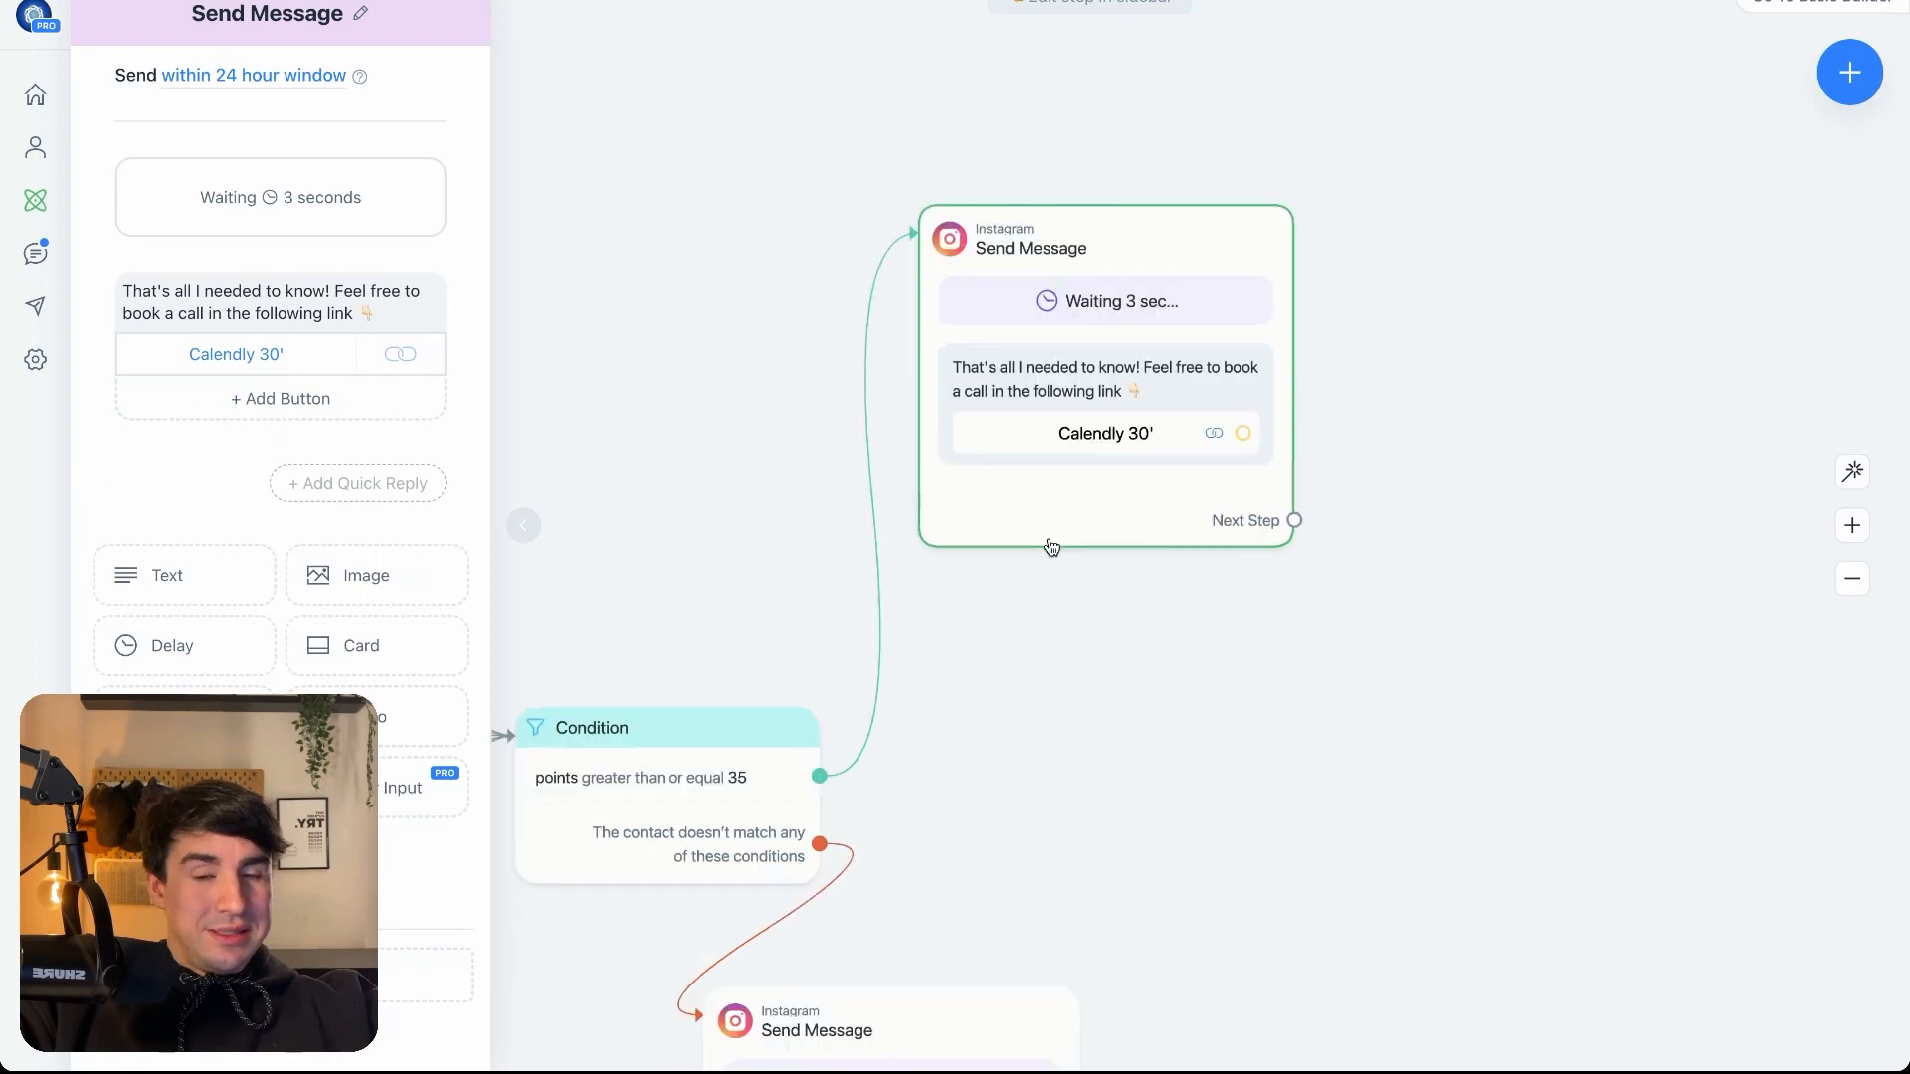
scroll(1051, 547, down, 5)
drag(1147, 736, 1853, 374)
drag(948, 737, 1908, 1073)
drag(1209, 869, 1632, 1049)
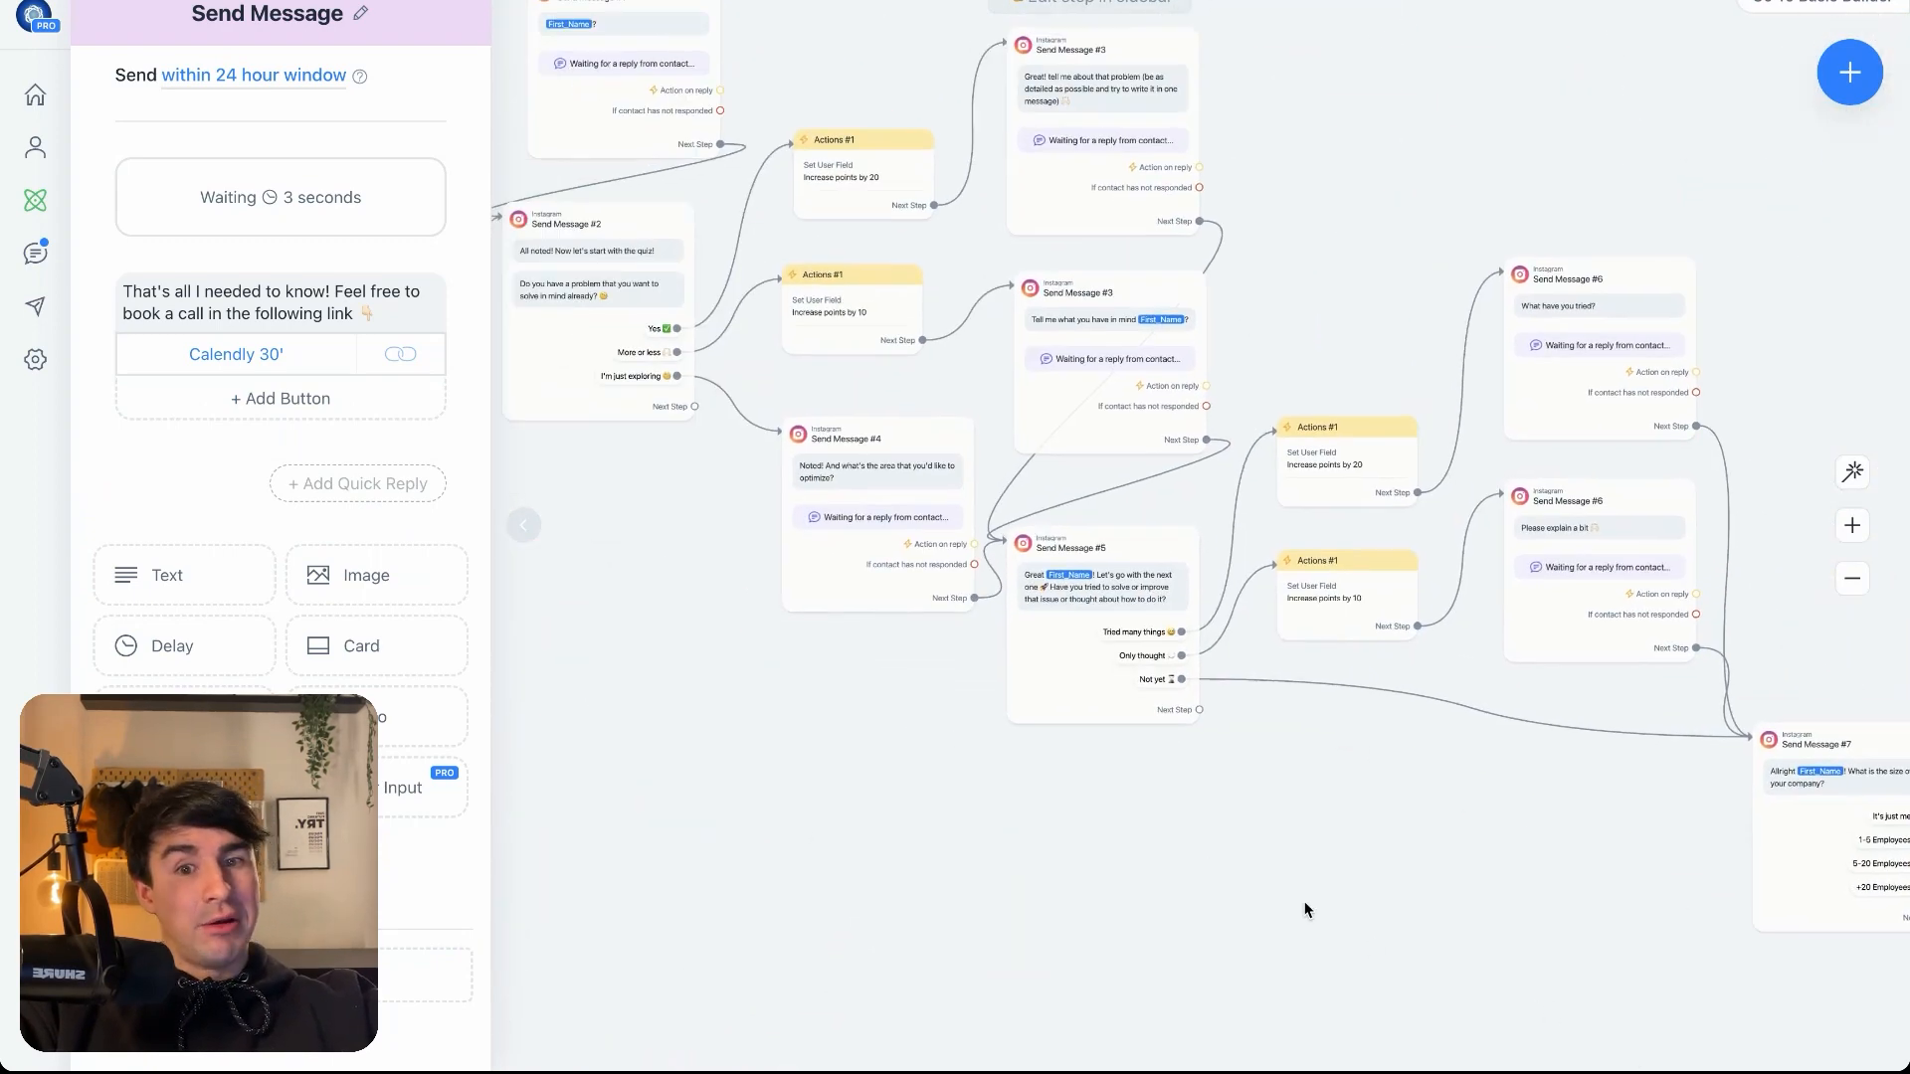
drag(1304, 905, 1716, 1073)
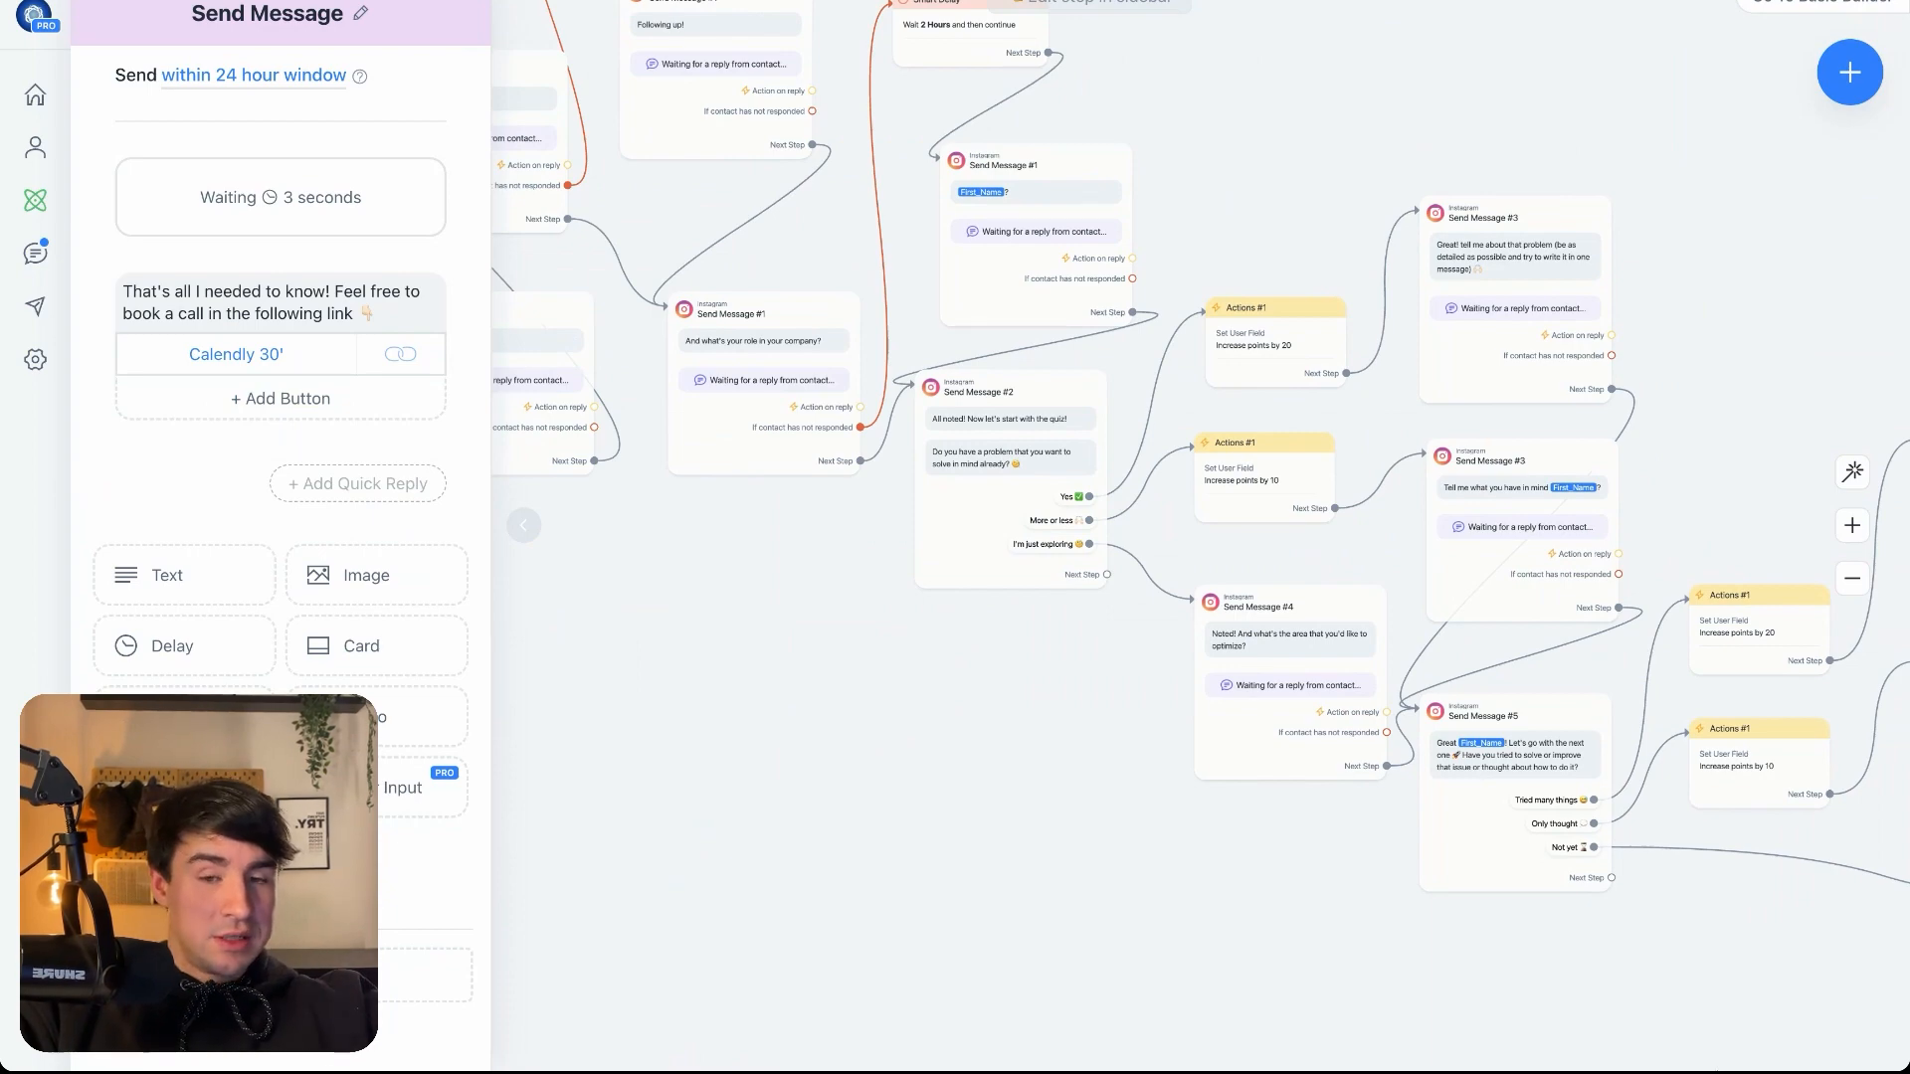
scroll(1718, 1071, down, 5)
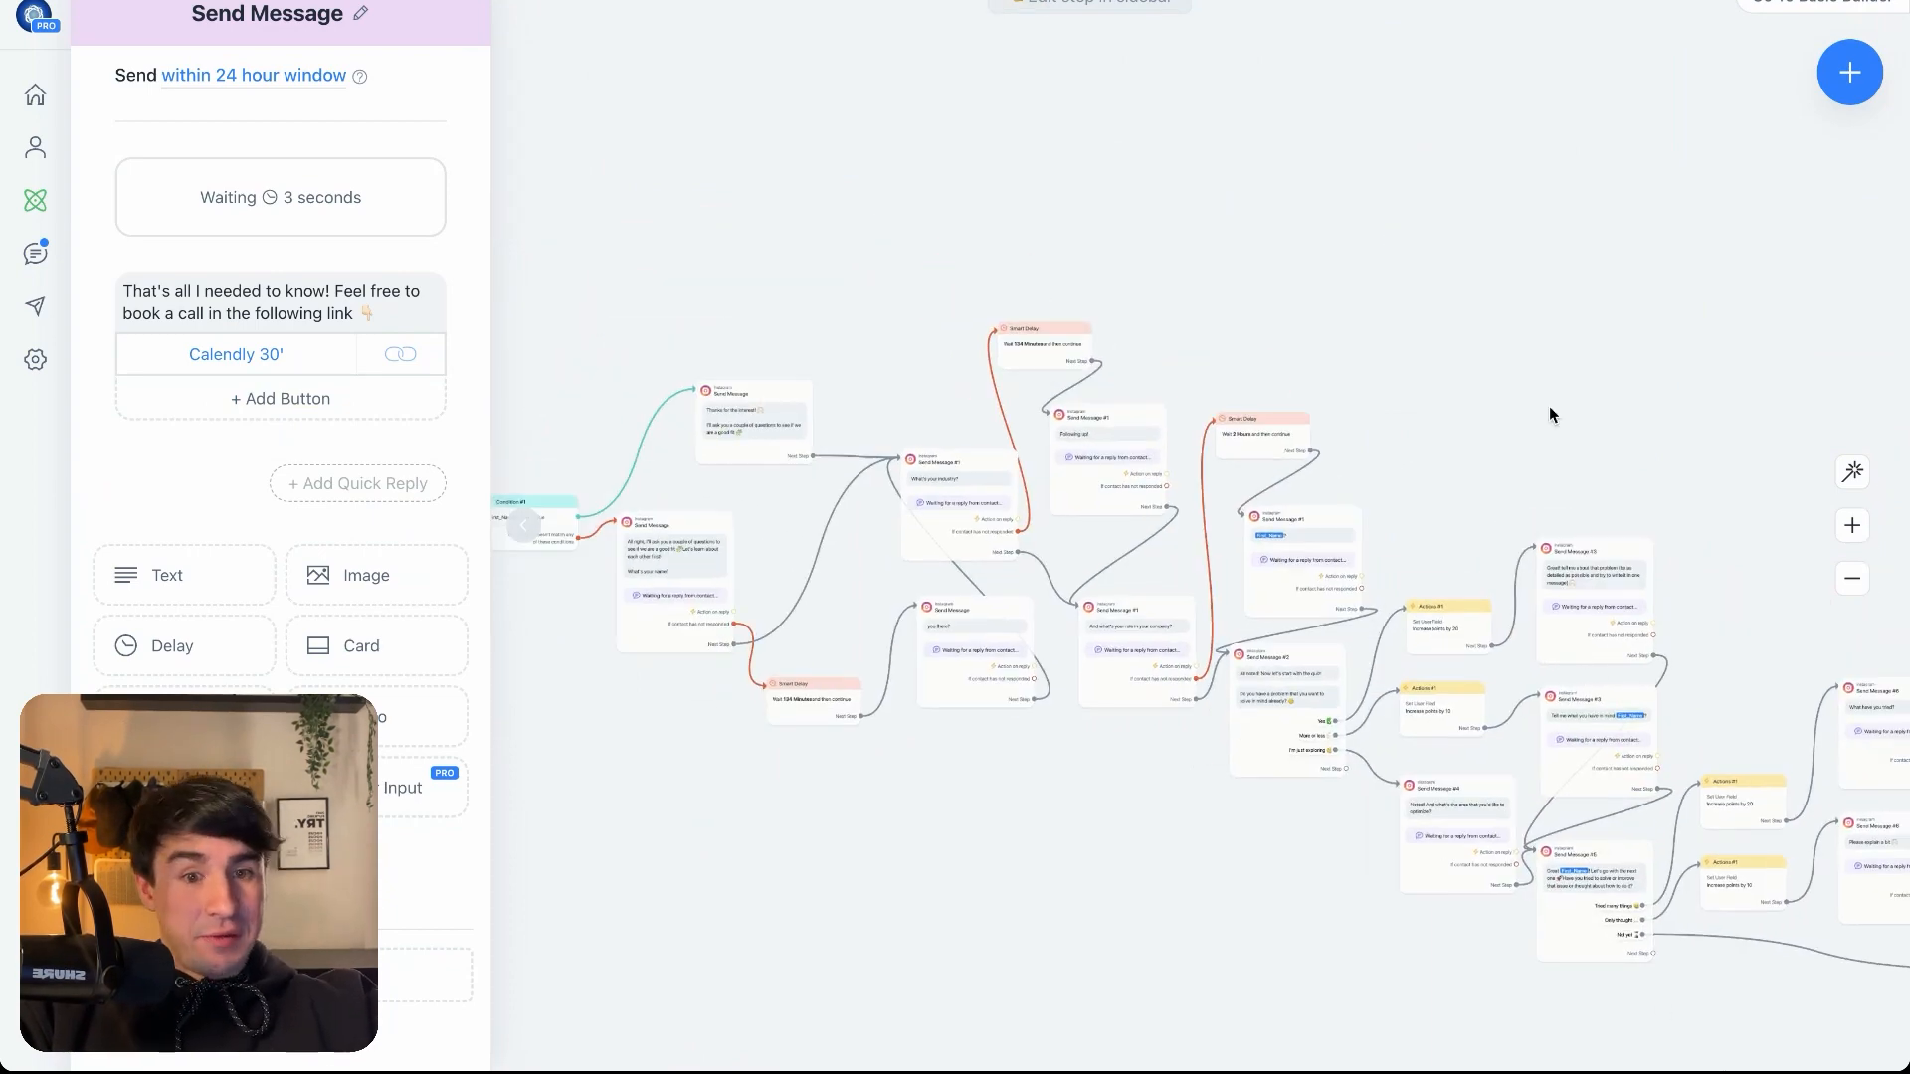
scroll(1549, 406, down, 3)
drag(1549, 406, 1267, 287)
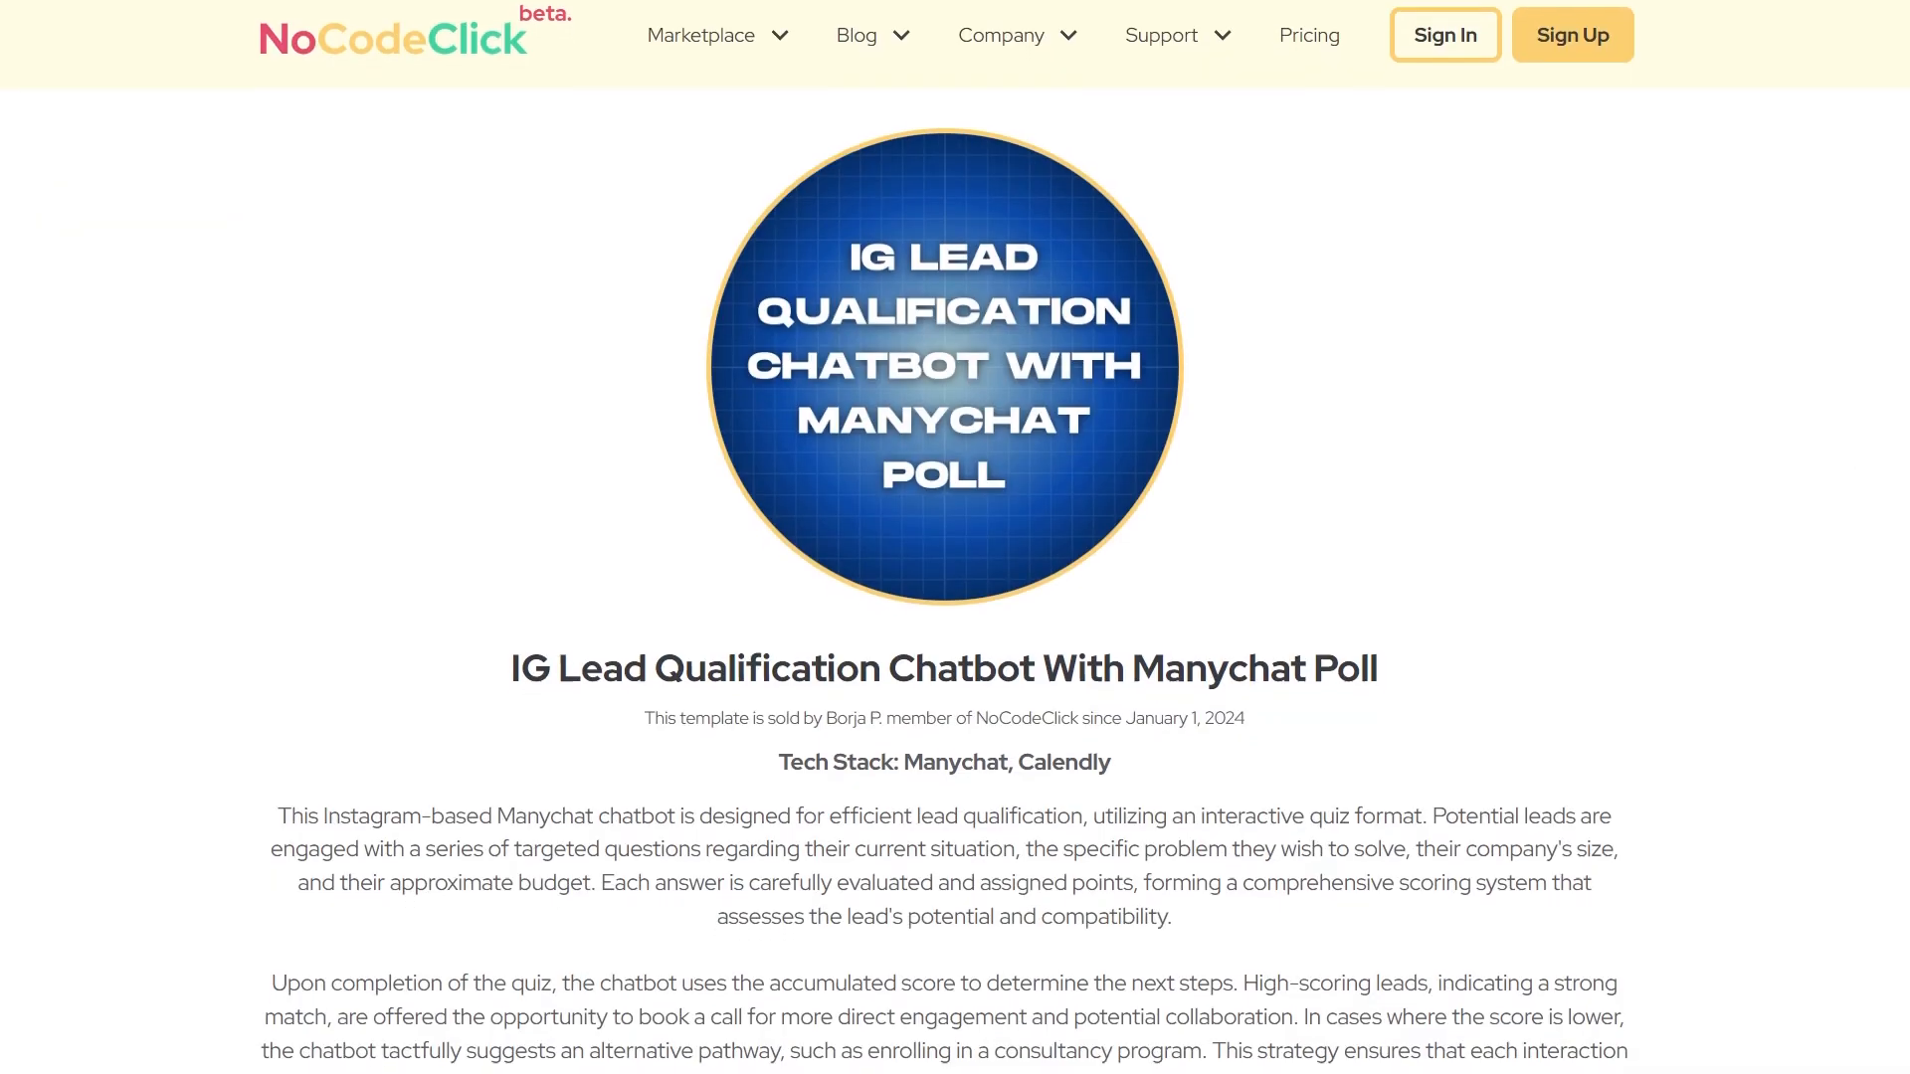
- Read the description, pricing and deliverables of the "IG Lead Qualification Chatbot With Manychat Poll" template on its NoCodeClick page
scroll(945, 537, down, 6)
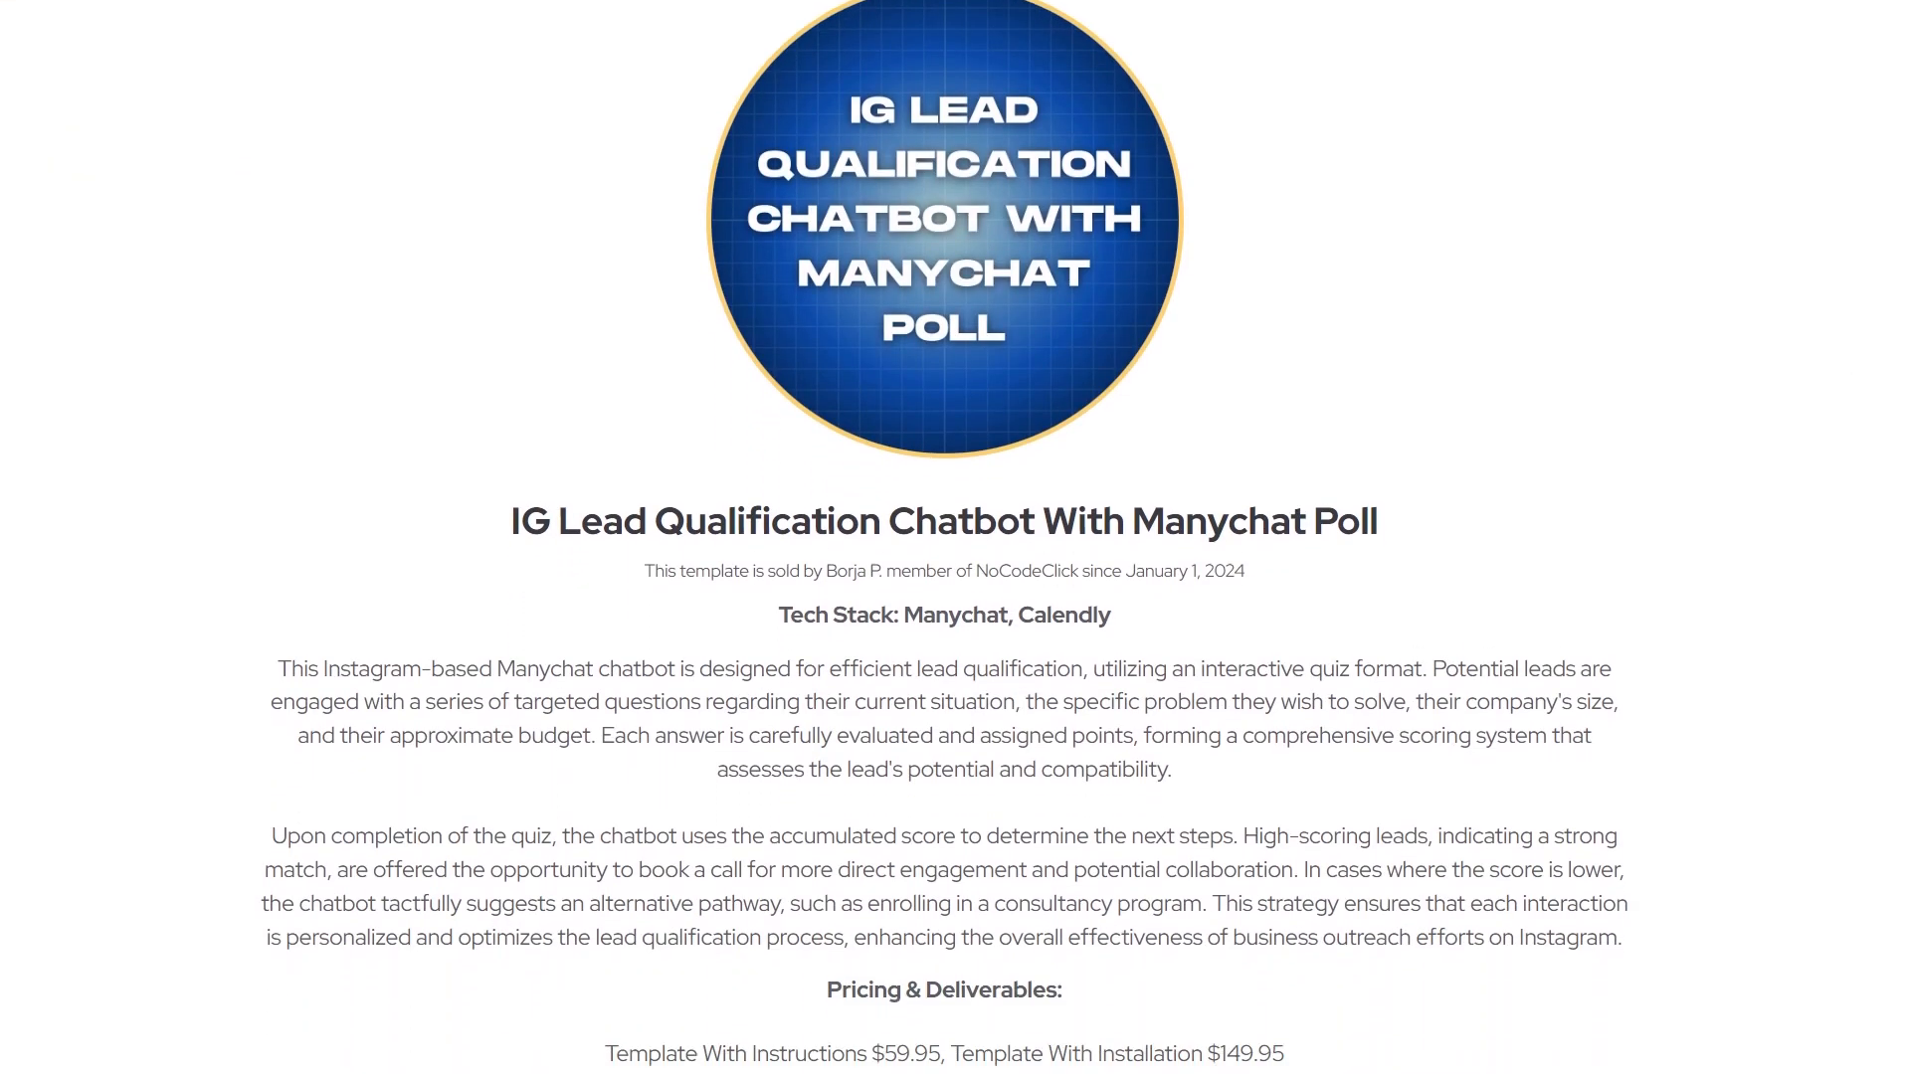
scroll(945, 538, down, 5)
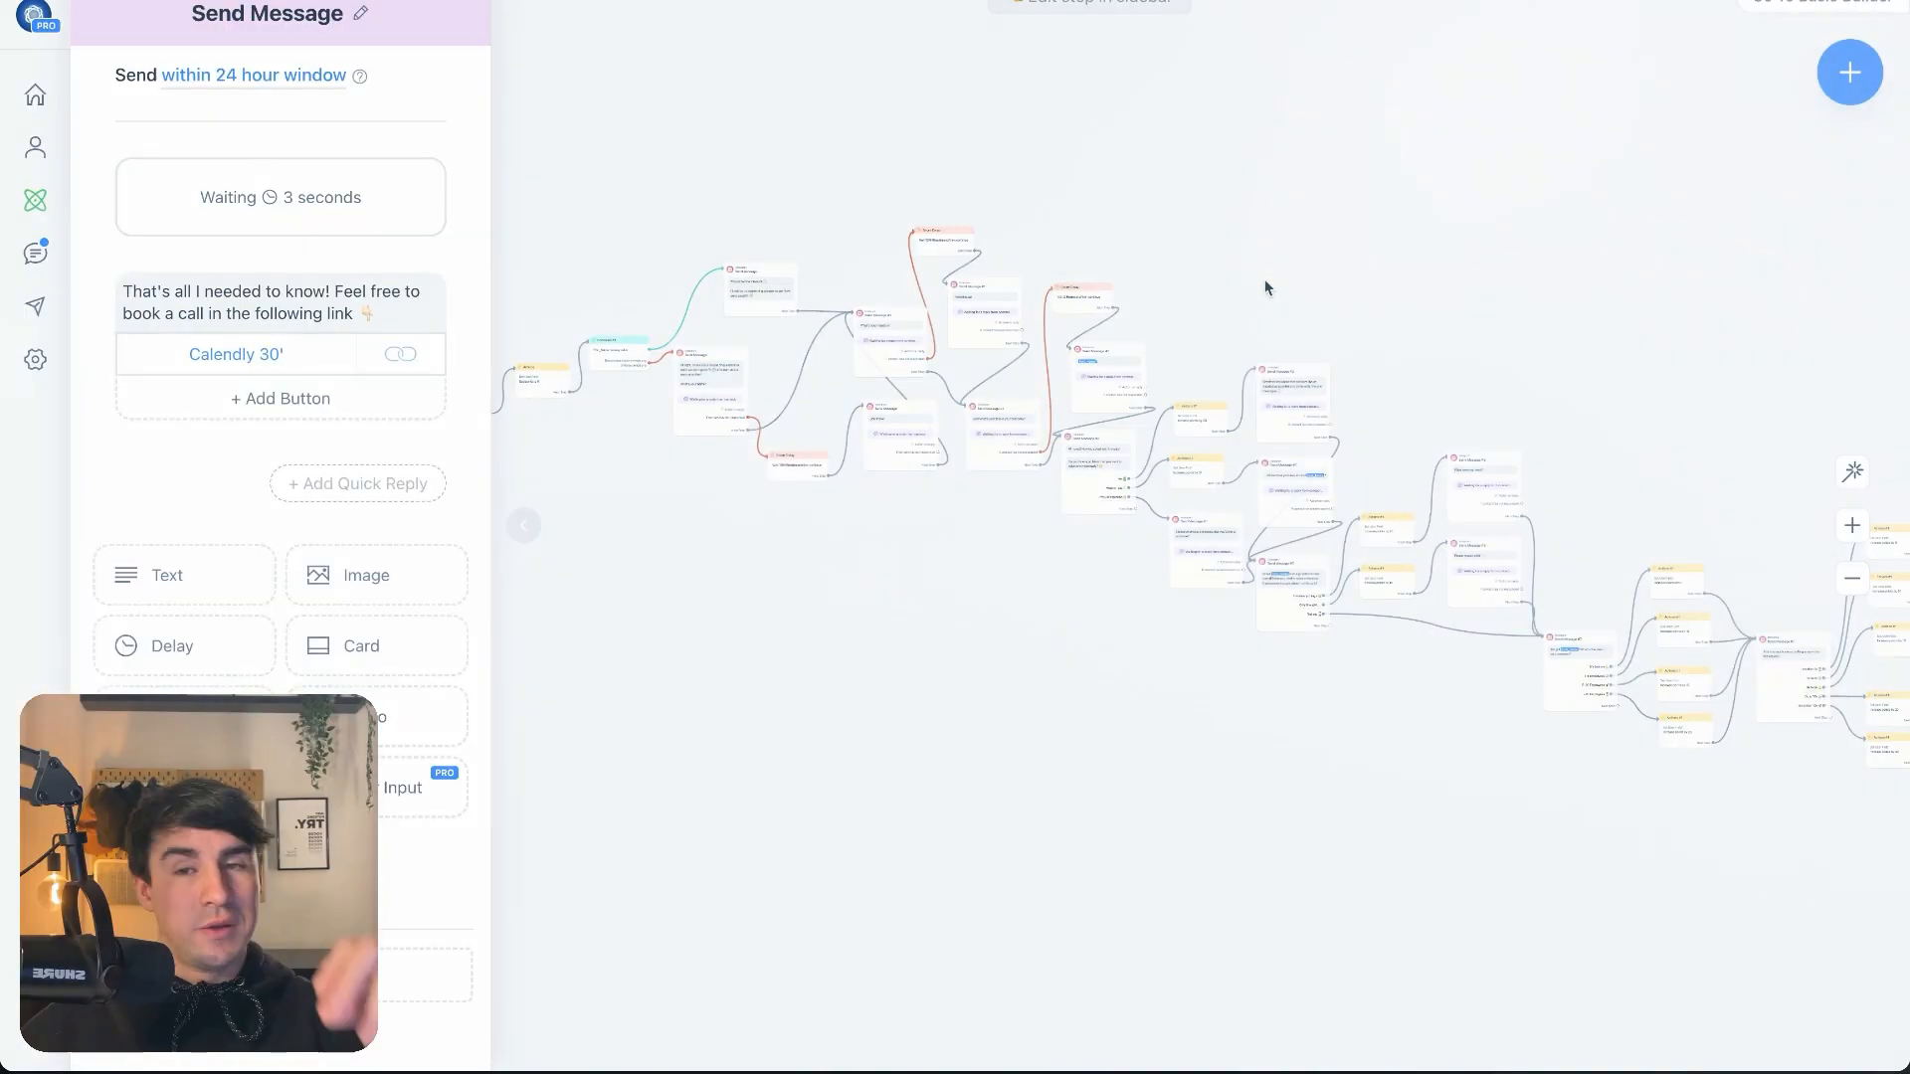